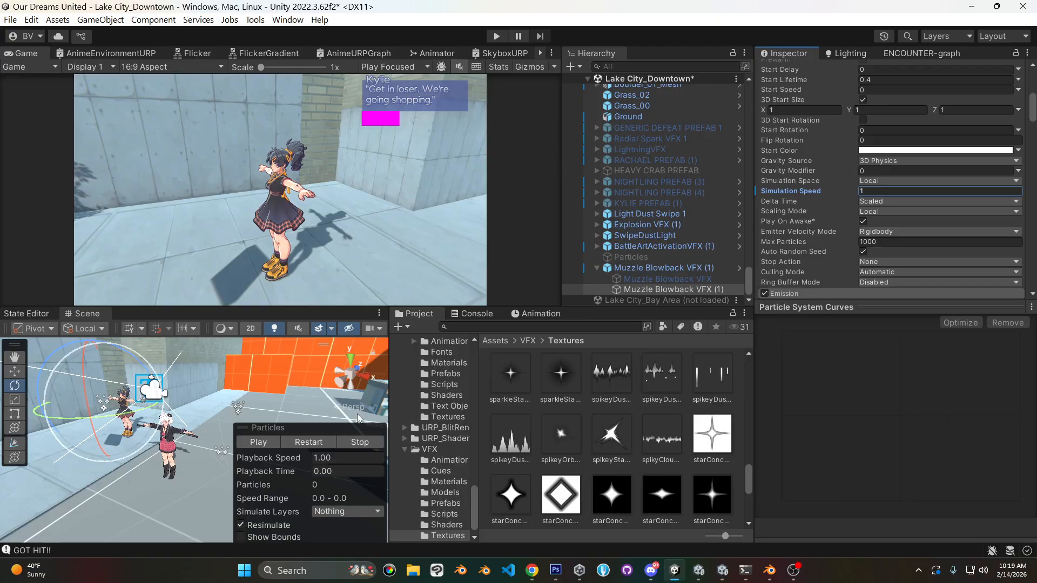
- Replay the child Muzzle Blowback VFX (1) particle effect repeatedly to examine its look and timing
left_click(303, 442)
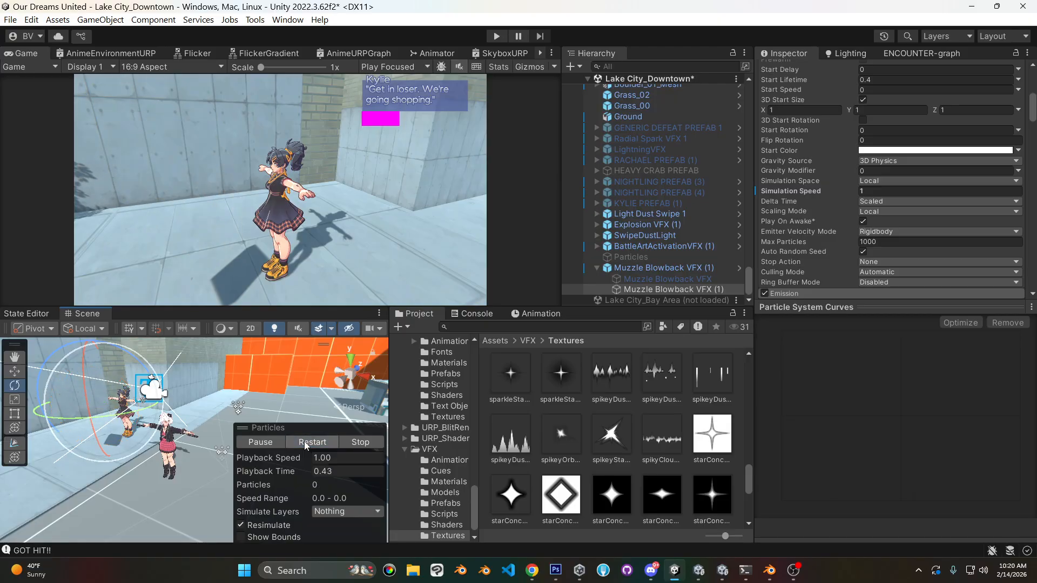
left_click(303, 442)
left_click(303, 442)
left_click(304, 441)
left_click(304, 442)
left_click(304, 442)
left_click(310, 442)
left_click(310, 443)
left_click(310, 443)
- Run the game, step through the paused attack effect frame by frame, resume playback and exit play mode
left_click(496, 36)
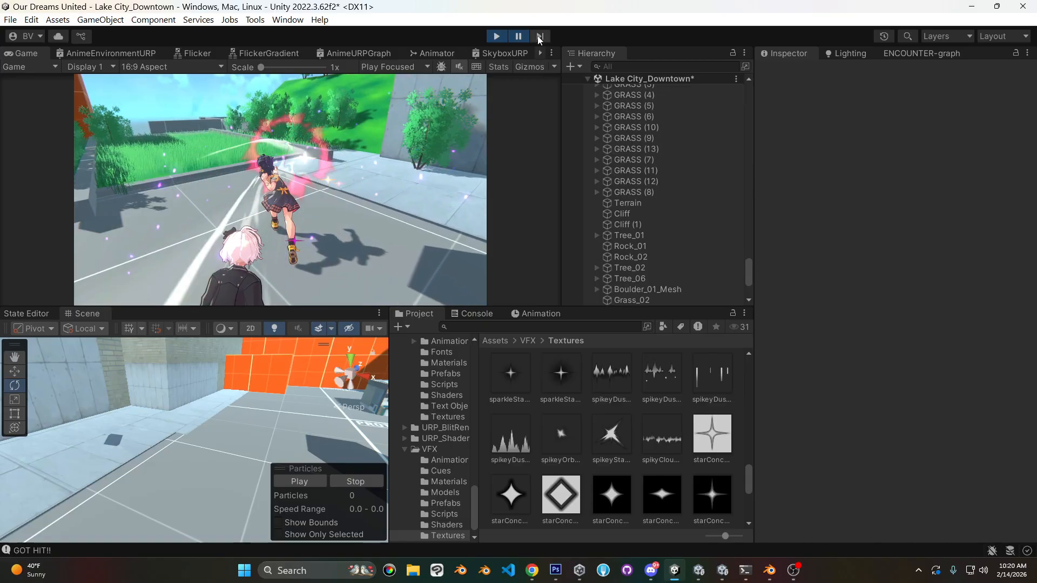
left_click(538, 36)
left_click(538, 37)
left_click(538, 37)
left_click(522, 37)
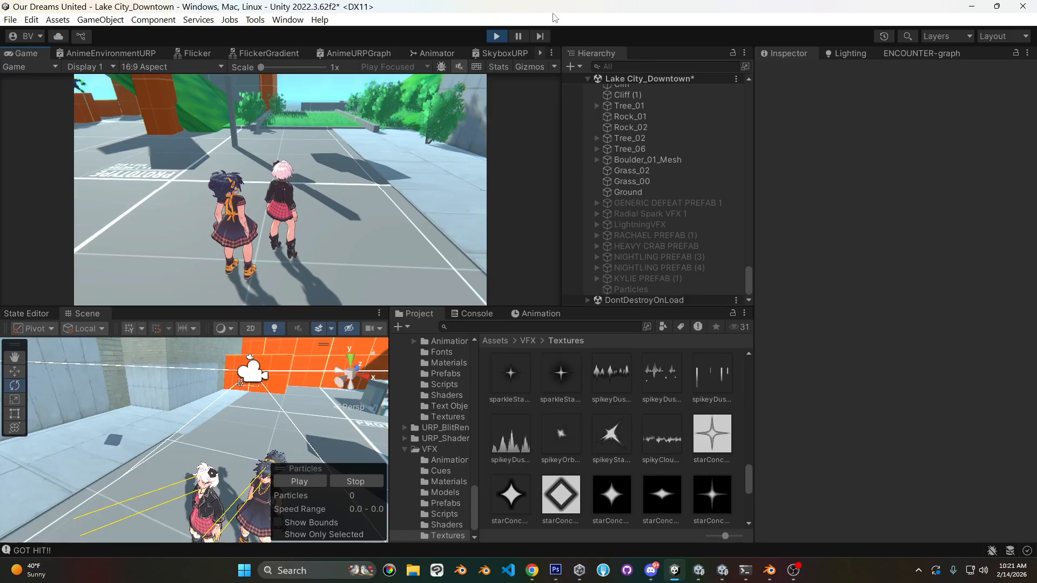
left_click(497, 36)
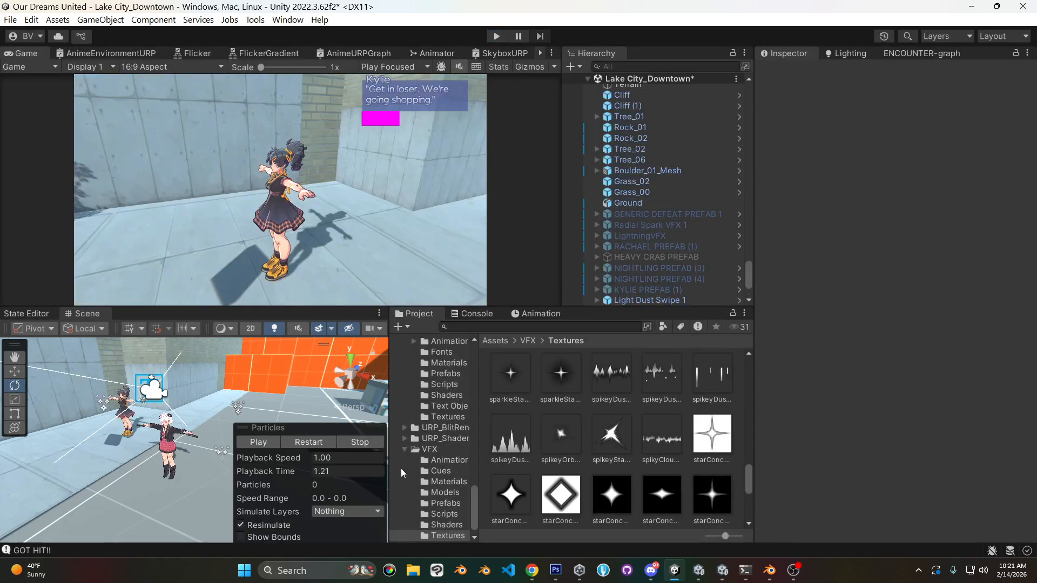
- Scrub the child Muzzle Blowback VFX (1) to a playback time of 0.02 and examine the burst from the side
left_click(281, 474)
left_click_drag(304, 473, 978, 477)
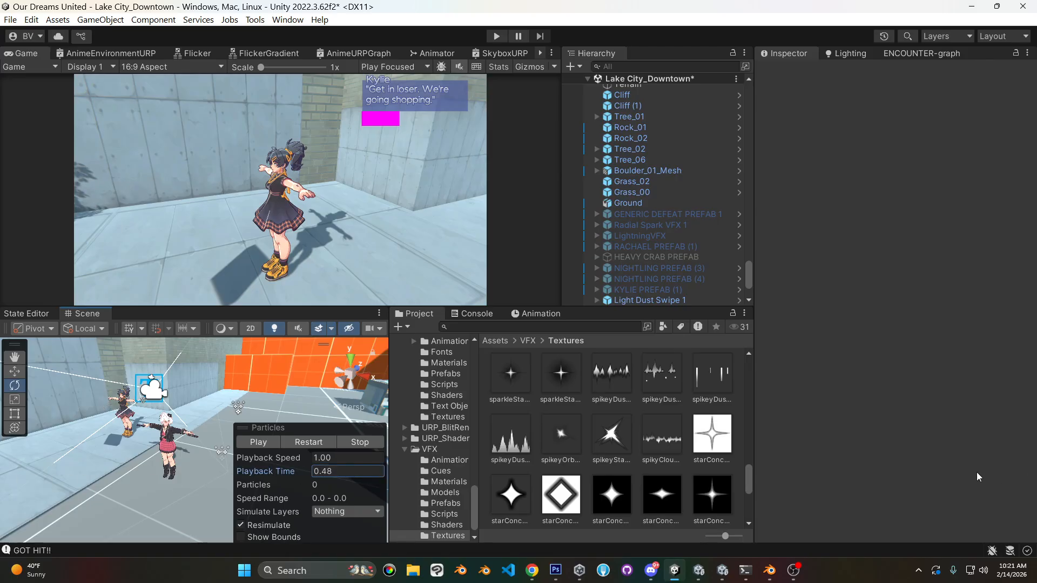
scroll(662, 216, "down", 3)
left_click(648, 289)
left_click(360, 443)
mouse_move(280, 471)
left_mouse_down()
mouse_move(446, 478)
mouse_move(283, 486)
mouse_move(292, 486)
left_mouse_up()
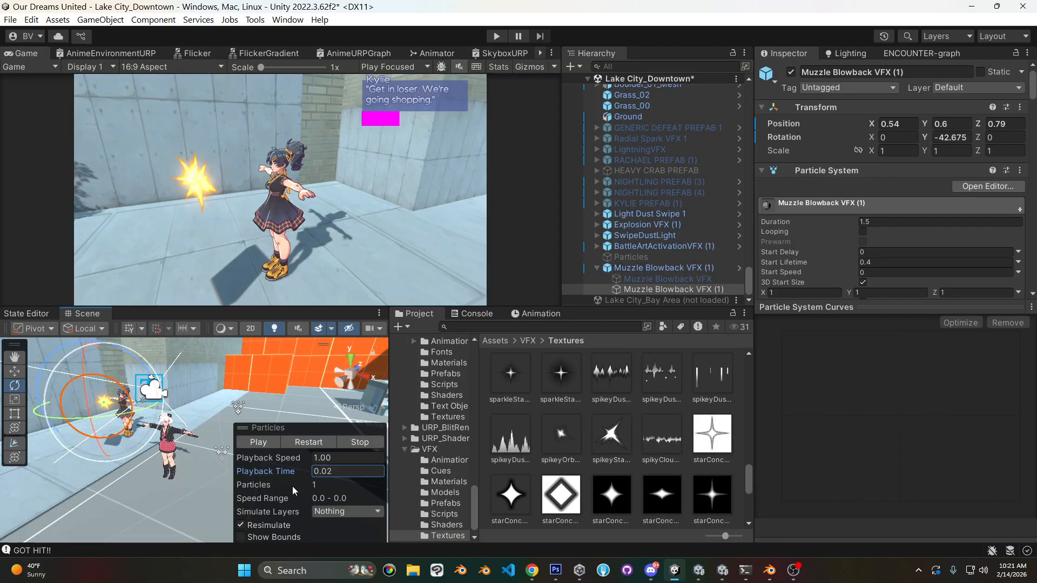
key("f")
scroll(225, 372, "up", 5)
left_click_drag(225, 372, 338, 380, "alt")
middle_click_drag(338, 381, 430, 344)
left_click_drag(232, 386, 367, 359, "alt")
middle_click_drag(367, 359, 247, 394)
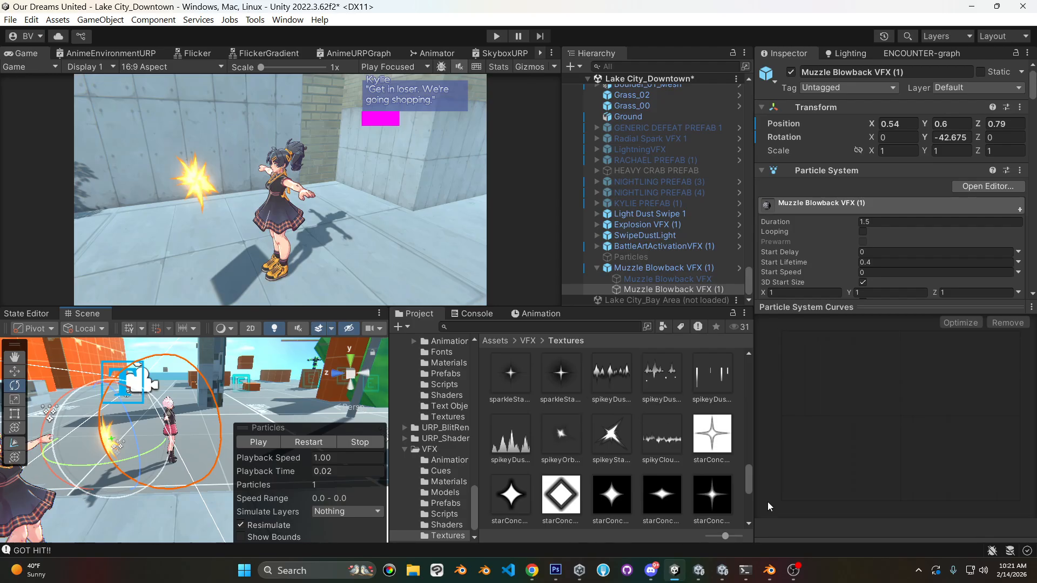
- Switch to Blender to view the hemisphere in vfxRings.blend, then close it and return to the VFX Examples Unity project
left_click(769, 570)
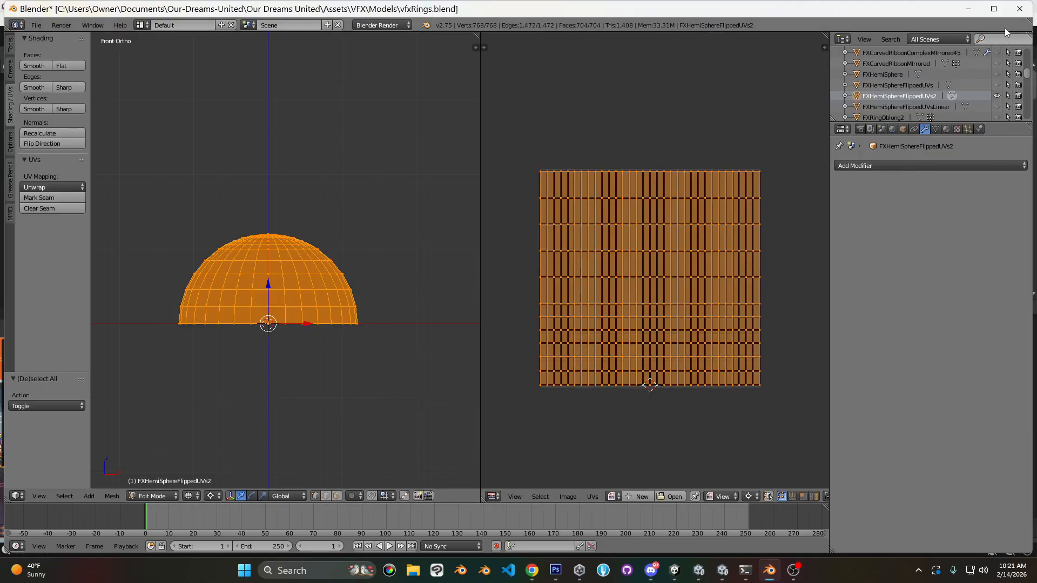
left_click(697, 577)
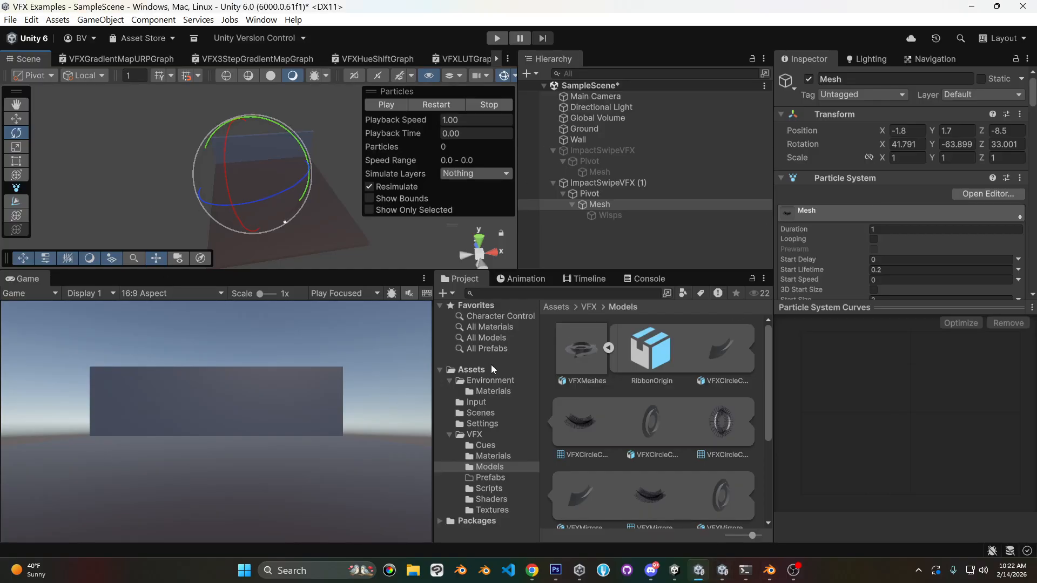
left_click(769, 570)
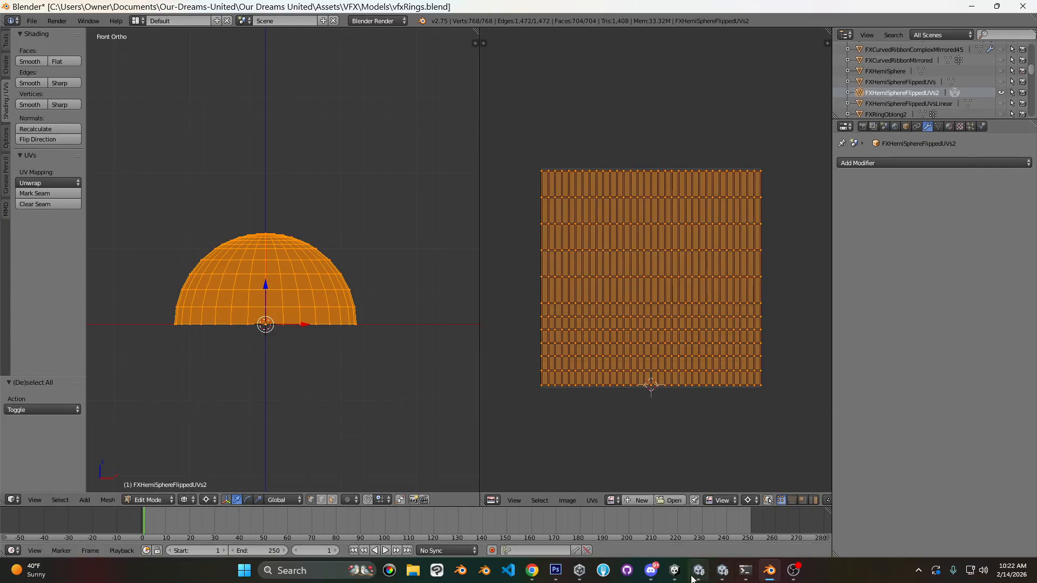
left_click(1022, 6)
left_click(518, 331)
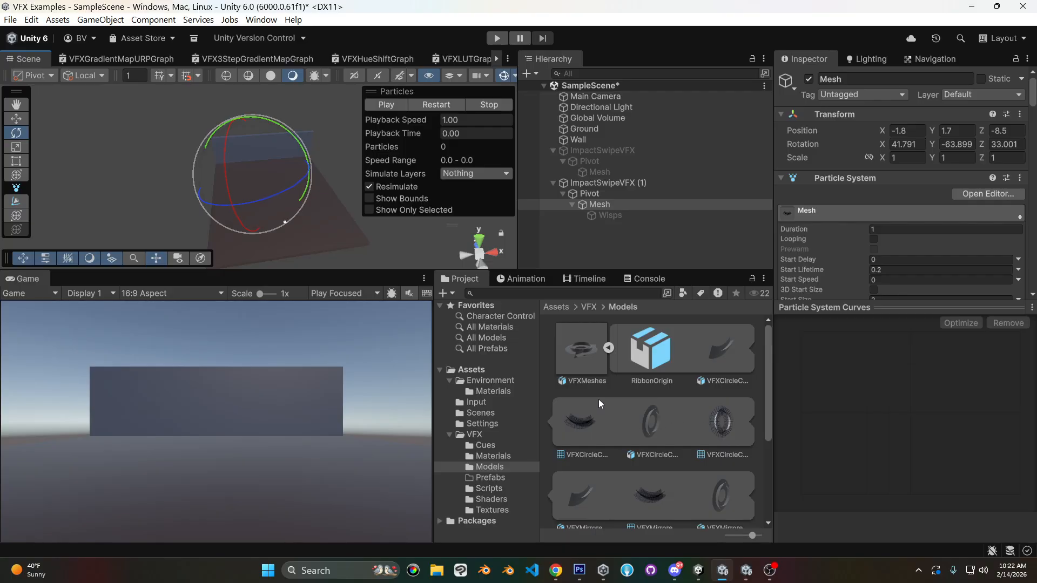
- Try to open the VFXMeshes model from the Models folder in Blender with the window maximized
double_click(582, 347)
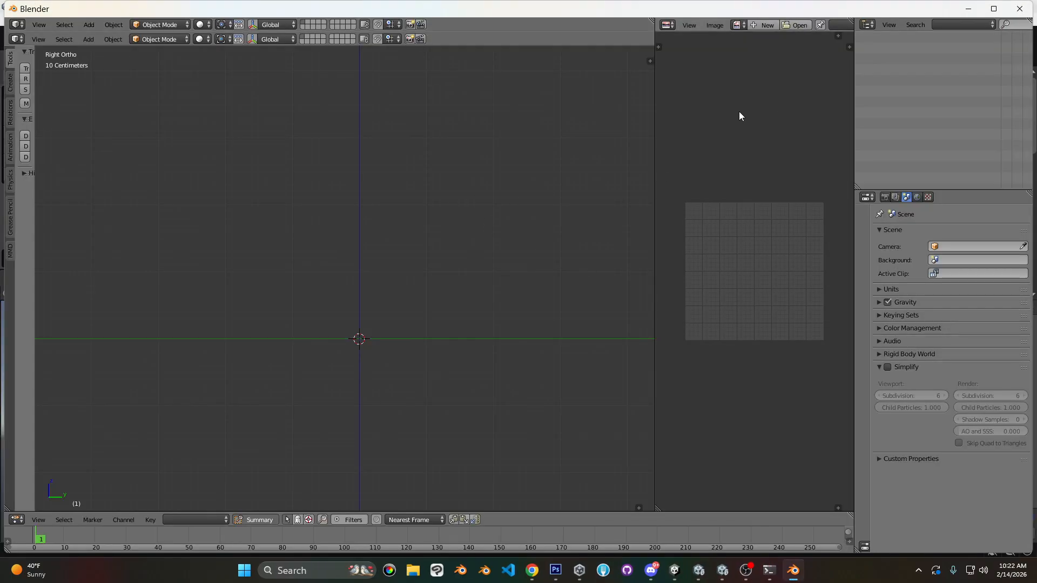
left_click(993, 9)
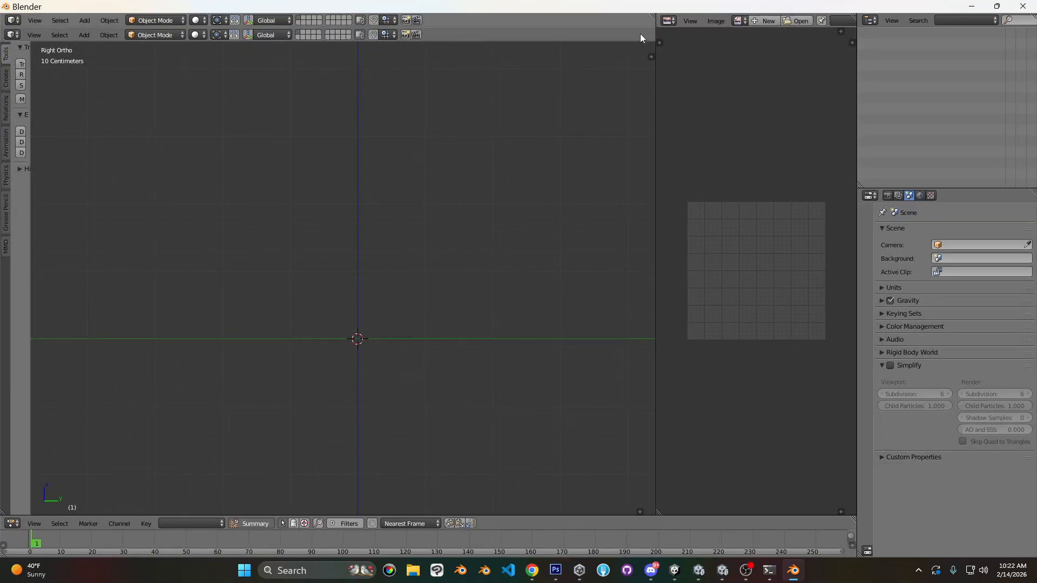
left_click_drag(654, 18, 643, 92)
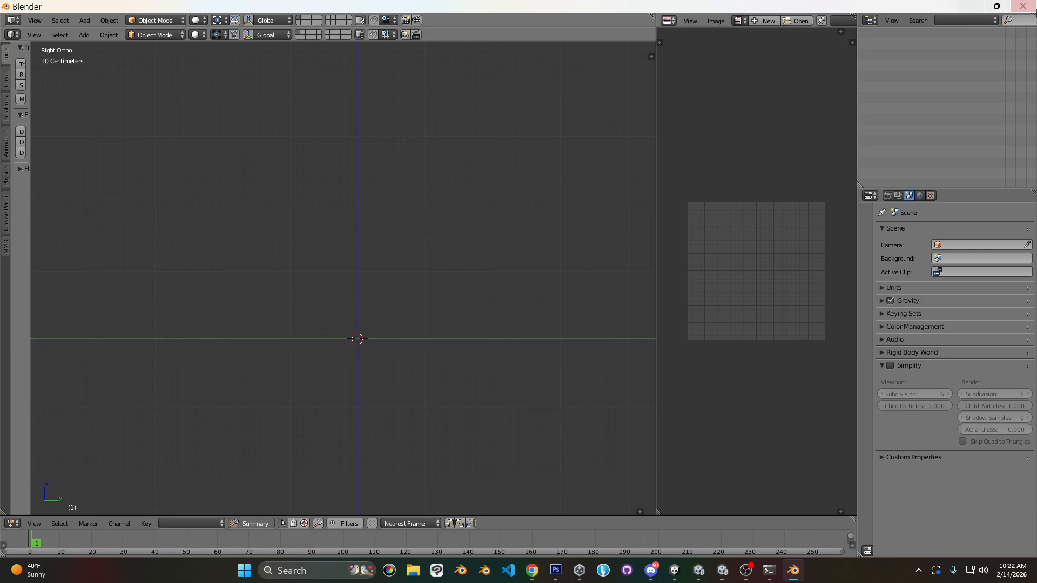
left_click(745, 571)
left_click(798, 391)
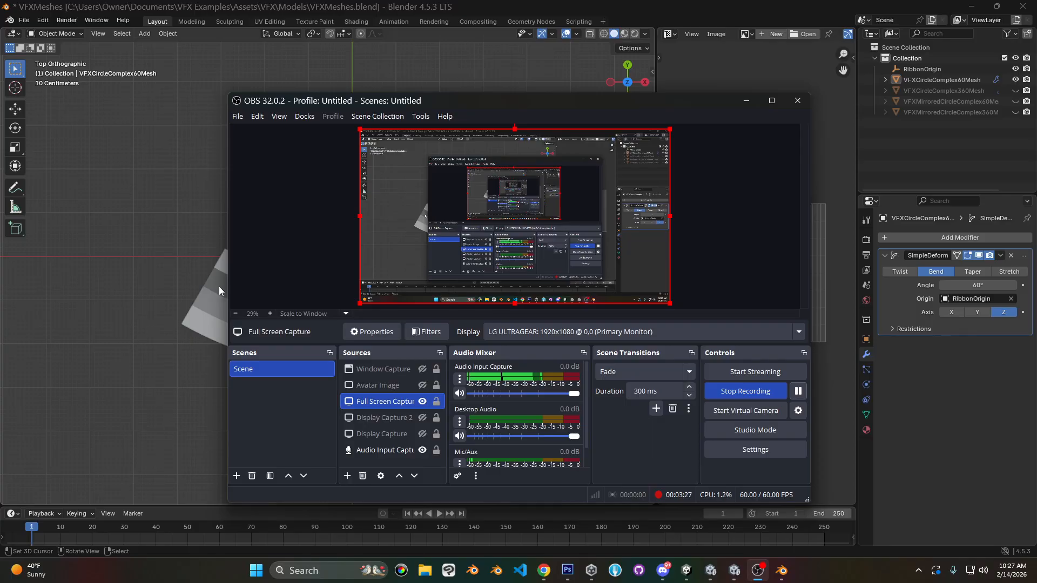
- Examine the bent VFXCircleComplex60Mesh ribbon in VFXMeshes.blend from an angled side view and from above
left_click(110, 303)
scroll(442, 281, "down", 4)
scroll(382, 318, "up", 3)
middle_click_drag(382, 317, 484, 192)
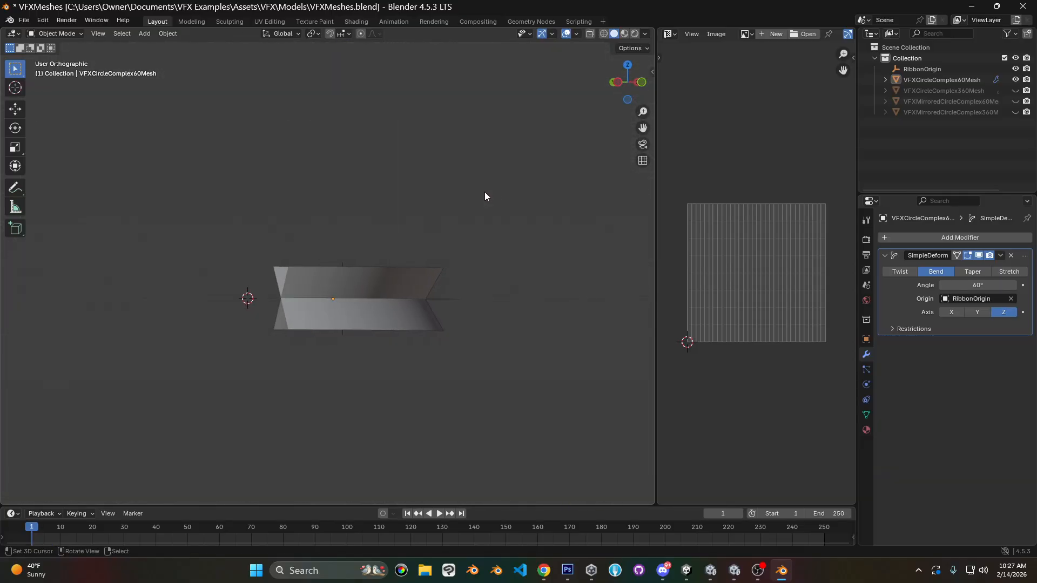
key("KP_7")
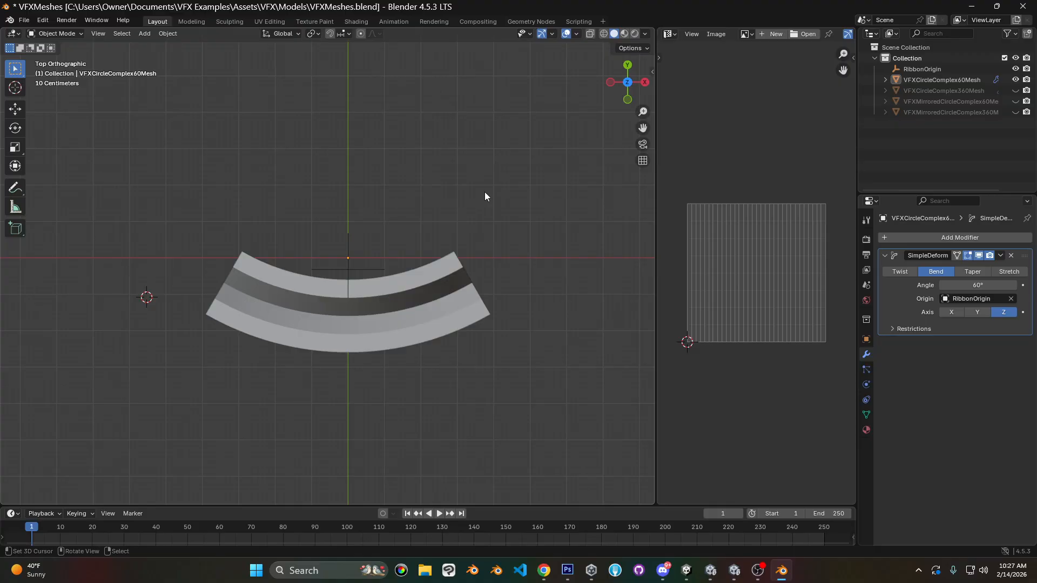
scroll(484, 192, "up", 1)
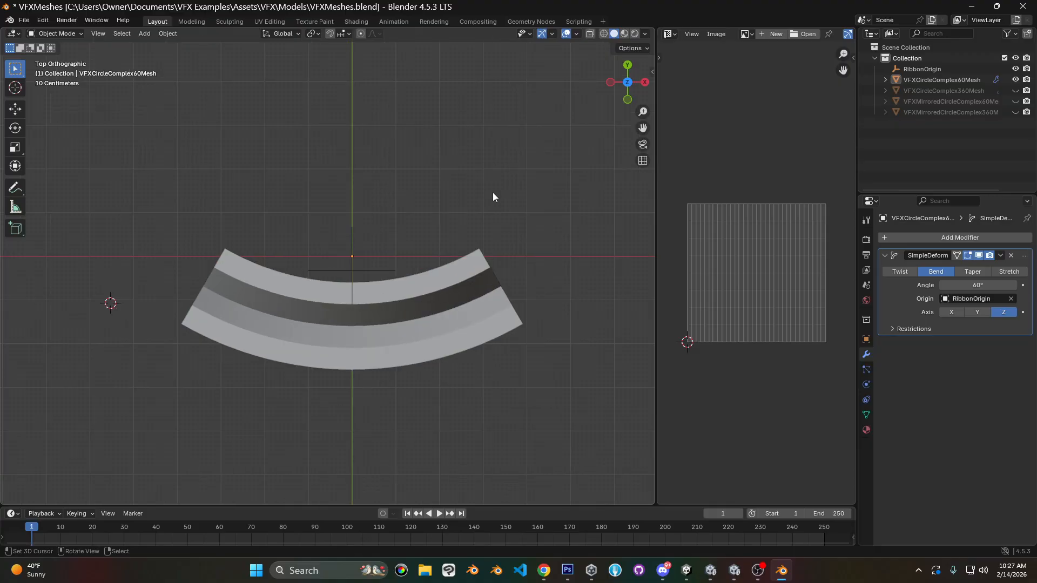
scroll(493, 193, "up", 1)
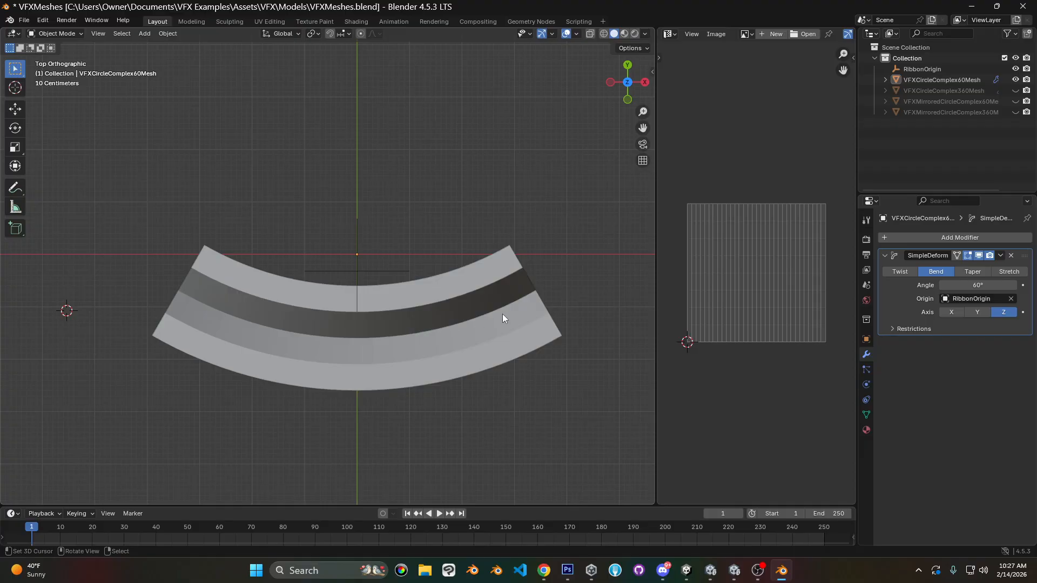
- Hide VFXCircleComplex60Mesh and snap the 3D cursor to the world origin
left_click(1015, 79)
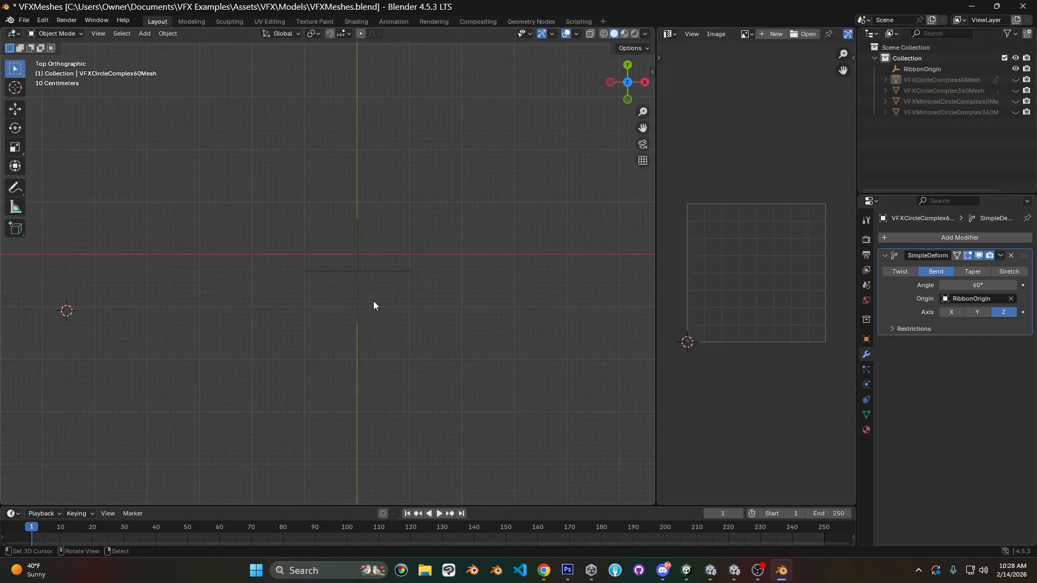
key("shift+s")
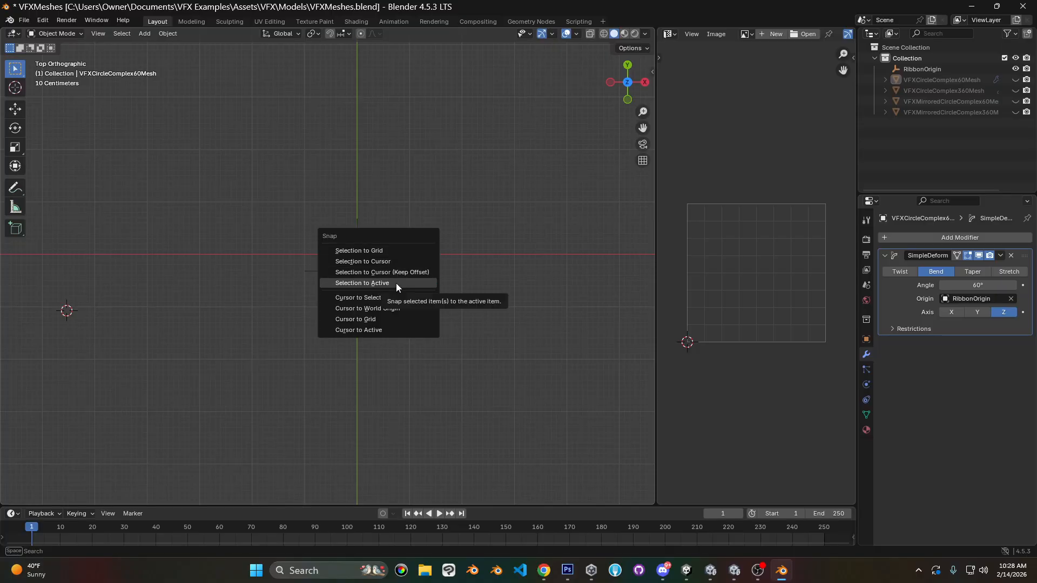
left_click(400, 310)
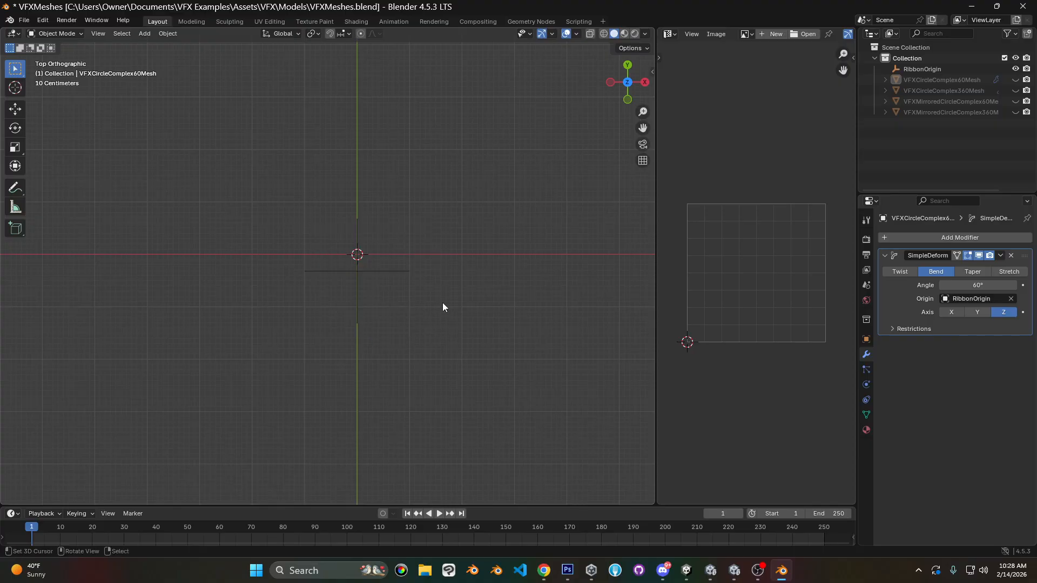
- Add a UV sphere with 32 segments, 16 rings and a 1 m radius at the world origin
key("KP_1")
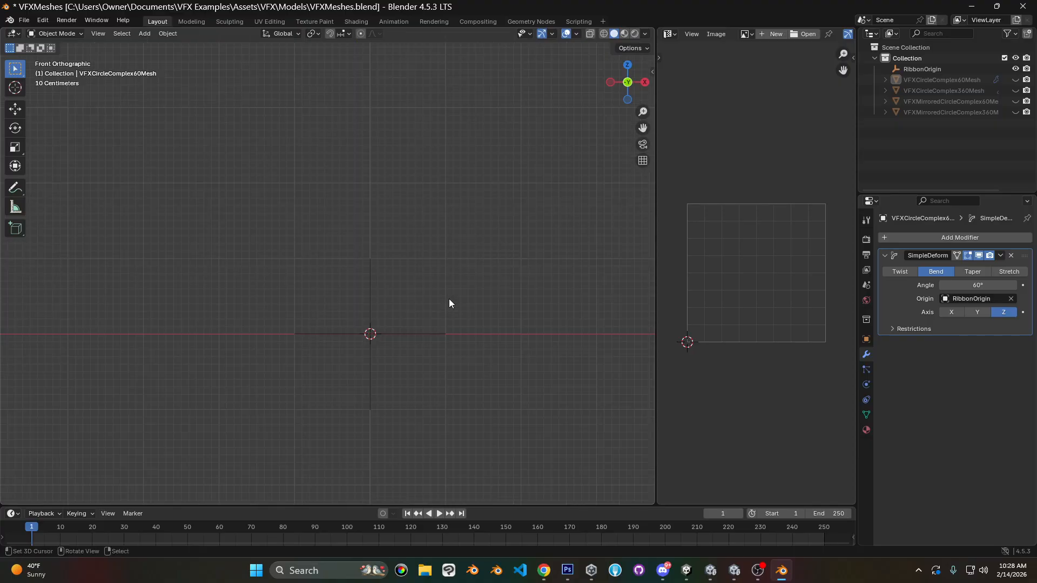
key("shift+a")
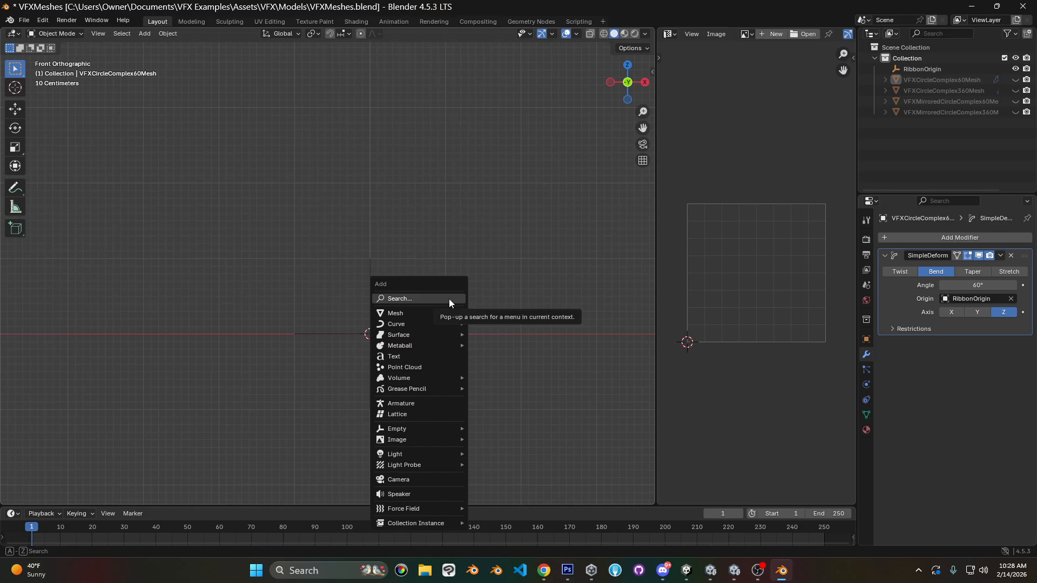
mouse_move(452, 314)
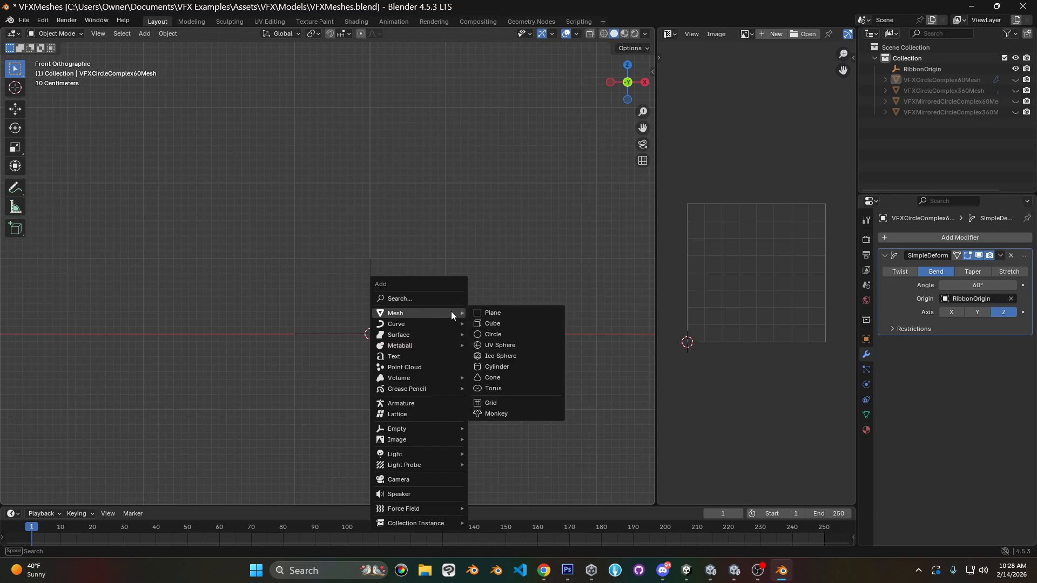
left_click(514, 343)
key("KP_7")
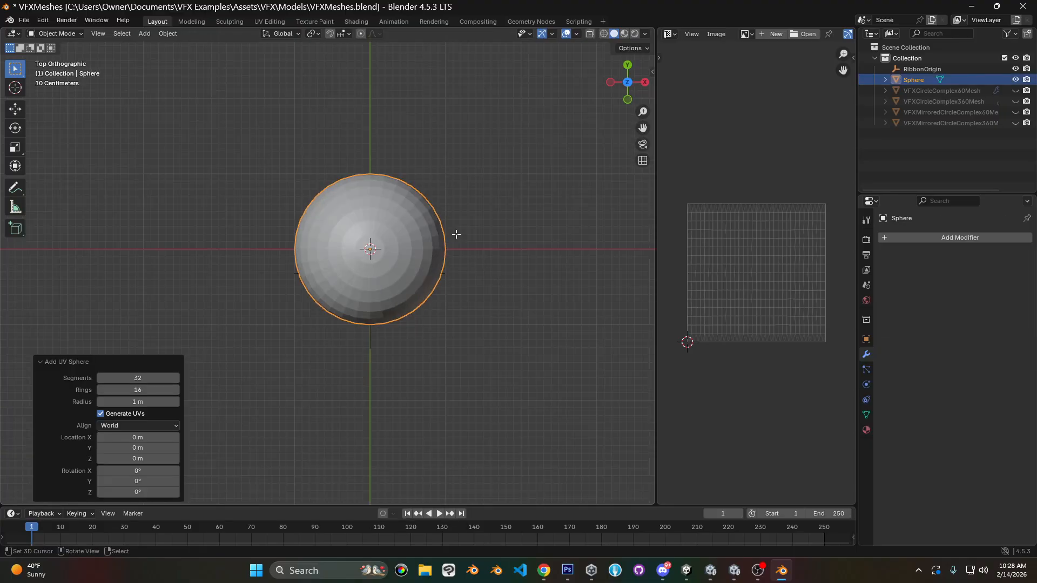
- Delete all sphere vertices below the equator in Edit Mode to leave an upper hemisphere
key("Tab")
key("KP_1")
key("alt+z")
key("alt+a")
left_click_drag(287, 338, 555, 500)
key("x")
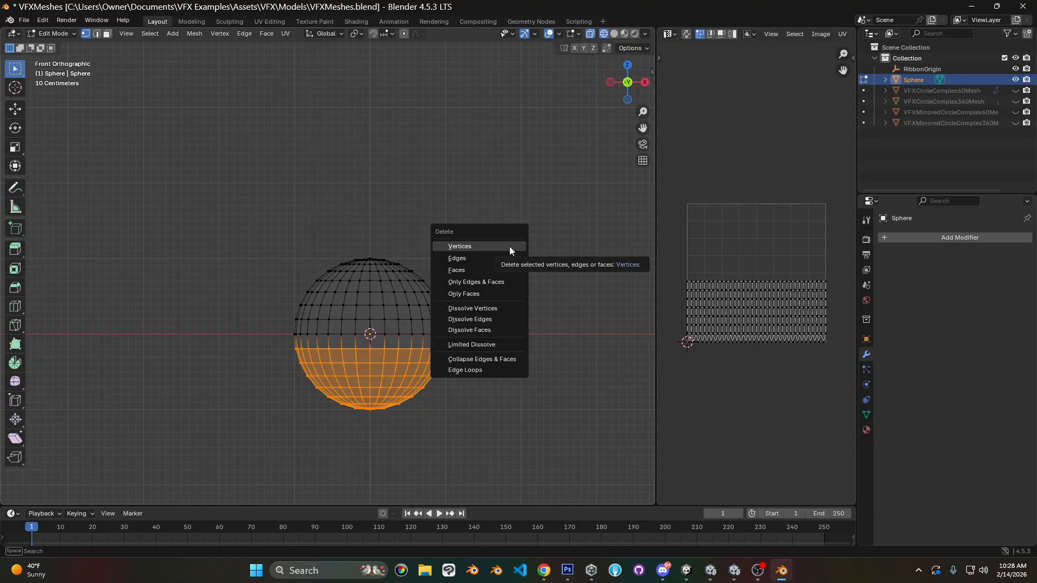
left_click(510, 246)
- Mark the meridian edge line running from the hemisphere's pole toward positive Y as a seam
key("KP_7")
scroll(509, 246, "up", 4)
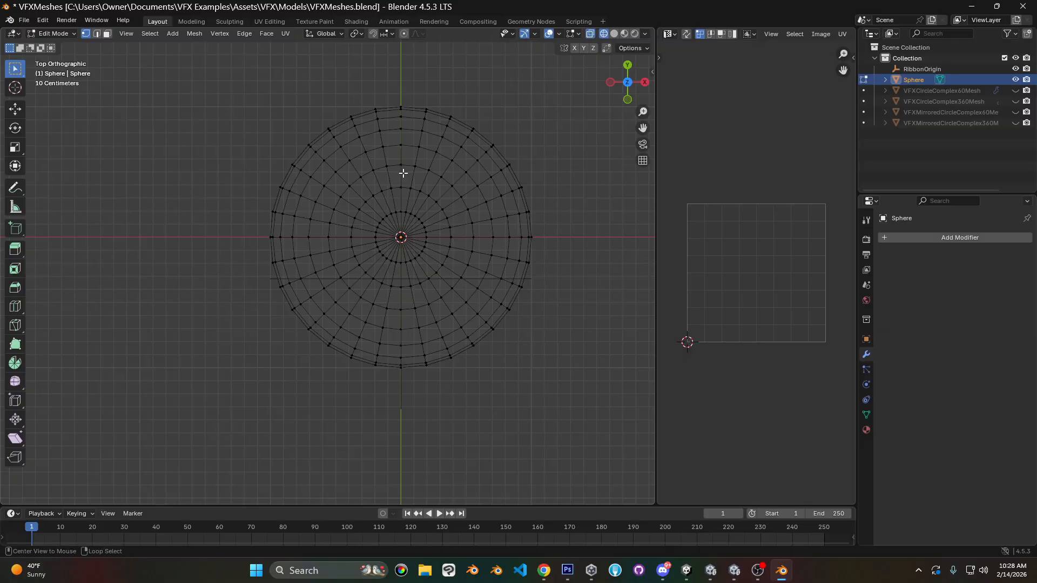
left_click(403, 173, "alt")
key("F3")
type("mark seam")
key("Return")
- Select the whole hemisphere to display its UVs and widen the UV editor area
key("KP_1")
key("alt+a")
key("a")
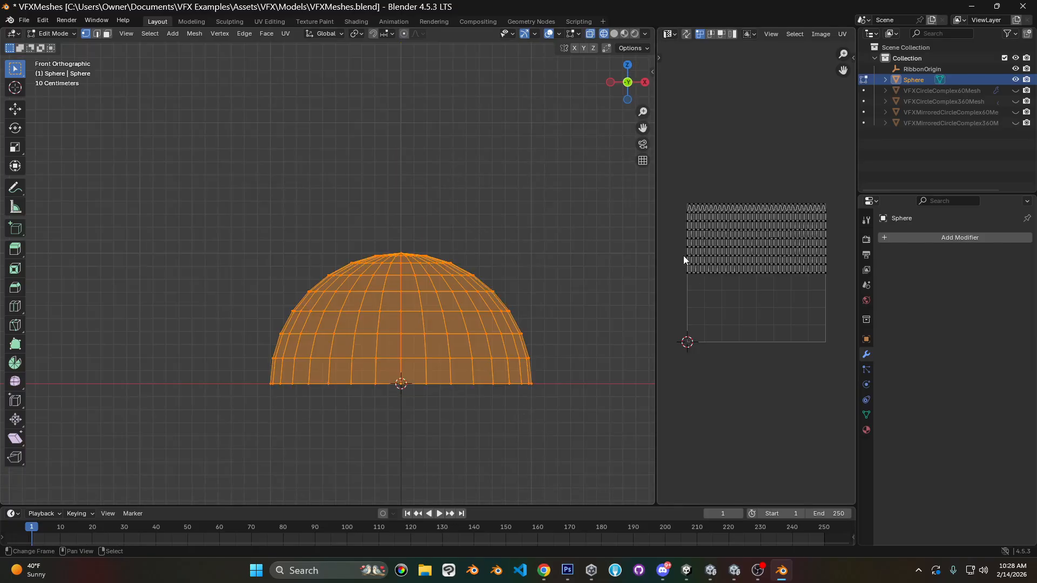
left_click_drag(657, 309, 587, 308)
scroll(752, 237, "up", 2)
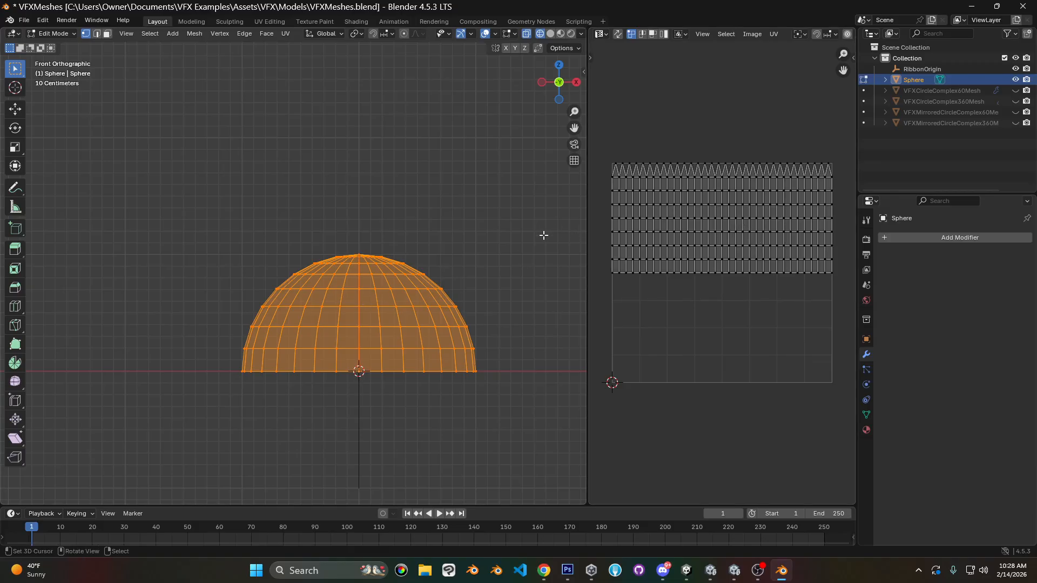
- Delete the single pole vertex at the hemisphere's centre to open a hole in the cap
key("KP_7")
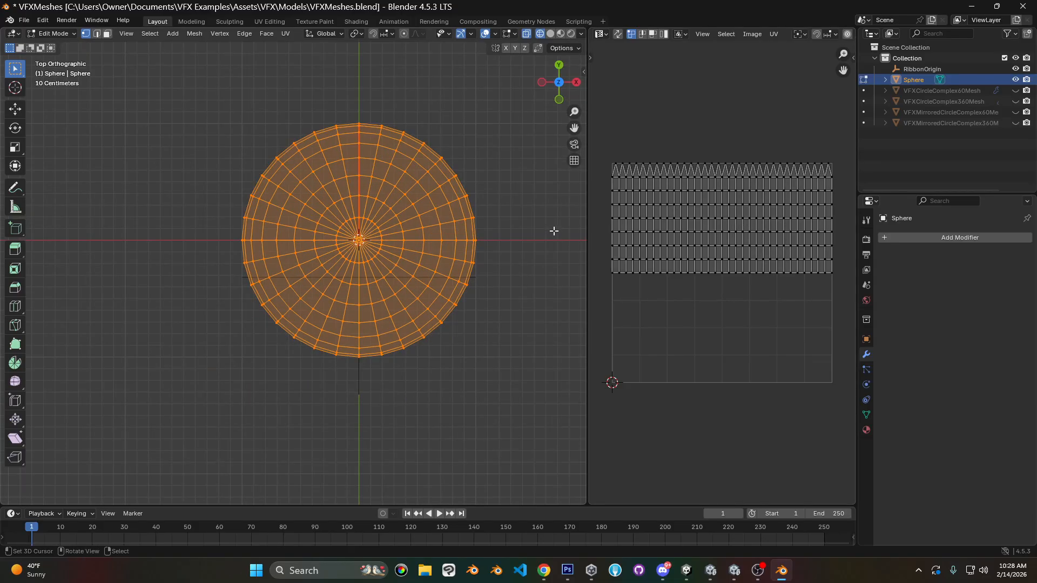
scroll(551, 233, "up", 4)
middle_click_drag(372, 203, 338, 250, "shift")
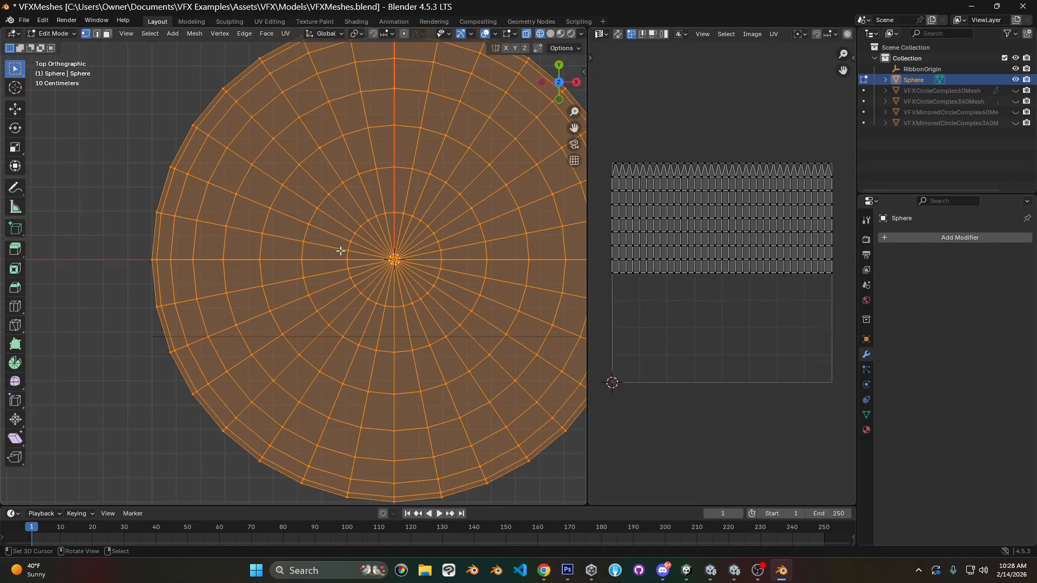
key("alt+a")
left_click(395, 261)
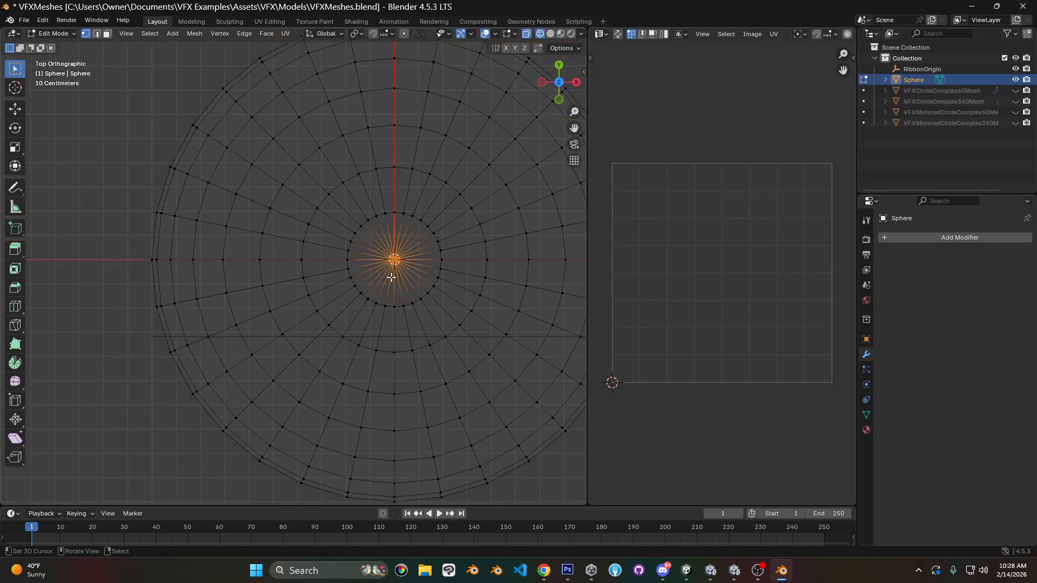
key("x")
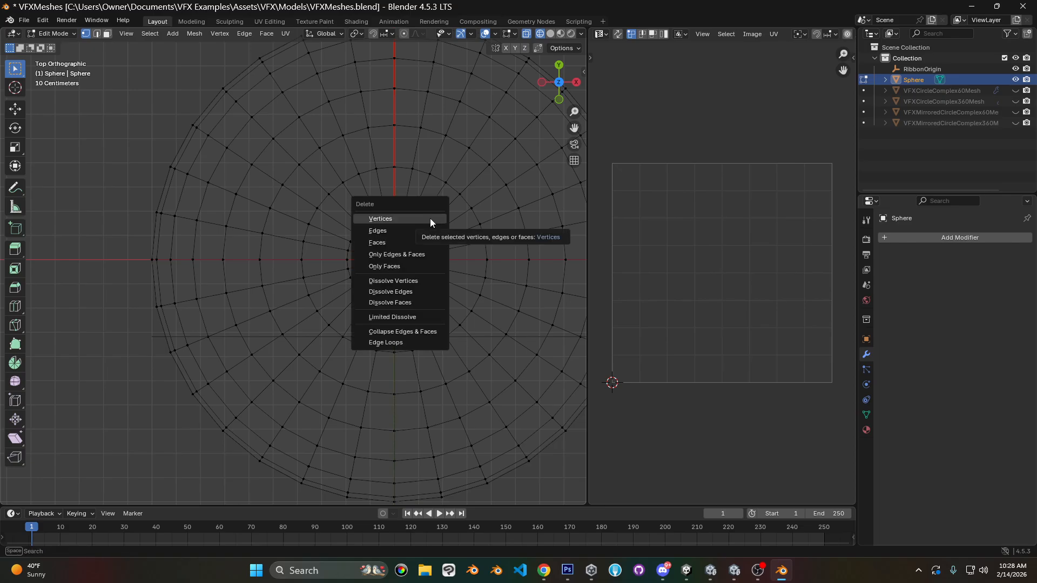
left_click(430, 218)
- Try to extrude the edge ring around the hemisphere's open top in place
left_click(425, 296, "alt")
key("e")
right_click(474, 304)
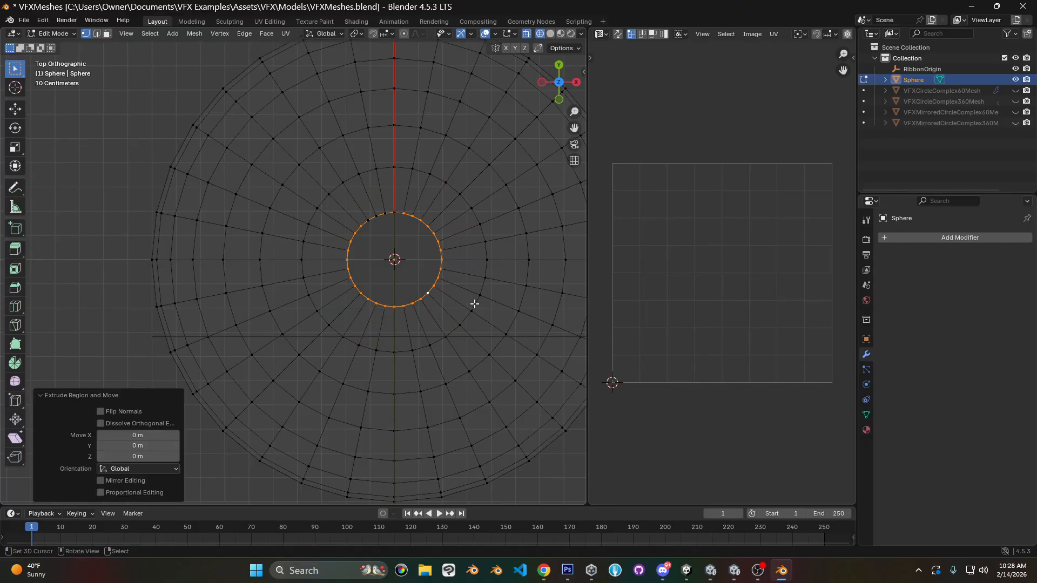
- Snap the 3D cursor to the hemisphere's pole vertex
key("KP_1")
key("alt+a")
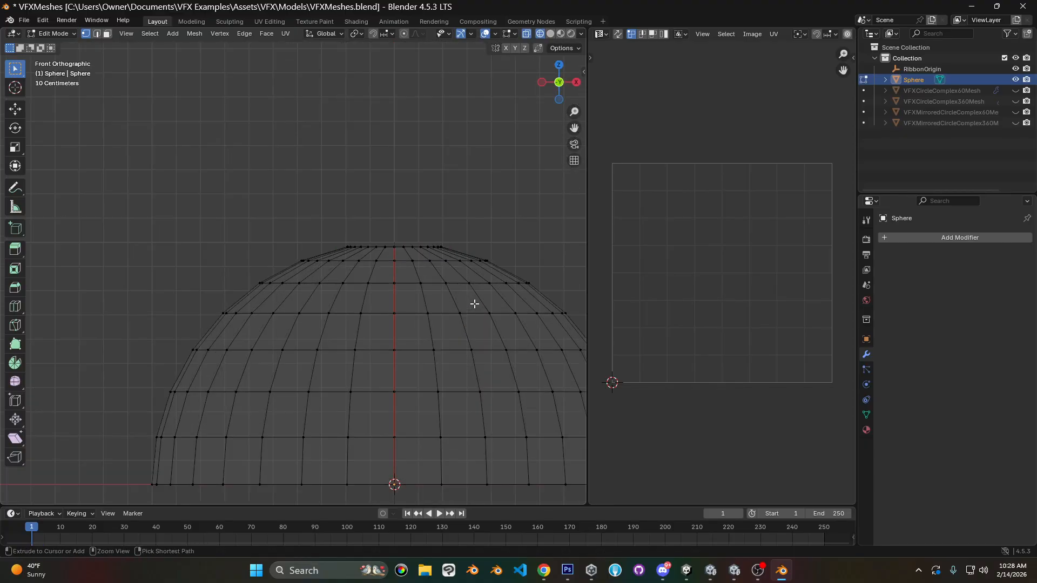
key("shift+s")
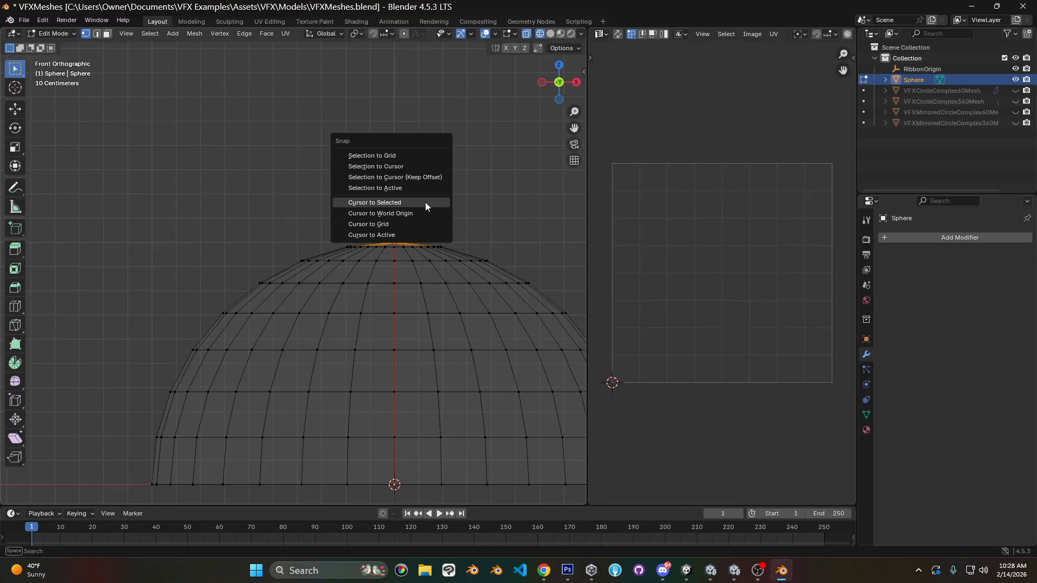
left_click(422, 201)
- Remove the pole vertex again and extrude the edge ring around the resulting hole in place
left_click(401, 248, "alt")
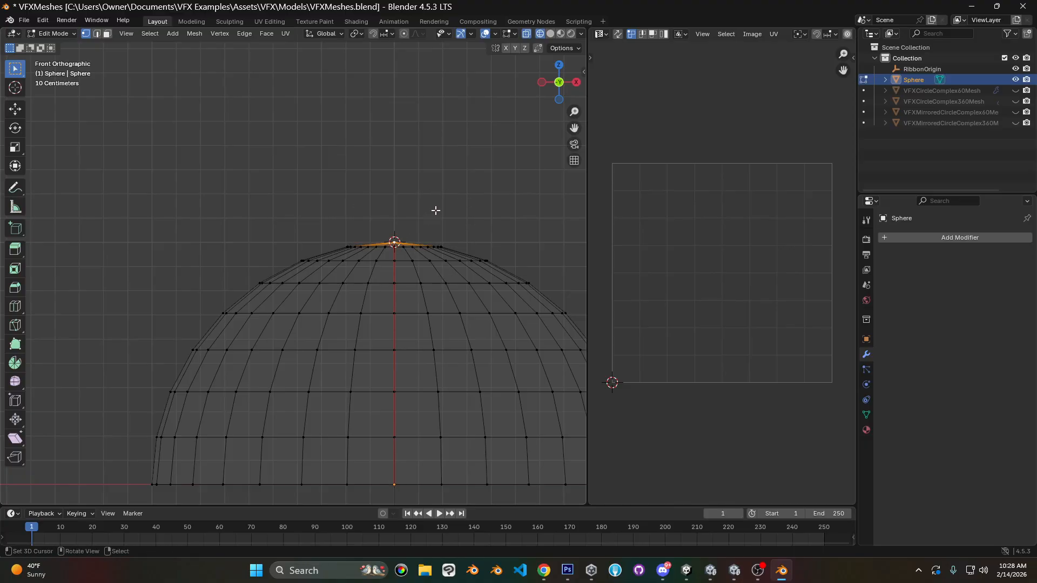
key("x")
key("Escape")
left_click(403, 247, "alt")
key("g")
left_click(488, 181)
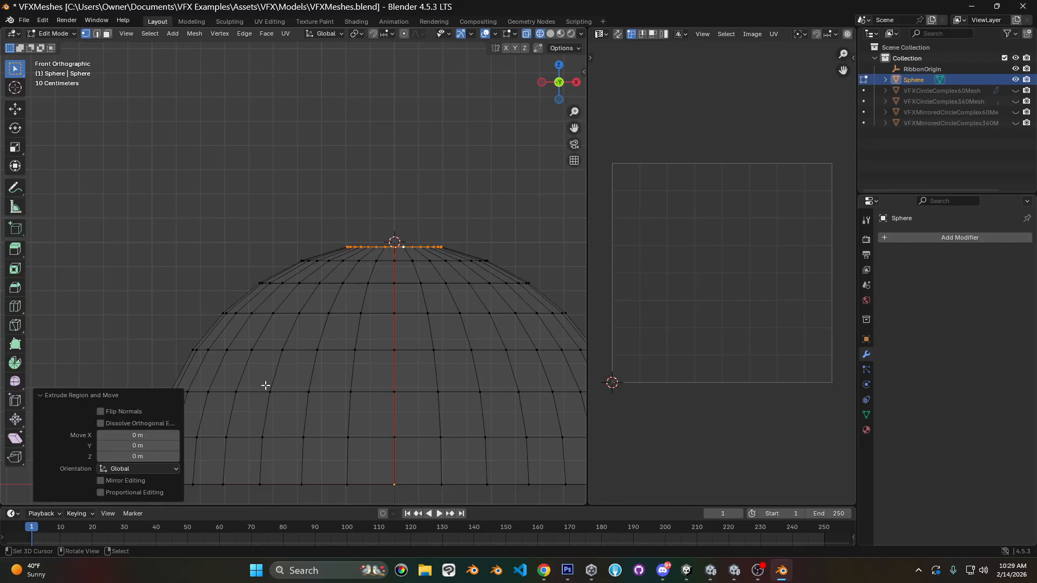
- Set the transform pivot to 3D Cursor and scale the extruded ring to 0 so it closes at the pole
left_click(357, 34)
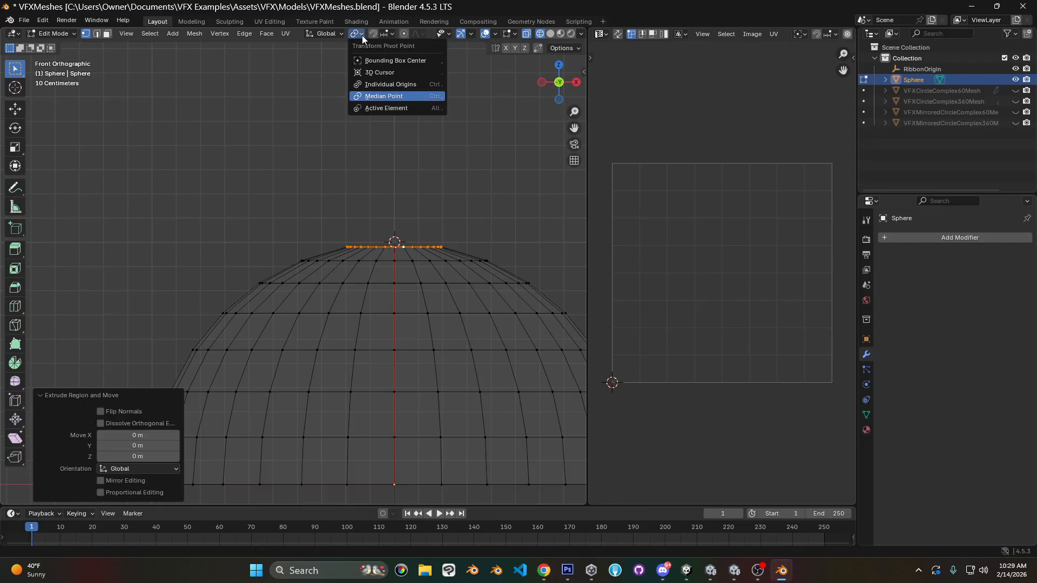
left_click(379, 74)
key("s")
key("0")
key("Return")
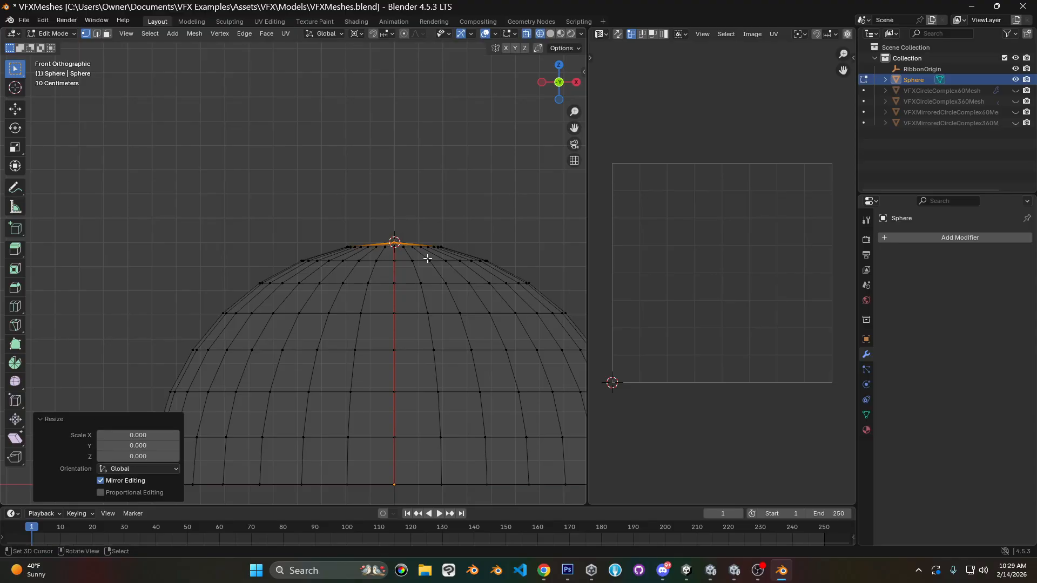
- Select the whole hemisphere to show its UVs, and select the topmost horizontal UV edge row in edge select mode
key("alt+a")
key("a")
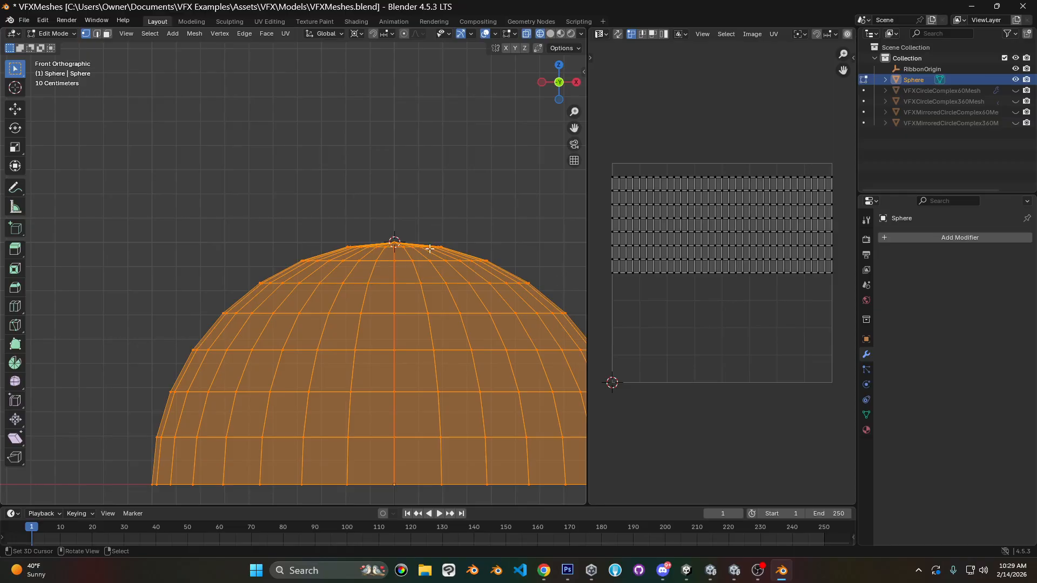
key("a")
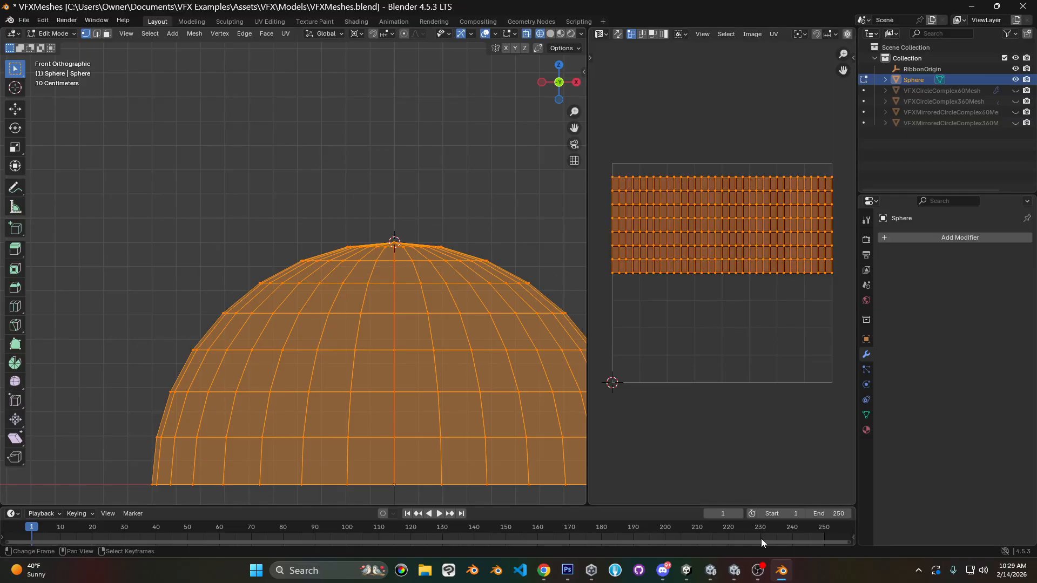
left_click(642, 34)
scroll(646, 131, "up", 2)
left_click(624, 153, "alt")
middle_click_drag(624, 153, 651, 216)
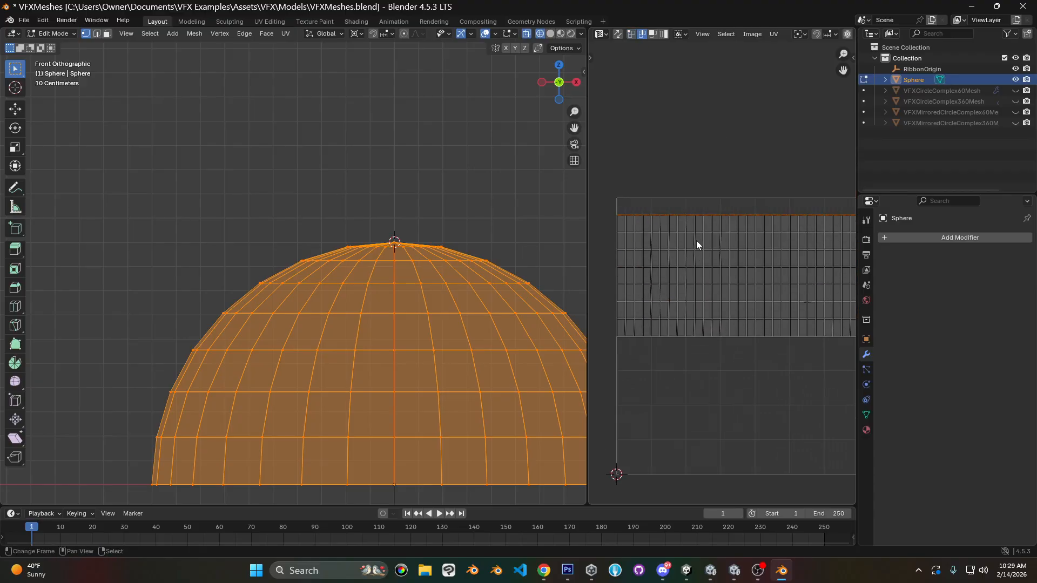
- Move the selected top UV edge row slightly up along Y to separate it from the overlapping row beneath
key("g")
key("y")
right_click(698, 228)
key("g")
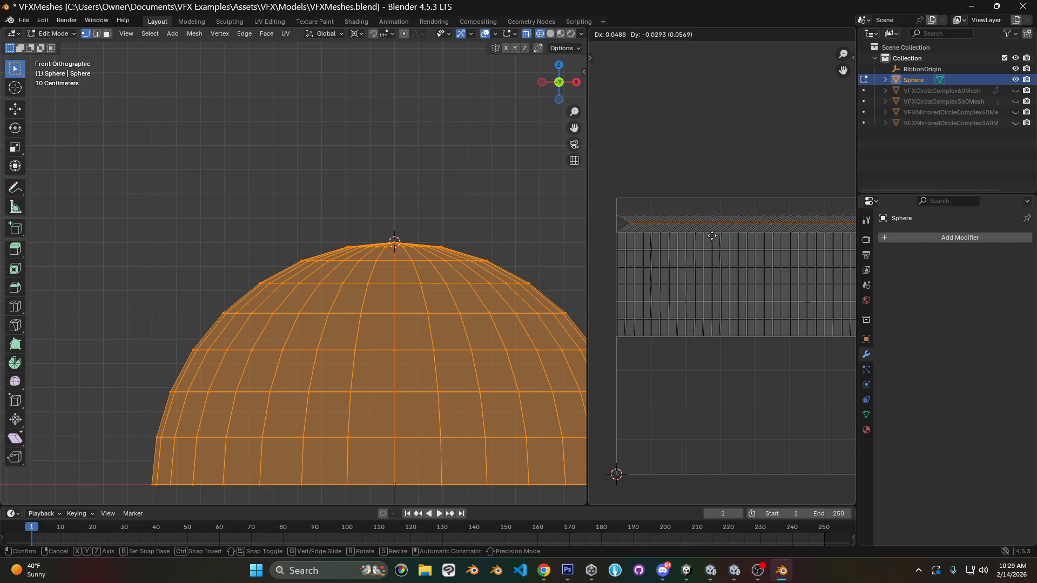
right_click(674, 222)
key("g")
key("y")
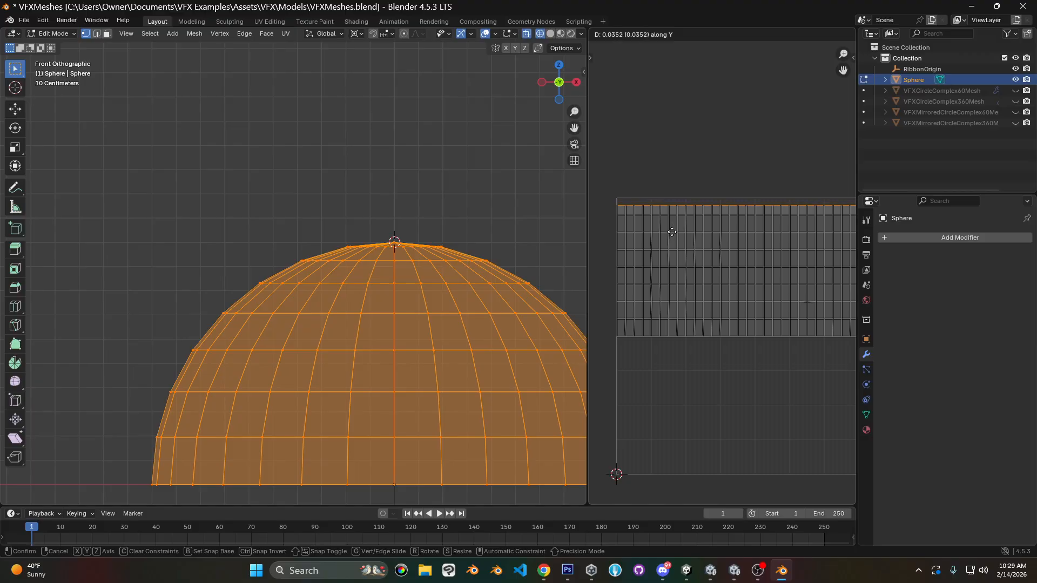
left_click(672, 235)
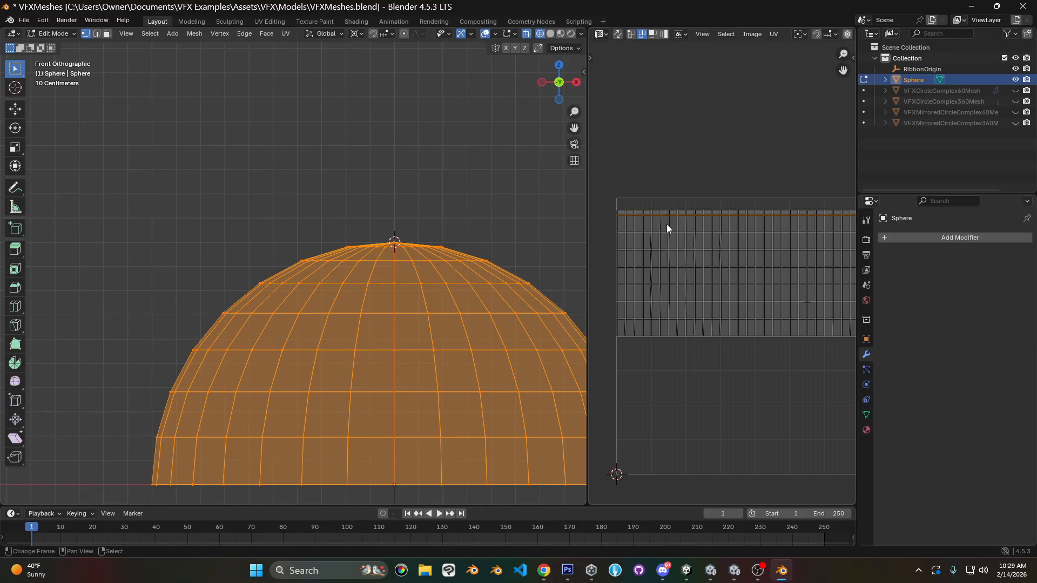
- Move the other overlapping edge row up to the UV square's upper border and lower the separated row about 0.02 along Y
key("g")
key("y")
left_click(668, 206)
left_click(665, 210, "alt")
key("g")
key("y")
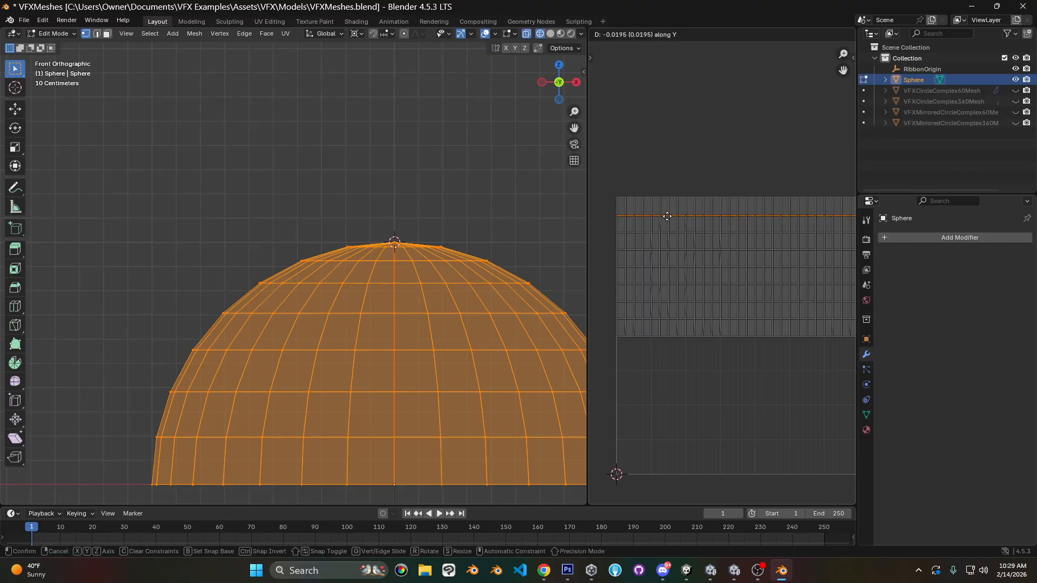
left_click(668, 217)
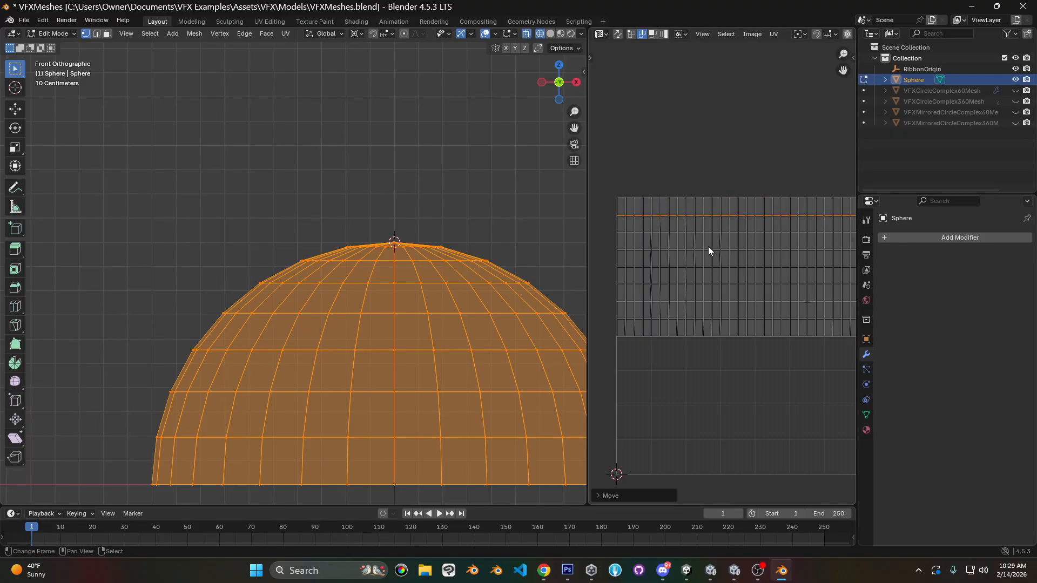
scroll(714, 249, "down", 2)
scroll(490, 272, "down", 1)
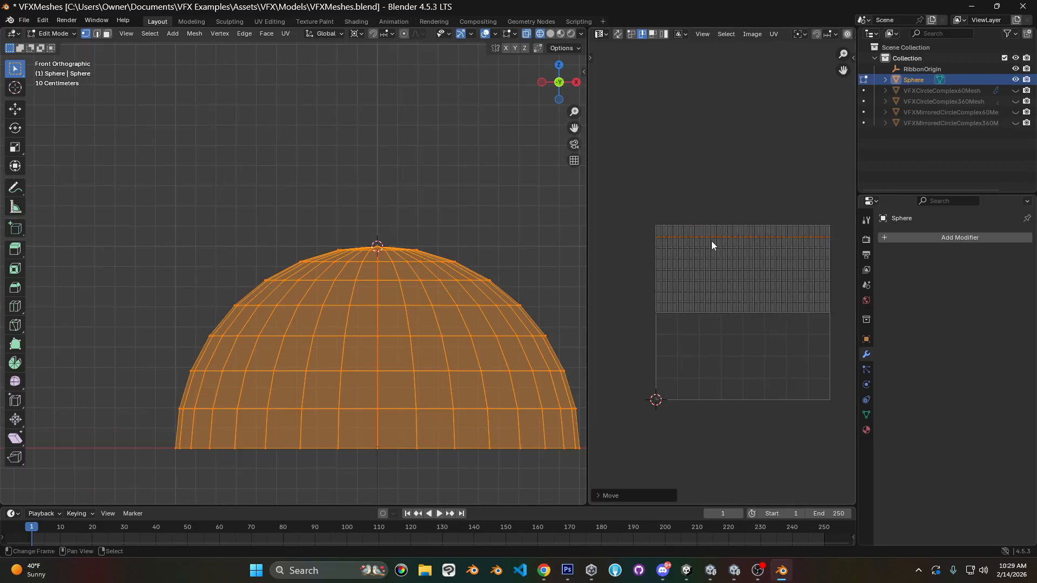
- Rename the Sphere object as VFXHemisphereUVsFlipped
double_click(910, 80)
key("BackSpace")
type("VFXHemis")
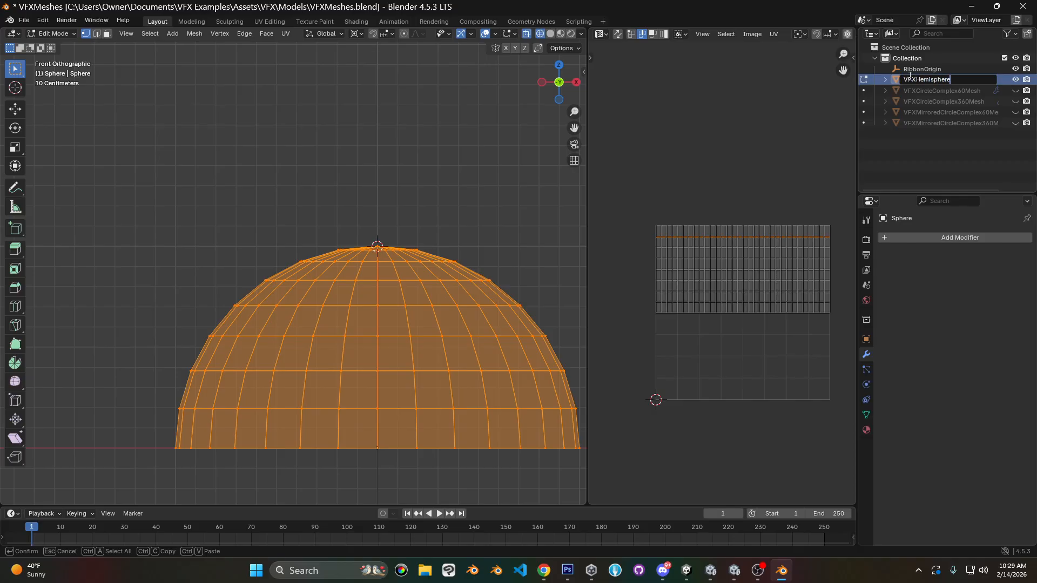
type("phereUVsFlp")
key("BackSpace")
type("ipped")
key("Return")
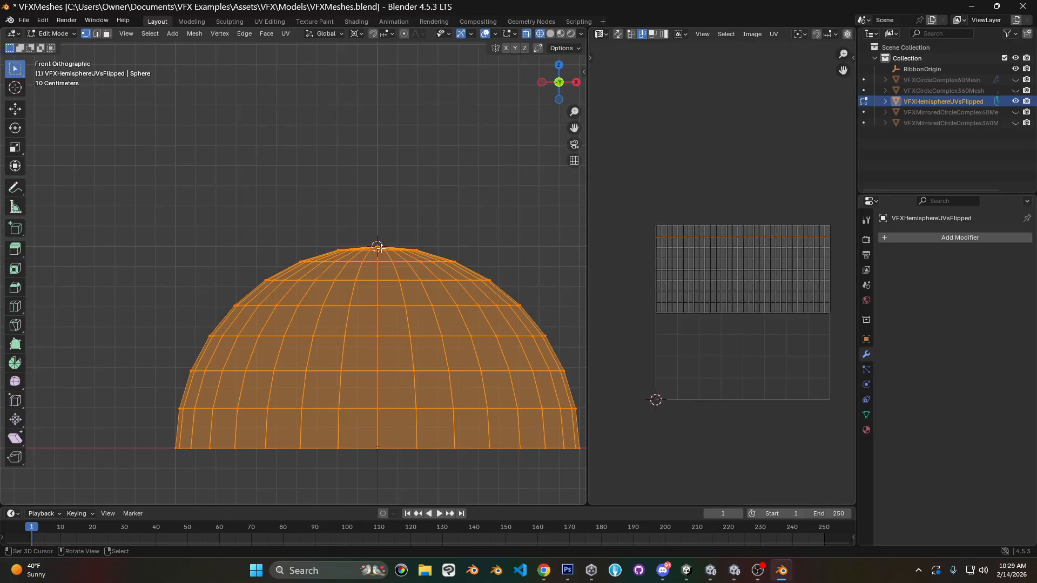
scroll(701, 281, "up", 3)
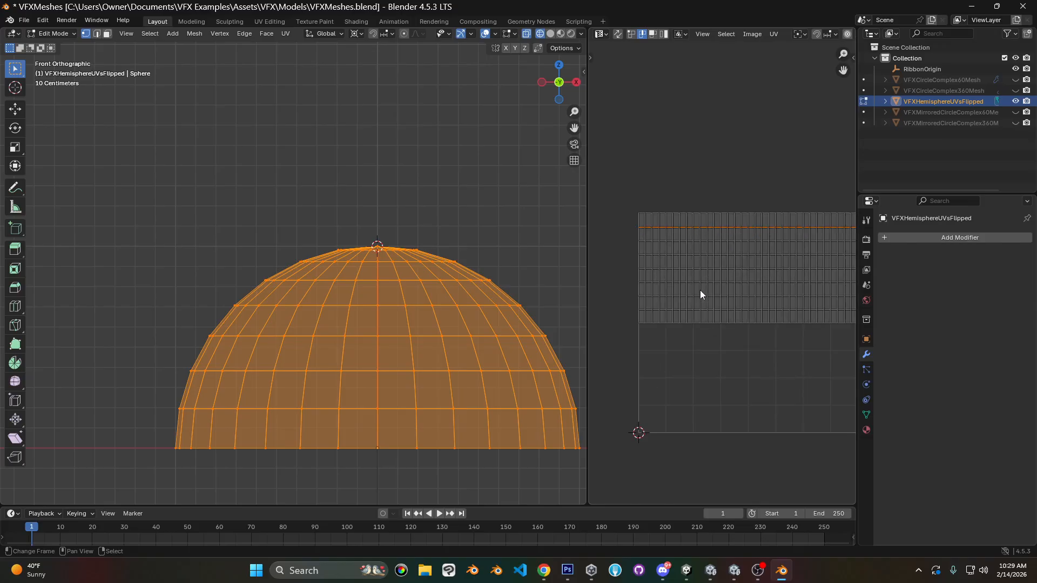
scroll(688, 259, "down", 1)
key("g")
key("y")
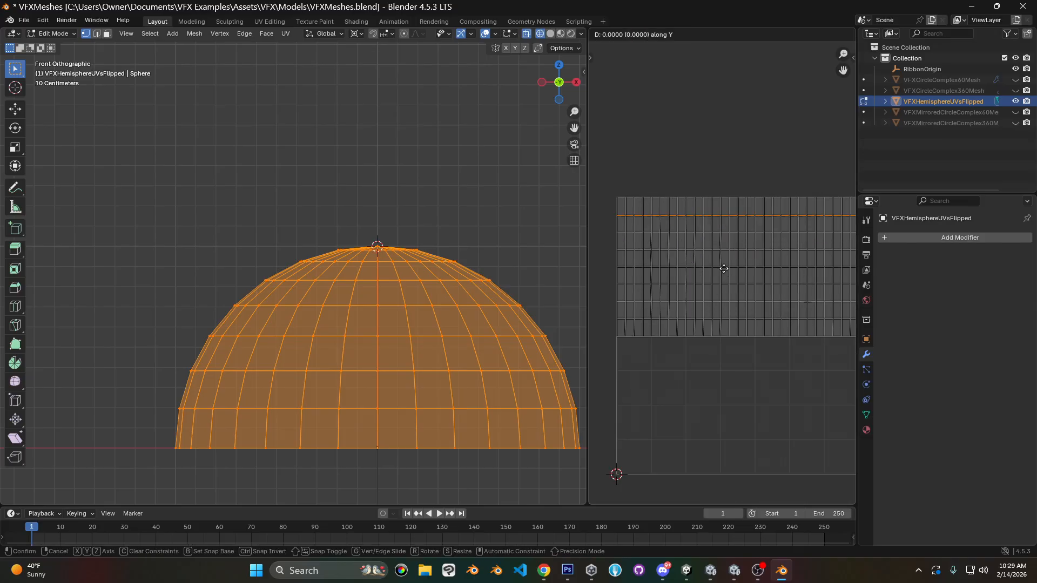
left_click(724, 260)
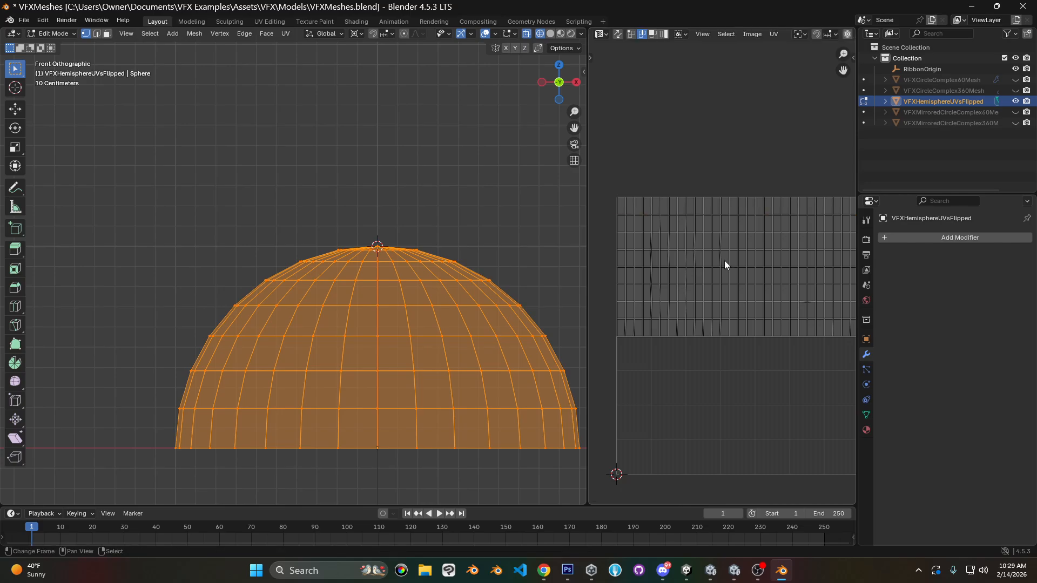
- Flip all the UVs by scaling them -1 along Y and move them down to the UV square's vertical centre
key("a")
scroll(724, 260, "down", 1)
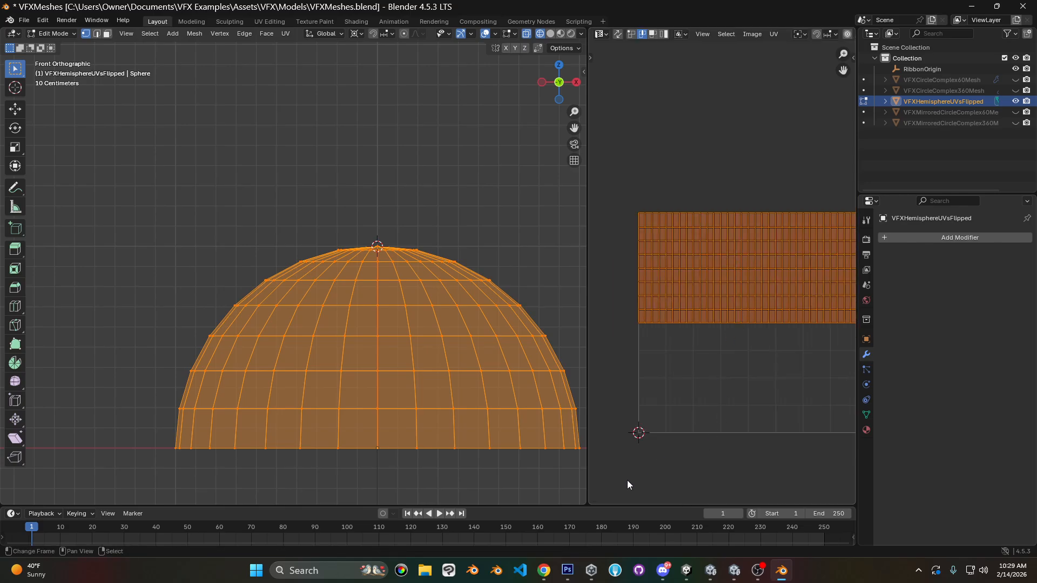
type("sy-1")
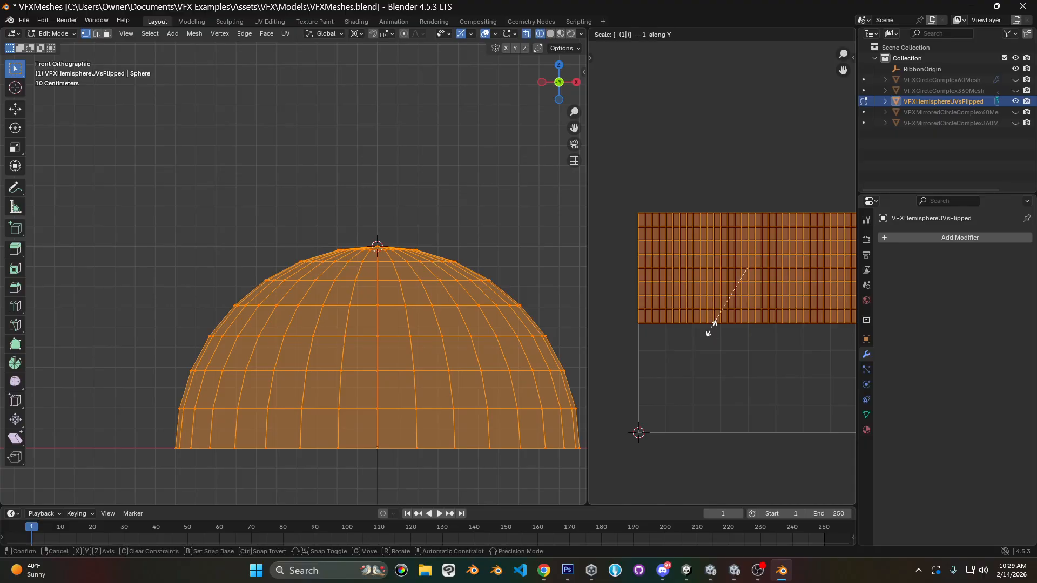
key("Return")
key("g")
key("y")
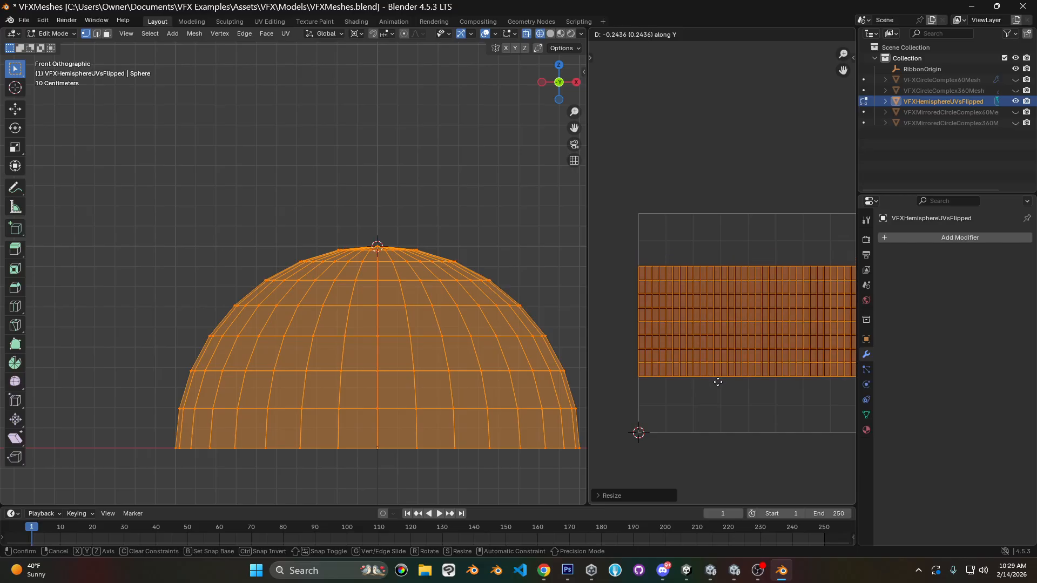
left_click(719, 387)
- Scale the UVs about 1.94 times along Y and fine-tune their vertical position and height to fill the UV square
key("s")
key("y")
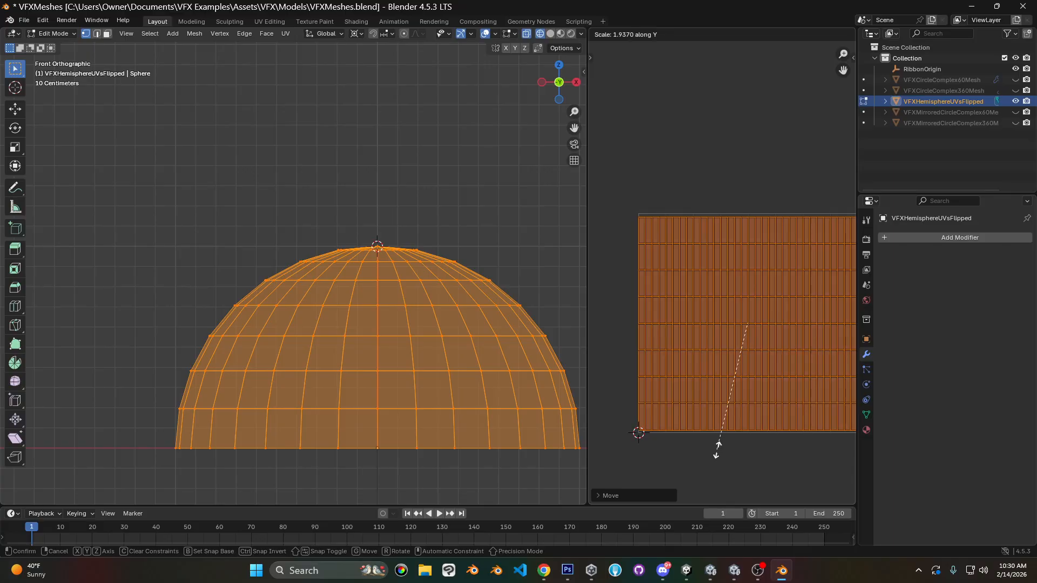
left_click(719, 451)
key("g")
key("y")
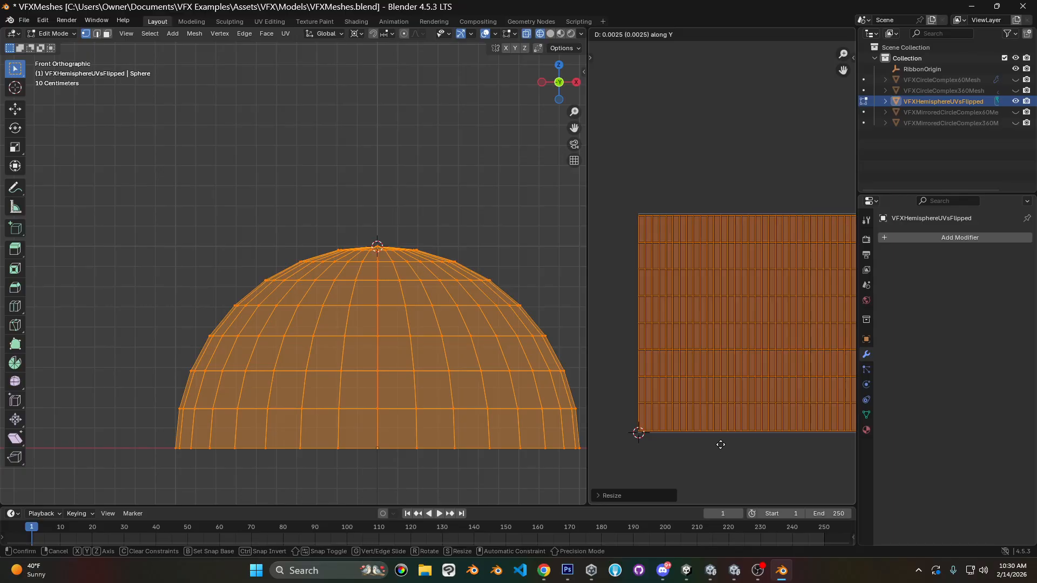
left_click(721, 445)
key("s")
key("y")
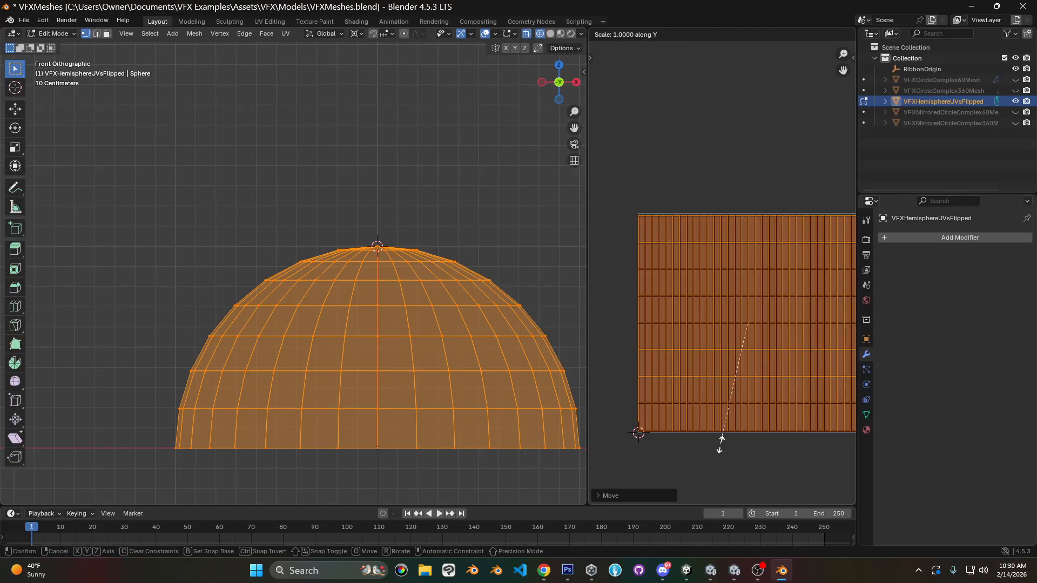
left_click(720, 452)
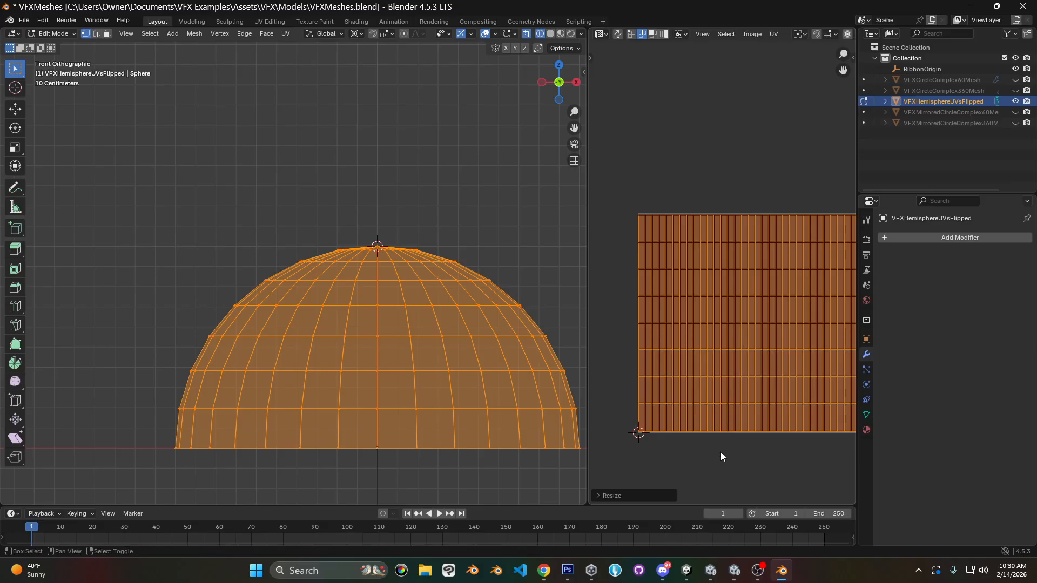
scroll(696, 276, "down", 2)
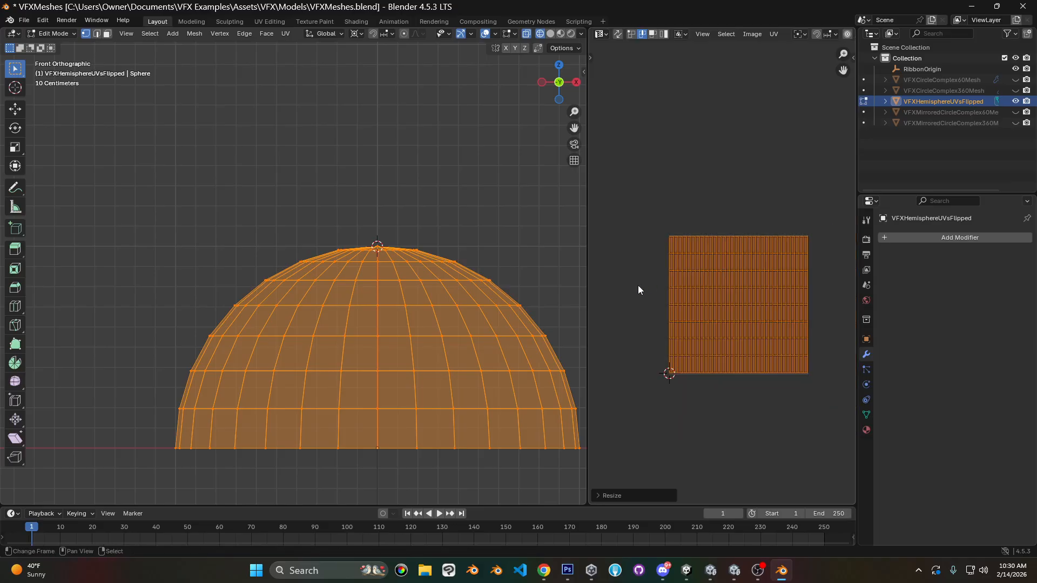
- Widen the UV editor area and save VFXMeshes.blend with all UVs deselected
left_click_drag(588, 279, 572, 276)
scroll(699, 276, "up", 2)
key("alt+a")
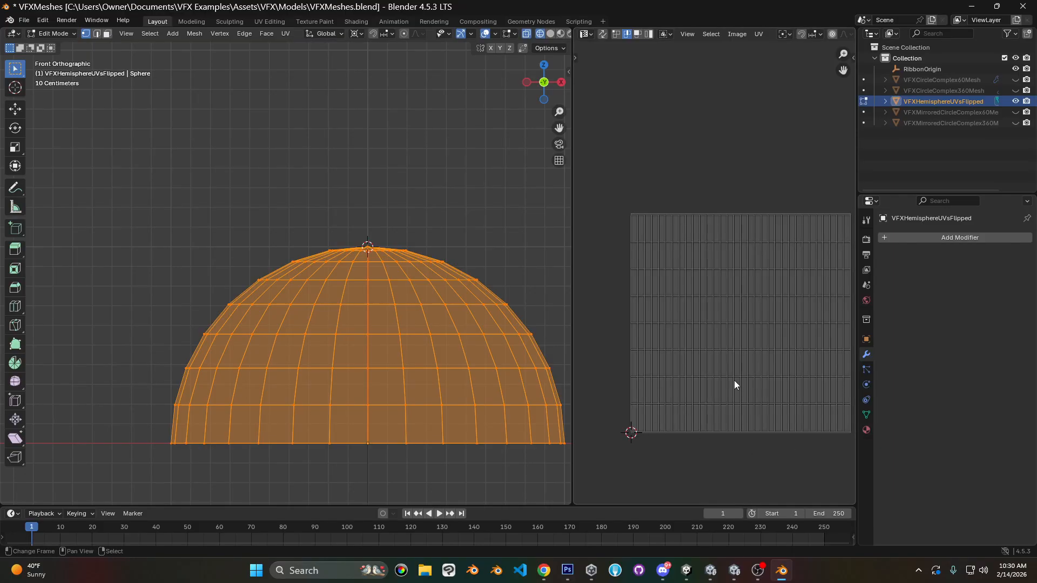
key("ctrl+s")
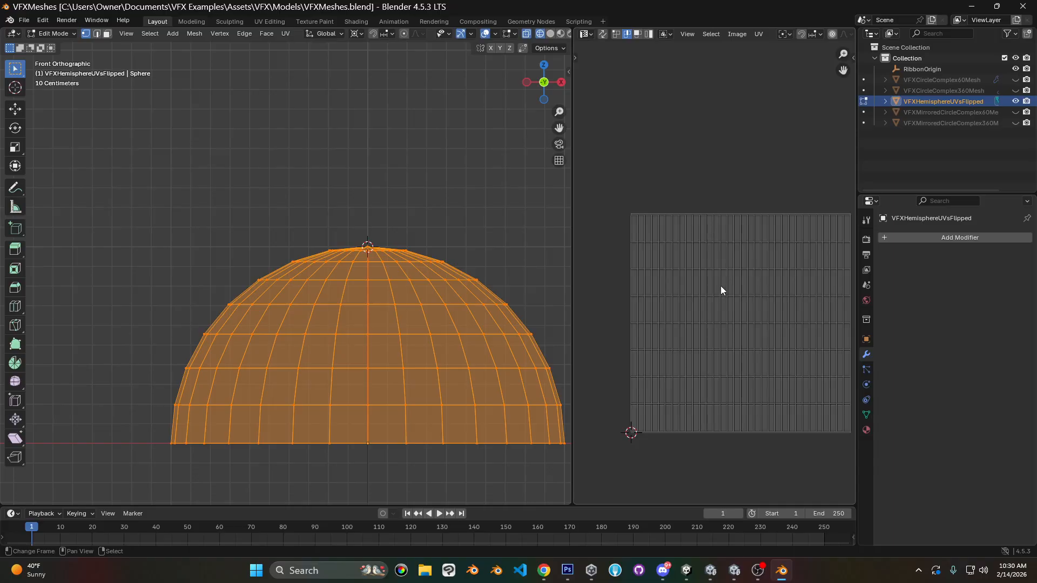
- Switch to Unity, enlarge the Scene view and select the Mesh particle system under ImpactSwipeVFX (1)
key("alt+Tab")
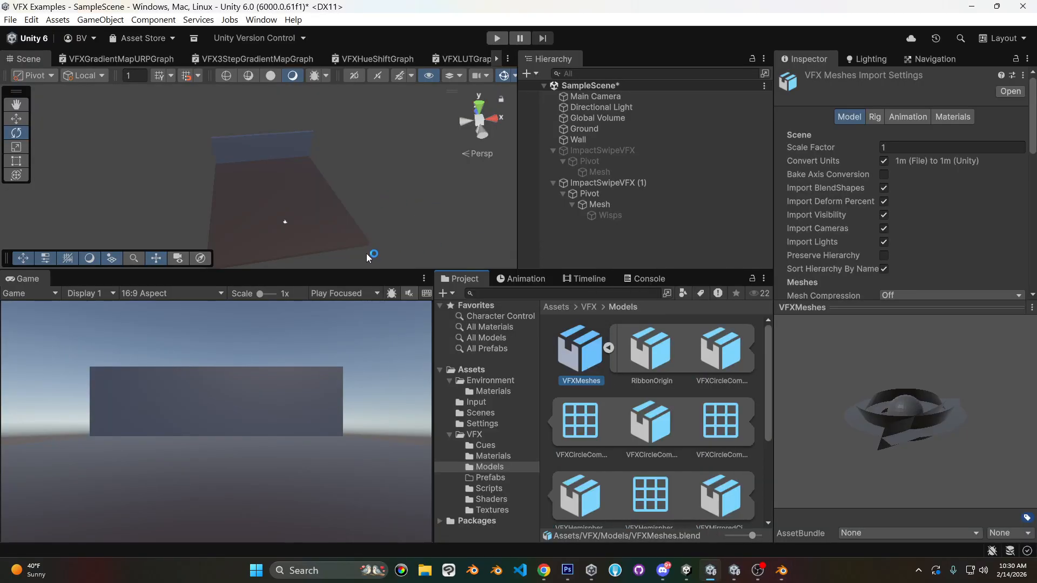
left_click_drag(368, 269, 368, 293)
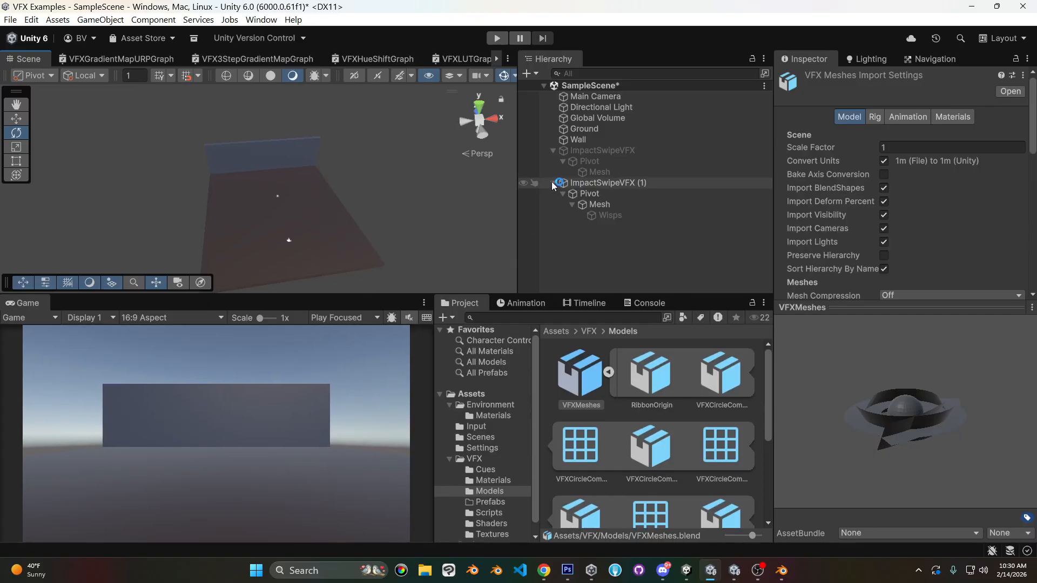
left_click(639, 183)
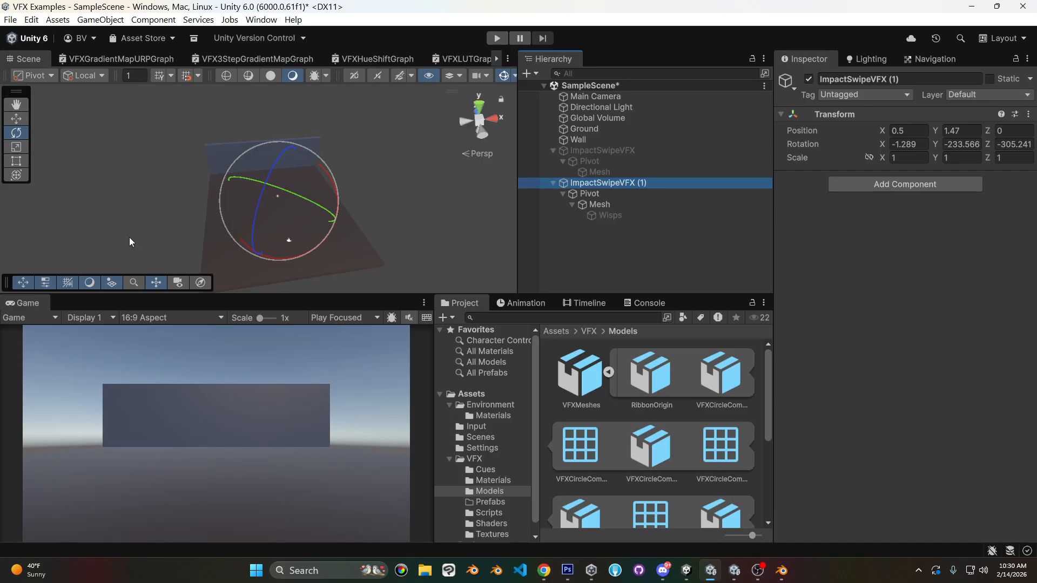
left_click(594, 204)
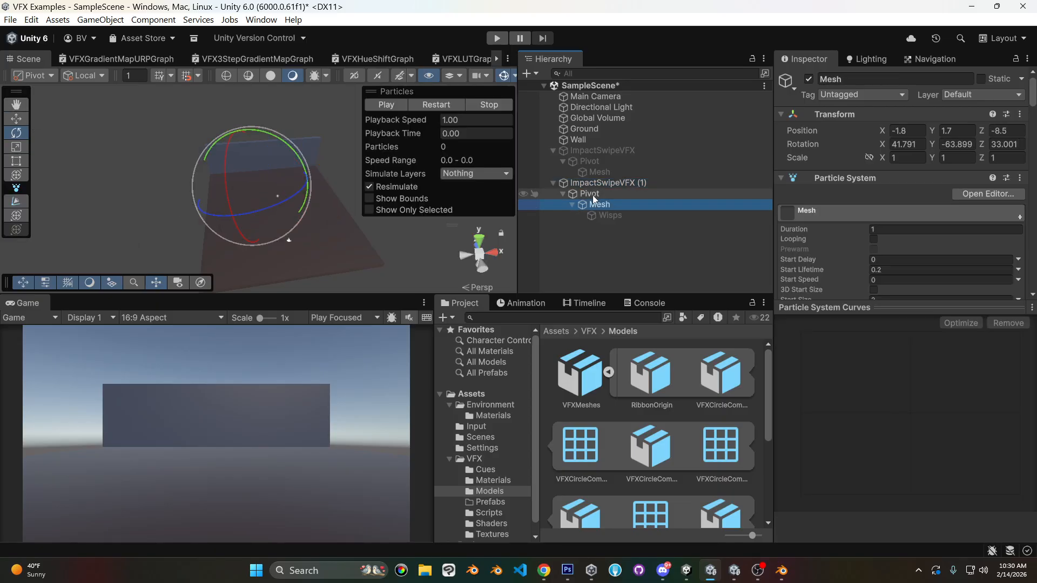
- Preview and stop the Mesh particles, then duplicate ImpactSwipeVFX (1) and deactivate the original object
left_click(426, 106)
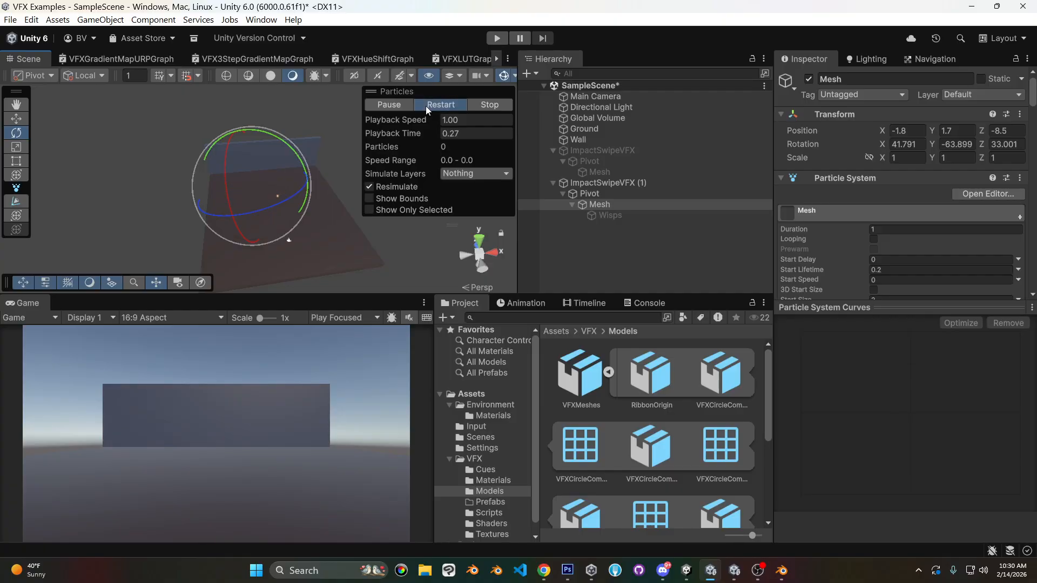
left_click(490, 105)
left_click(599, 183)
key("ctrl+d")
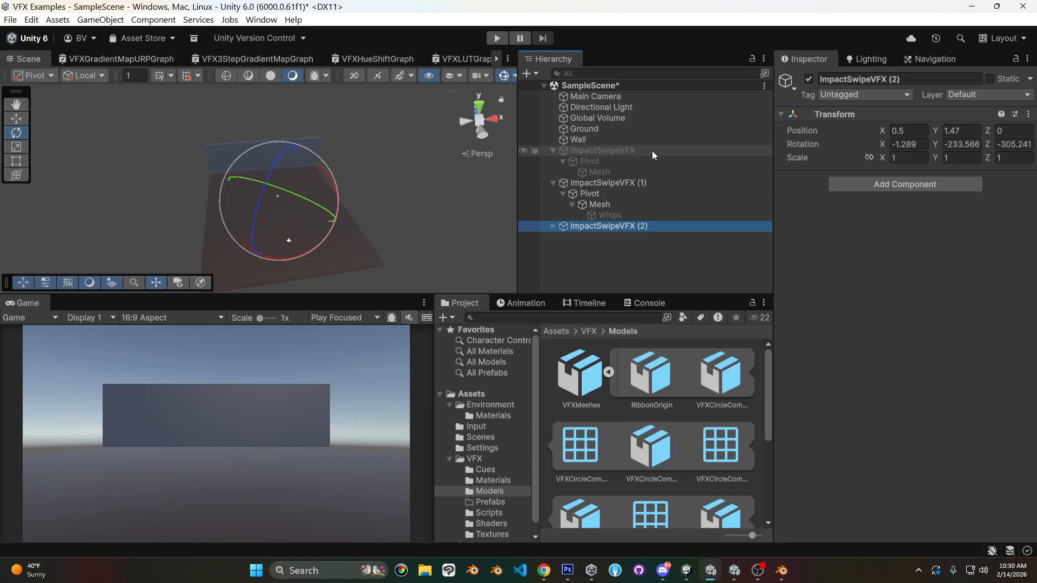
left_click(585, 183)
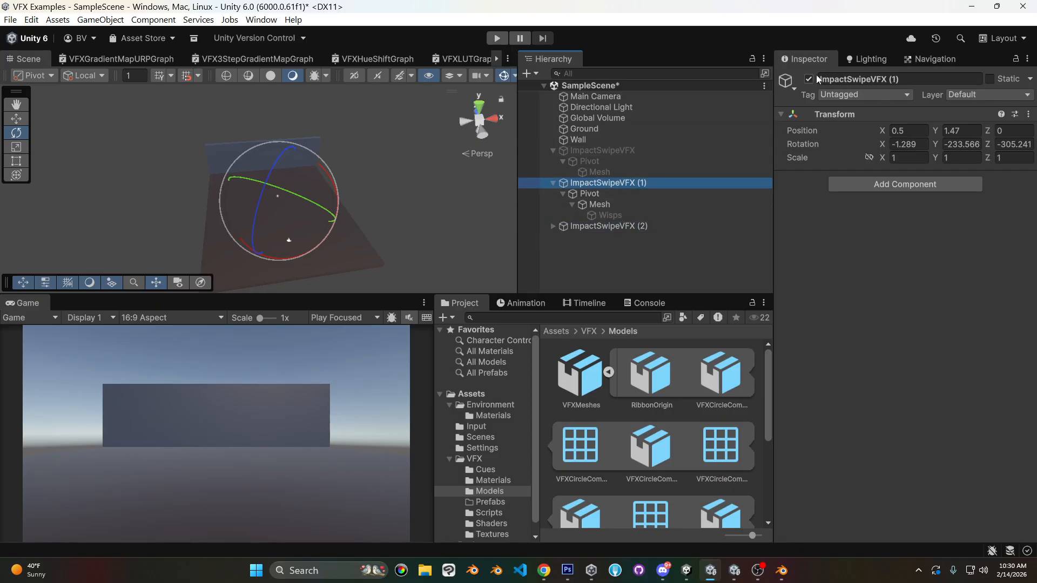
left_click(808, 79)
- Rename the duplicated effect object ImpactSwipeVFX (2) as BlowbackVFXPrefab
left_click(633, 227)
left_click(552, 226)
left_click(916, 80)
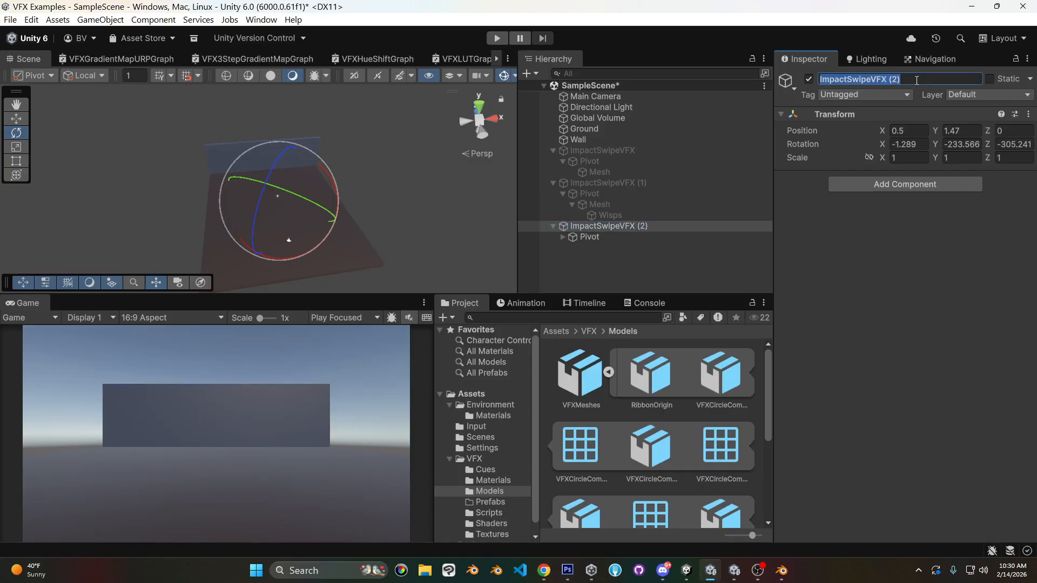
type("BlowbackVFXPrefab")
key("Return")
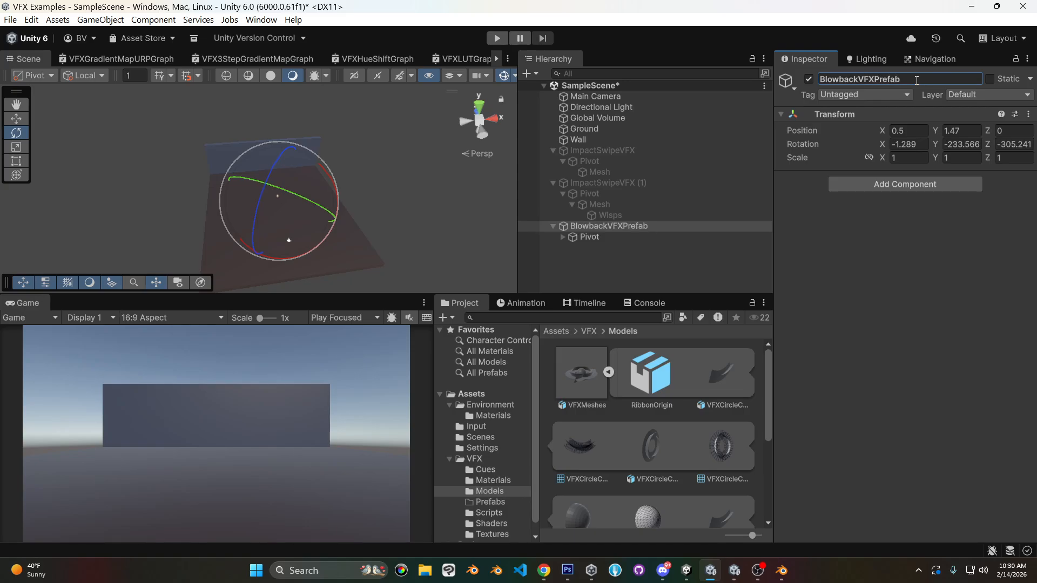
- Expand BlowbackVFXPrefab's Pivot and Mesh hierarchy and delete the Wisps child
left_click(564, 237)
left_click(603, 247)
left_click(571, 248)
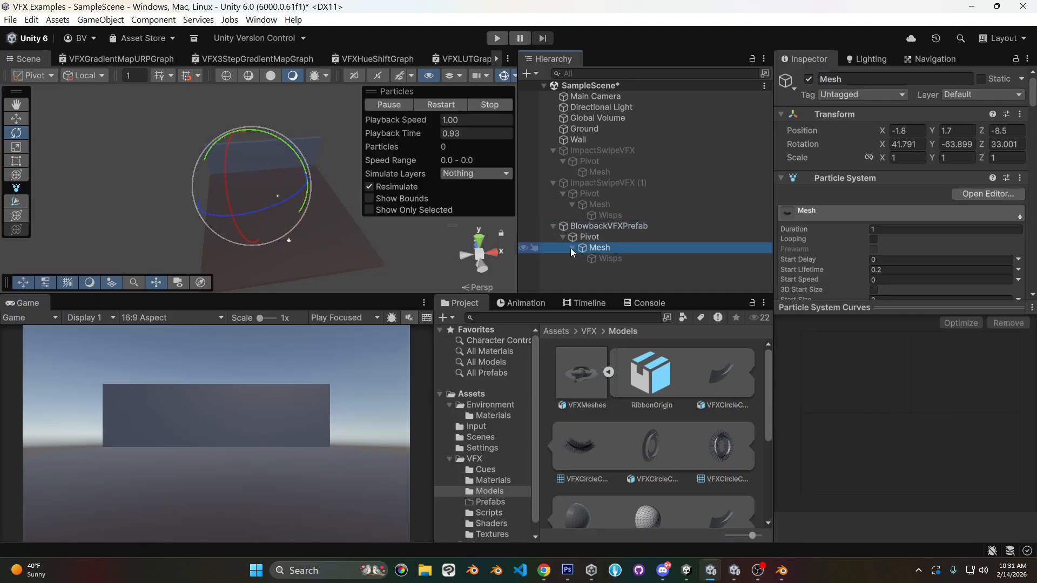
left_click(614, 257)
key("Delete")
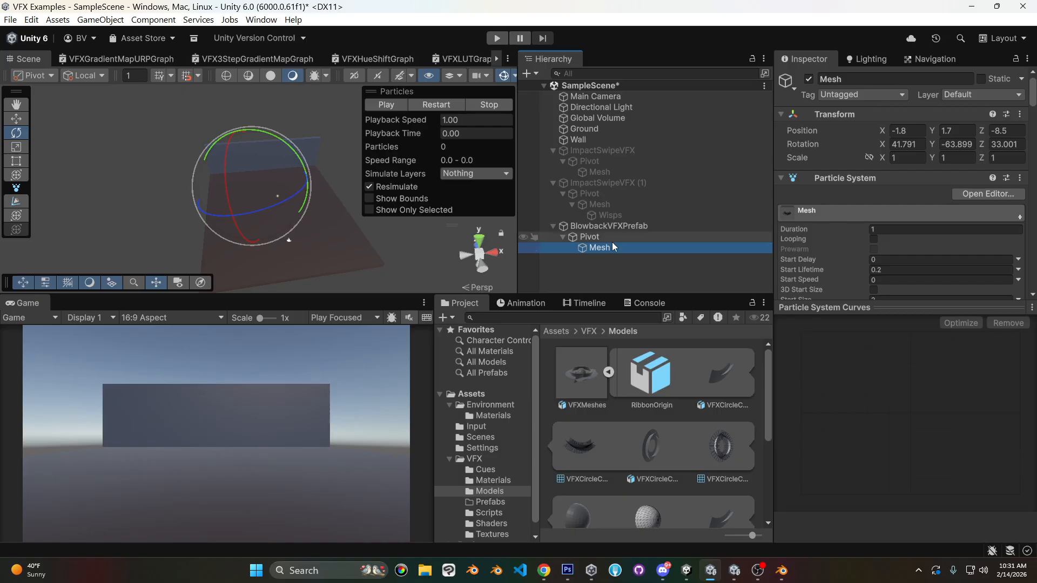
- Locate the material used by the Mesh particle renderer, ImpactVFXMat 1, in the project and duplicate it
scroll(954, 150, "down", 15)
scroll(954, 148, "down", 5)
scroll(953, 148, "up", 5)
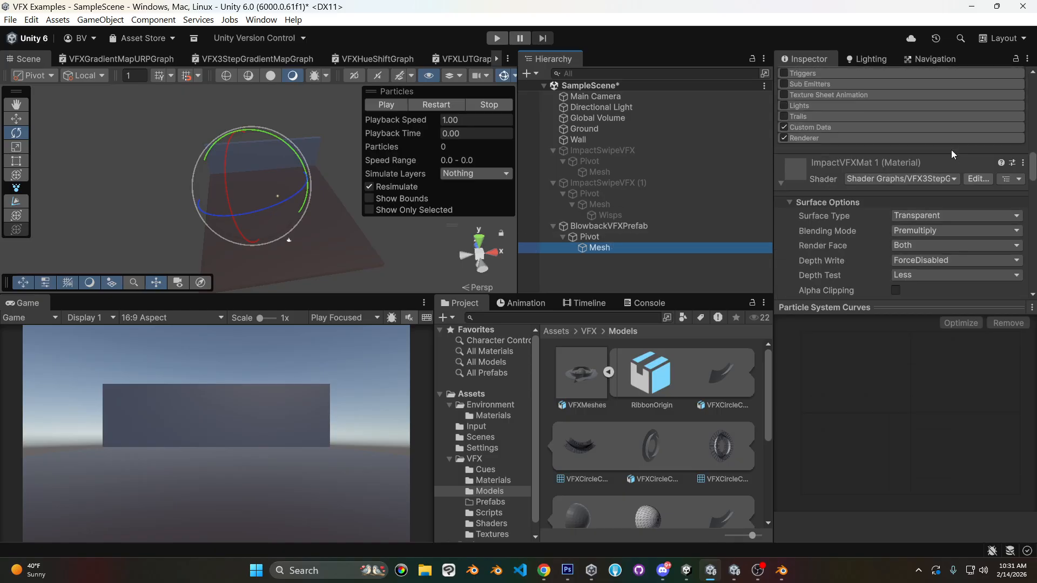
scroll(951, 150, "up", 1)
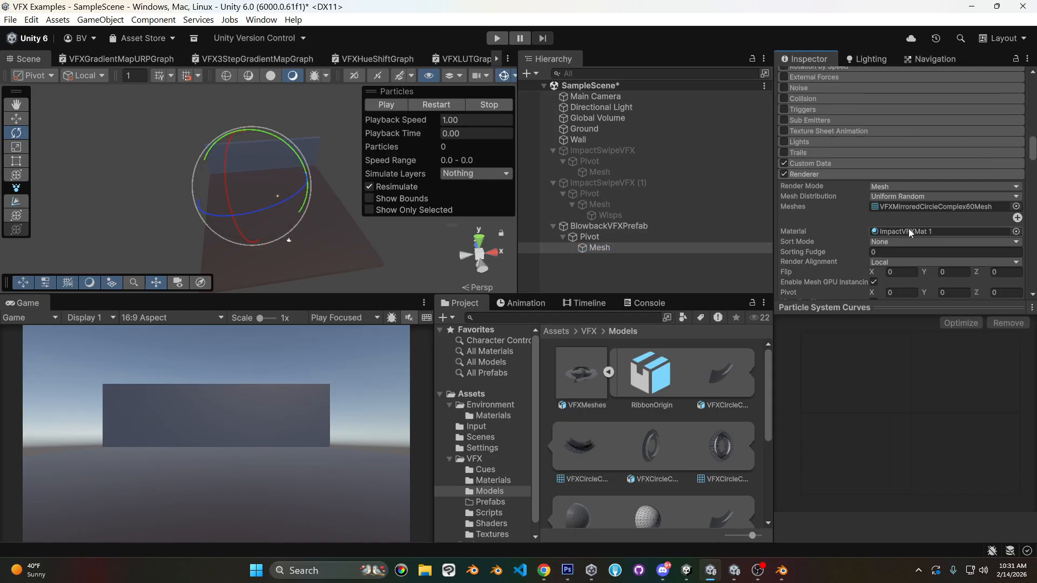
left_click(909, 231)
left_click(587, 374)
key("Right")
key("Right")
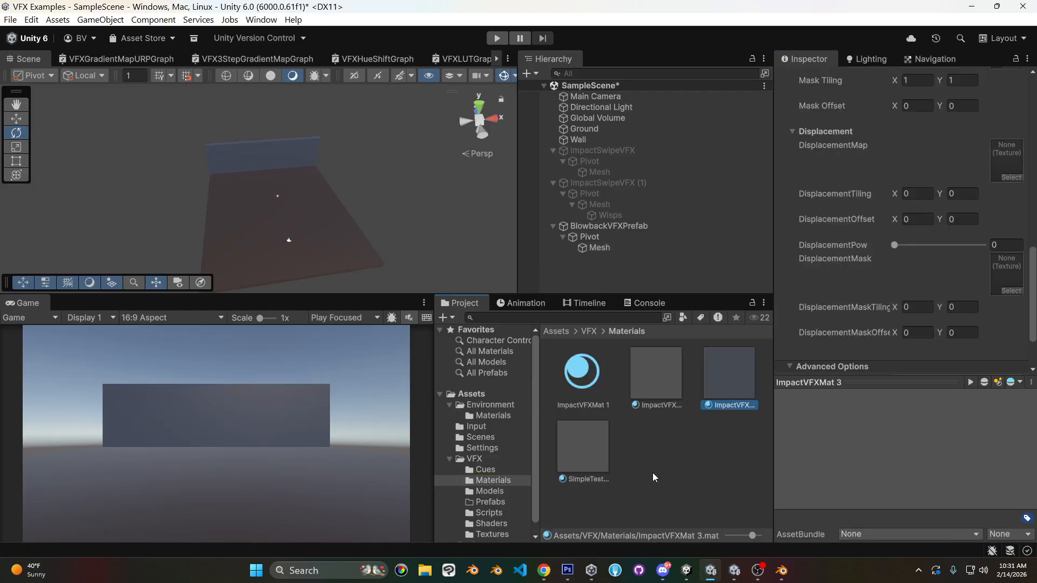
- Rename the duplicated material as BlowbackVFXMat 1 and assign it to the Mesh under BlowbackVFXPrefab
left_click(733, 404)
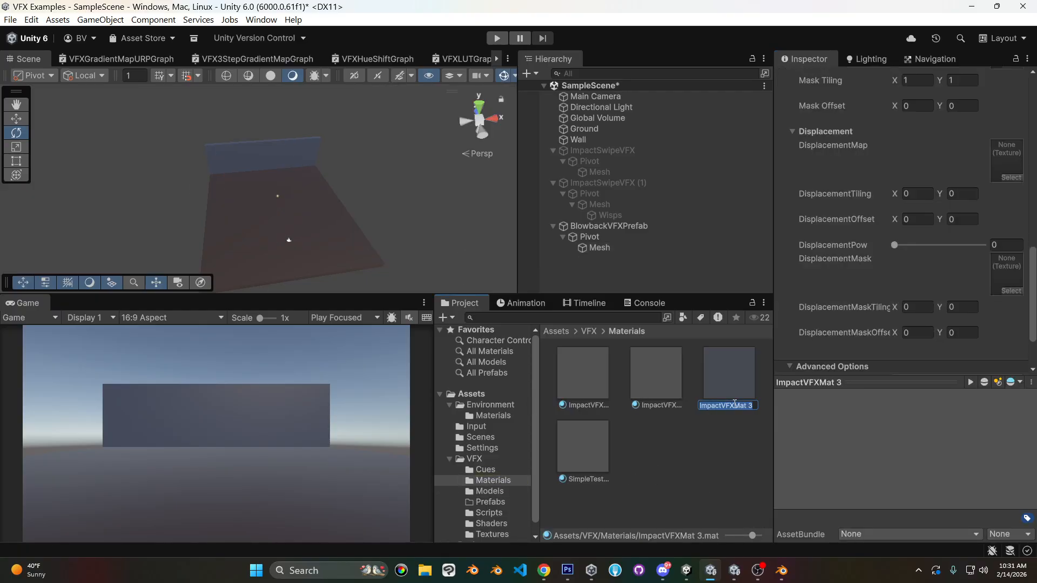
type("Blowbac")
type("kVFXMat 1")
key("Return")
left_click_drag(574, 351, 602, 246)
- Change BlowbackVFXMat 1's shader to a VFXGradientMap shader graph and review its surface and colour settings
scroll(993, 268, "up", 6)
scroll(975, 289, "up", 6)
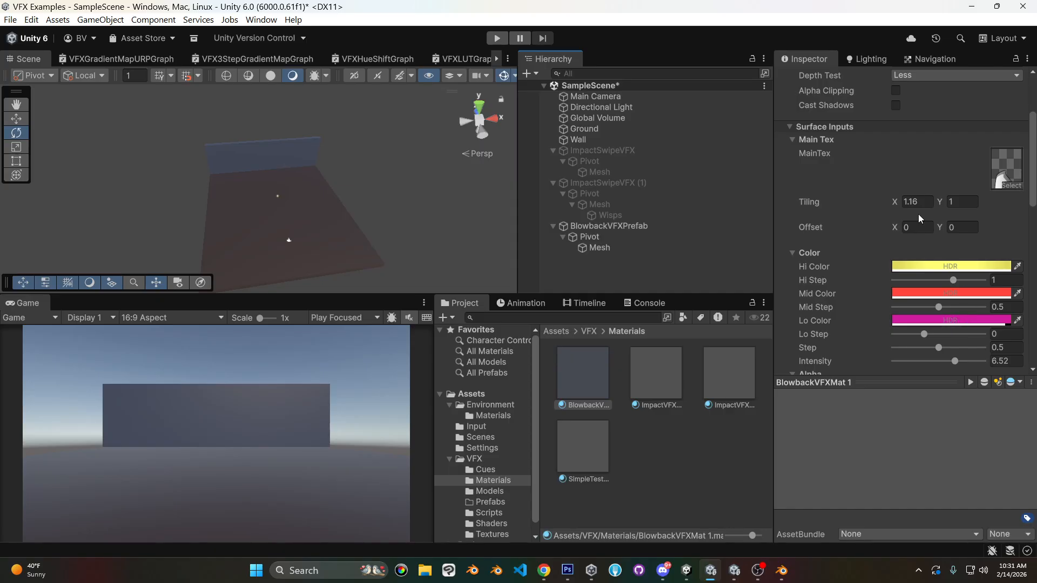
scroll(918, 205, "up", 4)
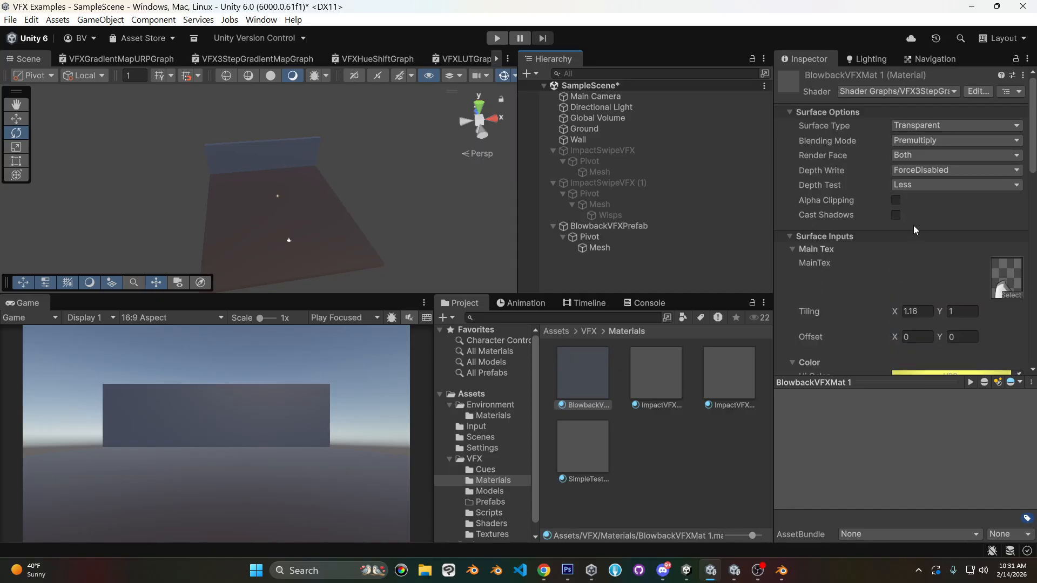
left_click(948, 93)
type("vfx")
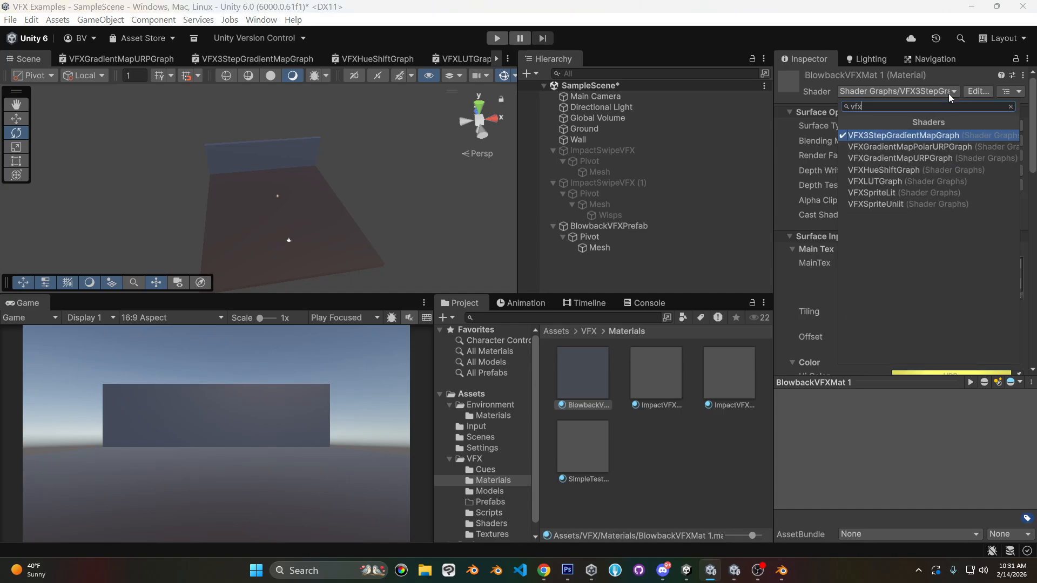
left_click(913, 153)
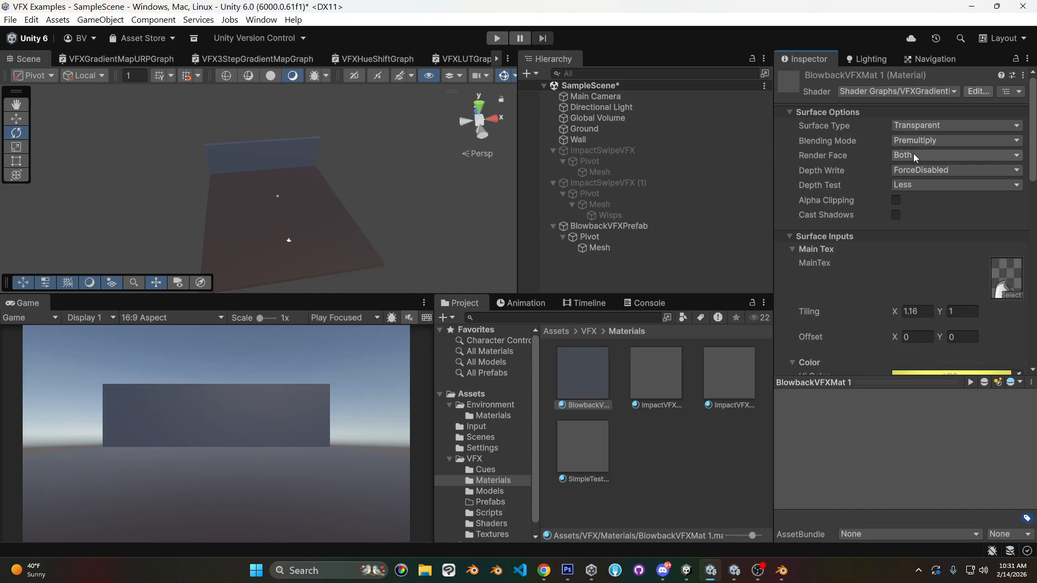
scroll(908, 217, "down", 2)
scroll(909, 223, "down", 2)
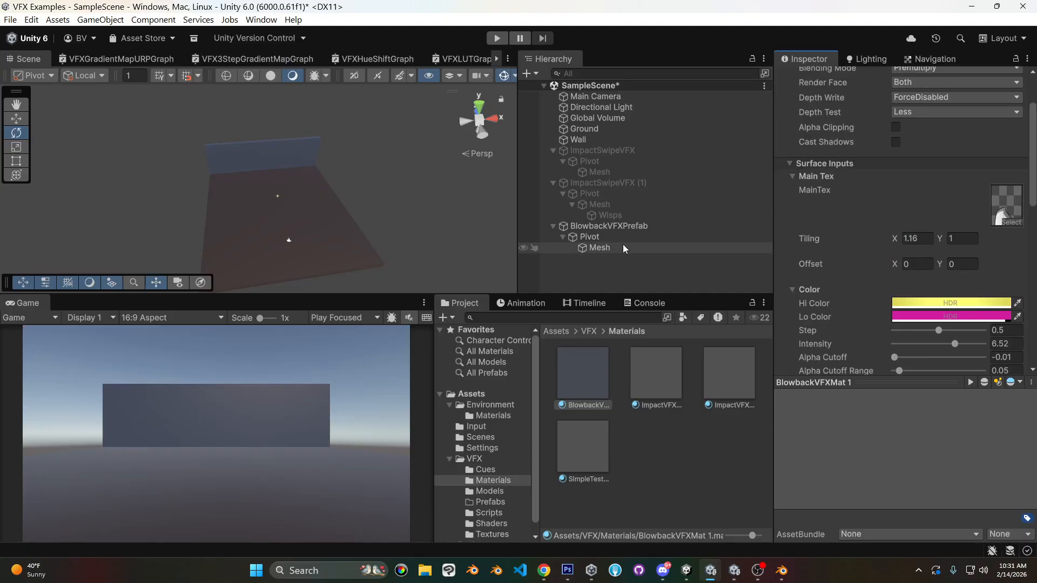
scroll(908, 219, "up", 4)
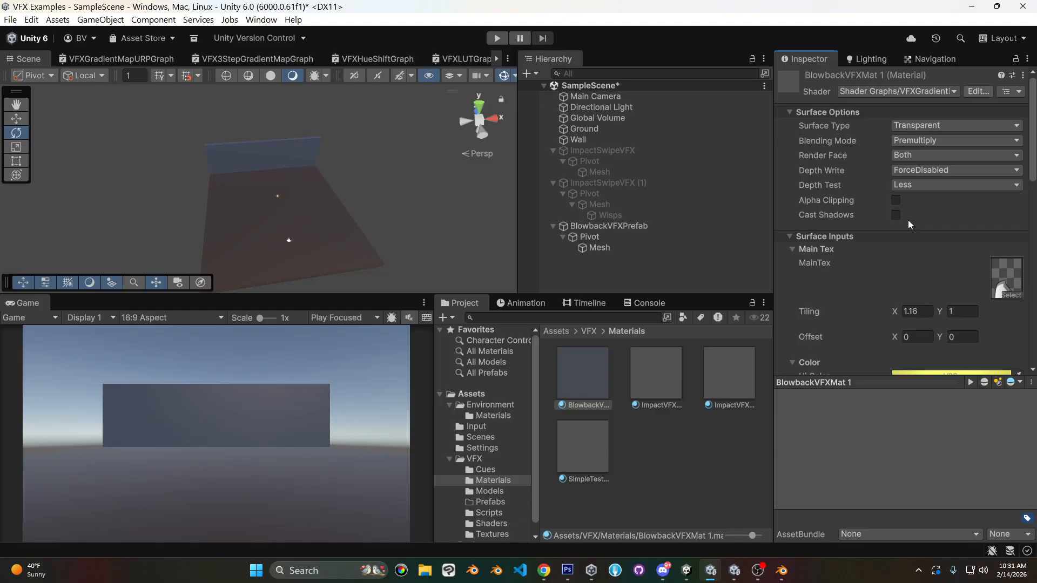
scroll(908, 220, "down", 4)
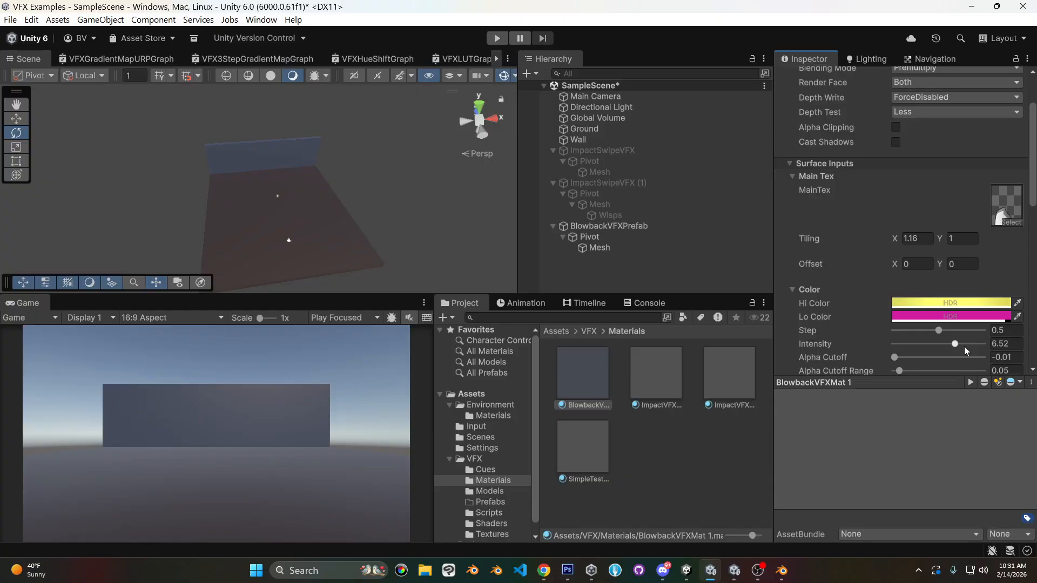
- Set the Mesh particle renderer's mesh to VFXHemisphereUVsFlipped
left_click(609, 247)
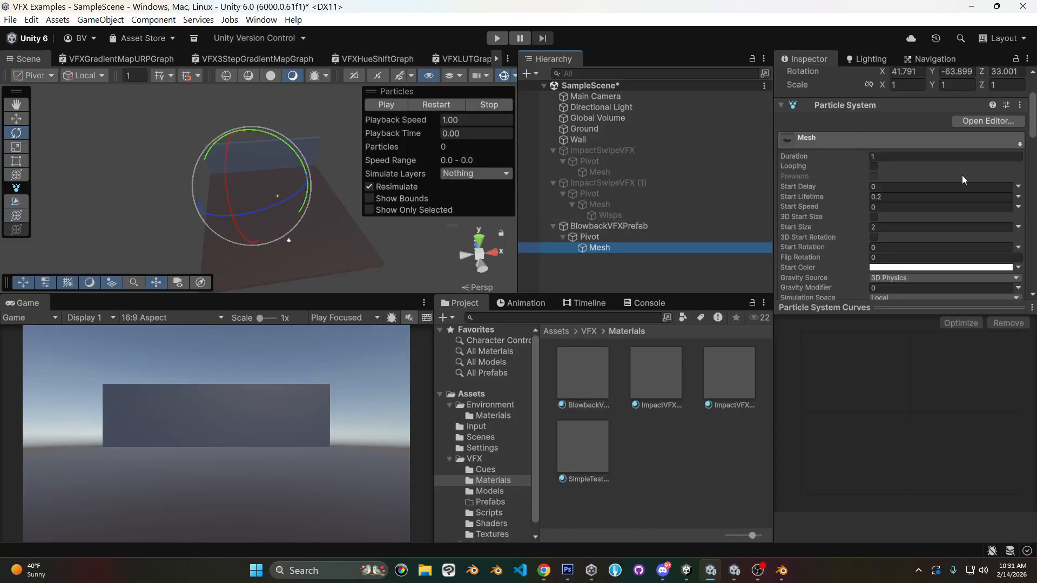
scroll(961, 176, "down", 15)
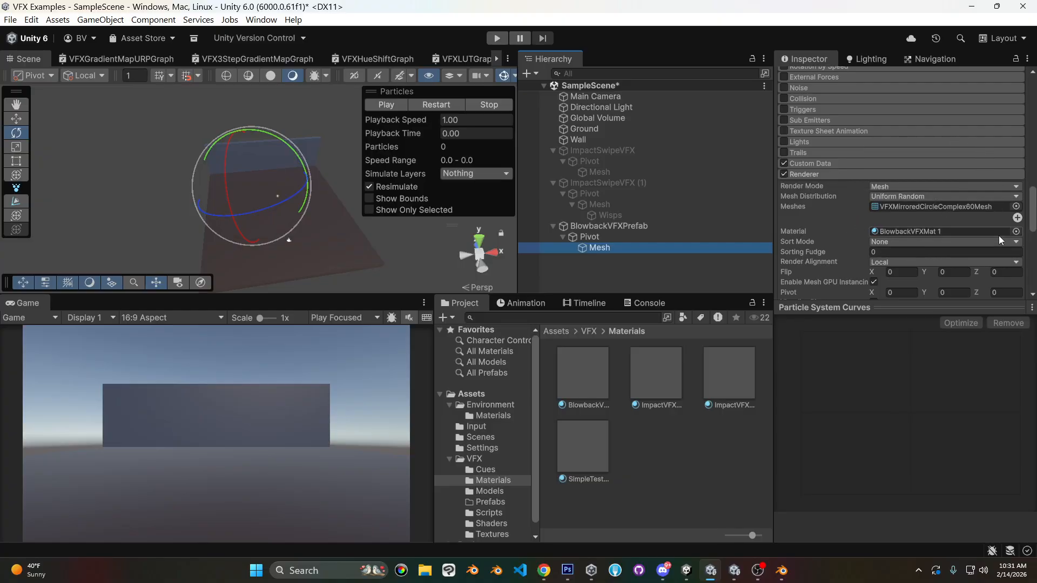
left_click(1015, 207)
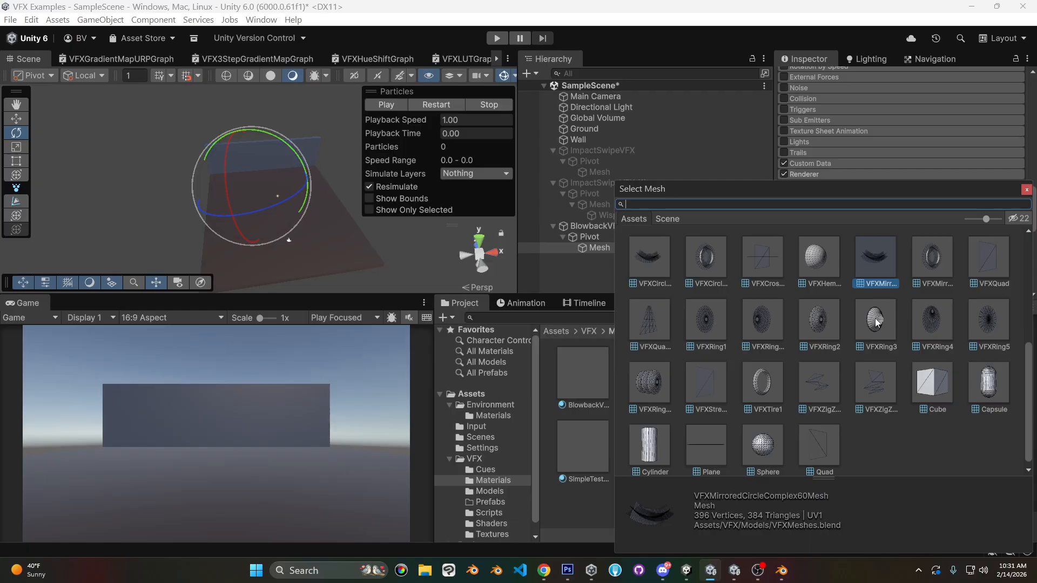
type("hem")
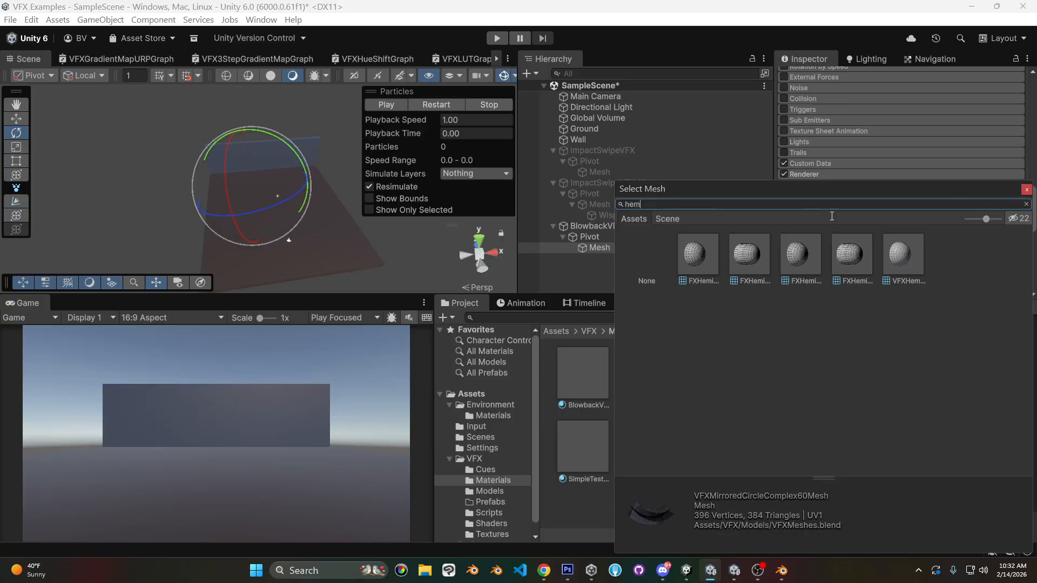
mouse_move(781, 578)
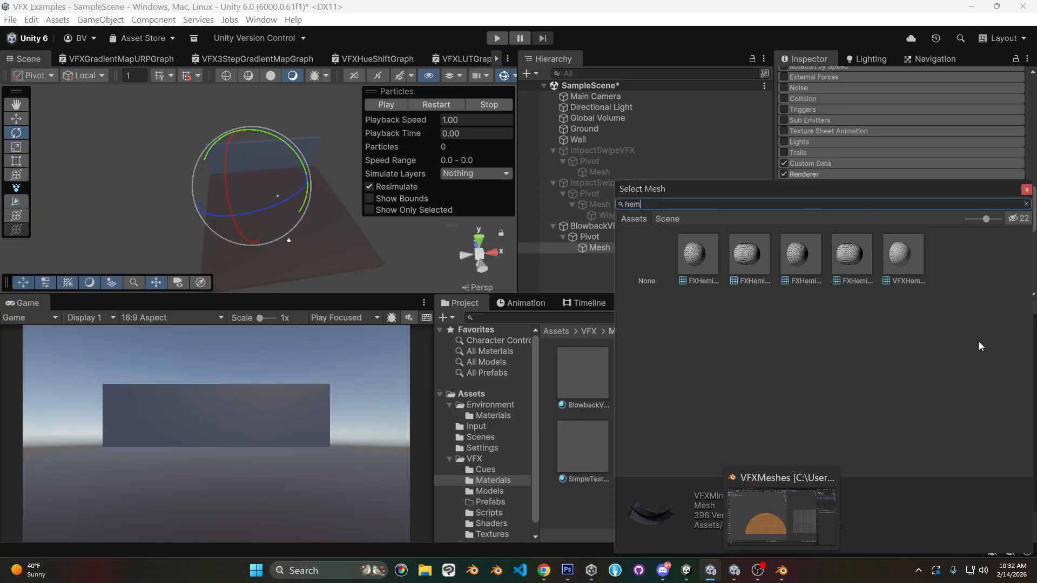
left_click(912, 254)
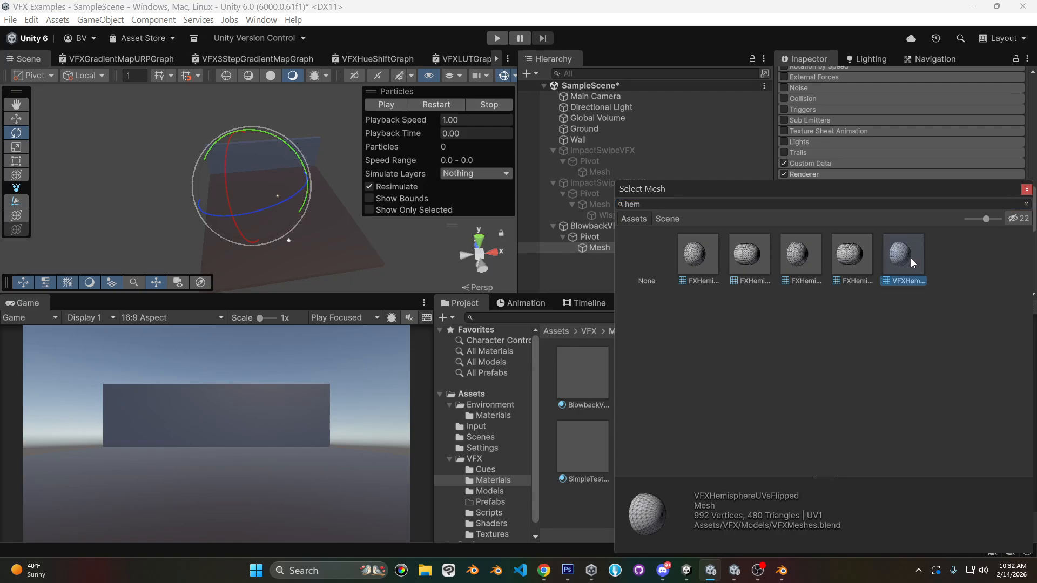
double_click(910, 258)
left_click(906, 206)
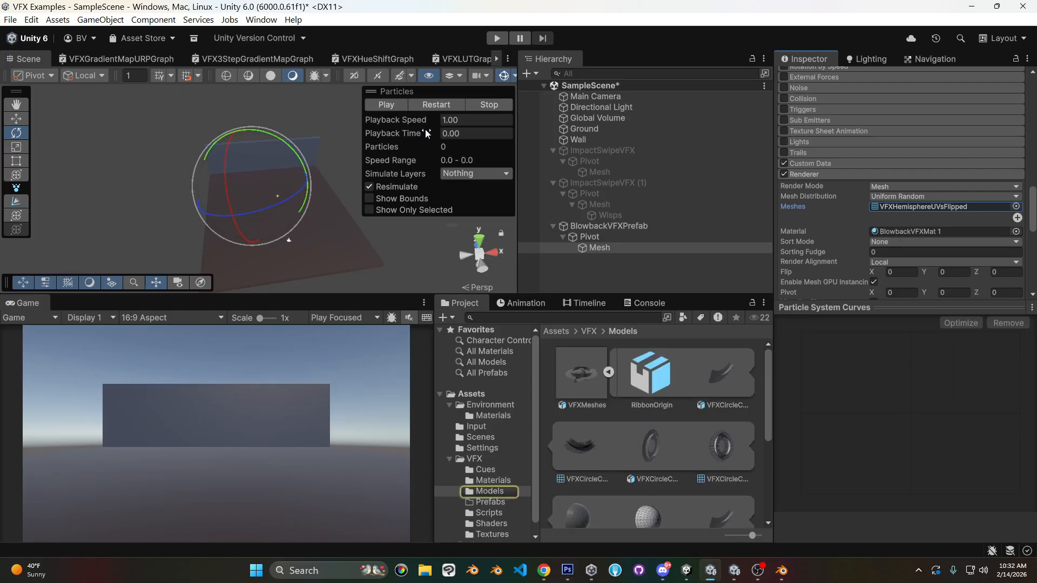
- Scrub the particle playback time to about 0.04 and examine where the effect renders relative to BlowbackVFXPrefab
right_click_drag(189, 213, 310, 217)
left_click_drag(412, 129, 434, 131)
right_click_drag(300, 162, 288, 203)
left_click_drag(424, 138, 386, 138)
right_click_drag(281, 178, 137, 162)
left_click(644, 229)
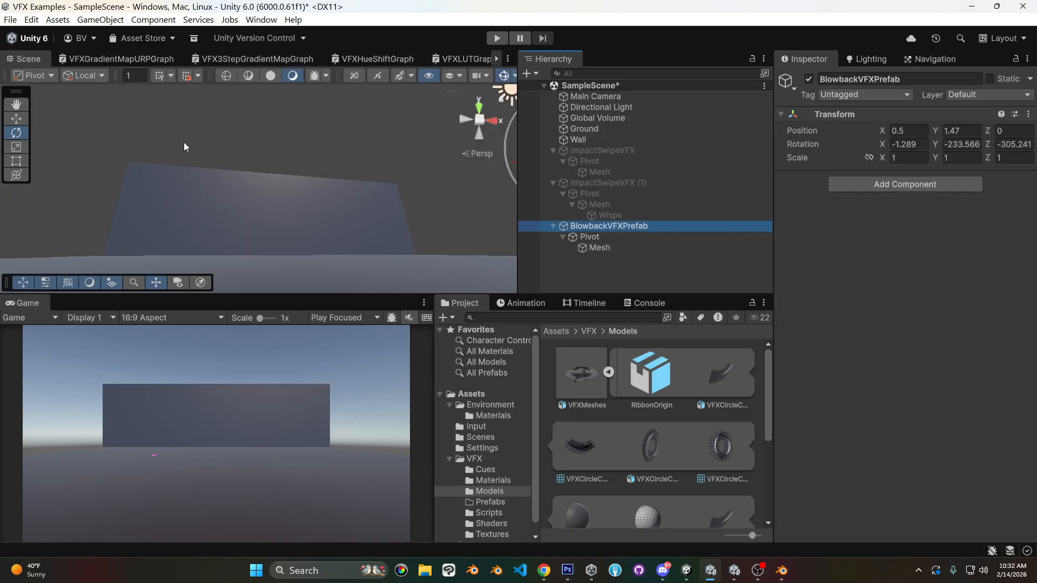
key("w")
right_click_drag(203, 127, 334, 163)
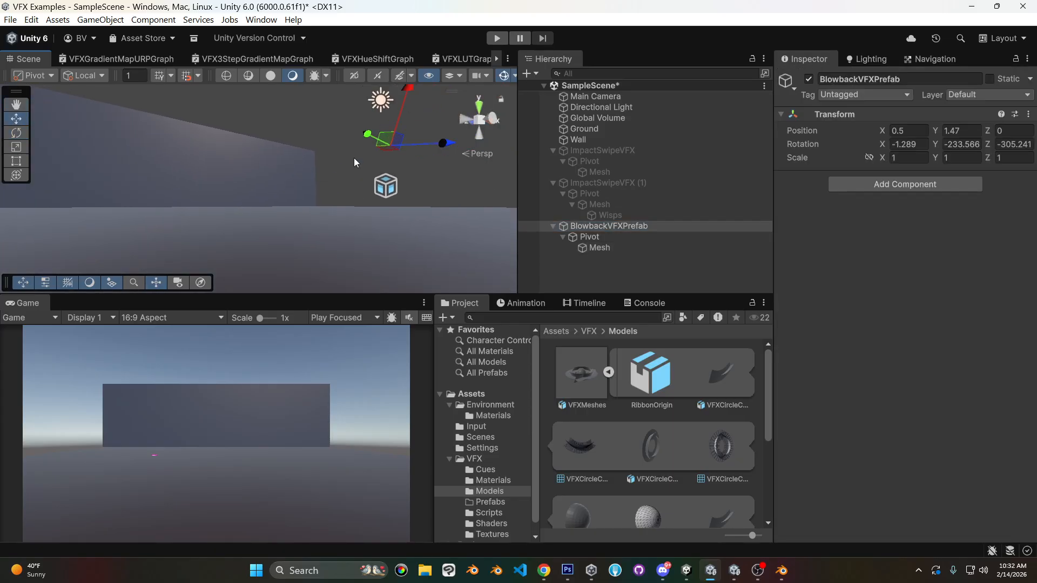
- Set the local position of the Mesh under BlowbackVFXPrefab to 0, 0, 0
left_click(582, 238)
left_click(600, 249)
left_click(911, 131)
type("0")
key("Tab")
type("0")
key("Tab")
type("0")
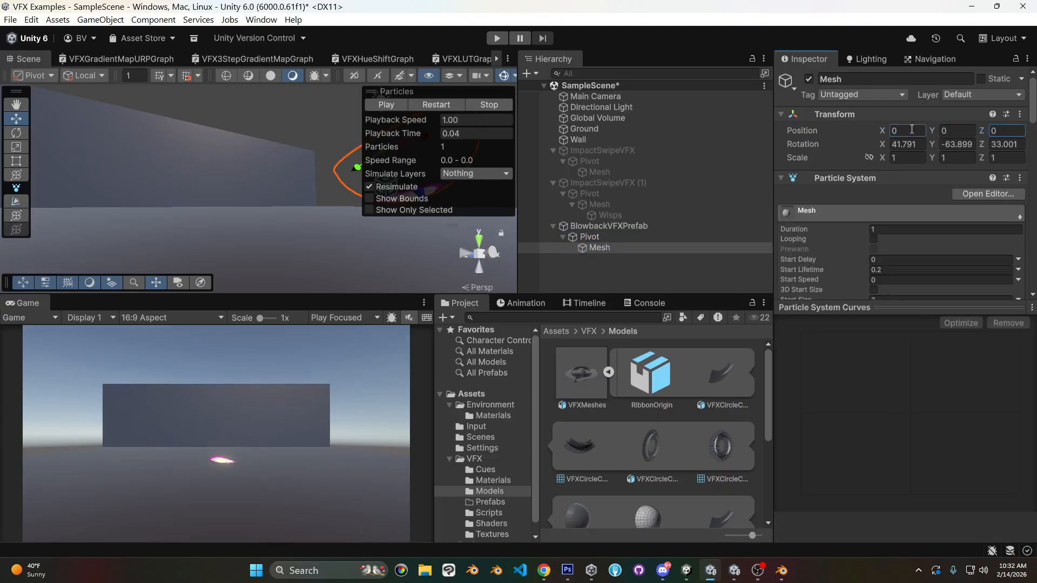
- Move BlowbackVFXPrefab to about X -2.28, Y 1.39, Z 2.05 and set its rotation to 0, 0, 0
left_click(607, 227)
middle_click_drag(248, 190, 237, 240)
left_click_drag(379, 203, 317, 201)
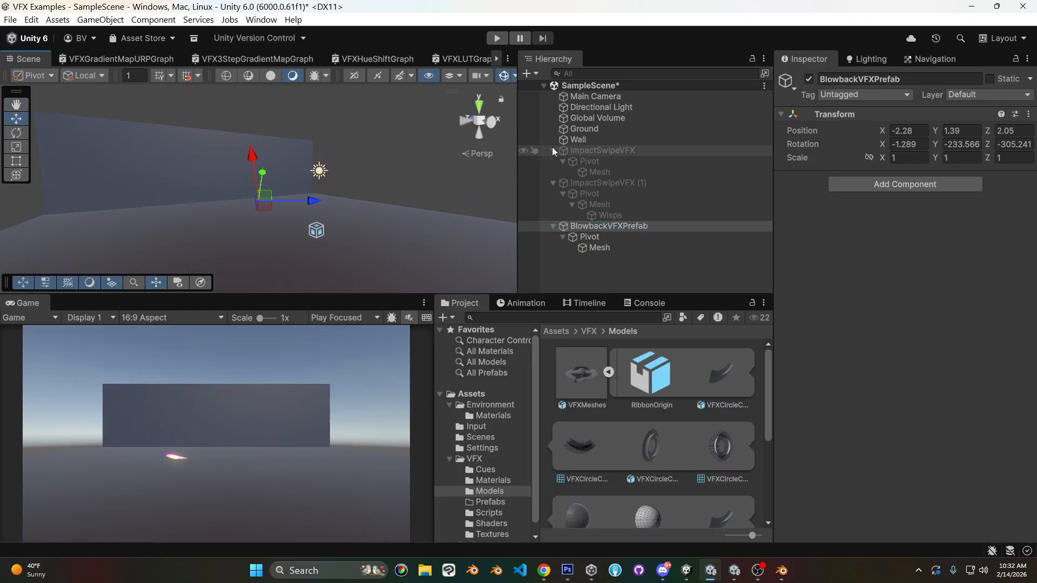
left_click(908, 145)
type("0")
key("Tab")
type("0")
key("Tab")
type("0")
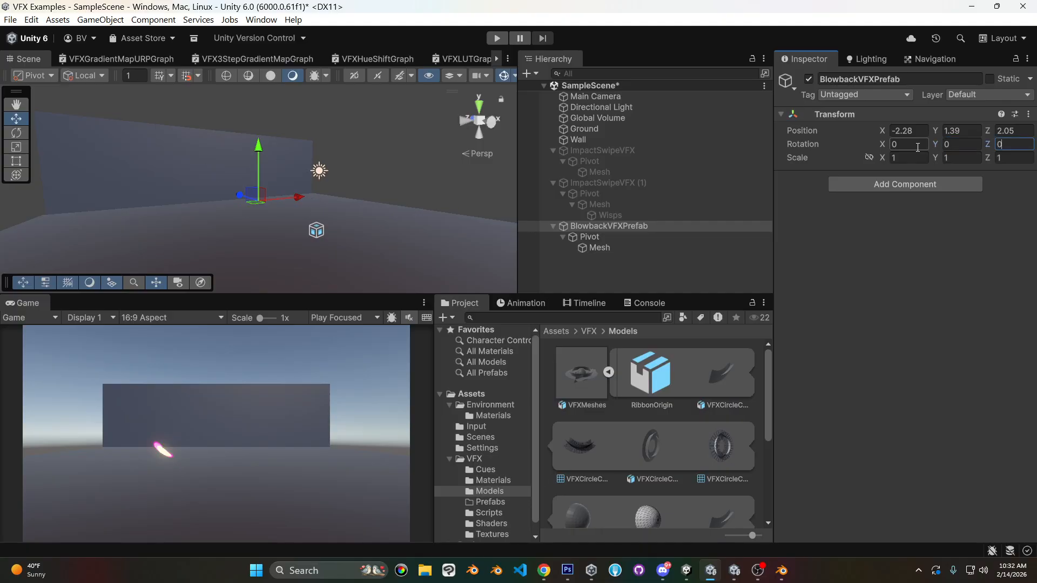
- Set the rotation of the Mesh under BlowbackVFXPrefab to 0, 0, 0
left_click(601, 246)
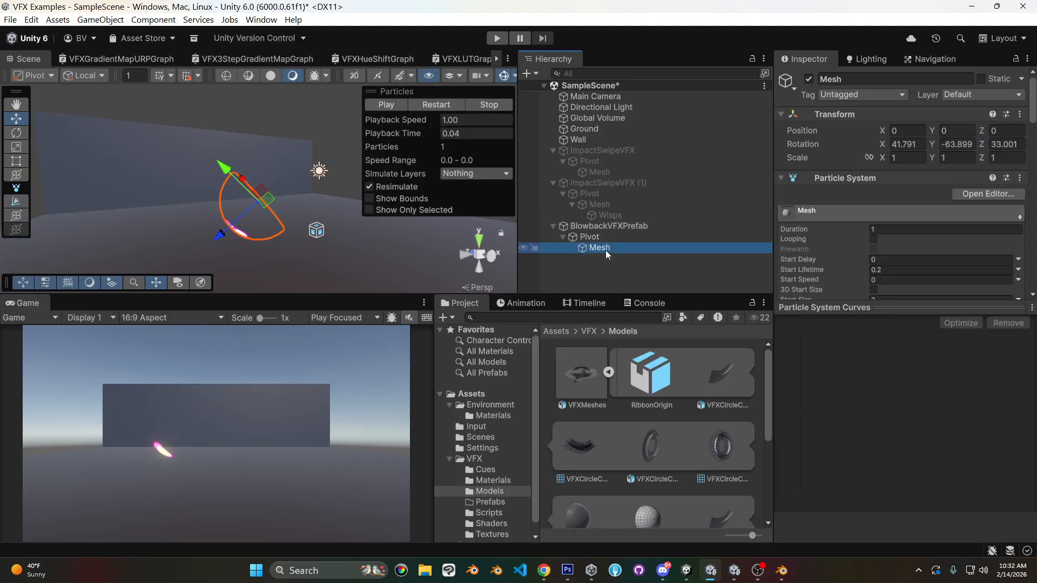
left_click(909, 144)
type("0")
key("Tab")
type("0")
key("Tab")
type("0")
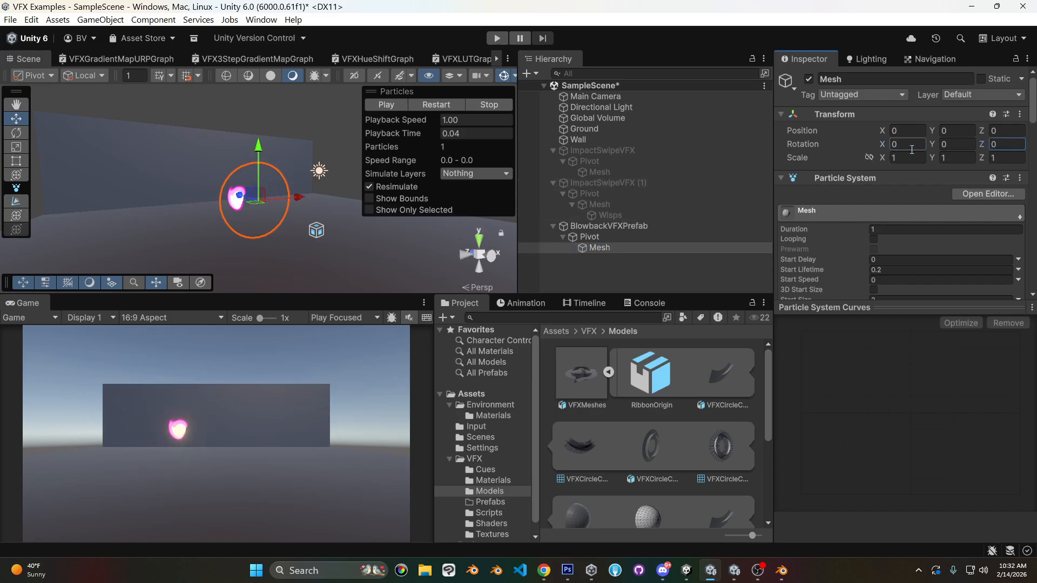
- Expand the BlowbackVFXMat 1 material on the Mesh and locate its MainTex texture in the project assets
right_click_drag(342, 252, 375, 231)
key("a")
key("a")
scroll(1013, 149, "down", 17)
scroll(1006, 138, "down", 10)
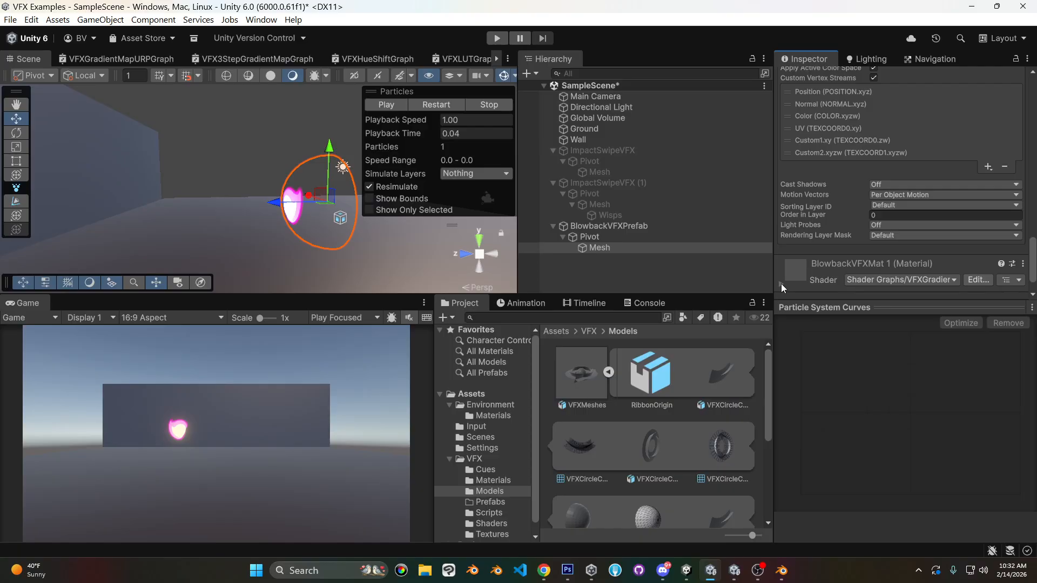
left_click(781, 283)
scroll(873, 186, "down", 8)
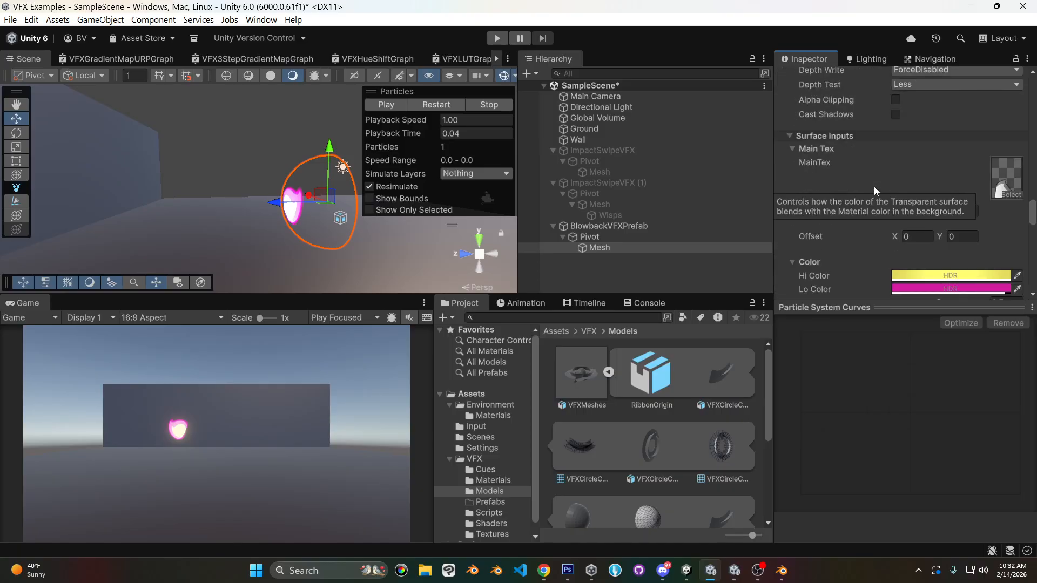
left_click(1003, 186)
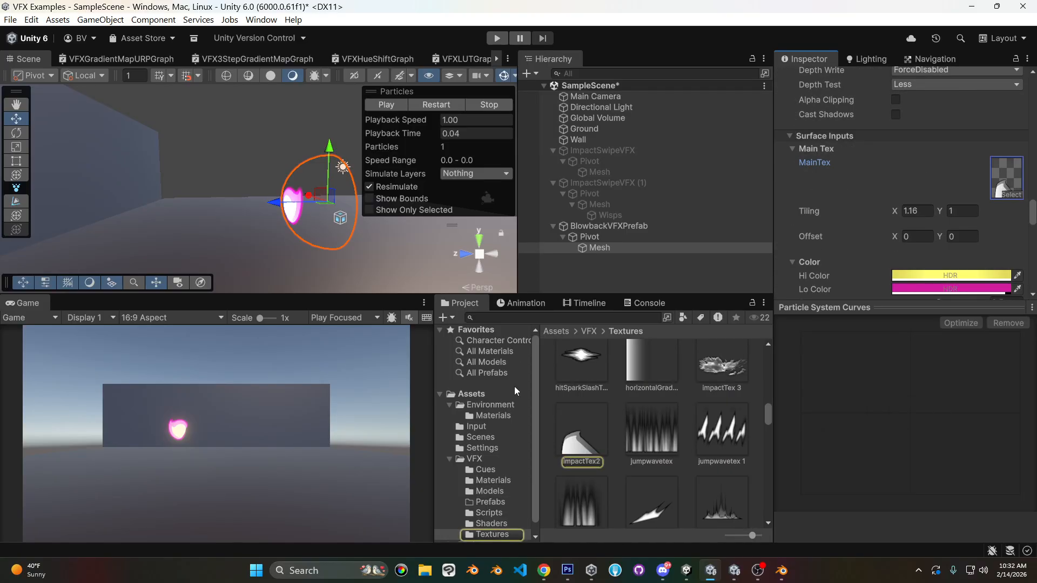
- Duplicate the impactTex2 texture and rename the copy blowbackTex 1
left_click(565, 442)
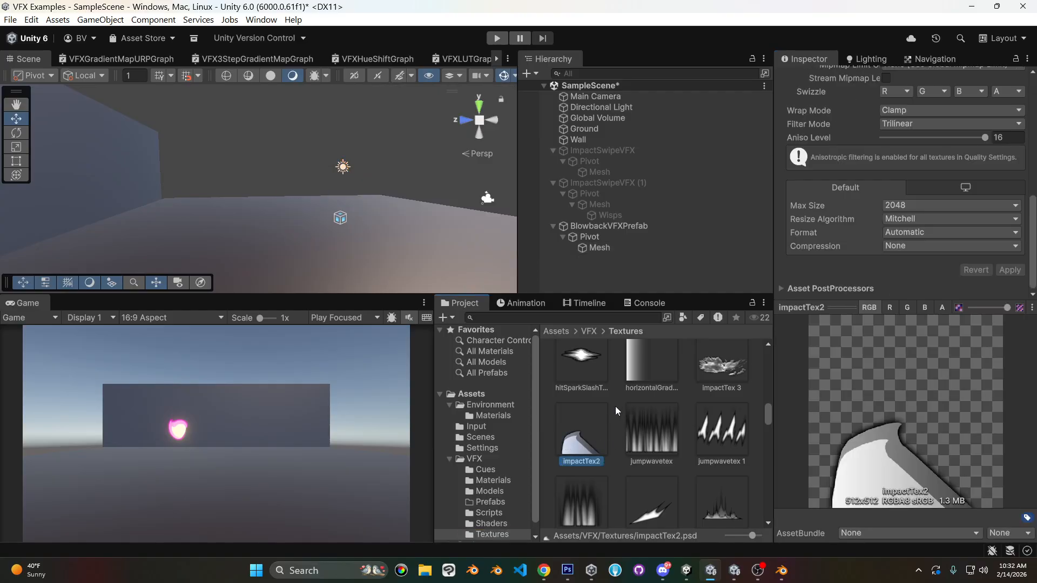
key("ctrl+d")
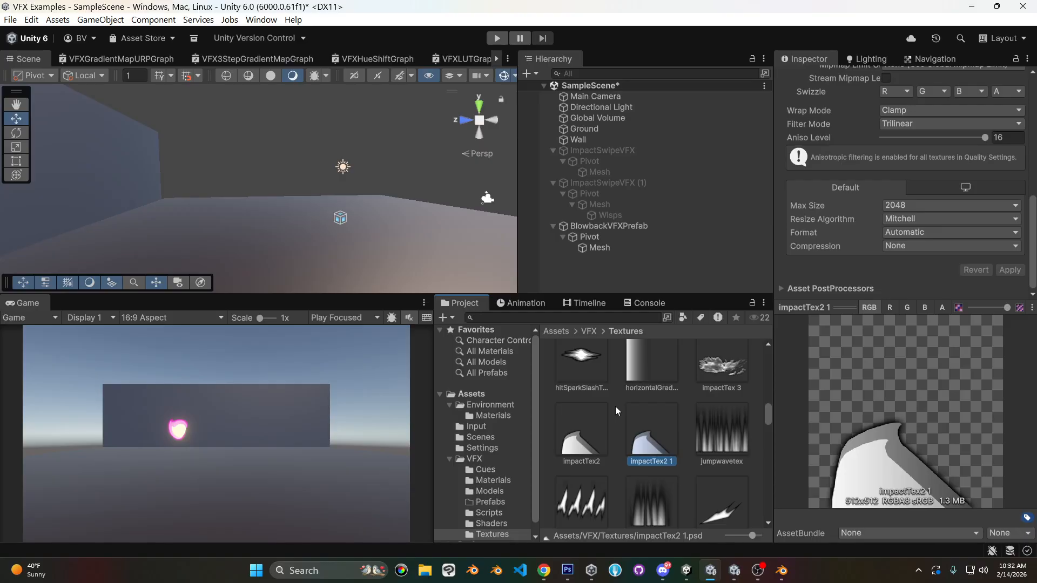
left_click(638, 462)
type("blowbackTex 1")
key("Return")
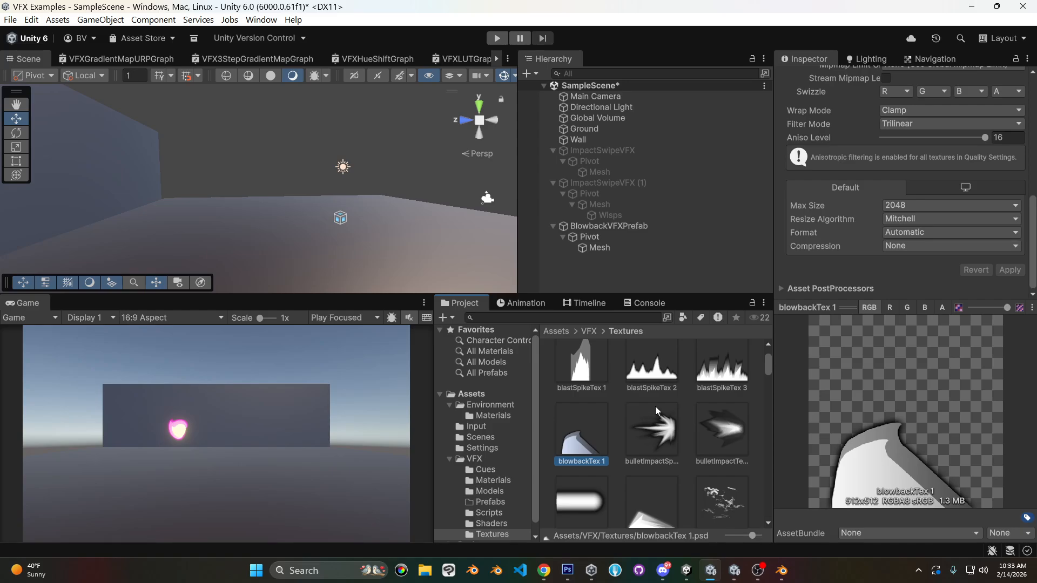
- Open blowbackTex 1 in Photoshop, delete Layer 1 from Group 1 and clear the contents of Layer 1 copy
double_click(587, 432)
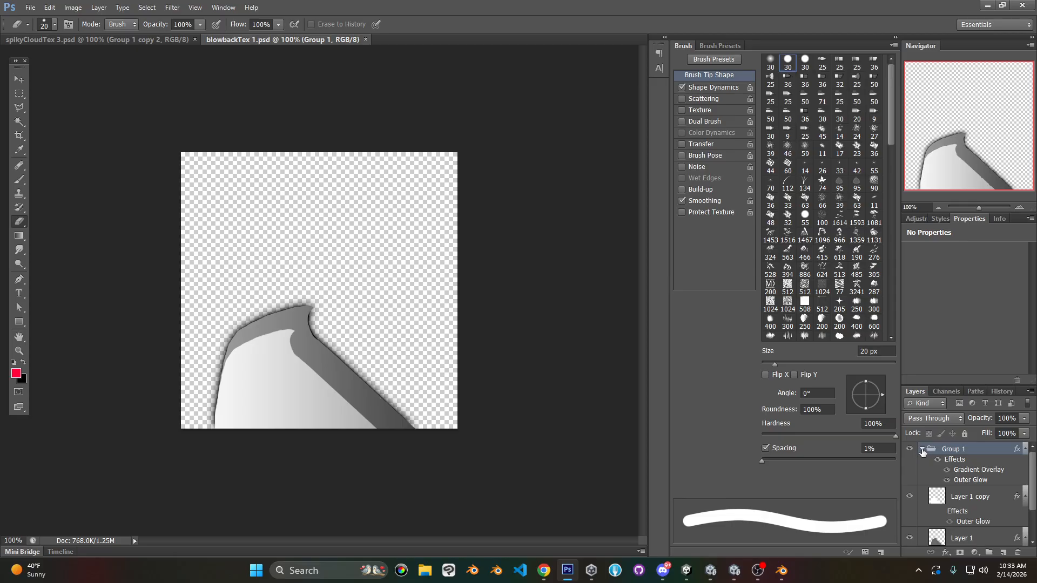
left_click(922, 452)
left_click(922, 451)
scroll(946, 471, "down", 3)
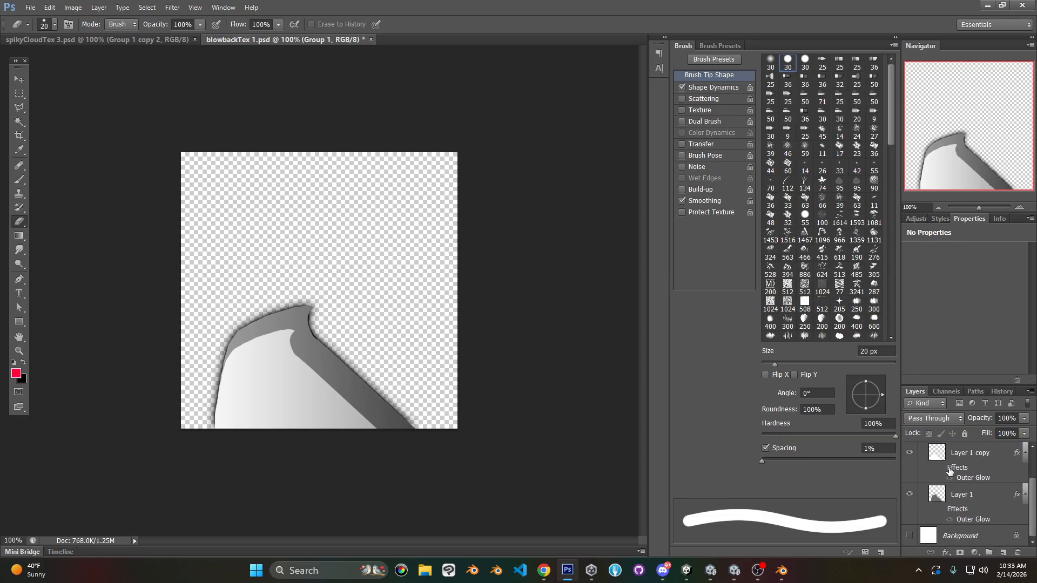
left_click(990, 495)
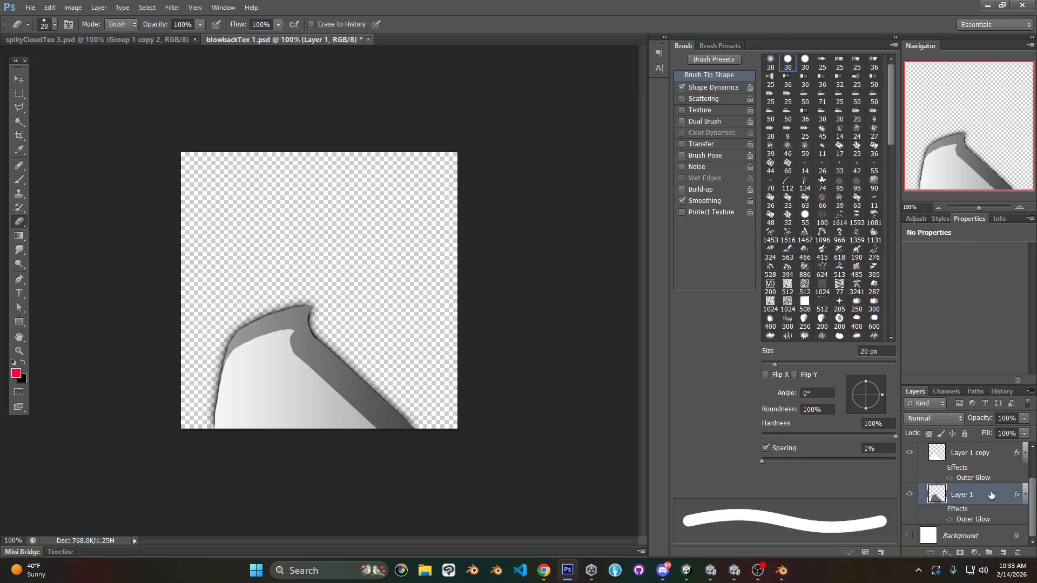
key("Delete")
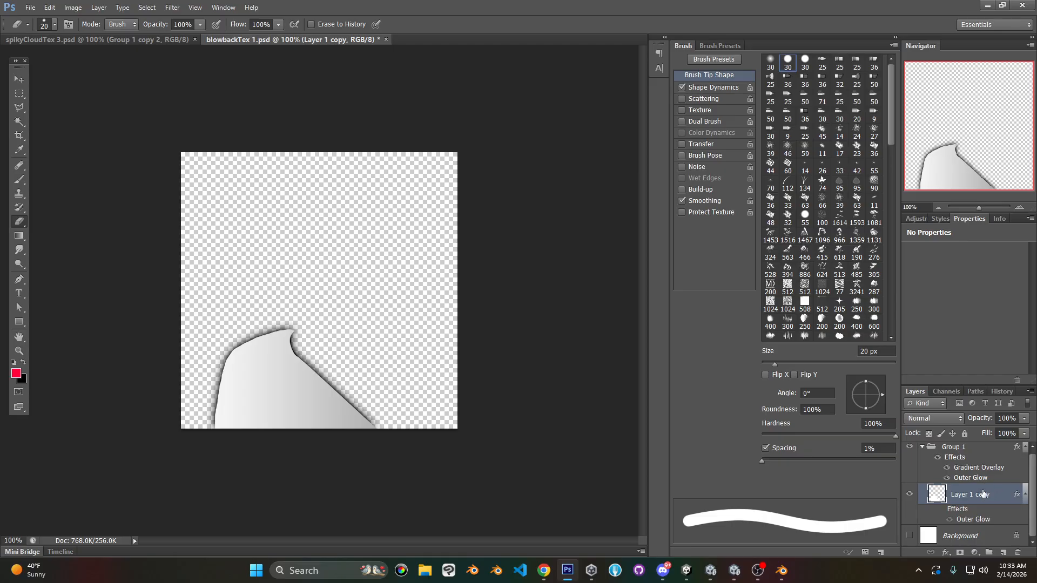
key("Delete")
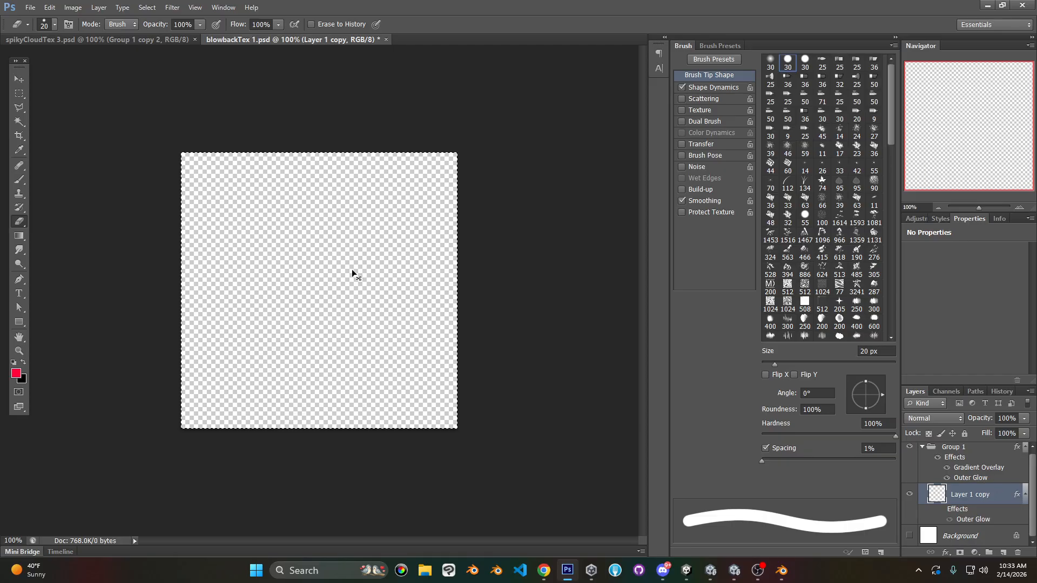
- Set the foreground color to white and draw a filled horizontal rectangle across the full canvas width in its lower part
left_click(16, 373)
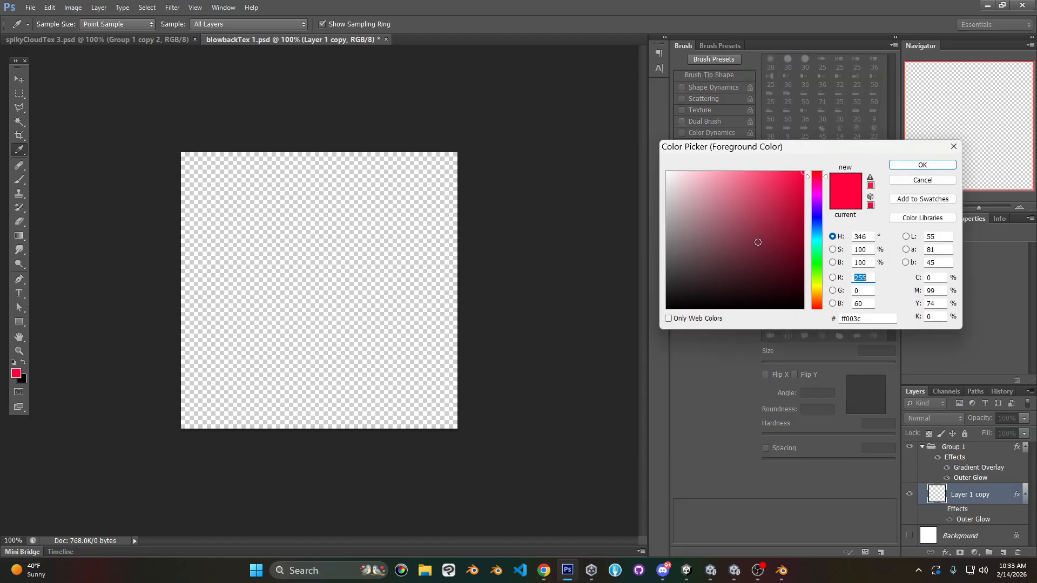
left_click(922, 165)
key("u")
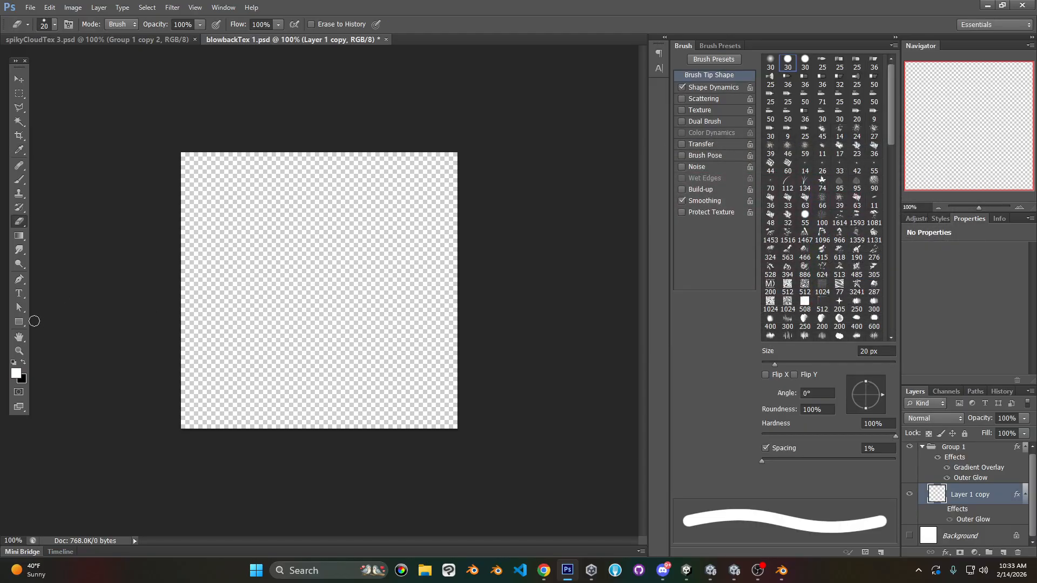
left_click_drag(144, 342, 513, 397)
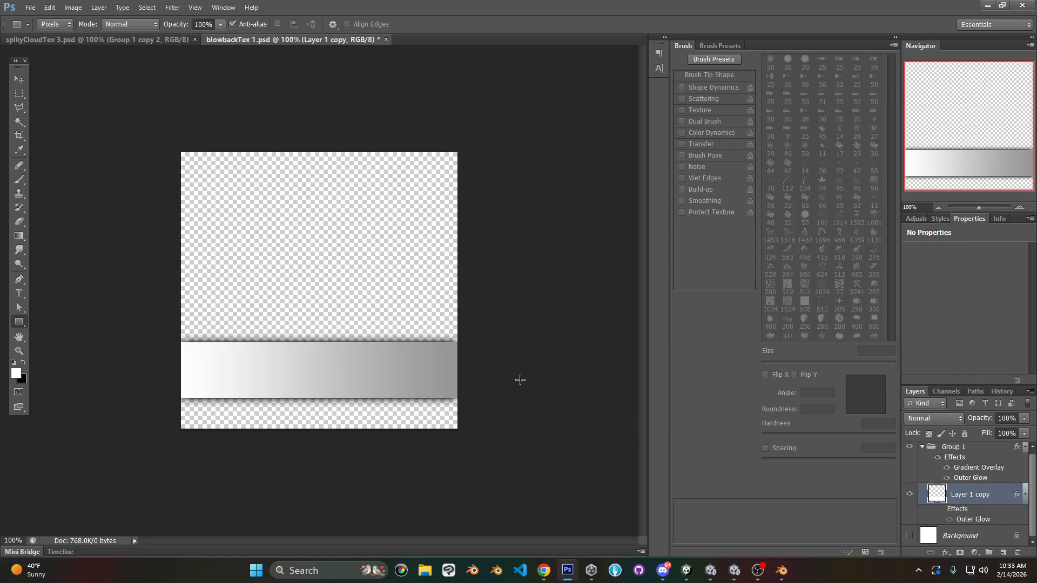
- Set the angle of Group 1's Gradient Overlay to 90°
left_click(967, 470)
double_click(967, 471)
left_click(730, 258)
type("90")
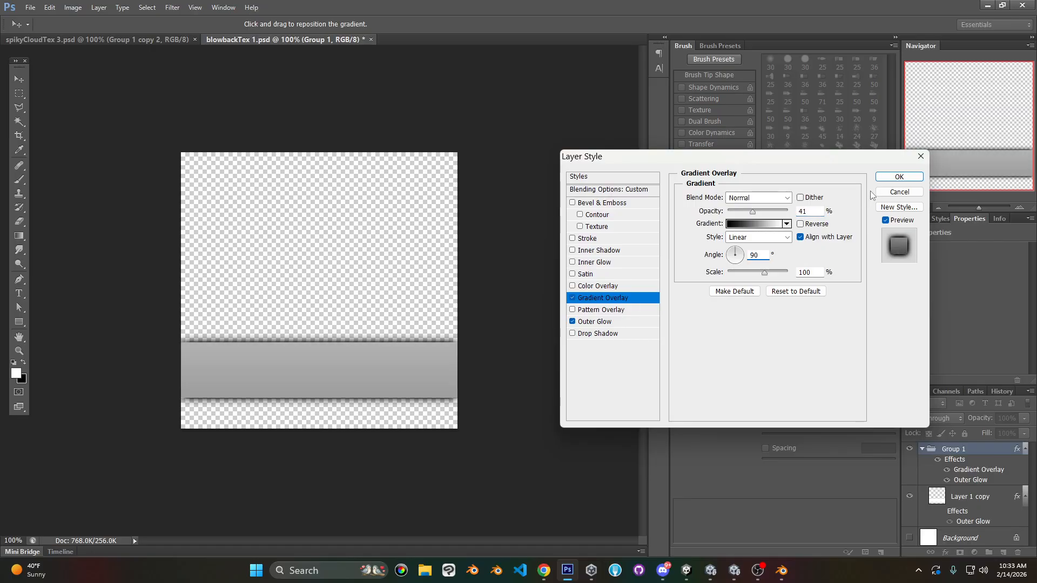
left_click(887, 176)
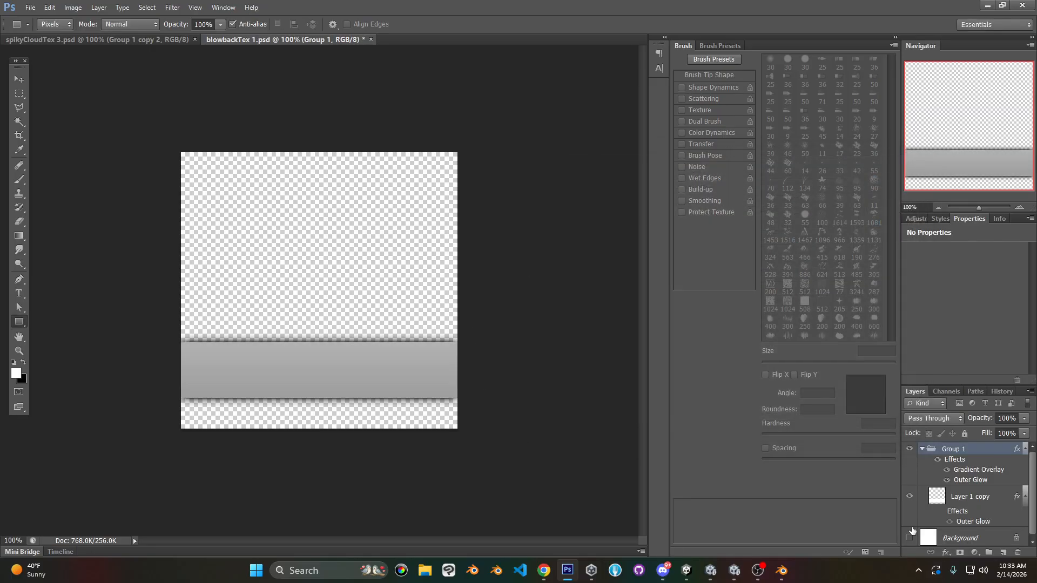
- Hide the Gradient Overlay effect on Group 1 and save blowbackTex 1.psd
left_click(946, 469)
key("ctrl+s")
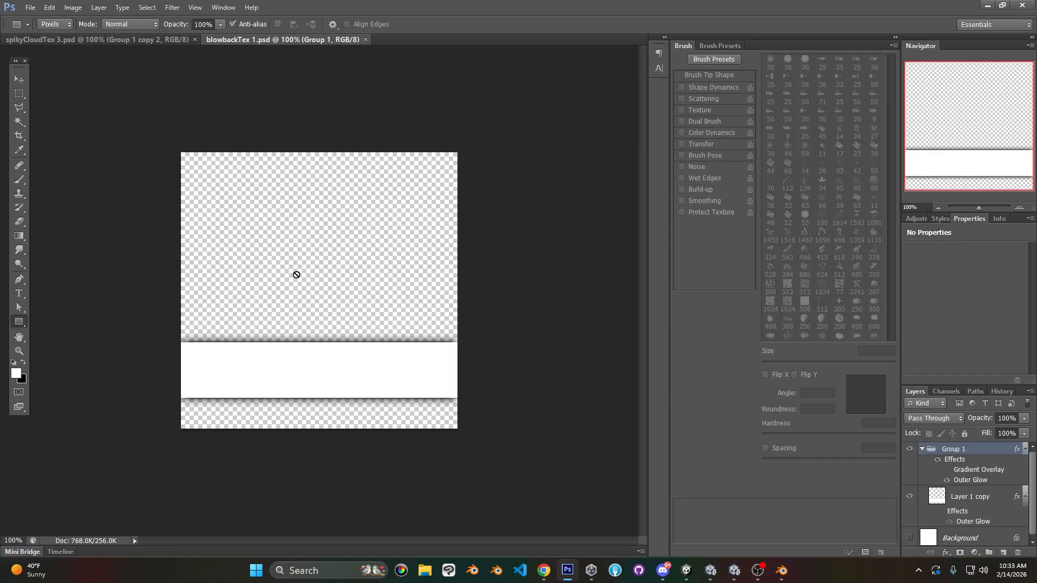
left_click(909, 497)
left_click(909, 496)
- Switch to Unity and assign blowbackTex 1 as the MainTex of the BlowbackVFXPrefab Mesh's material
mouse_move(711, 578)
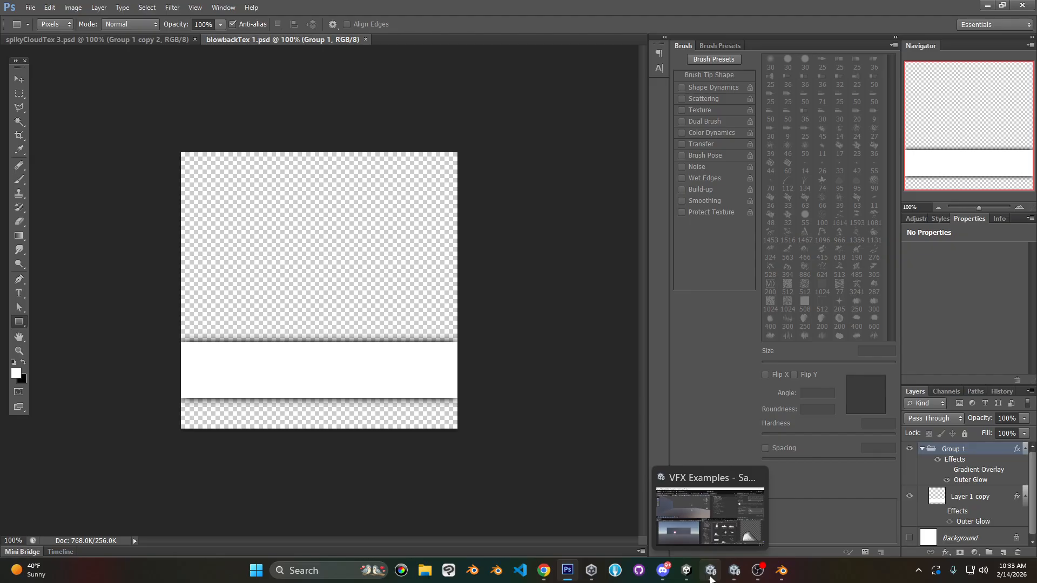
left_click(711, 578)
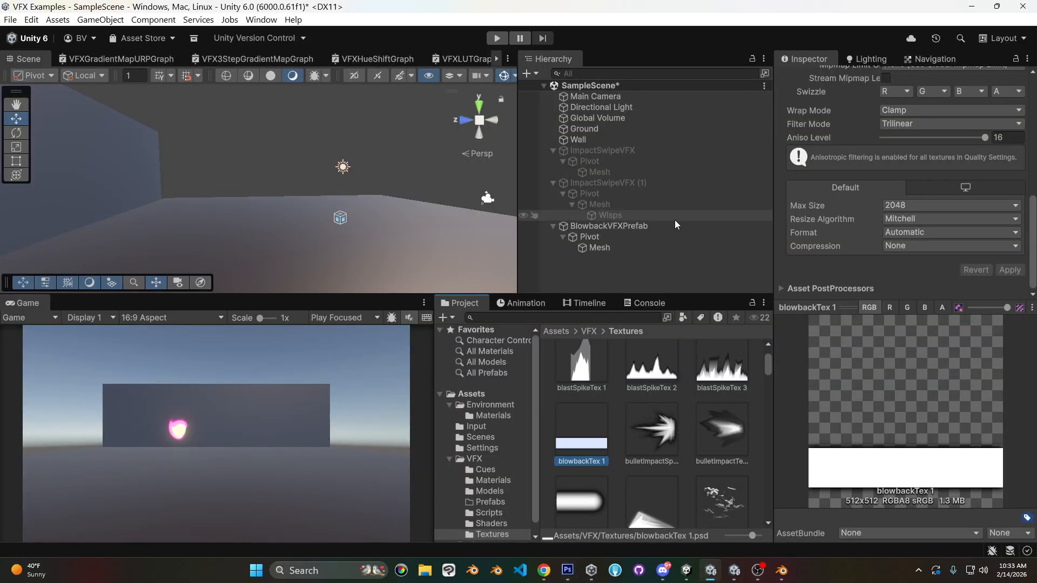
left_click(595, 247)
scroll(918, 174, "down", 5)
scroll(923, 152, "down", 10)
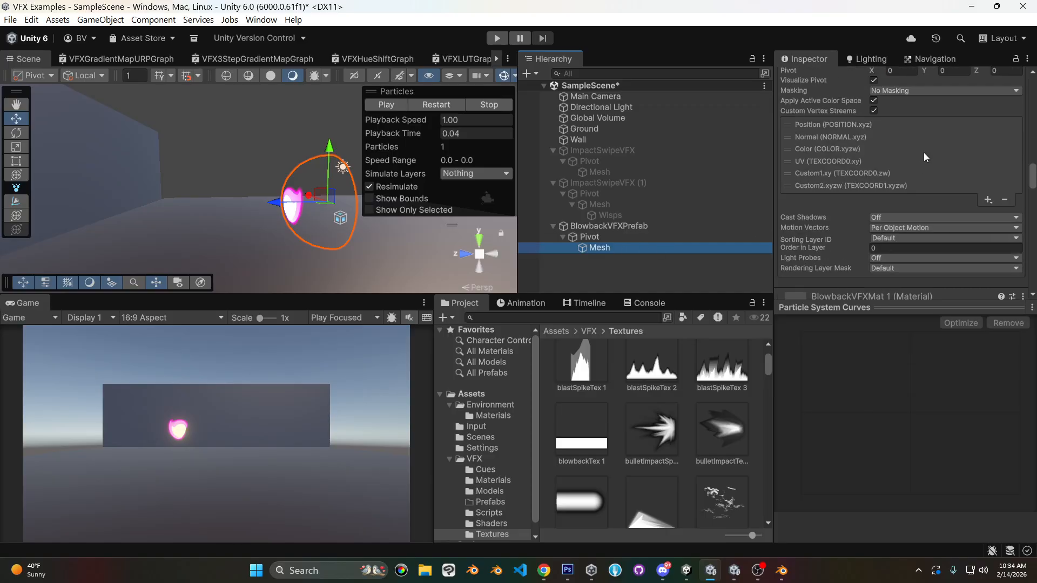
scroll(923, 152, "up", 1)
left_click(1013, 189)
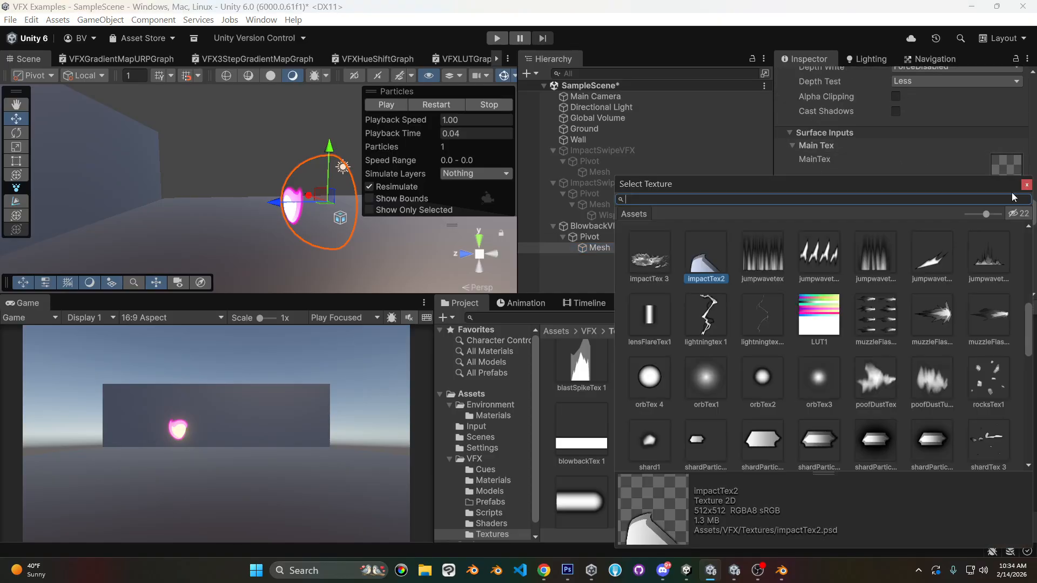
type("blow")
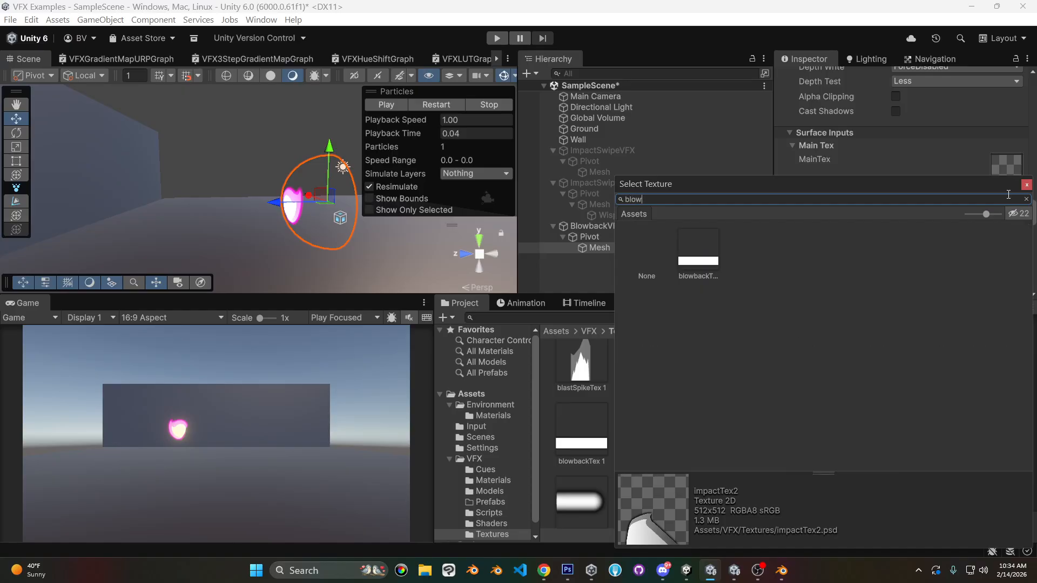
double_click(694, 264)
- Scrub the particle playback time to 0.03 and examine the textured hemisphere effect from another angle
right_click_drag(70, 195, 282, 216)
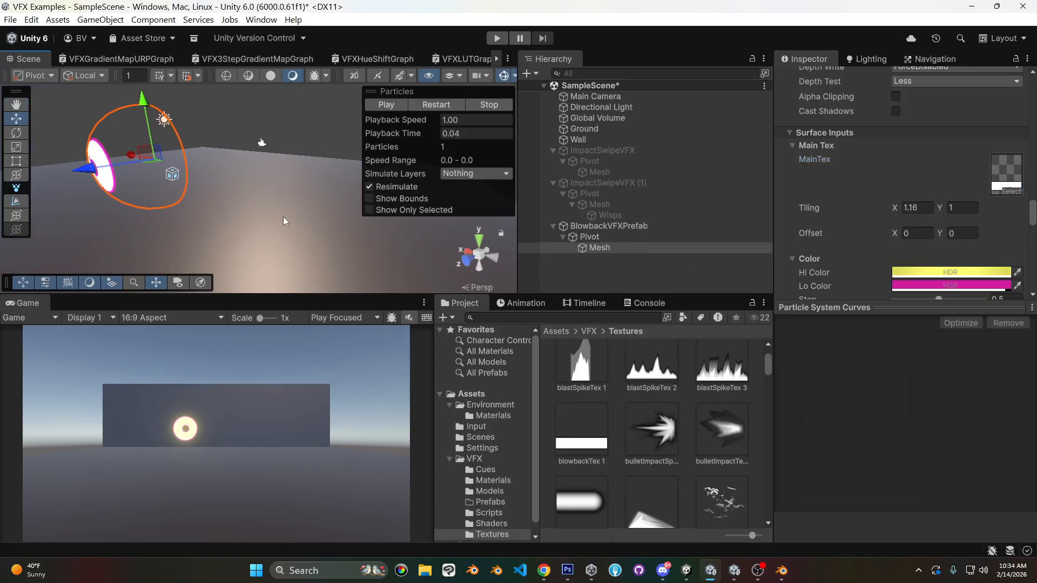
middle_click_drag(283, 217, 318, 230)
left_click_drag(426, 136, 405, 125)
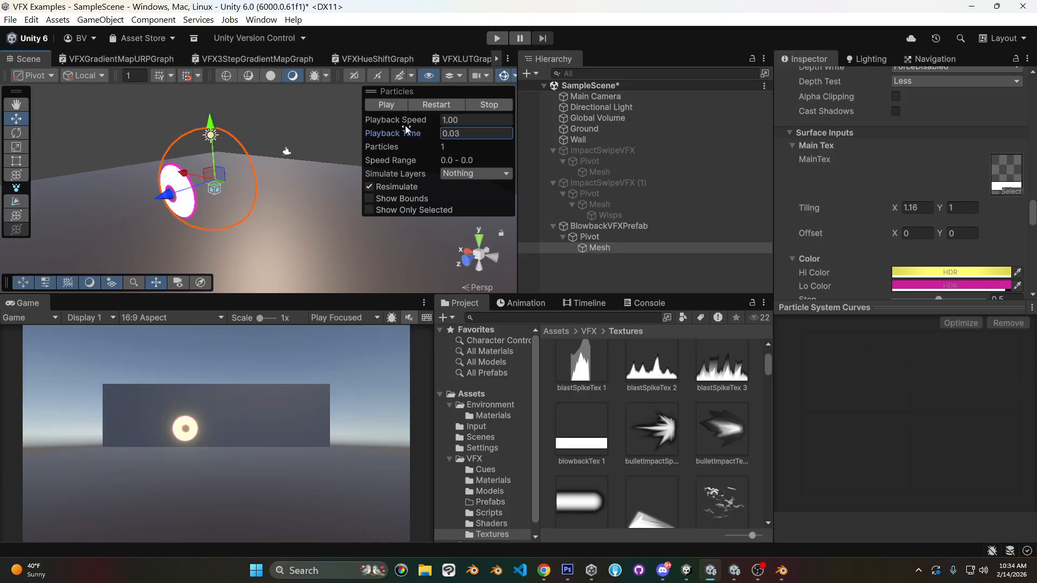
- Expand the Mesh's Custom Data module and review its Custom1 and Custom2 vectors against the renderer's custom vertex streams
scroll(919, 206, "up", 10)
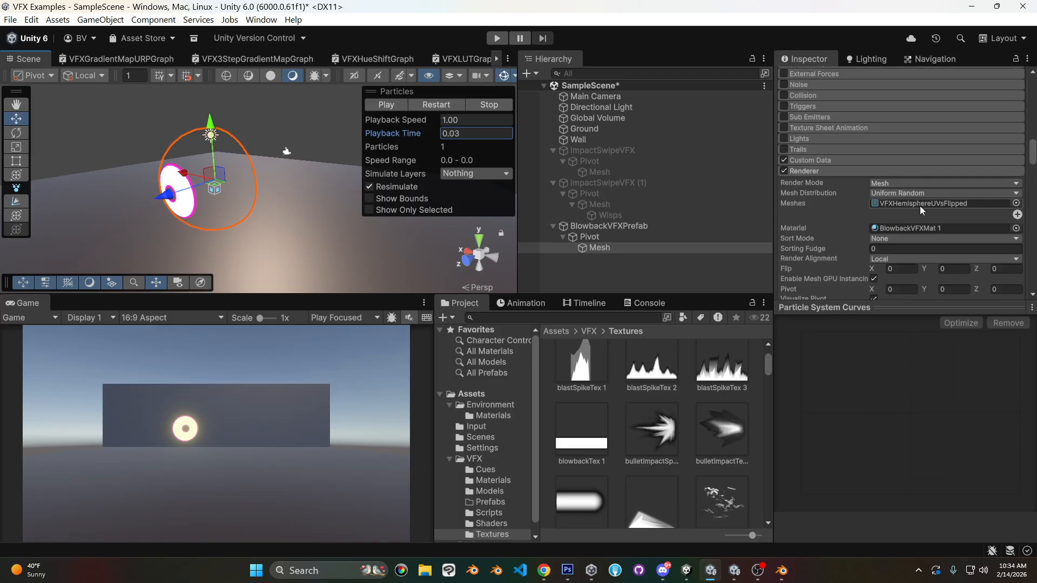
left_click(828, 161)
scroll(875, 153, "down", 8)
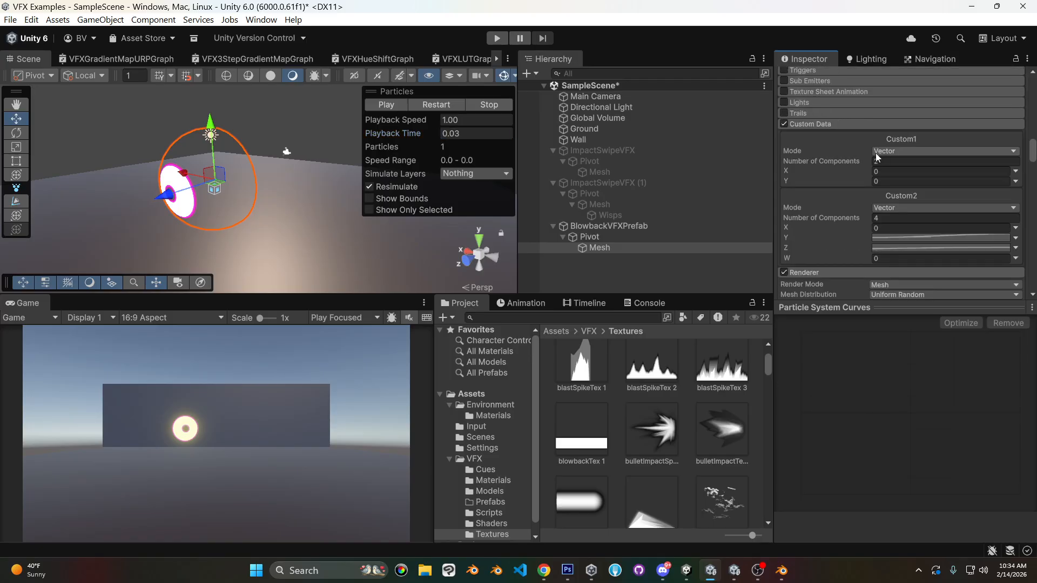
scroll(836, 180, "down", 7)
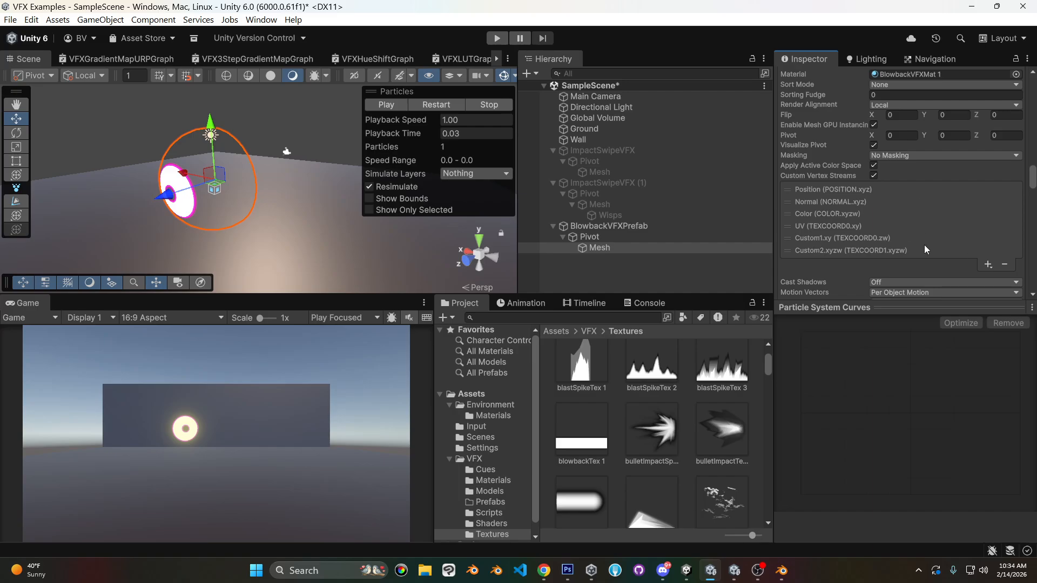
- Examine the Custom entries available to add as vertex streams in the Mesh's renderer, without adding any
left_click(988, 264)
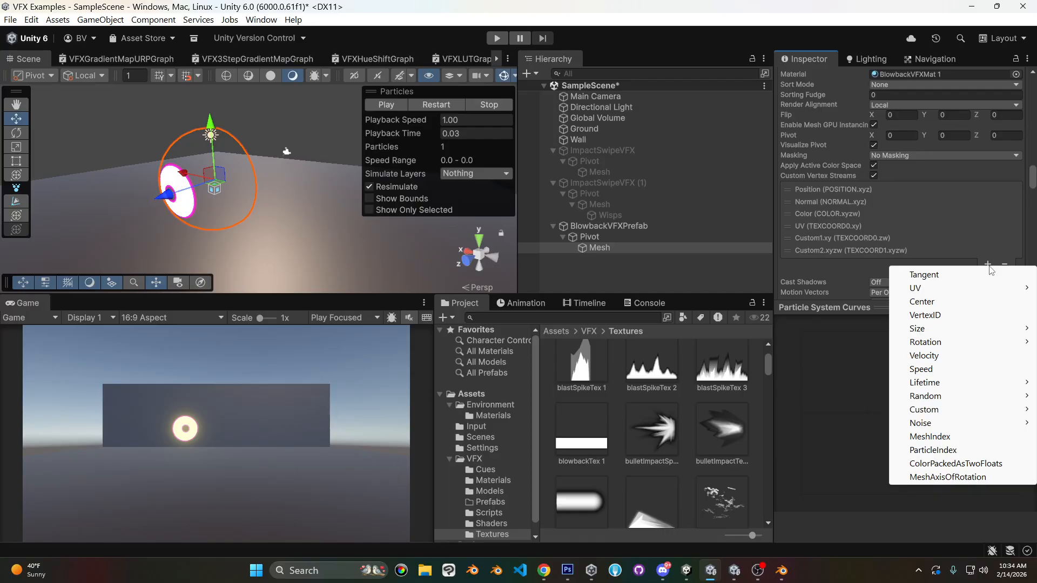
mouse_move(929, 413)
mouse_move(951, 409)
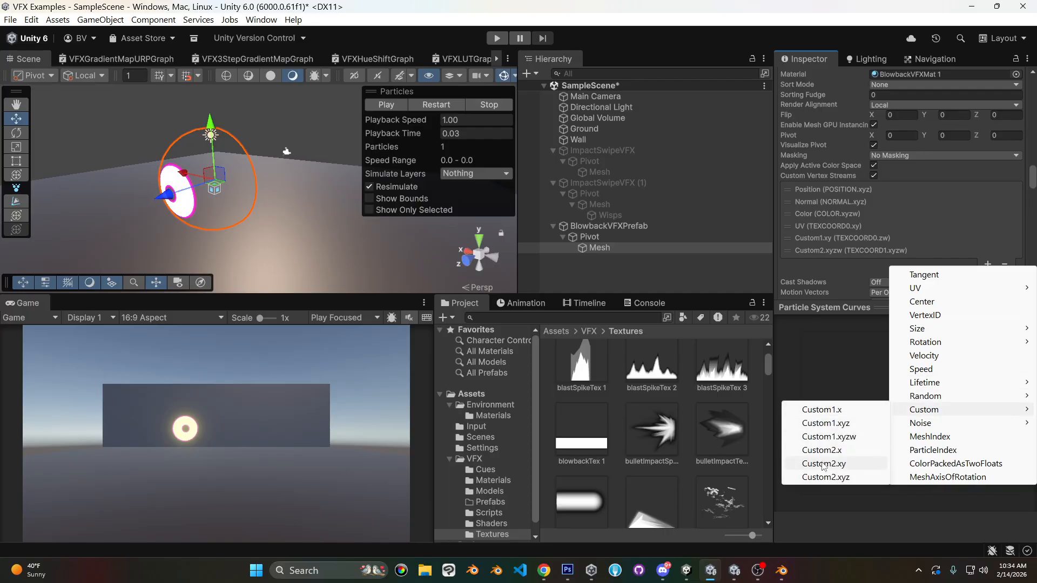
left_click(891, 4)
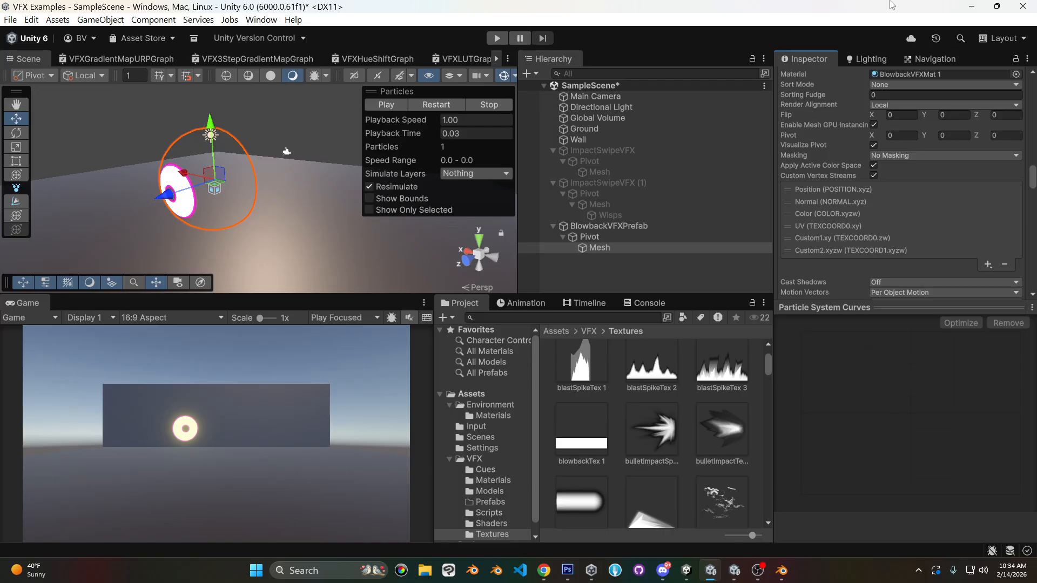
left_click(988, 264)
mouse_move(923, 411)
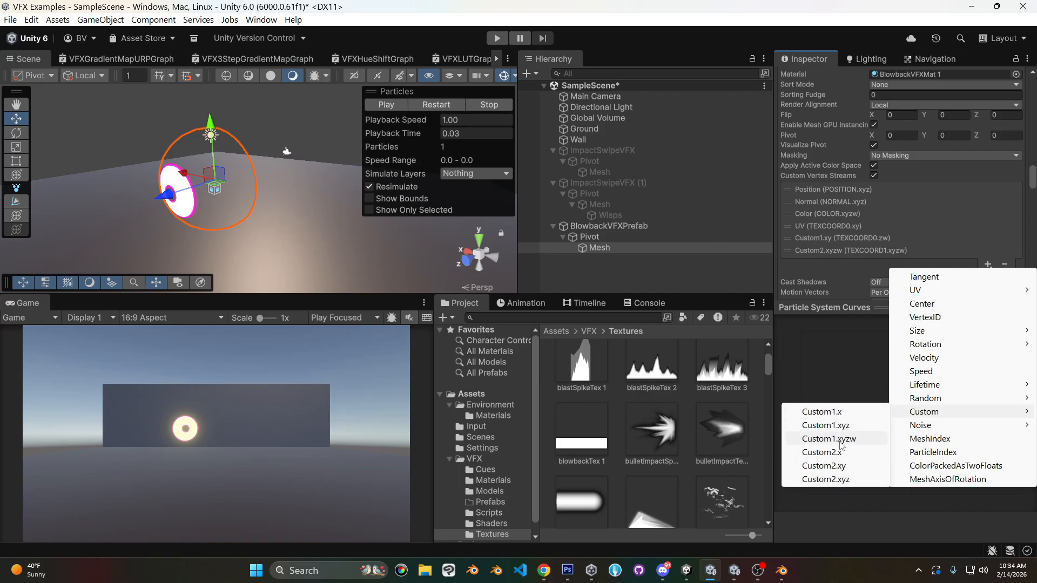
left_click(884, 2)
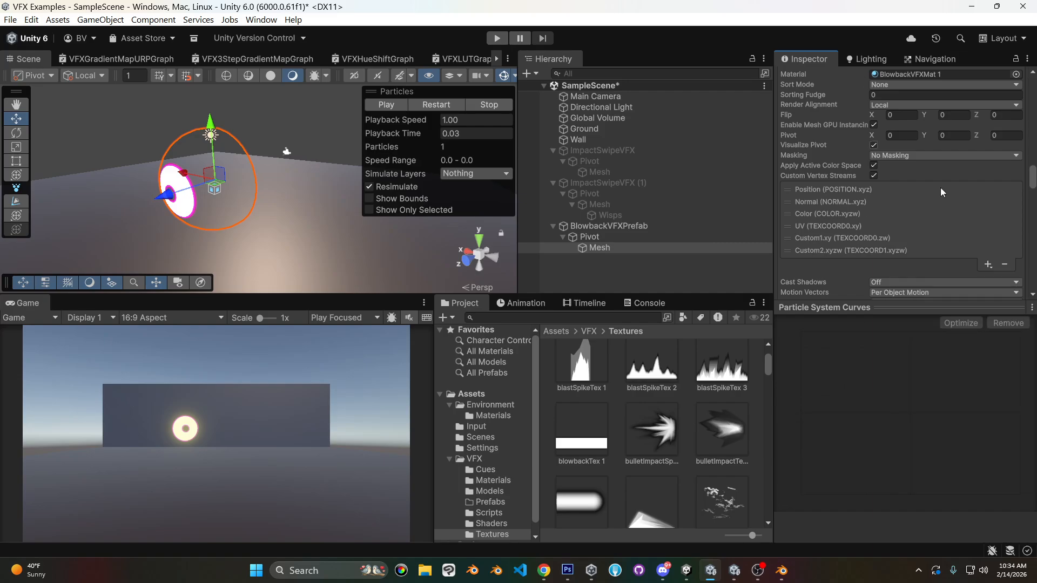
- Compare the Custom1.xy and Custom2.xyzw vertex streams with the component counts and curves in Custom Data
scroll(925, 232, "up", 6)
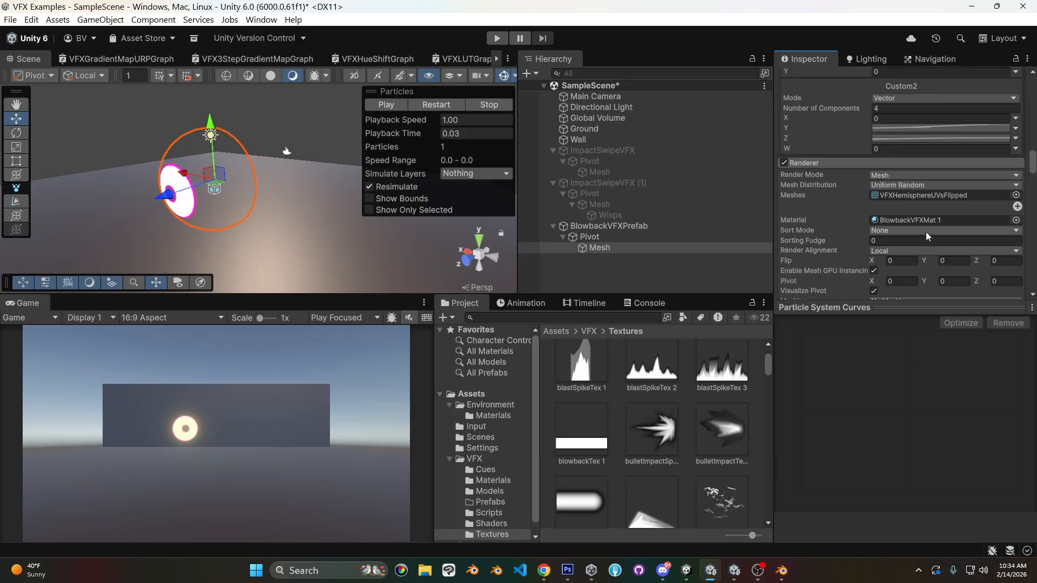
scroll(926, 151, "down", 6)
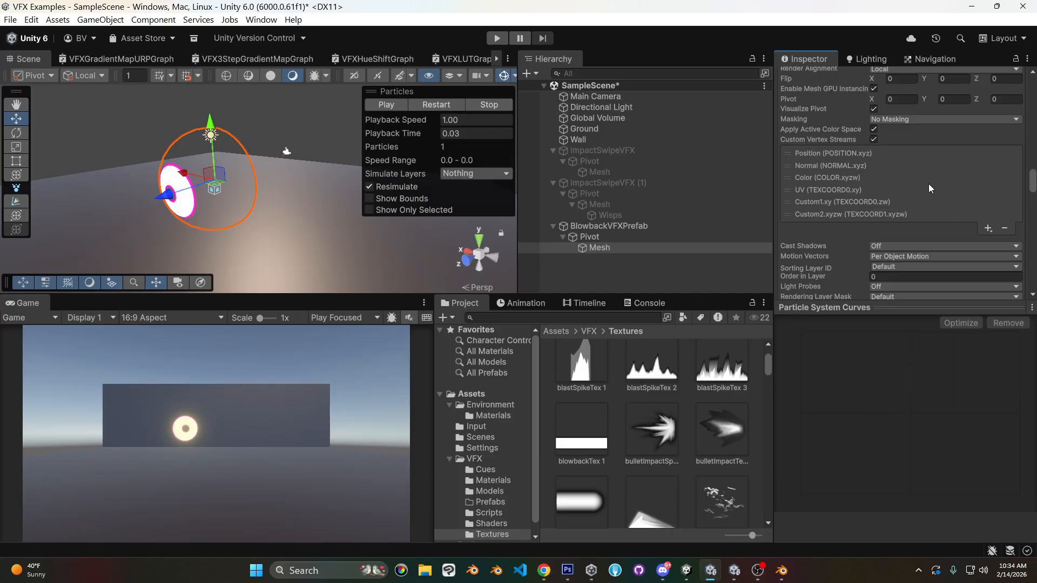
scroll(928, 184, "down", 2)
scroll(954, 174, "up", 6)
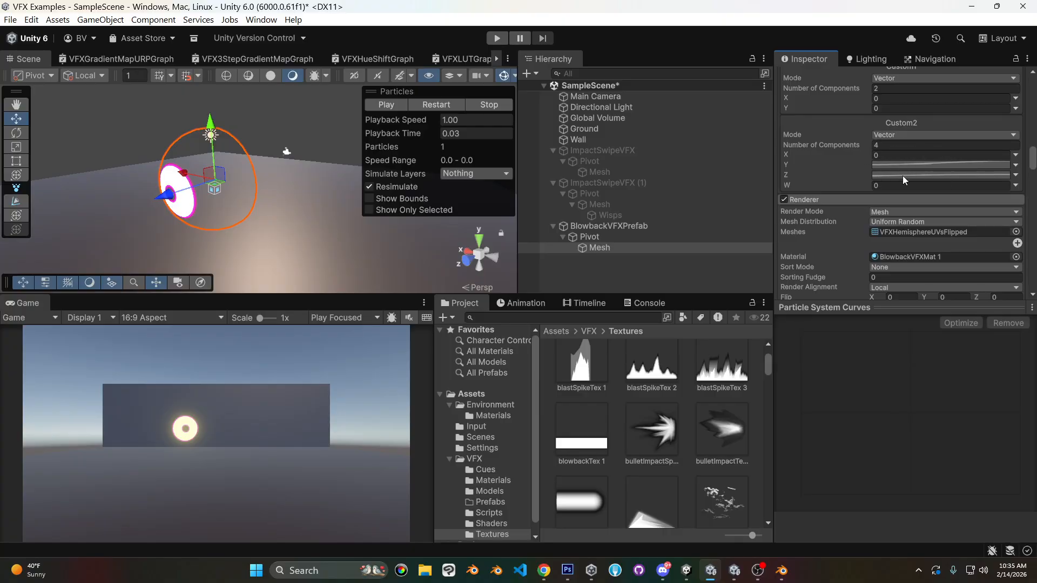
- Switch Custom2's Y component to a constant 0 and scrub the particle playback time to 0.10
left_click(884, 163)
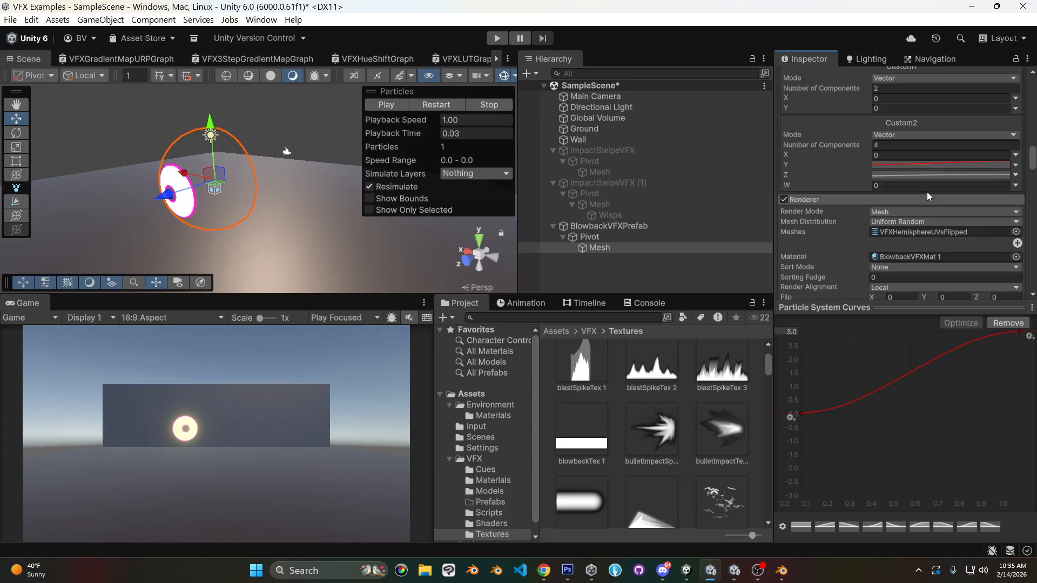
left_click(786, 331)
type("d")
left_click(1015, 175)
left_click(947, 179)
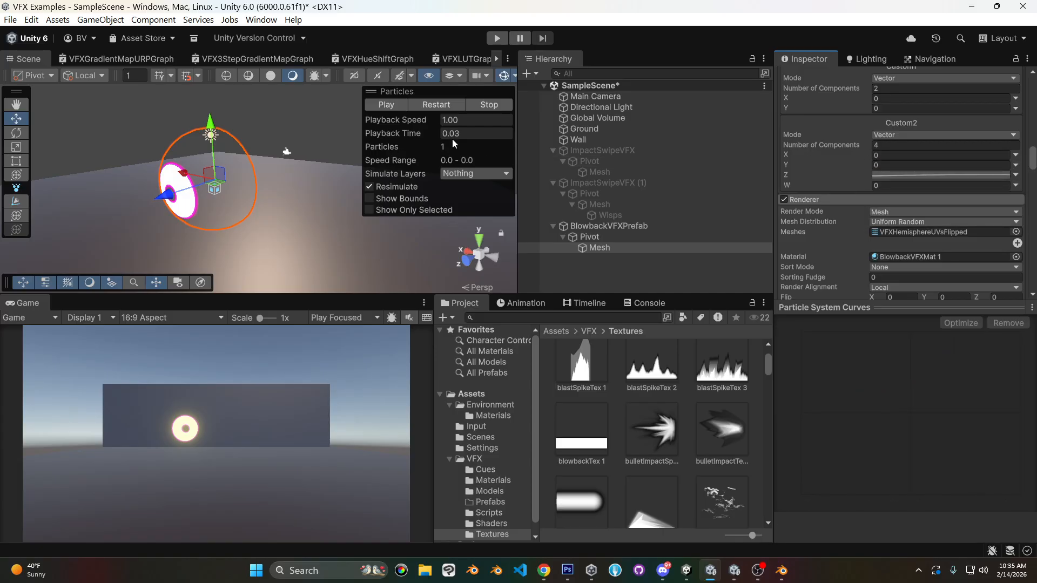
mouse_move(410, 131)
left_mouse_down()
mouse_move(507, 133)
mouse_move(399, 134)
mouse_move(419, 135)
left_mouse_up()
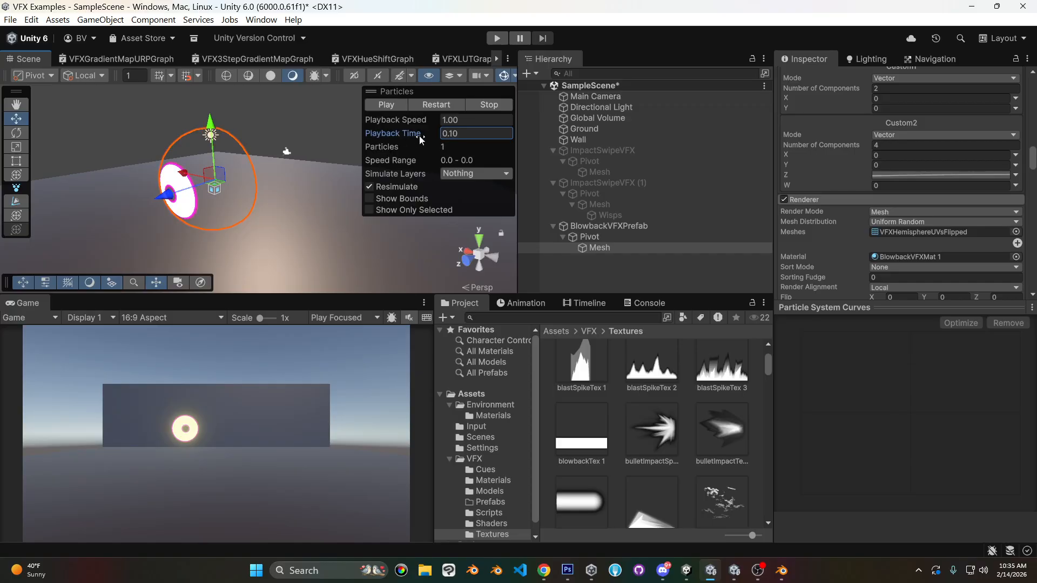
- Switch Custom2's Z component to a constant 0 and set its W component to 0.1
left_click(909, 176)
left_click(1015, 175)
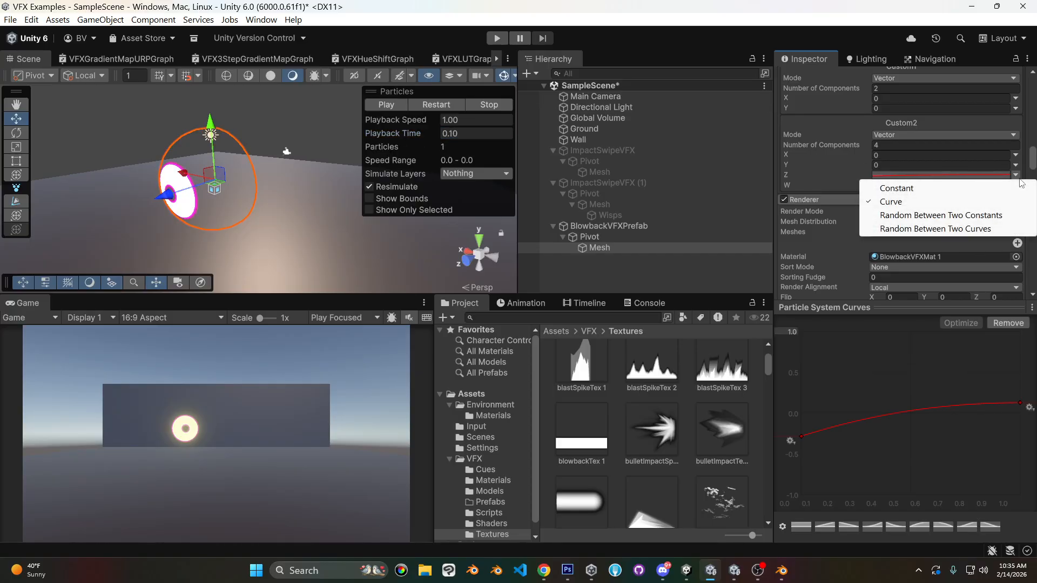
left_click(891, 187)
left_click(897, 176)
type("0")
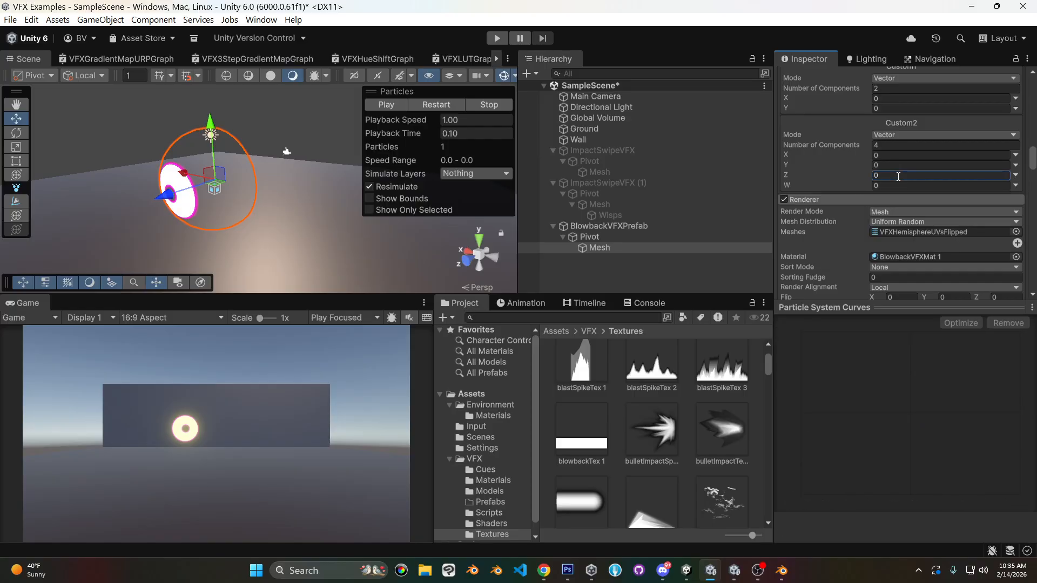
mouse_move(860, 183)
left_mouse_down()
mouse_move(838, 178)
mouse_move(861, 173)
left_mouse_up()
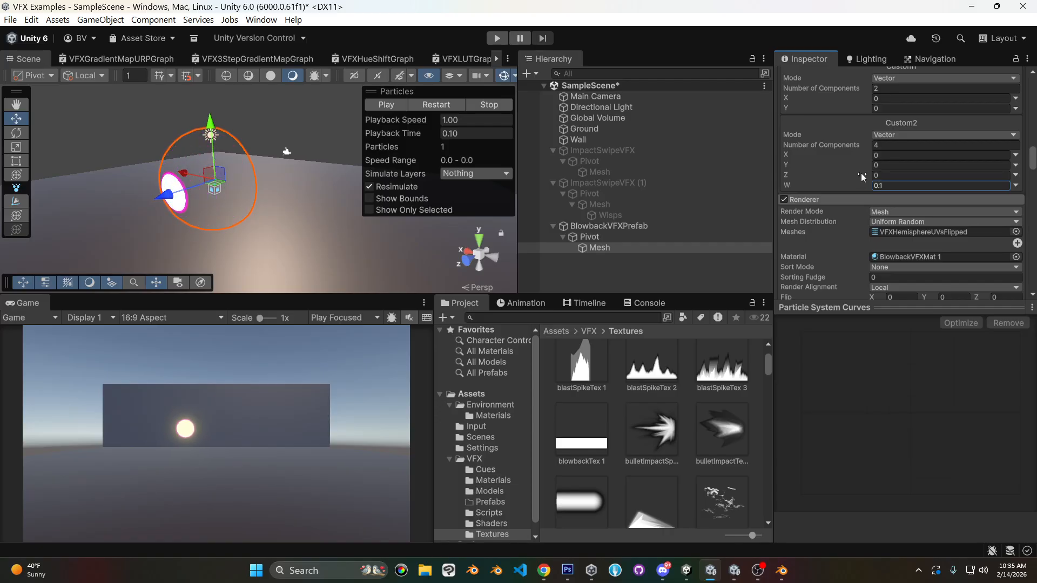
- Try VertGradientTex 2 as the mask texture of the BlowbackVFXMat 1 material
scroll(957, 145, "down", 5)
scroll(950, 148, "down", 5)
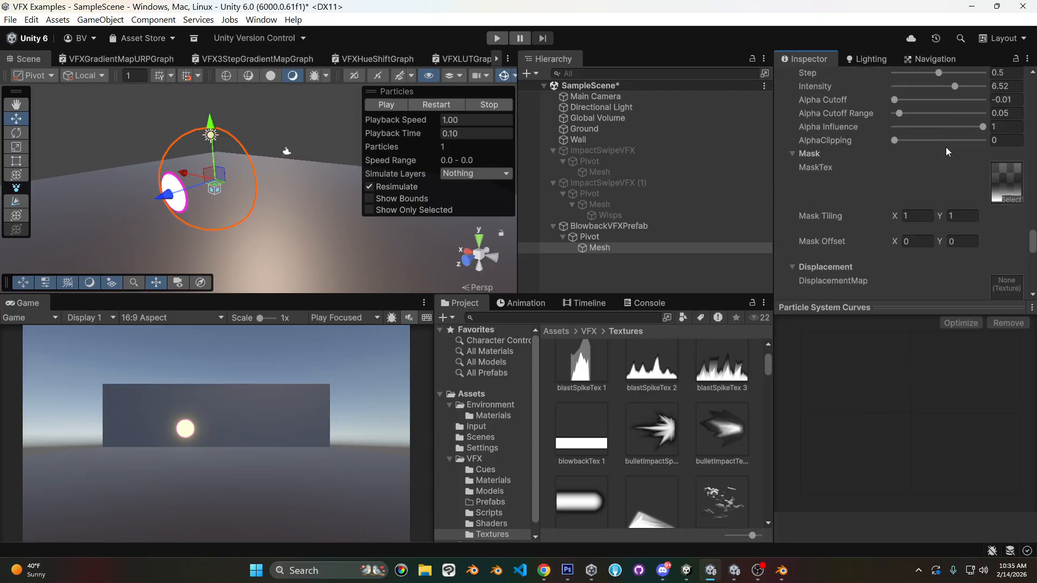
scroll(886, 179, "up", 8)
scroll(875, 189, "down", 10)
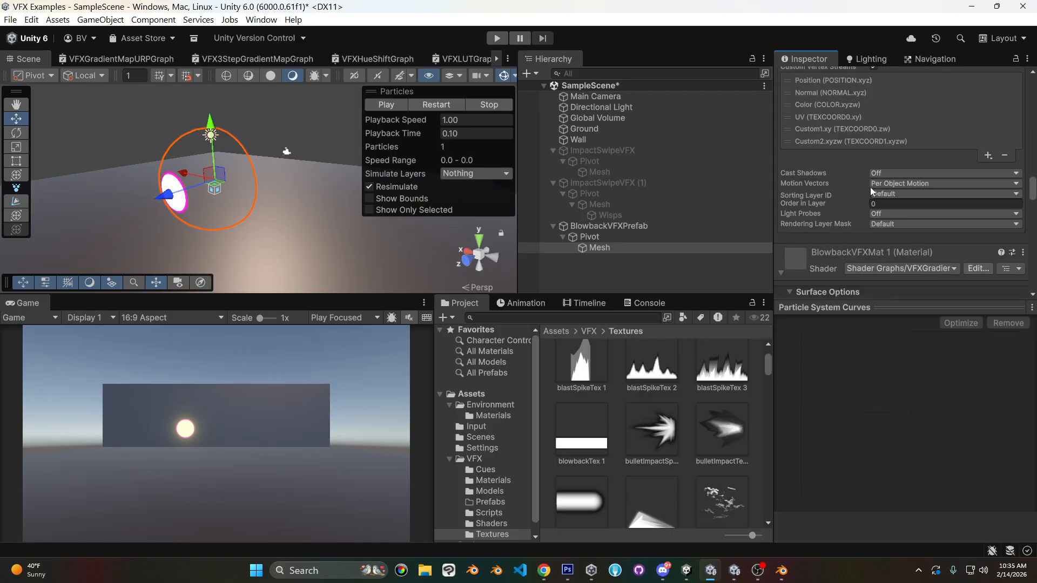
scroll(938, 161, "down", 2)
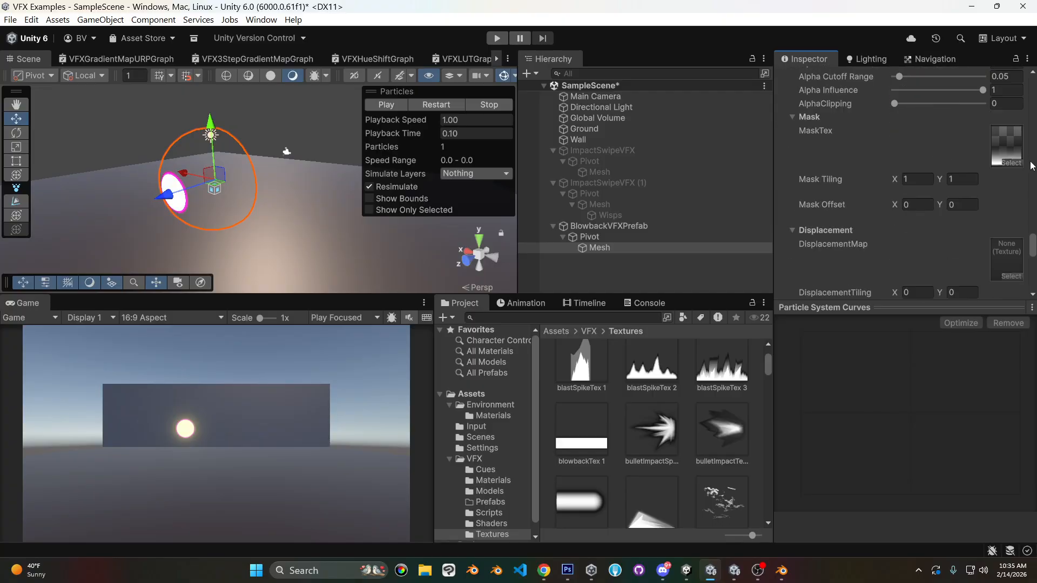
left_click(1013, 163)
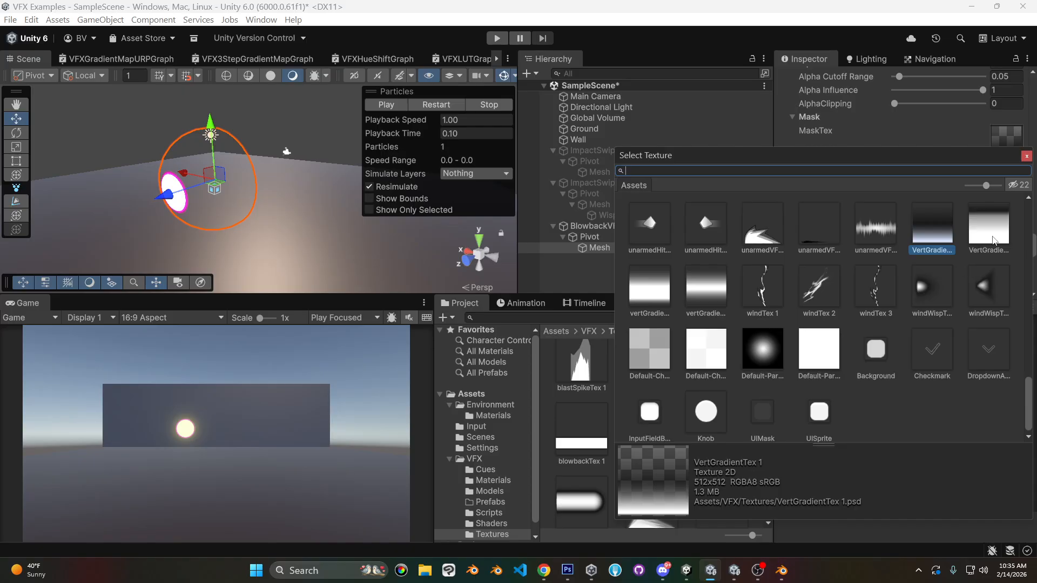
left_click(993, 230)
left_click(1026, 156)
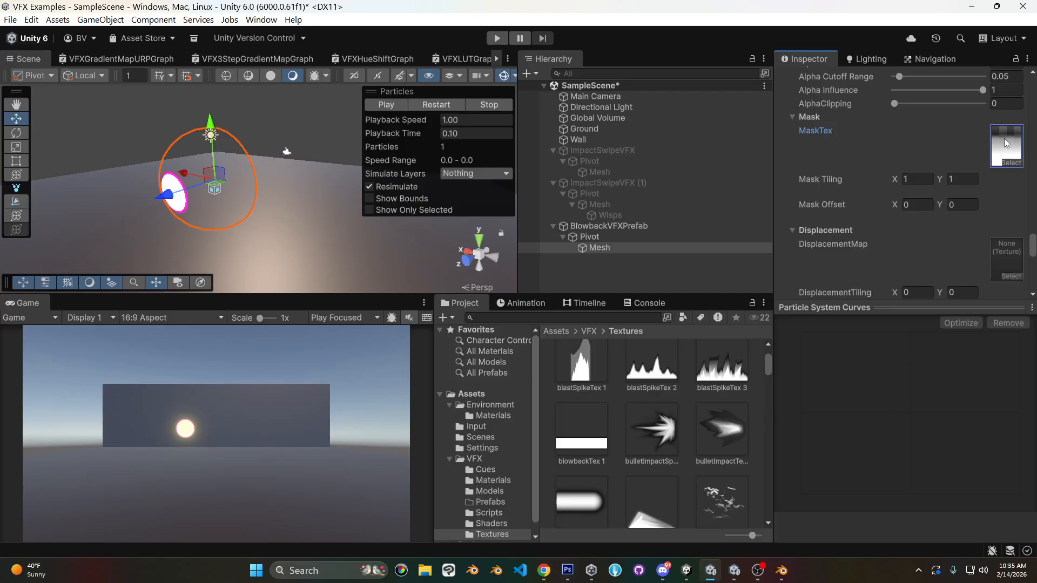
- Set the material's mask texture to None and scrub the particle playback time to 0.05
left_click(1005, 162)
scroll(1030, 231, "up", 10)
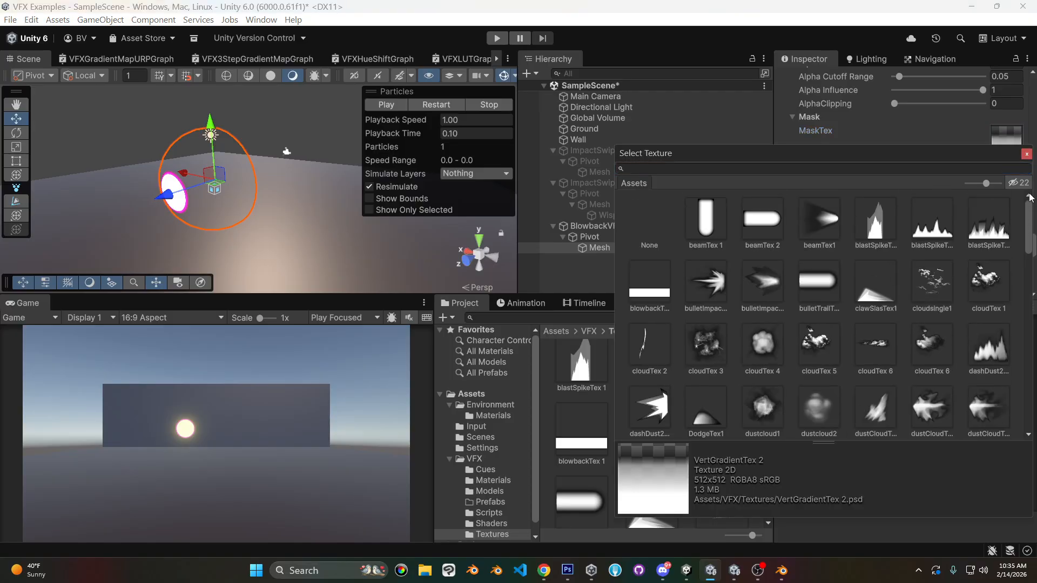
double_click(652, 222)
left_click_drag(390, 135, 368, 134)
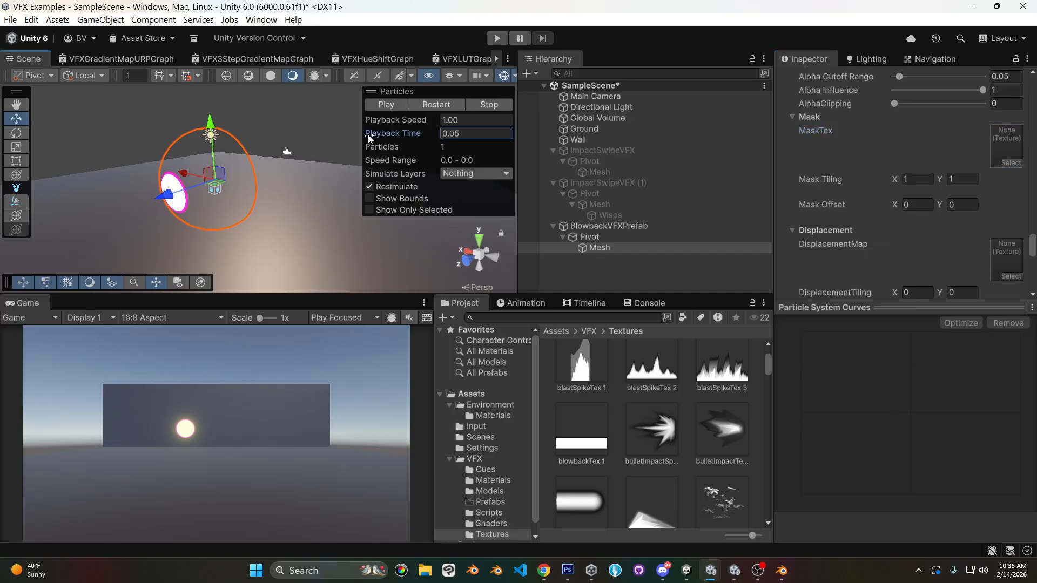
- Stop the particle playback and replay the blowback effect several times to judge its motion without a mask
left_click(495, 106)
scroll(857, 206, "up", 12)
scroll(857, 205, "up", 3)
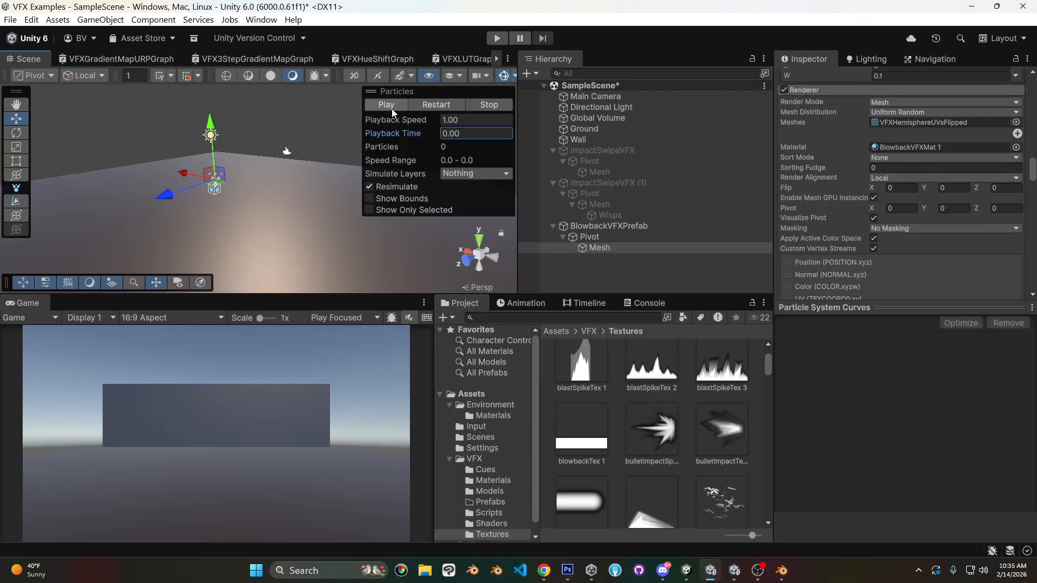
left_click(390, 108)
left_click(391, 109)
left_click(391, 108)
left_click(449, 106)
left_click(448, 105)
scroll(958, 149, "up", 3)
scroll(961, 198, "up", 2)
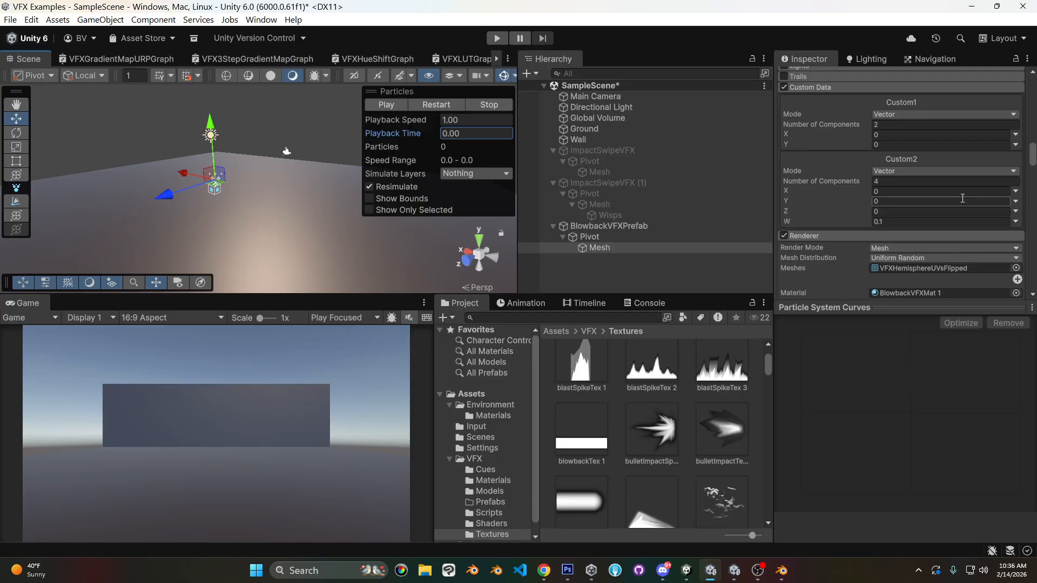
scroll(962, 199, "up", 5)
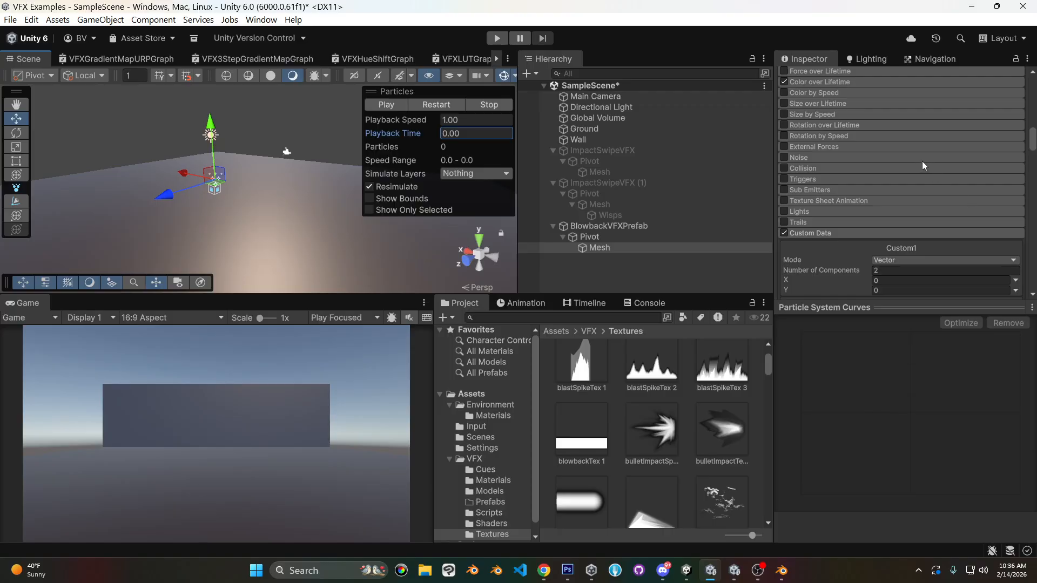
scroll(927, 236, "down", 5)
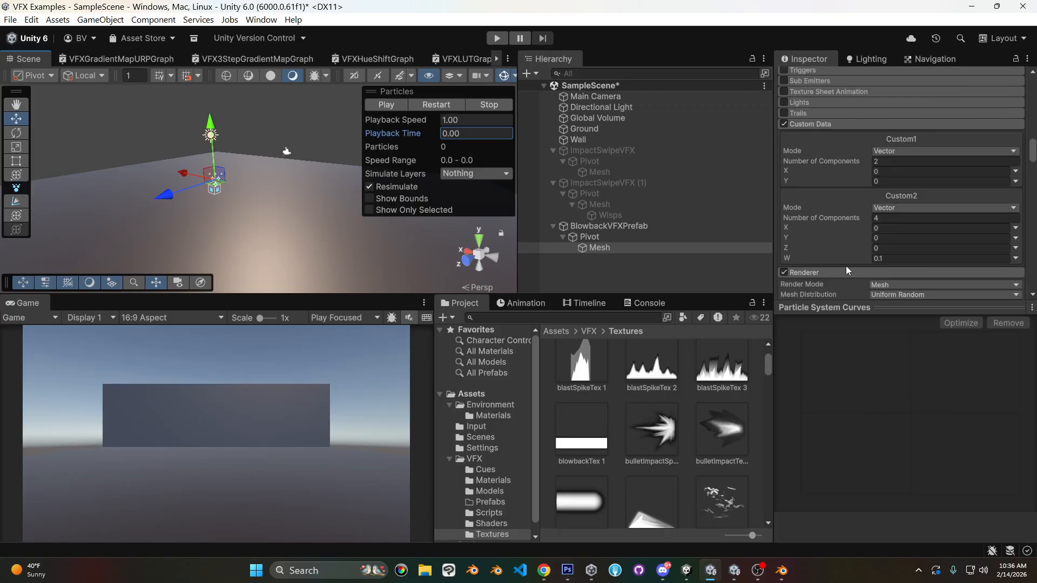
left_click(1016, 258)
left_click(915, 285)
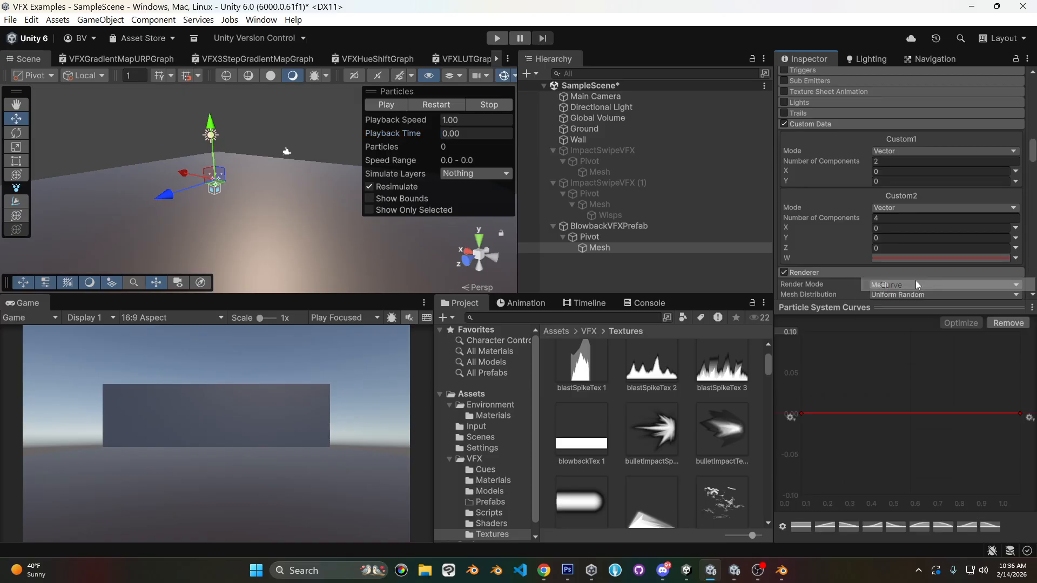
left_click_drag(925, 312, 914, 286)
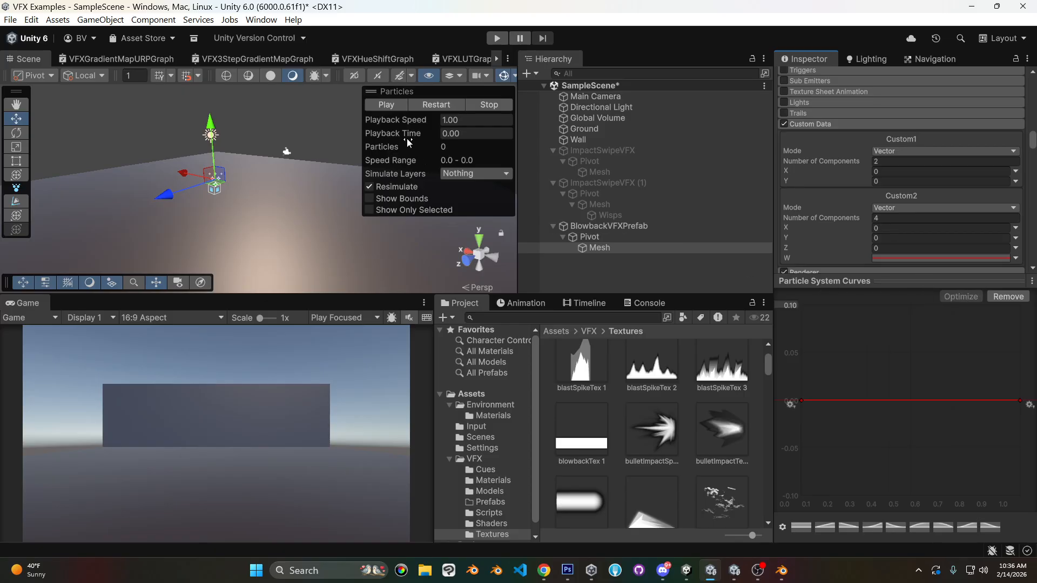
left_click(1015, 258)
left_click(896, 269)
- Scrub playback time to 0.05 and test constant Custom2 W values including 0.37, 0, -0.63 and -0.9
left_click(844, 259)
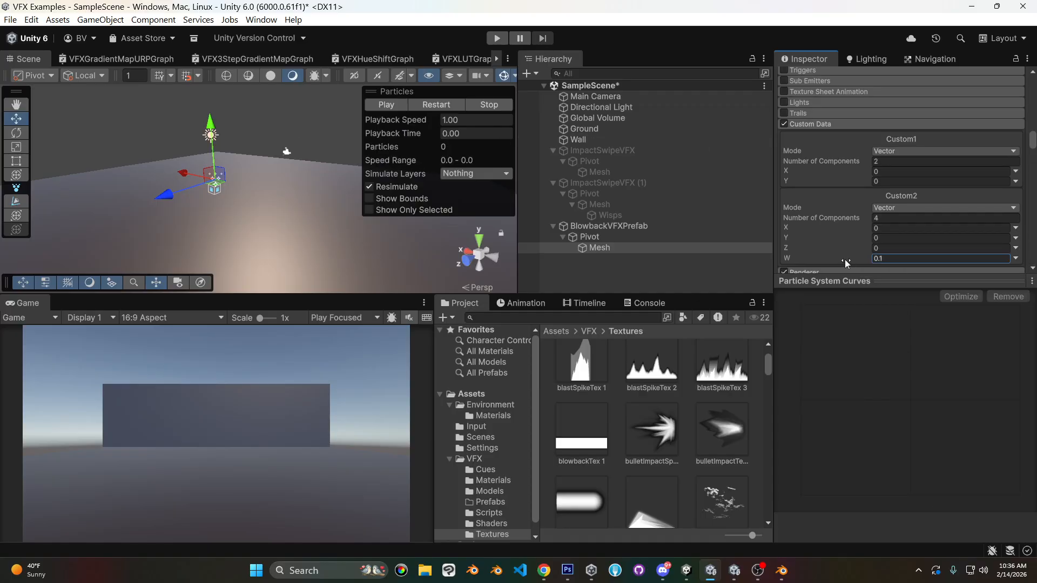
left_click_drag(858, 259, 866, 259)
left_click_drag(379, 133, 404, 132)
mouse_move(808, 258)
left_mouse_down()
mouse_move(817, 258)
mouse_move(778, 258)
mouse_move(817, 258)
left_mouse_up()
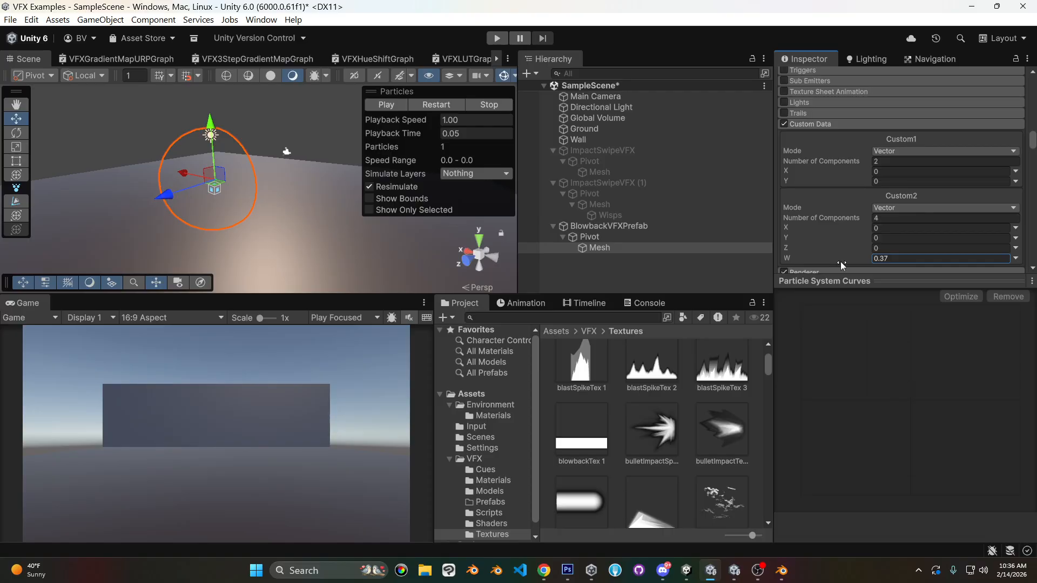
type("0")
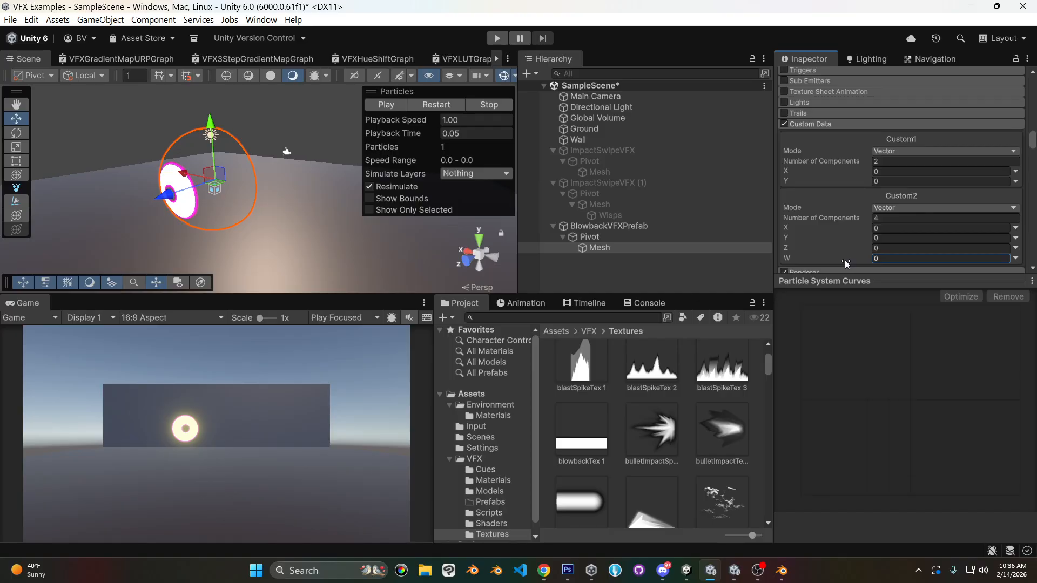
left_click_drag(845, 262, 824, 258)
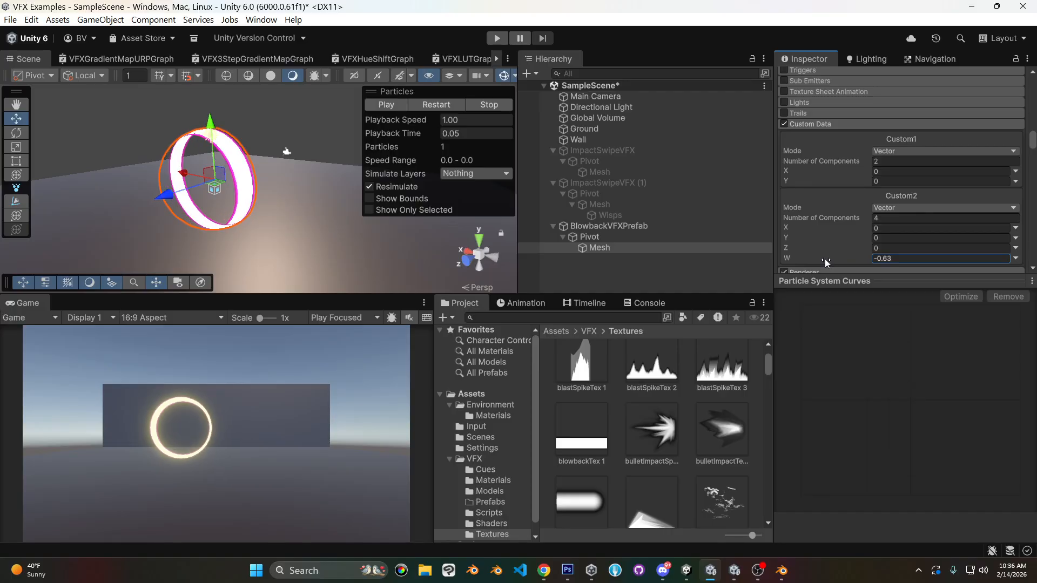
left_click_drag(824, 258, 818, 257)
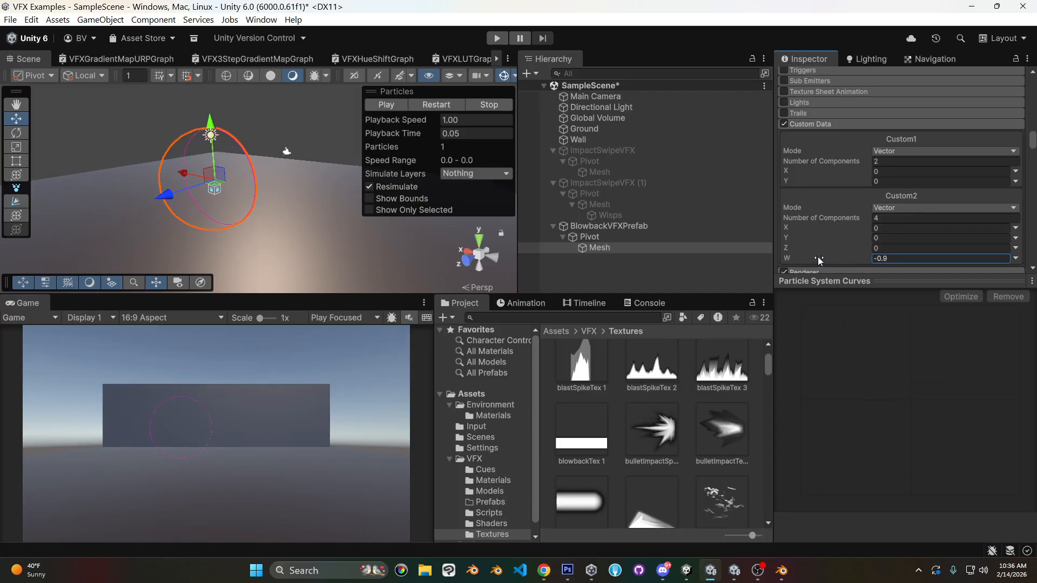
- Set Custom2's W to -1, switch it to a curve falling from 0 to -1 over the lifetime, and replay the effect
left_click(954, 257)
type("-1")
left_click(1016, 258)
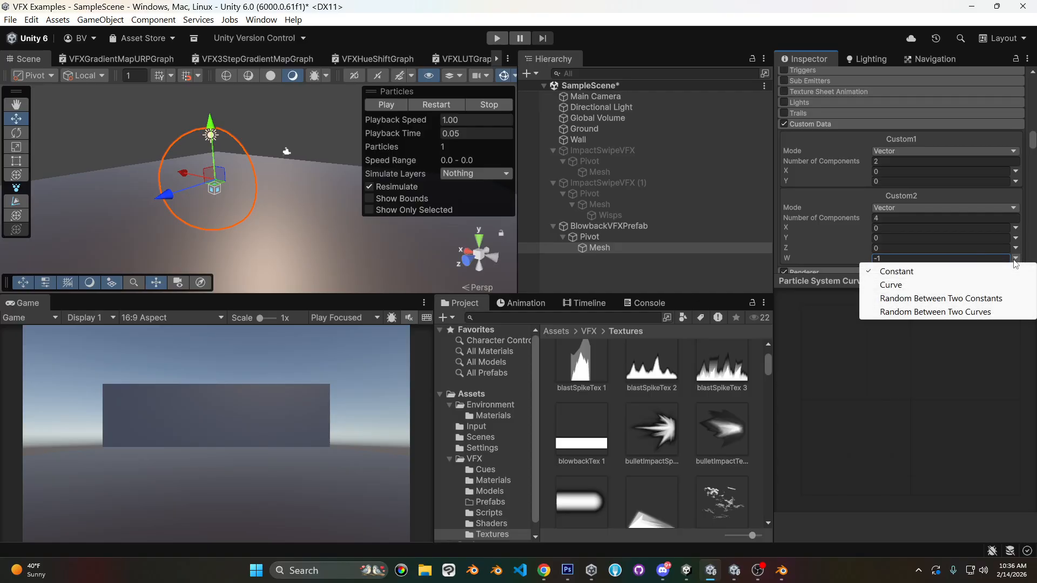
left_click(907, 290)
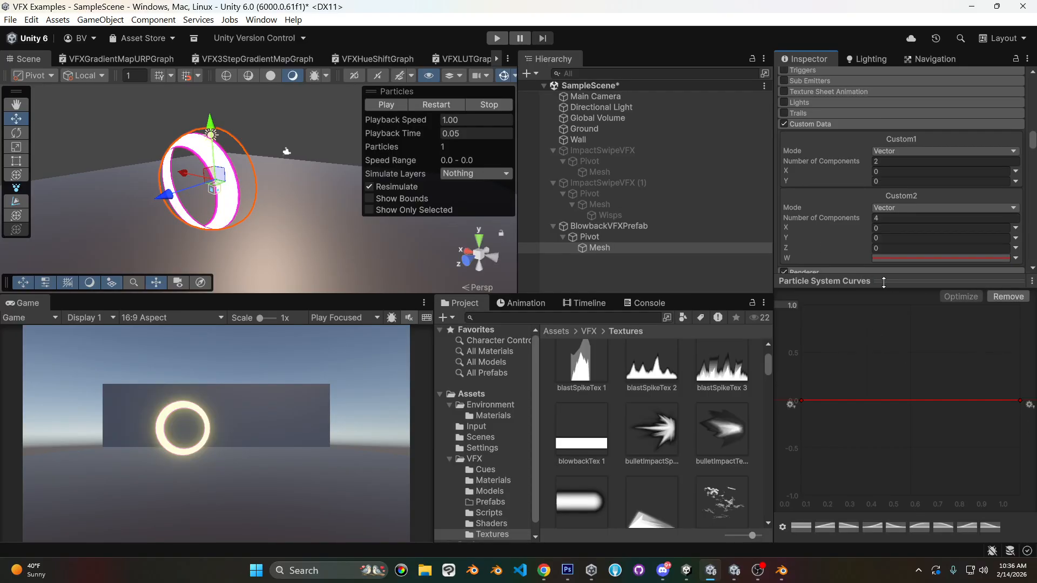
left_click_drag(883, 282, 883, 209)
left_click_drag(1020, 363, 1019, 497)
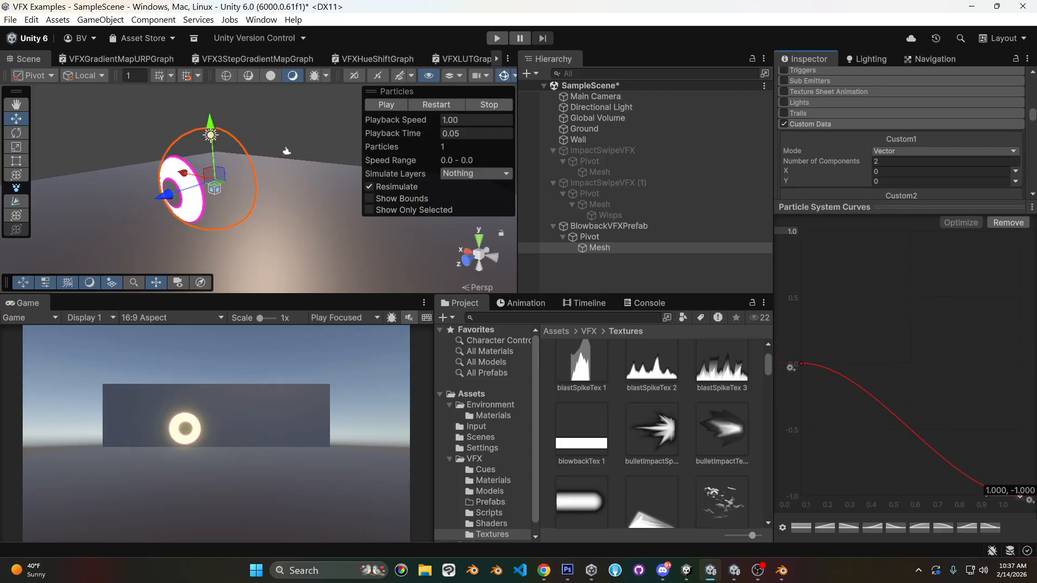
left_click(443, 107)
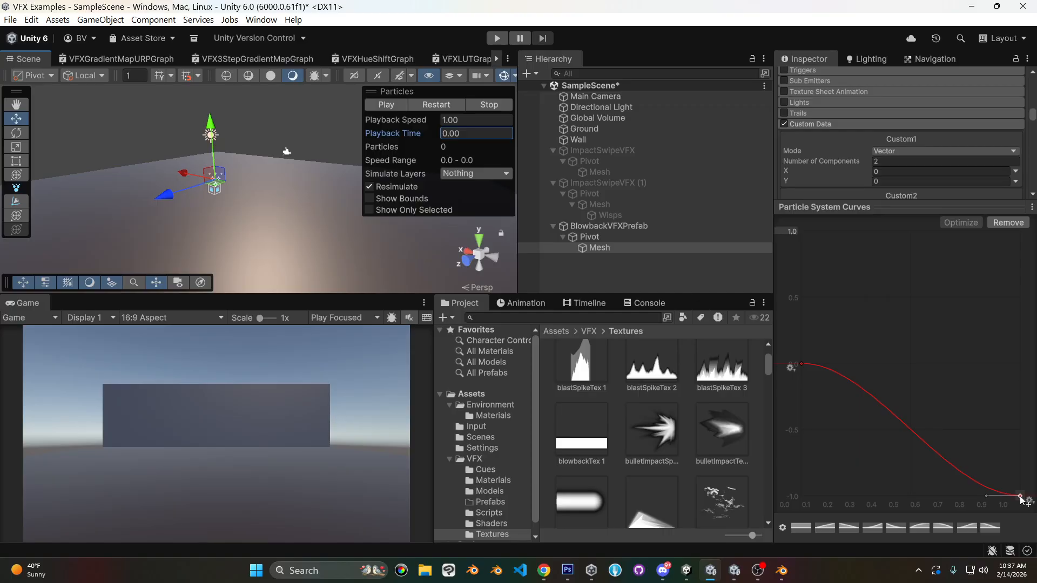
- Raise the end key of Custom2's W curve to about -0.5 and replay the effect
left_click_drag(1023, 500, 1020, 430)
left_click(435, 105)
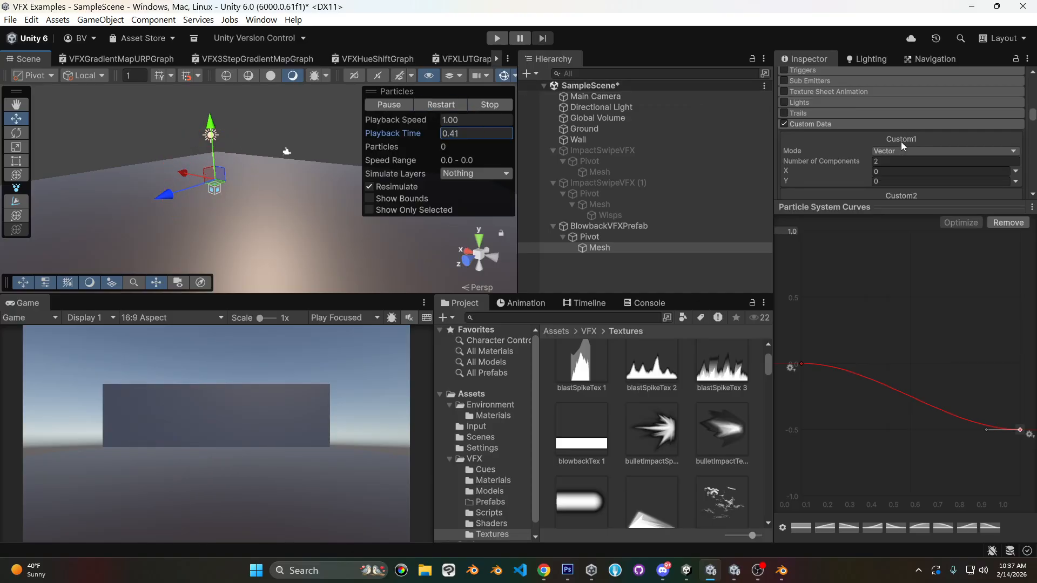
left_click_drag(878, 211, 880, 329)
- In the Color over Lifetime gradient, delete the pink colour key, the alpha key above it and the white colour key at 64.1%
scroll(925, 200, "up", 5)
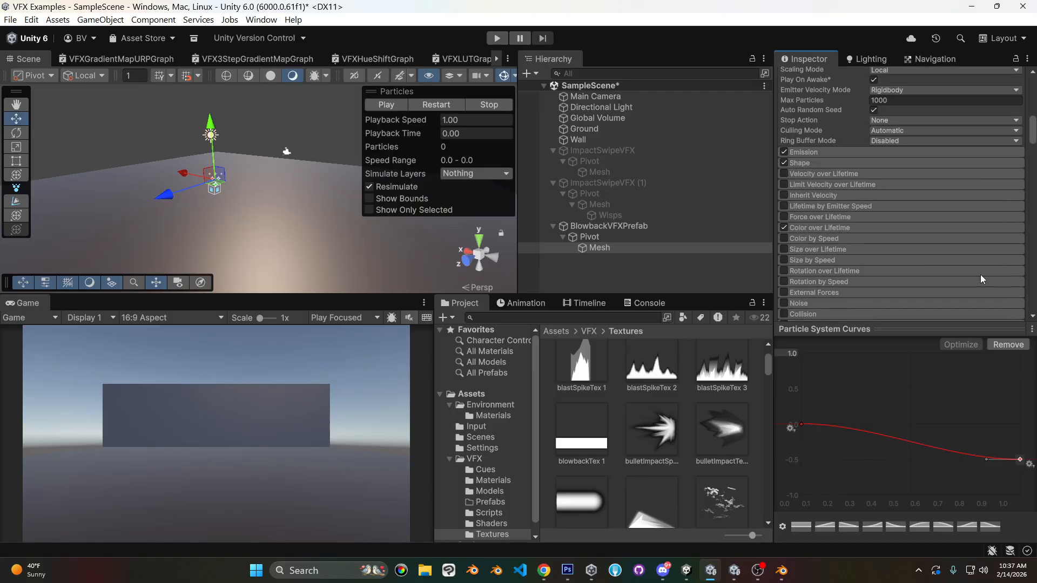
left_click(838, 227)
left_click(938, 239)
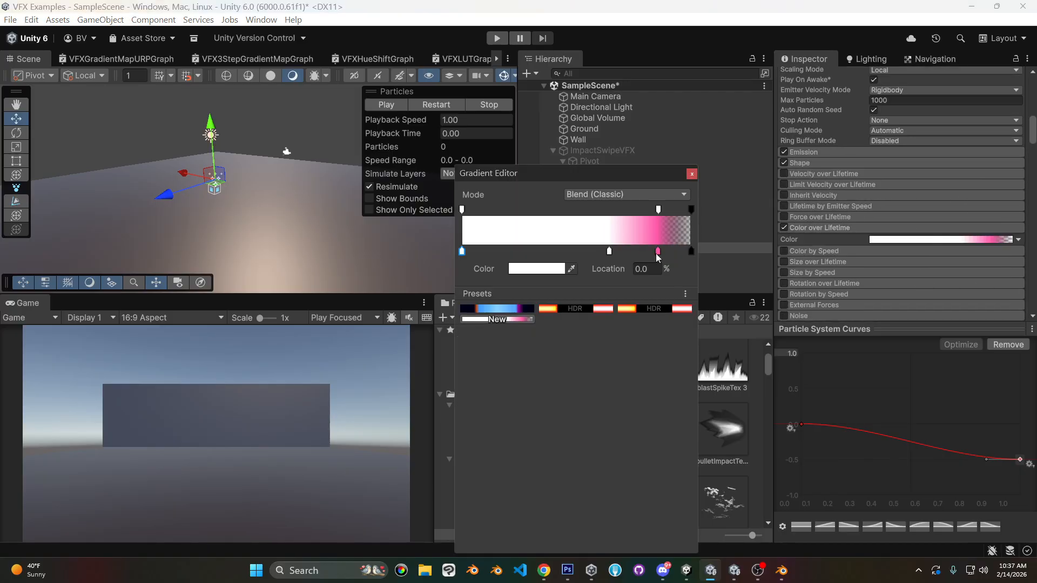
left_click(657, 254)
key("Delete")
left_click(658, 211)
key("Delete")
left_click(610, 254)
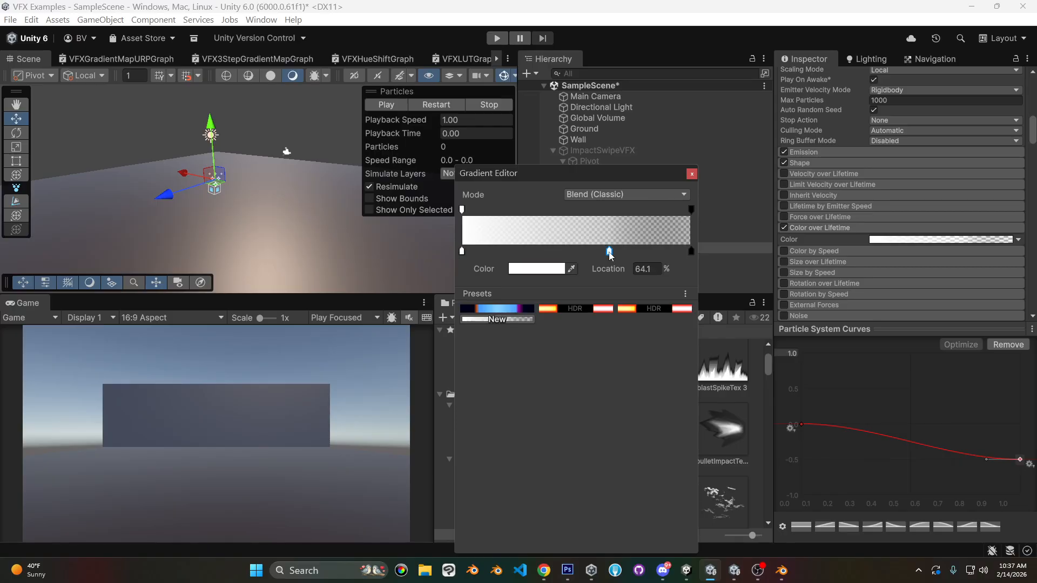
key("Delete")
- Move the starting white colour key to 90.9%, replace the starting alpha key with an opaque one near it, and replay the effect
left_click_drag(463, 251, 668, 253)
left_click(463, 210)
key("Delete")
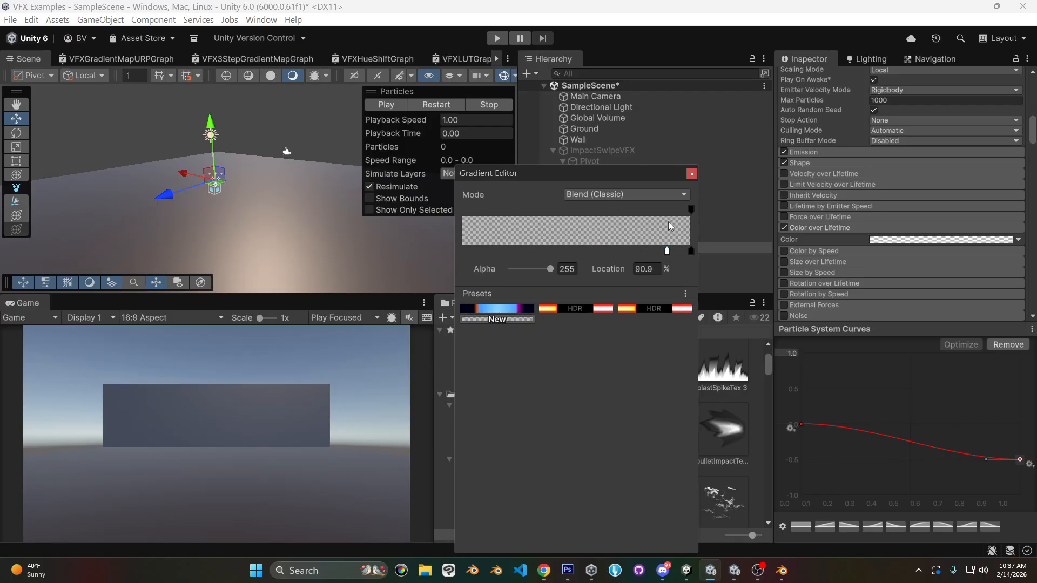
left_click(669, 210)
left_click(691, 173)
left_click(443, 104)
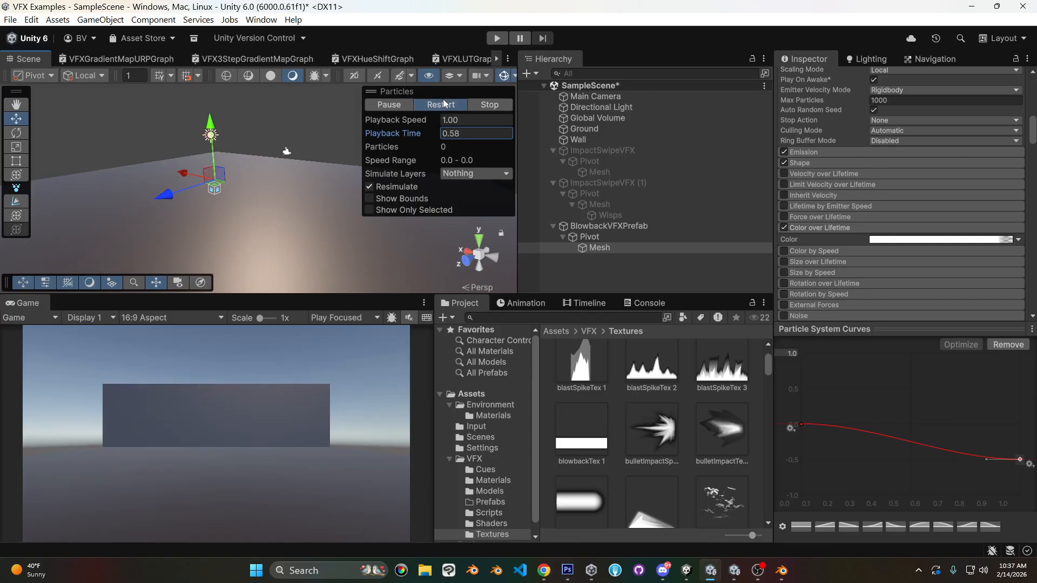
- Set the Mesh particle system's Start Lifetime to 0.4
scroll(910, 228, "up", 10)
left_click(911, 228)
type("0.4")
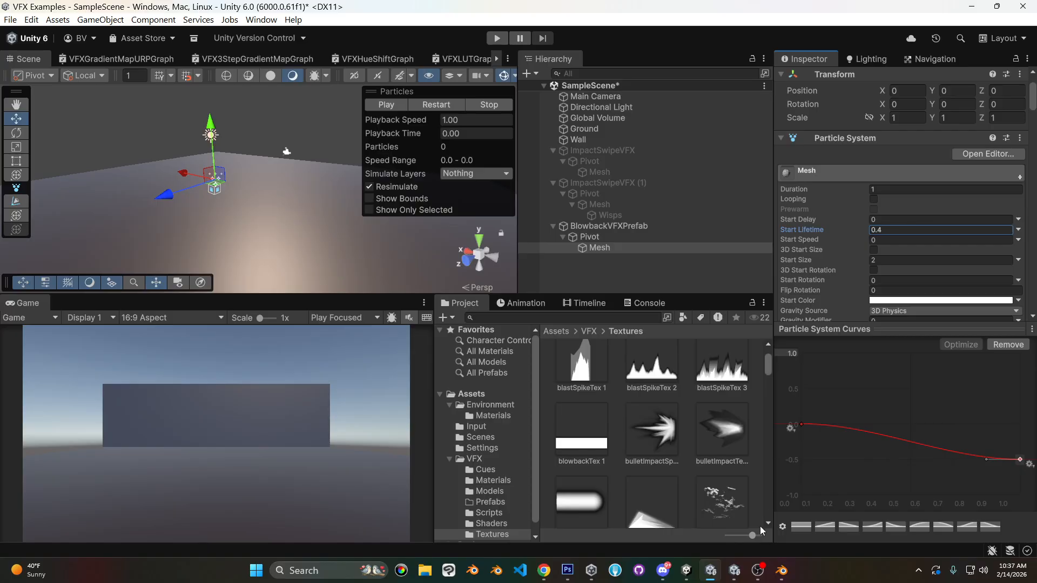
- Check the main settings of the Muzzle Blowback VFX (1) particle system in the Our Dreams United project, then return to VFX Examples
left_click(686, 570)
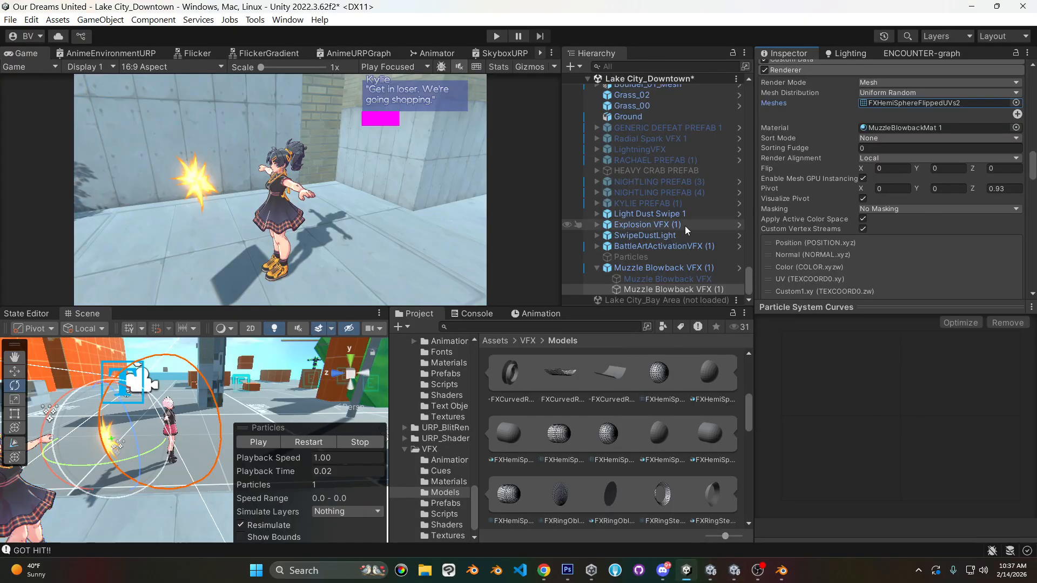
scroll(896, 176, "up", 15)
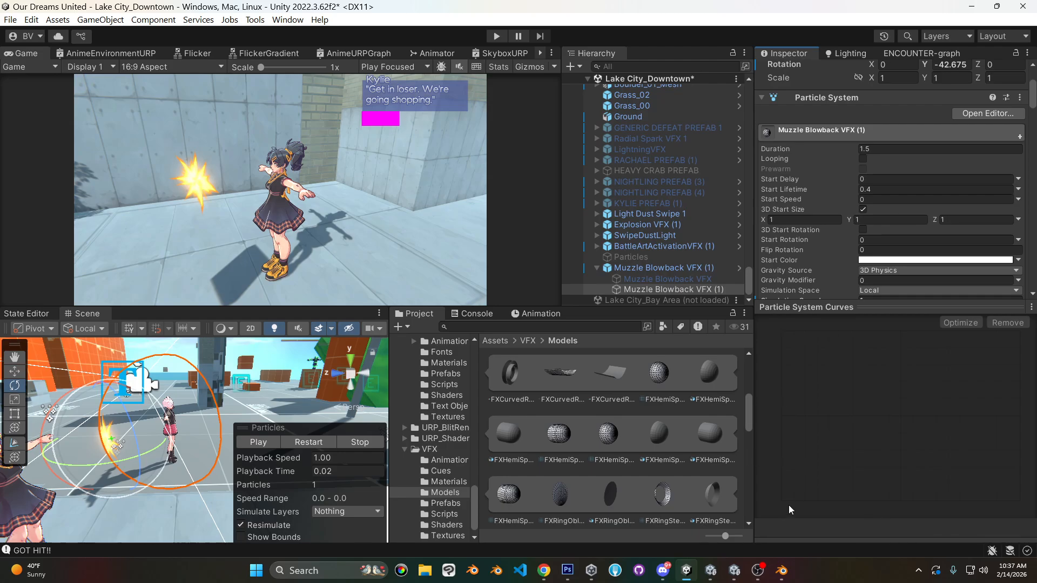
left_click(724, 572)
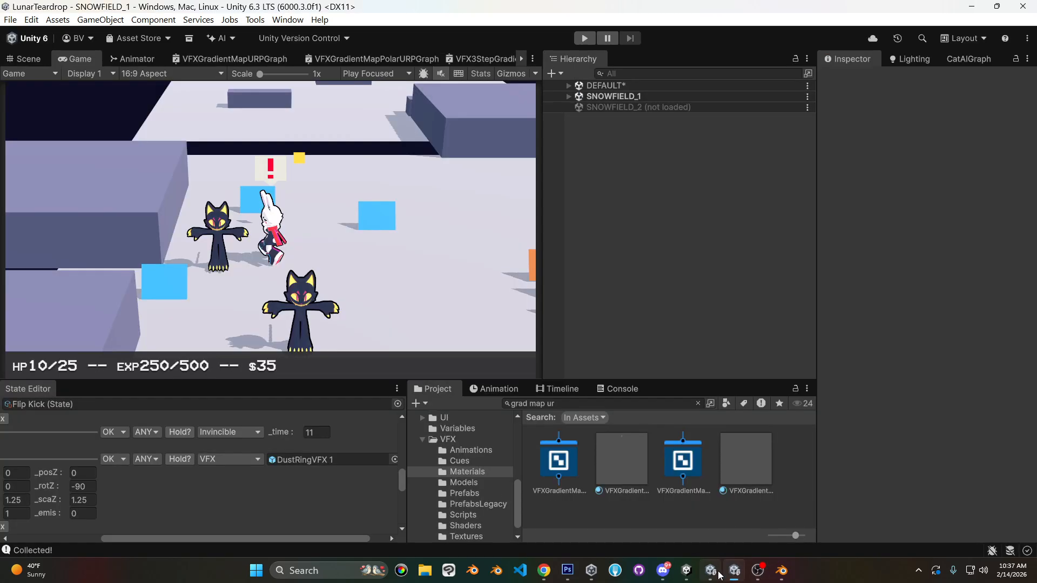
left_click(716, 572)
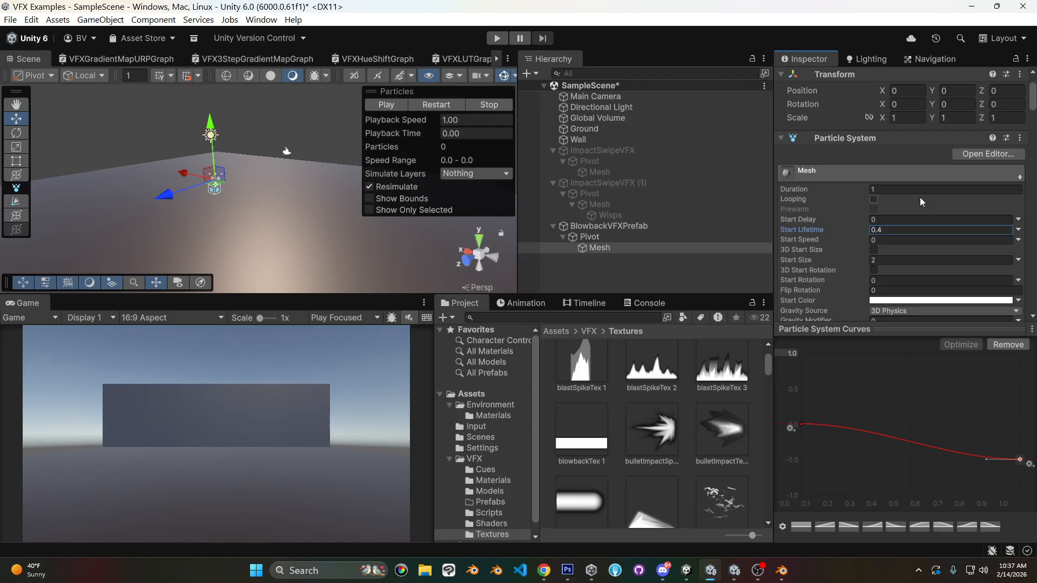
- Replay the Mesh effect several times, stop it, and scrub its playback time to examine the ring's motion
left_click(443, 103)
left_click(444, 104)
left_click(443, 103)
left_click(443, 104)
left_click(443, 104)
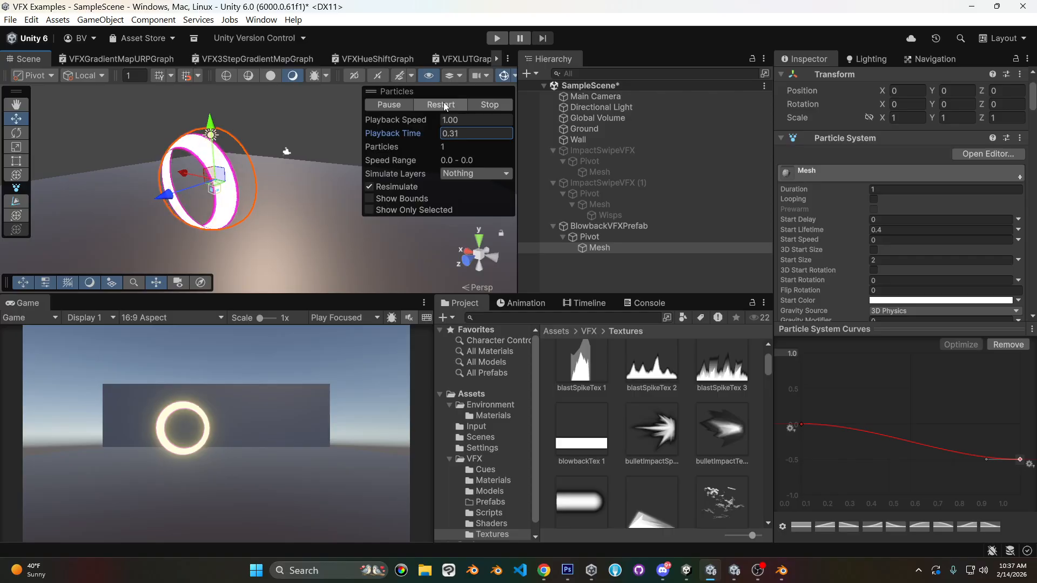
left_click(443, 104)
left_click(443, 103)
left_click(486, 102)
left_click_drag(392, 134, 401, 134)
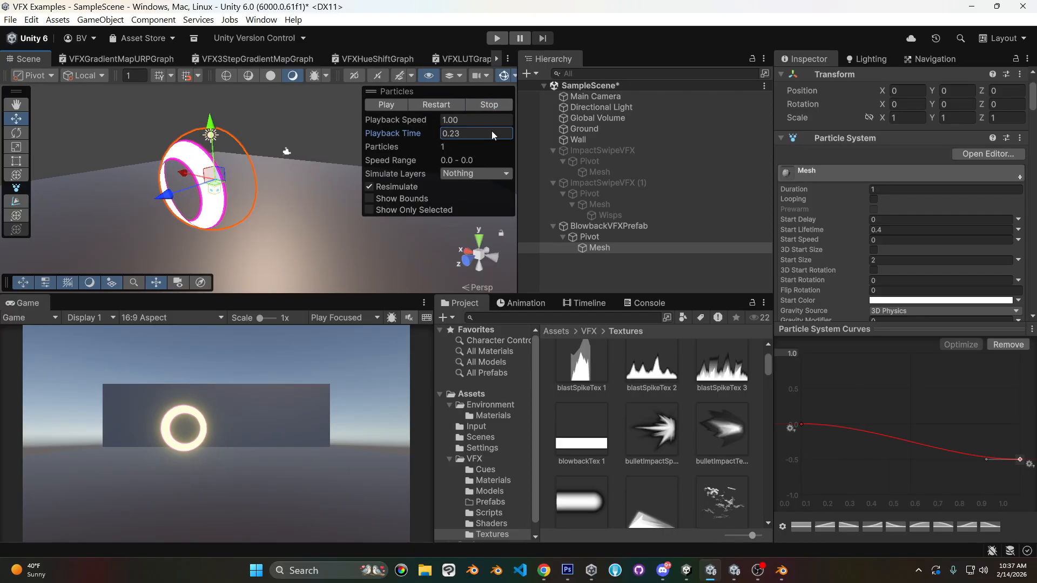
- Enlarge the particle curves area, steepen the W curve's start tangent downward for a faster start, and replay the effect
left_click_drag(868, 330, 864, 233)
left_click_drag(396, 136, 377, 128)
left_click(801, 376)
left_click_drag(834, 378, 831, 400)
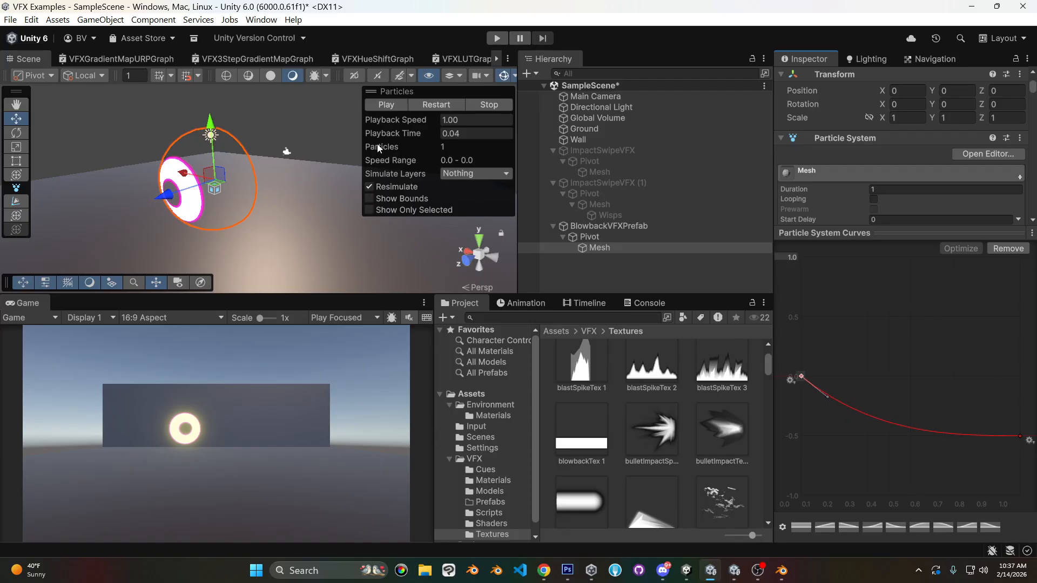
left_click(433, 105)
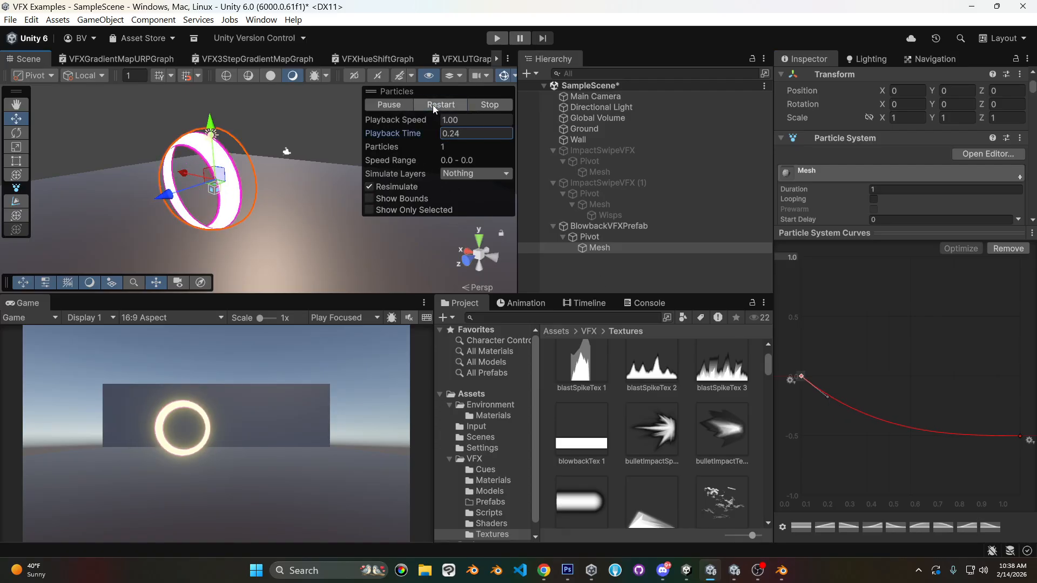
left_click(432, 105)
left_click(432, 105)
left_click(432, 105)
- Lower the W curve's end key to about -0.55 and replay the effect
left_click_drag(1022, 438, 1022, 446)
left_click(436, 103)
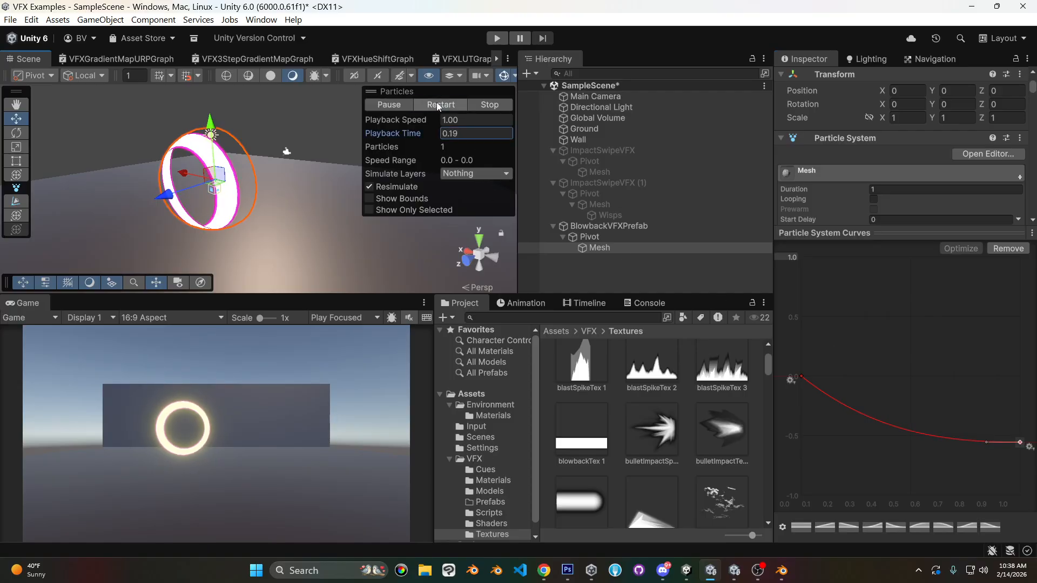
left_click(436, 104)
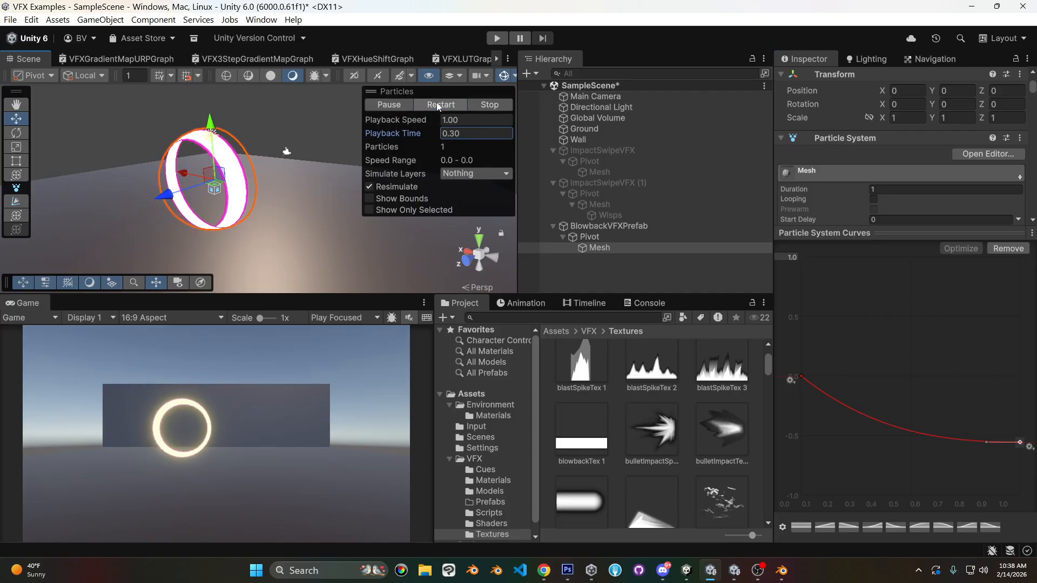
- Try the W curve's end key at about -0.75 and about -0.9, replaying the effect after each change
left_click_drag(1022, 445, 1022, 465)
left_click(441, 104)
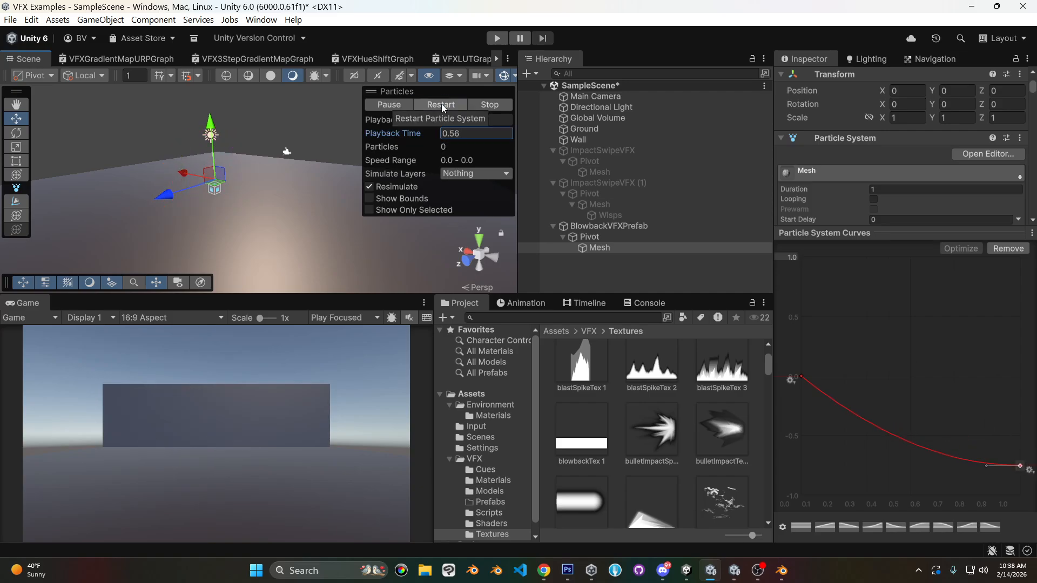
left_click(441, 105)
left_click_drag(1020, 465, 1020, 481)
left_click(439, 103)
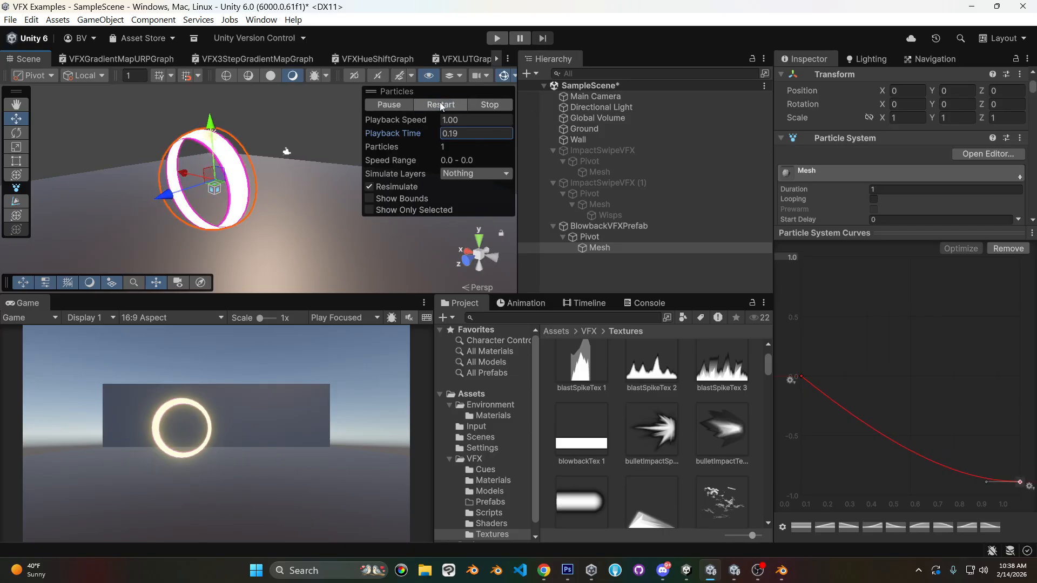
left_click(439, 103)
left_click(439, 103)
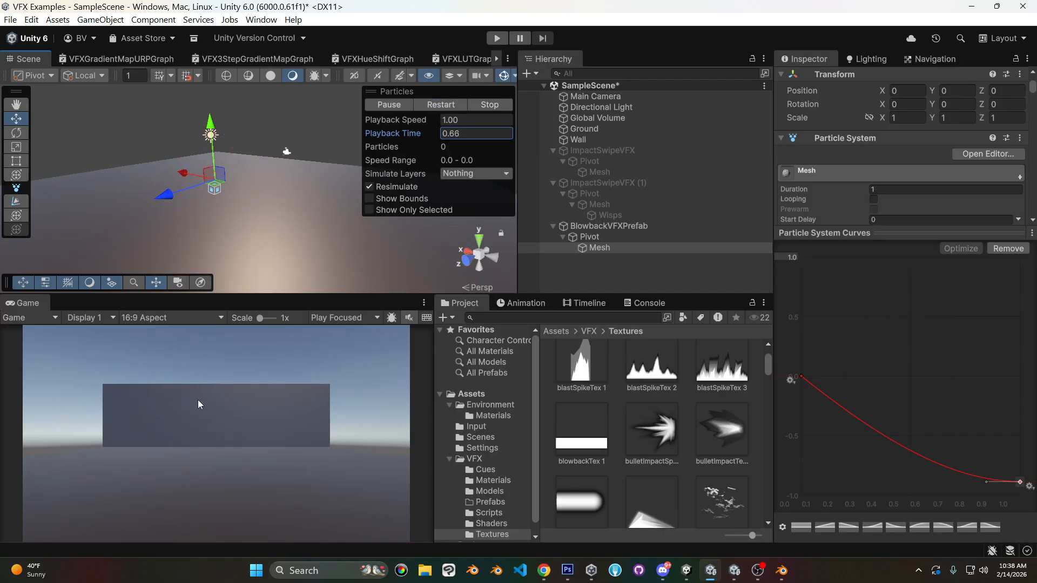
left_click(436, 109)
left_click(437, 108)
left_click(437, 108)
- Undo the trial end-key values, set the W curve's end key to about -0.65, and bring the material's Mask settings into view
left_click(988, 383)
scroll(968, 150, "down", 3)
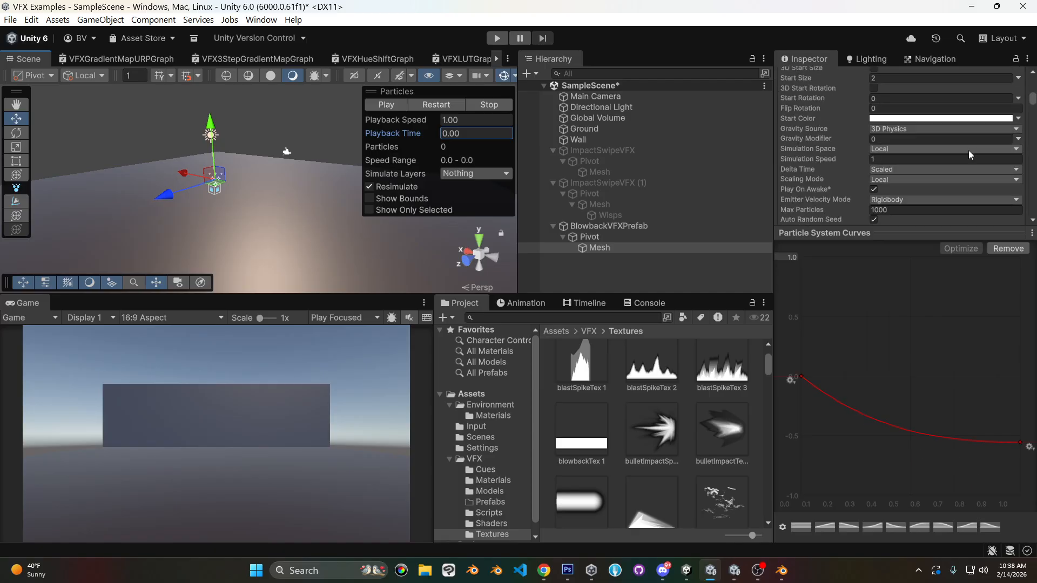
scroll(967, 150, "down", 5)
left_click_drag(1021, 443, 1021, 452)
scroll(933, 149, "down", 10)
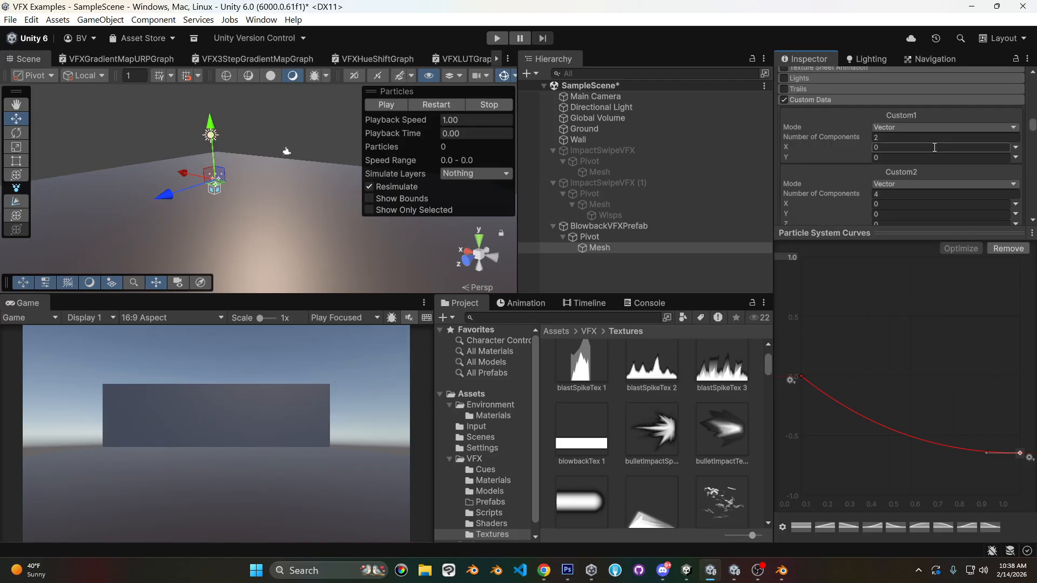
scroll(933, 147, "down", 15)
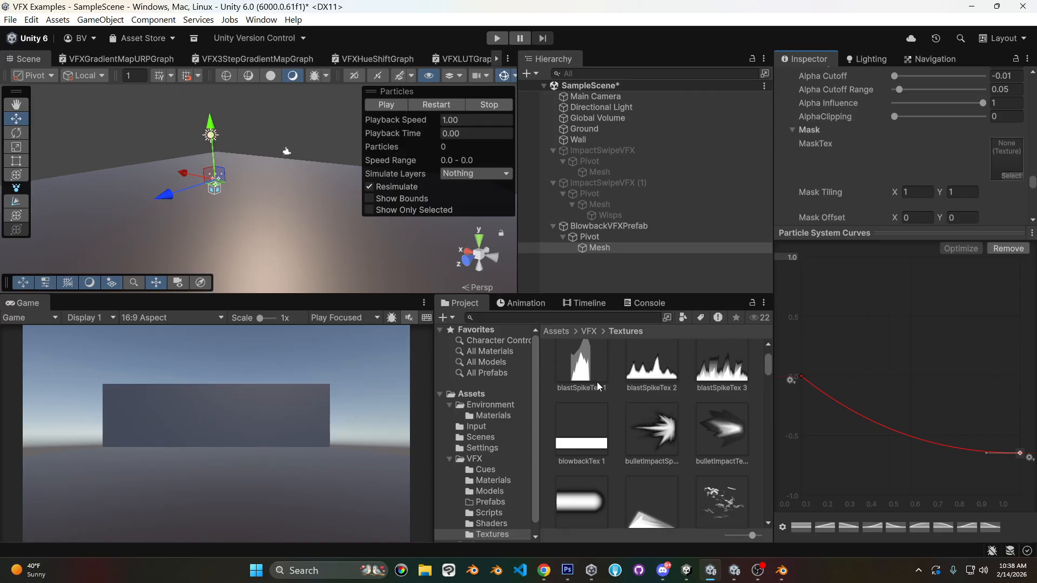
- Switch to Photoshop and create a new 512 x 512 pixel document
left_click(567, 570)
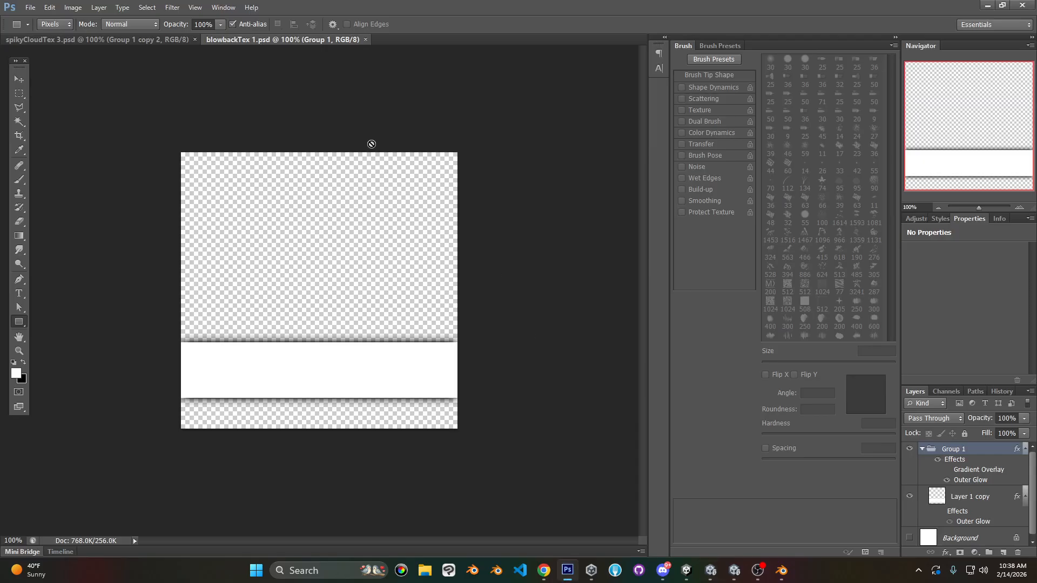
key("ctrl+n")
key("Tab")
key("Tab")
type("512")
key("Tab")
key("Tab")
type("512")
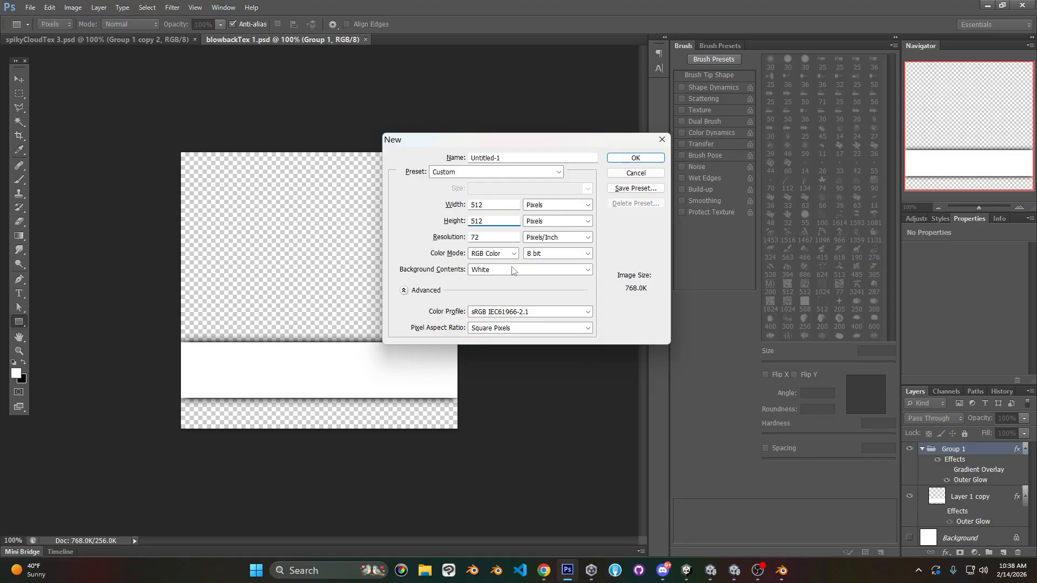
left_click(626, 158)
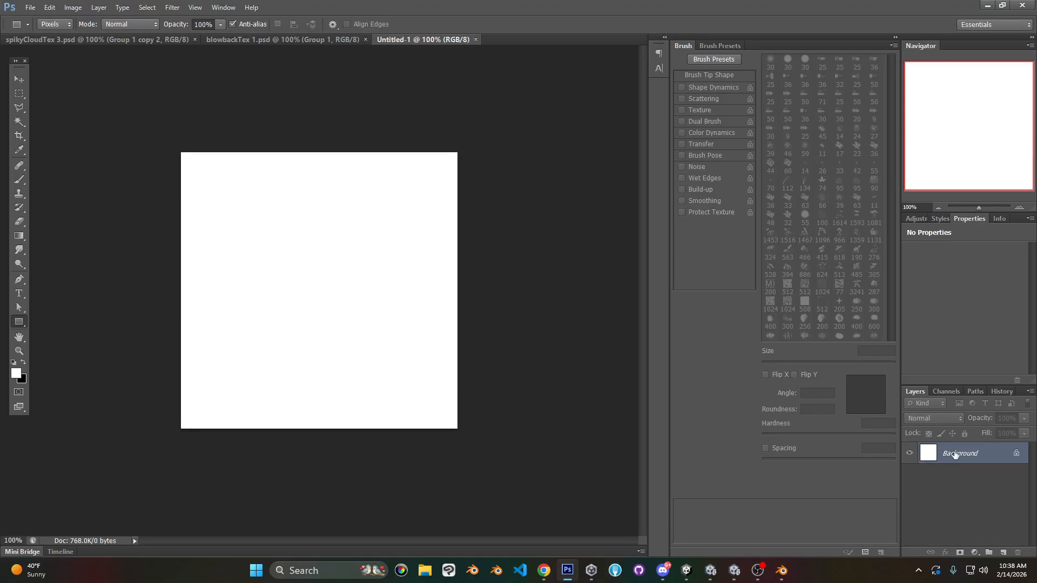
- Add a new layer, delete the Background layer, and cover the whole canvas with a white rectangle on the new layer
key("ctrl+shift+n")
left_click(609, 177)
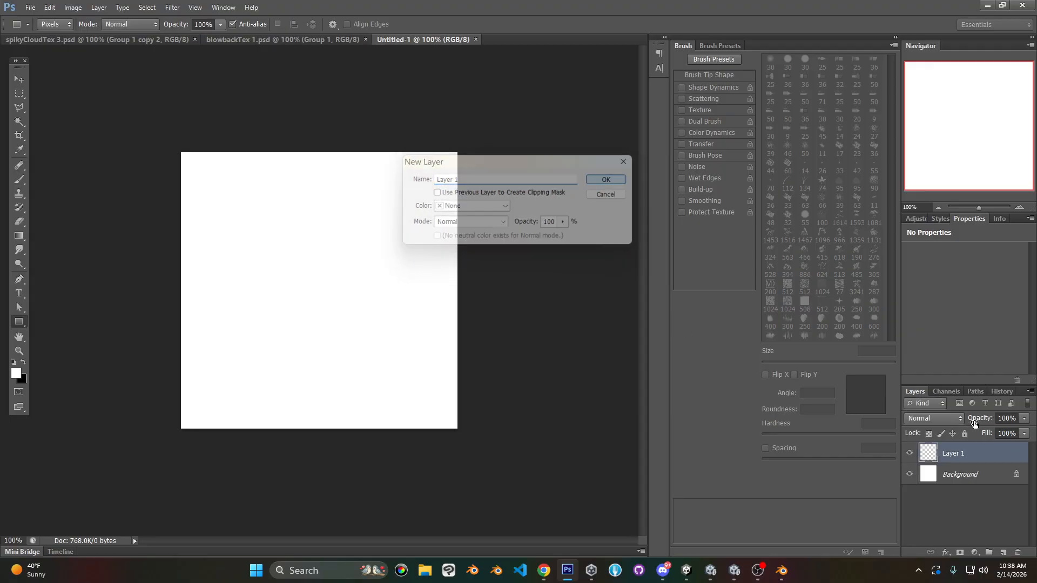
left_click(957, 477)
key("Delete")
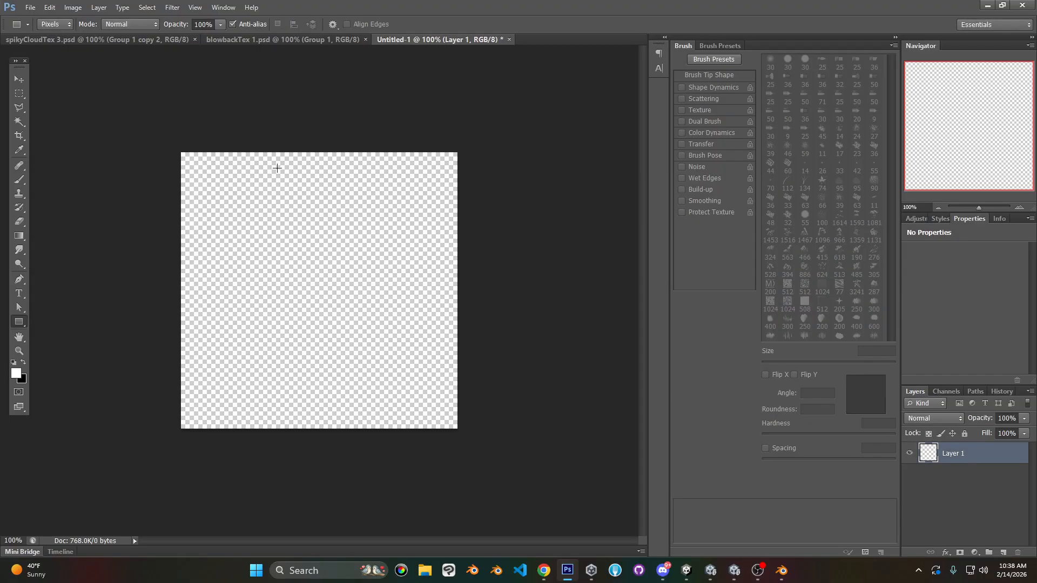
left_click_drag(157, 134, 564, 501)
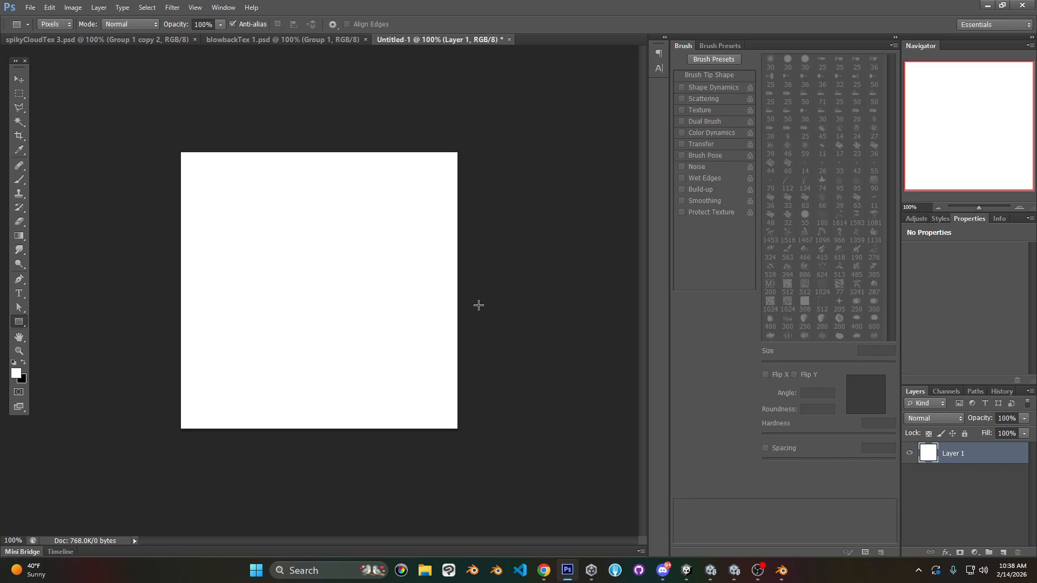
- Reduce Layer 1's fill opacity to 0%
right_click(991, 451)
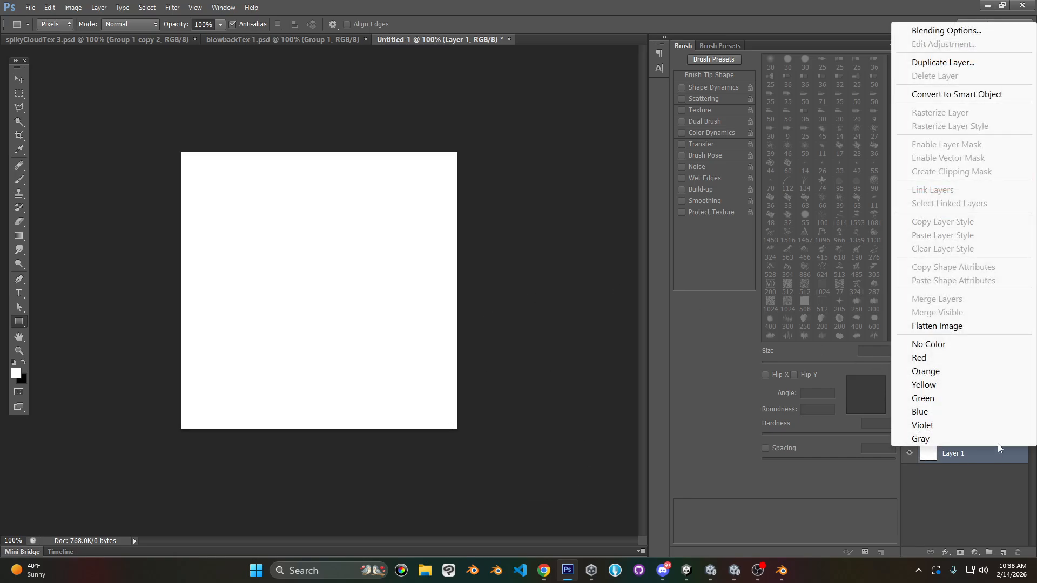
left_click(939, 30)
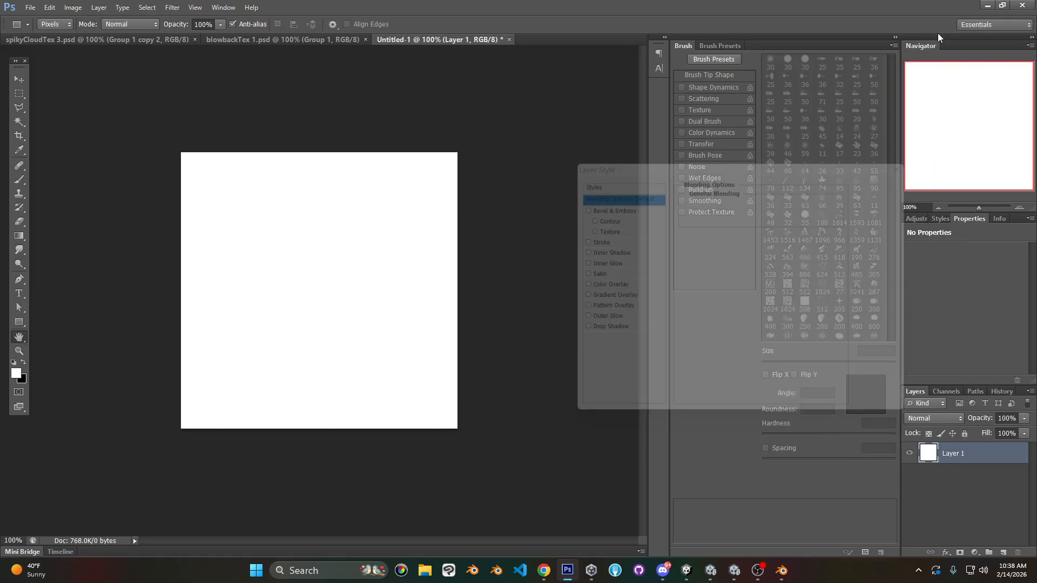
left_click(890, 196)
left_click(1024, 434)
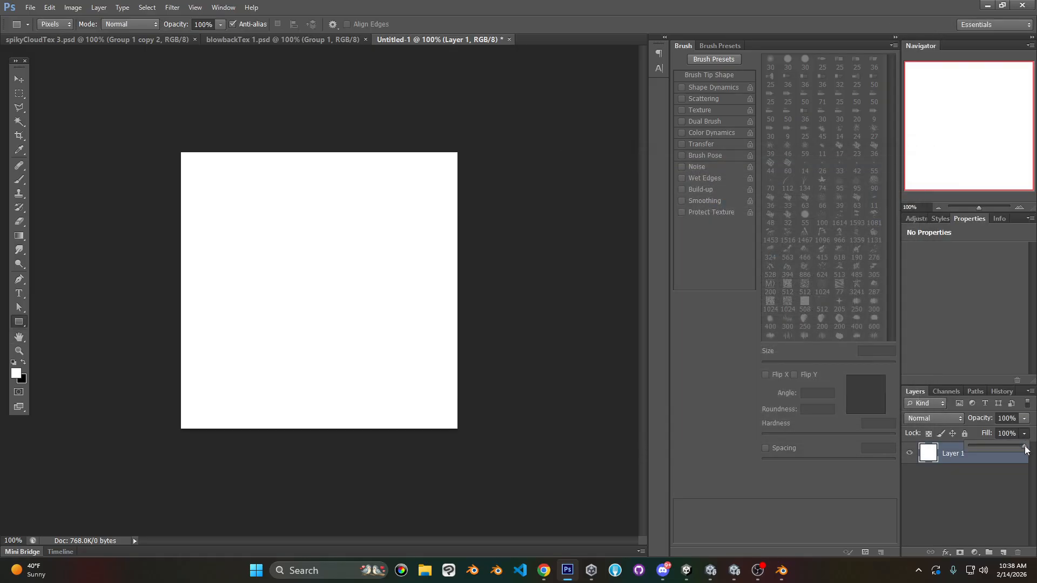
left_click_drag(1024, 446, 864, 444)
- Add a Gradient Overlay to Layer 1 and set its gradient's smoothness to 0%
right_click(983, 462)
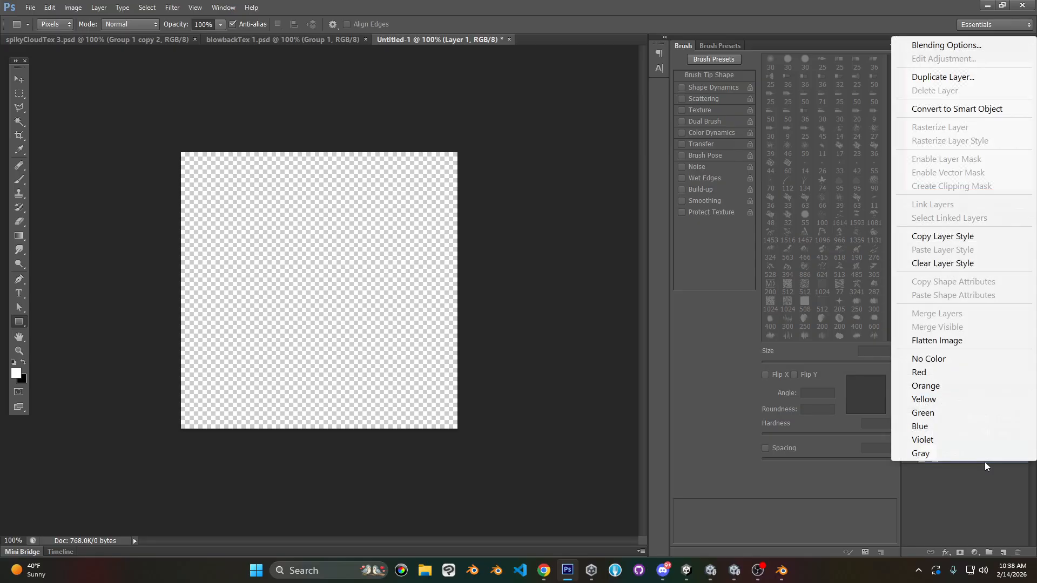
left_click(934, 49)
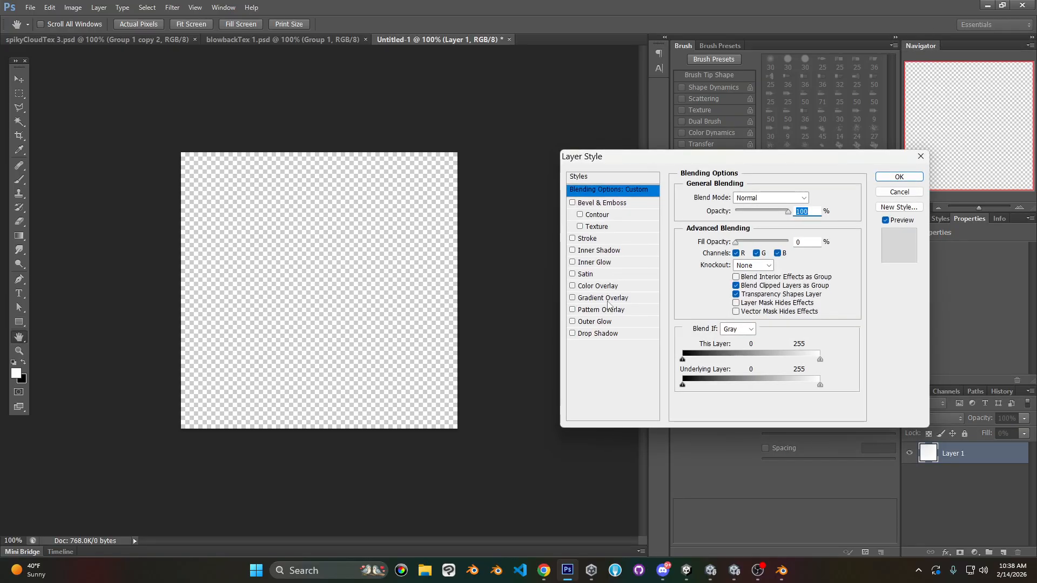
left_click(573, 298)
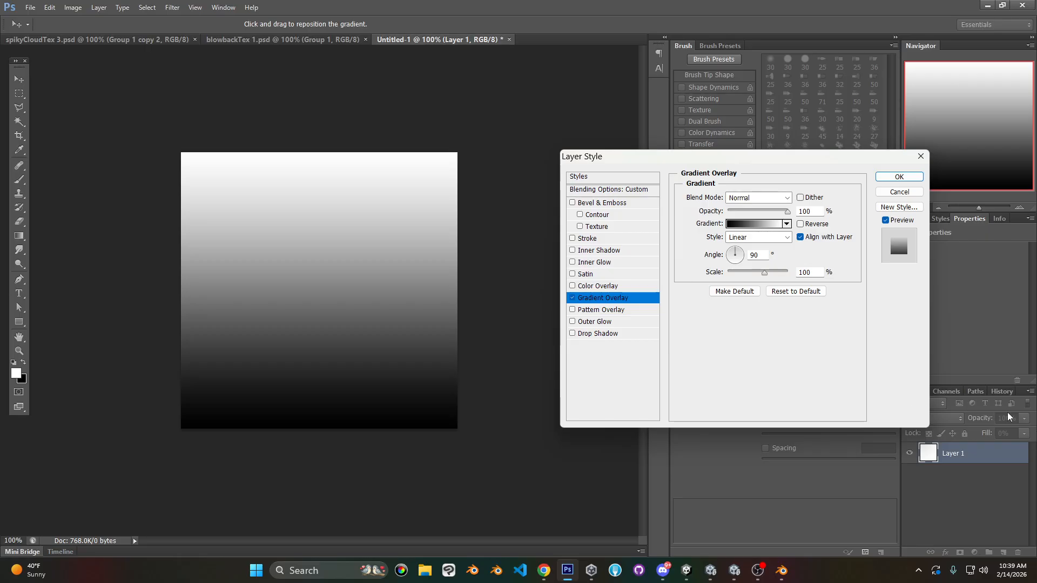
left_click(766, 227)
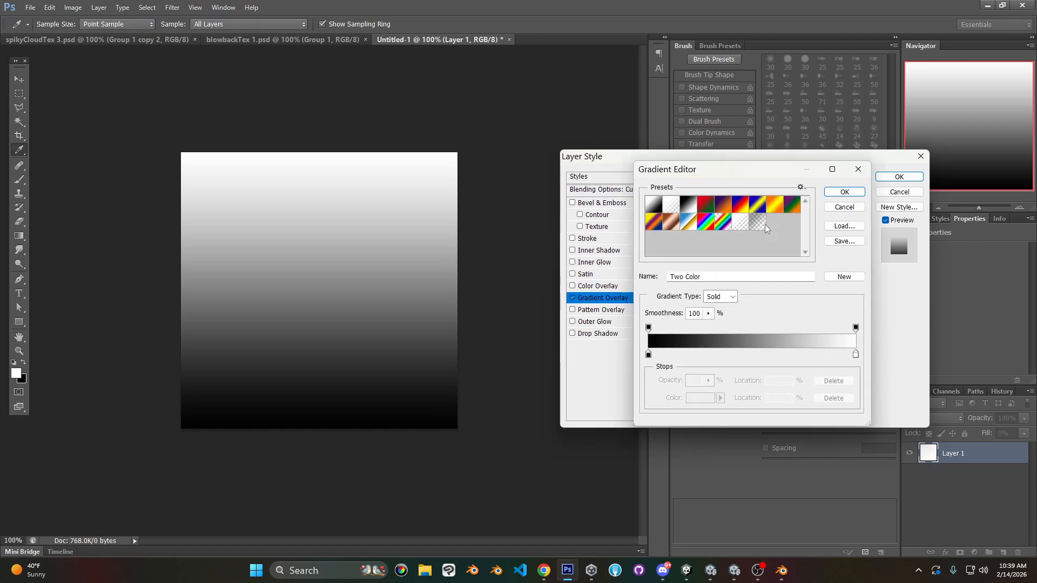
left_click(708, 314)
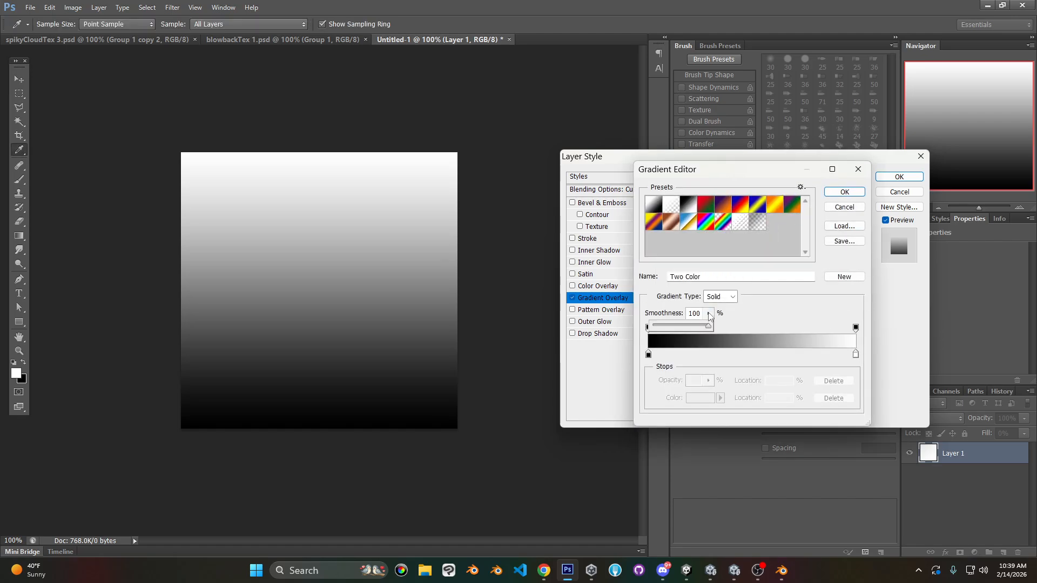
left_click_drag(709, 327, 650, 328)
left_click(816, 324)
- In Unity's VFX Examples project, try adjusting the W curve's start and end tangents, then undo the change
left_click(680, 570)
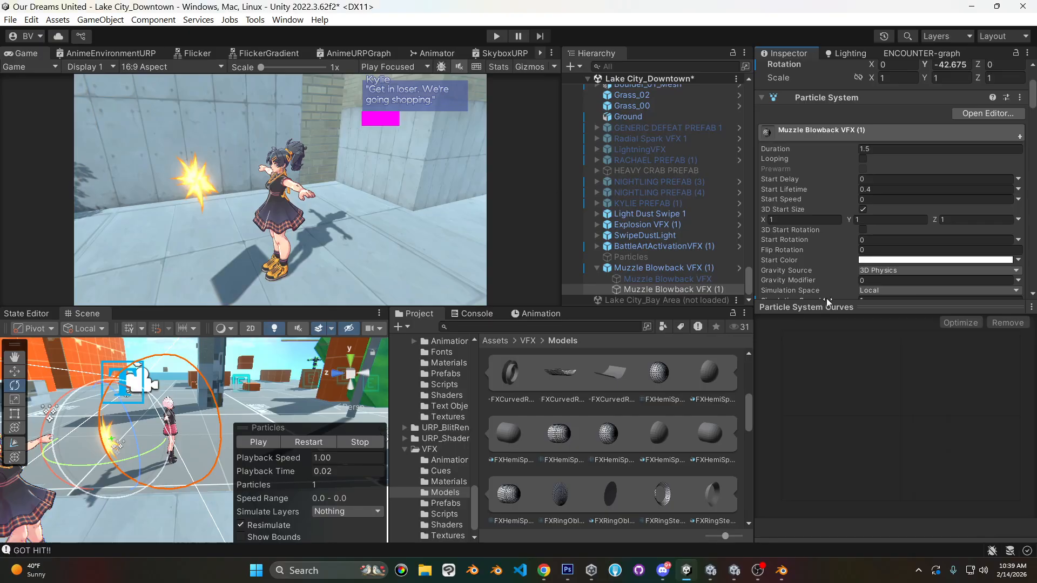
left_click(710, 571)
left_click(800, 377)
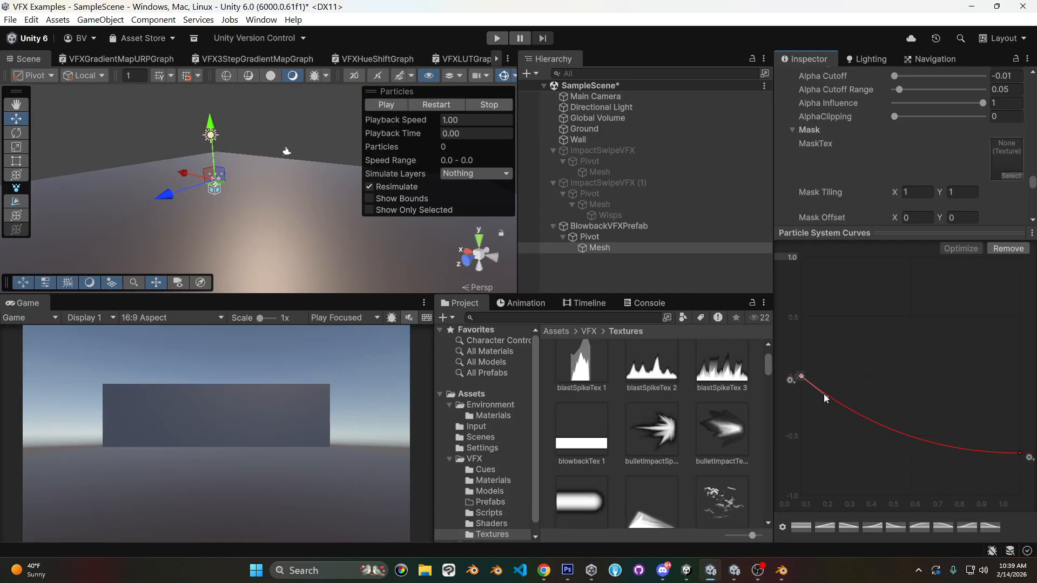
left_click_drag(852, 378, 863, 403)
left_click(1019, 453)
left_click_drag(993, 453, 974, 438)
left_click(1020, 454)
key("ctrl+z")
- Switch to Photoshop, rearrange the overlay gradient to run from white at 0% to black at 100%, and select its opacity stop at 100%
left_click(567, 570)
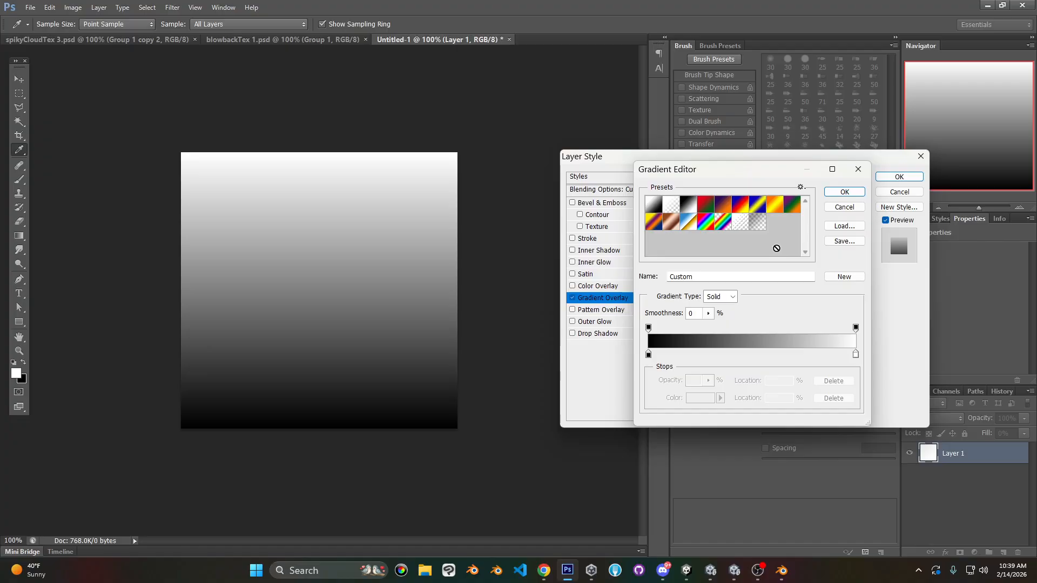
left_click_drag(857, 356, 717, 354)
left_click_drag(649, 354, 855, 354)
left_click_drag(718, 355, 648, 354)
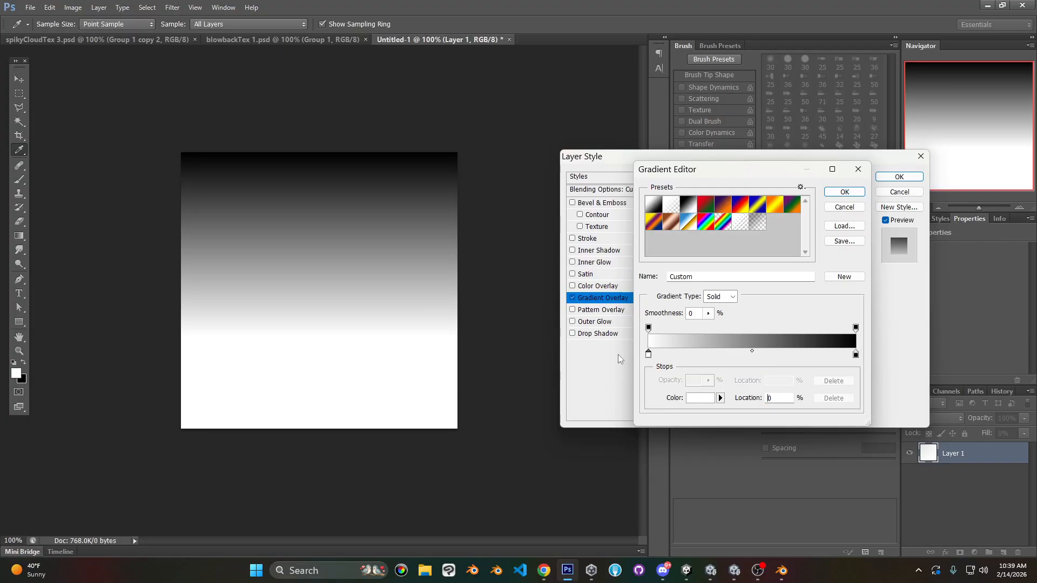
left_click(855, 328)
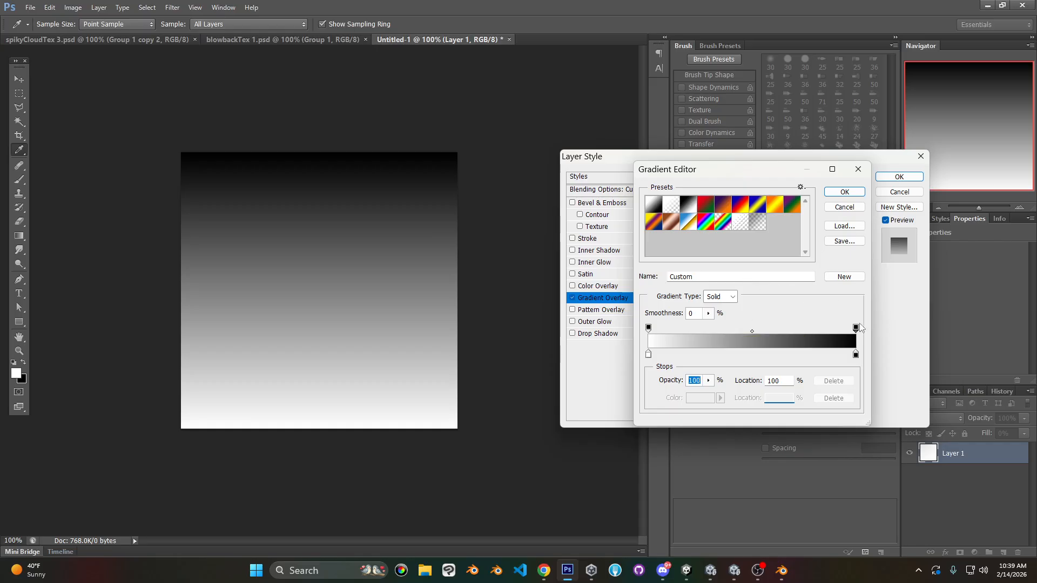
- Set the 100% opacity stop to 0%, move the other opacity stop and white colour stop to 73%, and apply the overlay
left_click(708, 380)
left_click_drag(709, 392, 539, 397)
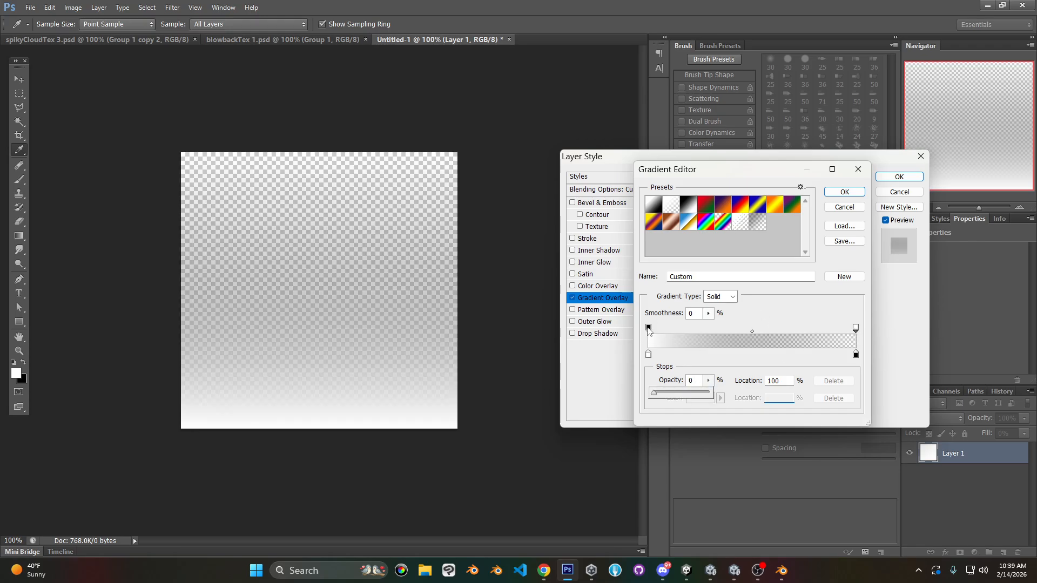
left_click_drag(649, 328, 800, 328)
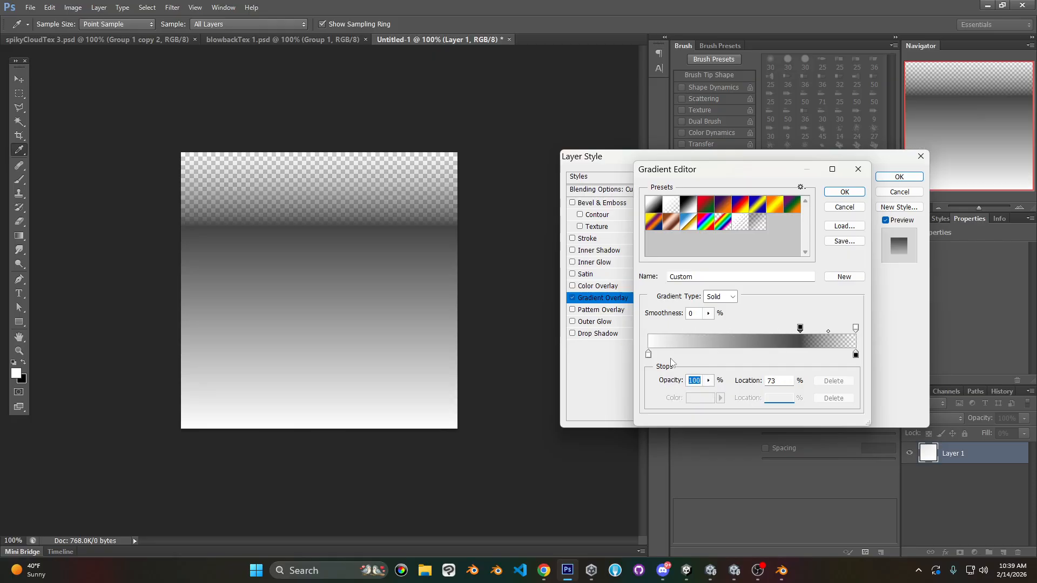
left_click_drag(648, 355, 801, 358)
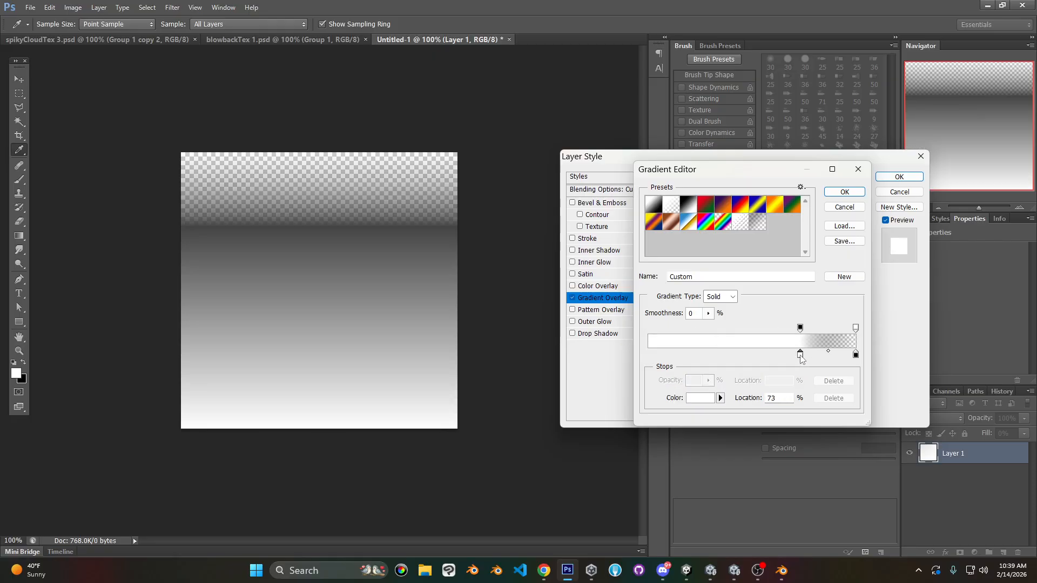
left_click(844, 191)
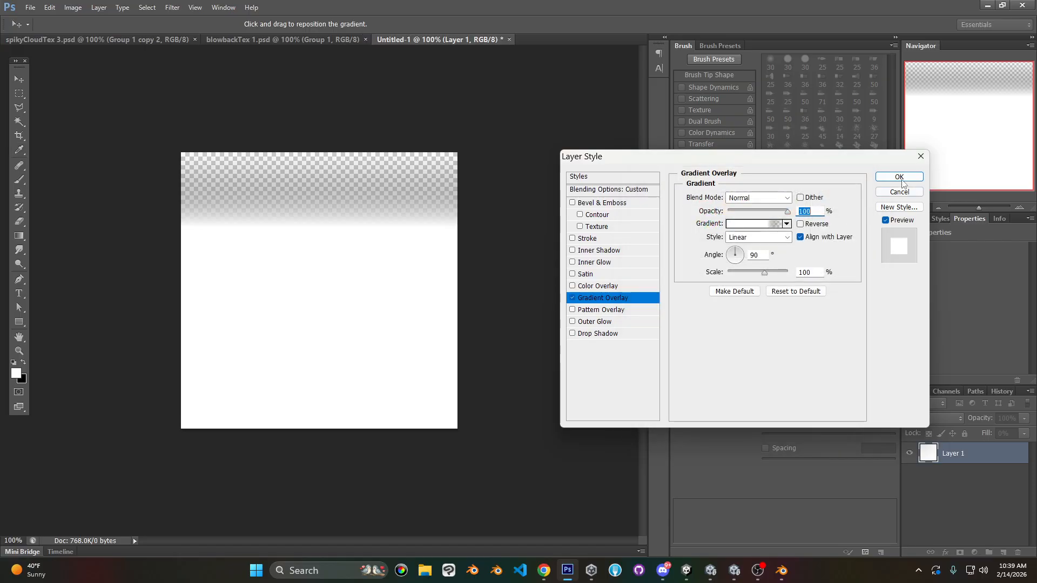
left_click(899, 177)
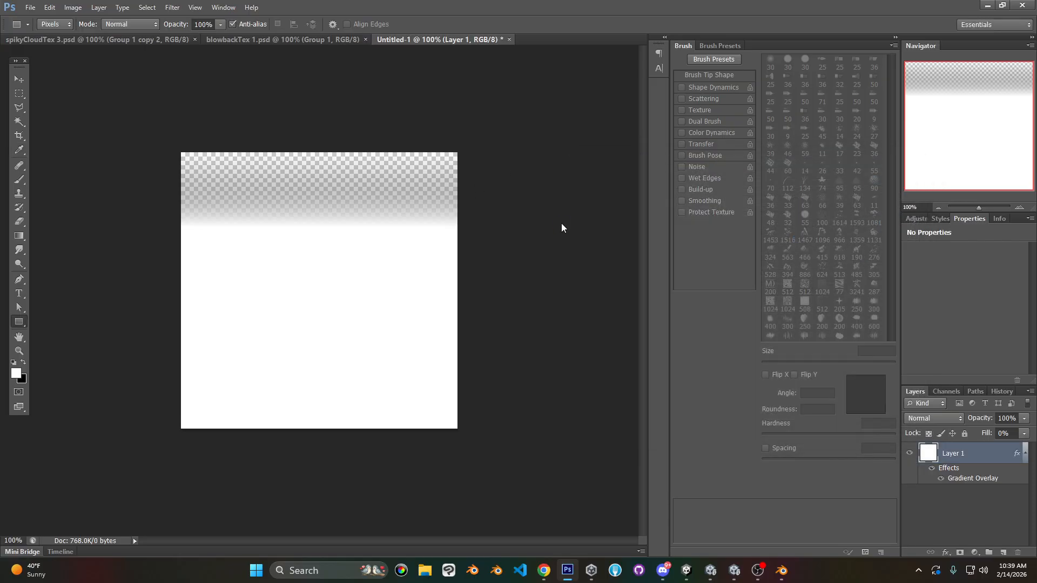
- Start saving the document and choose Documents > VFX Examples > Assets > VFX > Textures as the destination folder
key("ctrl+s")
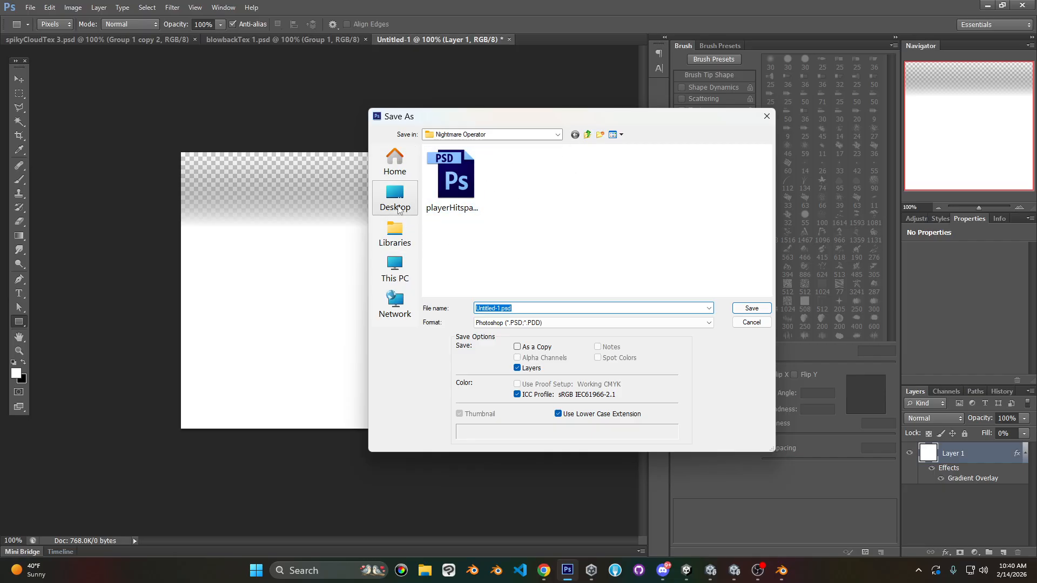
left_click(557, 136)
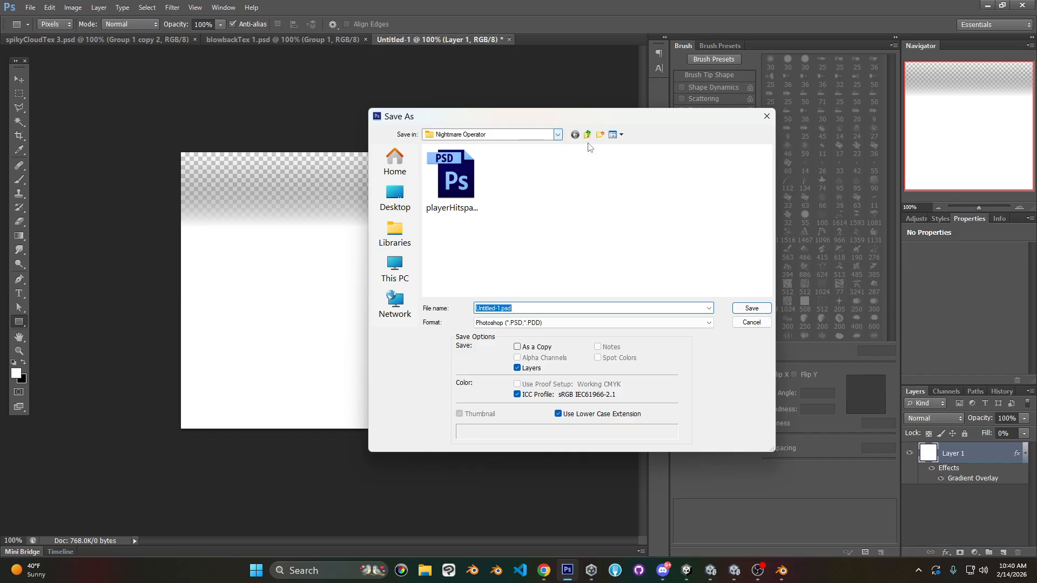
left_click_drag(588, 119, 576, 122)
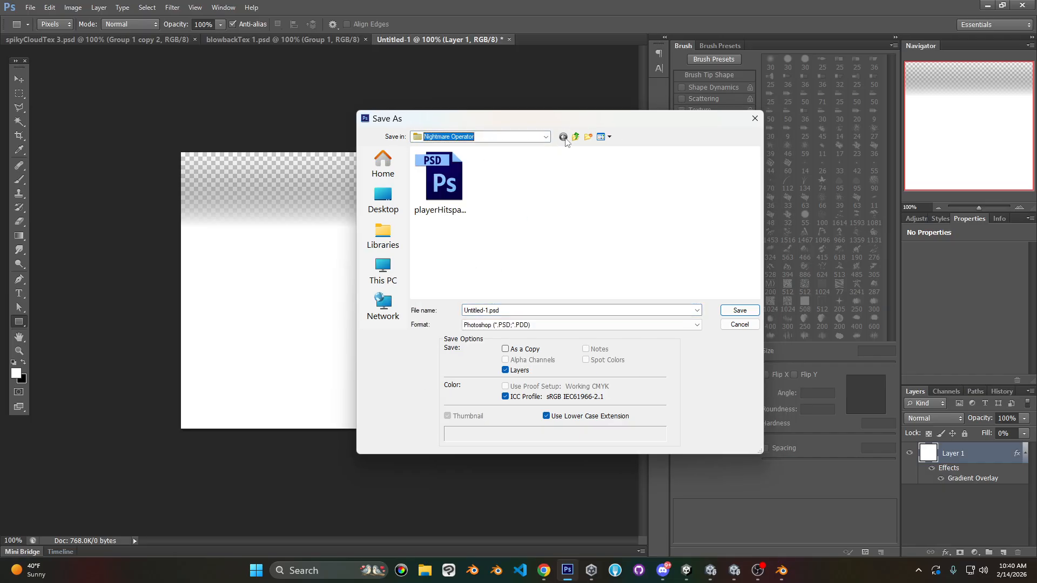
left_click(546, 138)
scroll(448, 174, "up", 3)
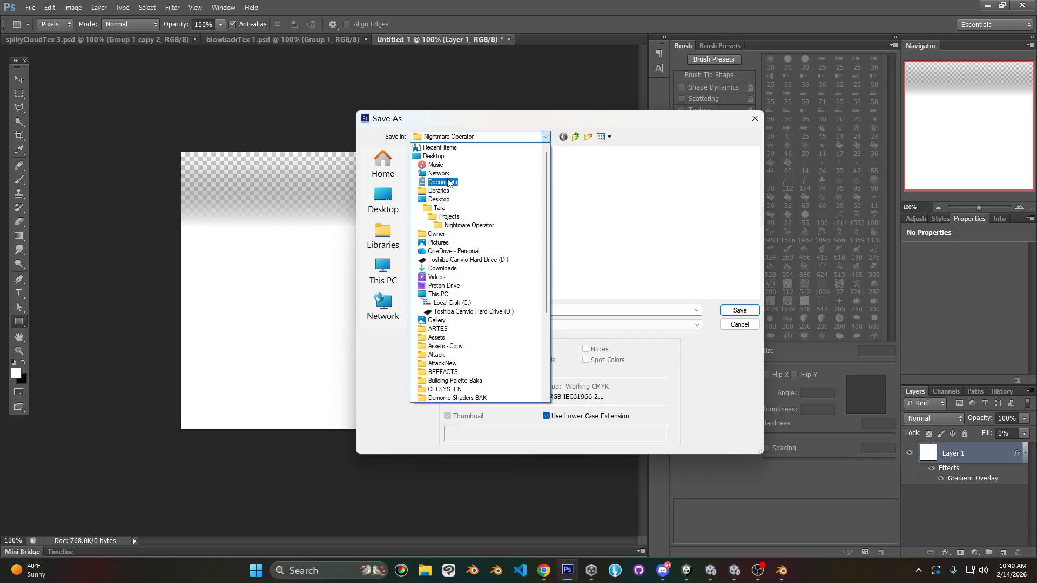
left_click(442, 182)
scroll(540, 200, "down", 1)
scroll(542, 200, "down", 2)
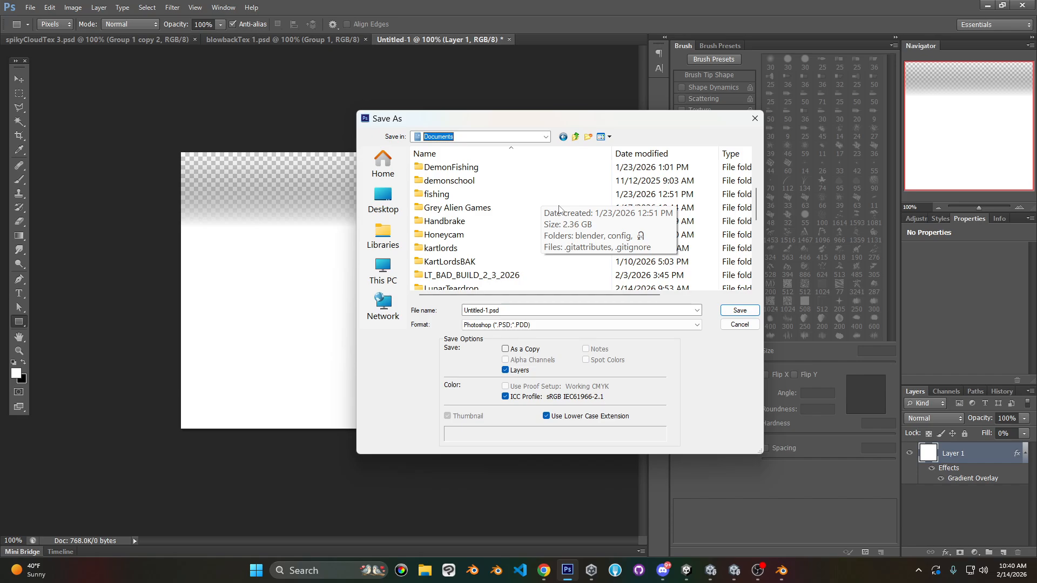
scroll(559, 210, "down", 5)
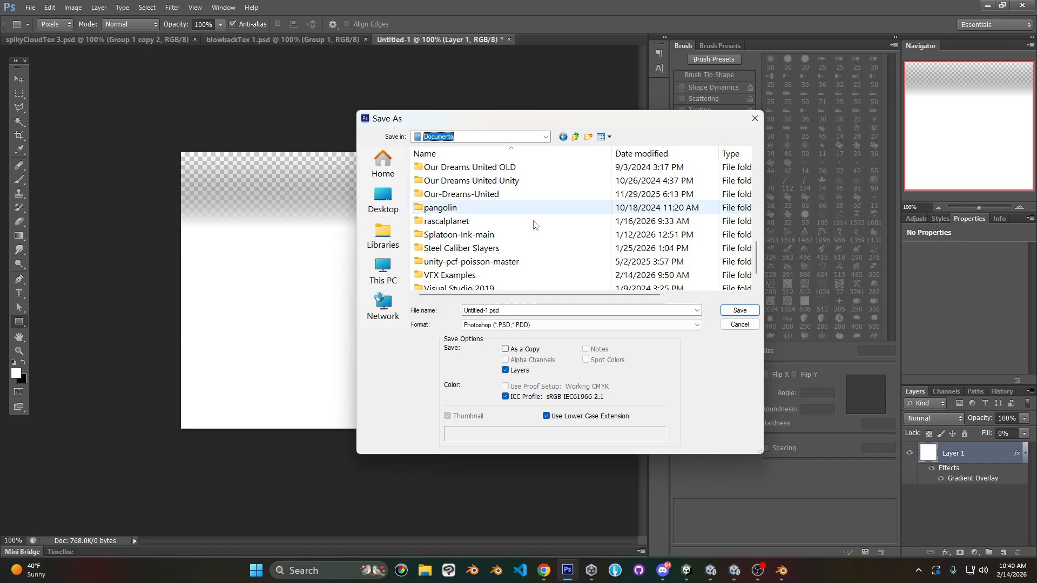
double_click(451, 275)
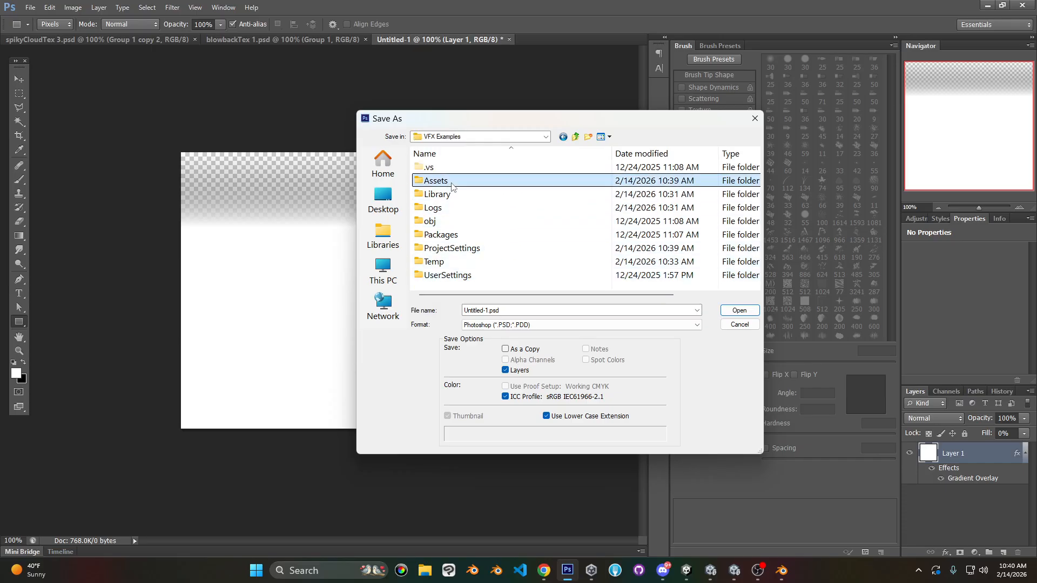
double_click(452, 184)
double_click(434, 221)
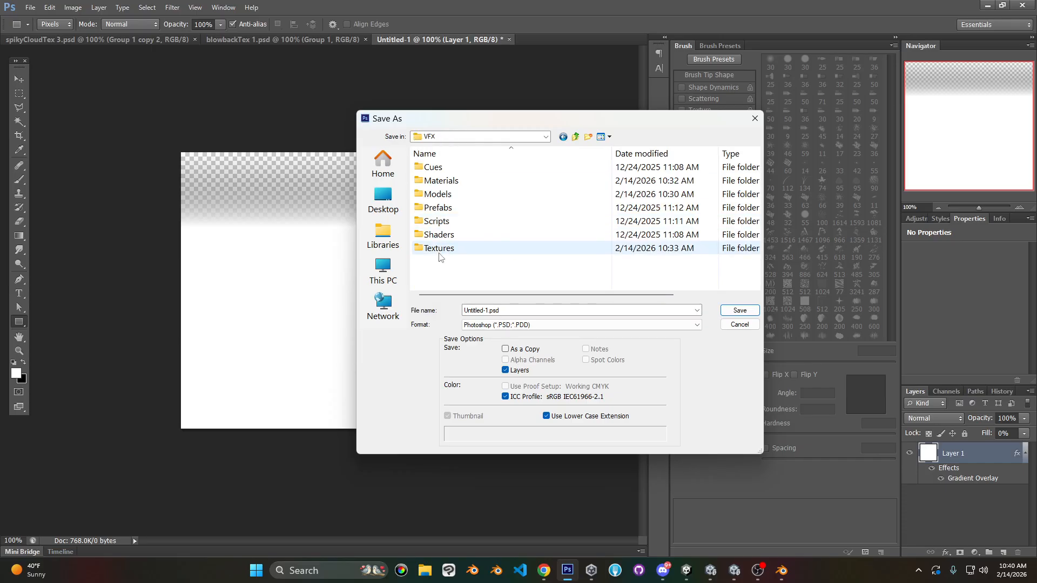
double_click(440, 251)
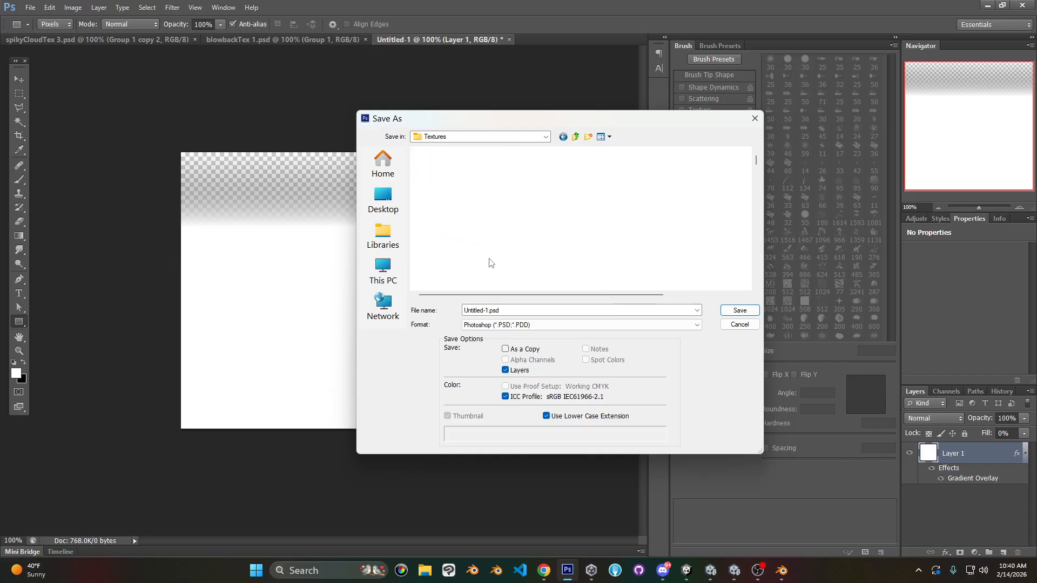
- Name the file gradientMaskVertShortTex 1.psd and save it with Maximize Compatibility on
double_click(482, 312)
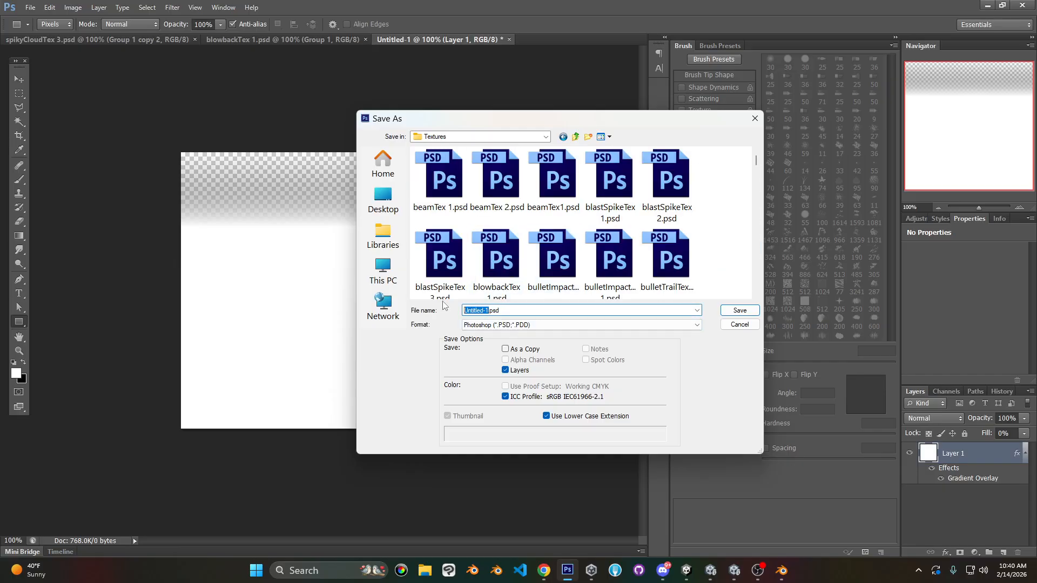
type("gr")
type("adientMaskVertShort1")
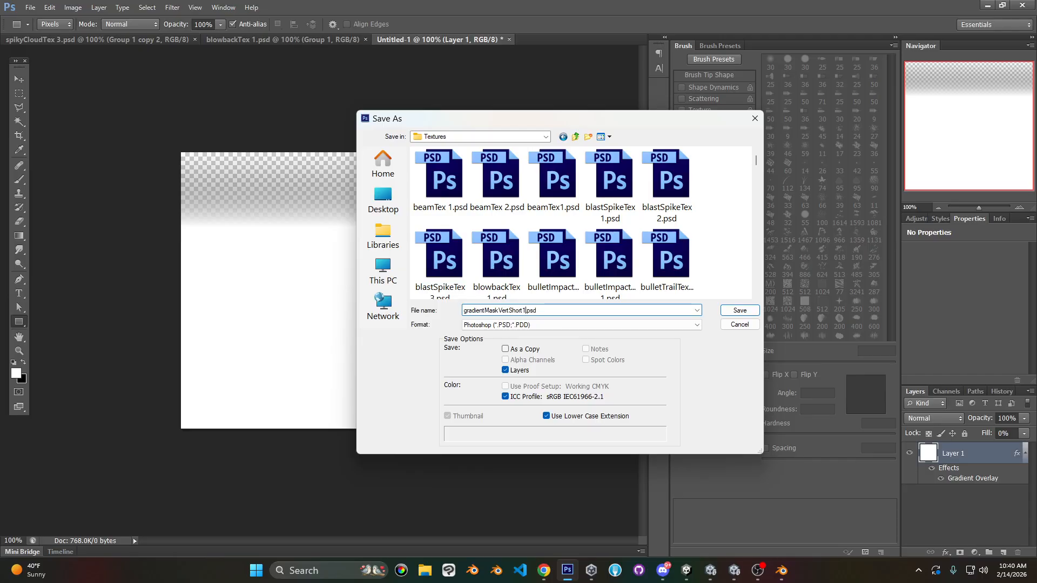
type("e")
key("BackSpace")
type("T")
key("BackSpace")
key("BackSpace")
key("BackSpace")
left_click(738, 310)
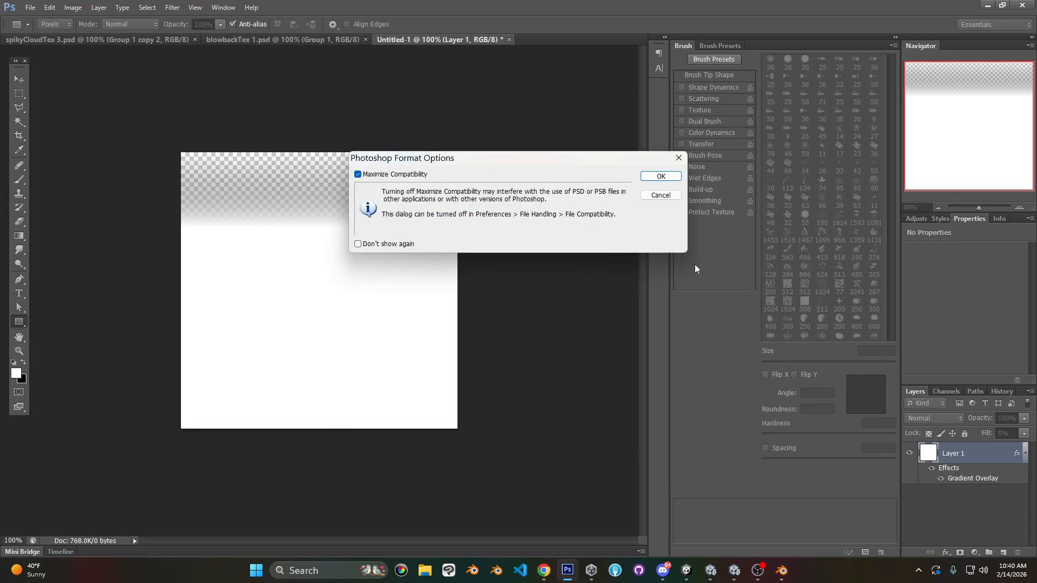
left_click(662, 174)
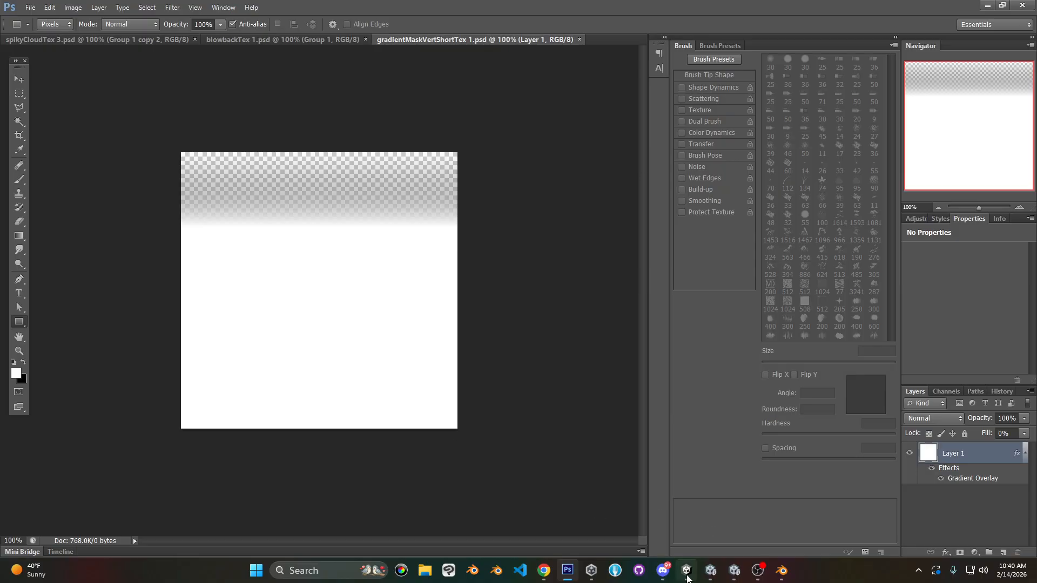
- Check Layer 1's fill opacity and its Gradient Overlay settings
mouse_move(686, 578)
left_click(1023, 434)
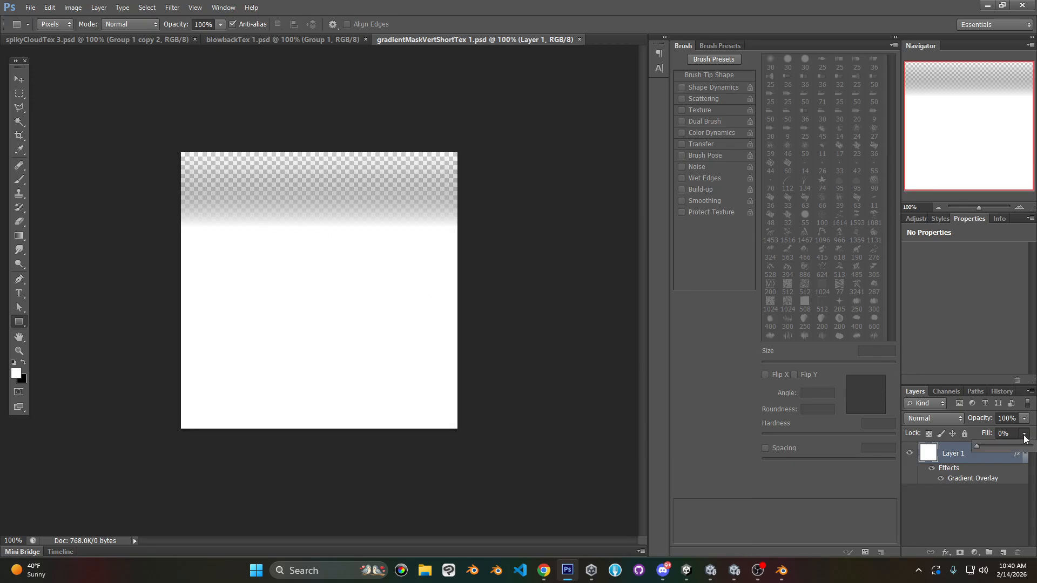
left_click_drag(1006, 442, 759, 434)
double_click(975, 479)
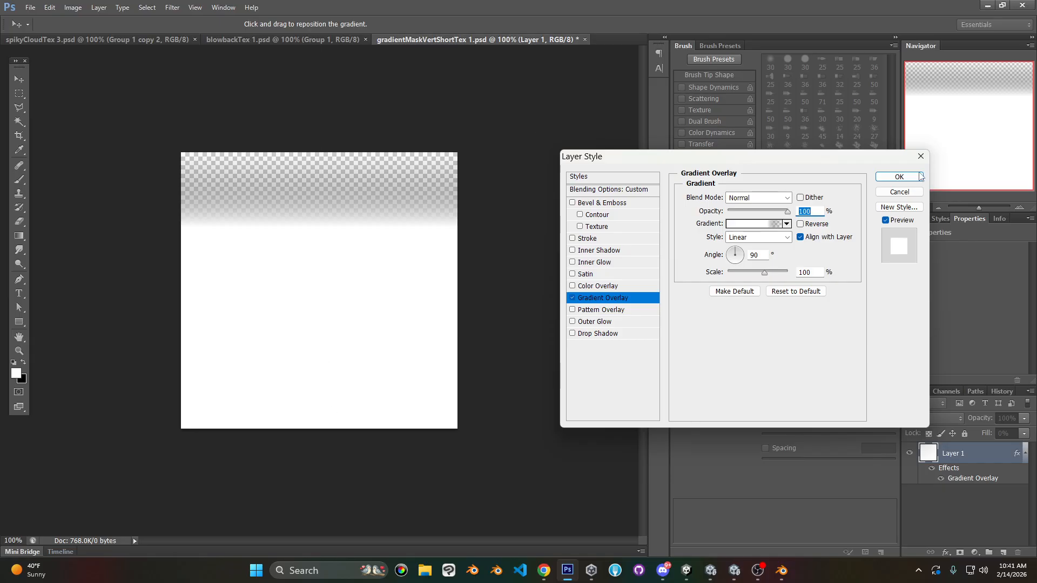
left_click(899, 177)
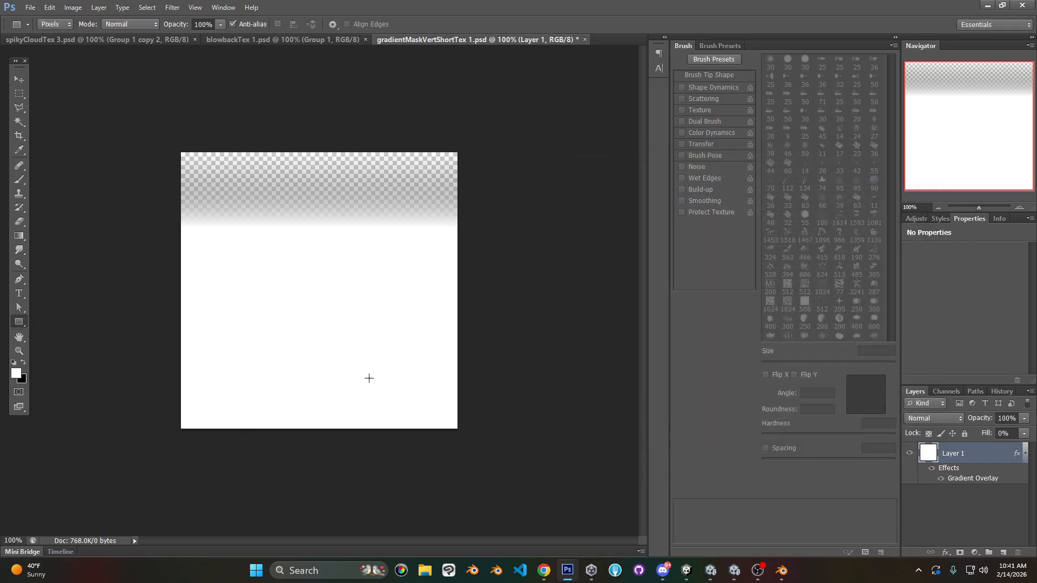
- In blowbackTex 1, try moving the artwork upward, undo the move, and return to the gradient mask document
left_click(250, 40)
left_click(19, 79)
left_click_drag(302, 370, 304, 147)
key("ctrl+z")
left_click(477, 39)
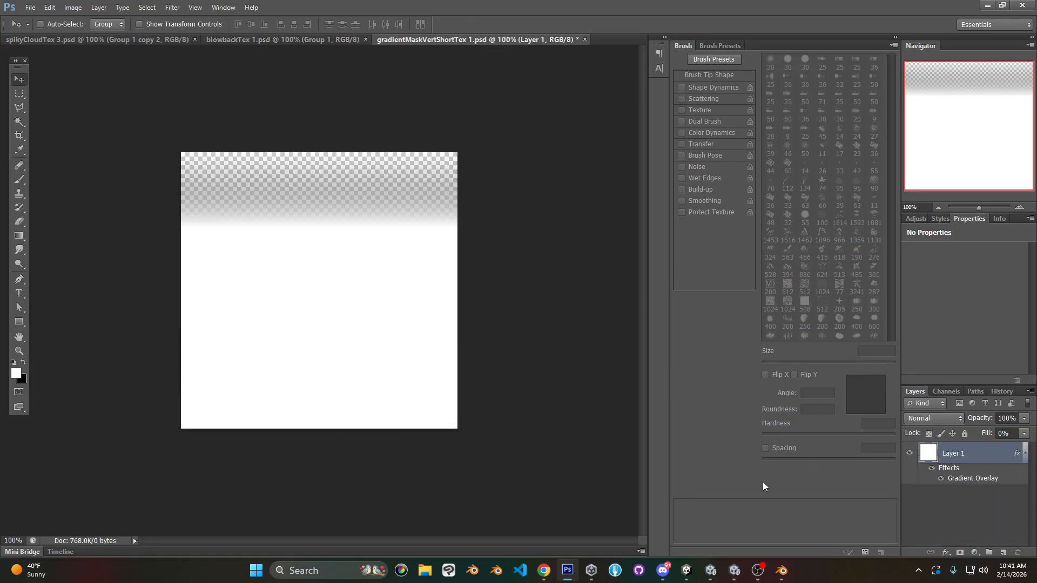
- Switch to Unity's VFX Examples project and assign gradientMaskVertShortTex 1 as the blowback mesh material's MaskTex
left_click(686, 570)
left_click(710, 570)
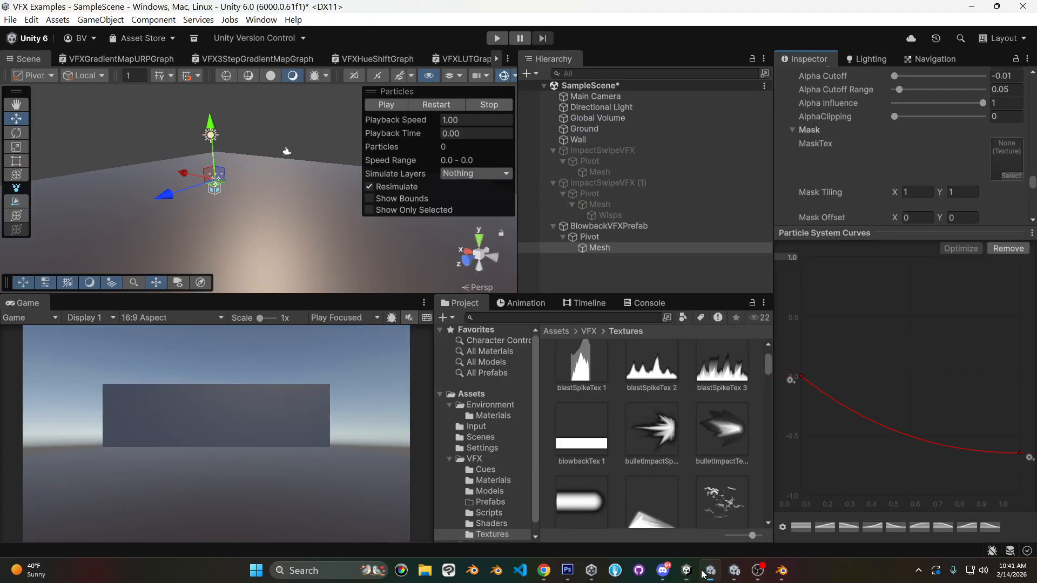
scroll(999, 172, "up", 5)
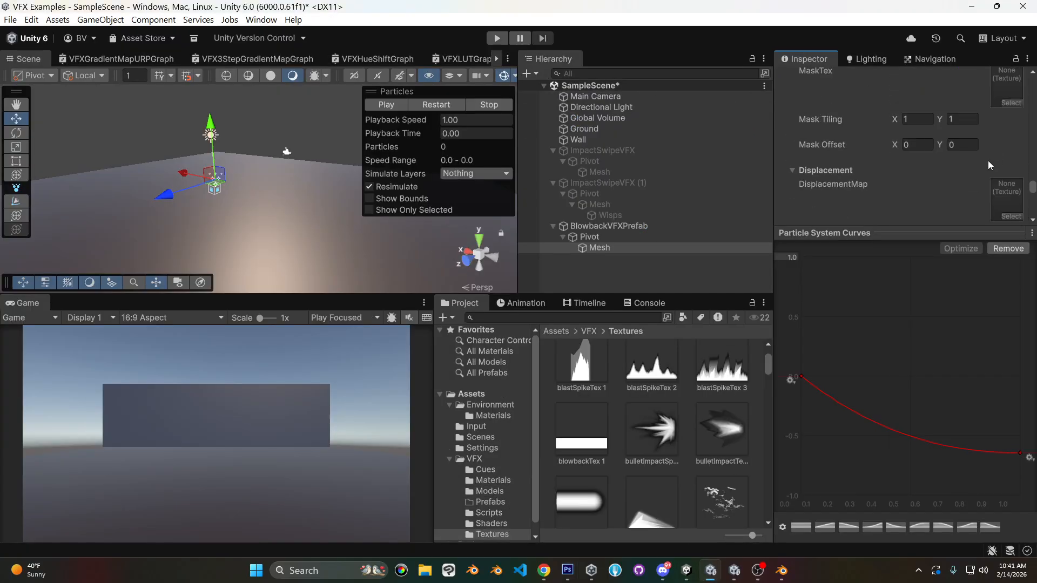
scroll(985, 164, "down", 10)
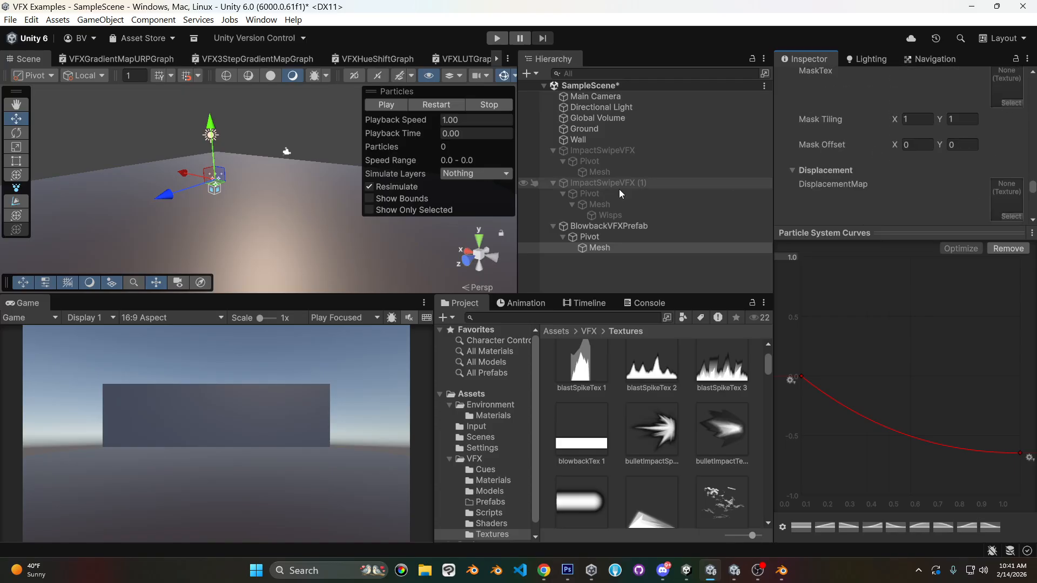
left_click(1011, 104)
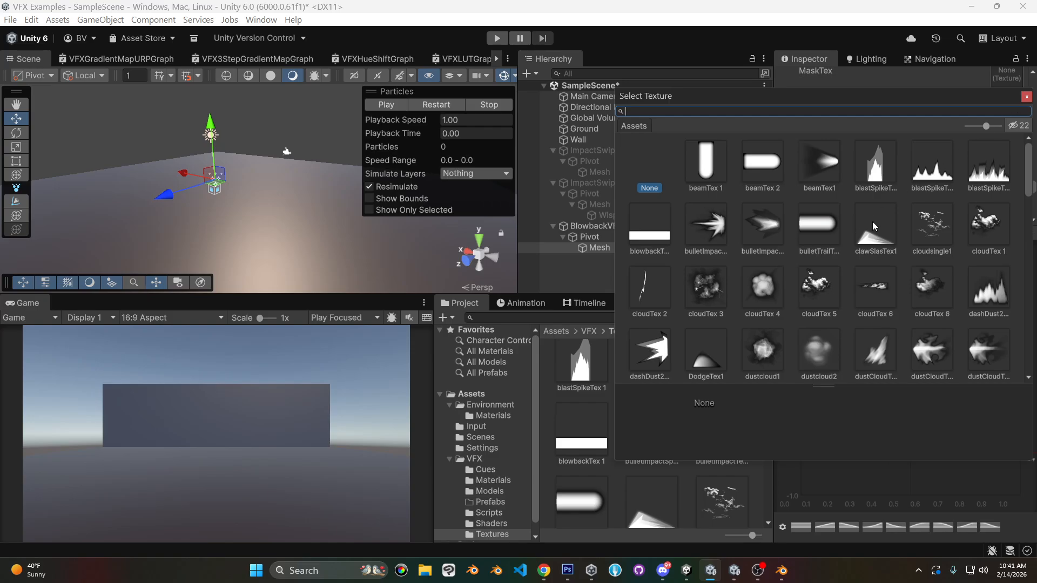
type("vert")
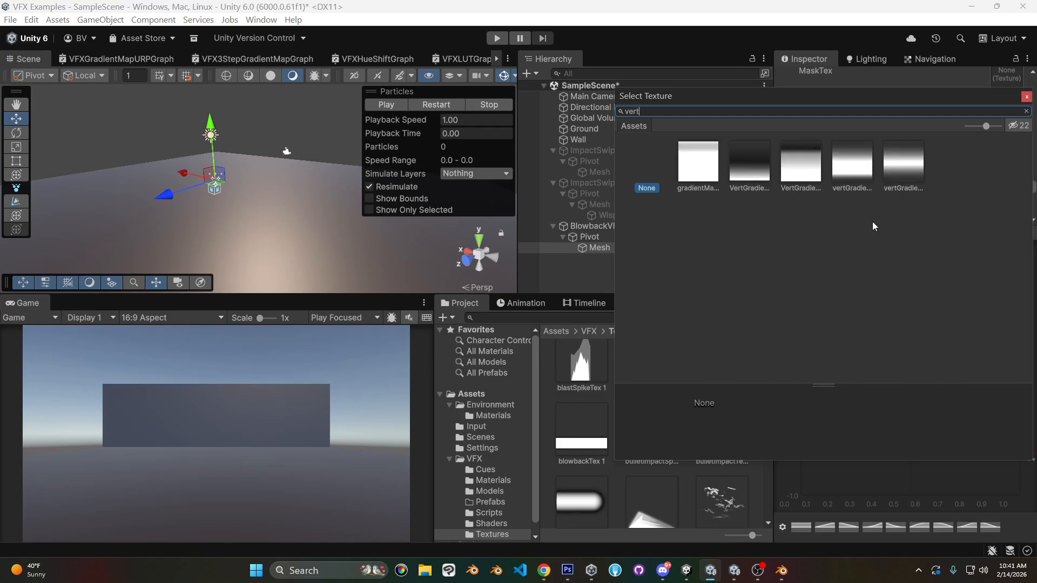
double_click(699, 164)
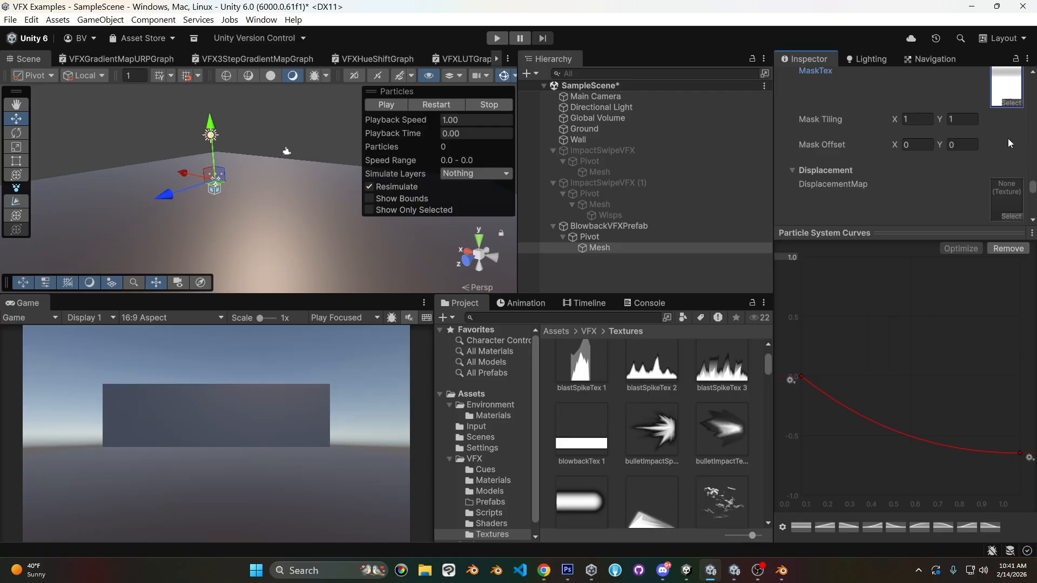
- Locate the gradientMaskVertShortTex 1 asset and enable Alpha Is Transparency and Remove PSD Matte for it
left_click(1008, 81)
left_click(582, 419)
scroll(841, 165, "up", 6)
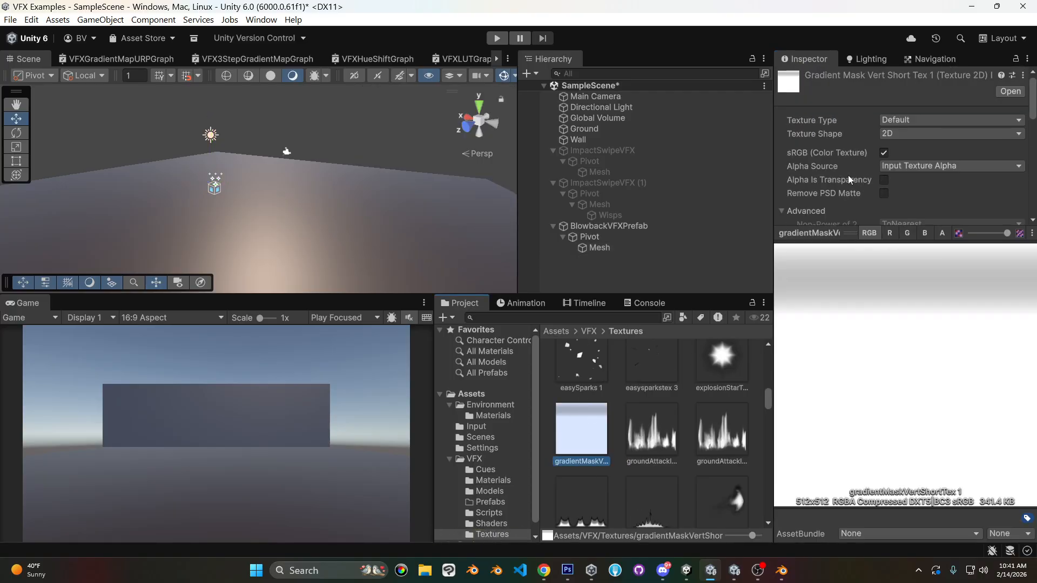
left_click(884, 180)
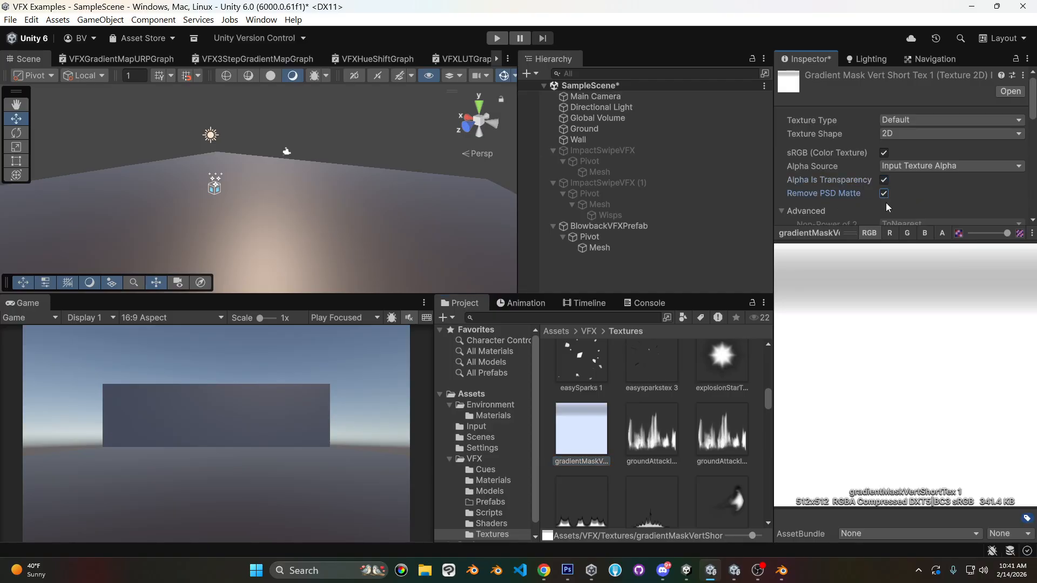
- Set the mask texture's compression to None, Max Size to 512 and Aniso Level to 16, and apply the import settings
scroll(1011, 144, "down", 8)
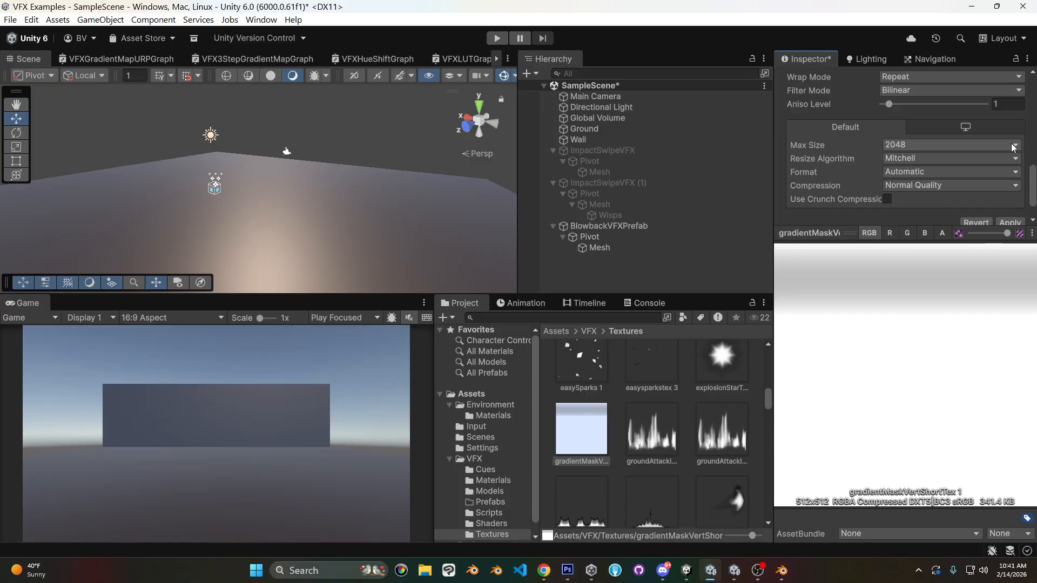
left_click(926, 157)
left_click(928, 172)
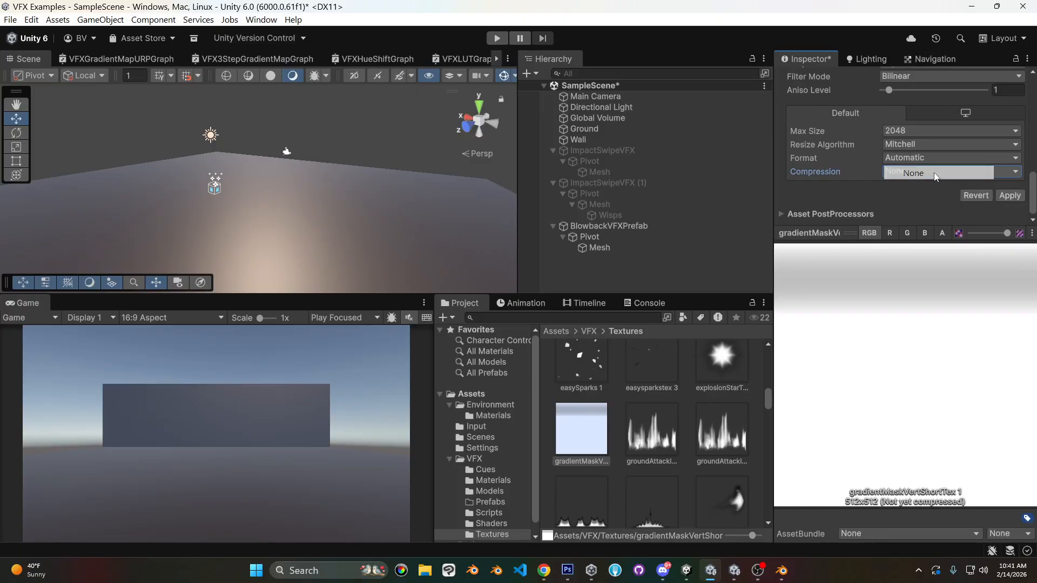
left_click(899, 130)
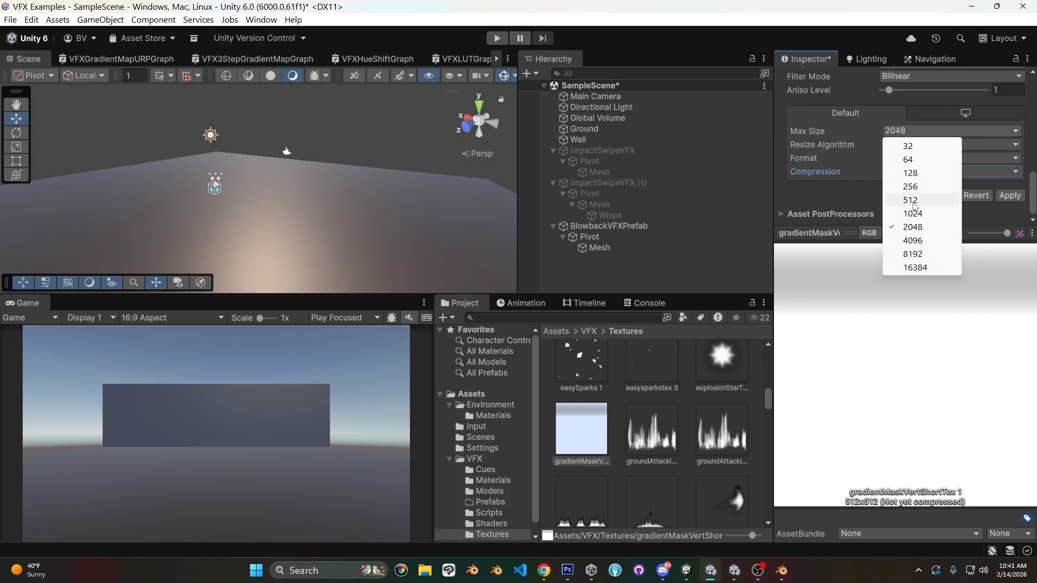
left_click(913, 199)
left_click_drag(893, 88, 986, 89)
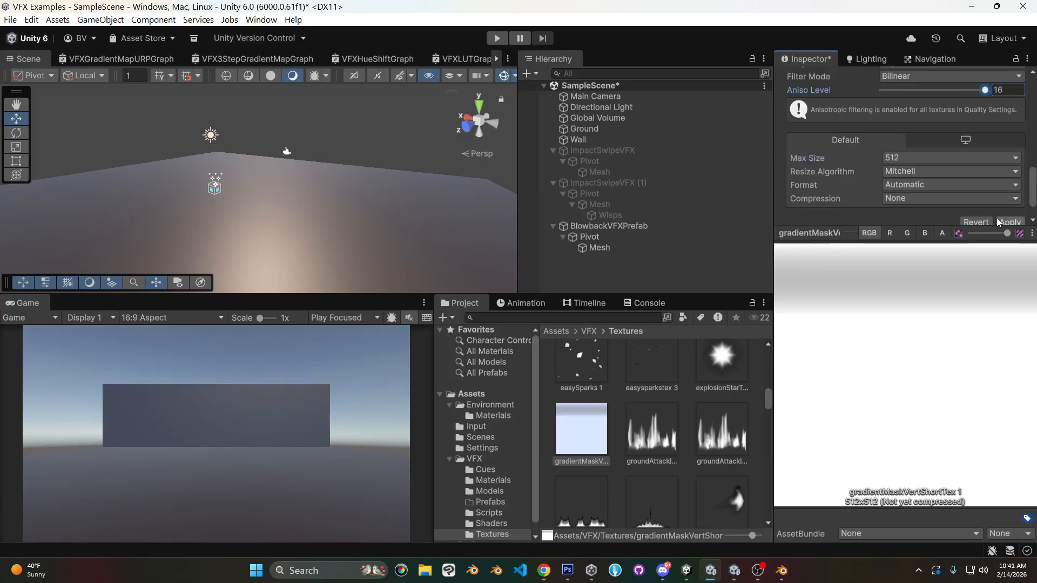
left_click(1003, 220)
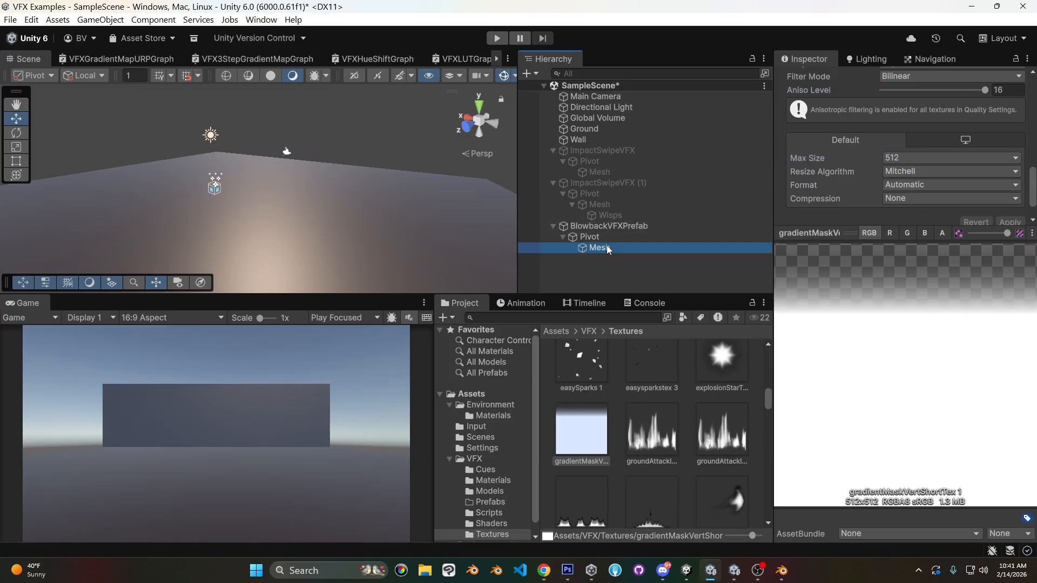
- Select the blowback's Mesh particle system and scrub its playback time to 0.39 to preview the masked ring
left_click(607, 246)
scroll(890, 143, "down", 10)
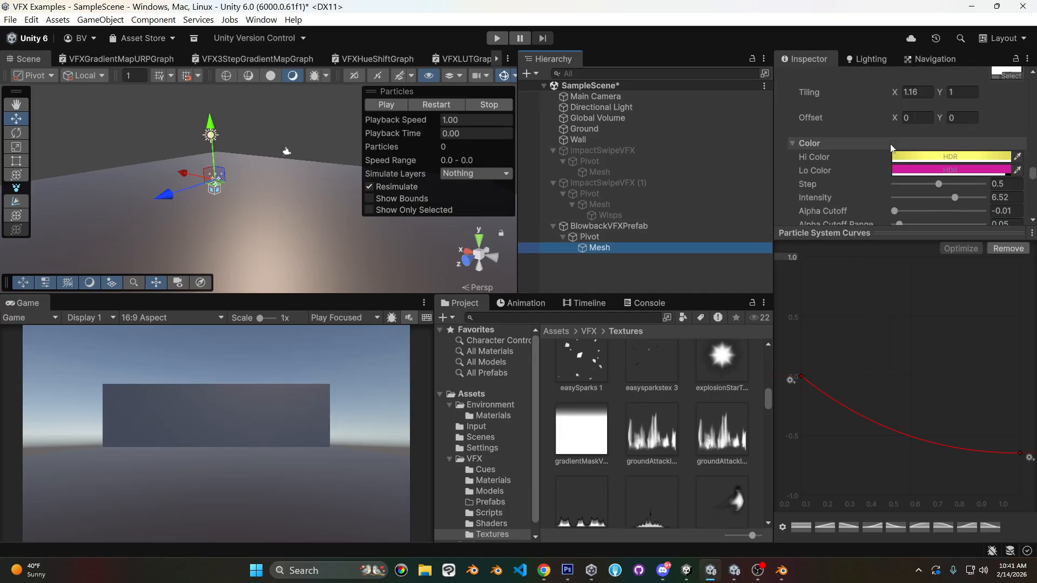
scroll(889, 144, "down", 5)
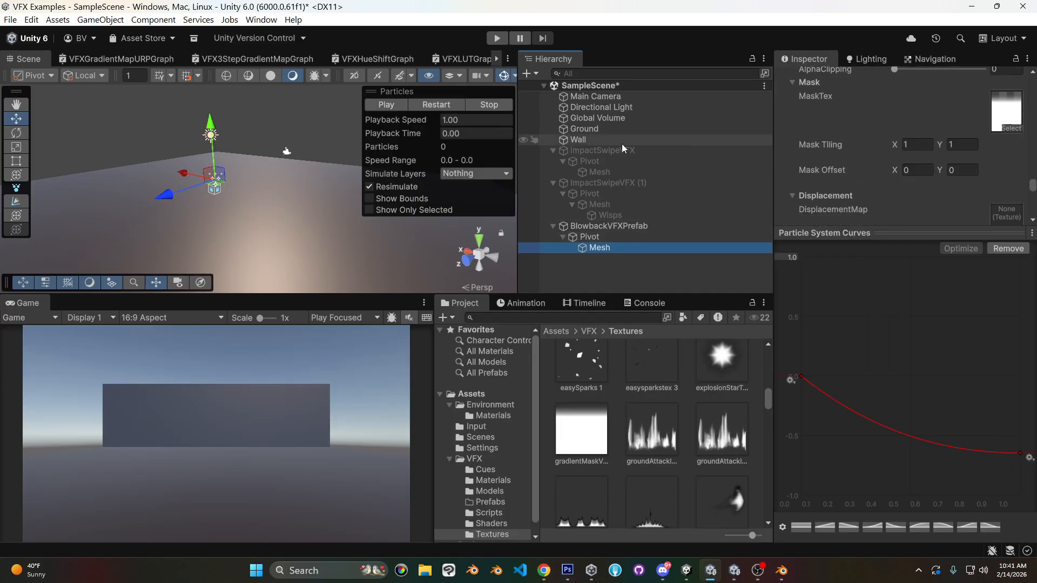
left_click_drag(385, 135, 562, 135)
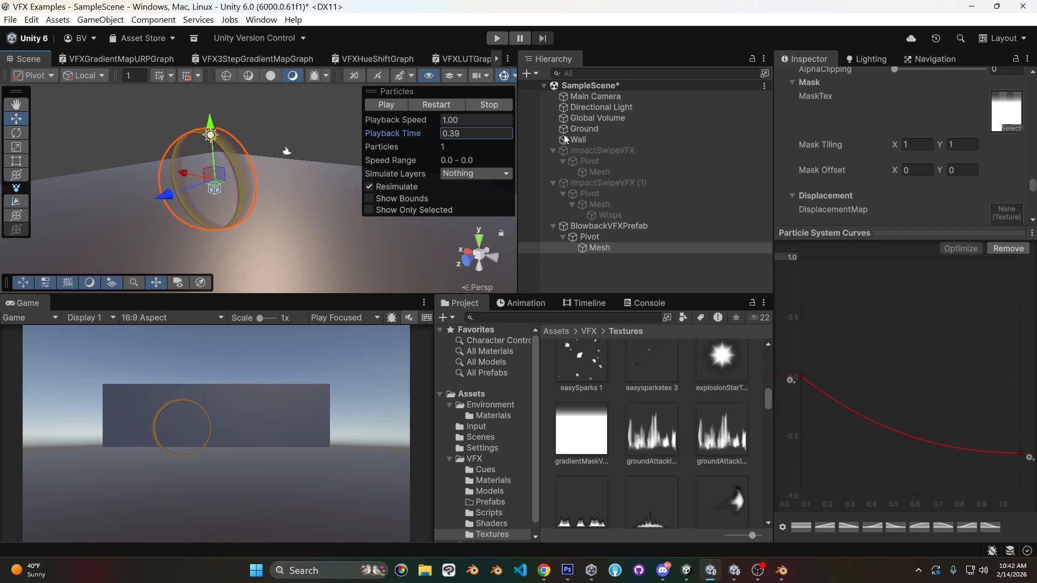
- Try a brighter yellow for the blowback material's Hi Color and preview the ring at playback time 0.35
left_click_drag(892, 230, 894, 277)
scroll(897, 209, "up", 6)
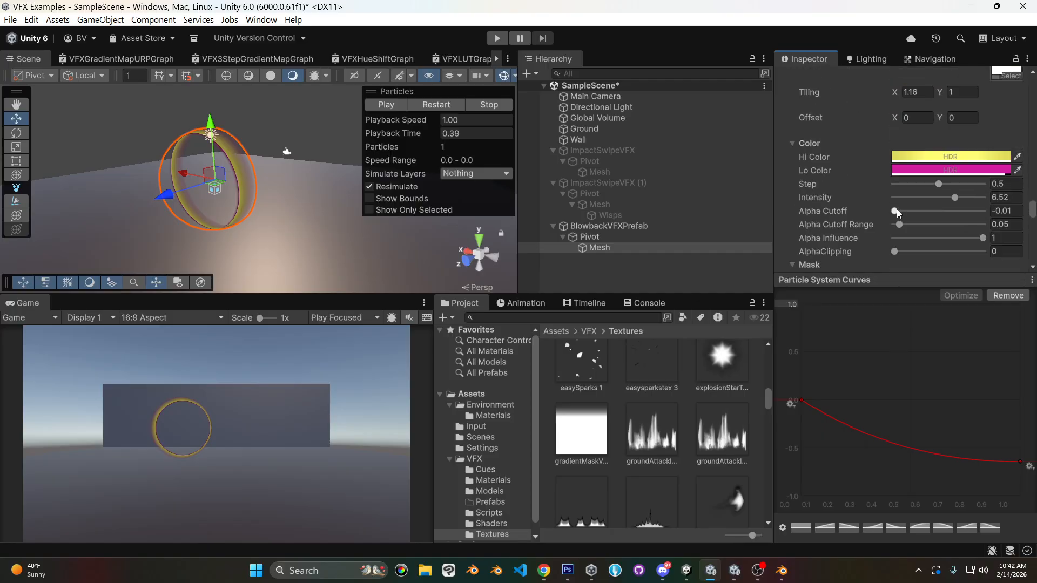
left_click(942, 156)
mouse_move(979, 142)
left_mouse_down()
mouse_move(979, 124)
mouse_move(922, 112)
mouse_move(975, 112)
left_mouse_up()
left_click(1026, 47)
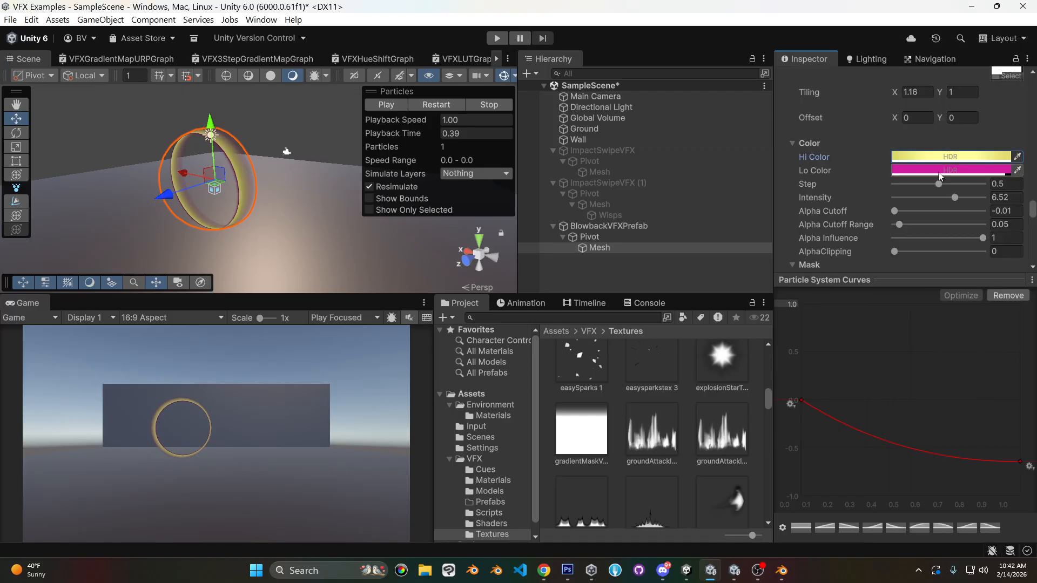
left_click_drag(399, 131, 372, 129)
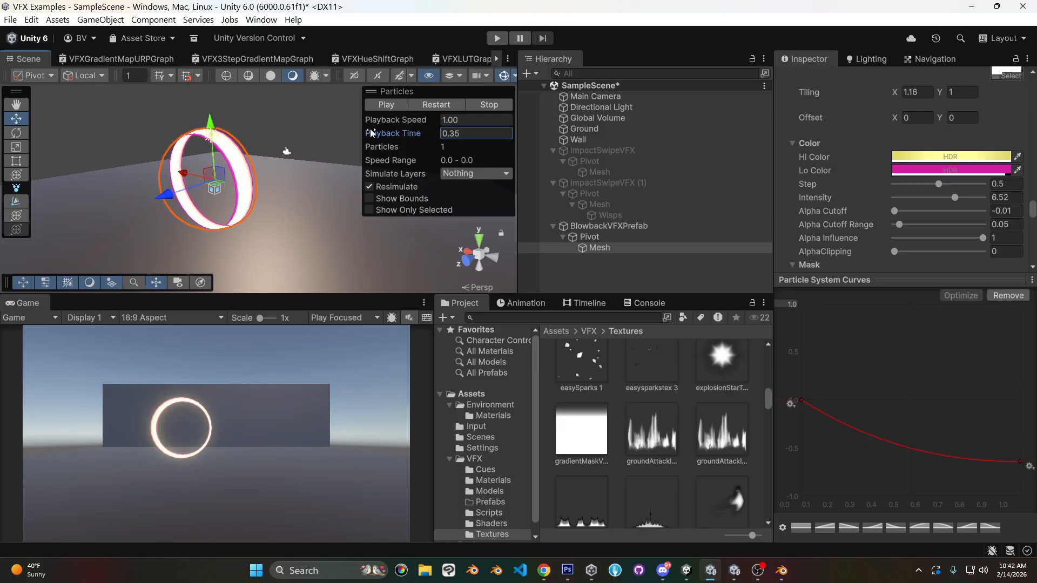
scroll(935, 170, "up", 5)
scroll(936, 187, "down", 6)
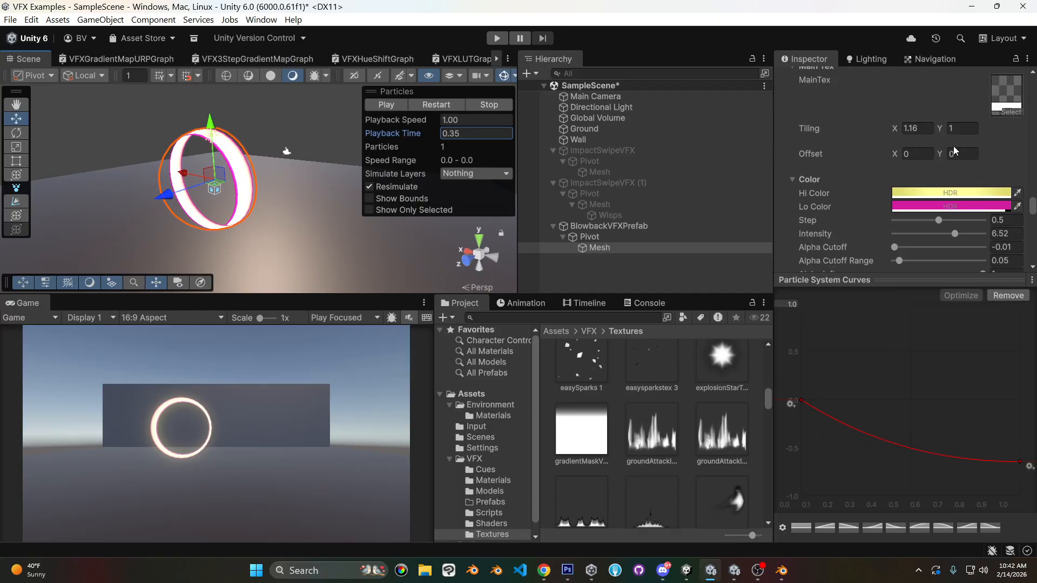
- Change the blowback material's Hi Color to a neutral RGB 191, 191, 191 with HDR intensity 0
left_click(935, 193)
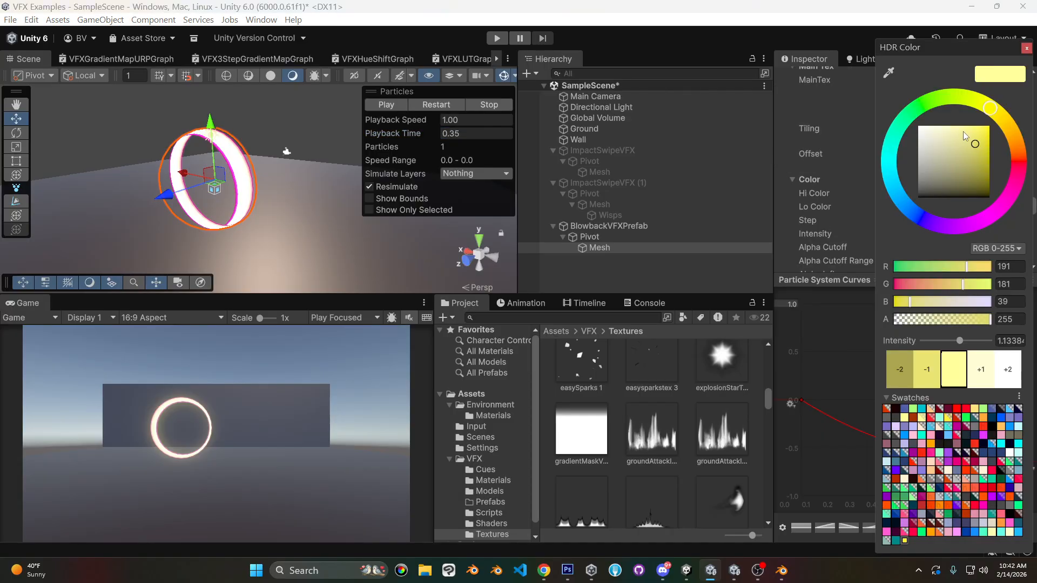
left_click_drag(964, 134, 922, 124)
left_click(1029, 51)
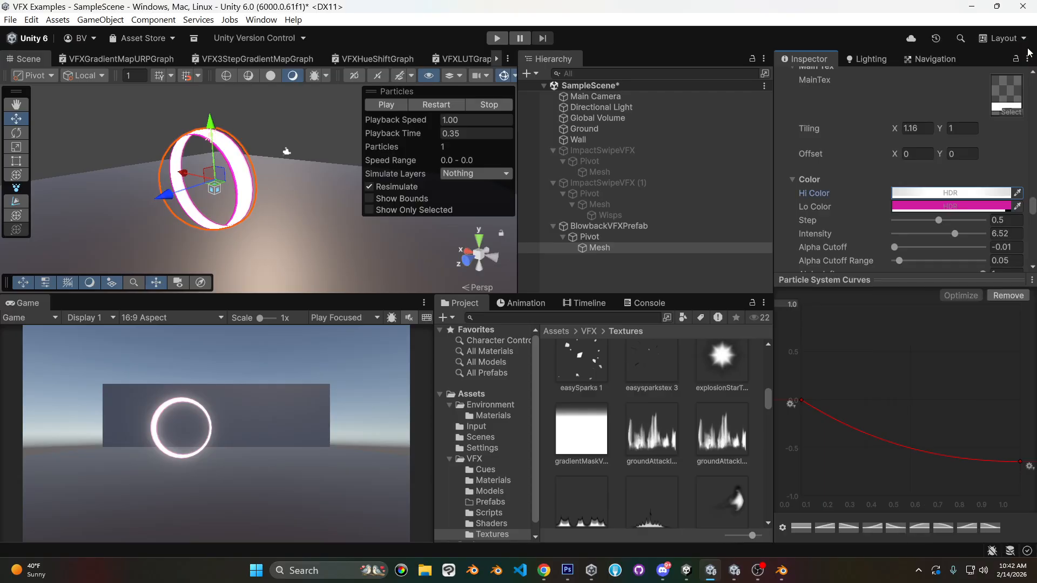
left_click(950, 193)
left_click(1010, 340)
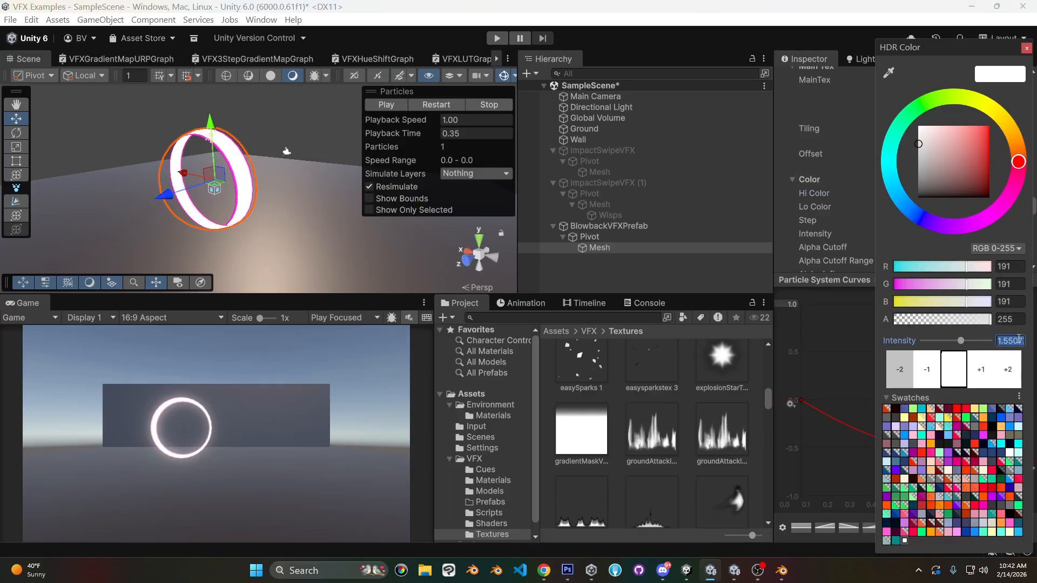
type("0")
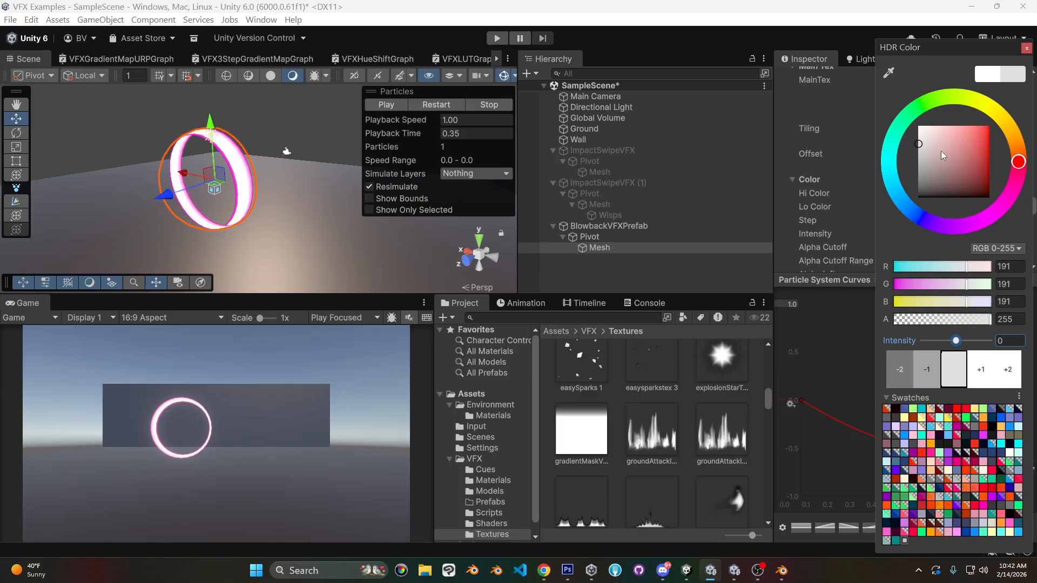
left_click(1026, 48)
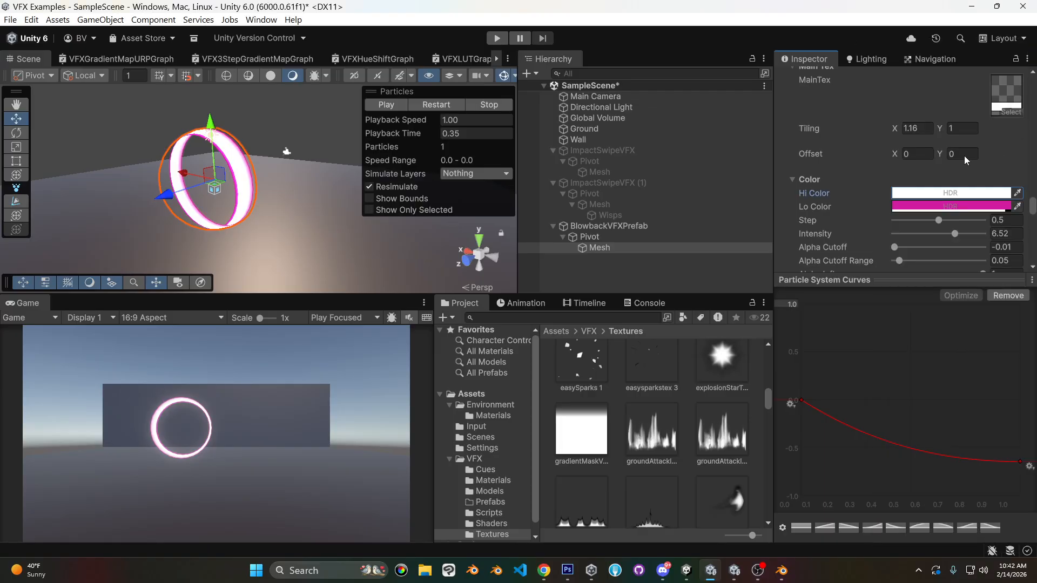
- Change the material's Lo Color to white, RGB 255, 255, 255, and raise its alpha to full
left_click(914, 206)
left_click_drag(949, 155, 913, 122)
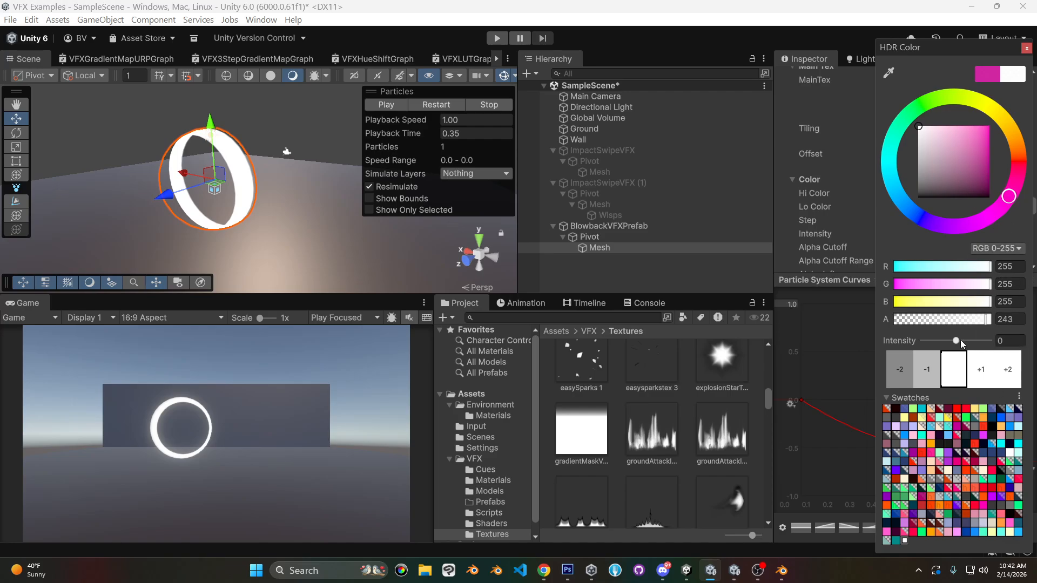
left_click(1025, 49)
left_click(961, 209)
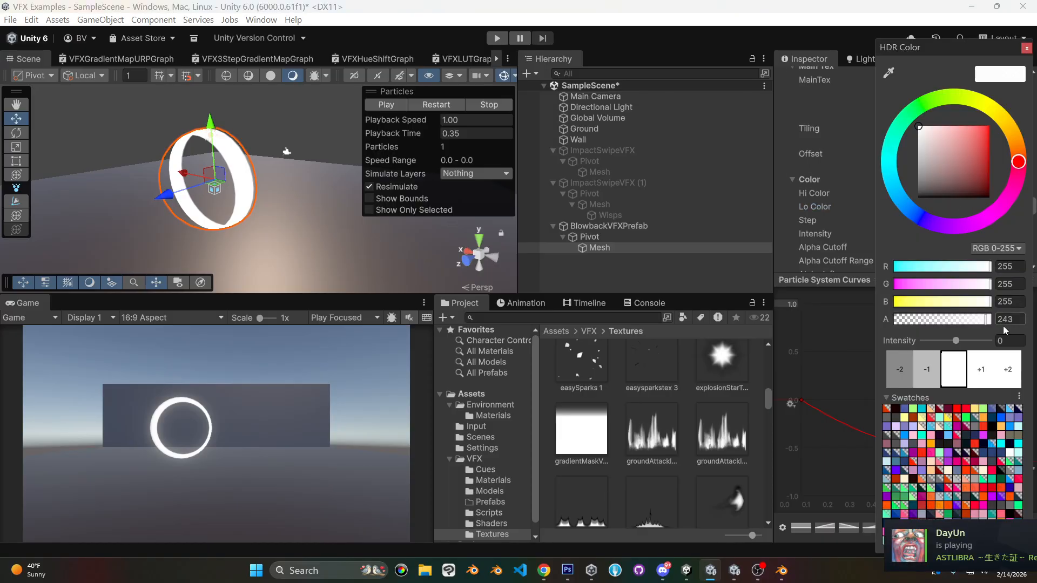
left_click_drag(986, 324, 992, 319)
left_click(1026, 49)
- Set the MainTex X tiling to 1
scroll(986, 151, "up", 3)
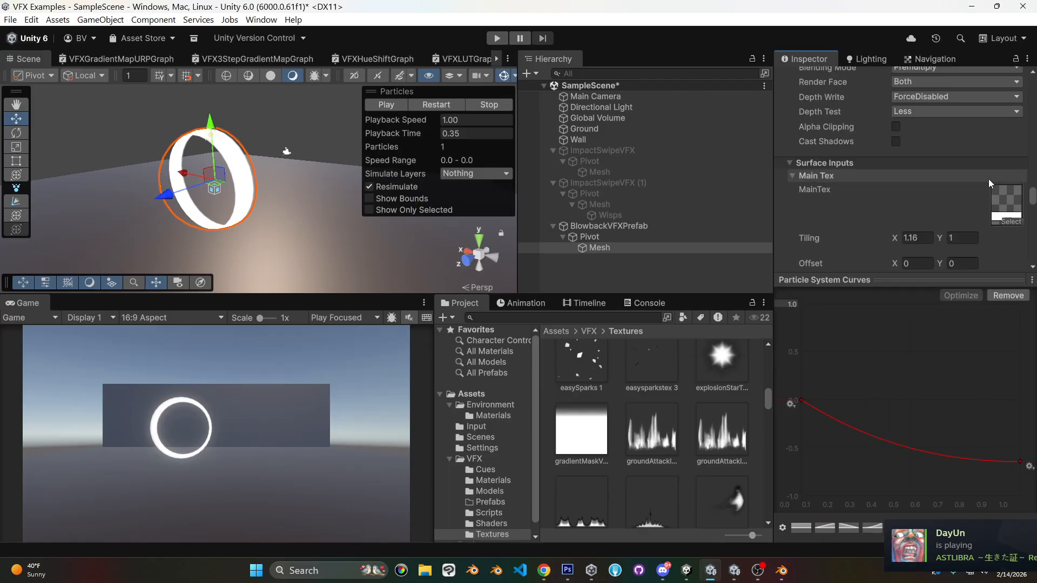
left_click(920, 237)
type("1")
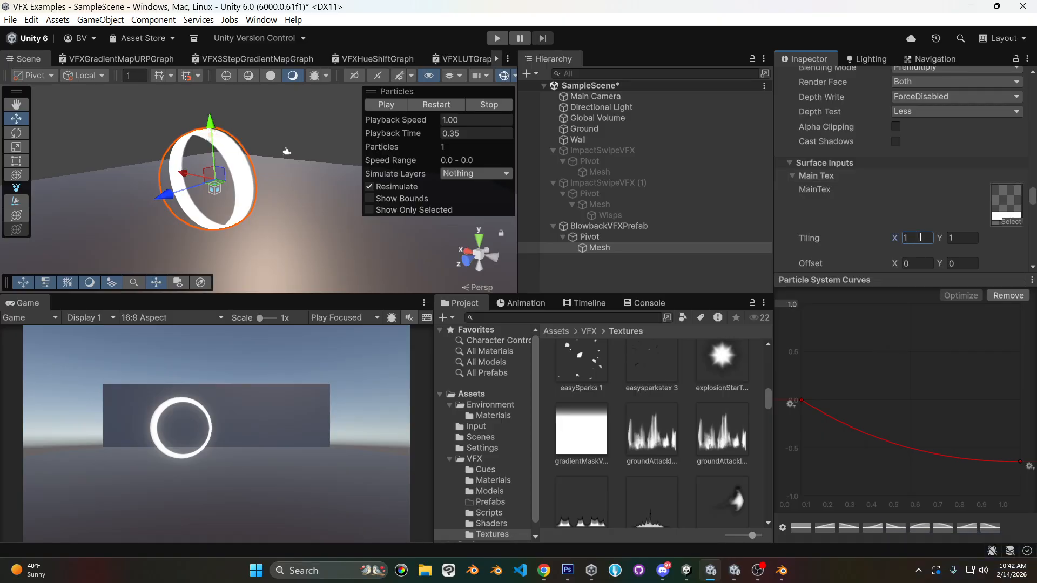
- Move the white colour key and opaque alpha key of the Color over Lifetime gradient to about 18.5%, and scrub the playback
scroll(905, 239, "up", 3)
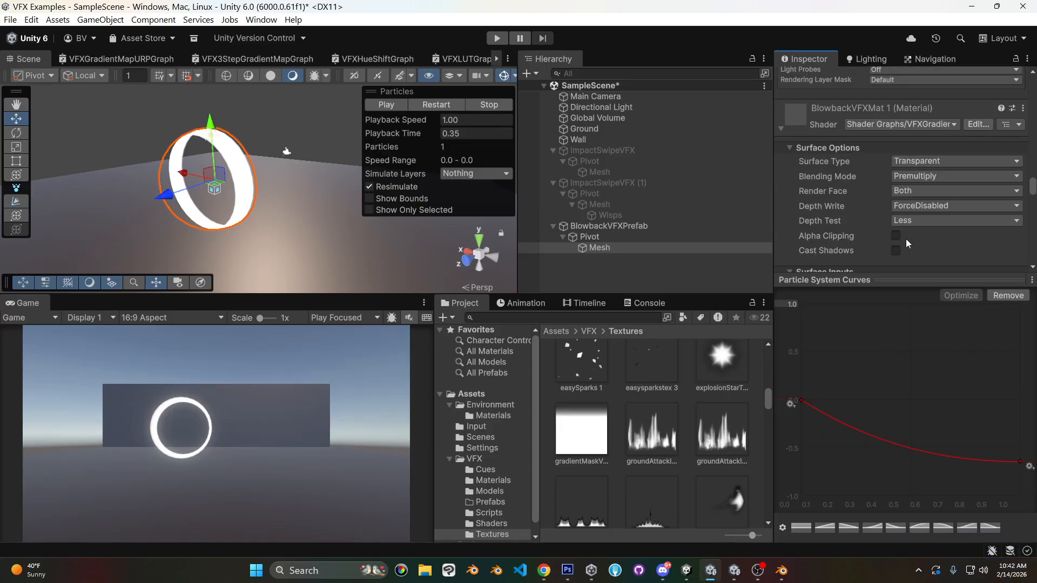
scroll(853, 198, "up", 5)
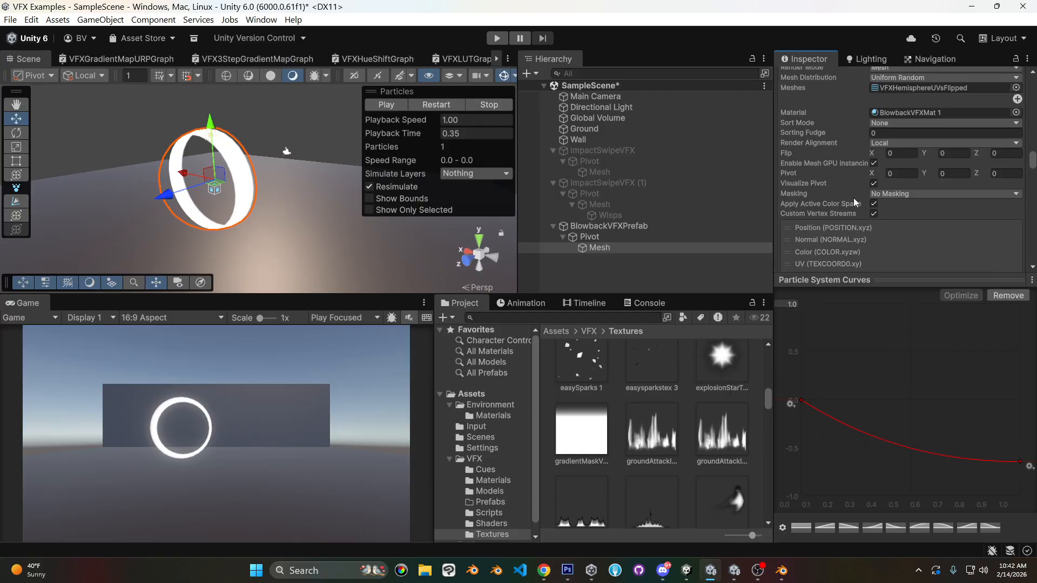
scroll(852, 185, "up", 3)
scroll(852, 187, "up", 3)
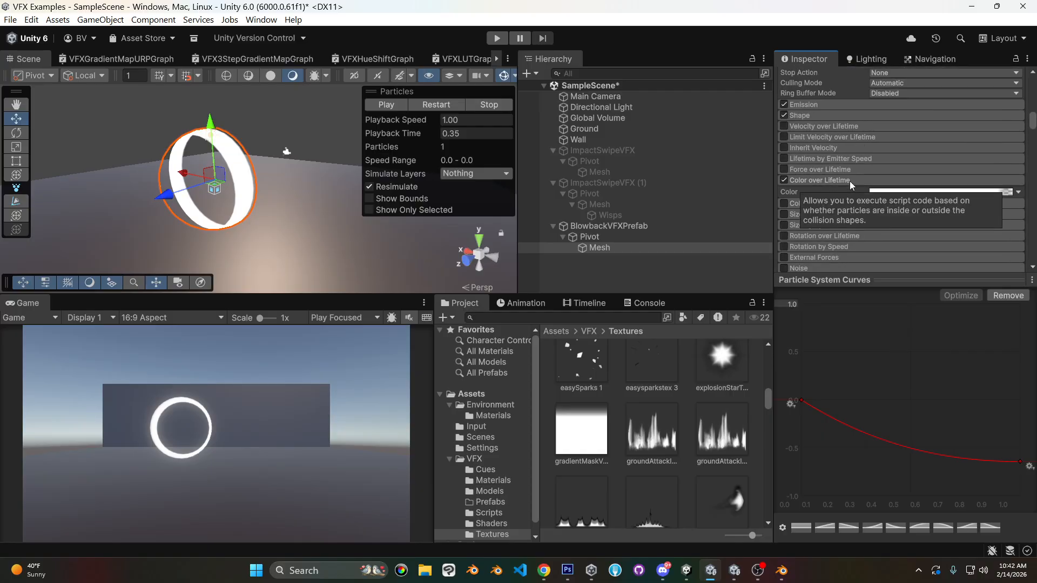
left_click(916, 190)
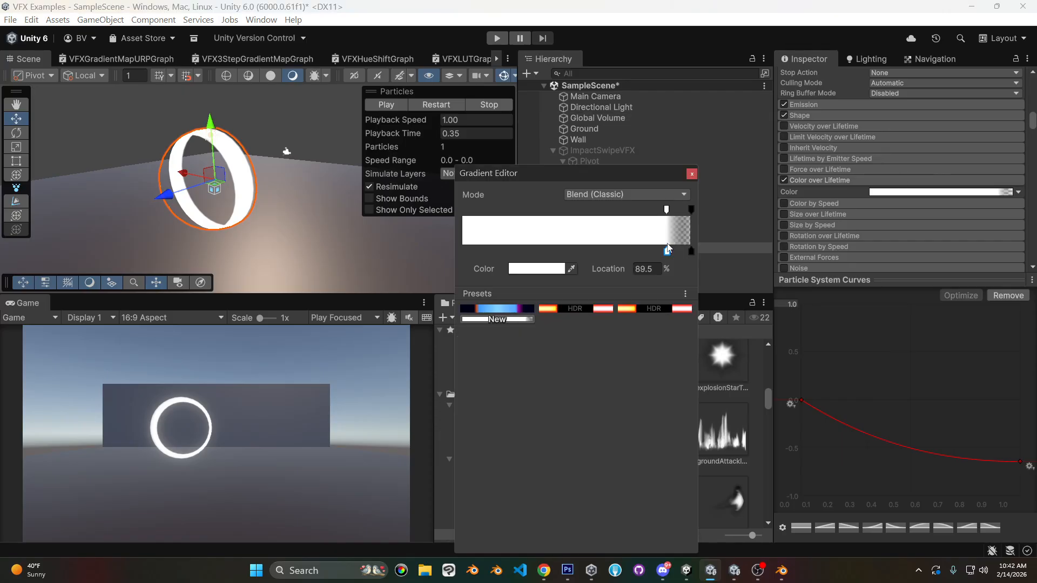
left_click_drag(668, 256, 506, 256)
left_click_drag(667, 212, 506, 215)
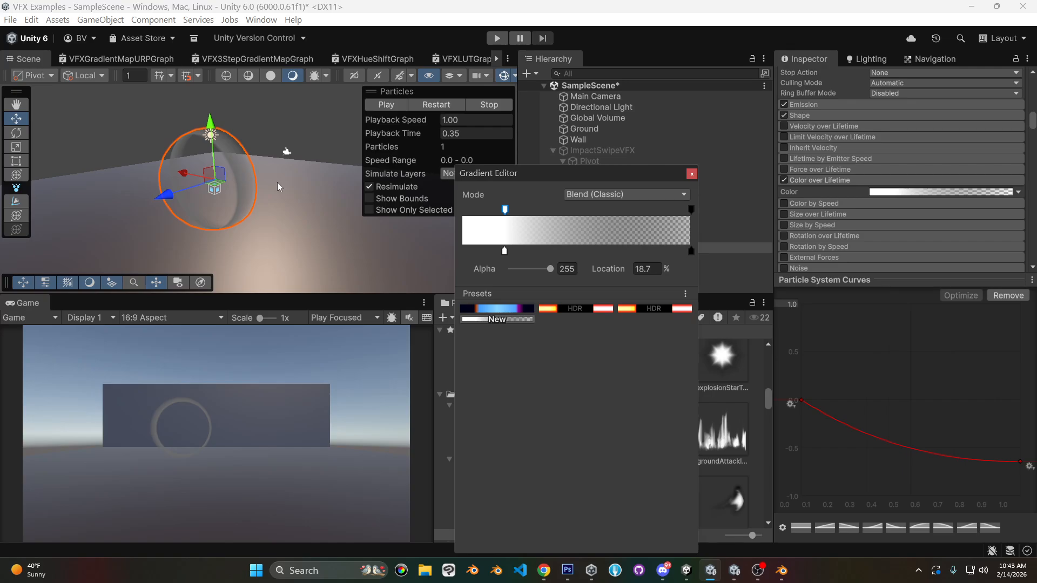
left_click(691, 174)
left_click_drag(409, 134, 465, 145)
- Move the Color over Lifetime gradient's transparent end key earlier and replay the particle effect
left_click(945, 191)
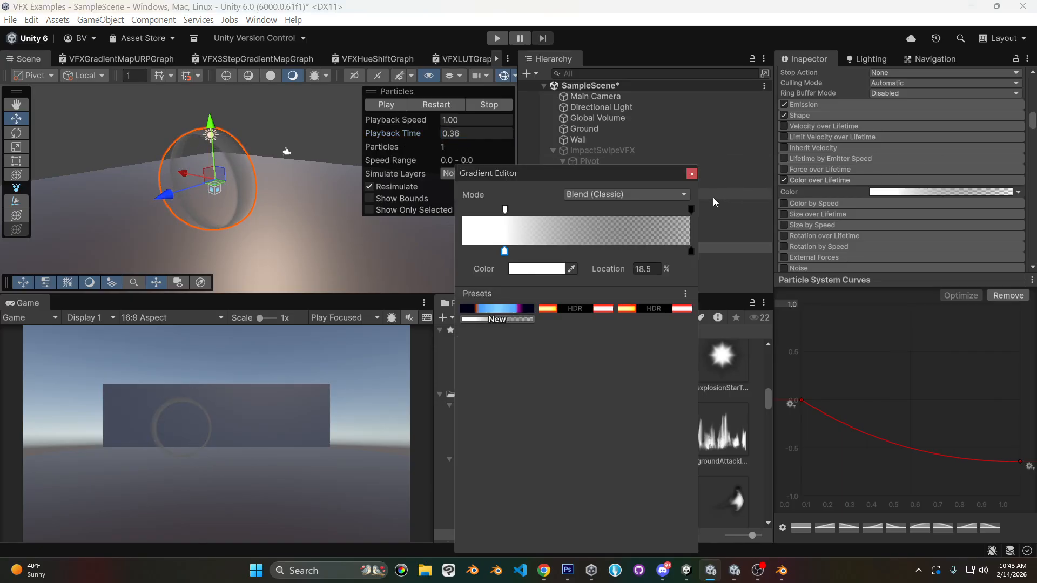
left_click(692, 208)
left_click_drag(691, 209, 651, 212)
left_click(691, 174)
mouse_move(409, 132)
left_mouse_down()
mouse_move(420, 130)
mouse_move(348, 132)
mouse_move(420, 127)
mouse_move(369, 124)
mouse_move(407, 118)
left_mouse_up()
left_click(439, 105)
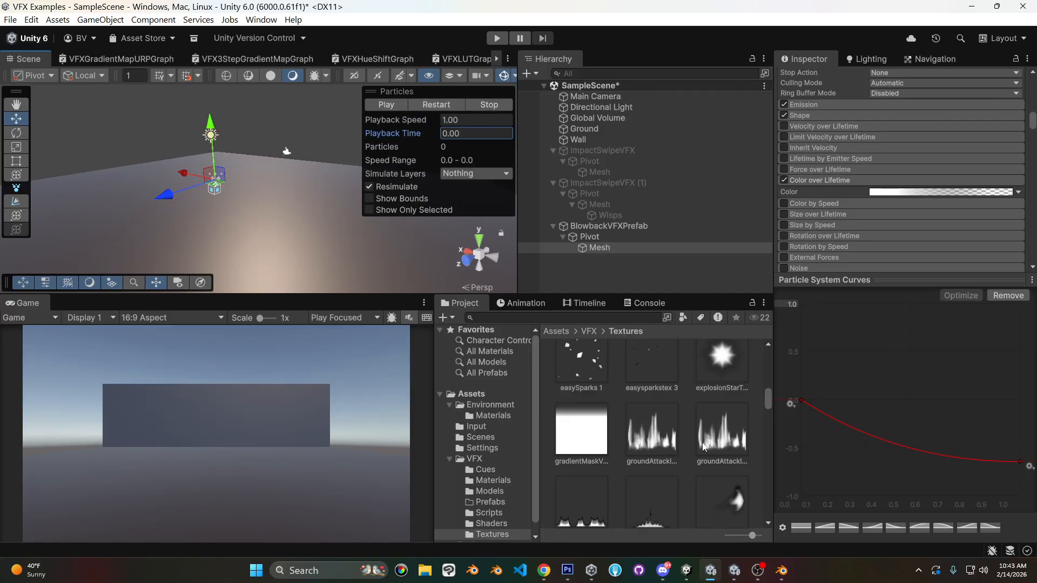
left_click(458, 105)
left_click(438, 104)
- Try Size over Lifetime on the mesh with a curve easing from about 0.7 up to 1, and replay the effect
scroll(897, 153, "down", 2)
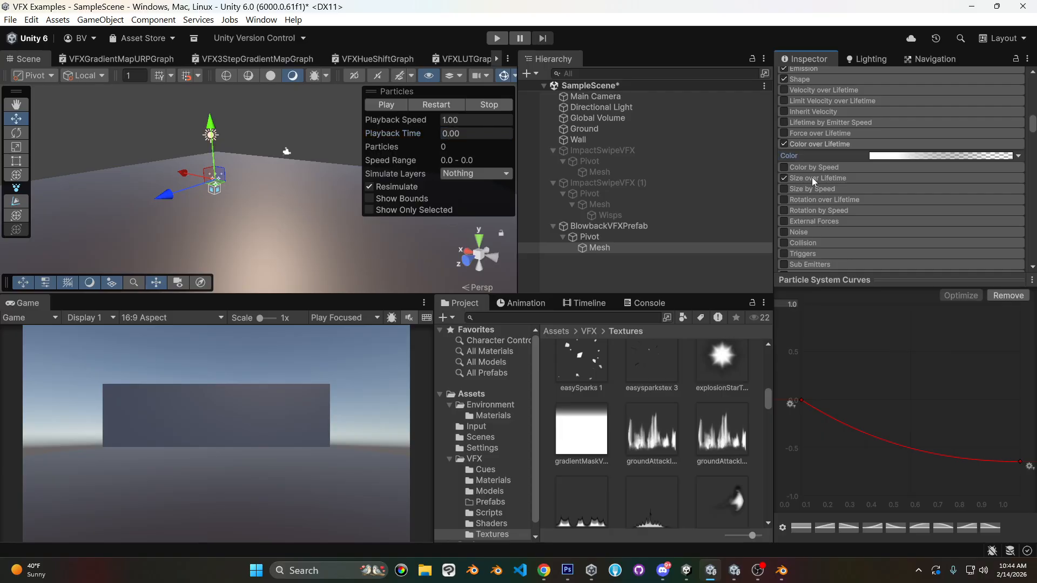
left_click(815, 178)
left_click(909, 201)
left_click_drag(801, 400, 832, 316)
left_click(1019, 304)
left_click_drag(989, 318, 955, 301)
left_click_drag(801, 326, 801, 331)
left_click(422, 105)
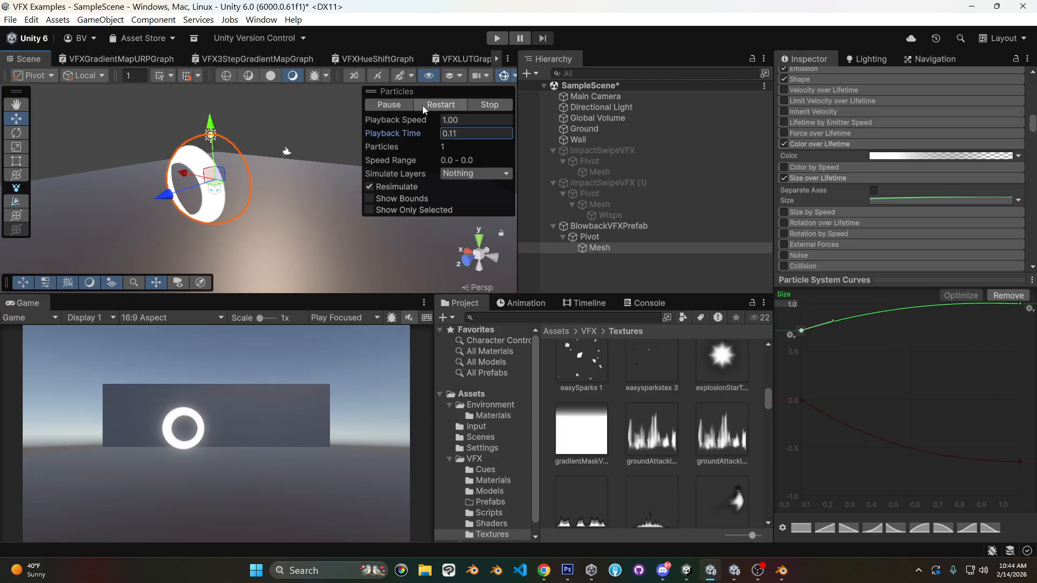
left_click(422, 105)
left_click(422, 105)
left_click(422, 106)
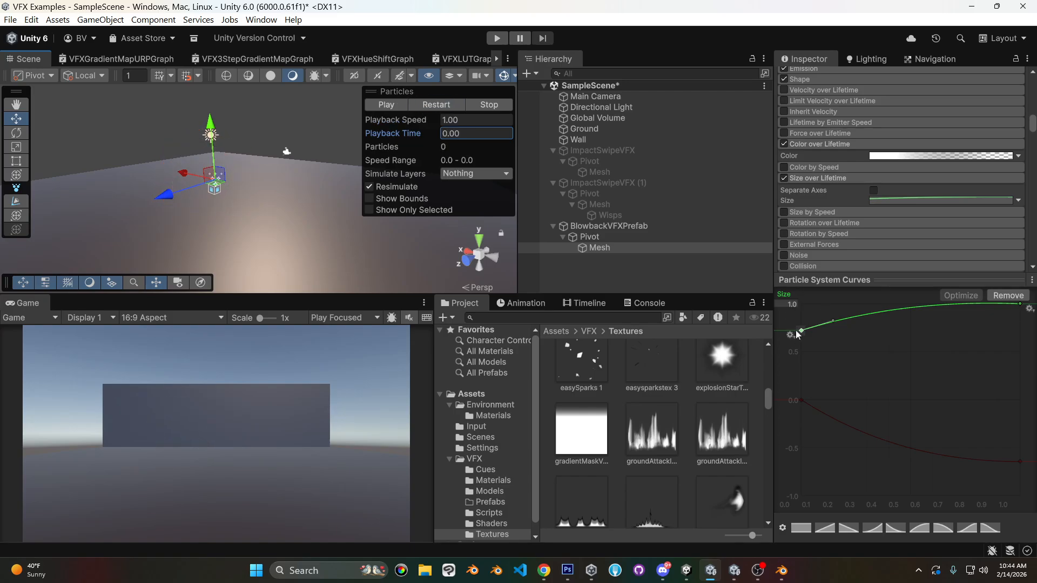
- Lower the starting point of the size curve to about 0.2 and replay the effect repeatedly
left_click_drag(803, 329, 801, 382)
left_click(452, 108)
left_click(453, 109)
left_click(452, 108)
left_click(453, 109)
left_click(452, 108)
left_click(452, 108)
left_click(452, 108)
left_click(453, 109)
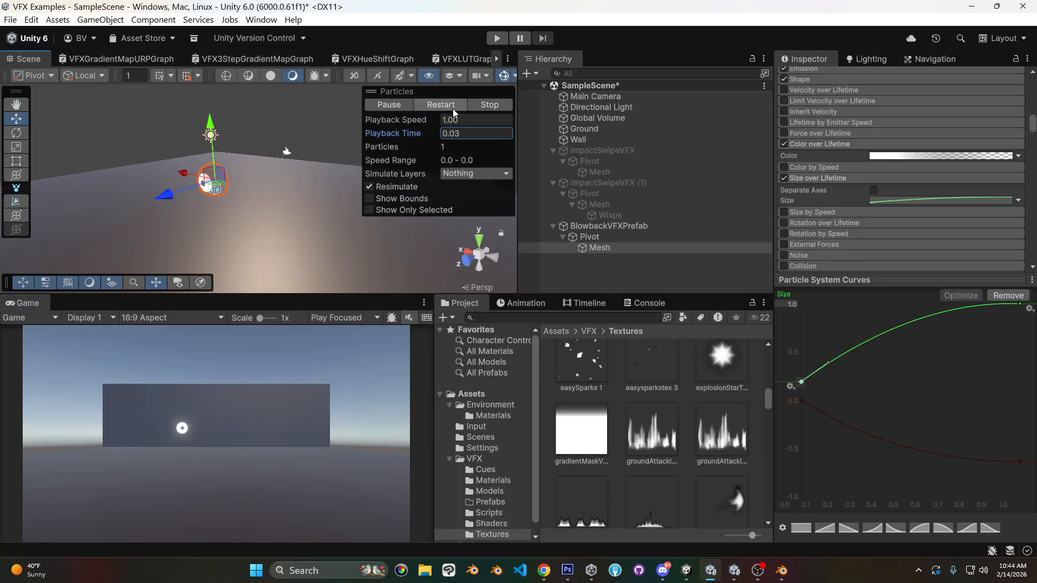
left_click(452, 109)
left_click(453, 108)
left_click(453, 109)
left_click(452, 107)
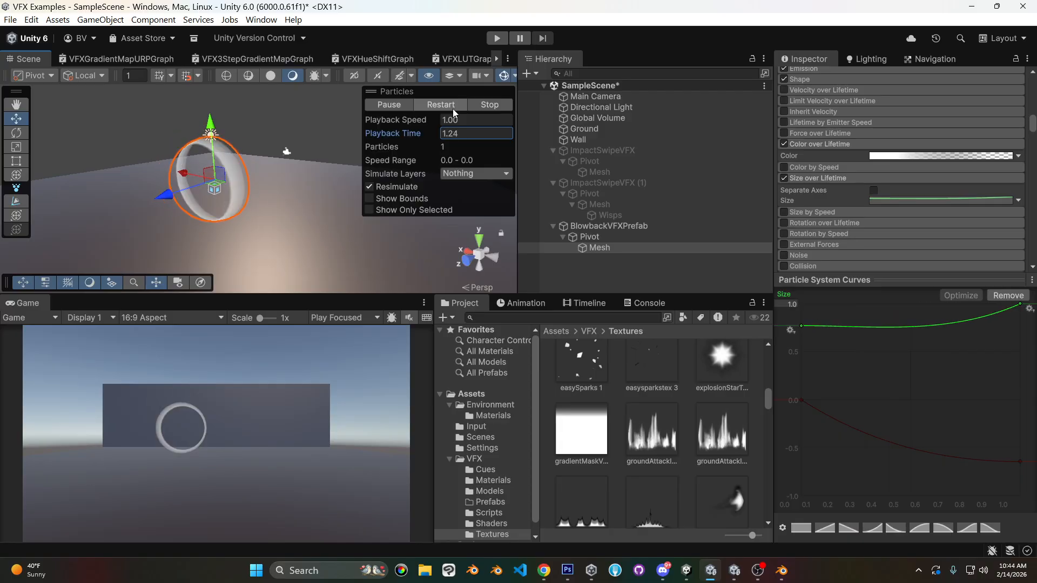
- Undo the Size over Lifetime changes and replay the effect without them
key("ctrl+z")
key("ctrl+z")
left_click(453, 109)
left_click(432, 106)
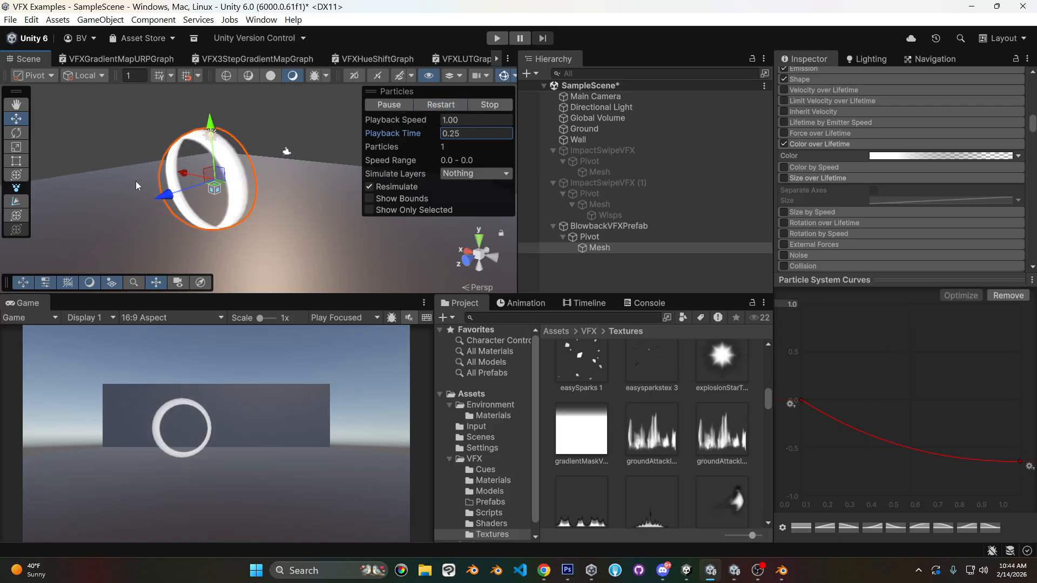
left_click(436, 105)
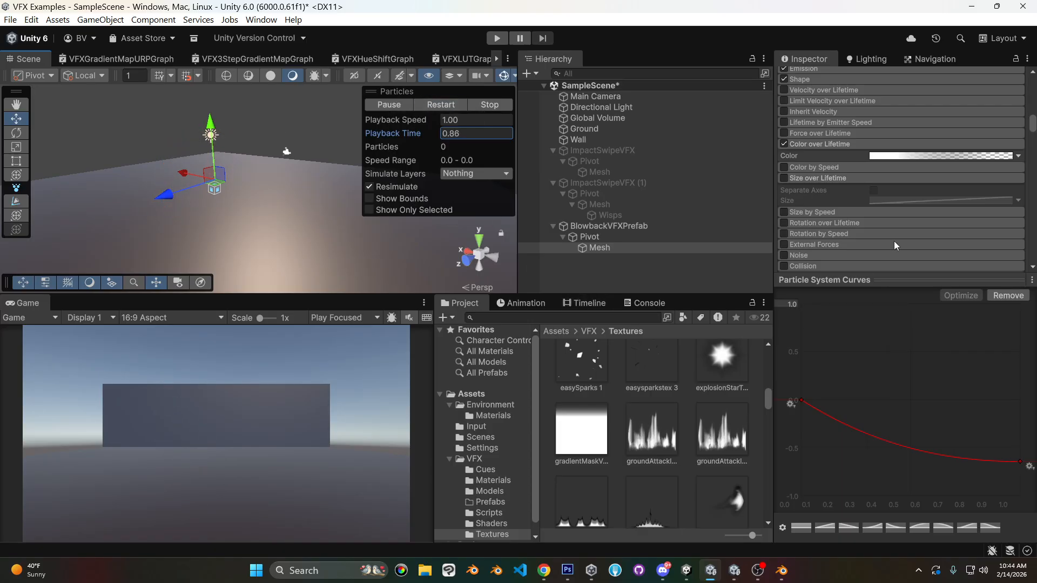
- Switch to blowbackTex 1.psd in Photoshop and clear the whole white band from Layer 1 copy
scroll(888, 256, "down", 10)
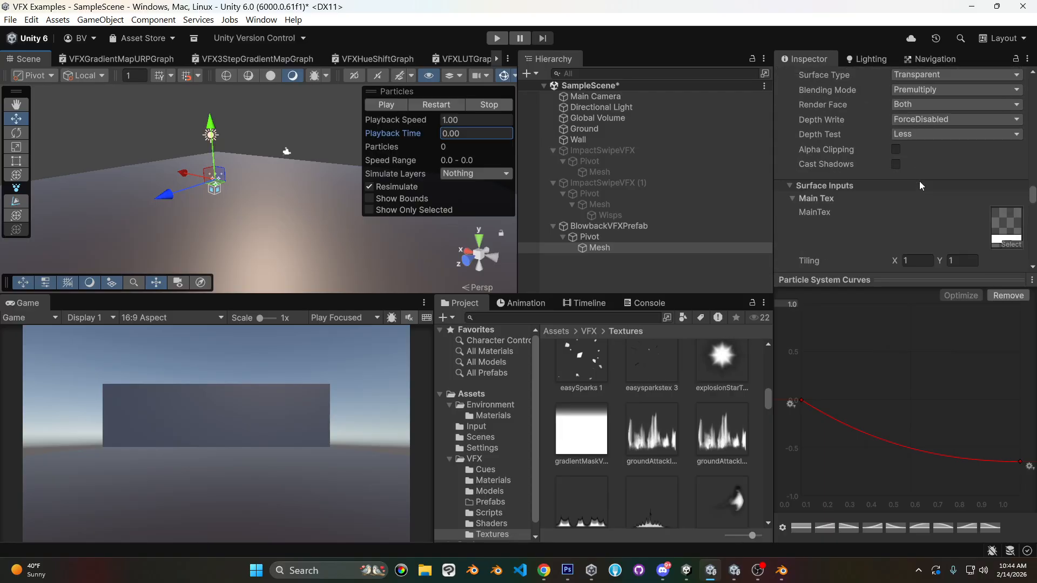
left_click(567, 570)
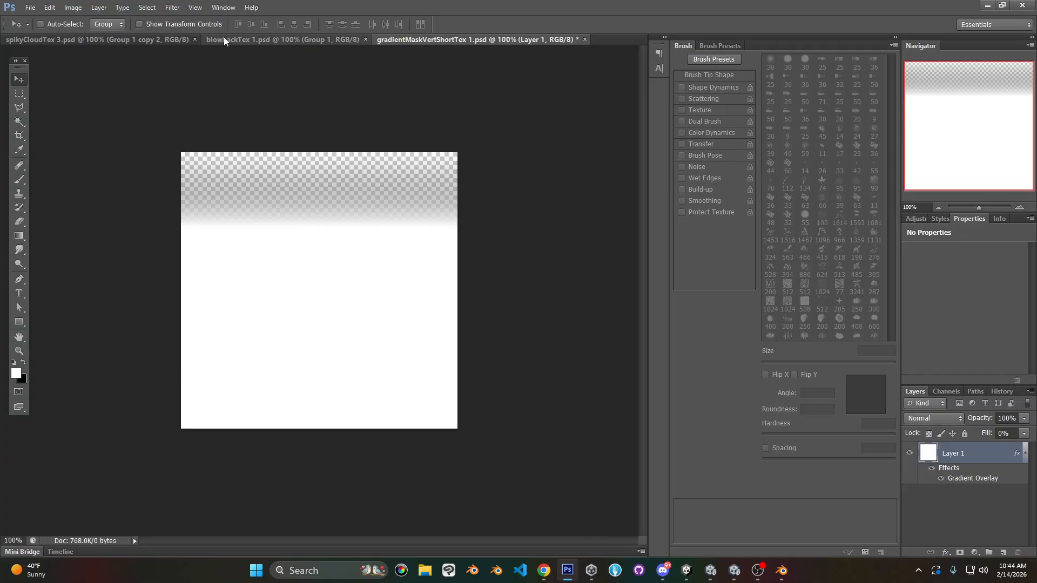
left_click(237, 39)
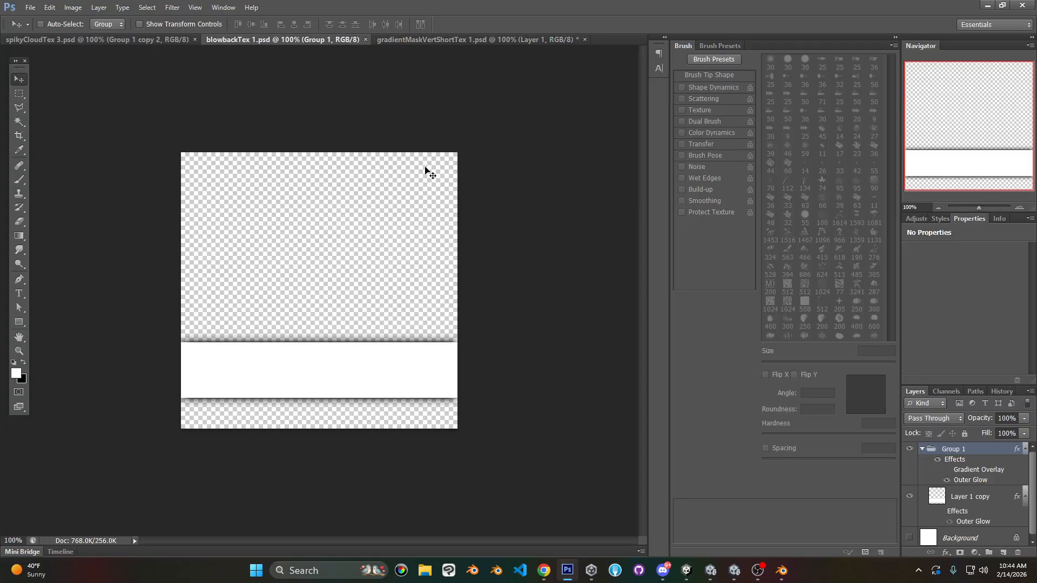
left_click(977, 498)
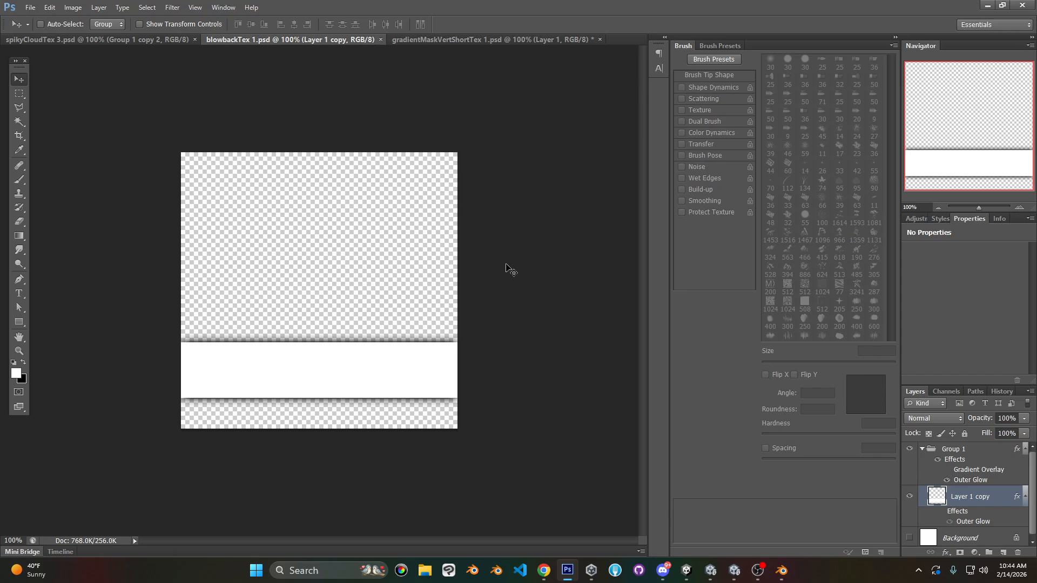
left_click(17, 109)
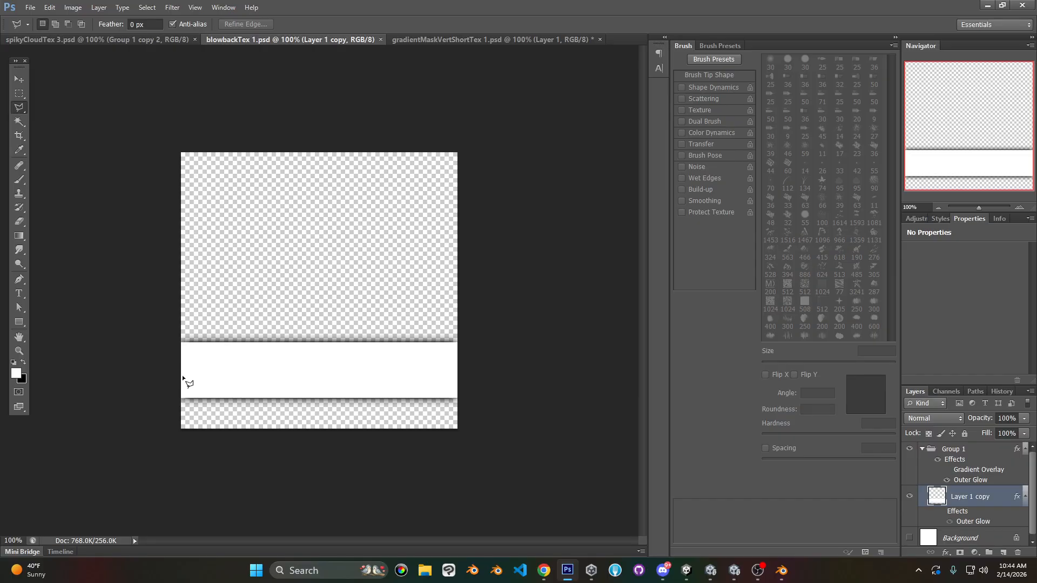
right_click(987, 496)
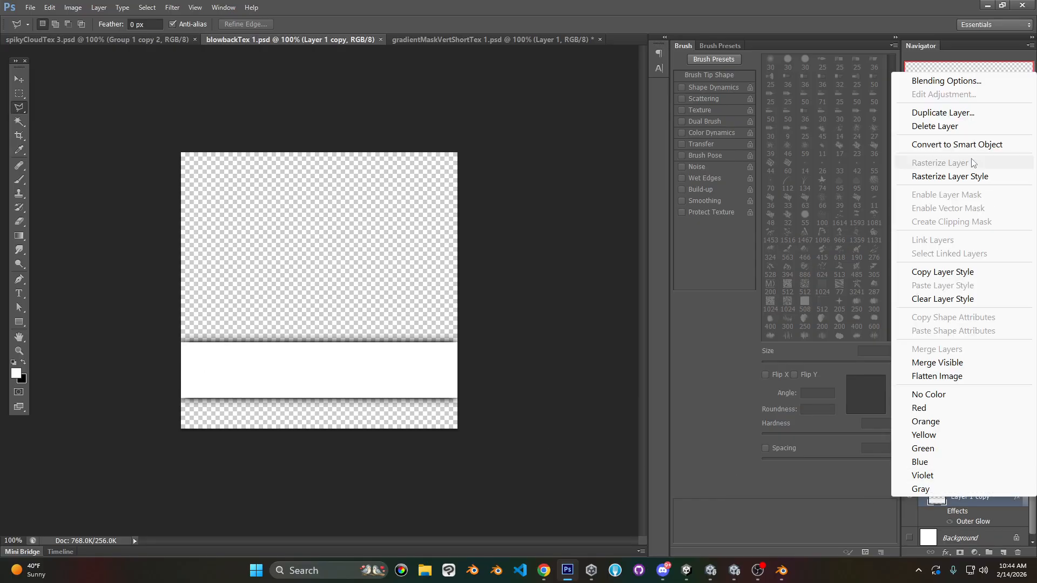
key("Escape")
key("ctrl+a")
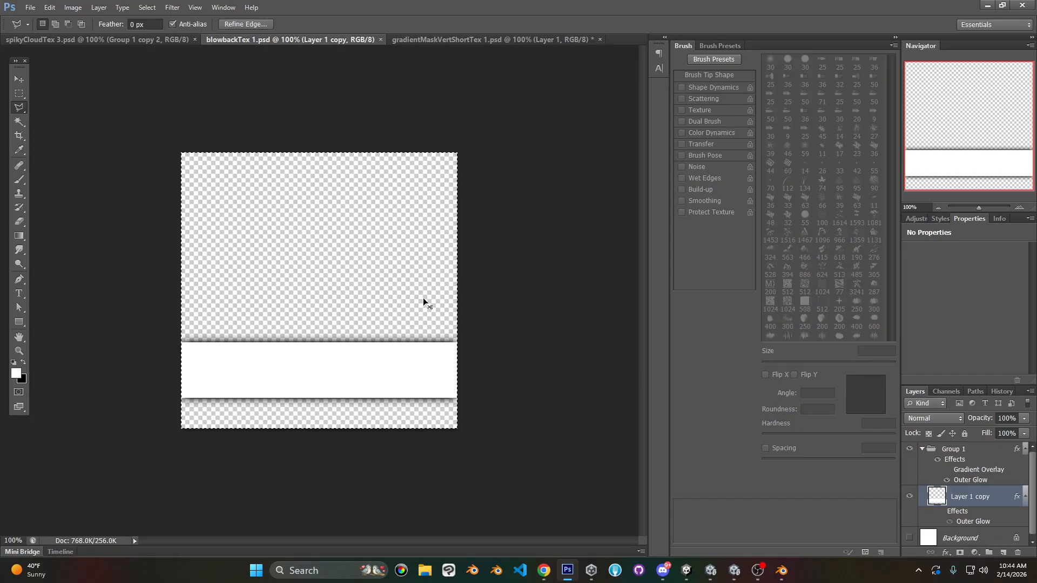
key("Delete")
key("ctrl+d")
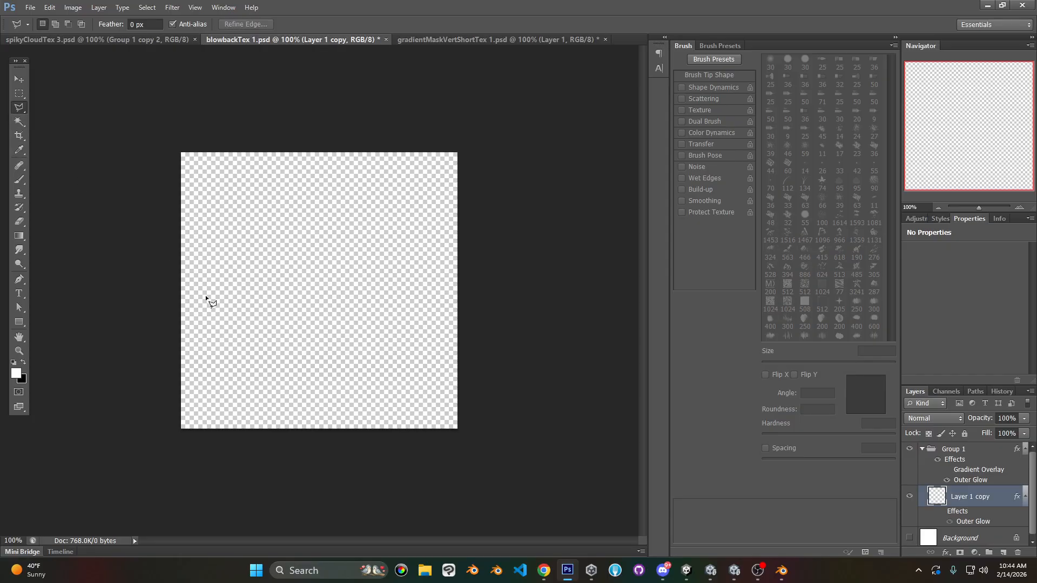
left_click(181, 368)
left_click(208, 371)
left_click(225, 344)
left_click(233, 365)
left_click(256, 335)
left_click(274, 371)
left_click(278, 352)
left_click(300, 368)
left_click(322, 339)
left_click(348, 380)
left_click(362, 355)
left_click(380, 374)
left_click(412, 333)
left_click(428, 385)
left_click(439, 350)
double_click(444, 373)
key("ctrl+d")
- Outline a jagged zigzag band across the canvas's lower part with the Polygonal Lasso, fill it white and save the texture
left_click(181, 375)
left_click(208, 351)
left_click(225, 370)
left_click(240, 349)
left_click(274, 380)
left_click(299, 335)
left_click(315, 367)
left_click(323, 353)
left_click(339, 373)
left_click(364, 328)
left_click(380, 371)
left_click(398, 369)
left_click(429, 339)
left_click(446, 371)
left_click(466, 395)
left_click(448, 403)
left_click(437, 383)
left_click(415, 399)
left_click(406, 380)
left_click(376, 397)
left_click(355, 365)
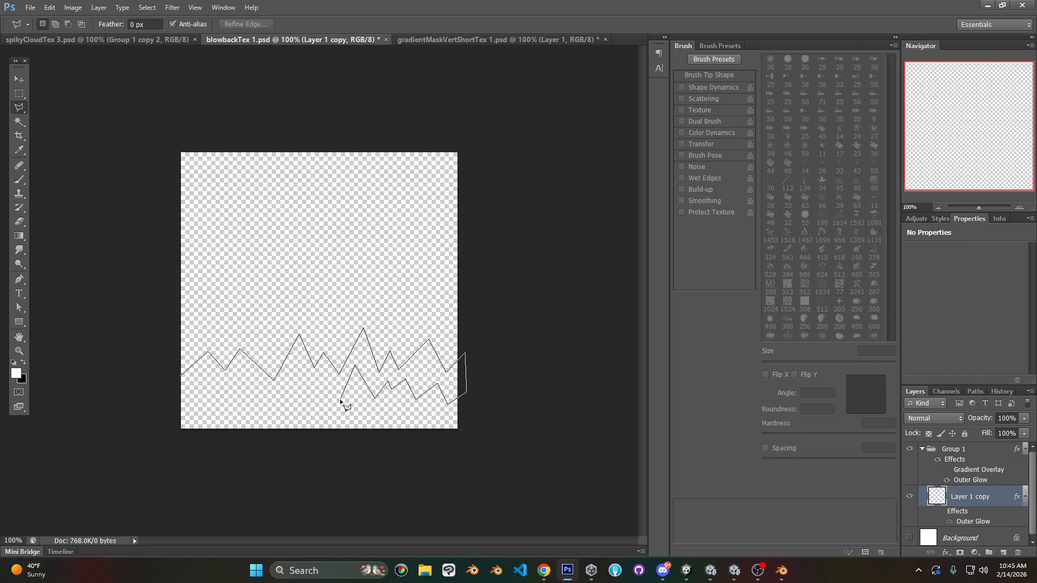
left_click(340, 395)
left_click(332, 386)
left_click(315, 401)
left_click(290, 377)
left_click(270, 403)
left_click(263, 388)
left_click(247, 401)
left_click(231, 377)
left_click(208, 380)
left_click(199, 393)
left_click(193, 383)
double_click(174, 390)
left_click(19, 322)
left_click_drag(85, 281, 590, 469)
key("ctrl+d")
key("ctrl+s")
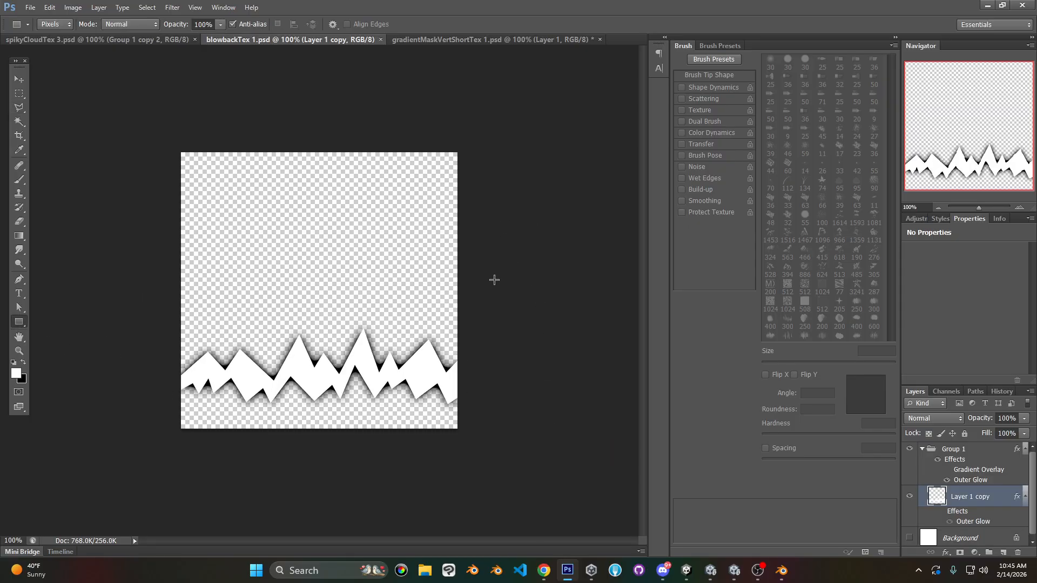
- Switch to the VFX Examples project in Unity and scrub the particle playback to 0.04 to inspect the new texture
left_click(686, 570)
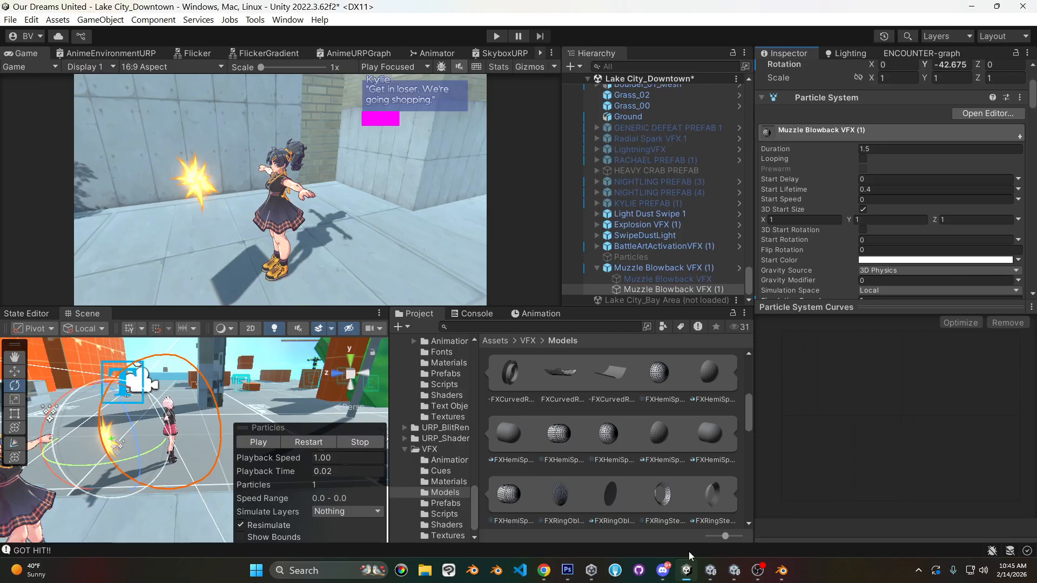
left_click(709, 570)
mouse_move(417, 138)
left_mouse_down()
mouse_move(549, 139)
mouse_move(429, 145)
left_mouse_up()
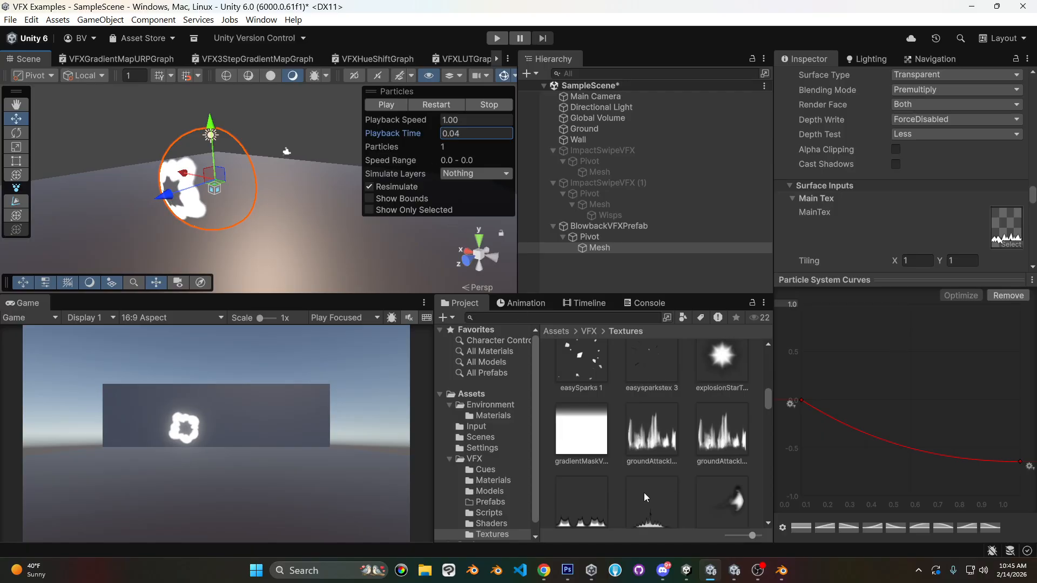
- Return to Photoshop and set Layer 1 copy's Outer Glow to a size of 5 px with the Precise technique
left_click(567, 570)
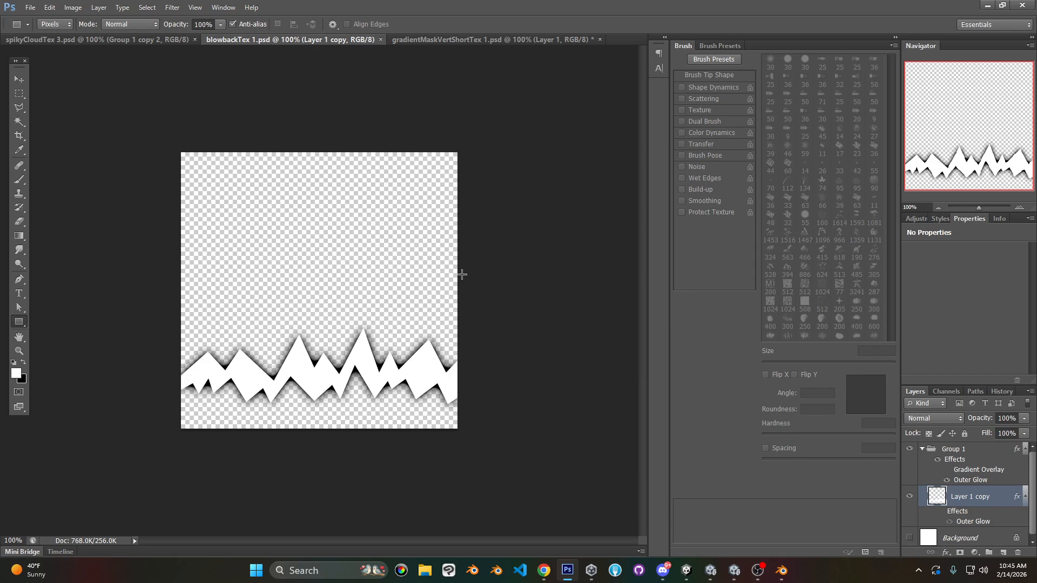
double_click(964, 522)
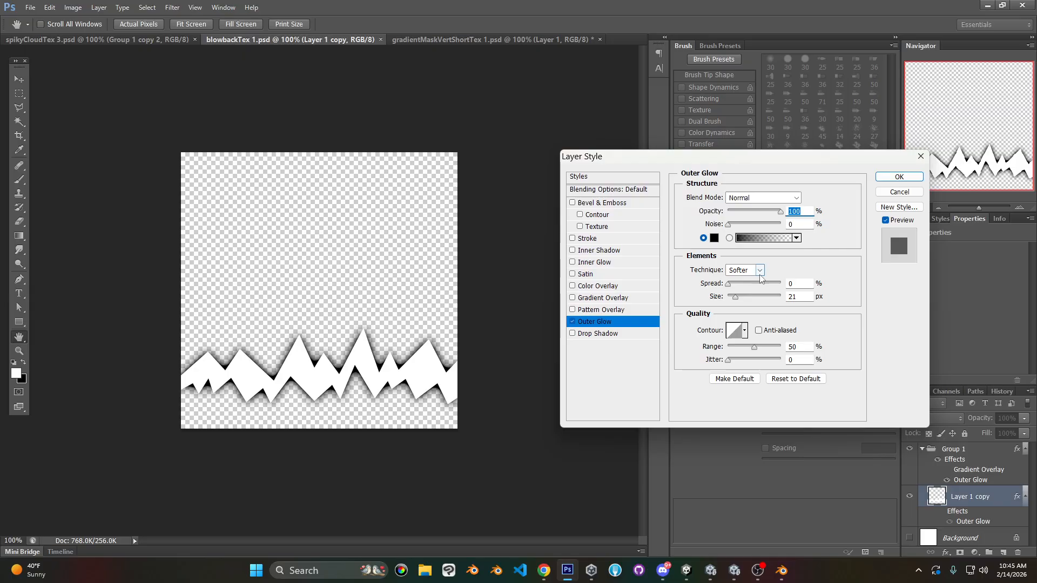
left_click_drag(735, 296, 729, 296)
left_click(756, 270)
left_click(756, 292)
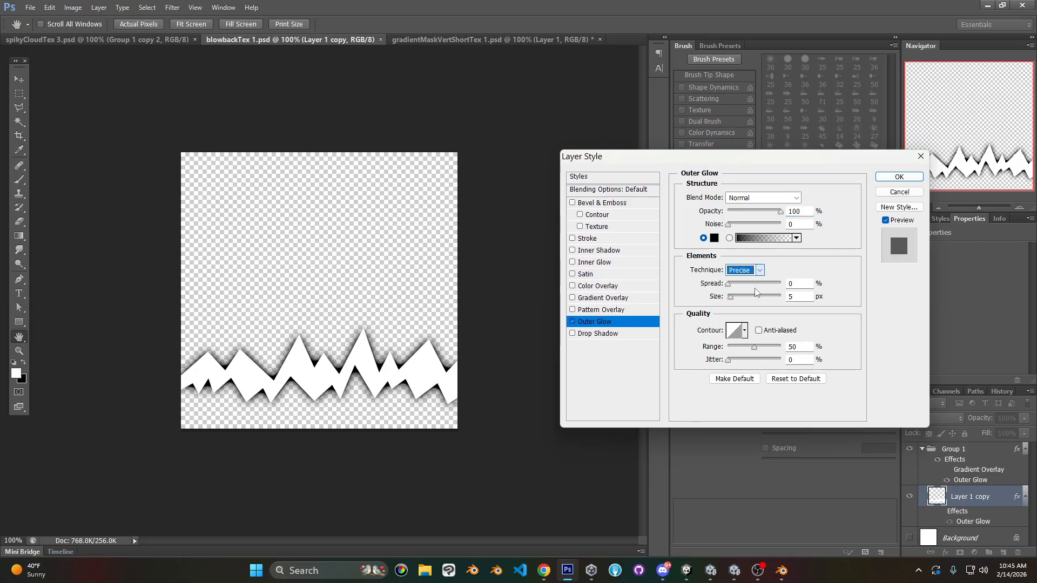
left_click(899, 177)
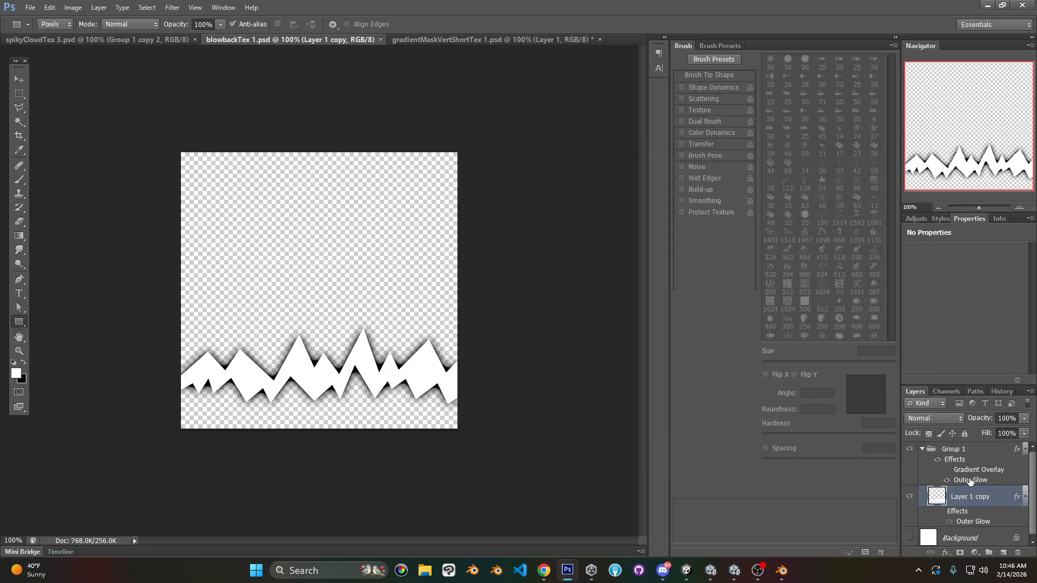
- Set Group 1's Outer Glow technique to Precise and reduce the glow size
double_click(970, 480)
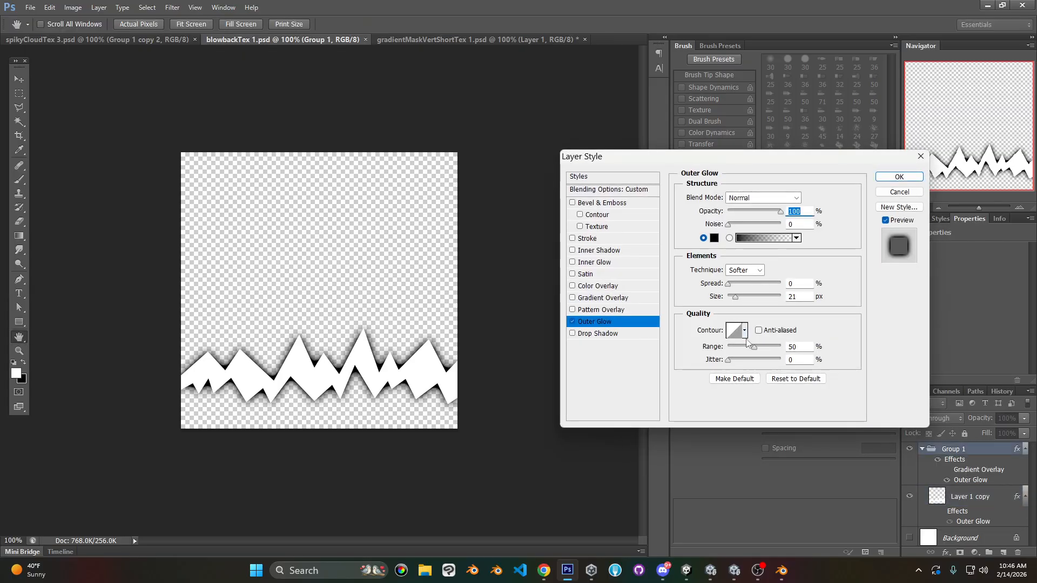
left_click(743, 271)
left_click(739, 287)
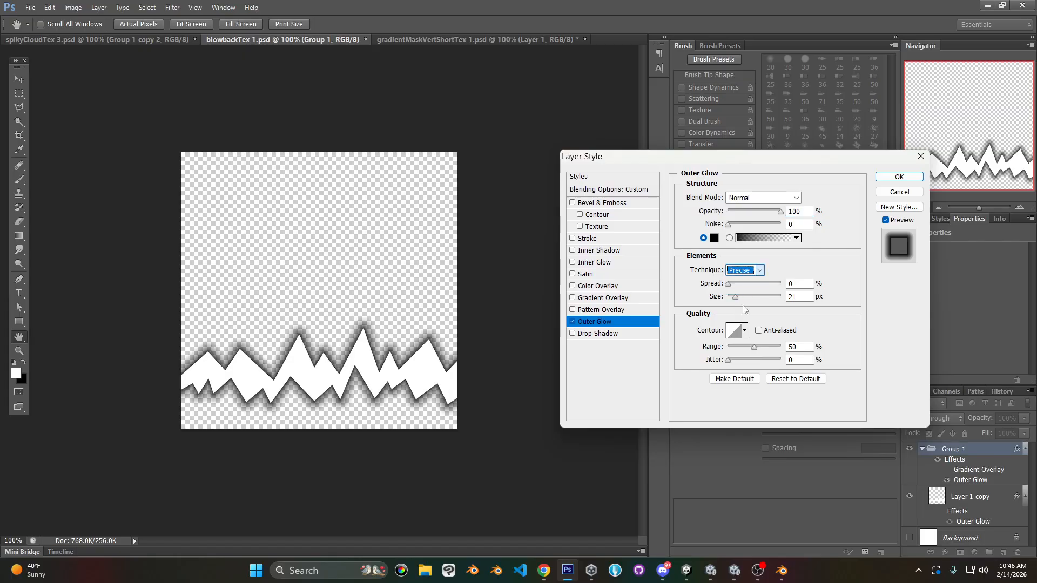
left_click_drag(734, 296, 732, 296)
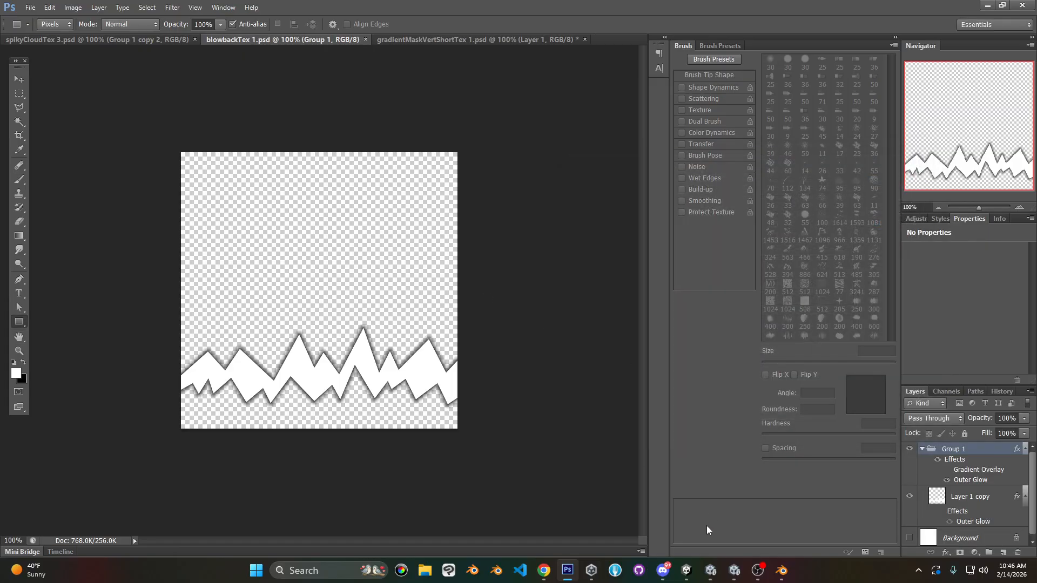
- Switch to Unity, try pure red (255, 0, 0) as the mesh material's Lo Color and replay the effect
left_click(709, 570)
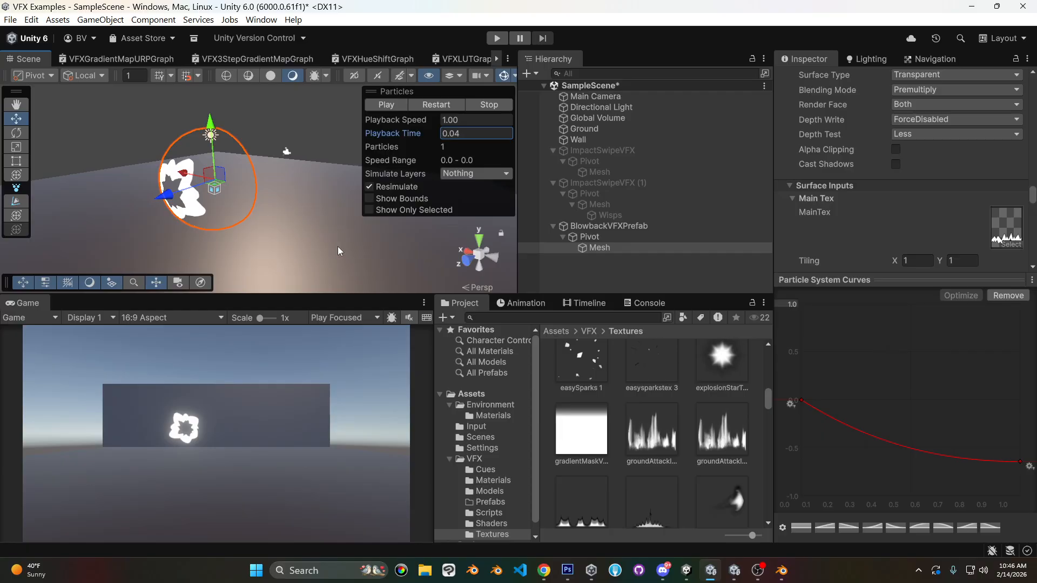
scroll(870, 162, "down", 4)
left_click(908, 193)
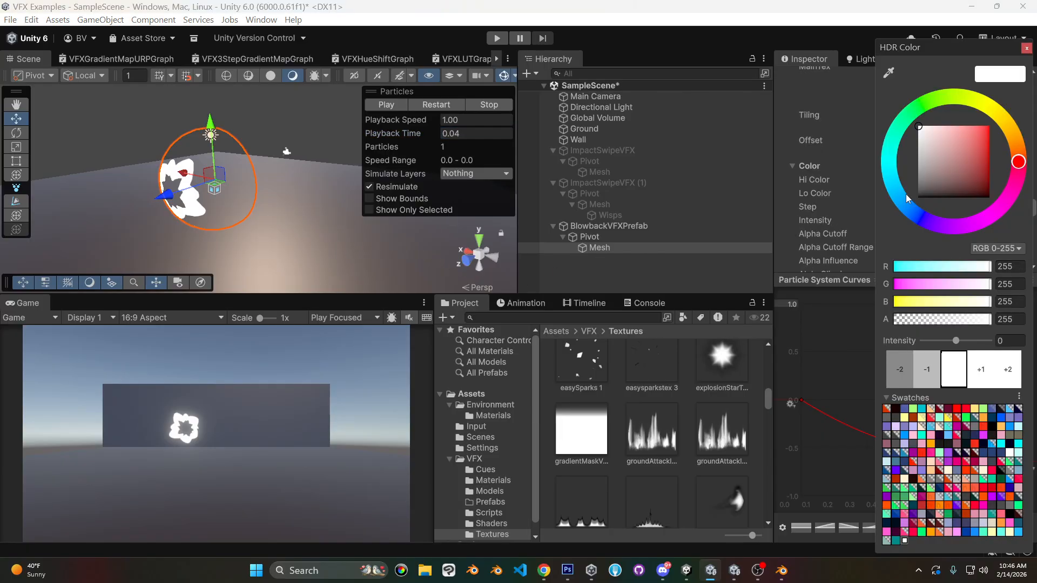
left_click_drag(966, 135, 1001, 124)
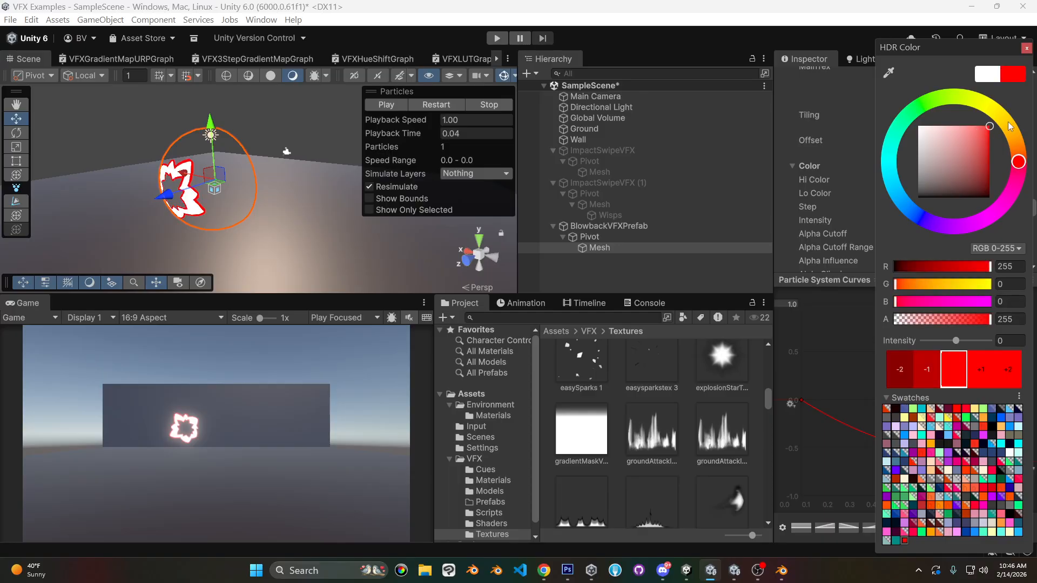
left_click(433, 105)
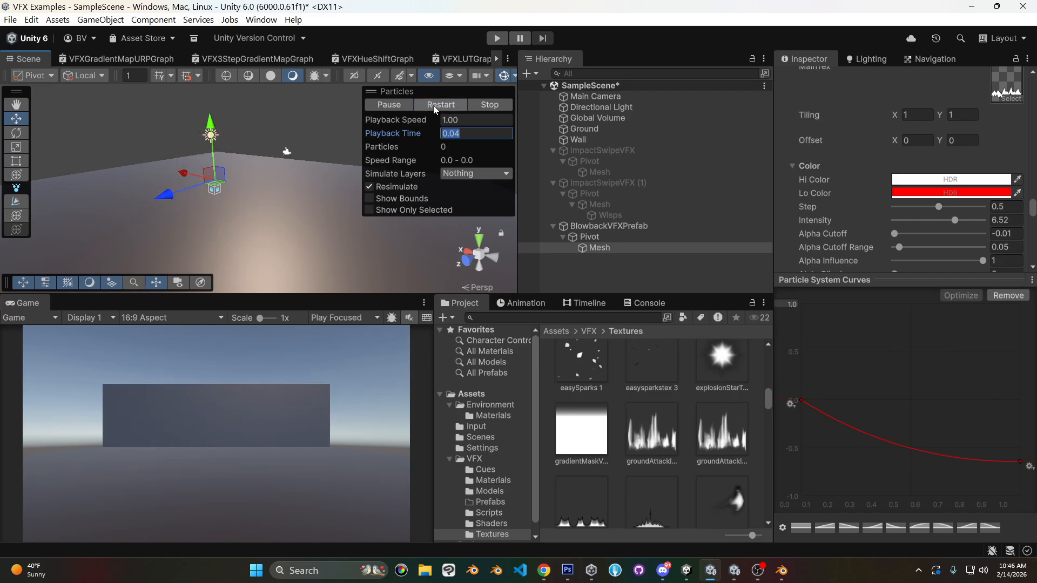
- In Photoshop, duplicate a narrow strip of the zigzag from the canvas's right edge over to its left edge on Layer 1 copy
left_click(567, 571)
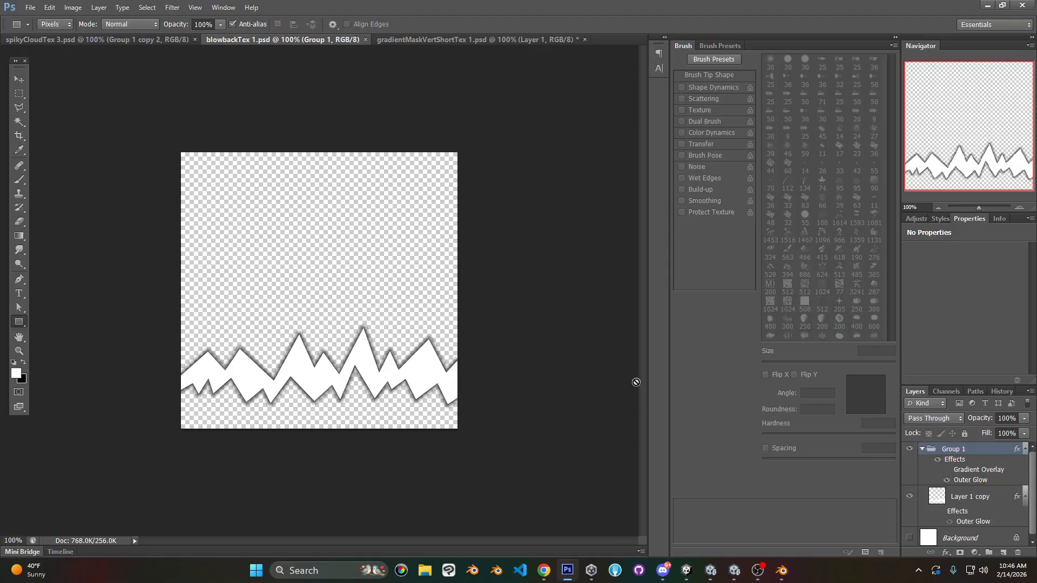
left_click(19, 81)
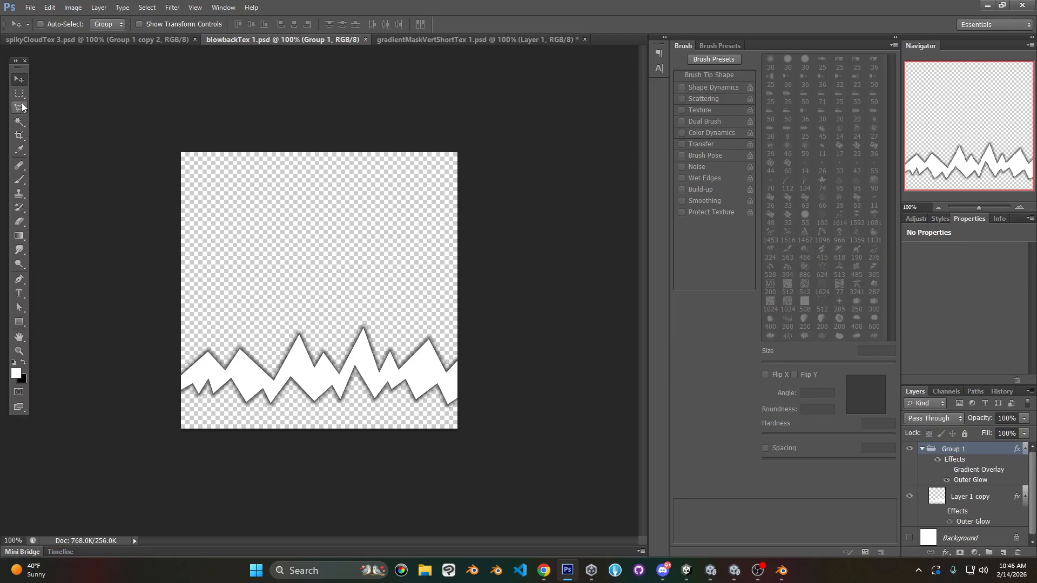
left_click(19, 93)
left_click_drag(516, 303, 450, 429)
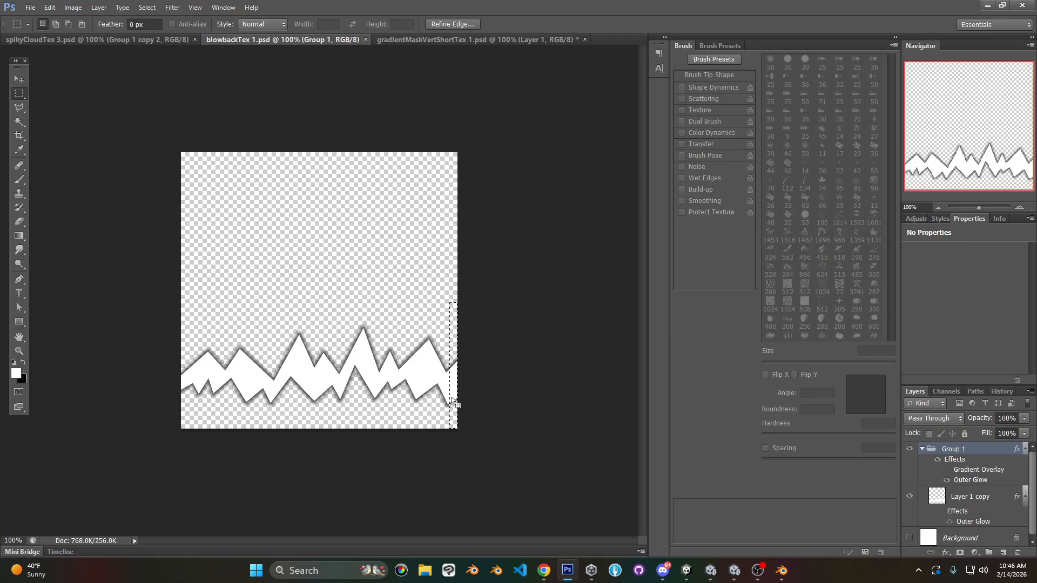
key("ctrl+j")
left_click(513, 218)
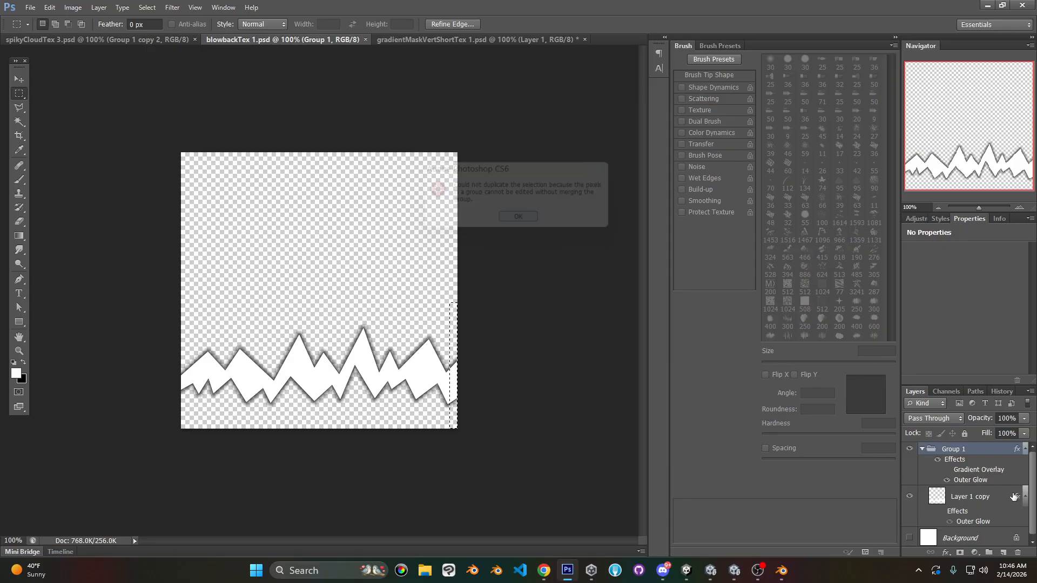
left_click(970, 496)
left_click_drag(455, 385, 188, 386, "ctrl+alt")
- Flip the copied strip horizontally, align it against the canvas's left edge and deselect it
left_click(49, 7)
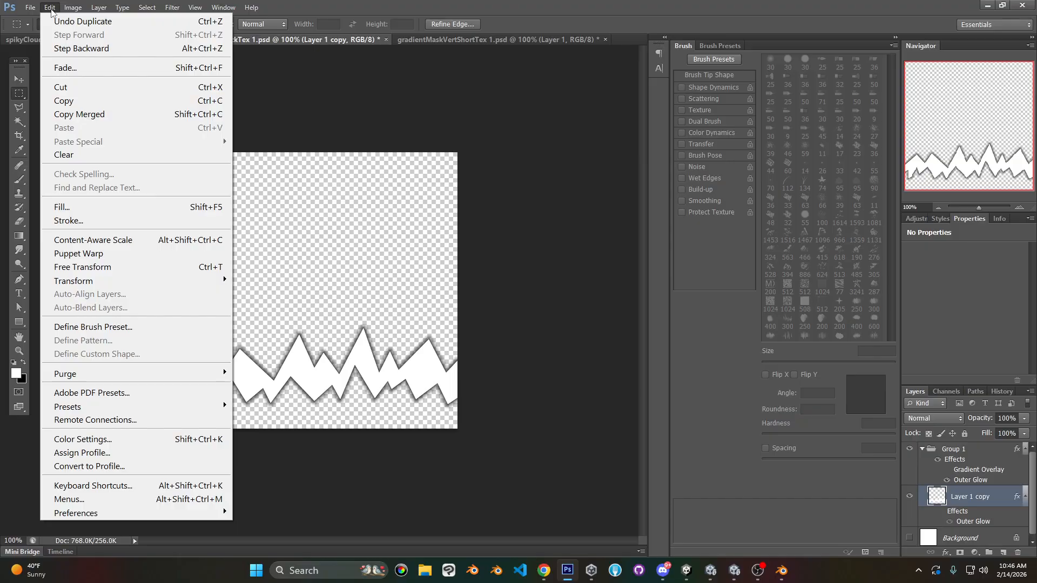
mouse_move(152, 281)
left_click(301, 433)
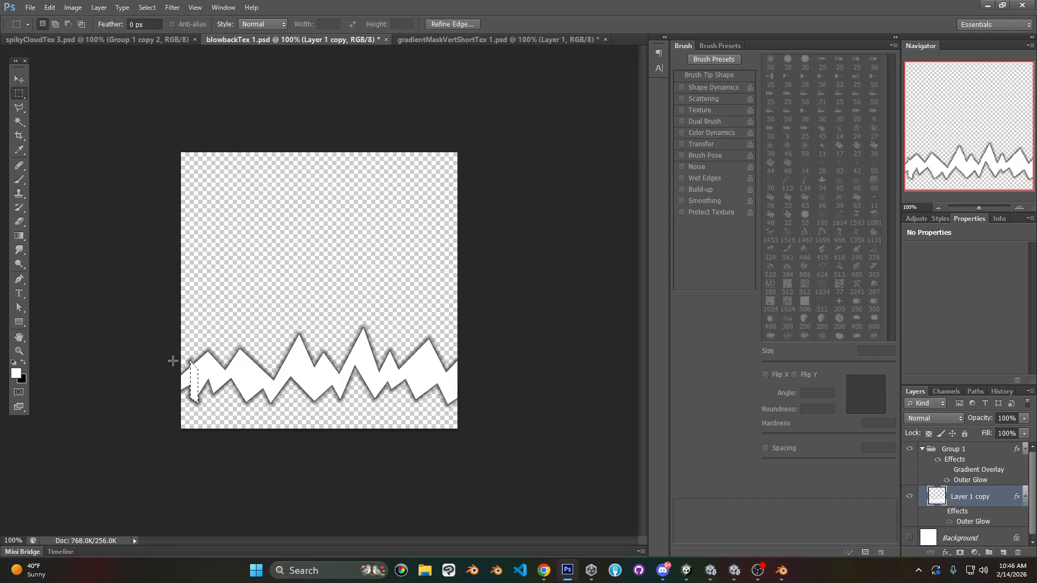
left_click_drag(196, 384, 185, 378, "ctrl")
key("ctrl+d")
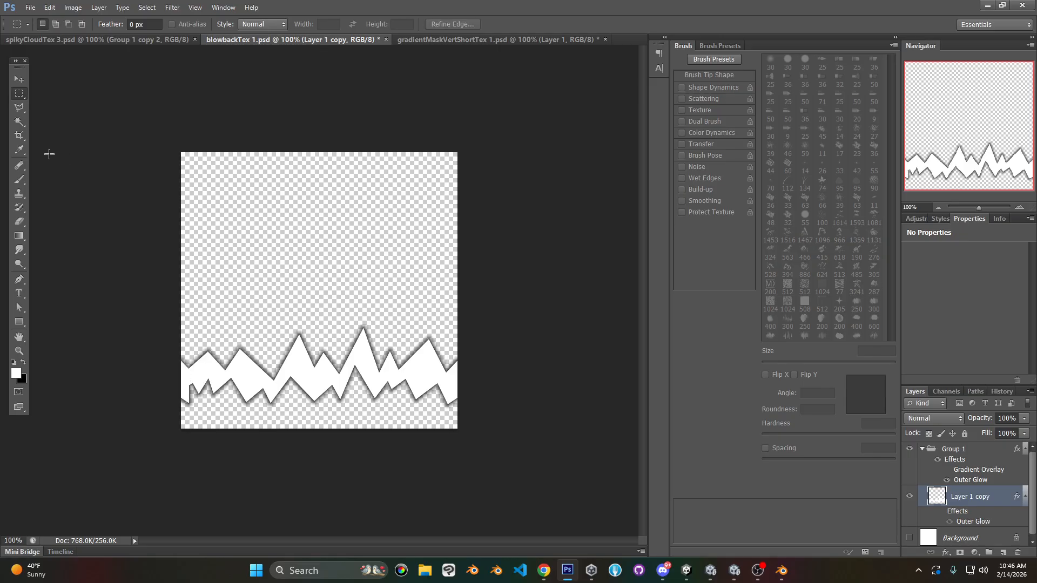
- Outline the small gap beside the copied strip with the Polygonal Lasso and try to fill it using the Rectangle tool
left_click(18, 108)
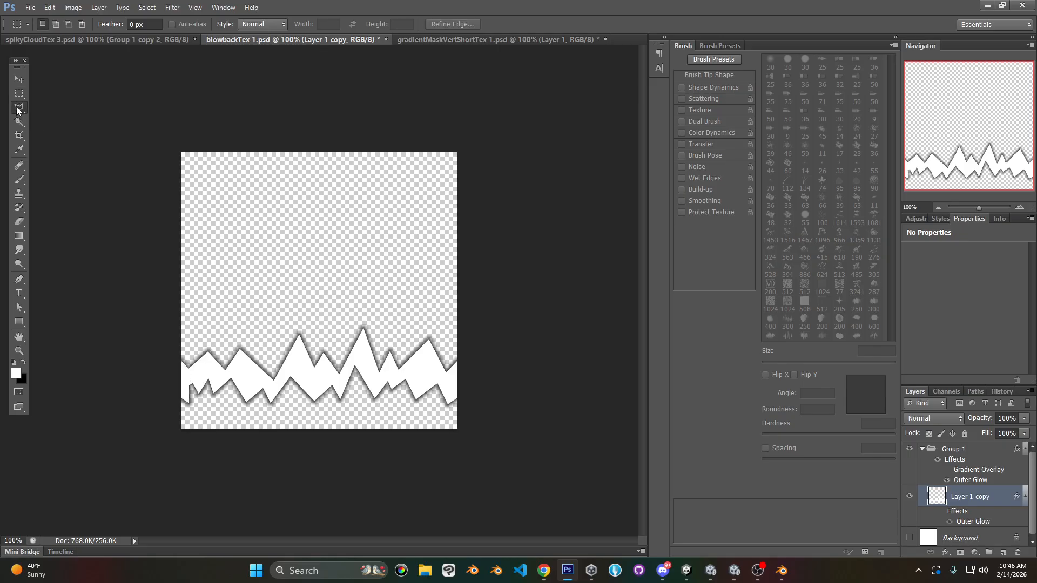
left_click(189, 386)
left_click(167, 399)
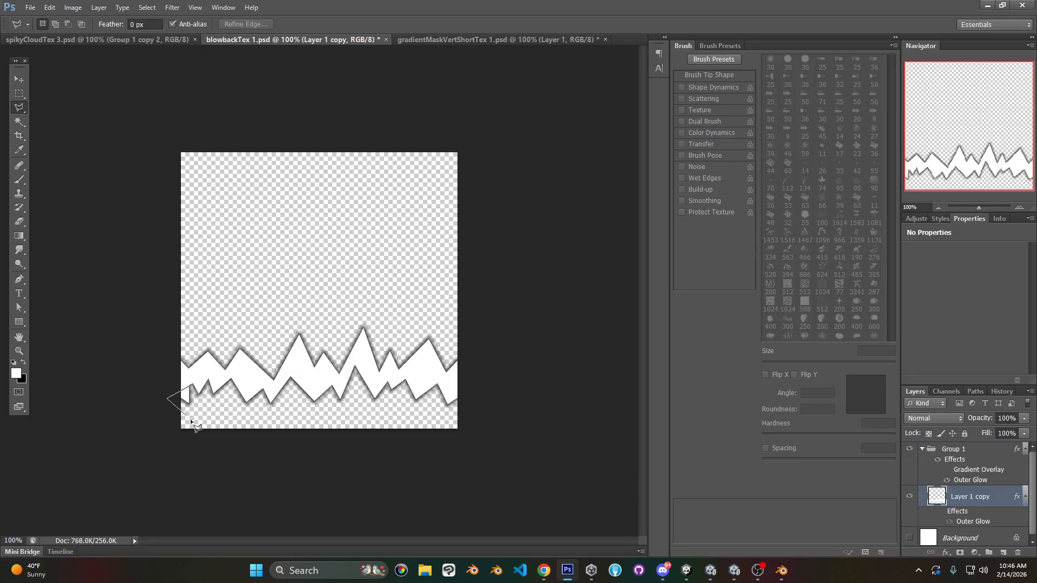
double_click(195, 423)
left_click(199, 393)
left_click(189, 403)
double_click(202, 378)
left_click(19, 322)
left_click(262, 448)
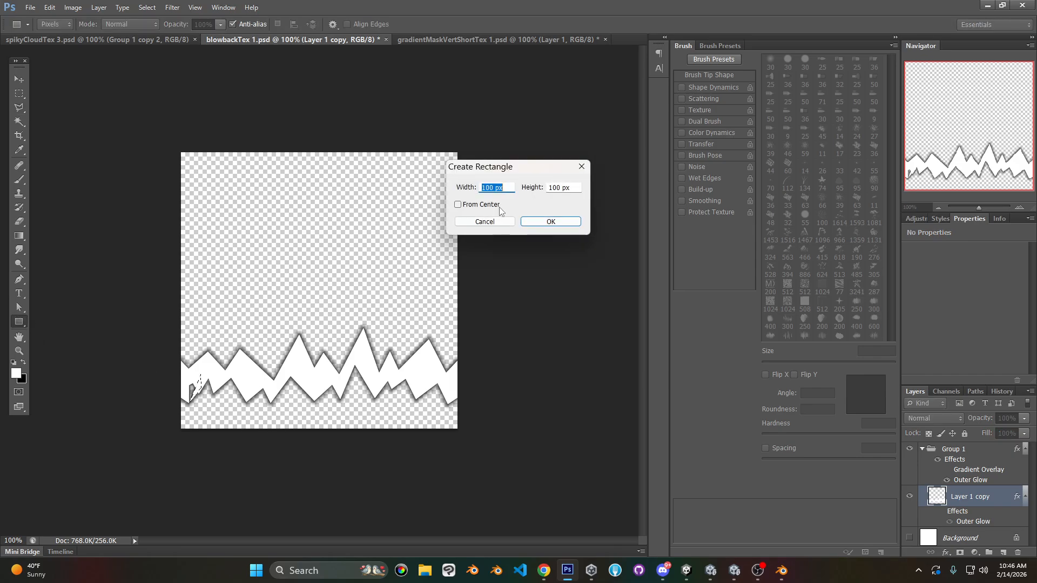
left_click(502, 221)
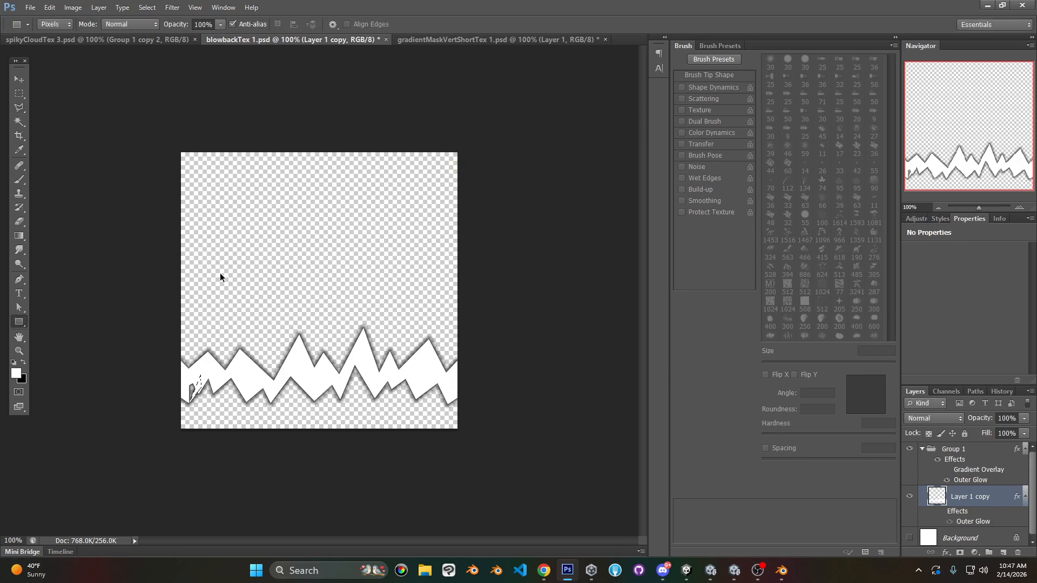
- Paint the gap beside the copied strip white with a hard brush at 30 px and 8 px, and save the texture
left_click(19, 179)
key("bracketright")
key("bracketright")
key("bracketright")
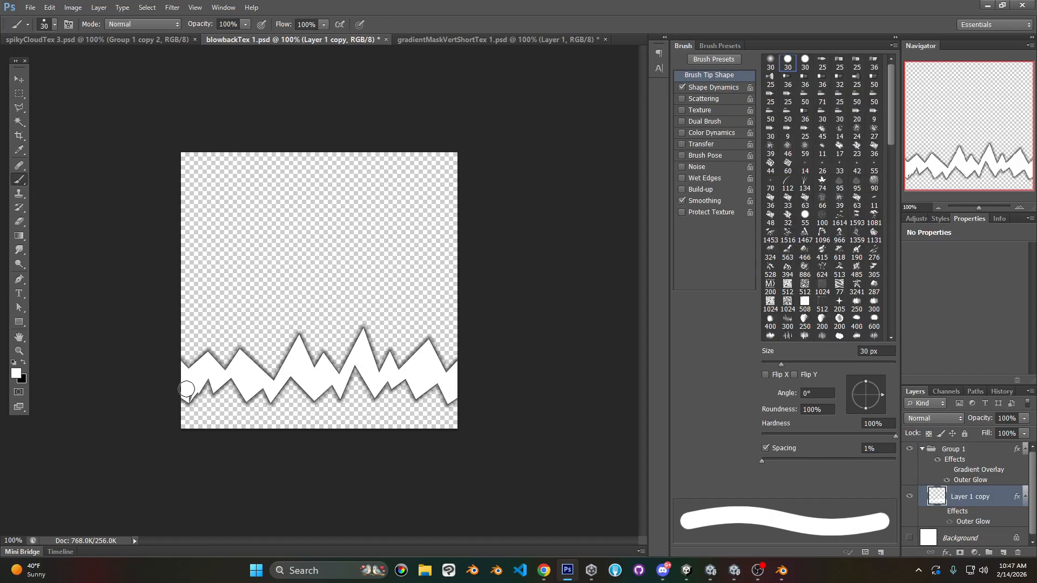
key("bracketleft")
key("bracketleft")
key("bracketleft")
key("bracketleft")
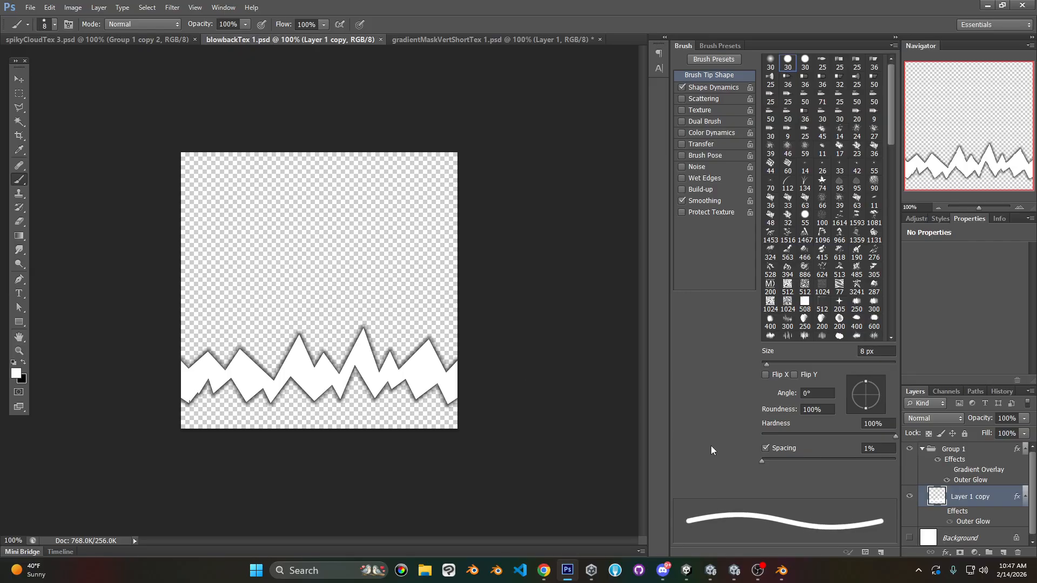
- Switch to Unity, preview the effect at 0.19, set the material's Lo Color to white and replay the effect
key("alt+Tab")
left_click_drag(390, 134, 473, 146)
left_click(950, 193)
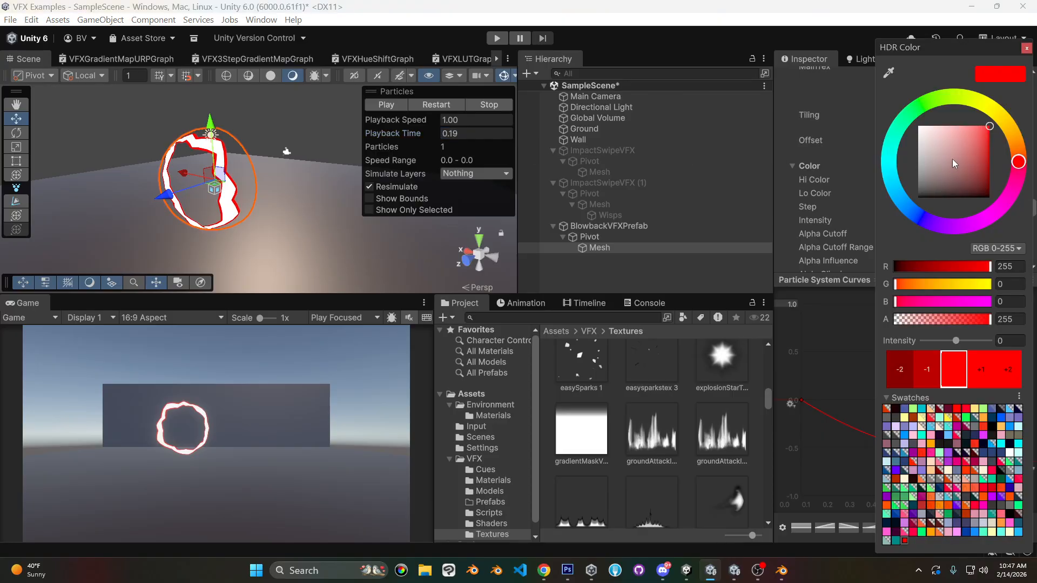
left_click_drag(951, 172, 918, 127)
left_click(1027, 48)
left_click(445, 106)
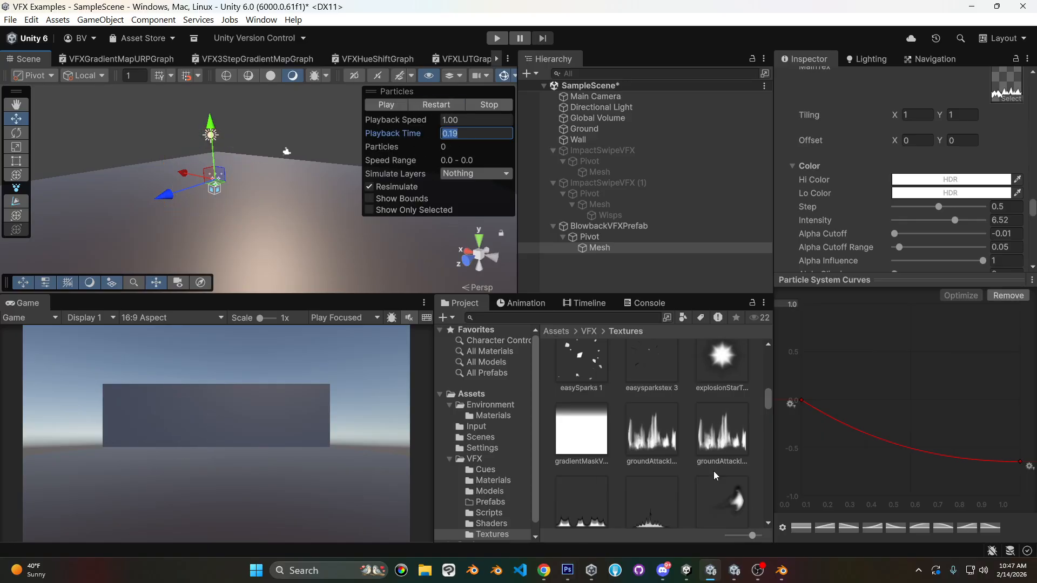
- Switch to the VFXMeshes file in Blender
left_click(781, 570)
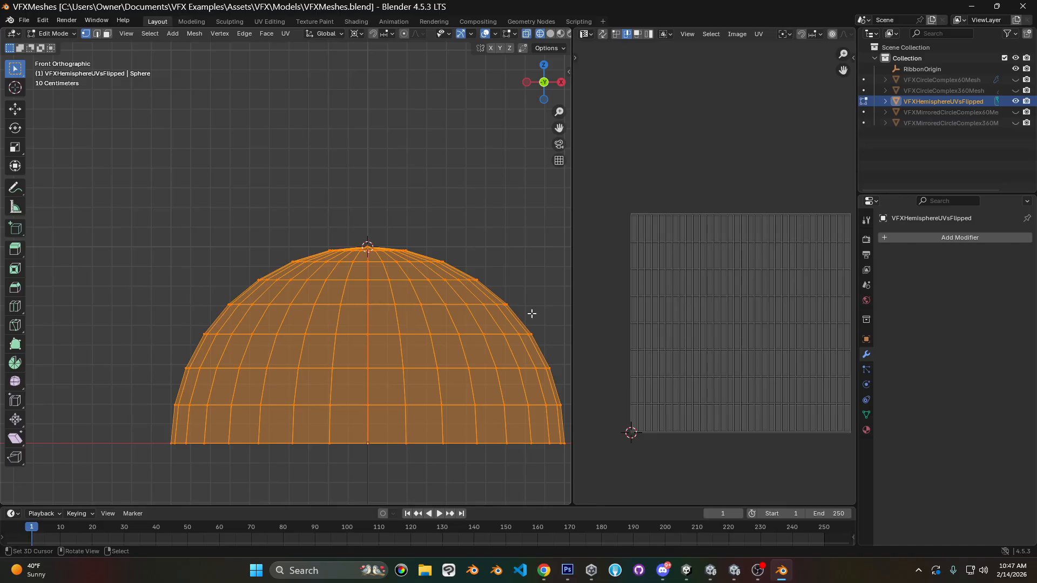
- Switch to Photoshop and activate the freehand Lasso tool in the blowbackTex 1.psd document
key("alt+Tab")
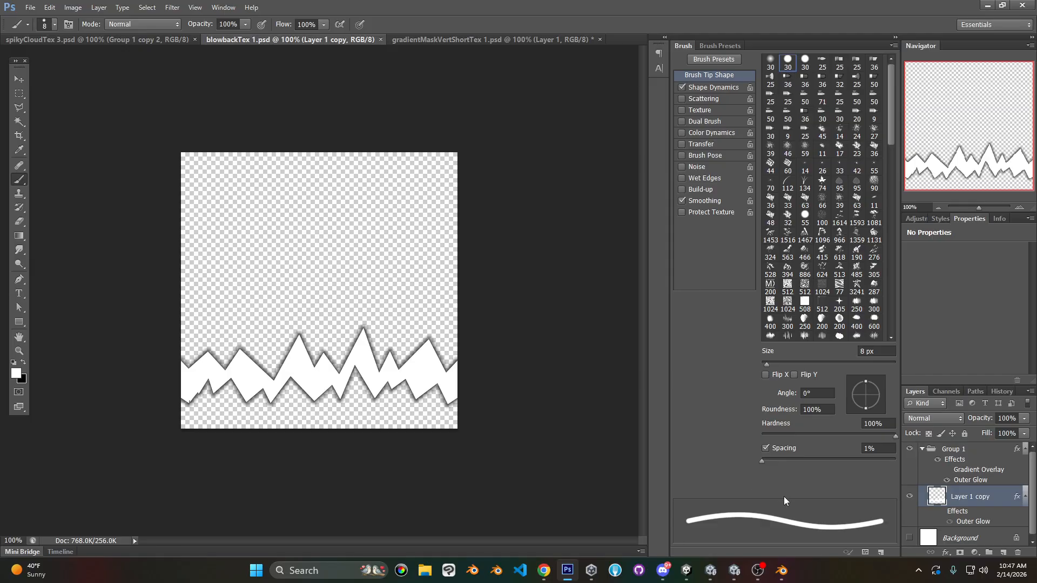
left_click(782, 571)
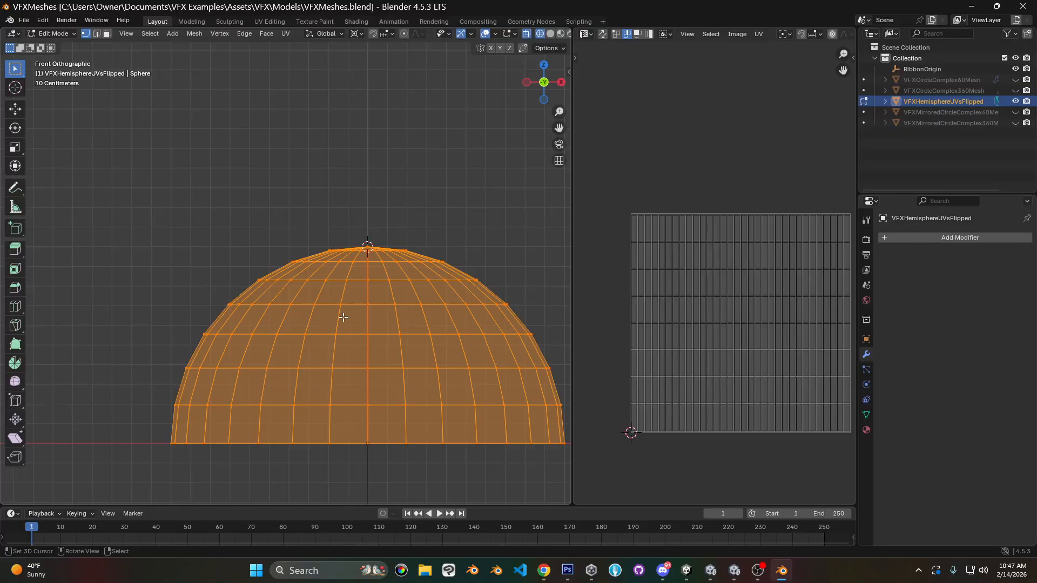
left_click(567, 570)
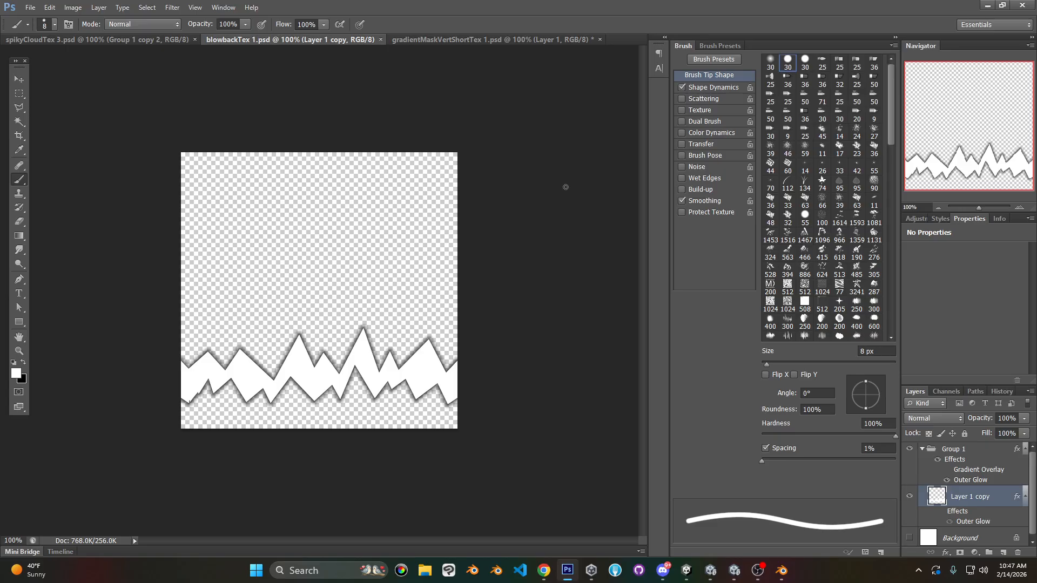
left_click(18, 108)
left_click(42, 107)
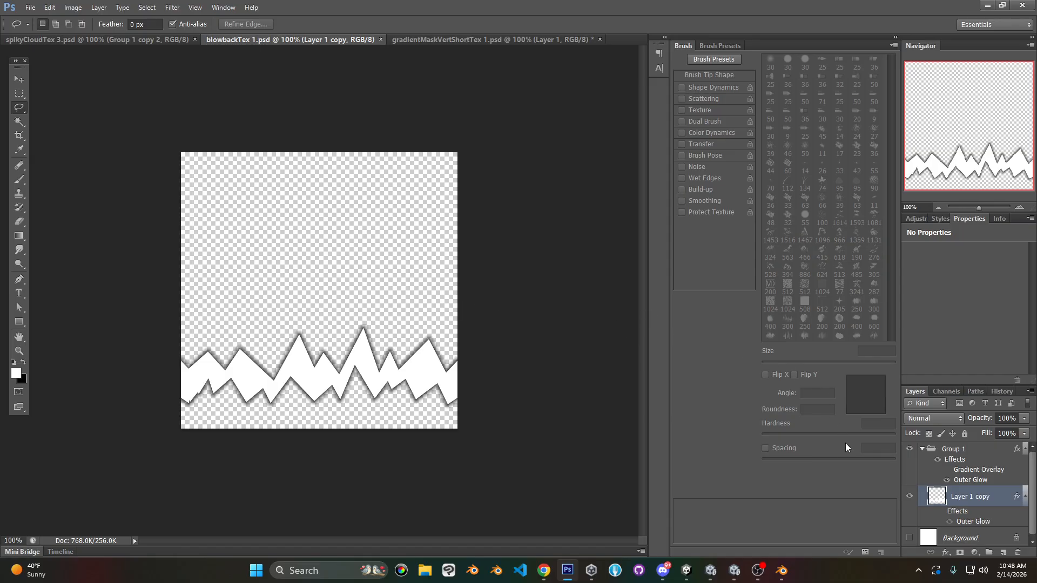
- Duplicate Layer 1 copy and cut all the content out of the duplicate to leave it empty
right_click(971, 496)
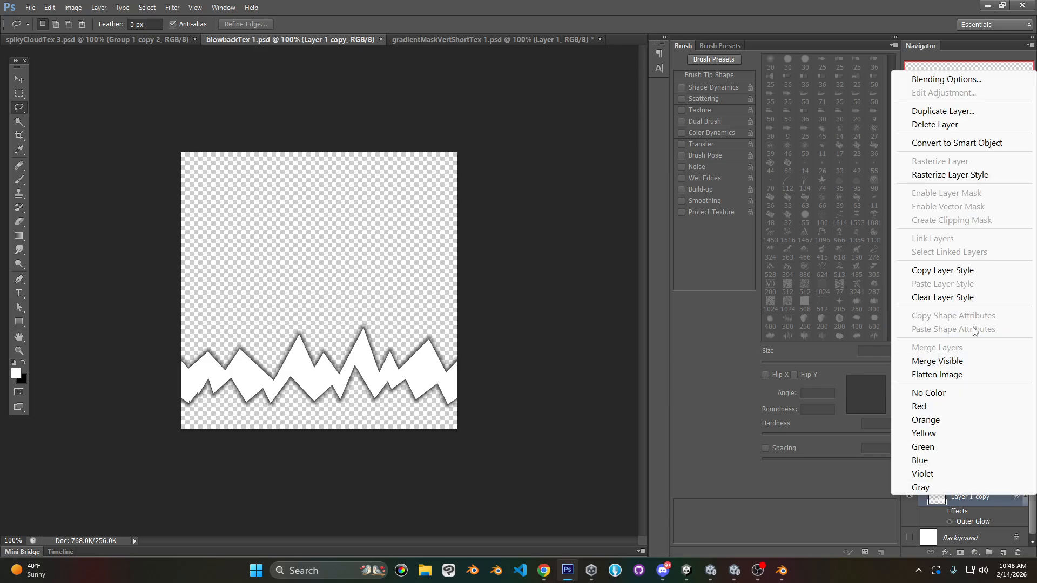
left_click(917, 111)
key("Return")
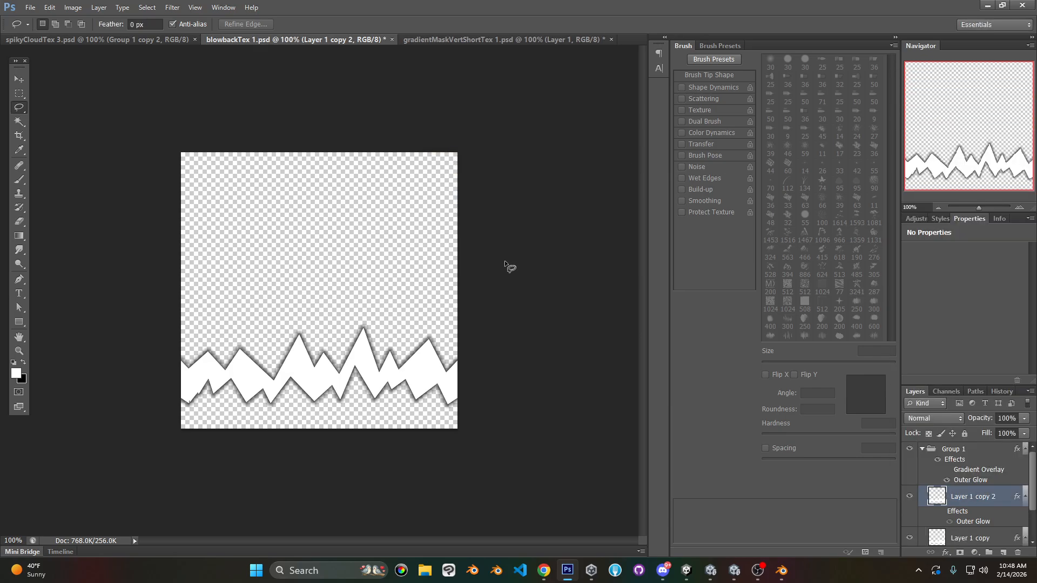
key("ctrl+a")
key("ctrl+x")
- Hide Group 1's layer effects and lower the fill of Layer 1 copy to 34%
left_click(969, 539)
left_click(1024, 418)
left_click_drag(983, 431, 1028, 430)
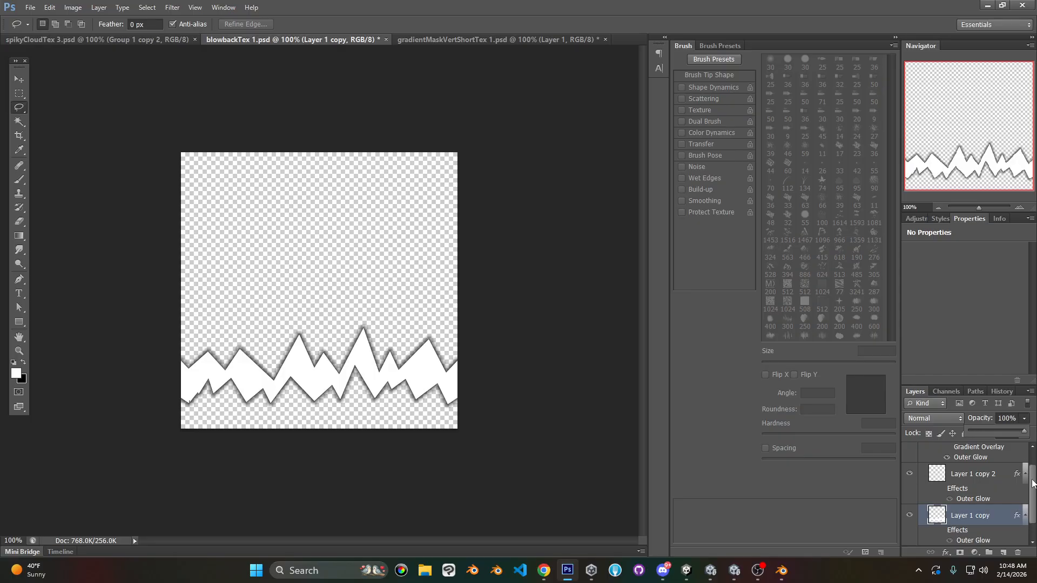
scroll(968, 468, "up", 2)
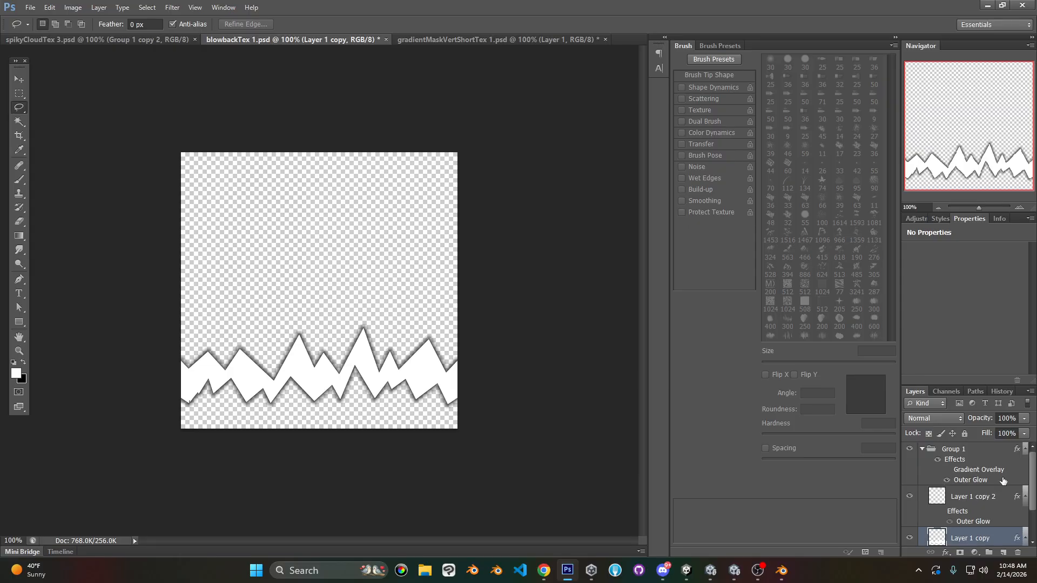
left_click(937, 459)
left_click(1023, 434)
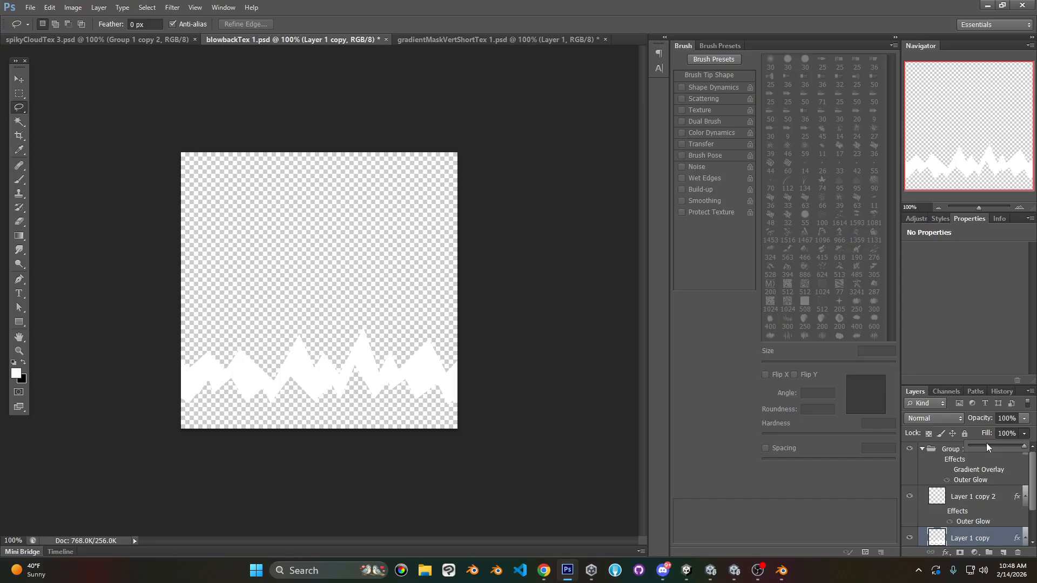
left_click(983, 446)
left_click_drag(983, 445, 987, 446)
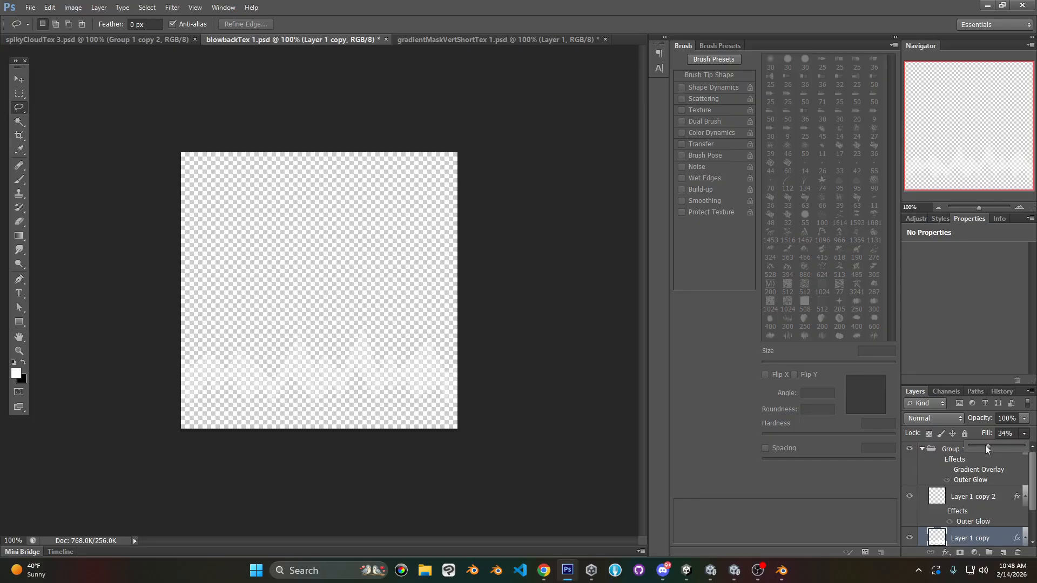
- Show the effects of Layer 1 copy and fade it to about 21% opacity with its fill restored to 100%
scroll(944, 534, "down", 2)
left_click(941, 533)
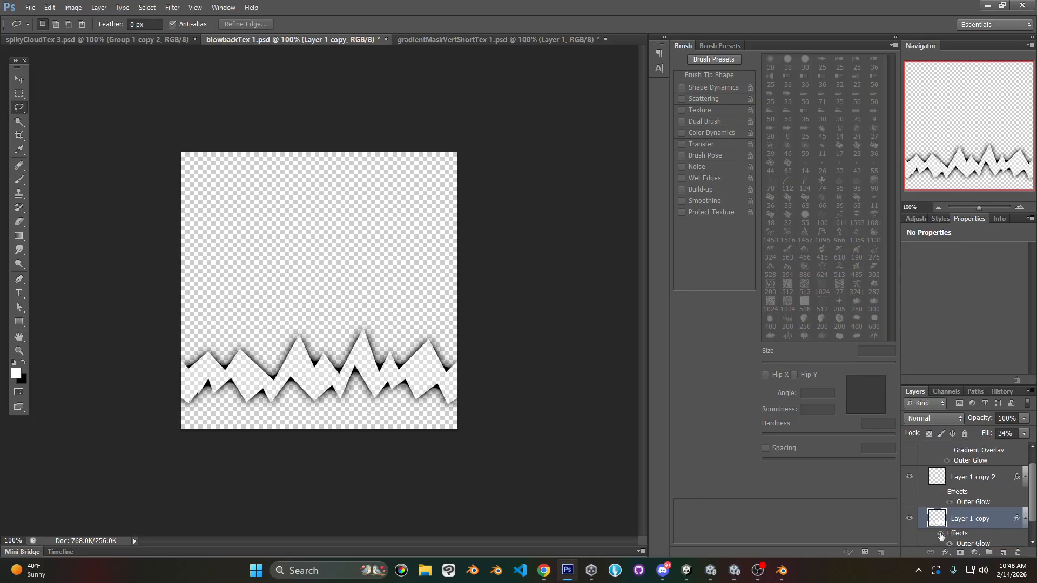
left_click(1024, 434)
left_click_drag(1008, 444, 977, 433)
left_click(1025, 420)
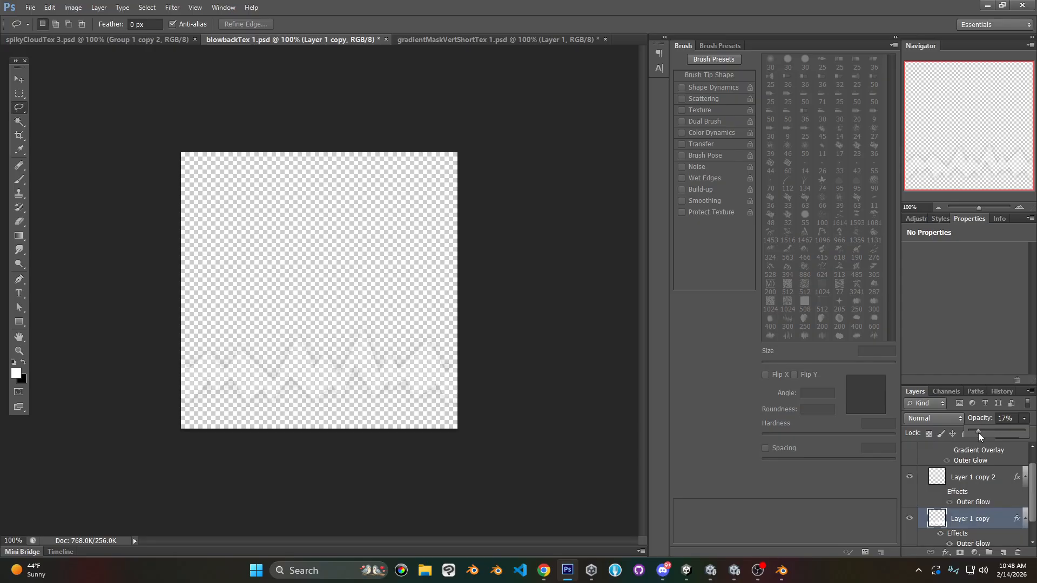
- Try sketching a curved, spiky band outline across Layer 1 copy 2 with the brush in pure red (ff0000)
left_click(973, 482)
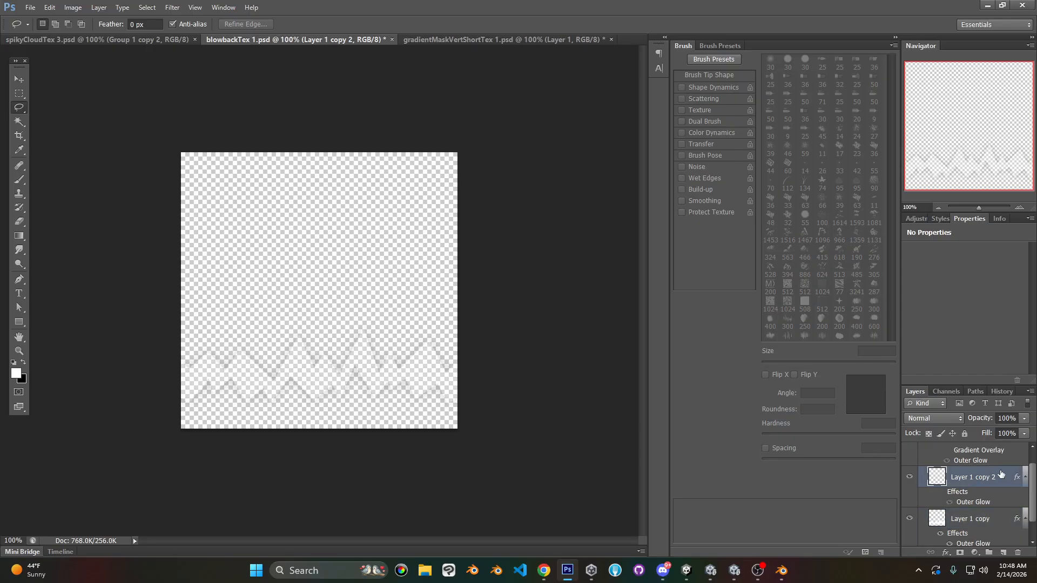
scroll(1034, 474, "up", 1)
scroll(1033, 474, "up", 1)
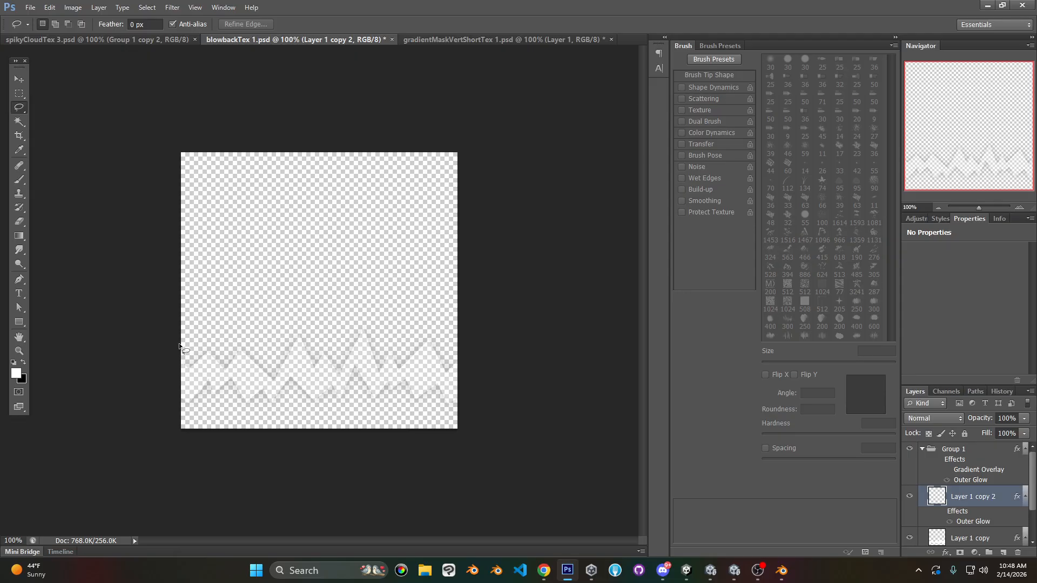
left_click(19, 180)
key("x")
left_click(19, 375)
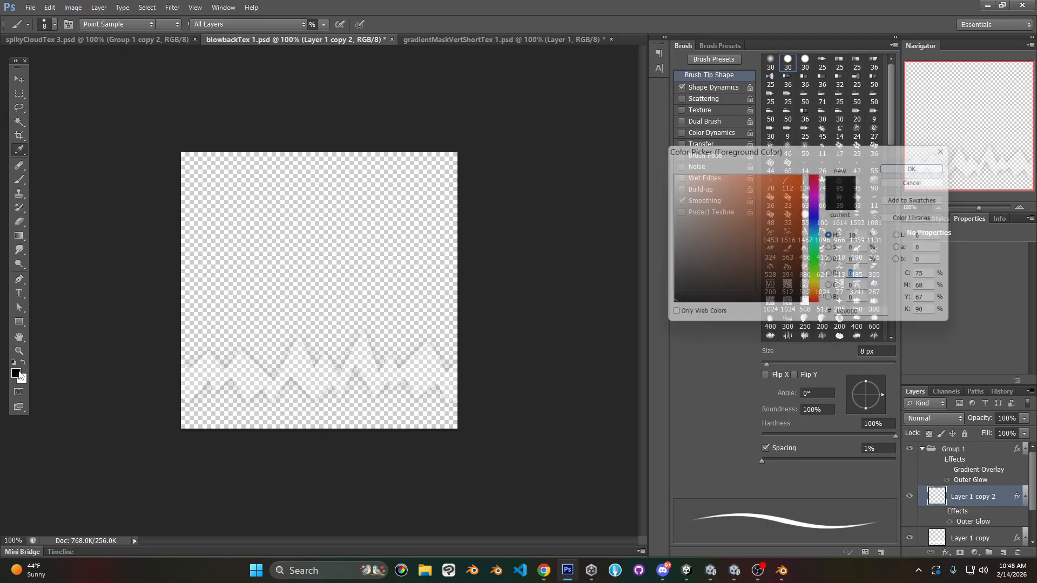
left_click_drag(784, 225, 823, 163)
left_click(922, 165)
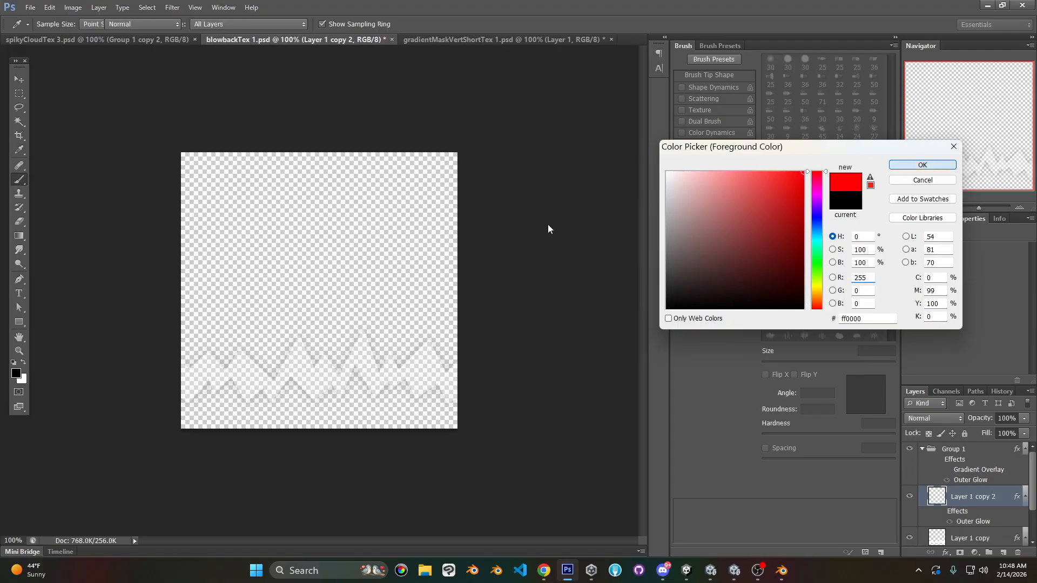
mouse_move(223, 253)
left_mouse_down()
mouse_move(236, 286)
mouse_move(274, 241)
mouse_move(289, 281)
mouse_move(329, 251)
mouse_move(338, 277)
mouse_move(398, 231)
mouse_move(435, 270)
mouse_move(443, 297)
mouse_move(390, 289)
mouse_move(364, 349)
mouse_move(307, 297)
mouse_move(272, 295)
mouse_move(240, 387)
mouse_move(217, 324)
mouse_move(186, 317)
mouse_move(174, 210)
left_mouse_up()
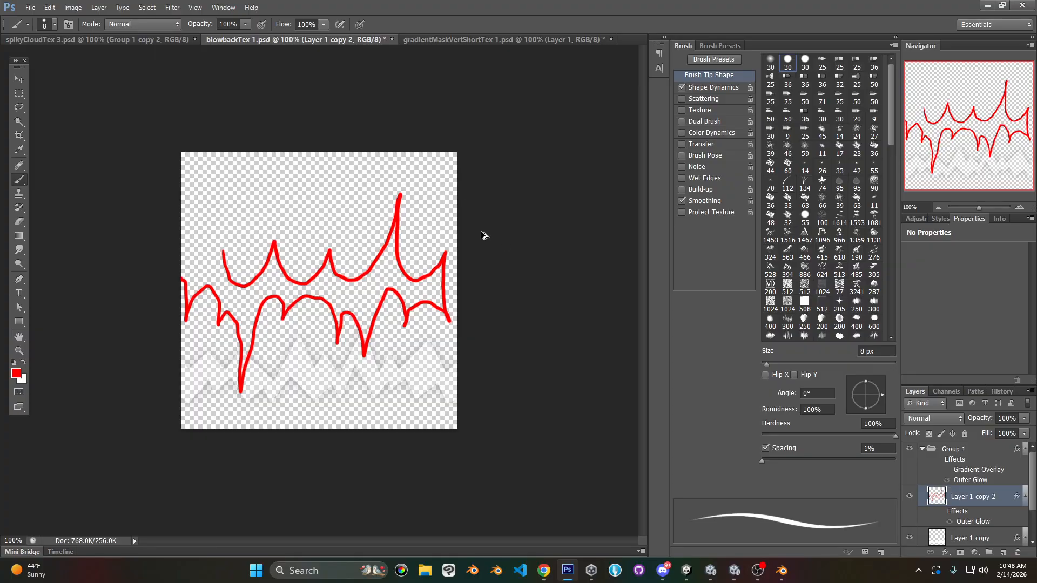
key("ctrl+z")
- Lasso a closed band with curved upward and downward spikes across the full canvas width, over the faded zigzag, on Layer 1 copy 2
left_click(19, 107)
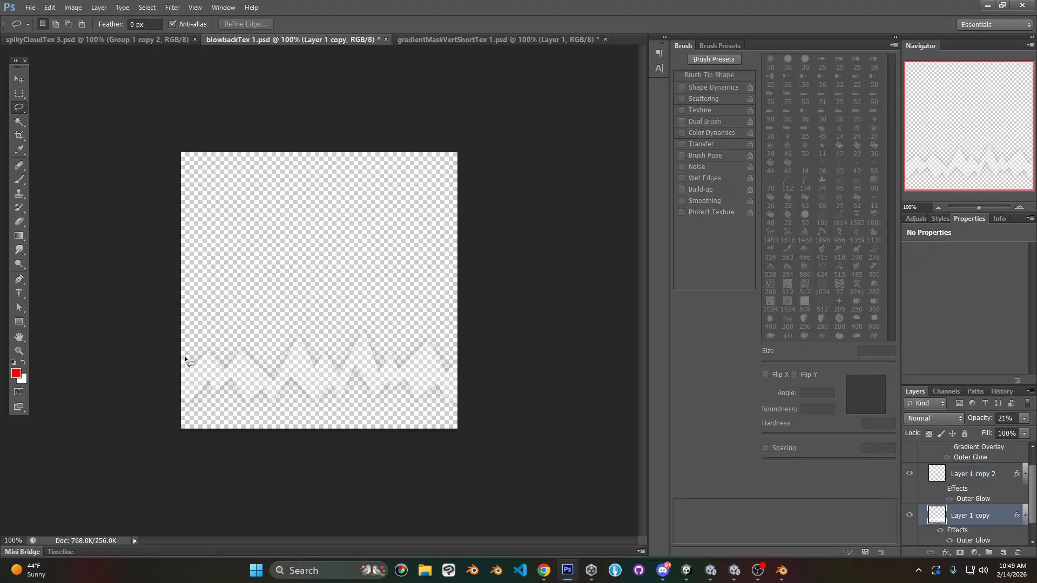
left_click(959, 474)
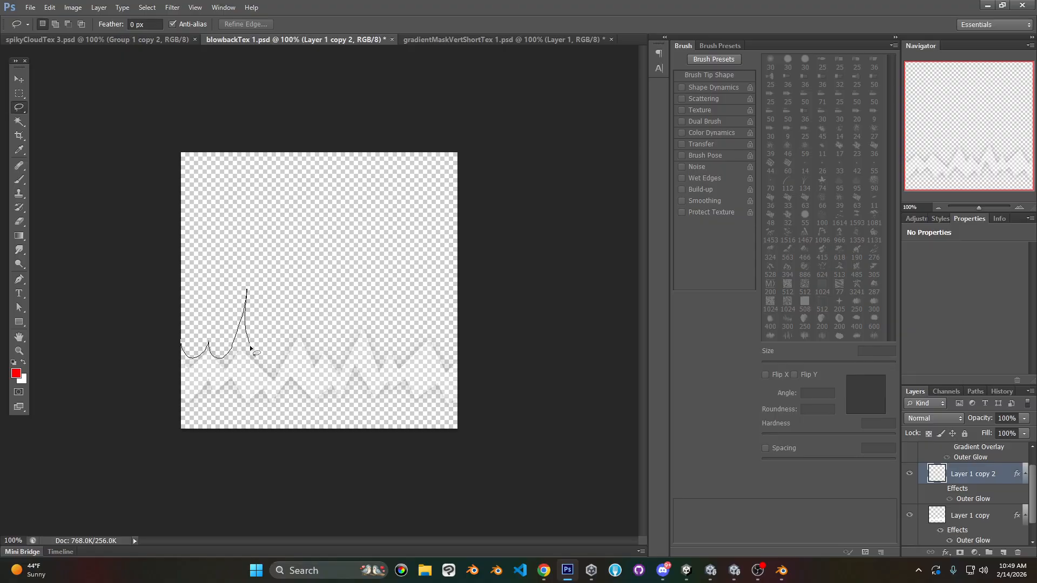
mouse_move(340, 352)
left_mouse_down()
mouse_move(363, 363)
mouse_move(384, 306)
left_mouse_up()
mouse_move(432, 339)
left_mouse_down()
mouse_move(449, 360)
mouse_move(461, 351)
mouse_move(457, 377)
mouse_move(406, 371)
left_mouse_up()
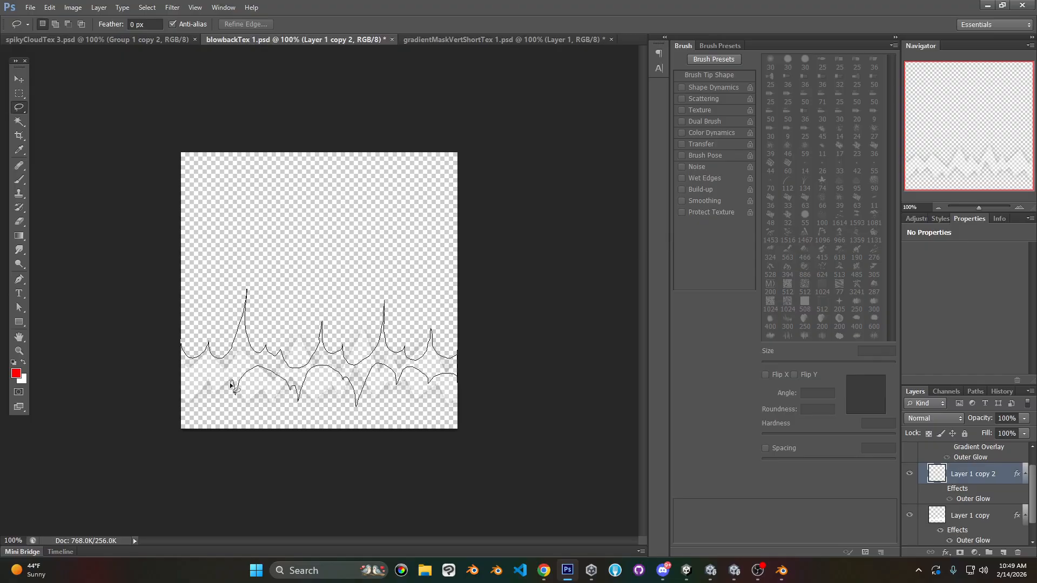
left_click_drag(186, 385, 182, 381)
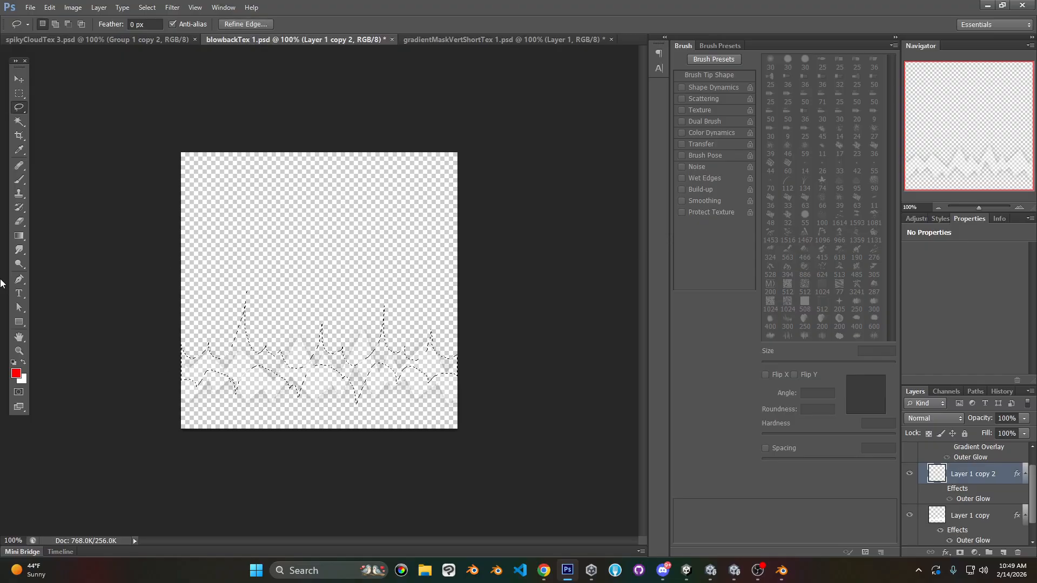
- Fill the spiky selection with white by drawing a pixel rectangle over it, and deselect
left_click(23, 361)
left_click(20, 322)
mouse_move(78, 237)
left_mouse_down()
mouse_move(112, 267)
mouse_move(609, 495)
left_mouse_up()
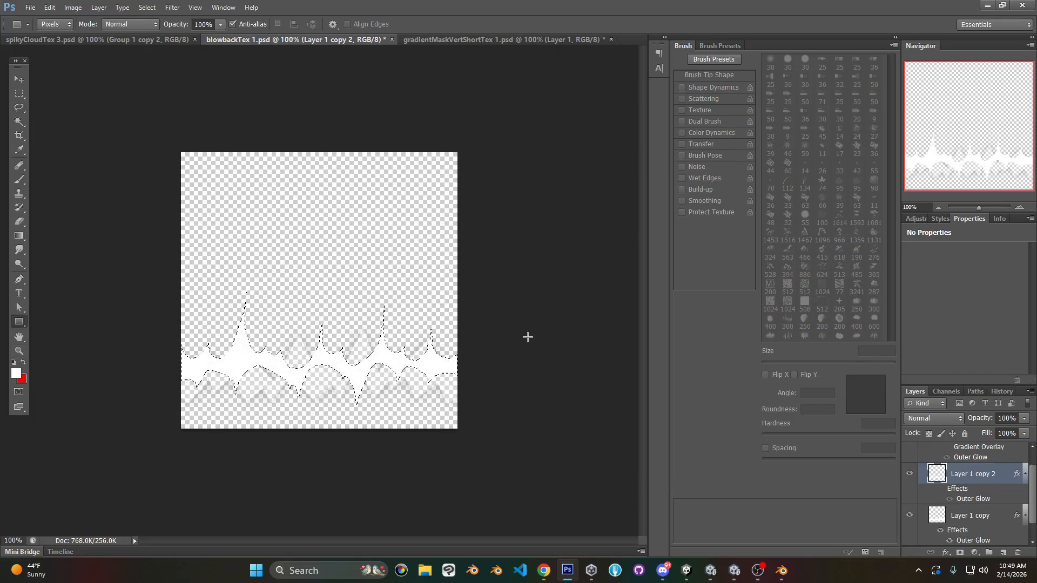
key("ctrl+d")
- Hide Layer 1 copy, show Group 1's outer glow without the gradient overlay, and save the texture
left_click(909, 515)
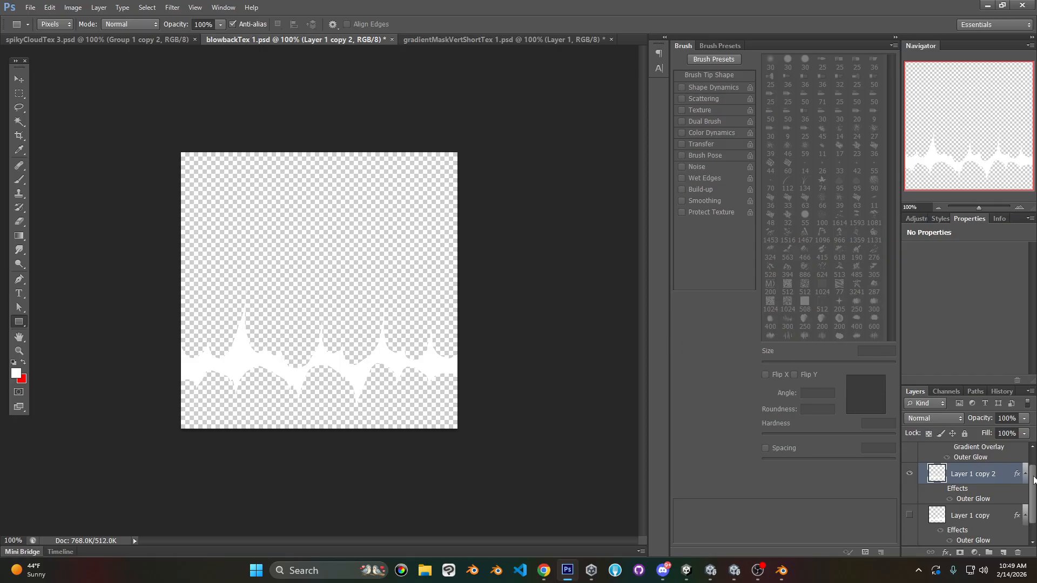
scroll(950, 453, "up", 1)
left_click(947, 479)
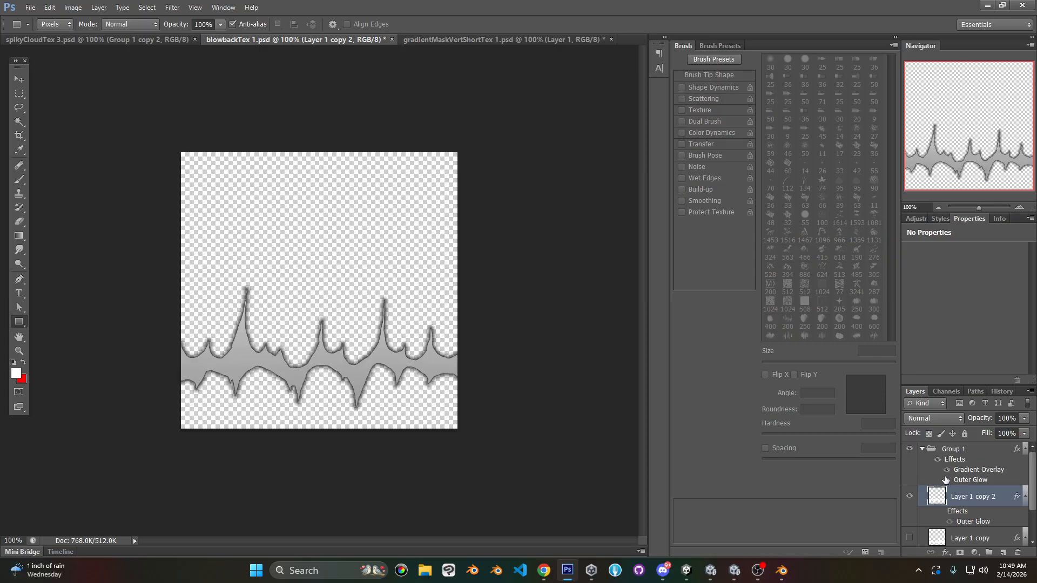
left_click(947, 470)
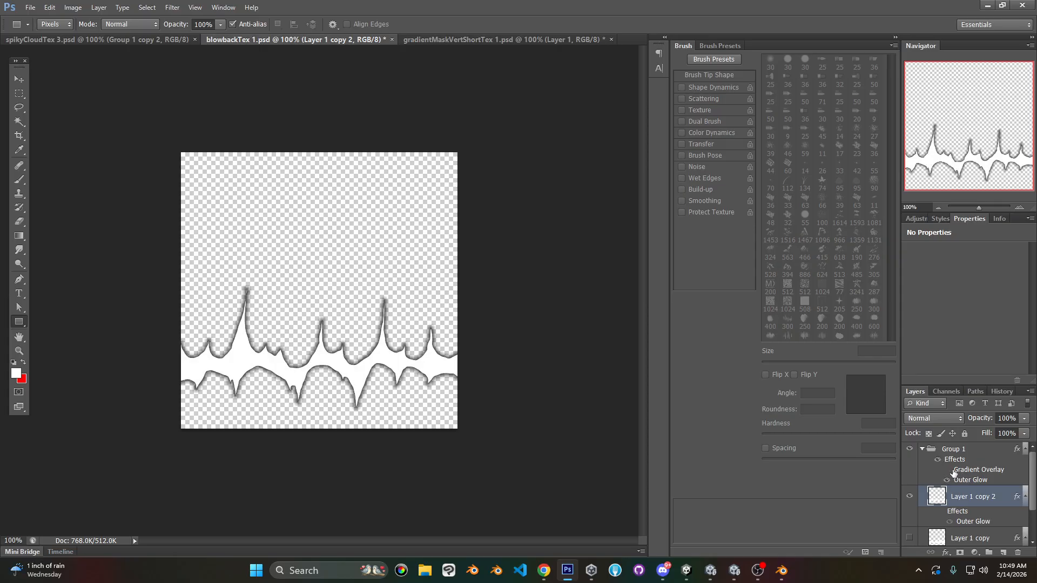
key("ctrl+s")
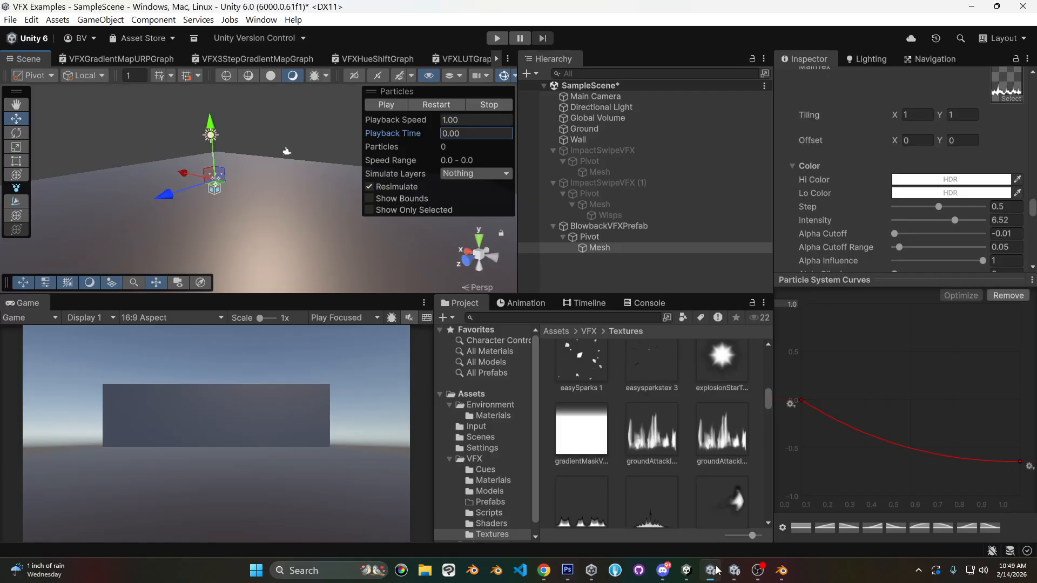
- Switch to Unity and scrub the Blowback particle effect's playback time to 0.09
left_click(710, 570)
left_click_drag(377, 133, 429, 139)
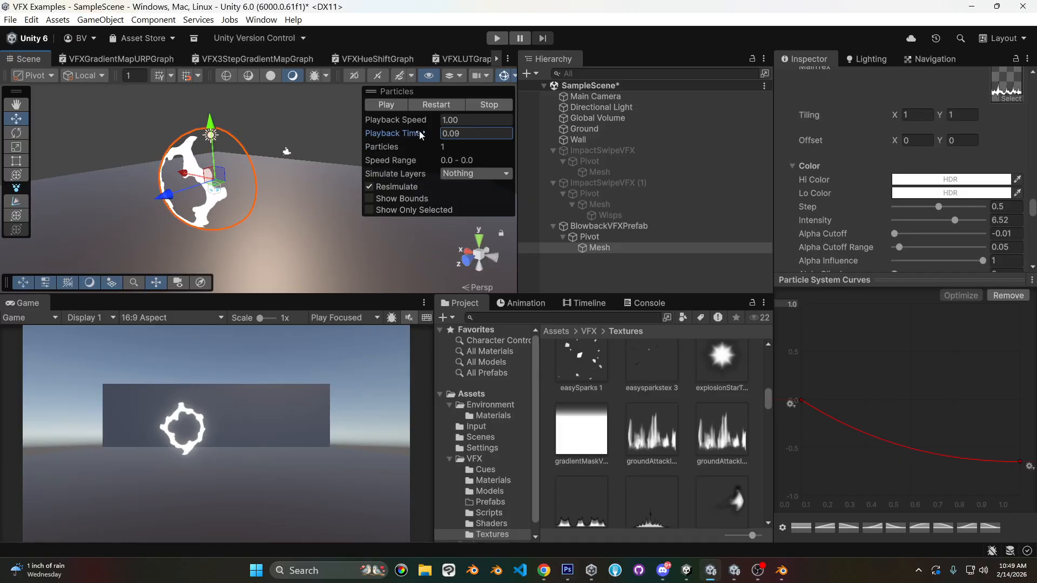
- Return to Photoshop and hide Group 1's outer glow on the blowback texture
left_click(567, 570)
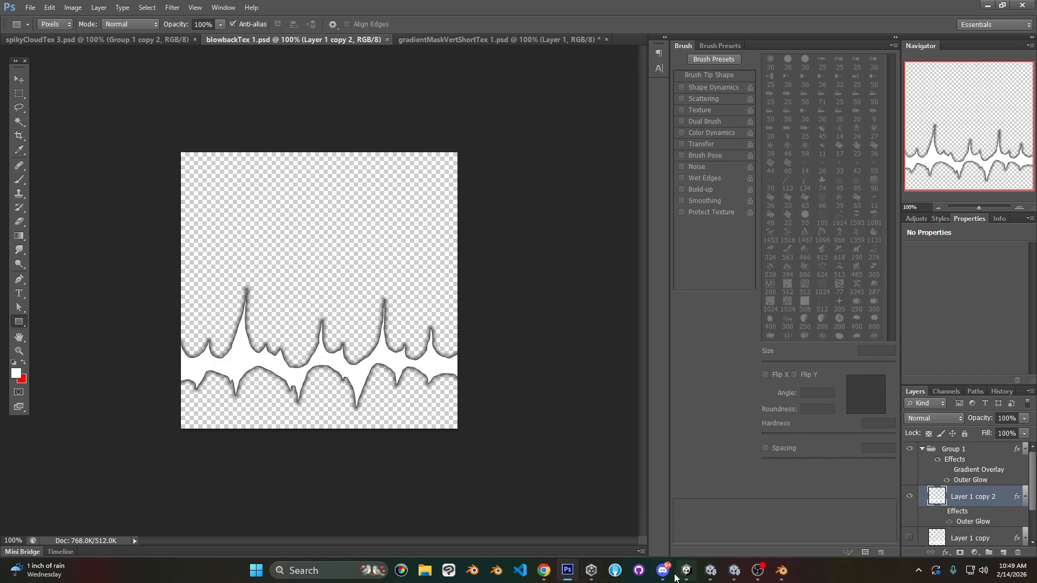
left_click(946, 480)
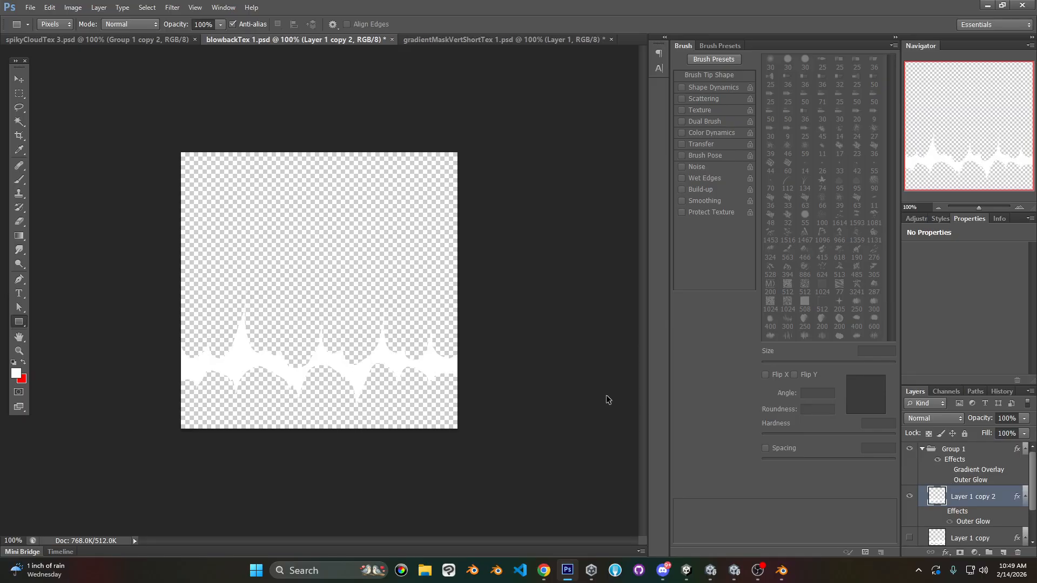
- Switch to Unity and examine the updated spiky ring effect from several angles in the scene view
left_click(710, 570)
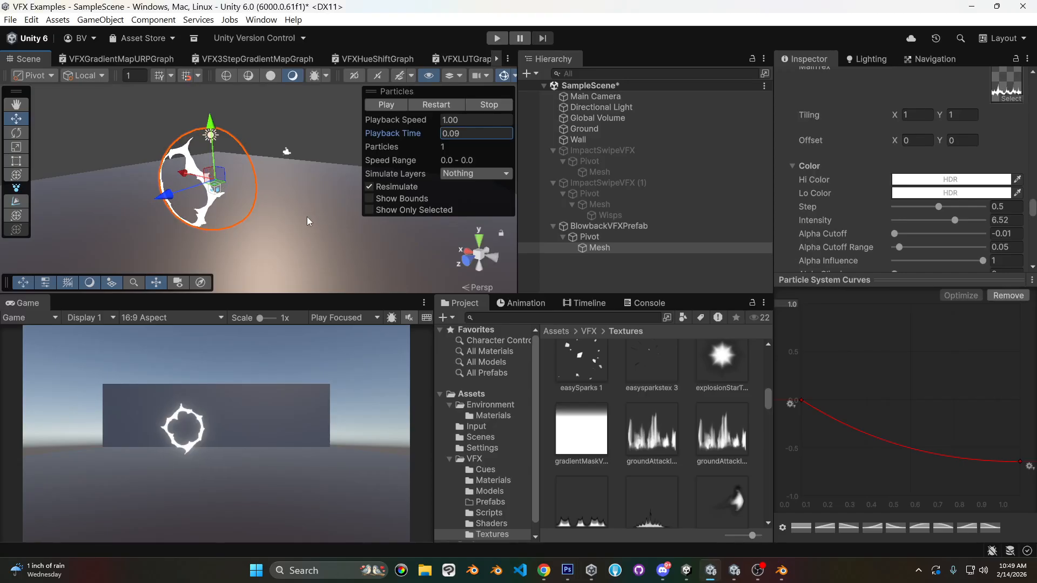
right_click_drag(165, 236, 238, 210)
scroll(238, 209, "up", 2)
middle_click_drag(238, 210, 292, 193)
scroll(294, 194, "down", 4)
right_click_drag(111, 222, 266, 208)
middle_click_drag(266, 207, 305, 203)
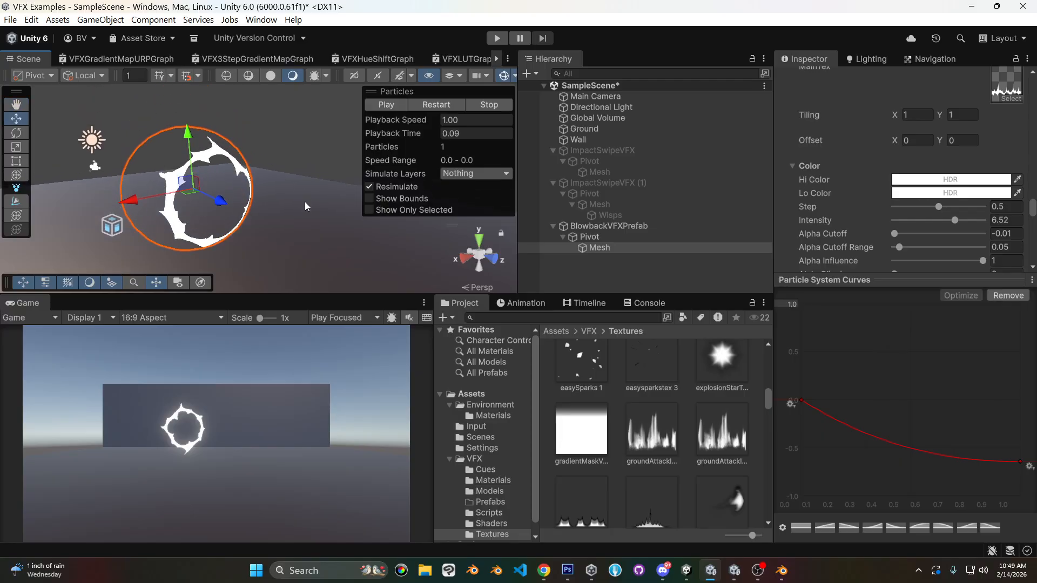
- Browse the Textures folder for an existing spiky texture to use as a reference
mouse_move(568, 578)
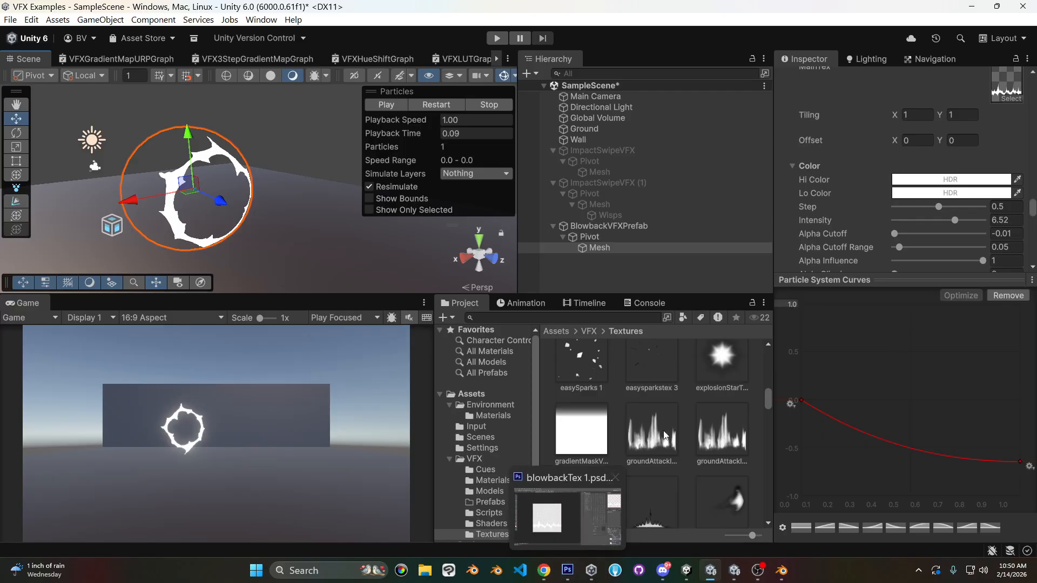
scroll(704, 406, "down", 5)
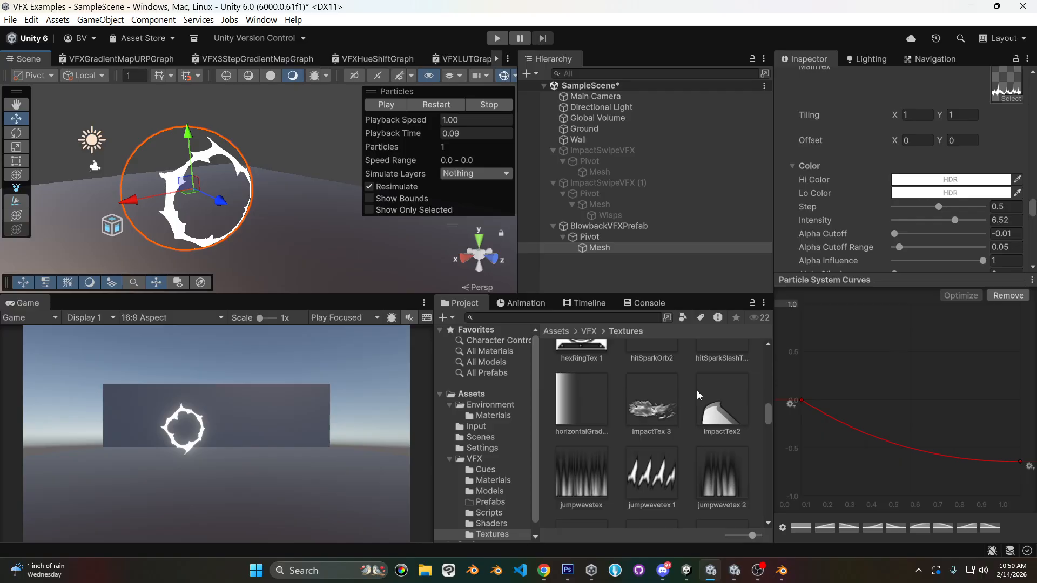
scroll(697, 390, "down", 5)
scroll(697, 390, "down", 10)
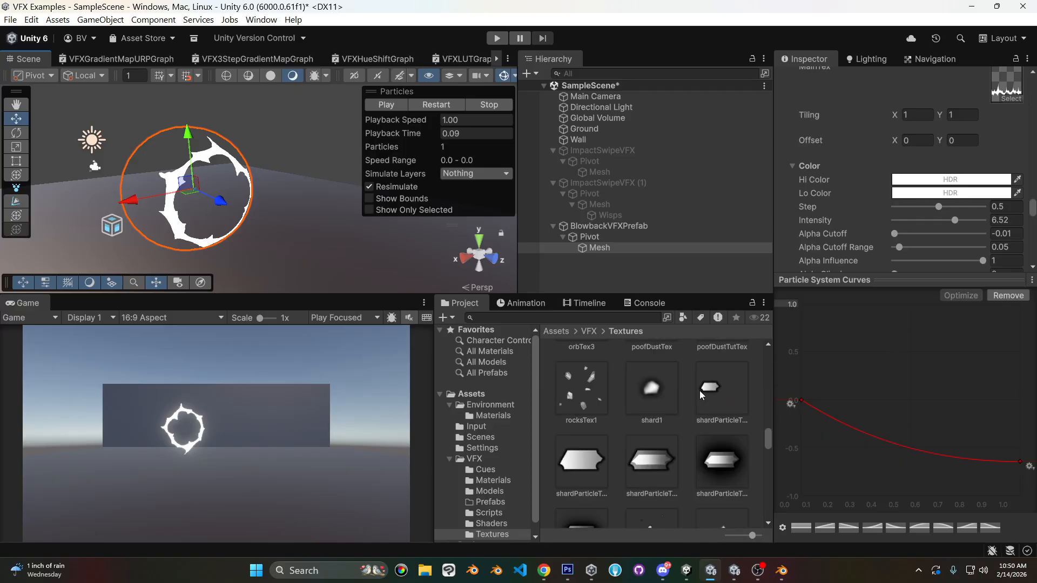
scroll(732, 426, "down", 2)
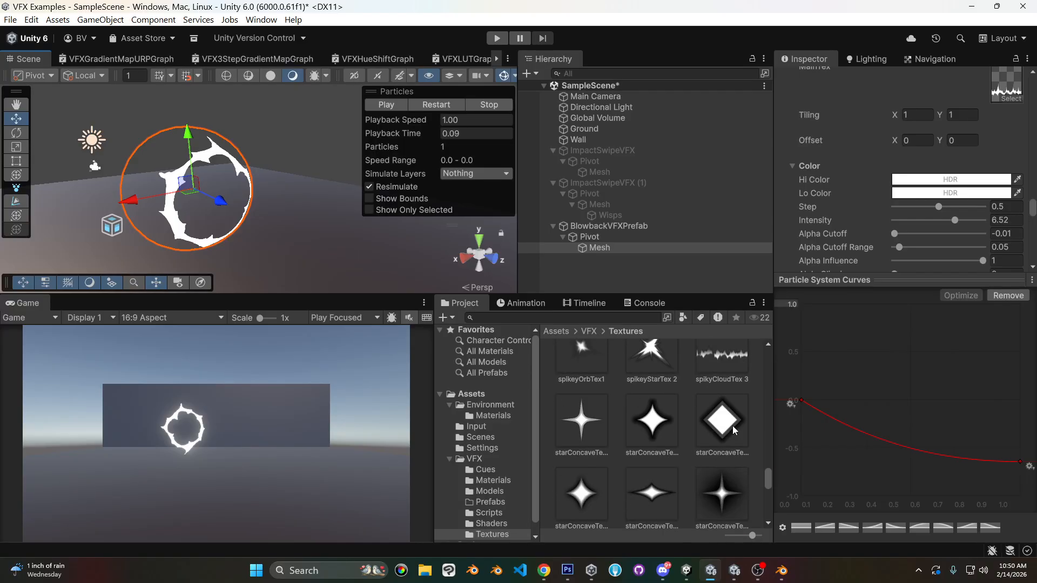
scroll(732, 425, "down", 6)
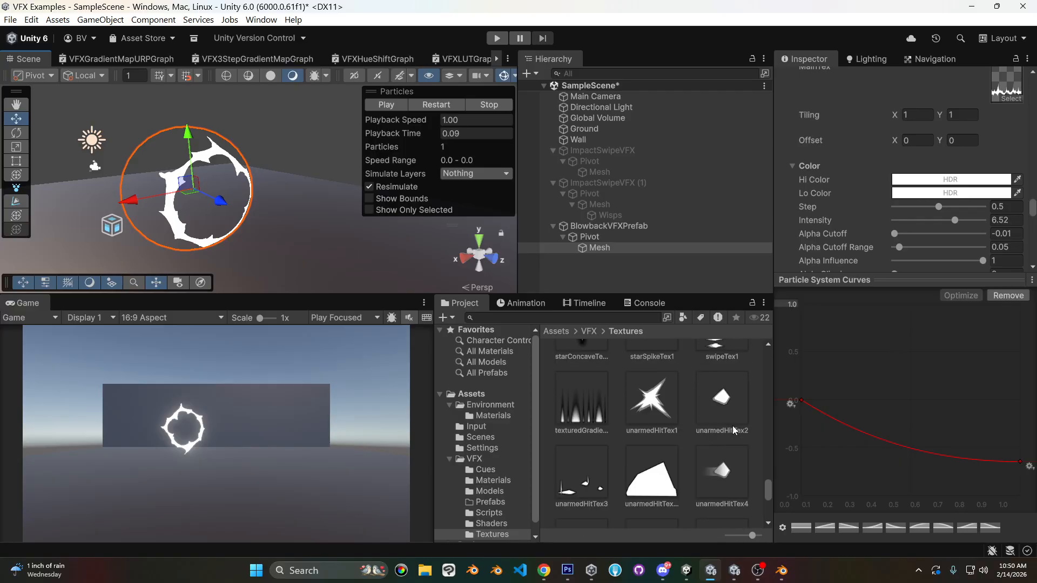
scroll(732, 425, "down", 3)
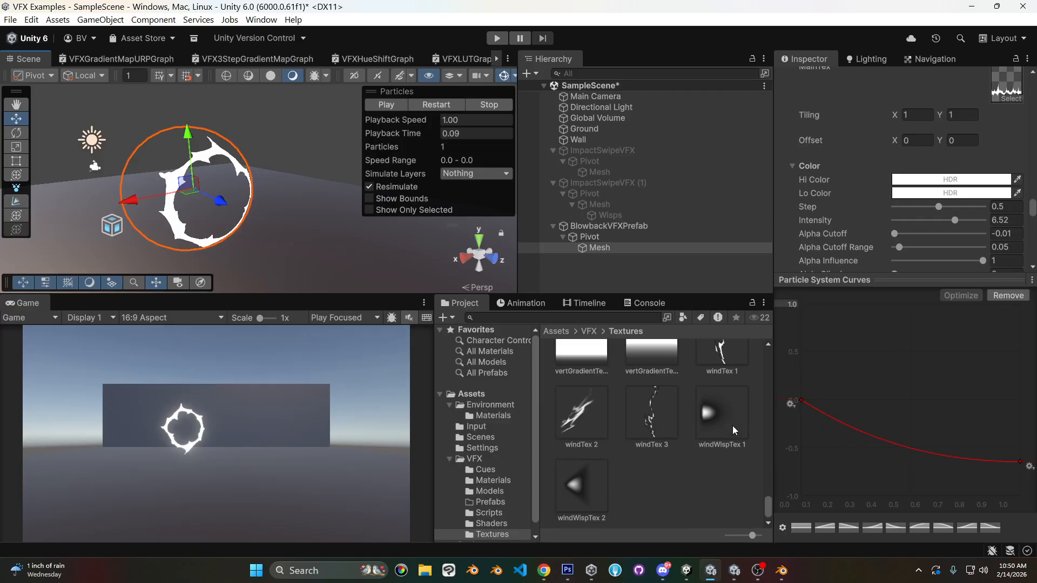
scroll(732, 426, "up", 6)
scroll(732, 426, "up", 8)
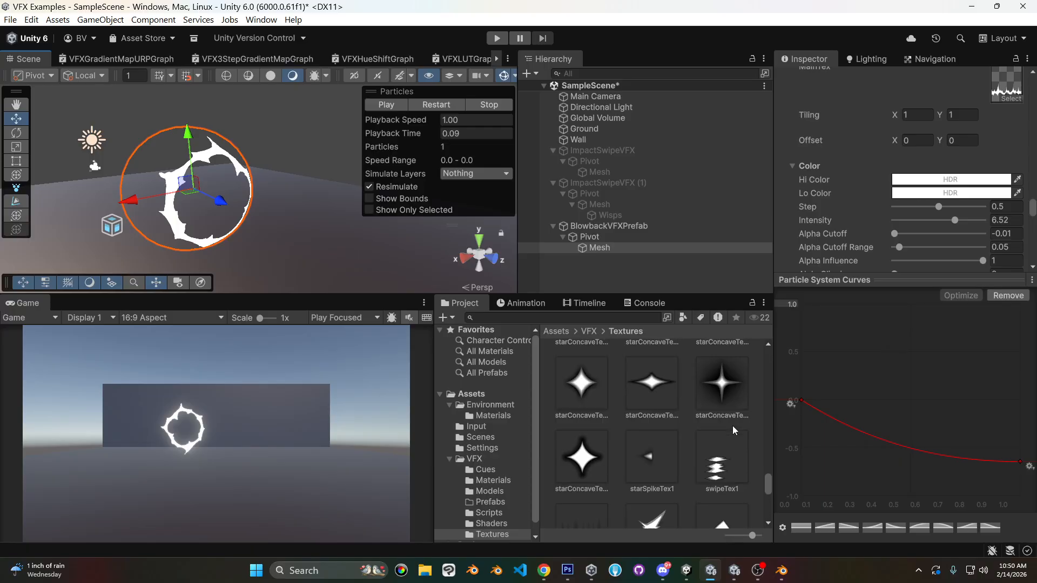
scroll(733, 429, "up", 5)
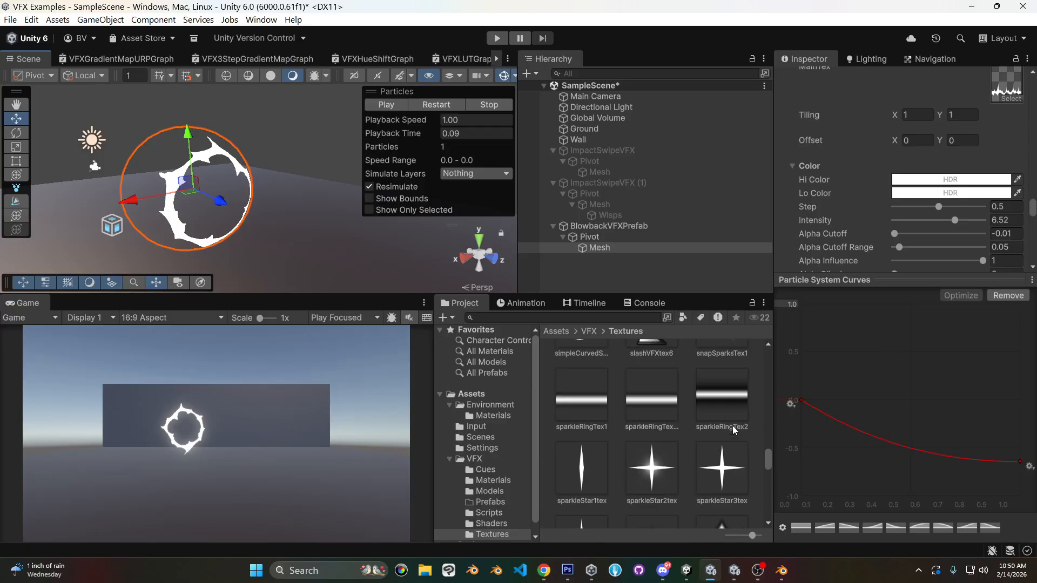
scroll(733, 429, "up", 6)
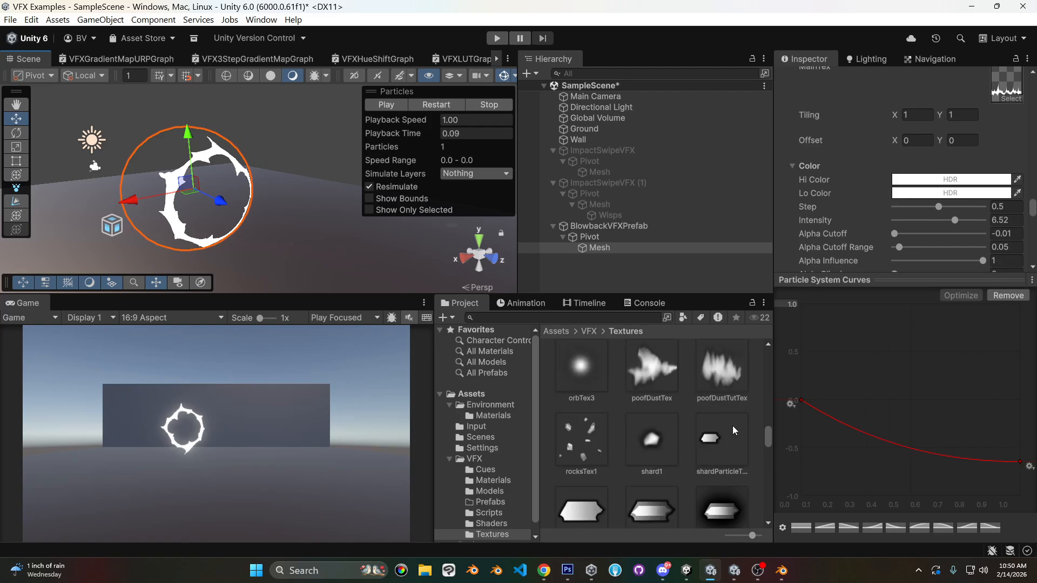
scroll(732, 425, "up", 4)
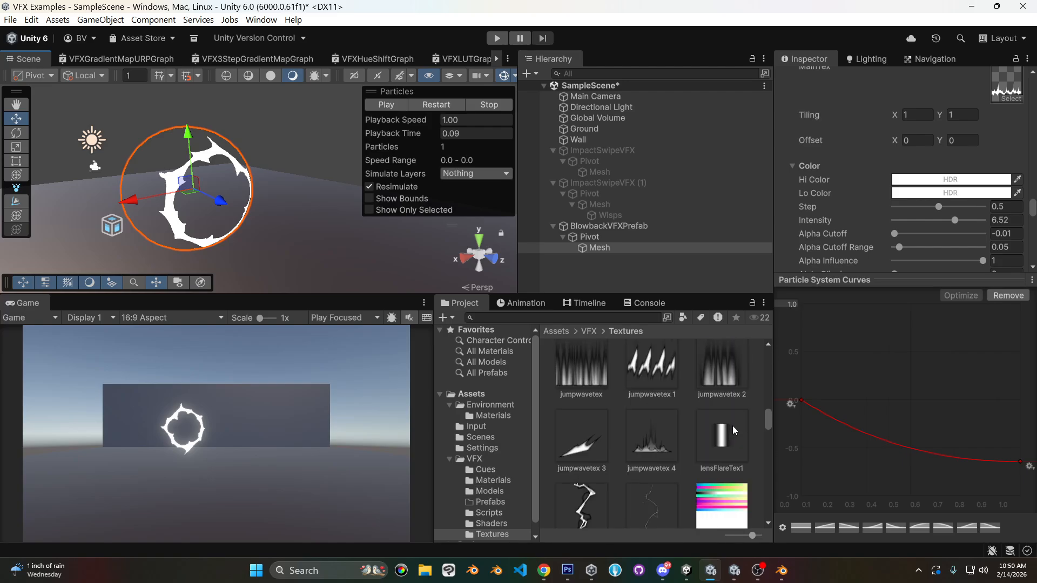
scroll(733, 427, "up", 4)
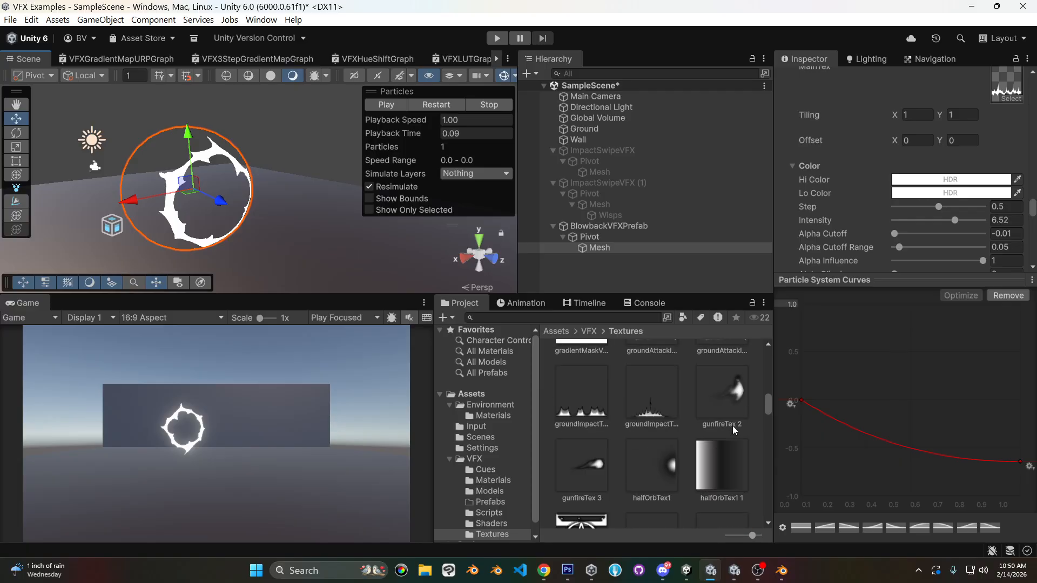
scroll(732, 425, "up", 4)
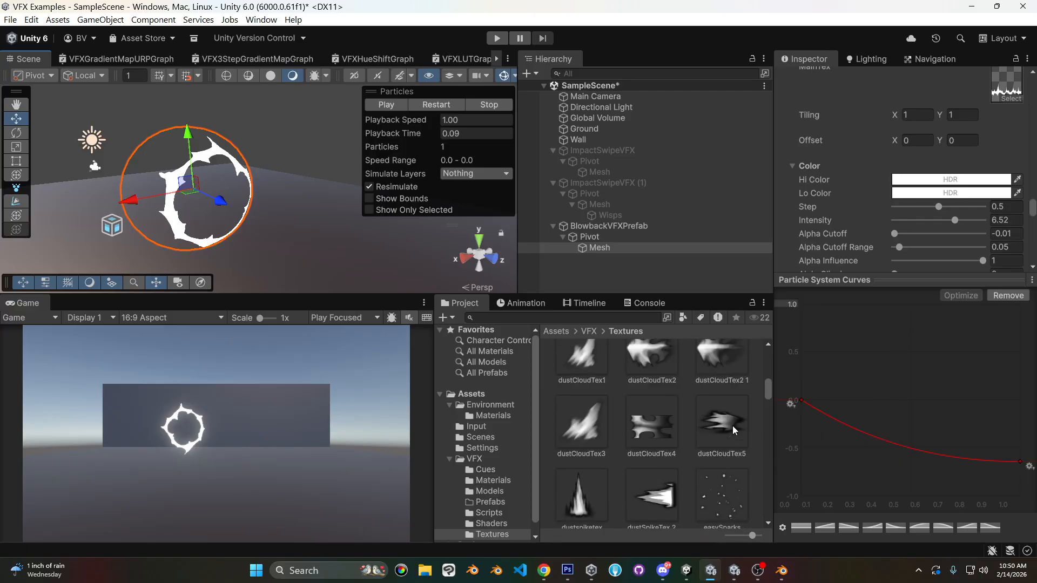
scroll(732, 426, "up", 4)
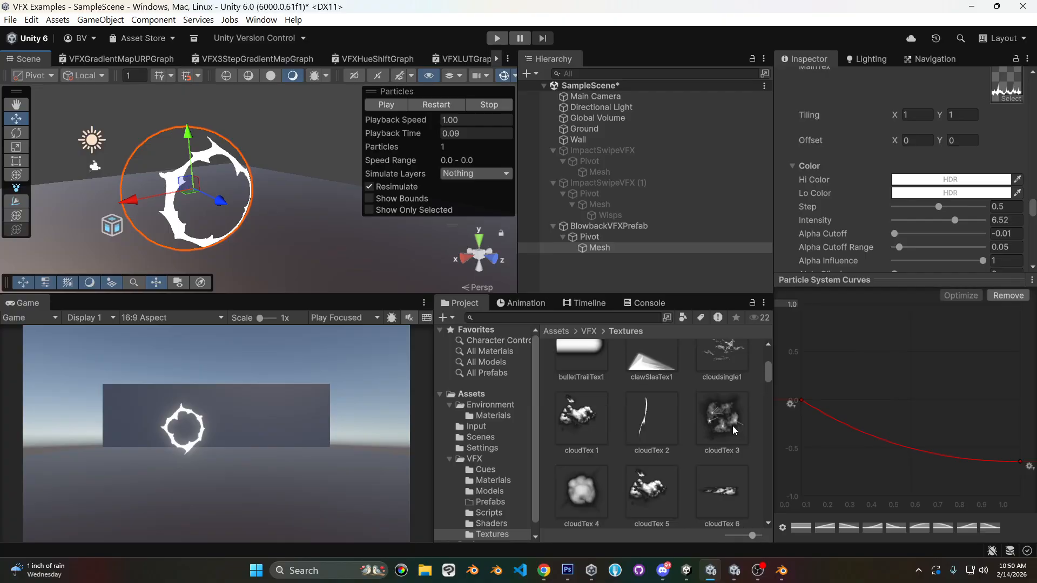
scroll(732, 425, "up", 1)
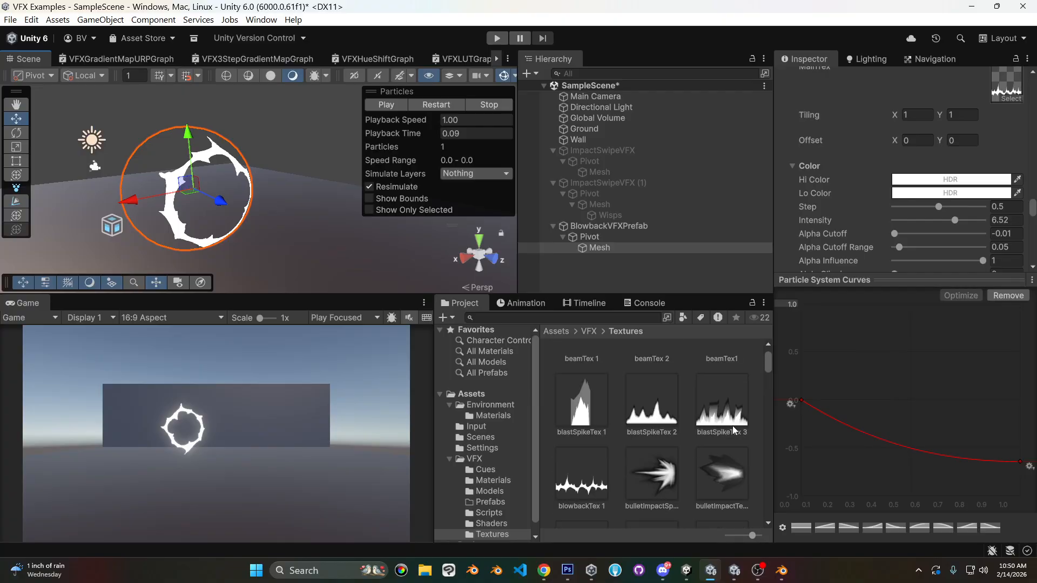
scroll(742, 480, "down", 1)
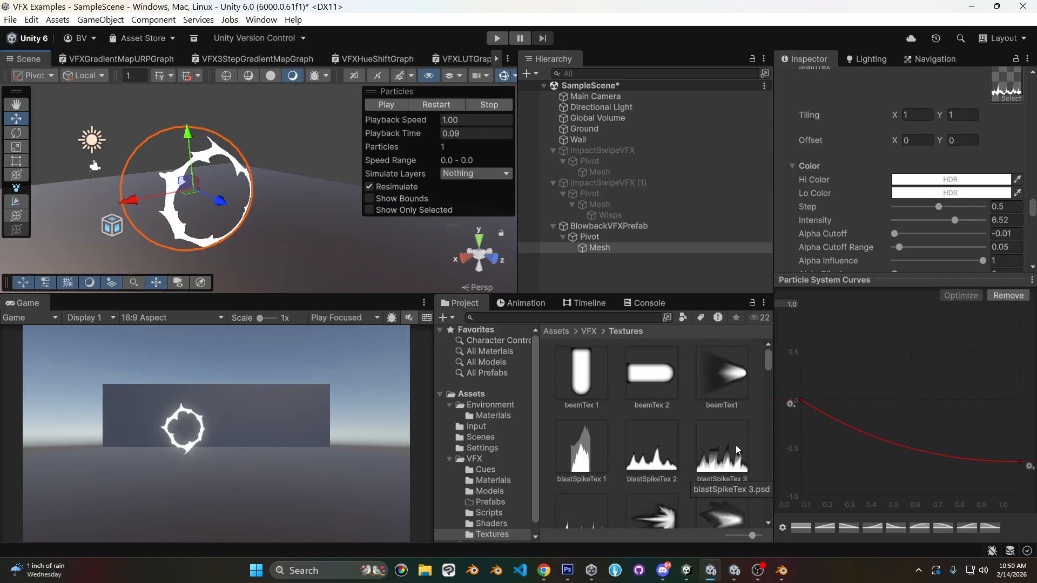
scroll(711, 389, "down", 6)
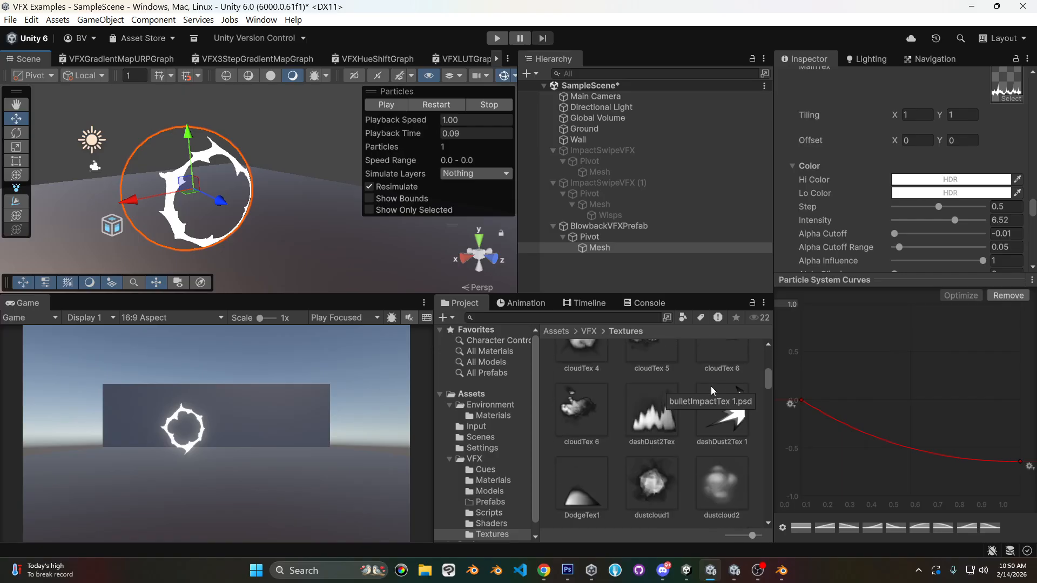
- Switch to the Lake City_Downtown Unity project and locate the main texture used by Muzzle Blowback VFX (1)'s material, MuzzleBlowbackMat 1
left_click(686, 570)
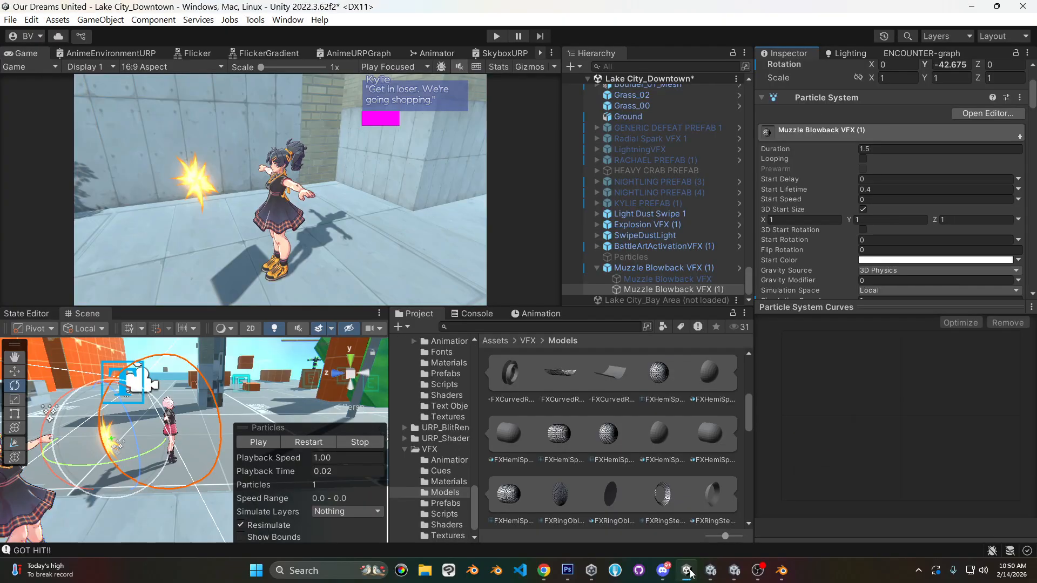
scroll(960, 167, "down", 15)
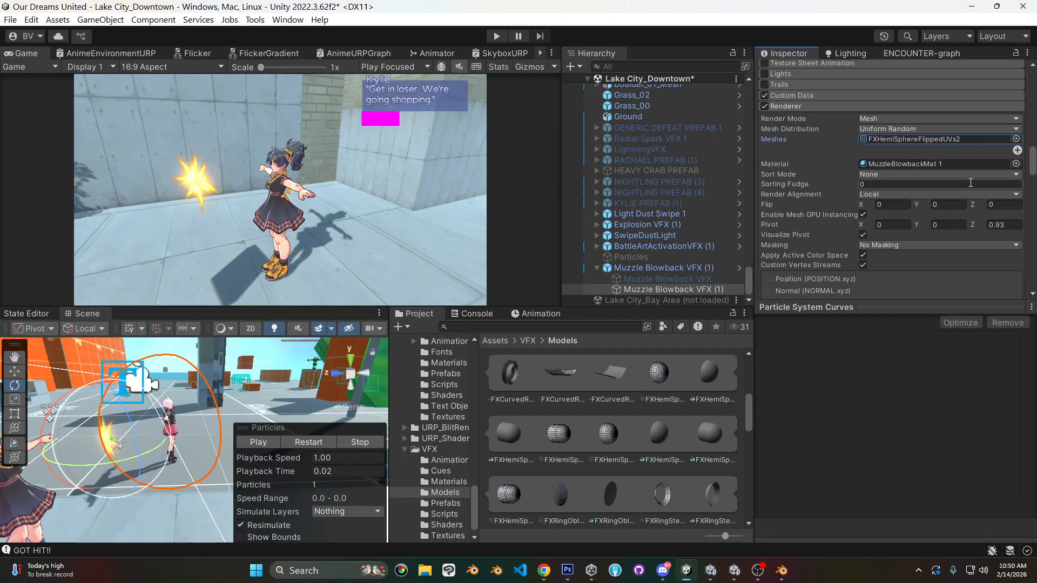
left_click(906, 163)
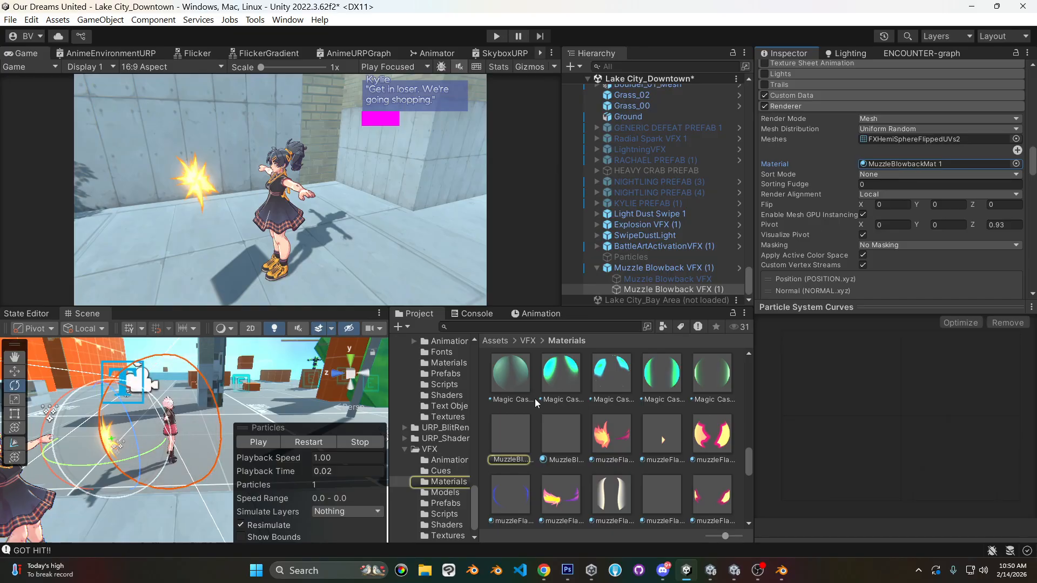
left_click(511, 434)
scroll(773, 248, "up", 10)
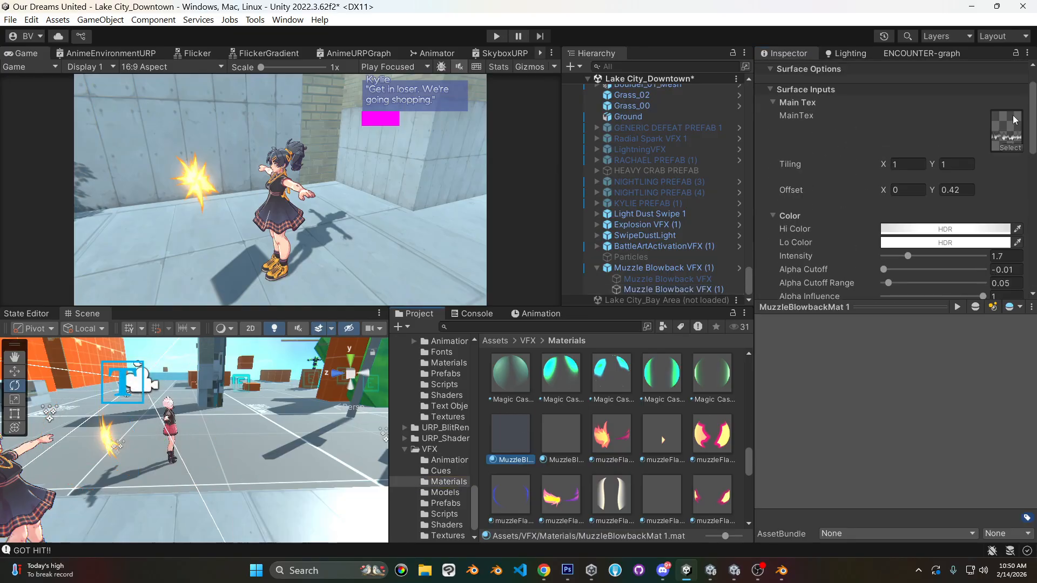
left_click(1007, 132)
left_click(643, 435)
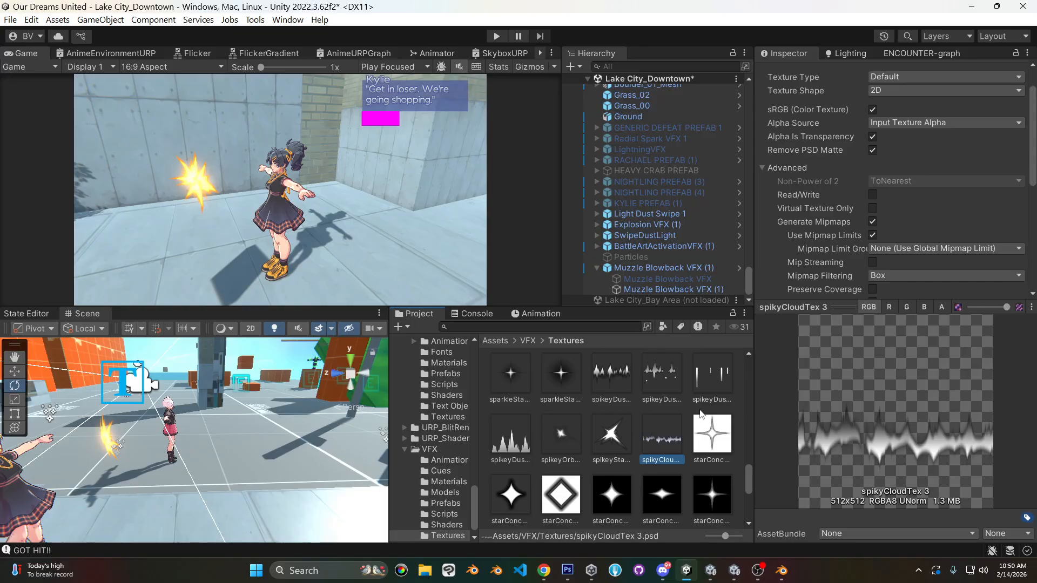
- Return to the VFX Examples Unity project, search the assets for "spik" and preview the spikyCloudTex 3 texture
left_click(710, 570)
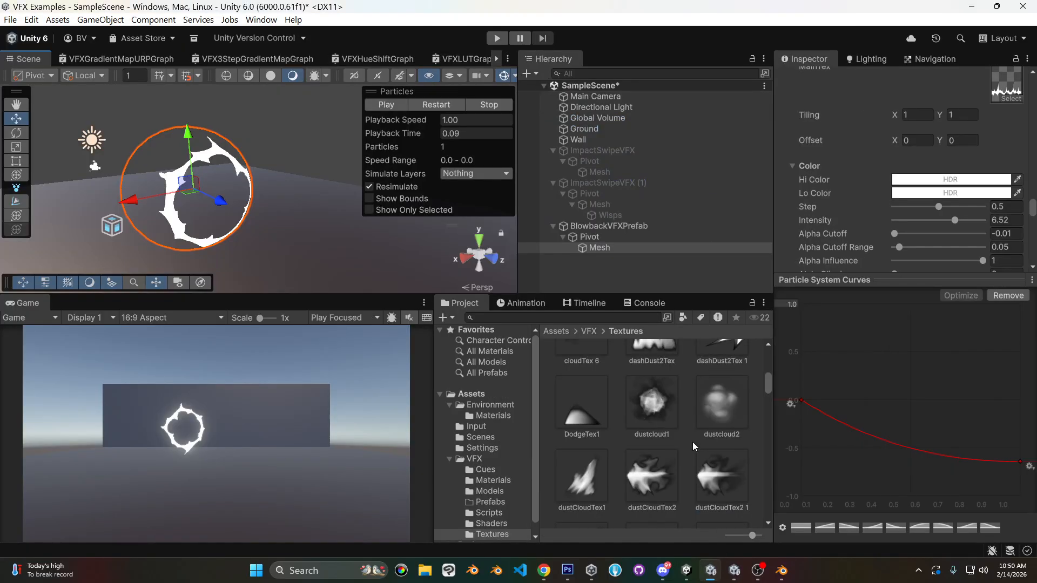
left_click(608, 320)
type("spik")
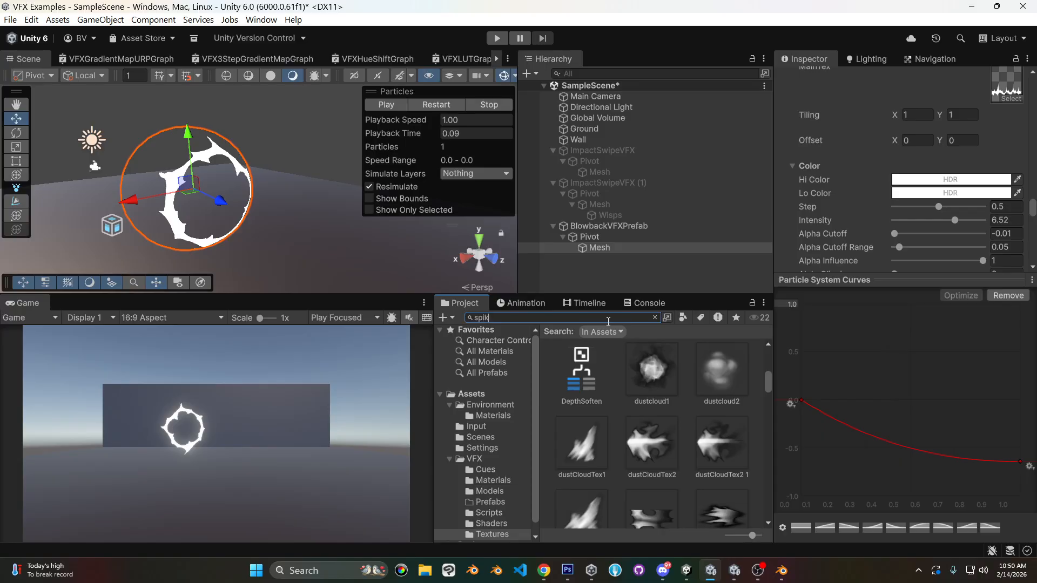
left_click(589, 491)
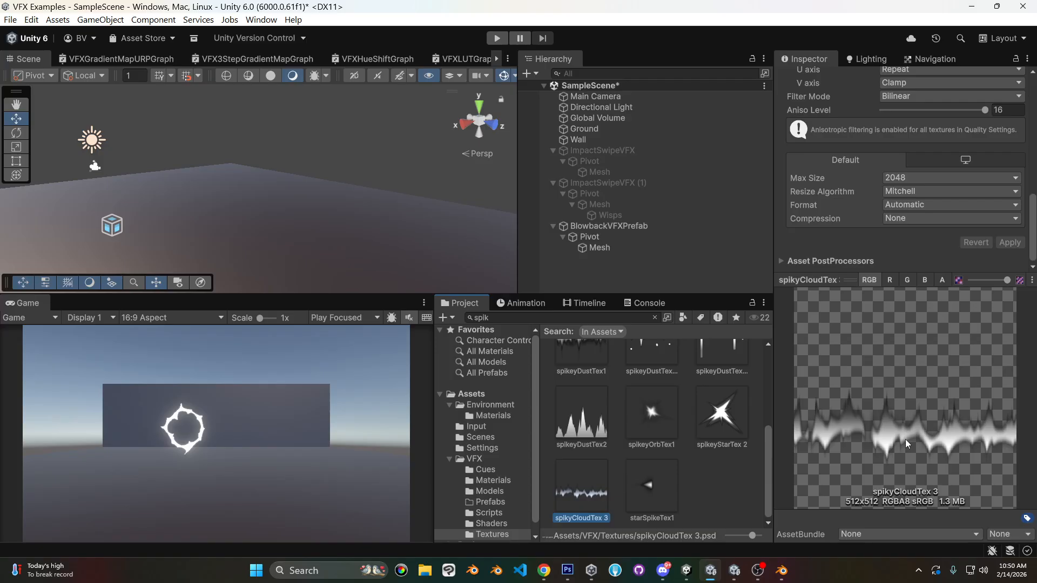
- Switch to Photoshop and squash the spike shape on Layer 1 copy 2 vertically with Free Transform
left_click(563, 577)
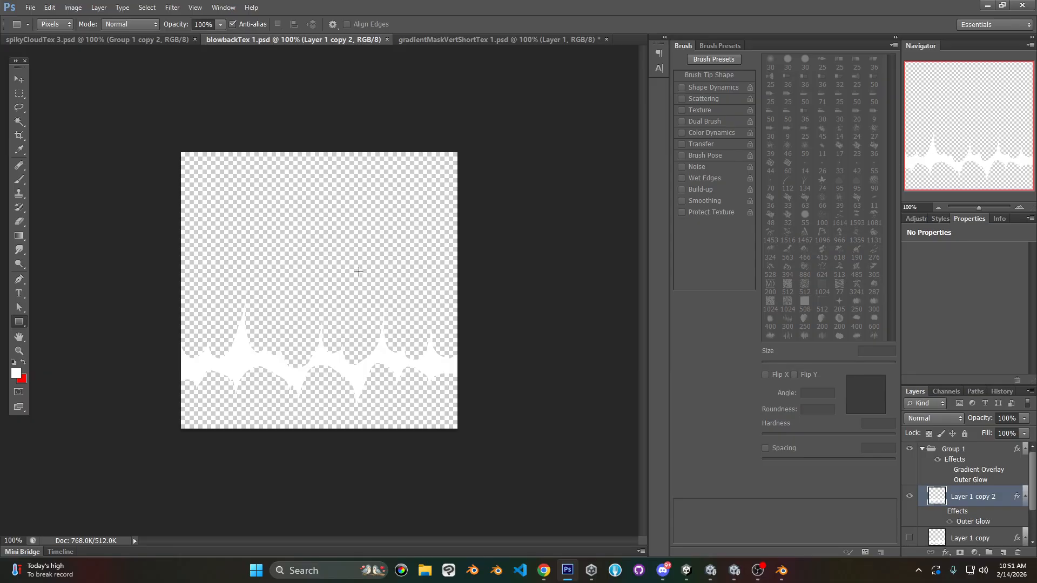
key("ctrl+t")
left_click_drag(318, 289, 319, 307, "alt")
key("v")
left_click(480, 212)
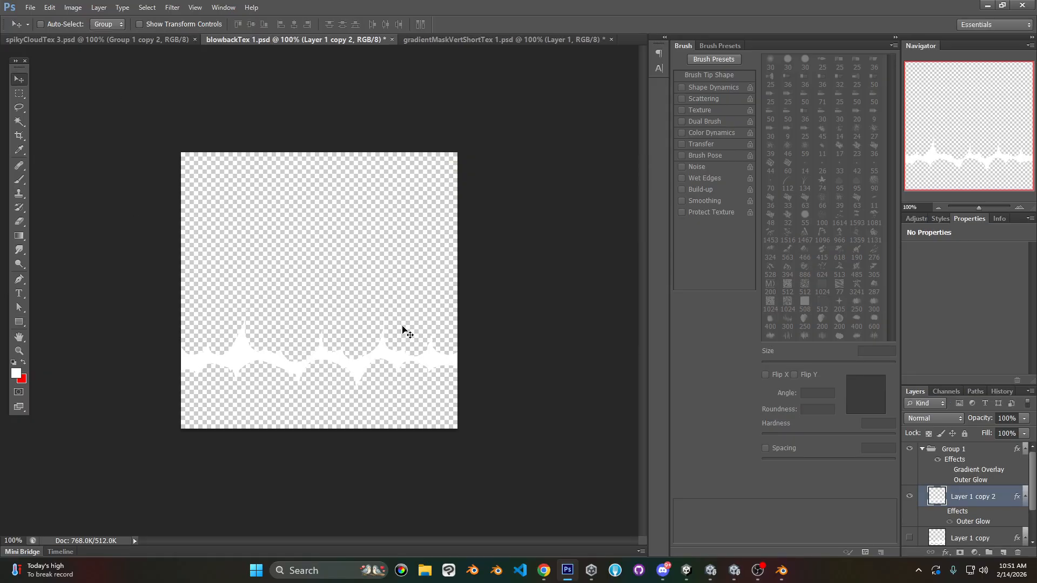
- Narrow the spike shape horizontally and duplicate it side by side to fill the canvas width with denser spikes
left_click_drag(458, 351, 353, 350)
key("v")
left_click(480, 213)
left_click_drag(202, 357, 317, 343, "alt")
key("ctrl+z")
- Apply a short-distance Motion Blur at a 90° angle to Layer 1 copy 2 and save the texture
left_click(173, 7)
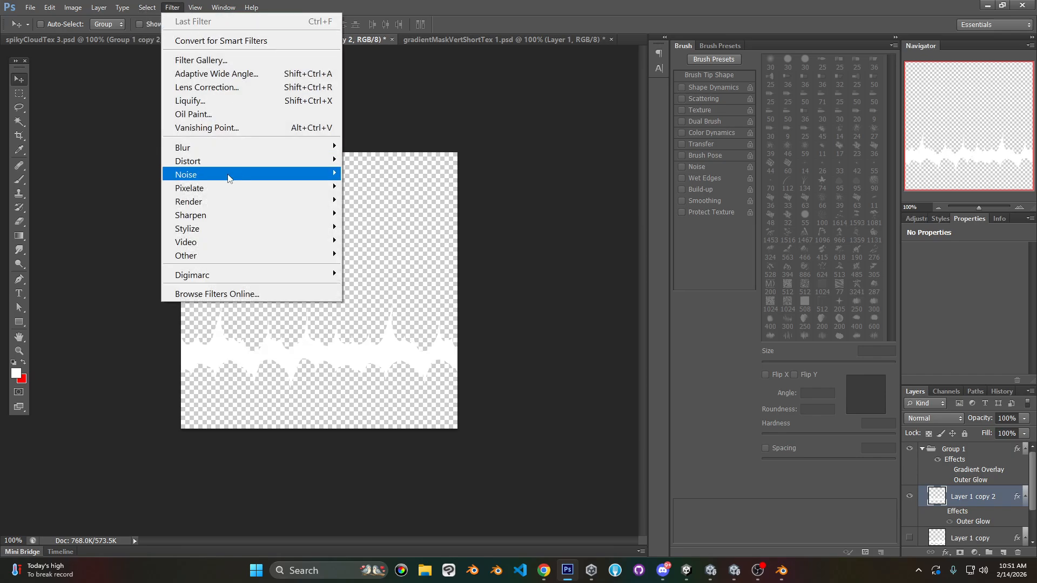
mouse_move(235, 148)
left_click(377, 274)
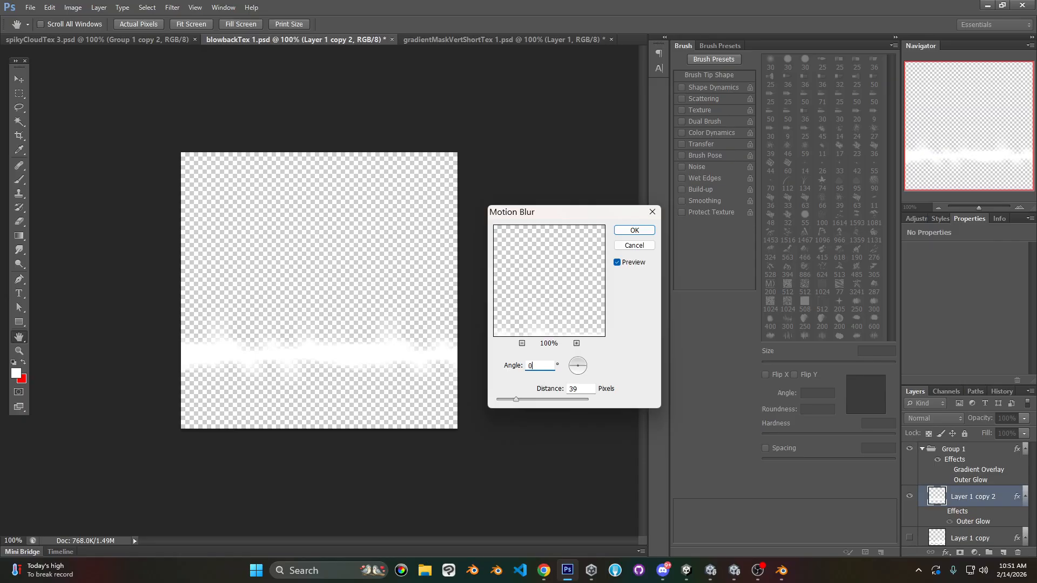
type("90")
left_click(499, 400)
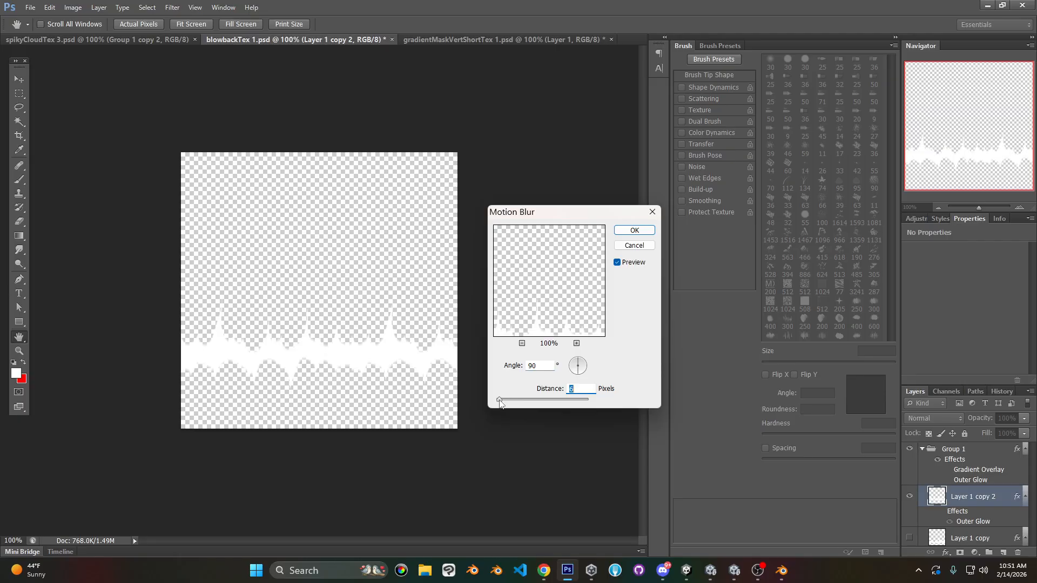
left_click_drag(499, 400, 501, 401)
left_click(634, 230)
key("ctrl+s")
- Switch to Unity, select the Blowback effect's Mesh and examine the updated ring up close in the scene view
left_click(720, 572)
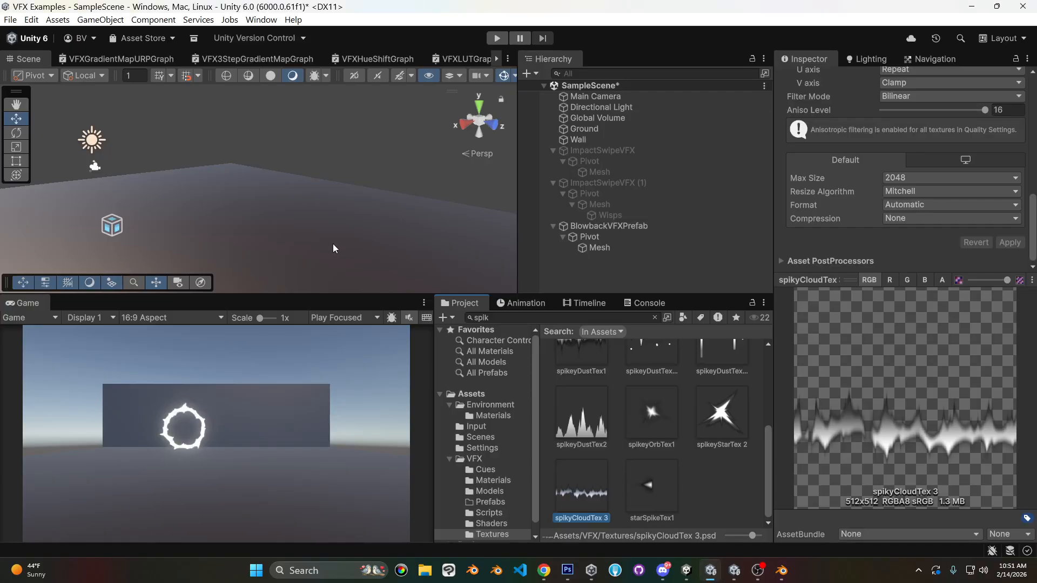
right_click_drag(143, 170, 268, 178)
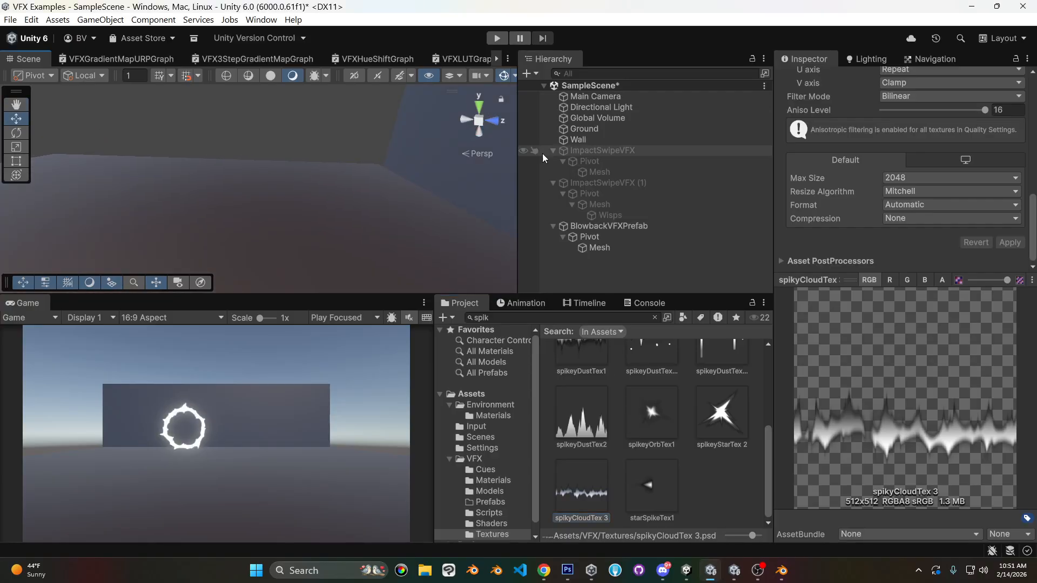
double_click(599, 248)
right_click_drag(303, 208, 223, 208)
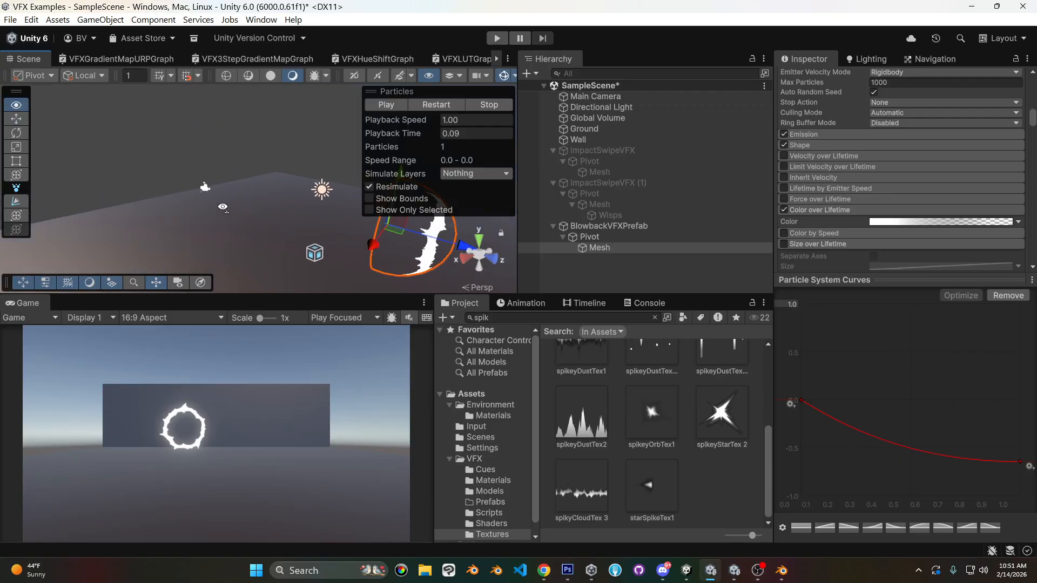
key("f")
scroll(338, 273, "up", 5)
middle_click_drag(353, 268, 341, 249)
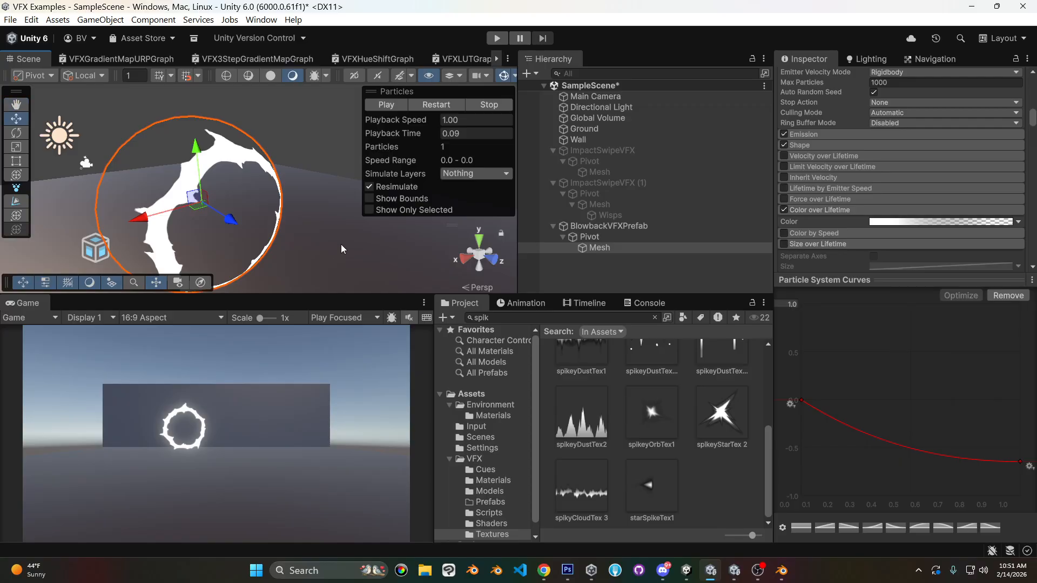
- Preview spikyCloudTex 3 again for reference and return to the blowback texture in Photoshop
mouse_move(568, 570)
left_click(587, 469)
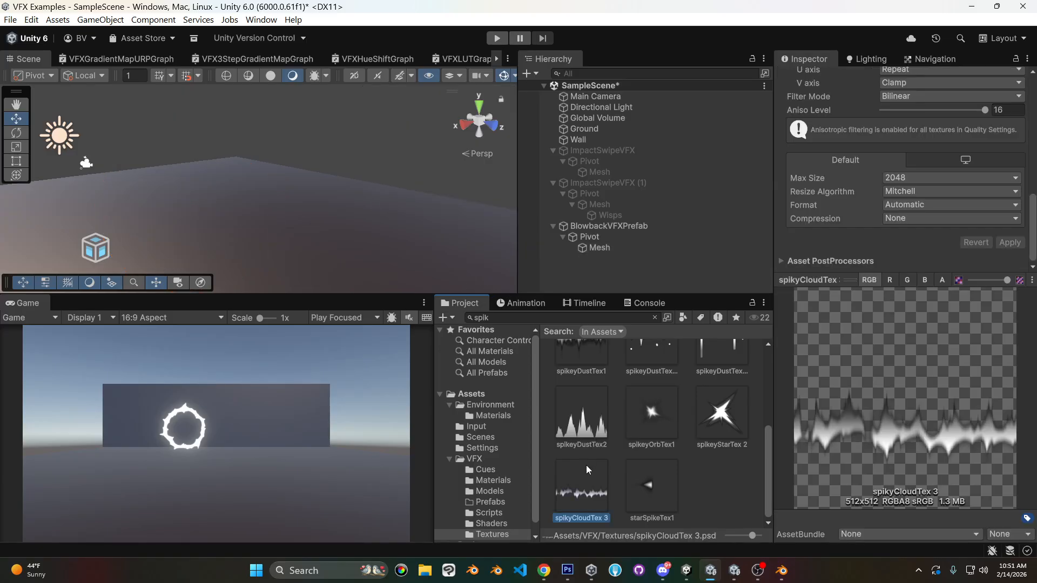
left_click(567, 570)
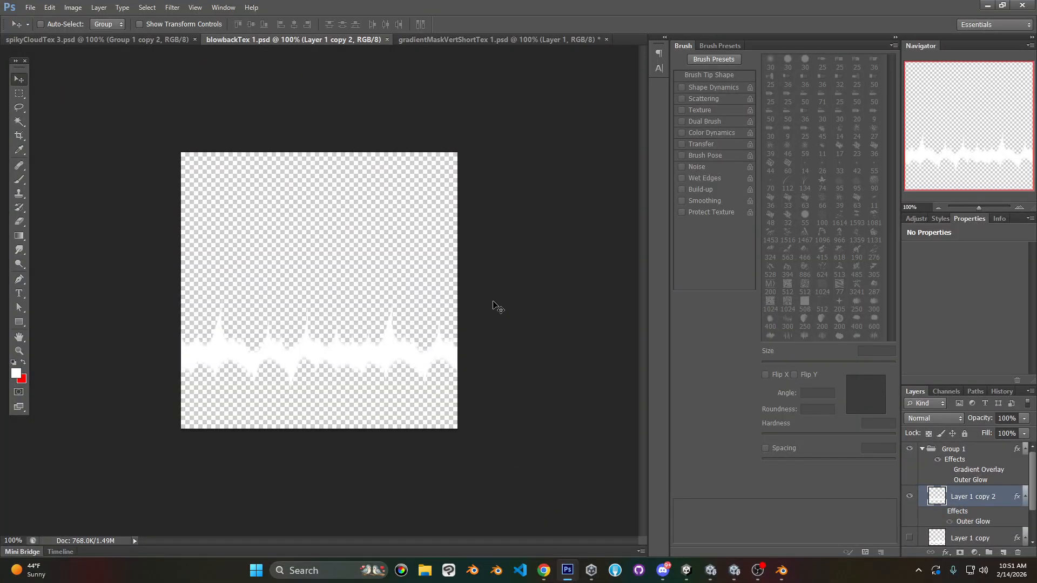
- Hide Layer 1 copy 2 in the blowback texture, open spikyCloudTex 3 from the Unity project and select its whole canvas
left_click(910, 496)
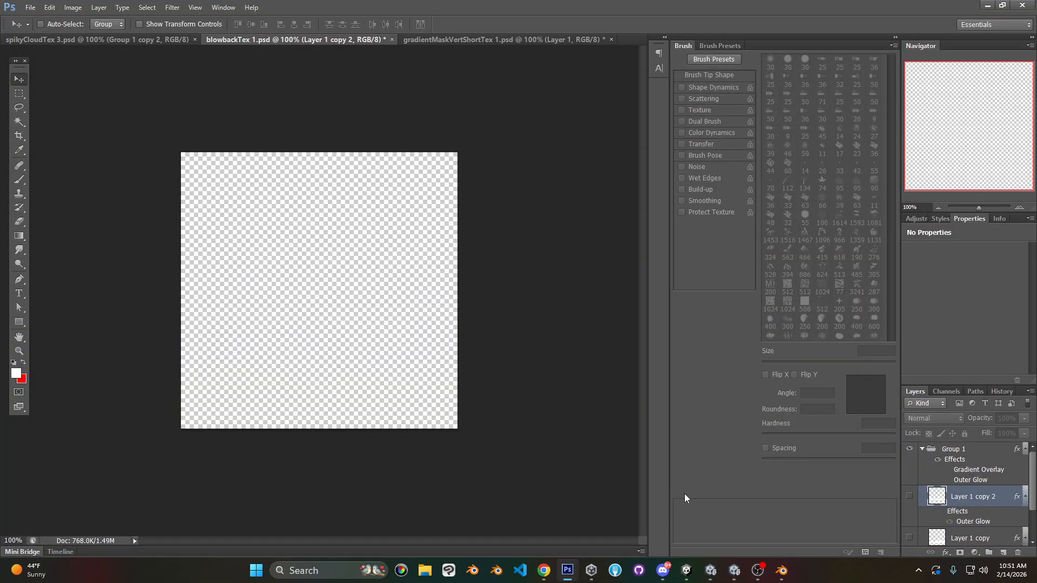
left_click(711, 571)
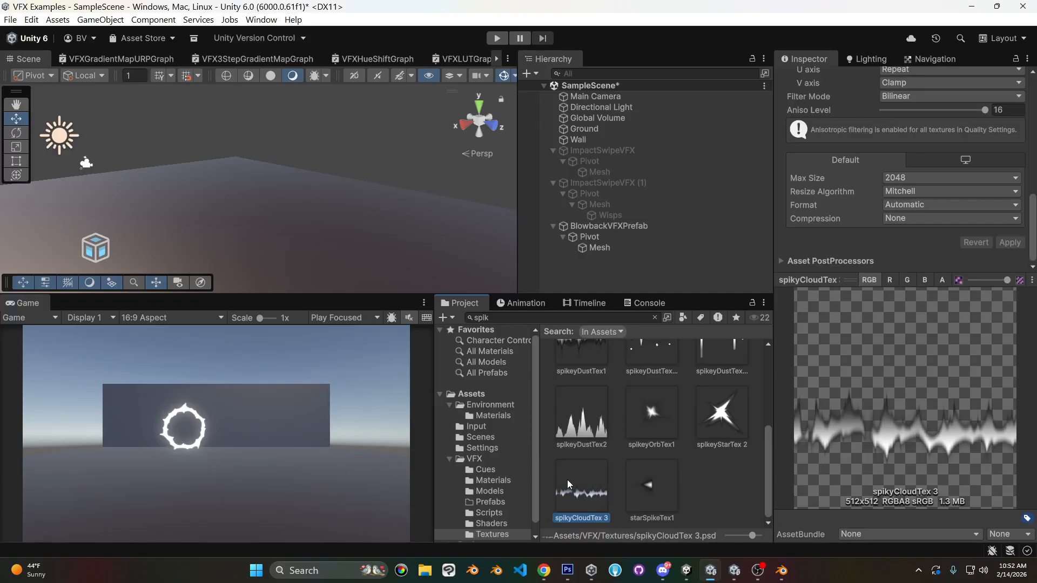
double_click(569, 484)
key("ctrl+a")
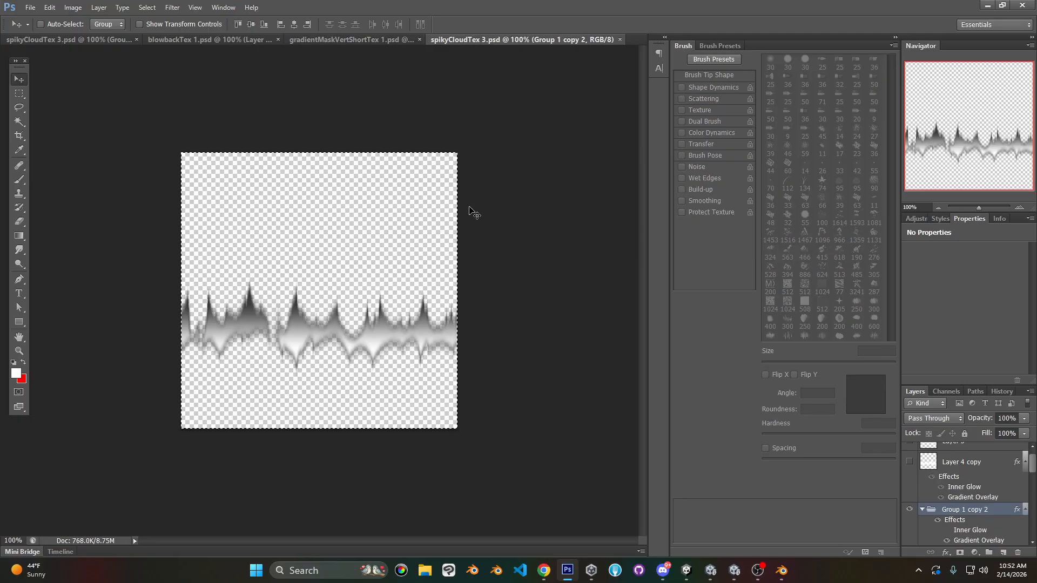
- Paste the copied spikyCloudTex 3 spikes into blowbackTex 1 as a new layer and move them straight down
left_click(327, 41)
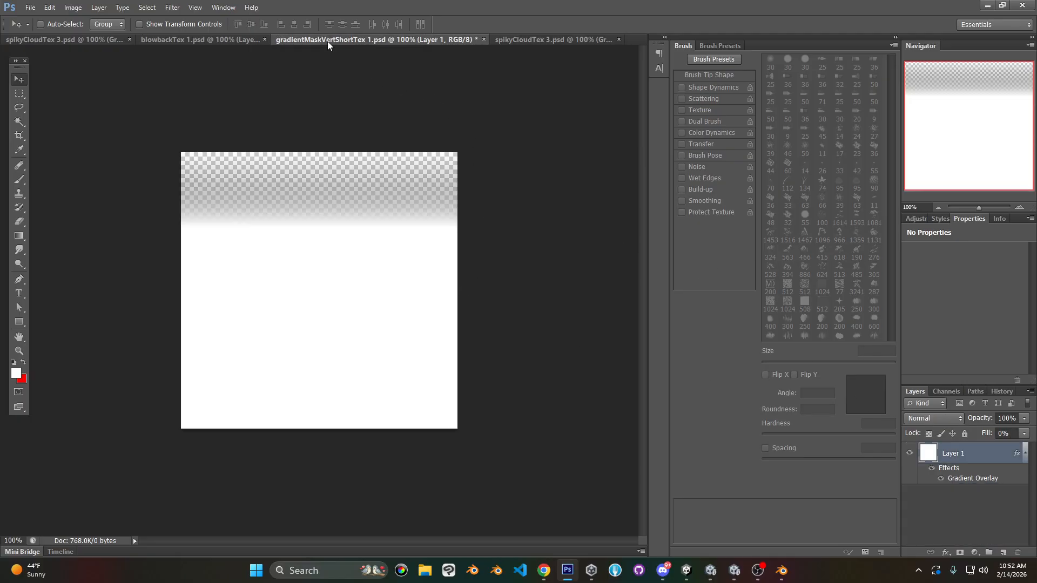
left_click(228, 39)
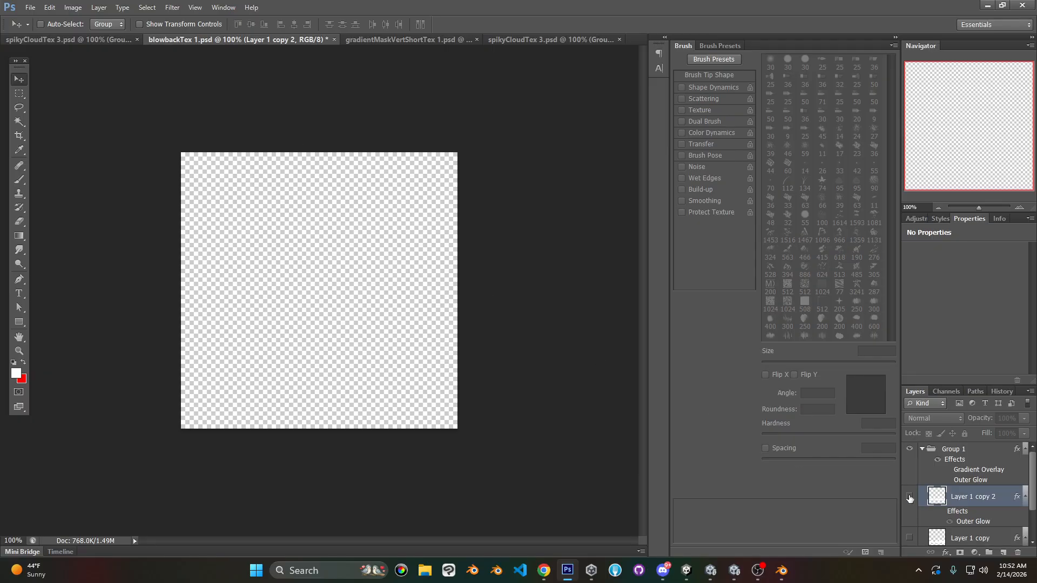
key("ctrl+v")
left_click_drag(348, 302, 306, 360, "shift")
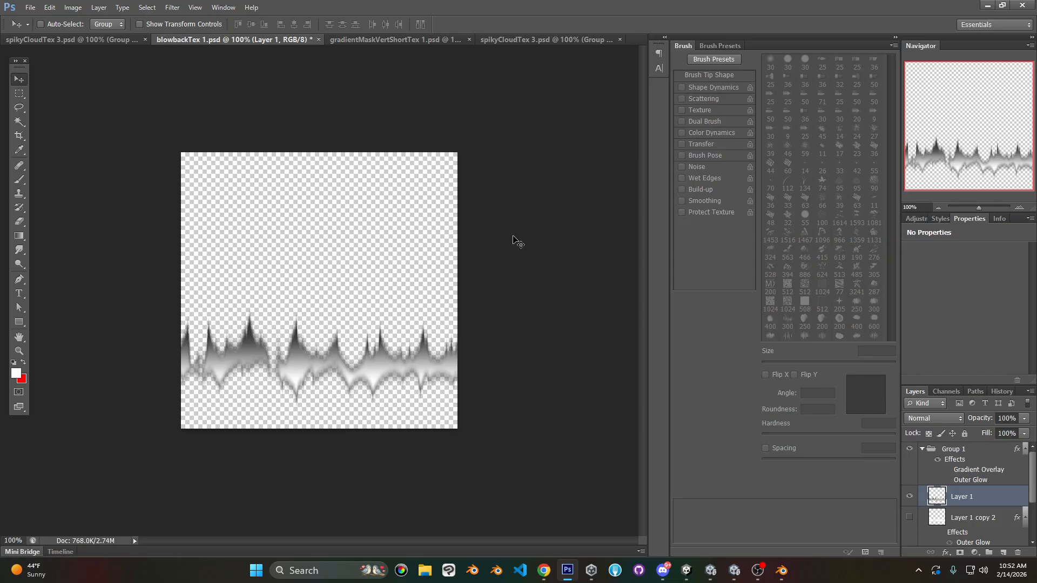
- Add a new empty layer inside Group 1 above the pasted spikes
left_click(962, 449)
key("ctrl+shift+n")
key("Return")
left_click(19, 107)
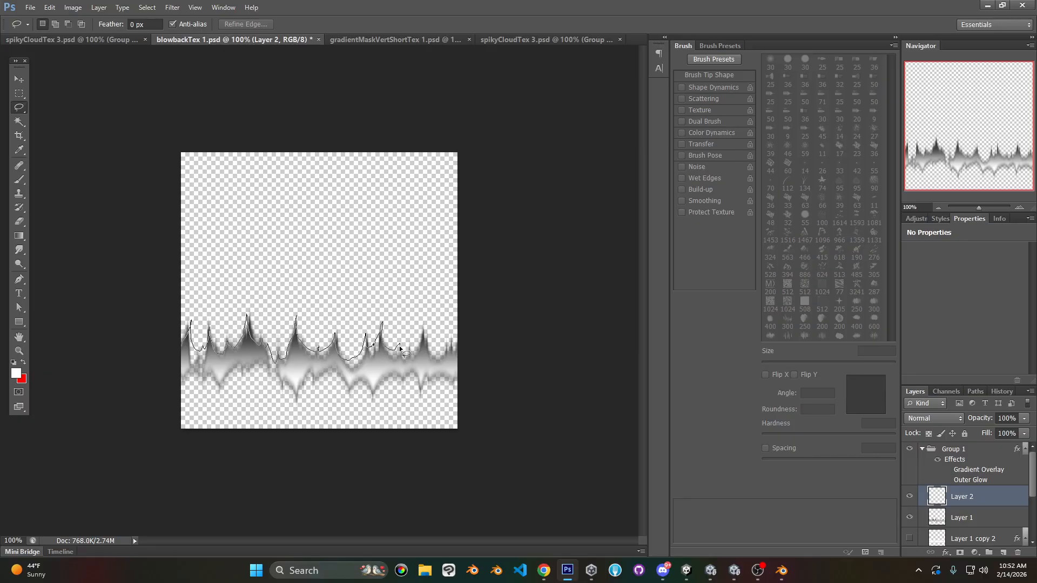
left_click_drag(415, 335, 415, 333)
left_click(412, 208)
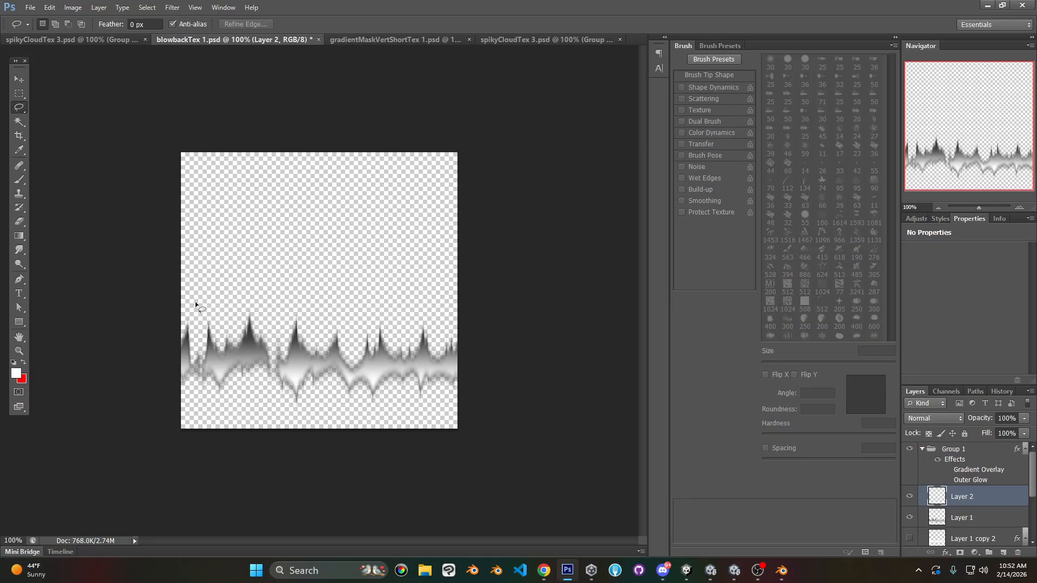
mouse_move(323, 313)
left_mouse_down()
mouse_move(316, 277)
mouse_move(302, 270)
left_mouse_up()
left_click(241, 256)
left_click_drag(188, 321, 190, 348)
left_click_drag(371, 335, 371, 336)
left_click(235, 183)
- Draw a row of overlapping white ellipses on Layer 2 above the spikes, spanning the canvas width and leaving pointed gaps along their lower edge
left_click(17, 327)
left_click(56, 341)
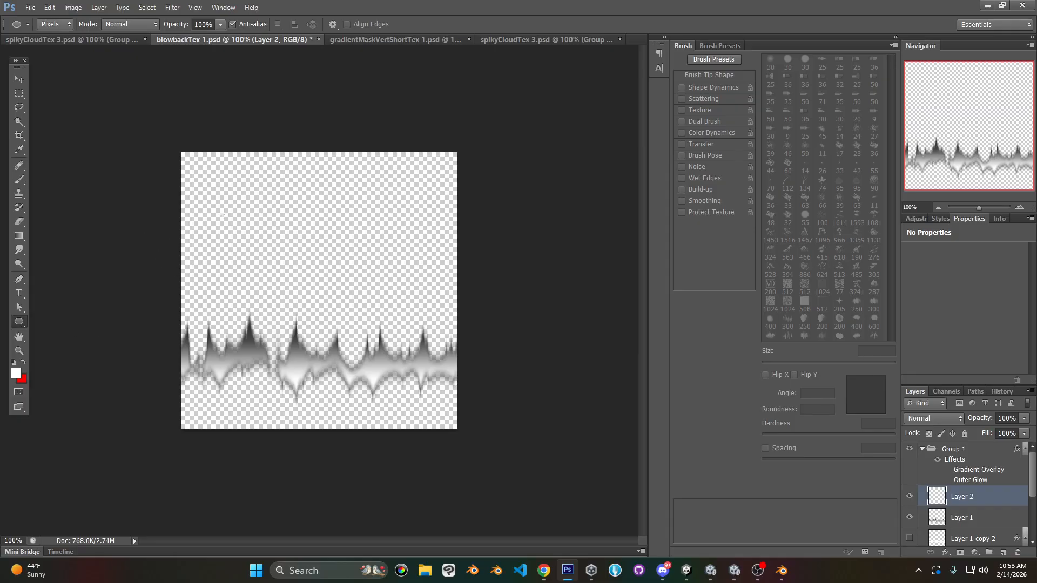
left_click_drag(171, 221, 201, 312)
left_click_drag(194, 254, 244, 322)
left_click_drag(222, 230, 279, 341)
right_click(266, 273)
left_click(245, 218)
key("ctrl+z")
left_click_drag(229, 239, 278, 310)
key("ctrl+z")
left_click_drag(293, 204, 242, 330)
left_click_drag(337, 205, 282, 297)
left_click_drag(350, 232, 330, 303)
left_click_drag(376, 252, 349, 326)
left_click_drag(406, 277, 389, 324)
left_click_drag(431, 251, 400, 319)
left_click_drag(446, 247, 419, 319)
left_click_drag(415, 216, 462, 312)
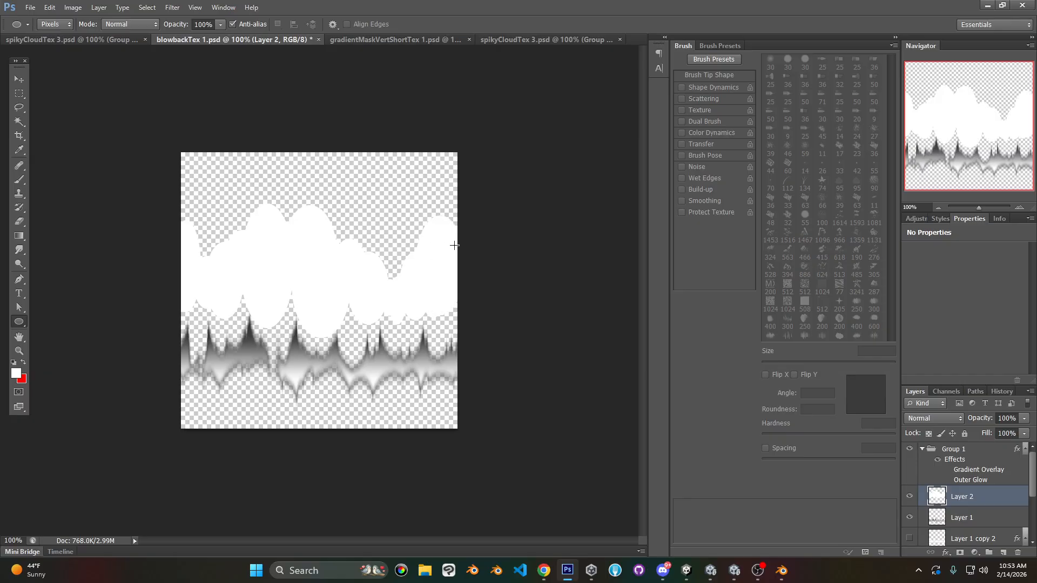
- Load Layer 2's ellipse shape as a selection, hide that layer, make Layer 1 active and invert the selection
left_click(937, 496, "ctrl")
left_click(910, 496)
left_click(967, 517)
key("ctrl+shift+i")
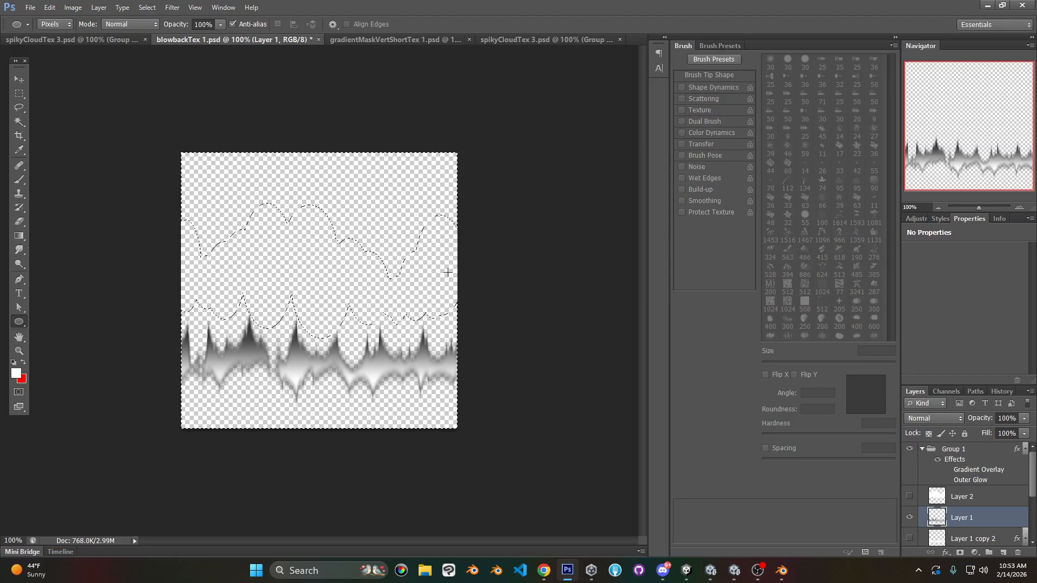
- Add a new layer, draw a white rectangle over the lower canvas within the selection to form spikes, and deselect
key("ctrl+shift+n")
left_click(627, 182)
right_click(18, 321)
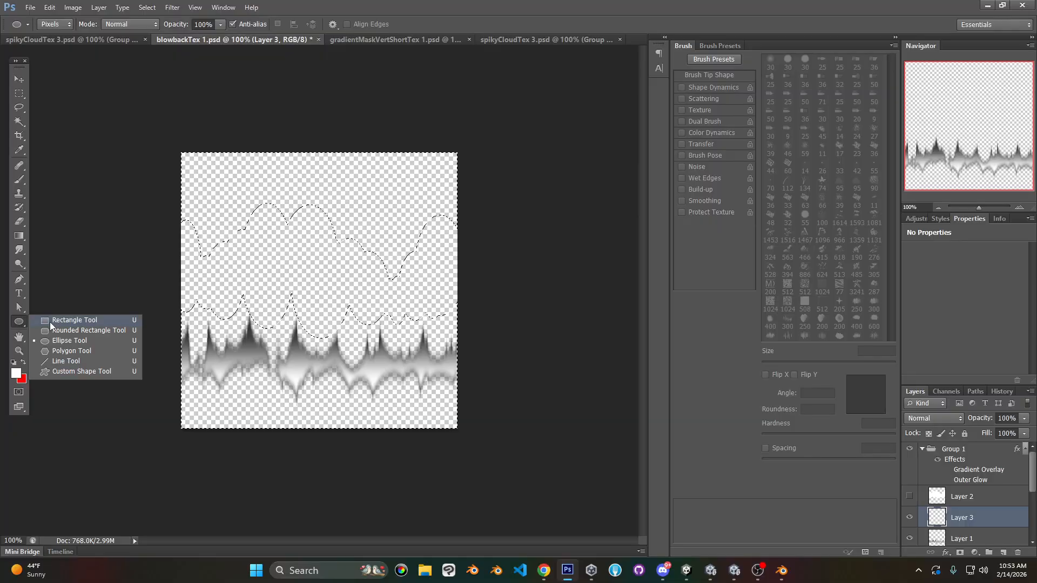
left_click(50, 320)
left_click_drag(124, 470, 600, 277)
key("ctrl+d")
- Delete the lower part of Layer 3's white shape with a rectangular marquee, leaving only a spiky band
left_click(19, 220)
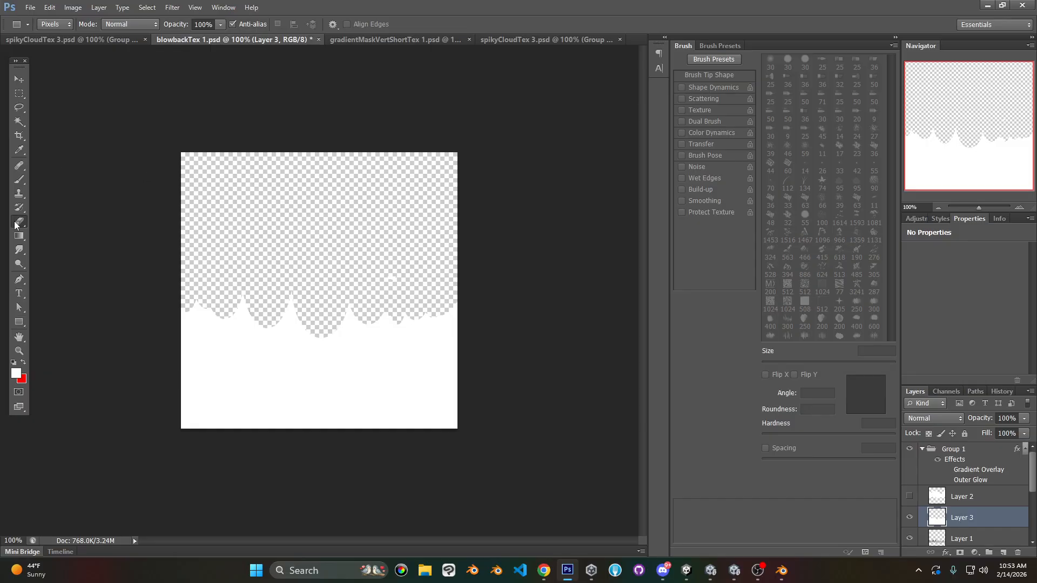
left_click(19, 94)
mouse_move(136, 444)
left_mouse_down()
mouse_move(508, 371)
mouse_move(519, 346)
left_mouse_up()
key("Delete")
key("ctrl+d")
key("v")
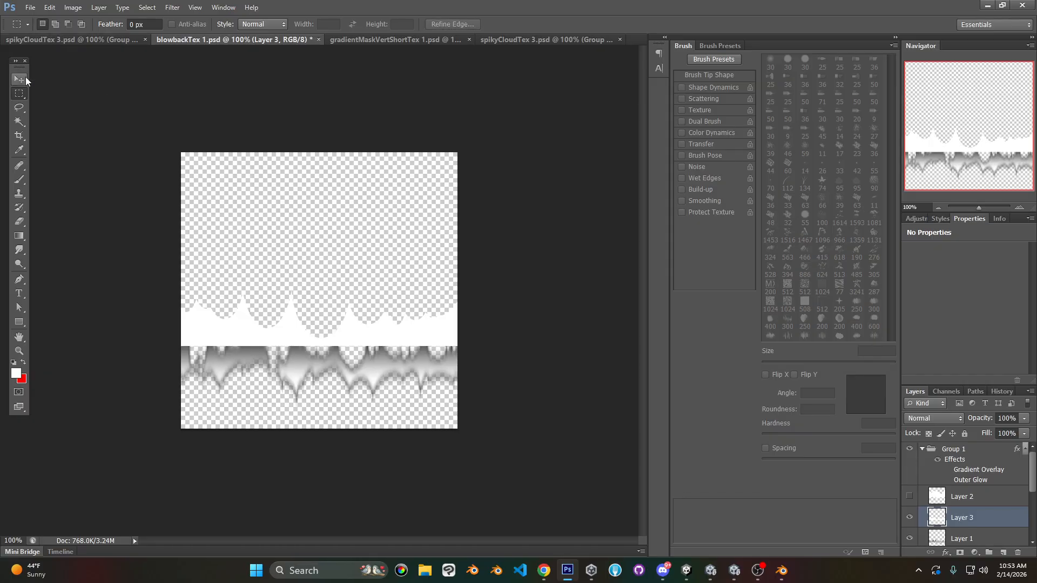
- Duplicate the white spiky band, rotate the copy 180°, place it beneath the original and merge both into one layer
left_click_drag(409, 328, 409, 342)
left_click(49, 7)
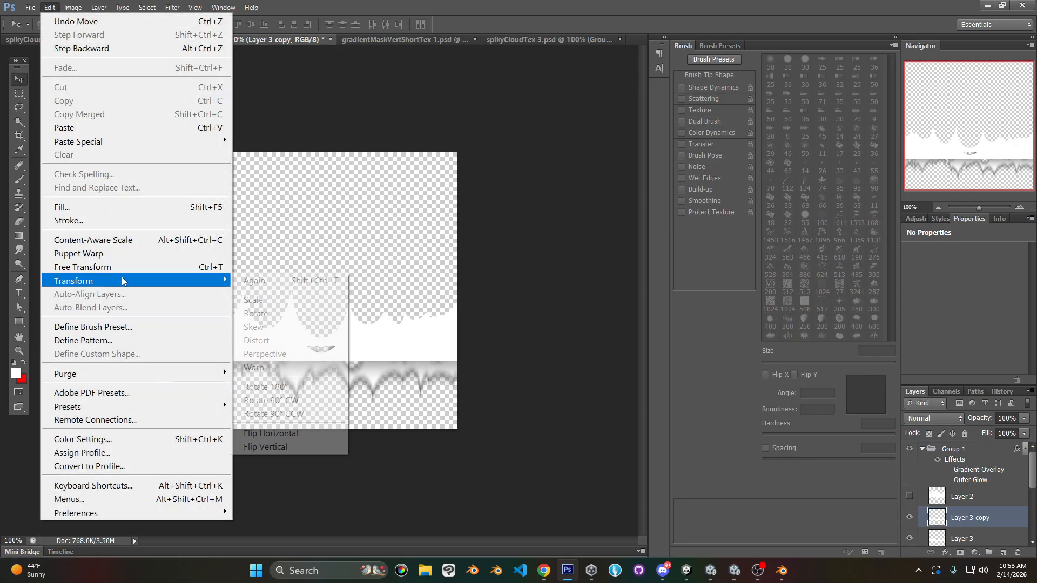
left_click(281, 387)
left_click_drag(368, 321, 367, 357)
key("Delete")
- Hide Layer 1 so only the new white spiky band shows, and save the blowback texture
scroll(947, 497, "down", 2)
left_click(910, 495)
key("ctrl+s")
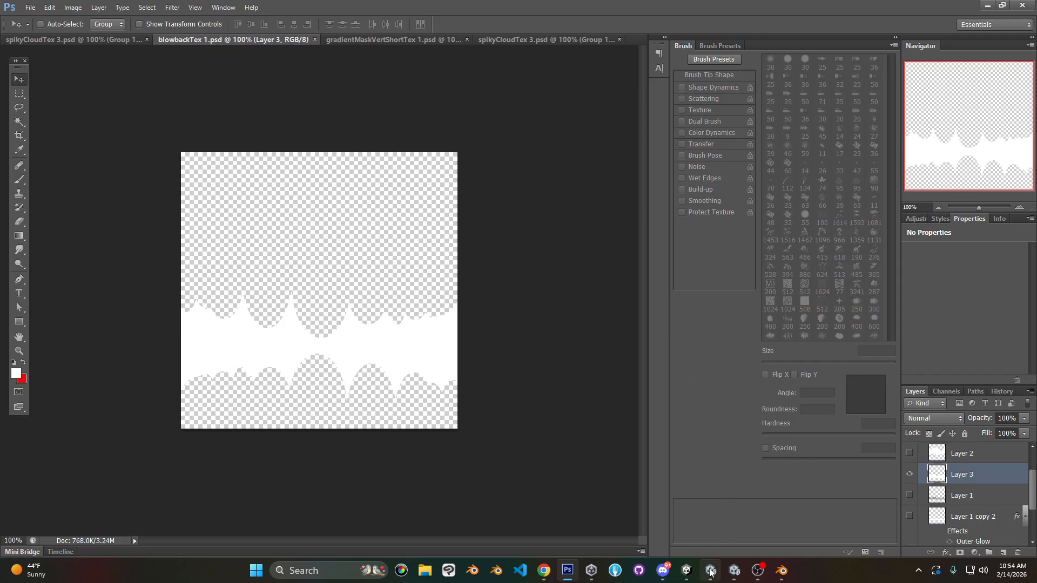
- Switch to Unity, select the Blowback effect's Mesh, set its playback time to 0.10 and examine the ring from the side
key("alt+Tab")
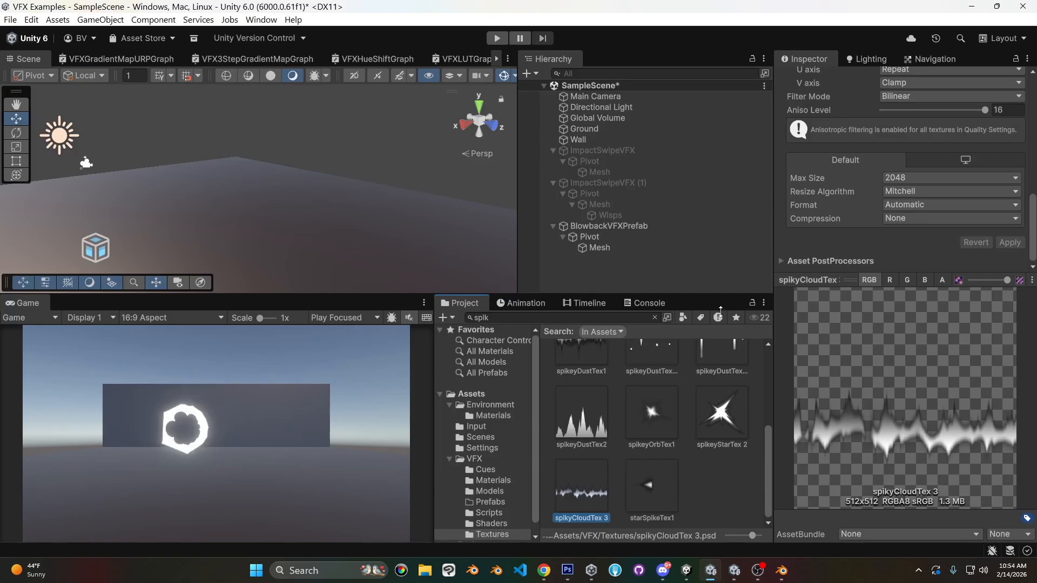
left_click(591, 246)
left_click(391, 131)
mouse_move(391, 131)
left_mouse_down()
mouse_move(435, 134)
mouse_move(398, 133)
left_mouse_up()
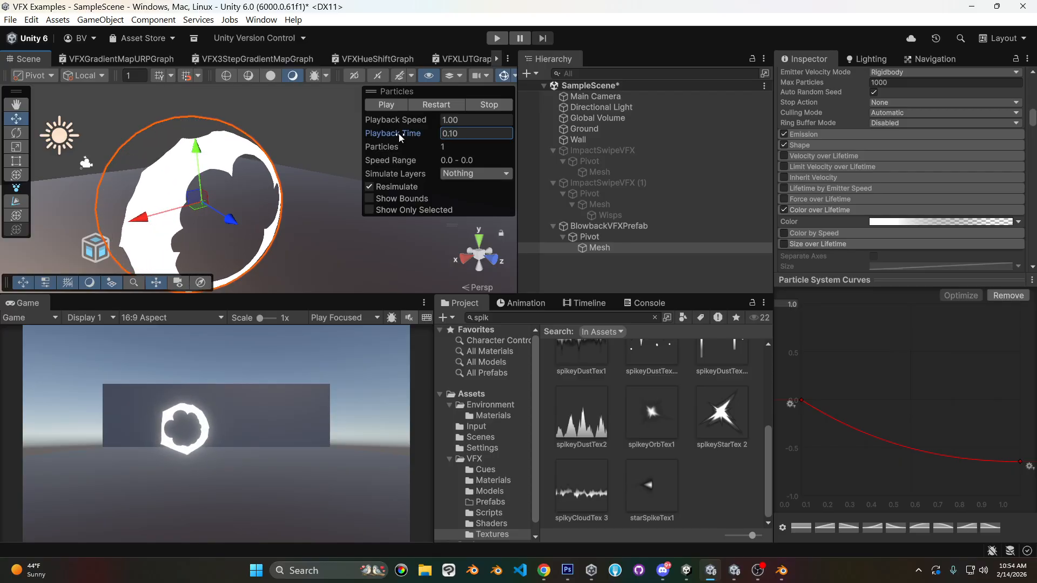
right_click_drag(182, 216, 213, 180)
middle_click_drag(216, 176, 345, 117)
scroll(216, 222, "down", 6)
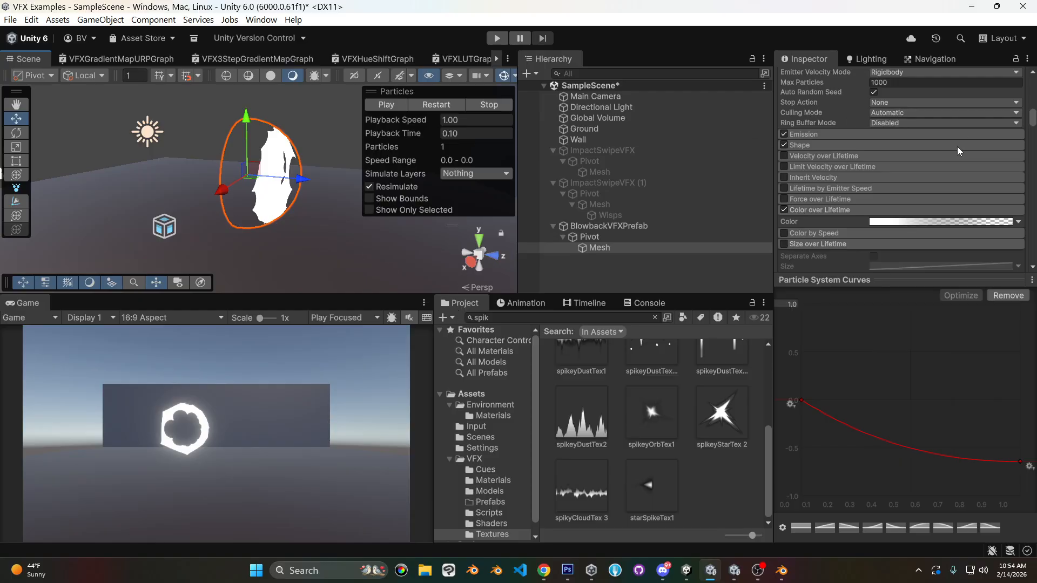
- Try a tiling Y of 0.17 and an offset Y of 0.58 on the material's Main Tex, and undo both changes
scroll(956, 146, "down", 10)
scroll(957, 148, "down", 15)
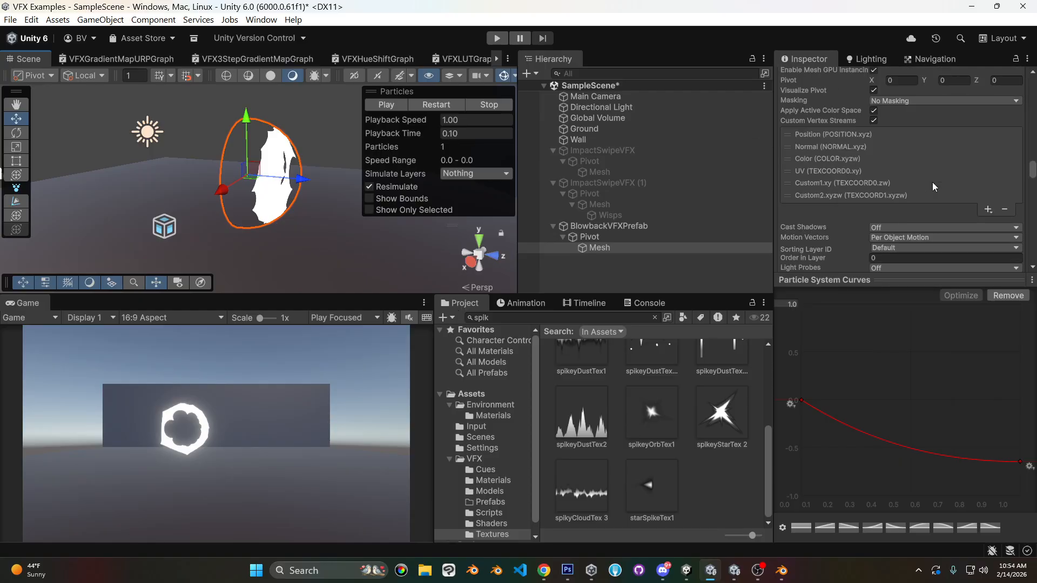
scroll(936, 174, "down", 1)
mouse_move(941, 180)
left_mouse_down()
mouse_move(923, 177)
mouse_move(954, 203)
mouse_move(933, 179)
left_mouse_up()
left_click_drag(949, 208, 954, 209)
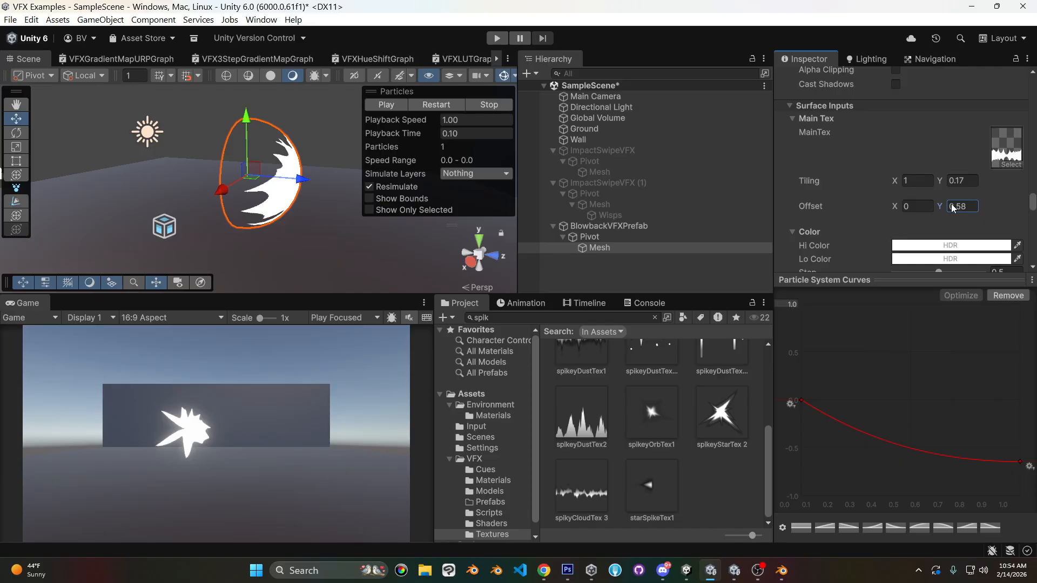
key("ctrl+z")
key("ctrl+z")
key("ctrl+z")
key("ctrl+z")
key("ctrl+z")
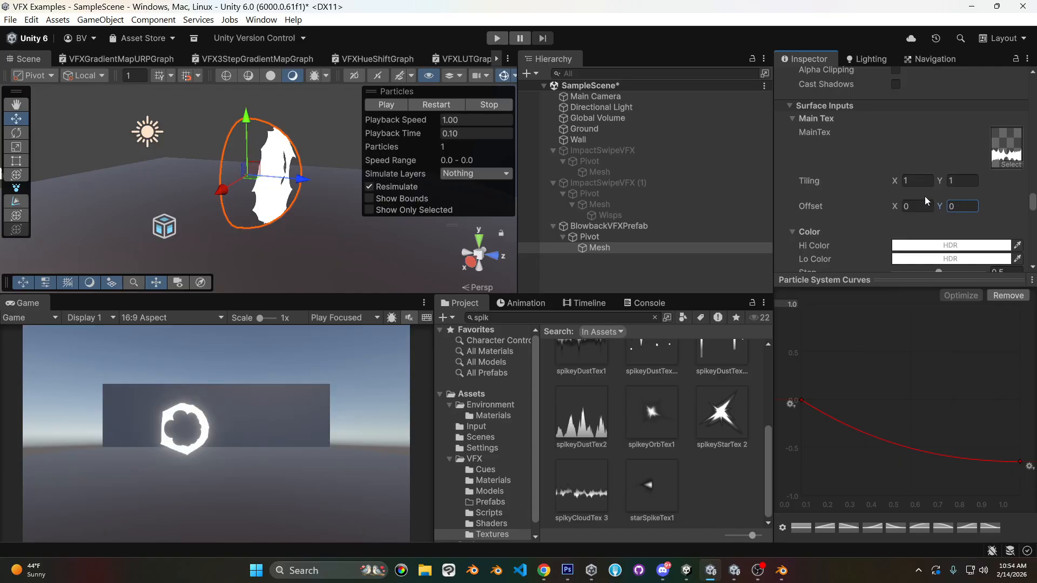
- Return to Photoshop, hide Layer 3, show the pasted spikes on Layer 1 and save the blowback texture
left_click(567, 571)
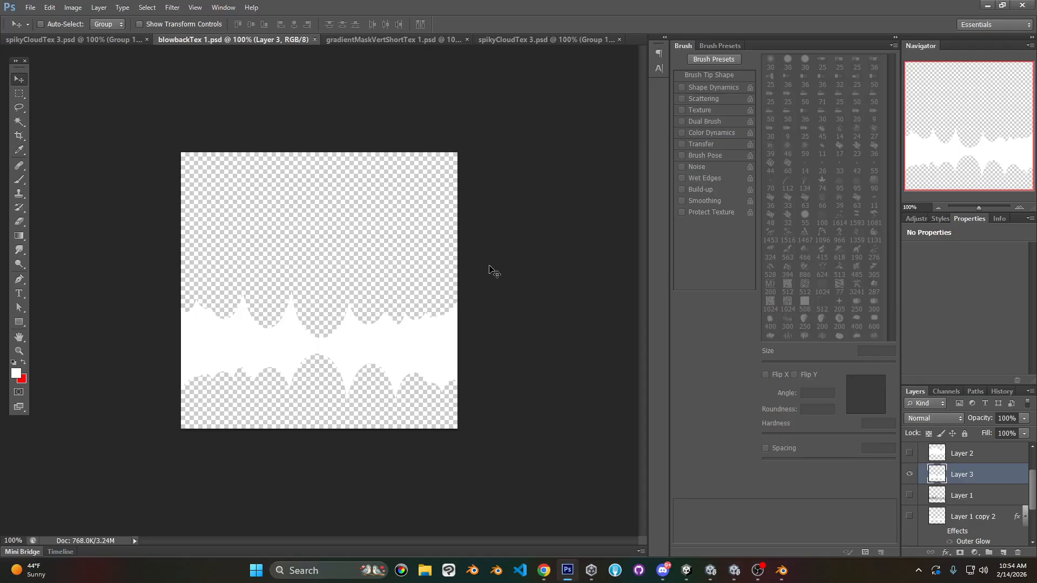
left_click(910, 474)
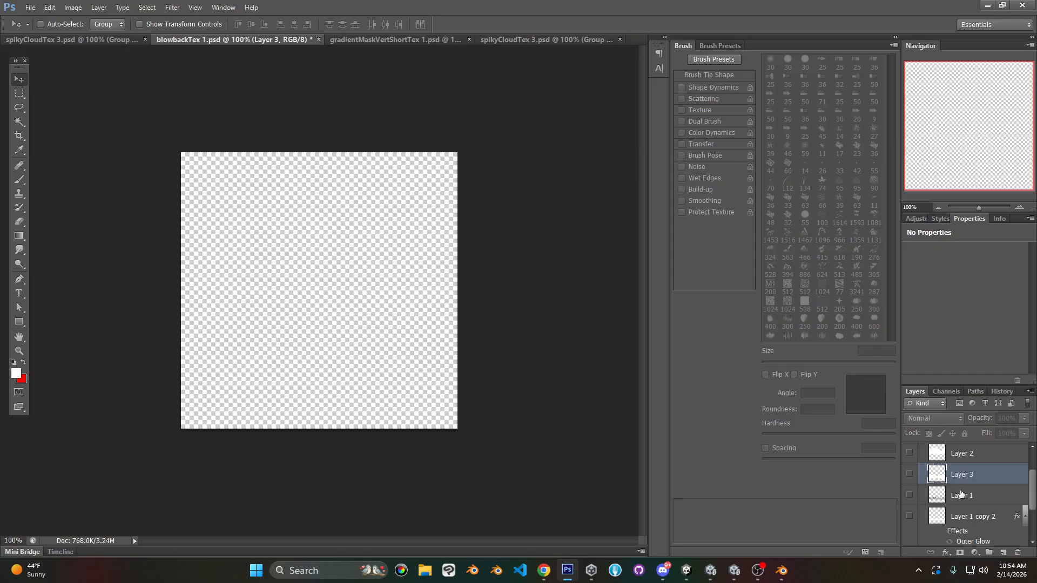
left_click(910, 495)
left_click(910, 495)
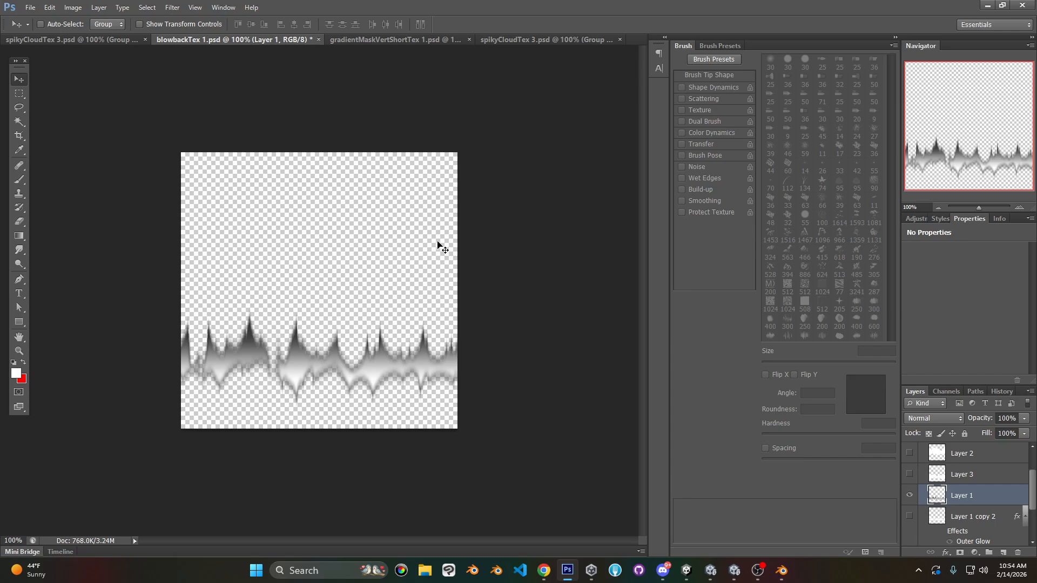
key("ctrl+s")
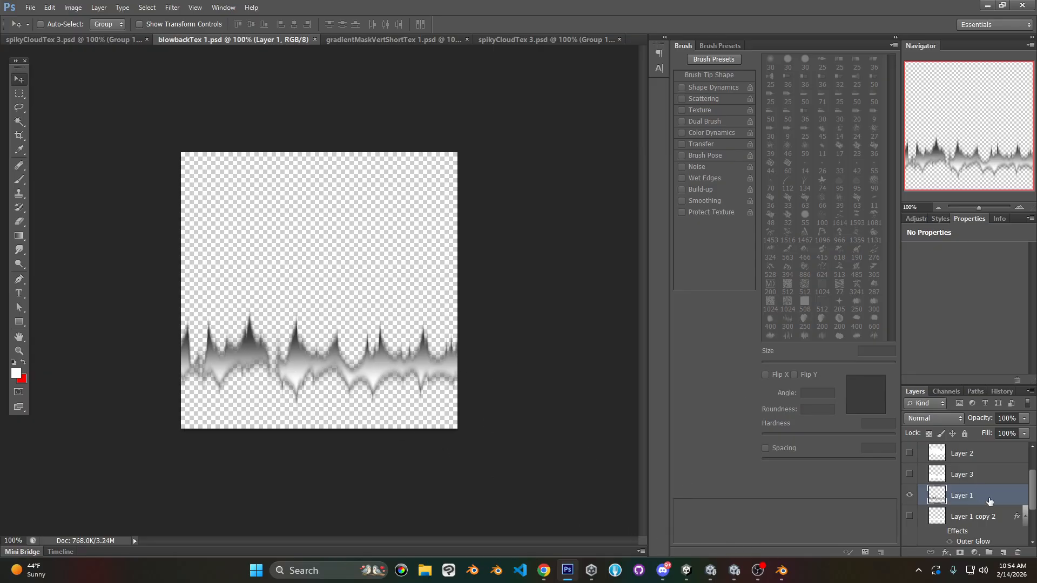
- Switch to the VFX Examples project in Unity, set the playback time to 0.07 and examine the updated ring from the front
left_click(686, 571)
left_click(734, 570)
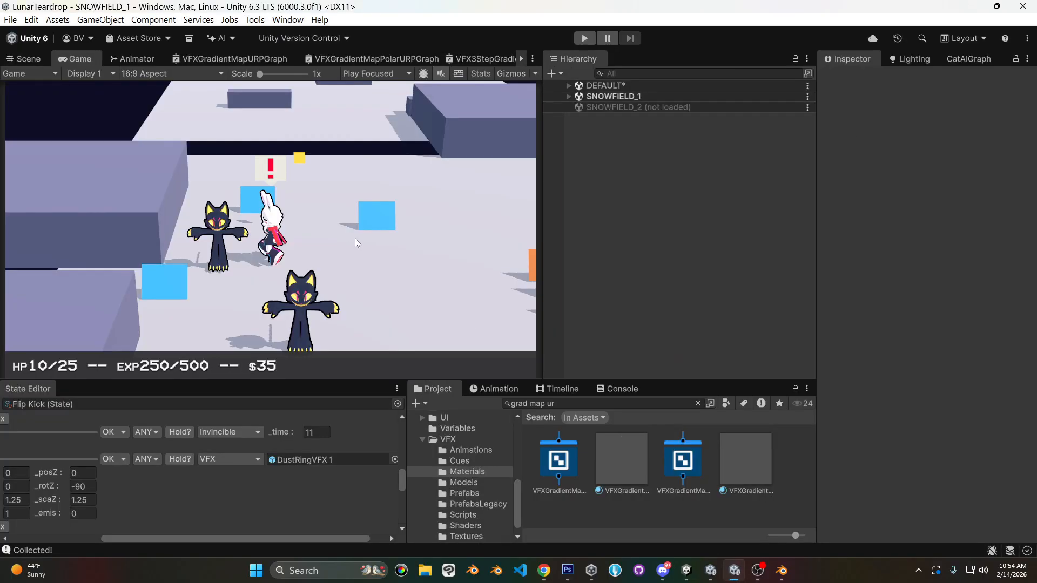
left_click(709, 571)
mouse_move(406, 133)
left_mouse_down()
mouse_move(457, 136)
mouse_move(393, 142)
left_mouse_up()
left_click_drag(301, 235, 91, 201, "alt")
- Lower the Blowback material's color Intensity to 1.21
scroll(943, 160, "down", 3)
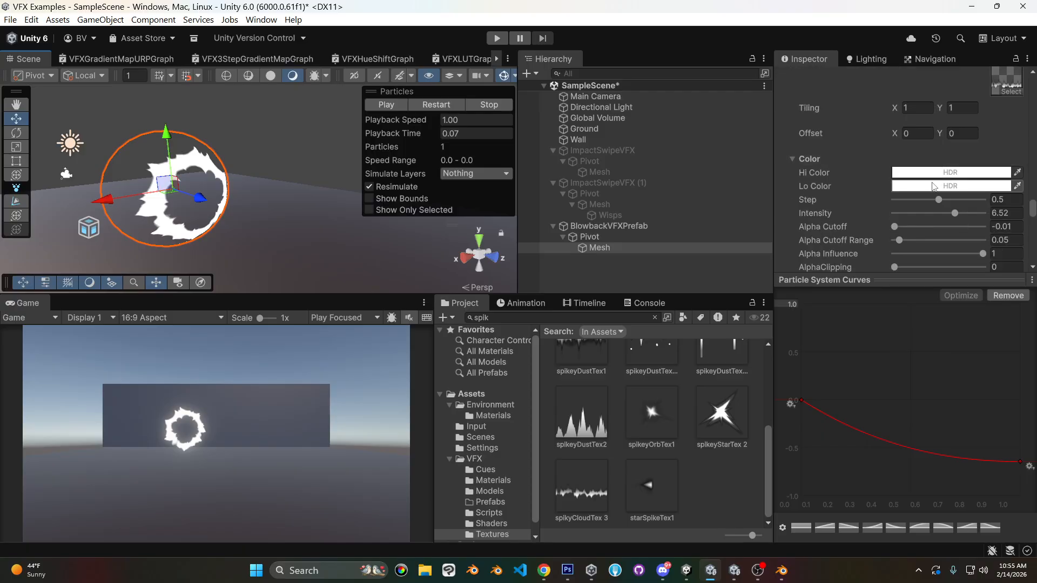
left_click_drag(954, 213, 909, 214)
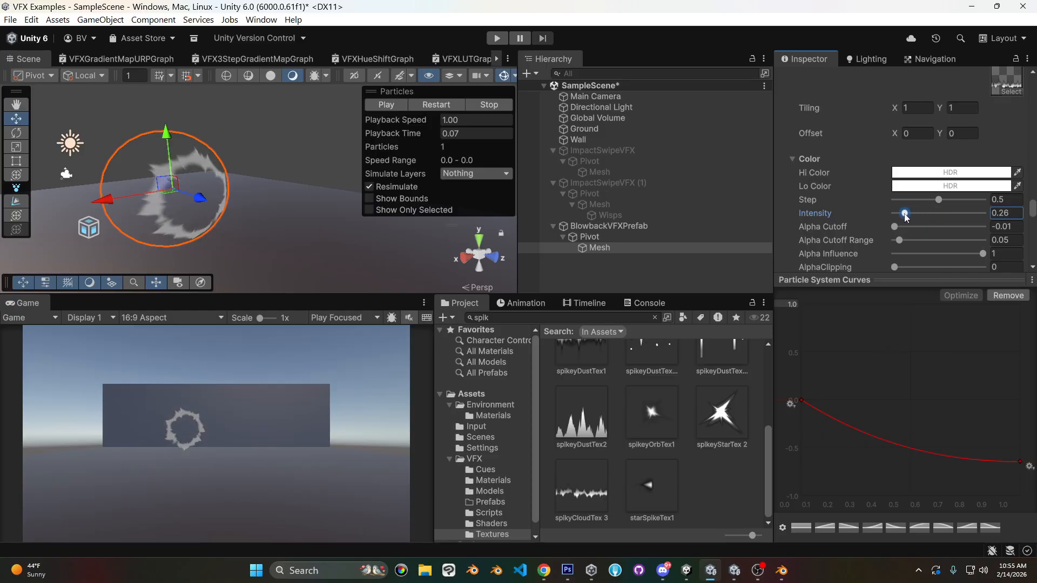
left_click_drag(909, 215, 912, 215)
- Replay the Blowback particle effect, scrub its playback time to 0.28 and examine the fading ring from several angles
left_click(429, 101)
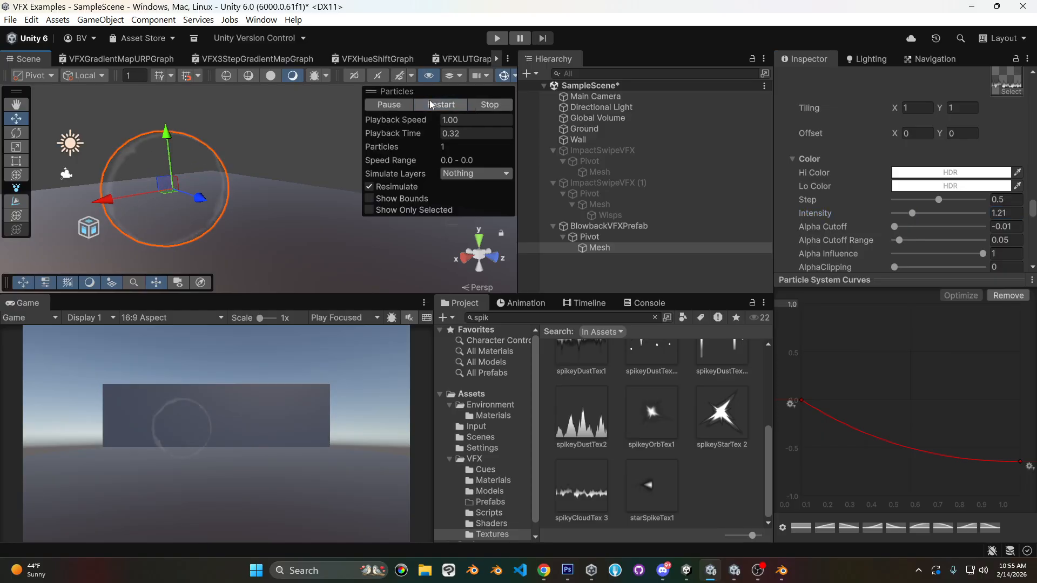
right_click_drag(187, 218, 373, 222)
left_click(449, 105)
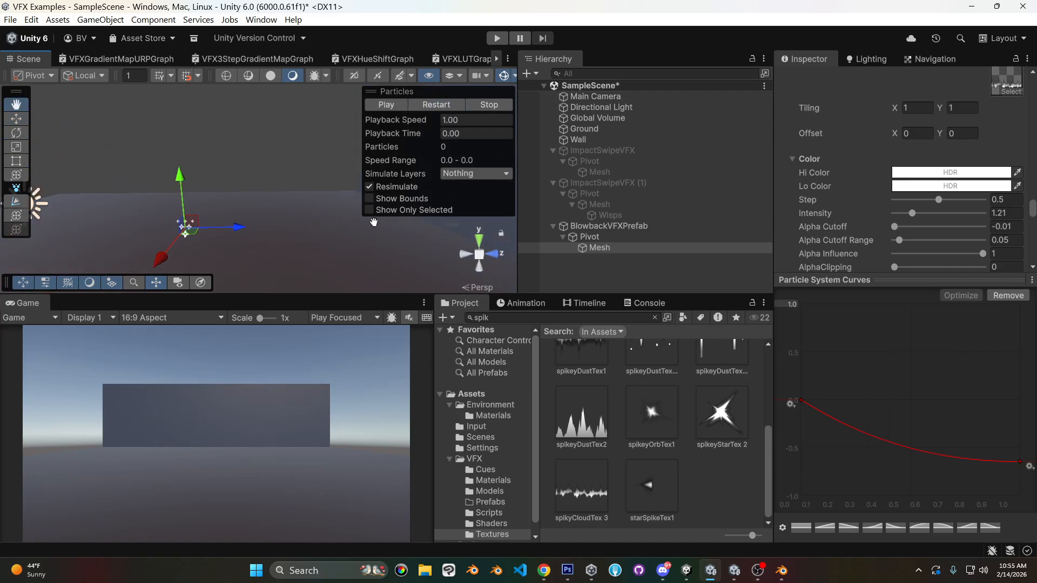
left_click(420, 103)
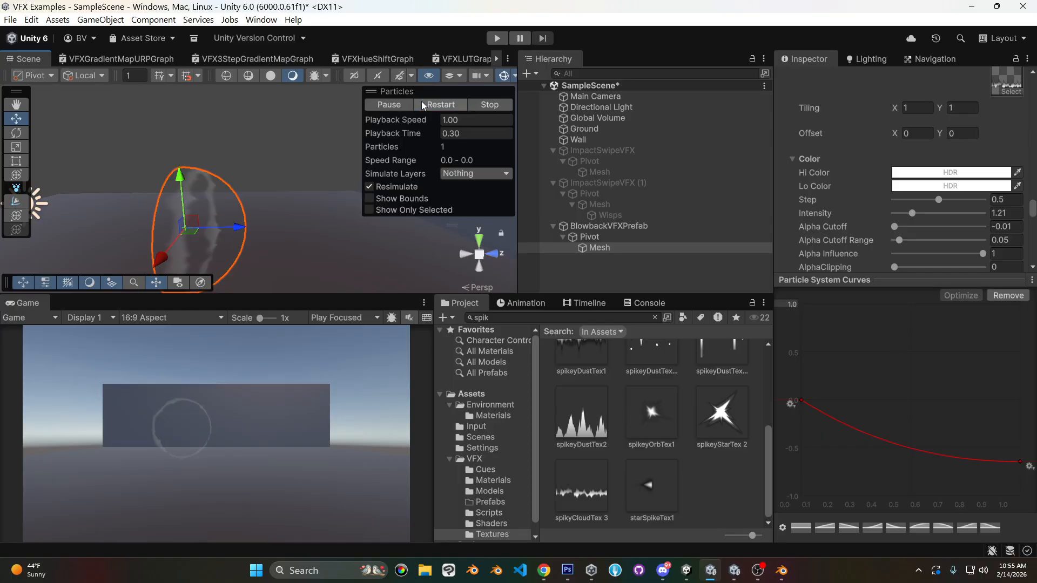
left_click_drag(420, 133, 471, 128)
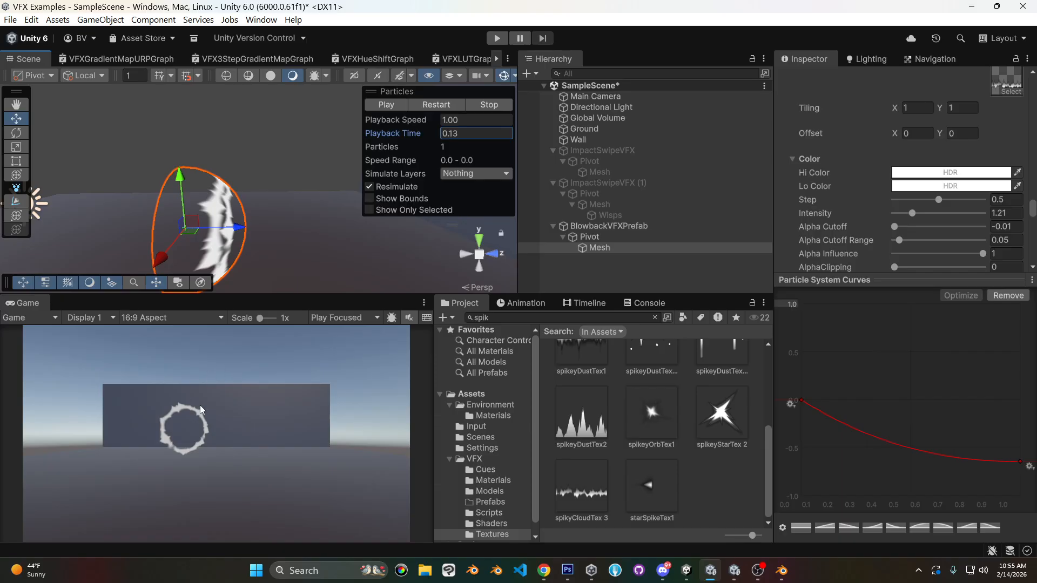
left_click_drag(387, 132, 456, 135)
right_click_drag(264, 166, 143, 128)
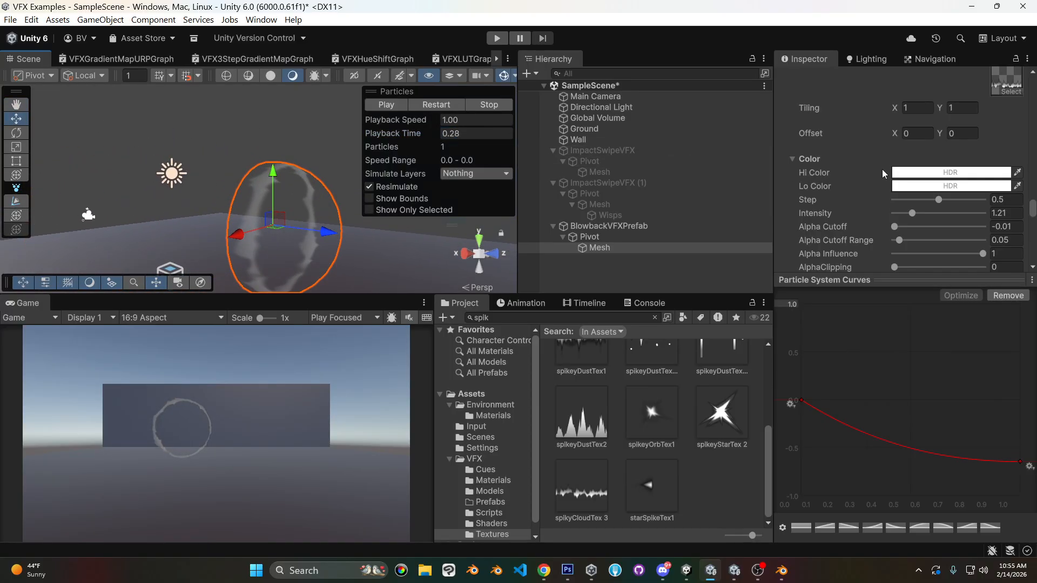
- Flatten the start of the Mesh particle system's curve and raise its end key to about -0.35
left_click_drag(1019, 463, 1020, 444)
left_click(801, 401)
left_click_drag(826, 420, 855, 421)
left_click_drag(1020, 445, 1020, 433)
- Replay the Blowback effect repeatedly from different angles and scrub to playback time 0.02 to check the softened curve motion
left_click(444, 107)
left_click(444, 107)
left_click(444, 107)
left_click(445, 107)
right_click_drag(288, 136, 221, 144)
left_click(430, 107)
left_click(430, 107)
right_click_drag(248, 196, 302, 167)
left_click_drag(409, 134, 423, 137)
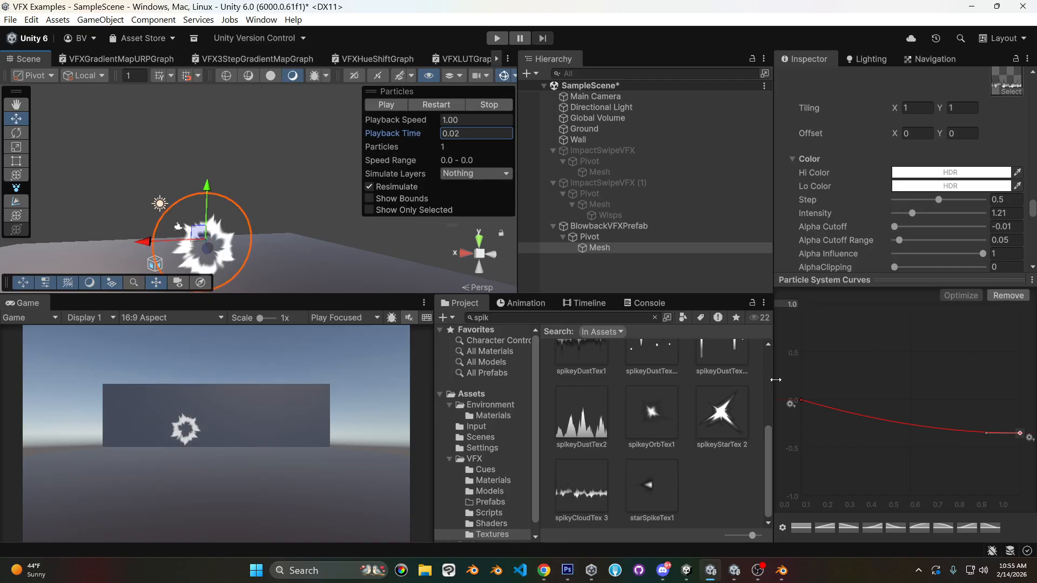
- Raise the start key of the Mesh particle curve to about 0.18 and replay the Blowback effect
left_click_drag(802, 403, 792, 389)
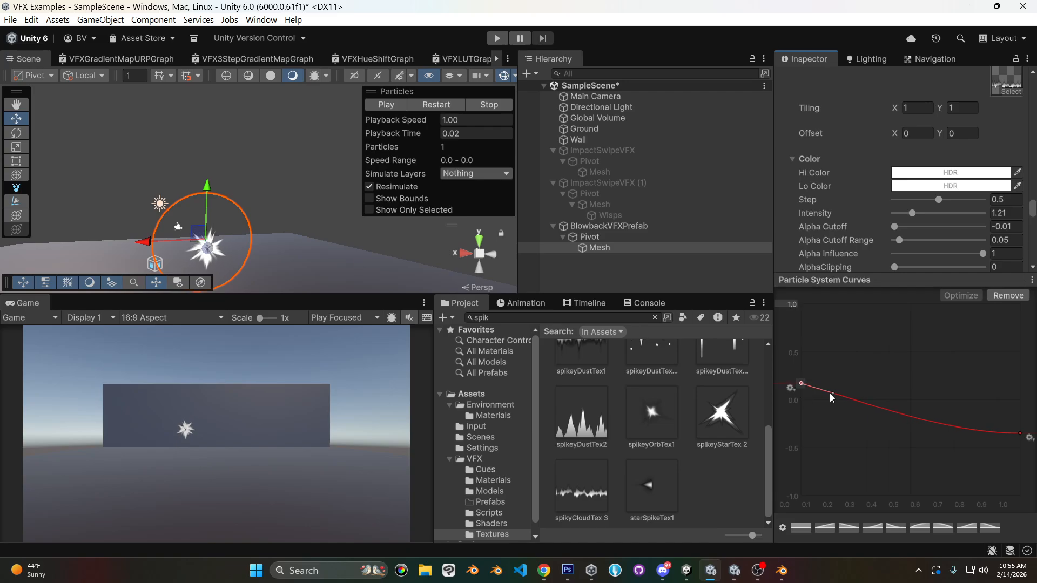
left_click(440, 103)
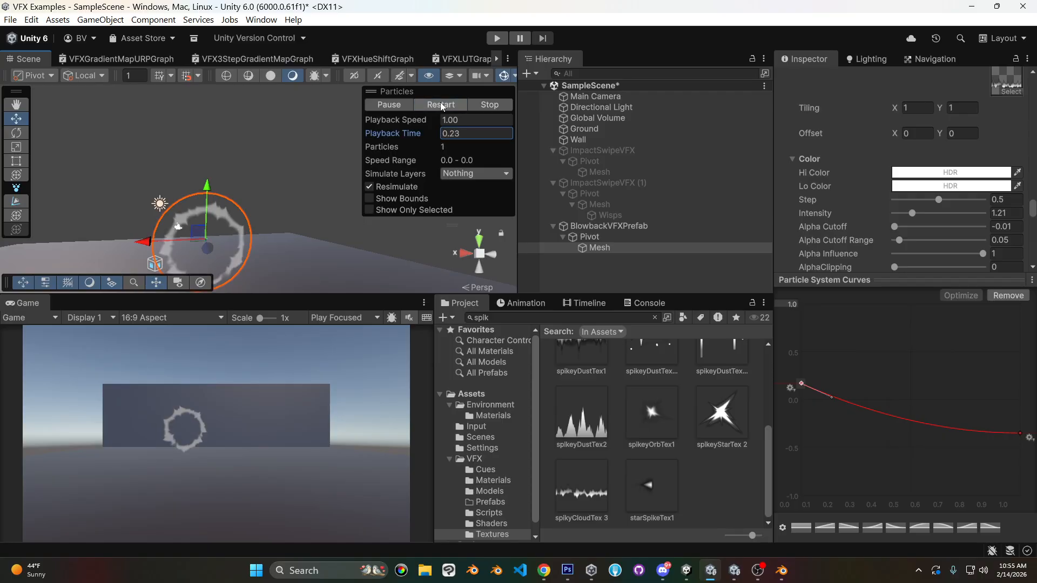
- Try adding a middle key to the Mesh particle curve at about time 0.2, value -0.2, for a steeper early drop
right_click(865, 411)
left_click_drag(870, 411, 832, 415)
left_click(801, 383)
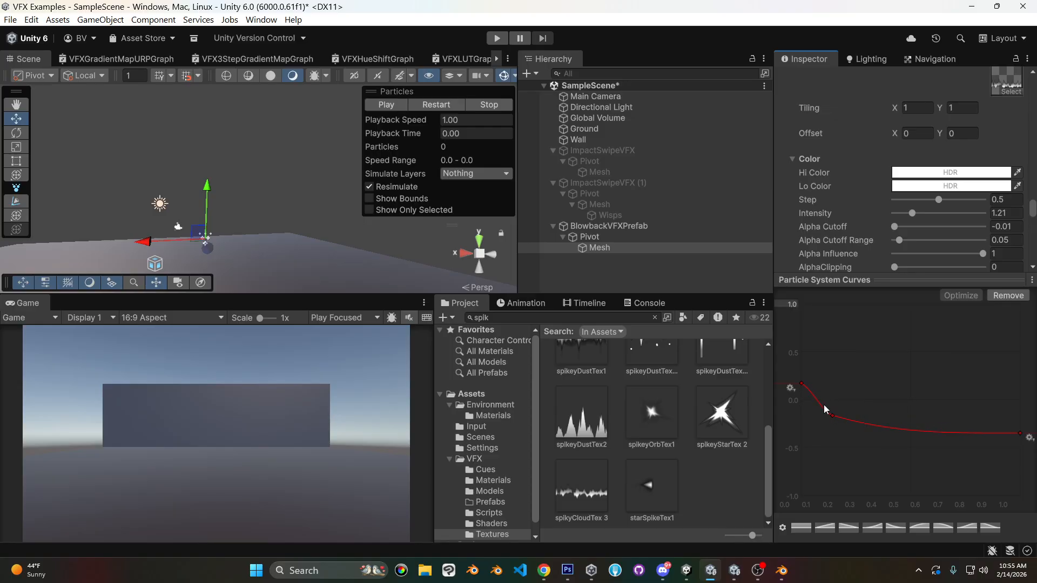
left_click_drag(832, 417, 844, 420)
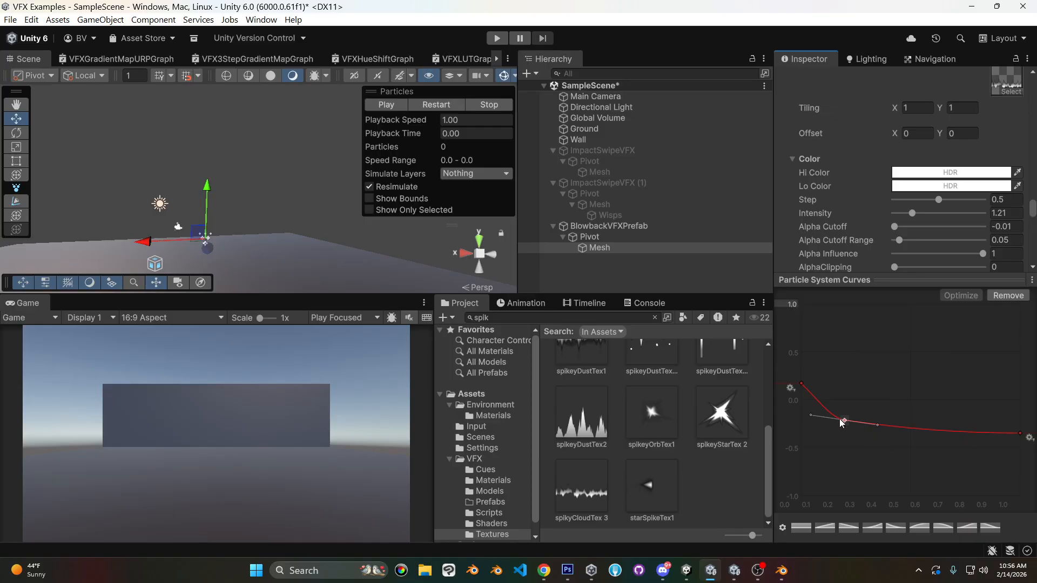
- Replay the Blowback effect repeatedly to check the motion with the extra middle curve key
left_click(453, 106)
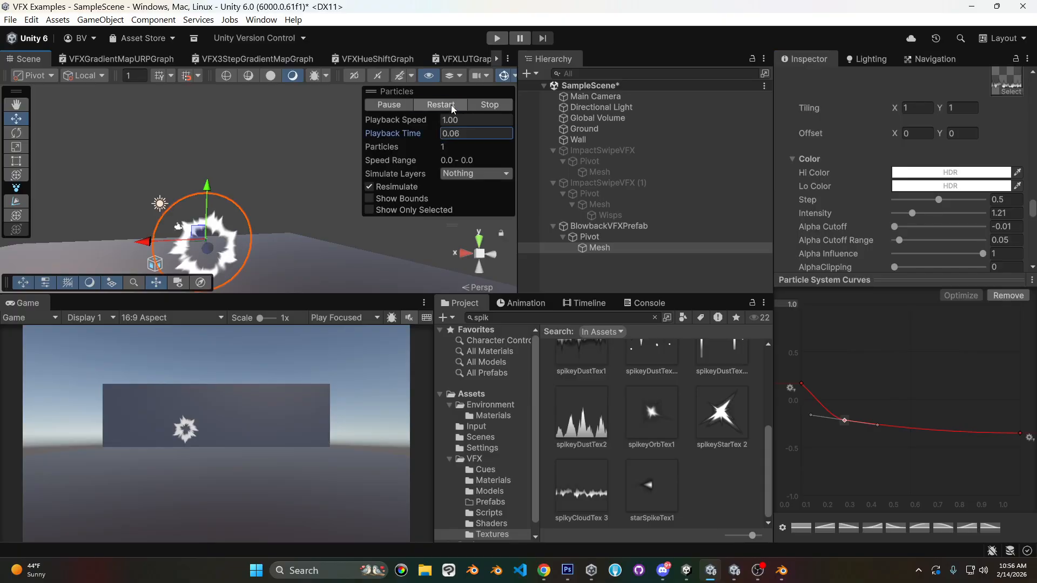
left_click(451, 106)
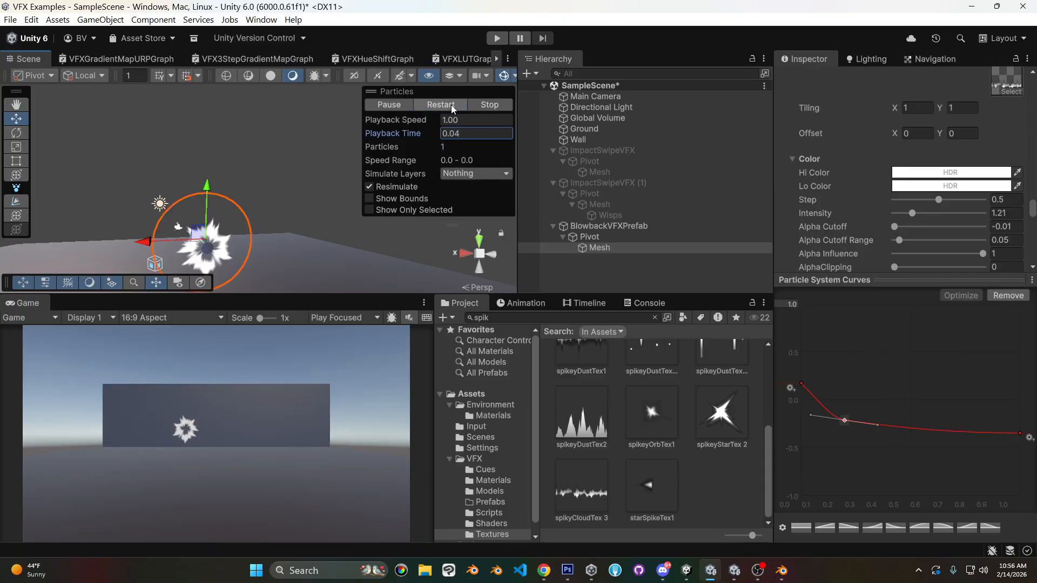
left_click(451, 105)
left_click(452, 106)
left_click(451, 106)
left_click(451, 106)
left_click(451, 106)
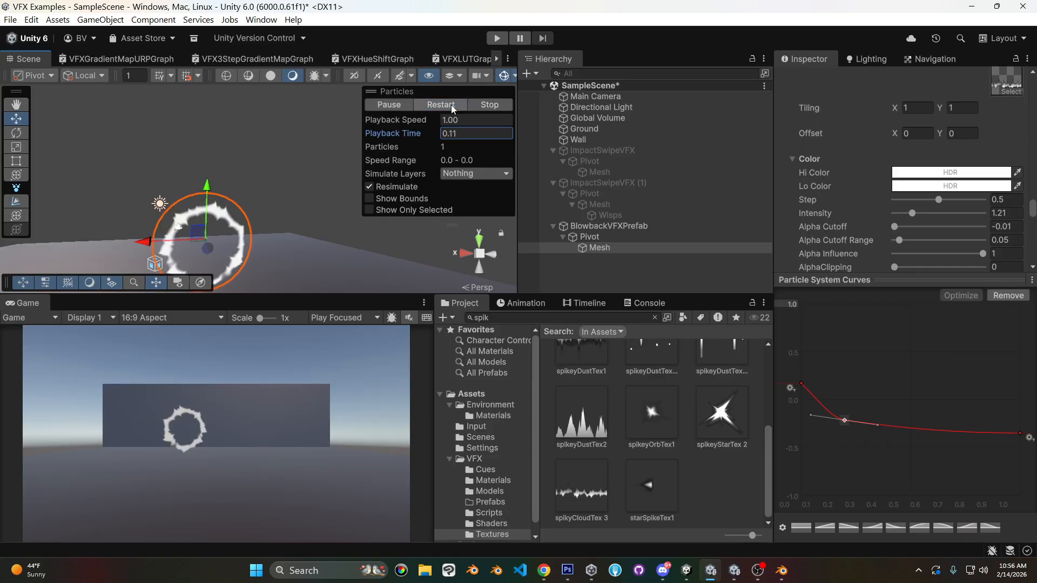
- Undo the added middle curve key and replay the Blowback effect from another angle
left_click(846, 423)
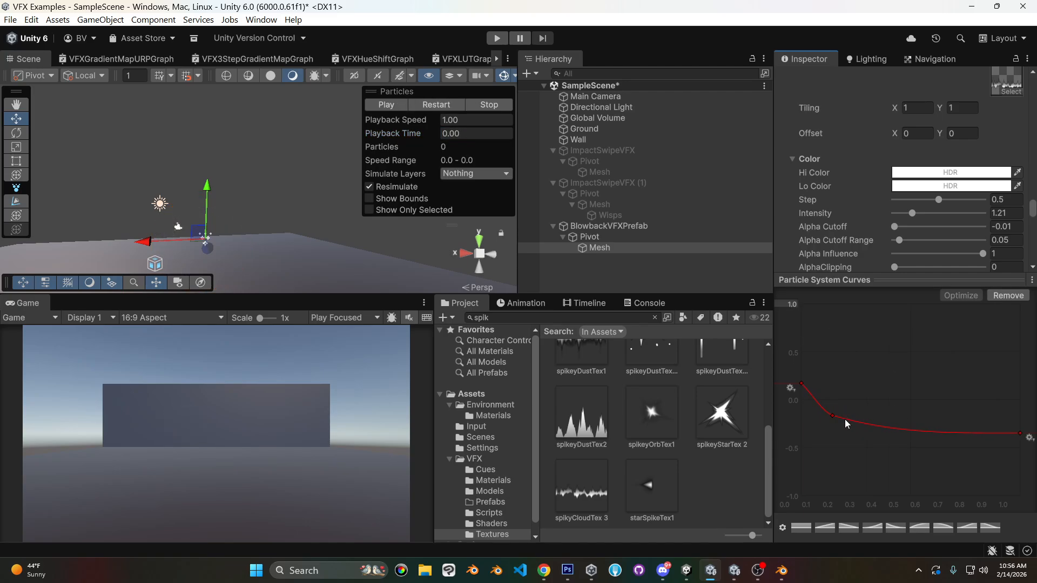
left_click(440, 106)
left_click(440, 106)
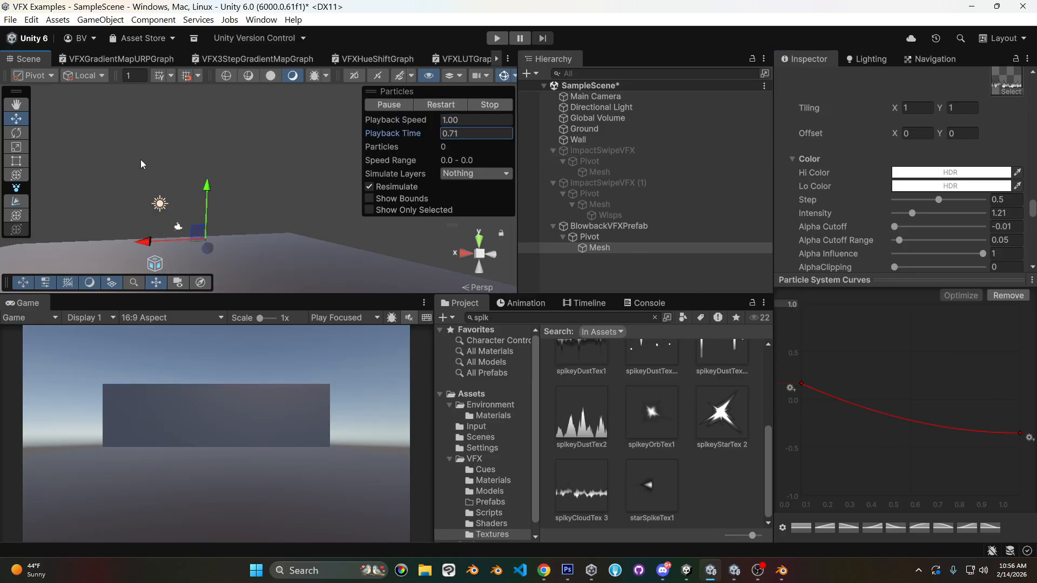
left_click_drag(140, 159, 285, 192, "alt")
middle_click_drag(285, 192, 343, 206)
left_click(438, 105)
scroll(277, 163, "down", 5)
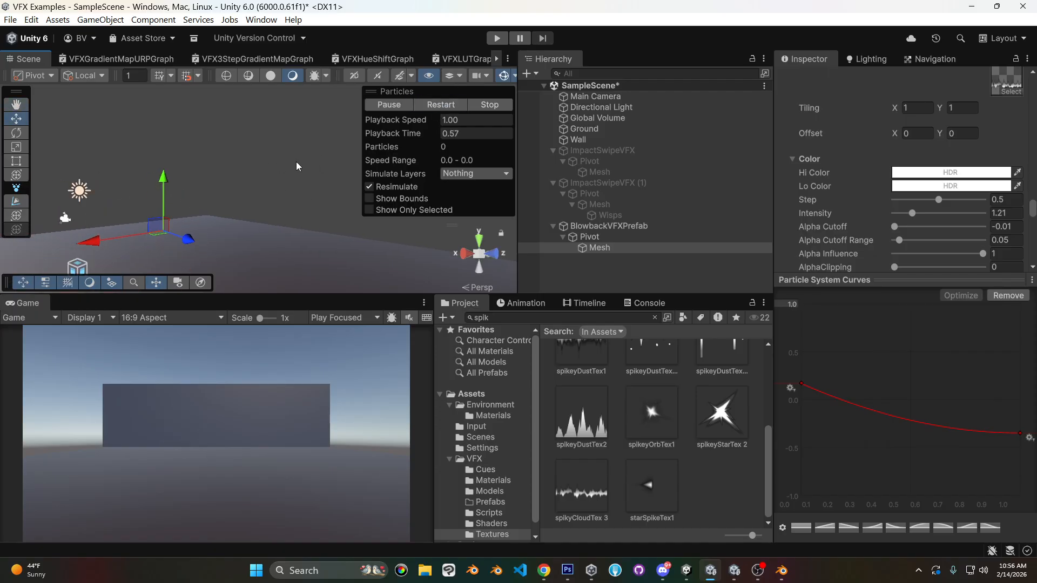
left_click(433, 102)
- Set the Mesh particle system's Simulation Speed to 1.5 and lower its curve's start key to about 0.06
scroll(922, 211, "up", 7)
scroll(922, 224, "up", 10)
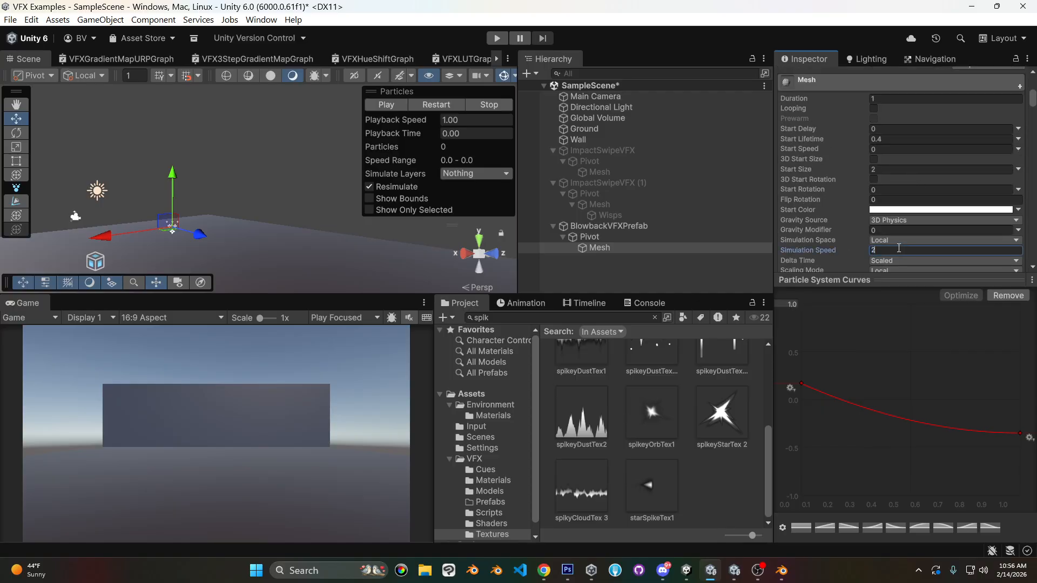
left_click(426, 104)
left_click_drag(802, 385, 799, 395)
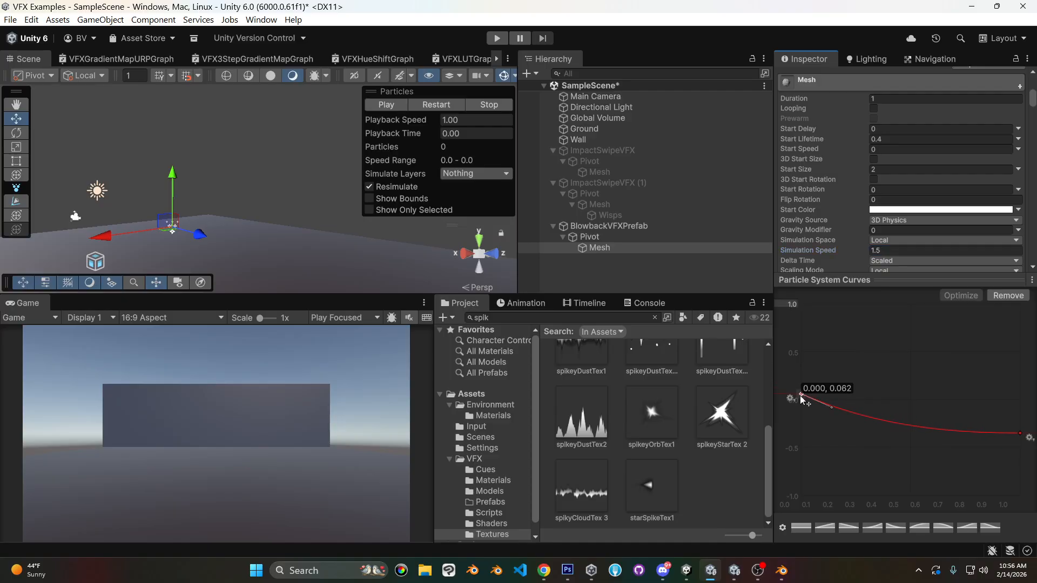
left_click(441, 105)
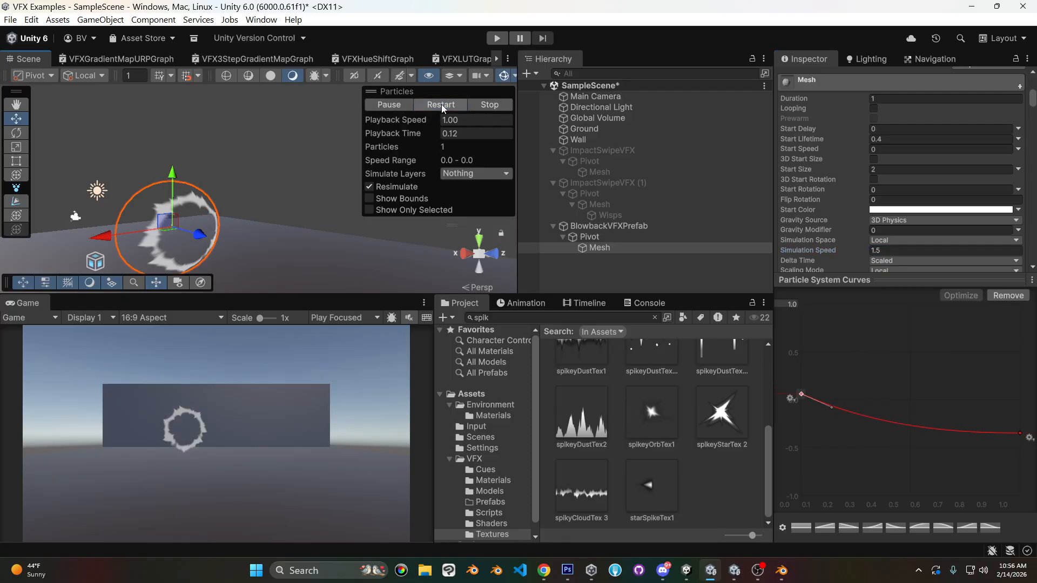
- Reduce the Blowback material's MainTex Y tiling to 0.63, replaying the effect at 0.75 and 0.65 along the way
scroll(931, 121, "down", 15)
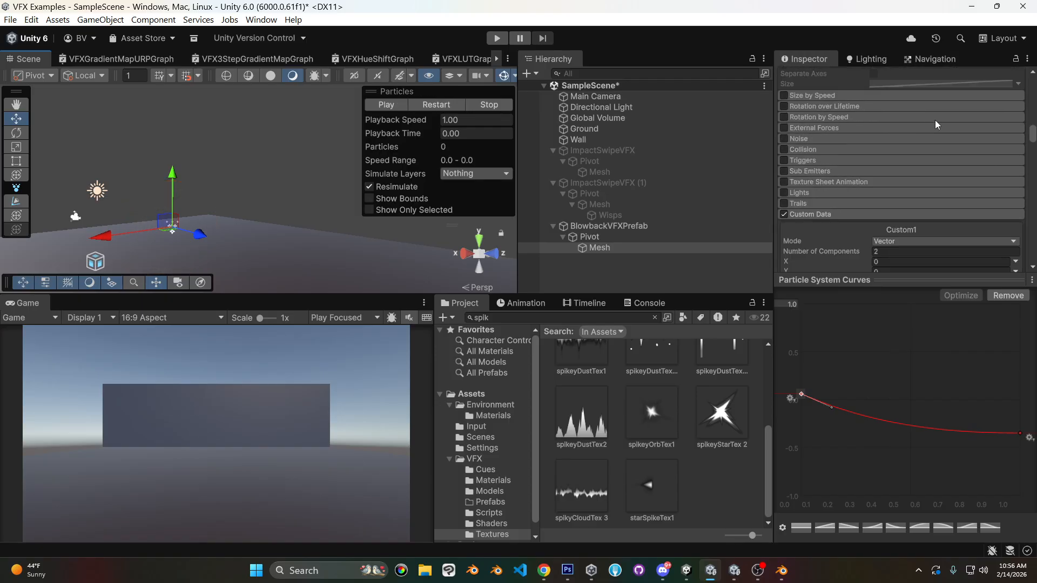
scroll(935, 117, "down", 5)
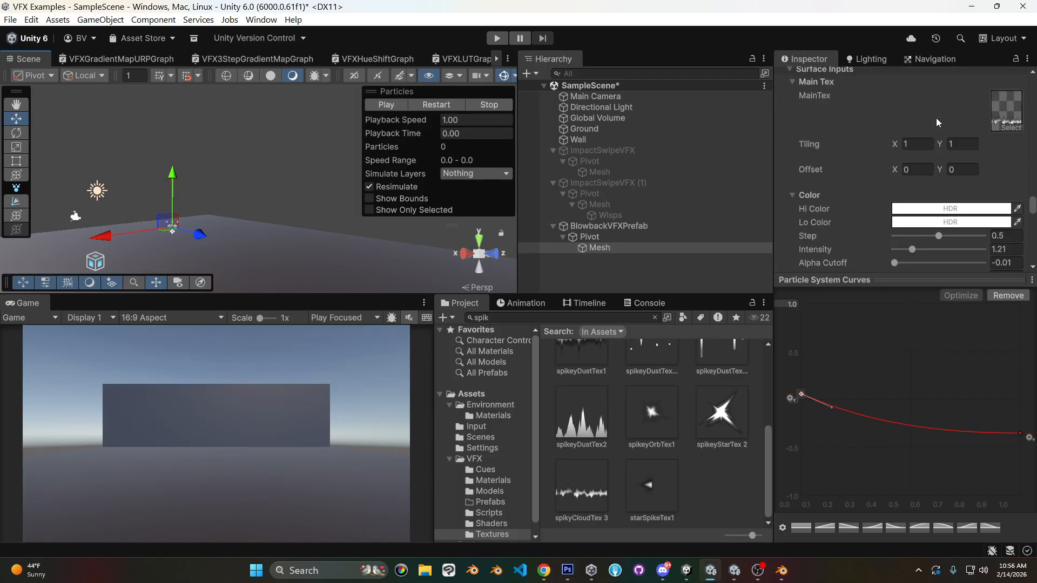
left_click(429, 102)
left_click(429, 104)
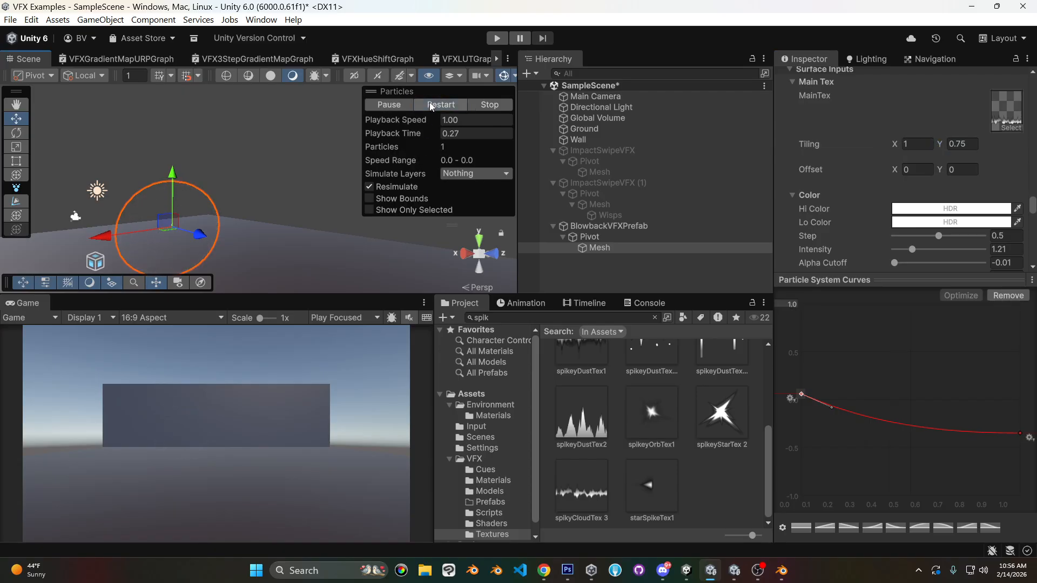
left_click(430, 104)
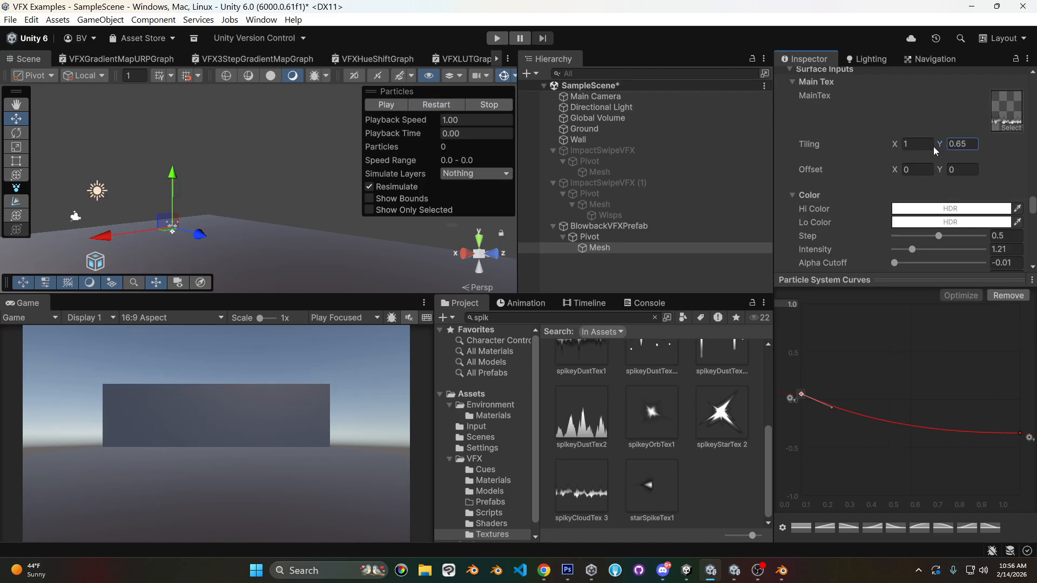
left_click(434, 104)
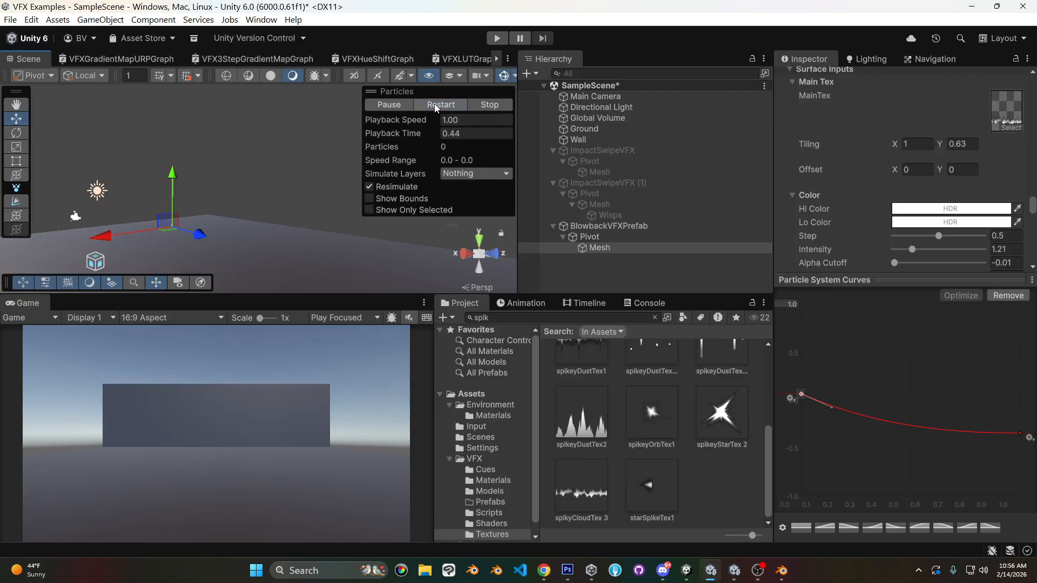
- Raise the Mesh particle curve's end key to about -0.17 and flatten the tangent of its start key
left_click_drag(1019, 433, 1026, 417)
left_click(802, 396)
left_click_drag(831, 406, 854, 403)
left_click(441, 106)
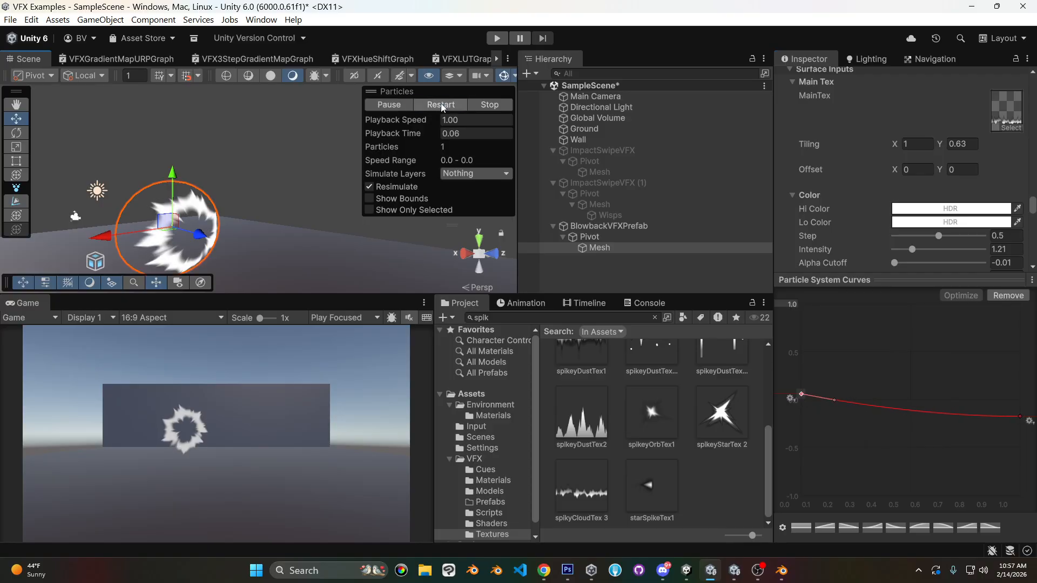
- Replay the Blowback effect repeatedly to judge the ring's motion with the flatter curve
left_click(442, 106)
left_click(442, 106)
left_click(442, 106)
left_click(442, 106)
left_click(442, 106)
left_click(441, 106)
left_click(442, 105)
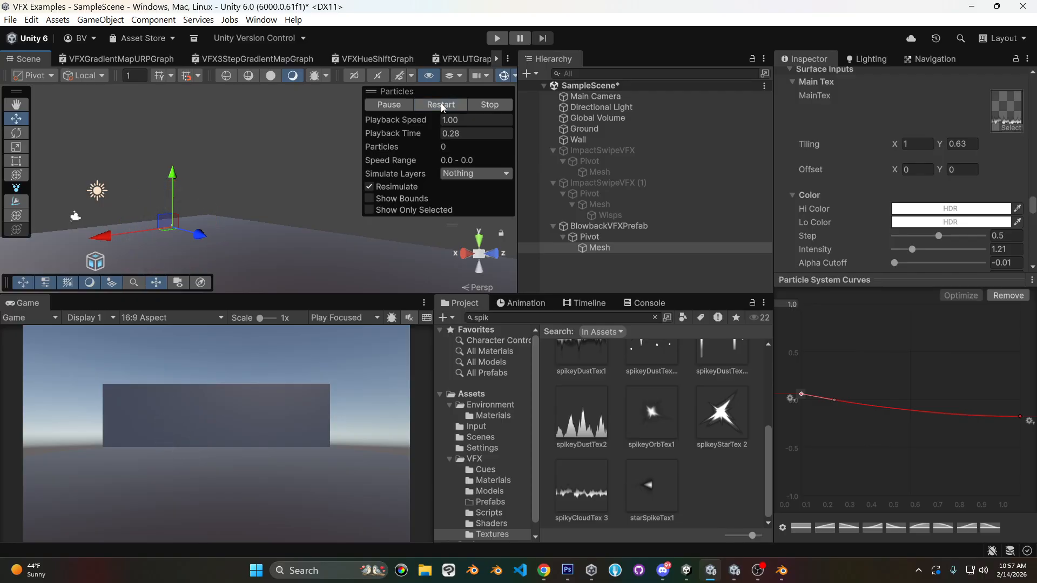
left_click(441, 105)
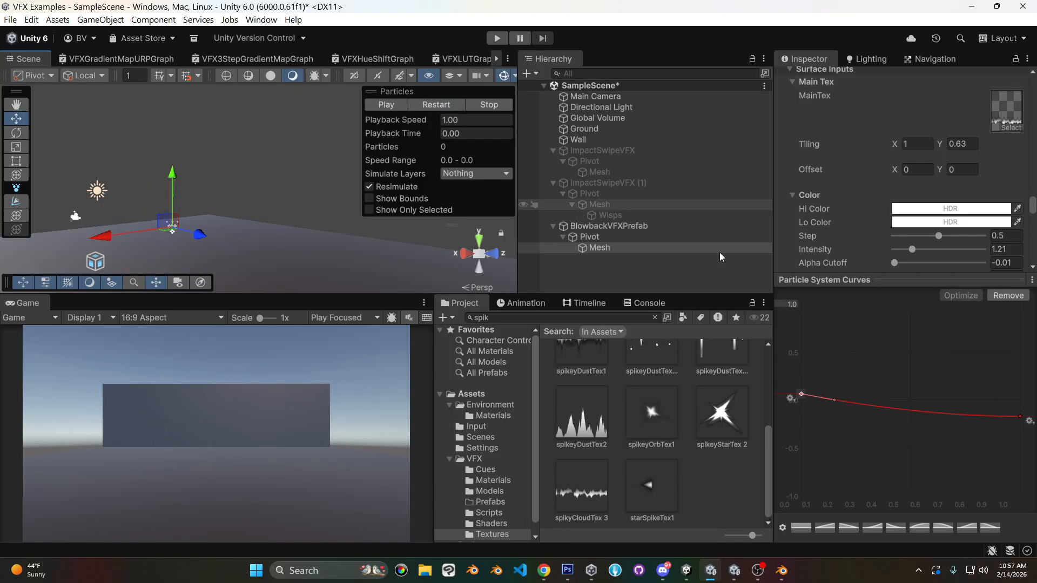
left_click(443, 102)
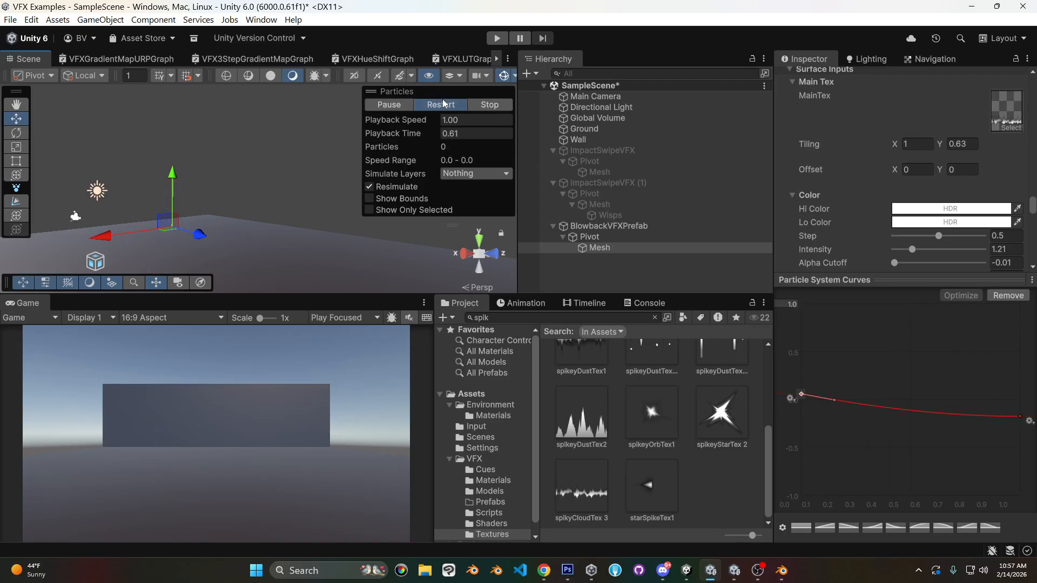
- Move the white color key and opaque alpha key of the Mesh's Color over Lifetime gradient to about 43%, and replay
scroll(960, 212, "up", 10)
scroll(950, 212, "up", 5)
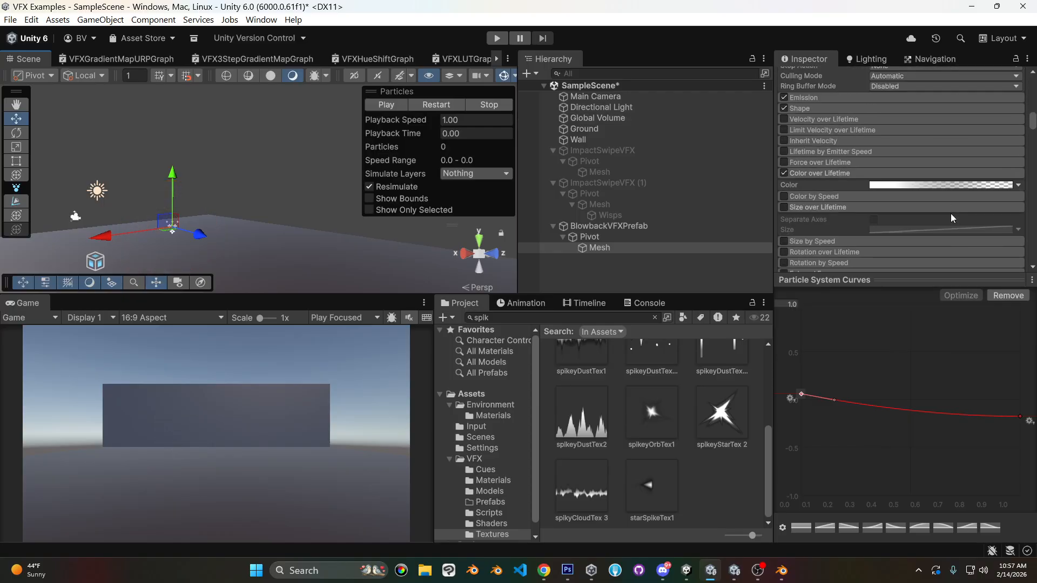
left_click(933, 186)
left_click_drag(505, 252, 561, 252)
left_click_drag(505, 209, 551, 209)
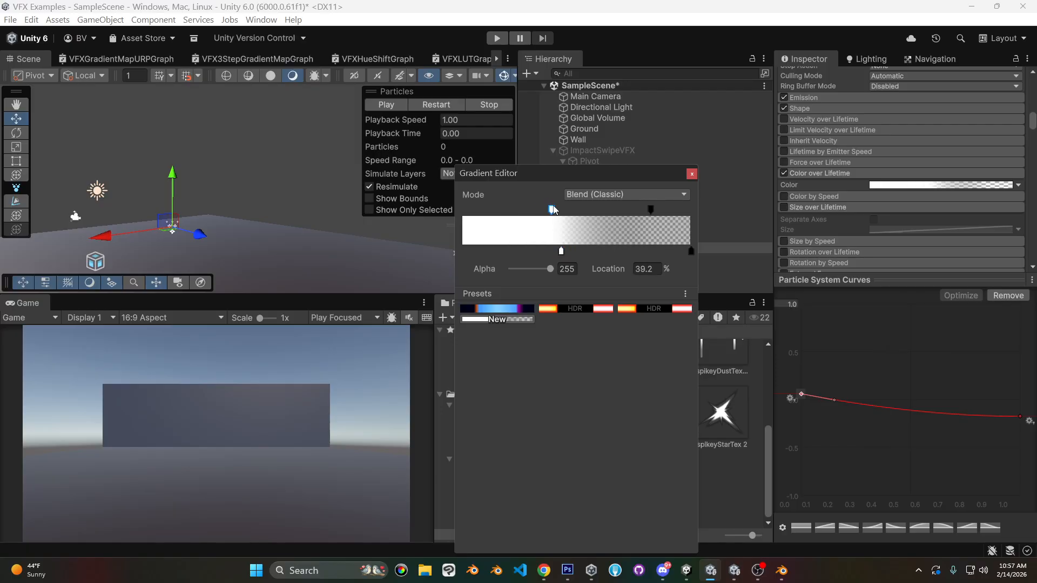
left_click(691, 174)
left_click(386, 104)
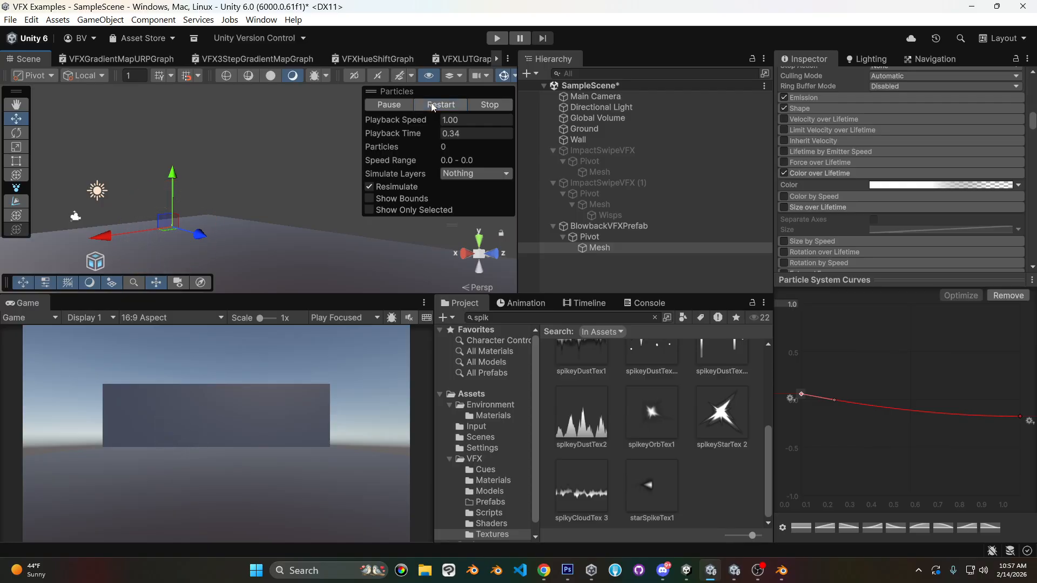
- Duplicate the Blowback Mesh object under Pivot, deactivate the original, and select the copy
left_click(600, 249)
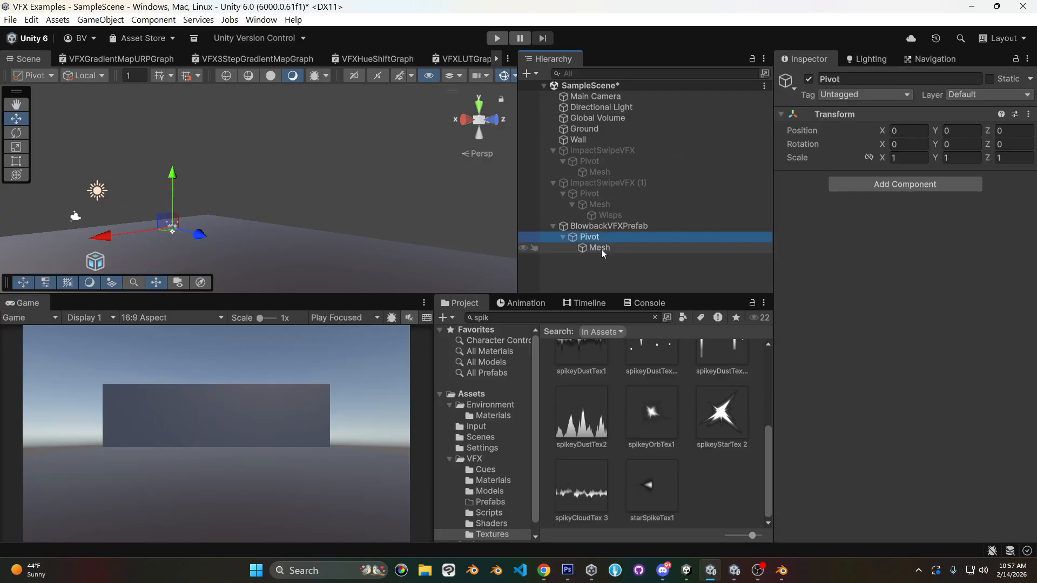
key("ctrl+d")
left_click(604, 248)
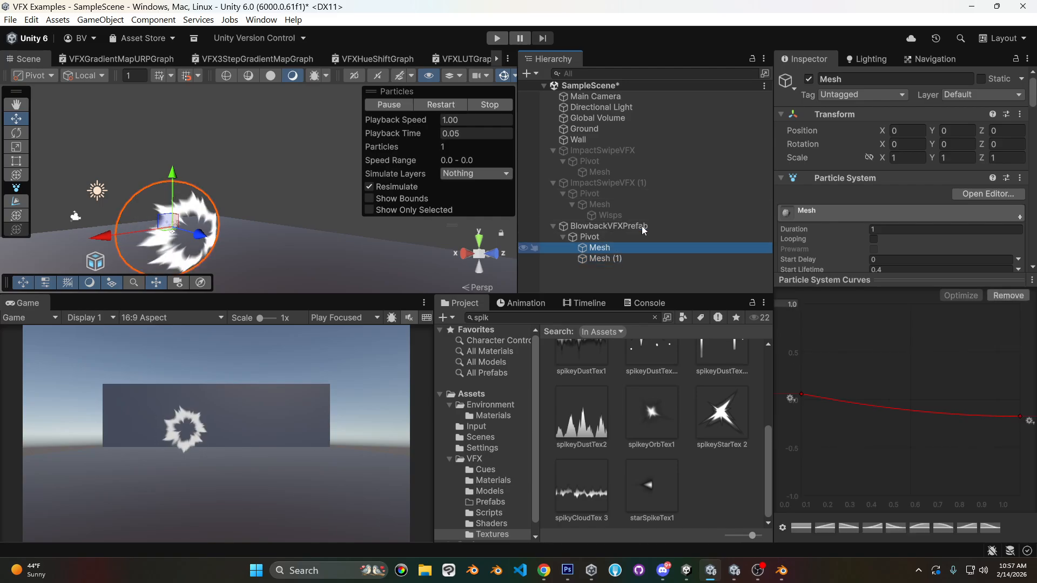
left_click(808, 78)
left_click(605, 258)
scroll(896, 125, "down", 5)
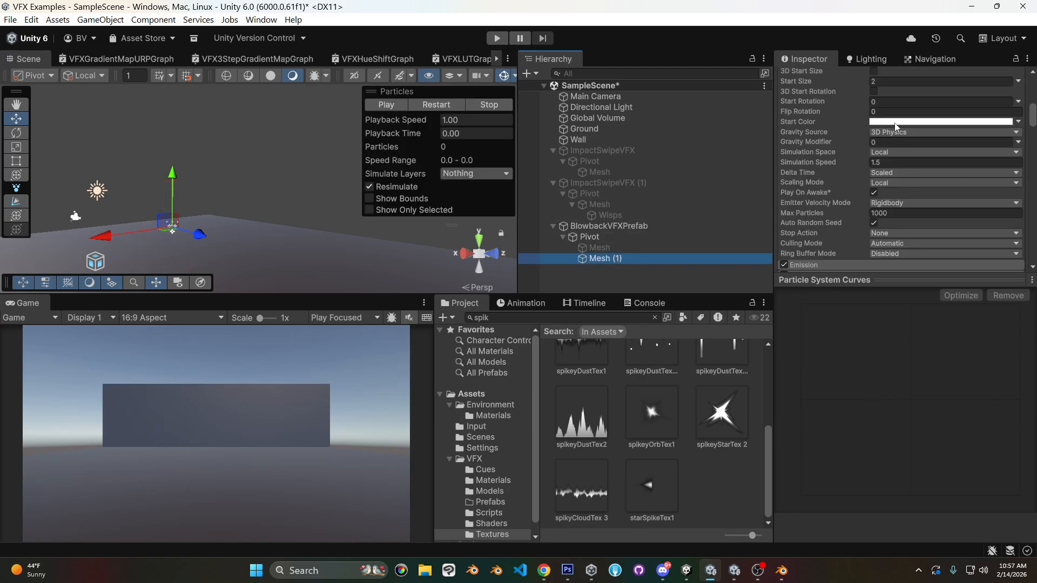
scroll(887, 174, "down", 4)
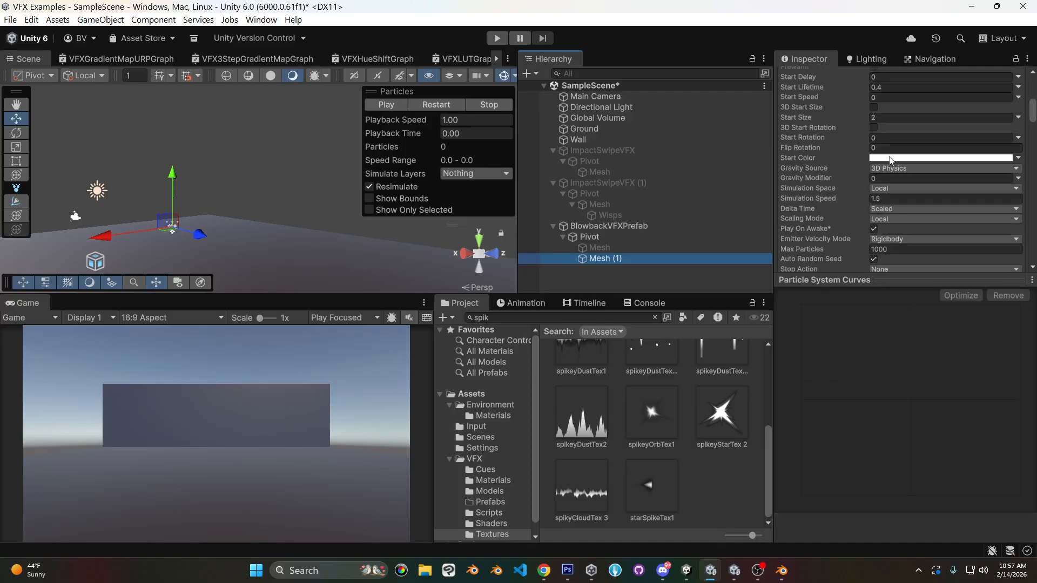
scroll(895, 166, "up", 5)
left_click(902, 157)
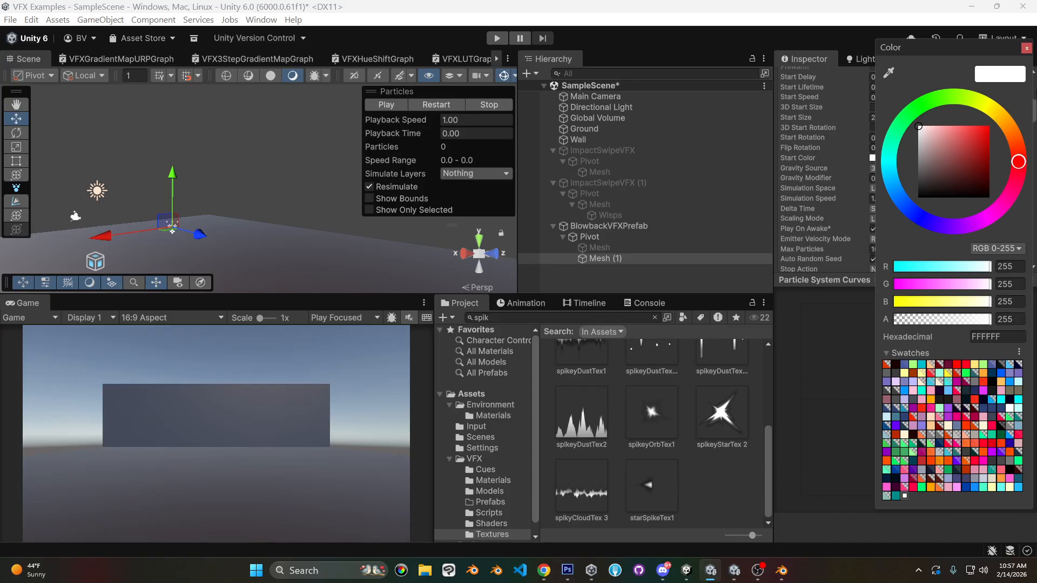
left_click(1027, 49)
- Change the white color key in Mesh (1)'s Color over Lifetime gradient to orange, about FF8B00, and scrub playback to 0.06
scroll(885, 130, "down", 5)
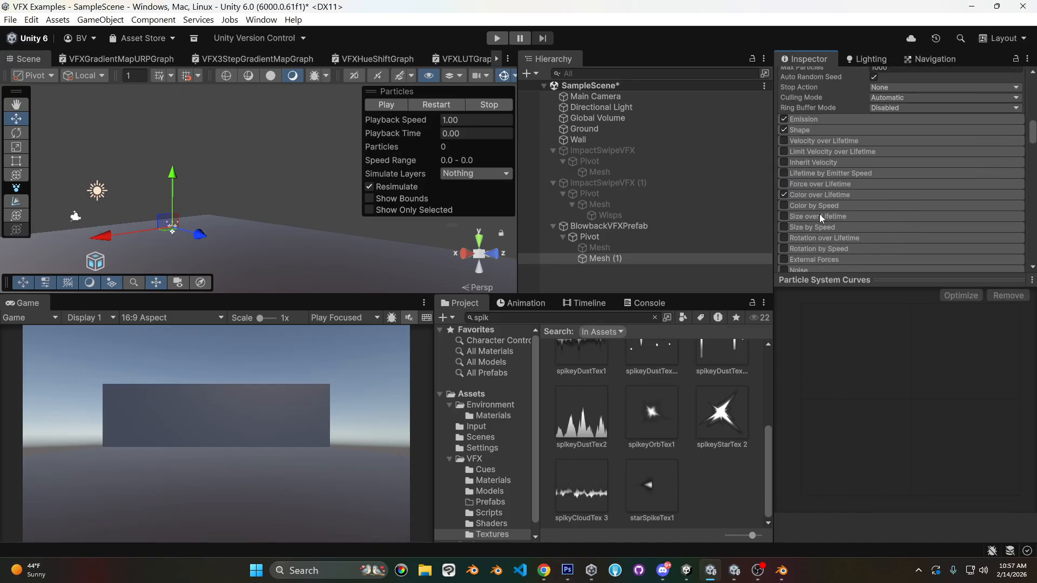
left_click(840, 196)
left_click(915, 205)
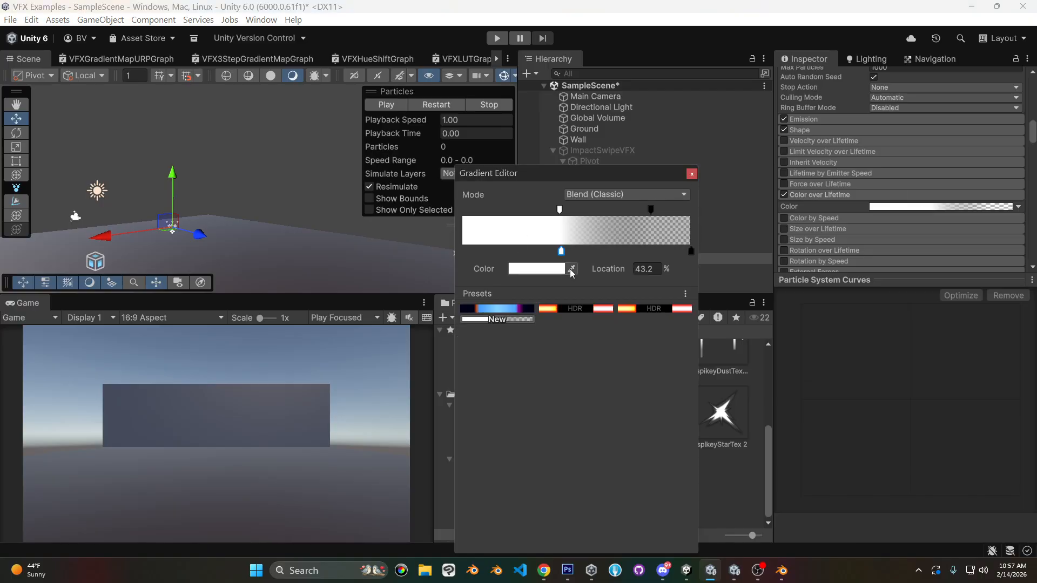
left_click(536, 268)
left_click_drag(680, 202, 656, 157)
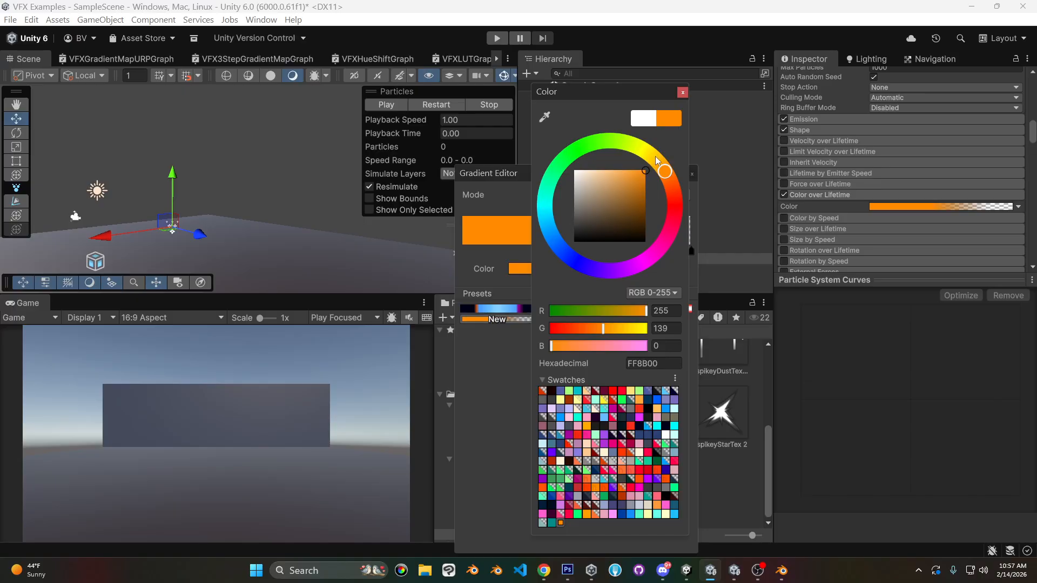
left_click(683, 93)
mouse_move(416, 130)
left_mouse_down()
mouse_move(401, 128)
mouse_move(417, 128)
left_mouse_up()
- Move the opaque alpha key of Mesh (1)'s Color over Lifetime gradient to 0%
scroll(952, 189, "down", 3)
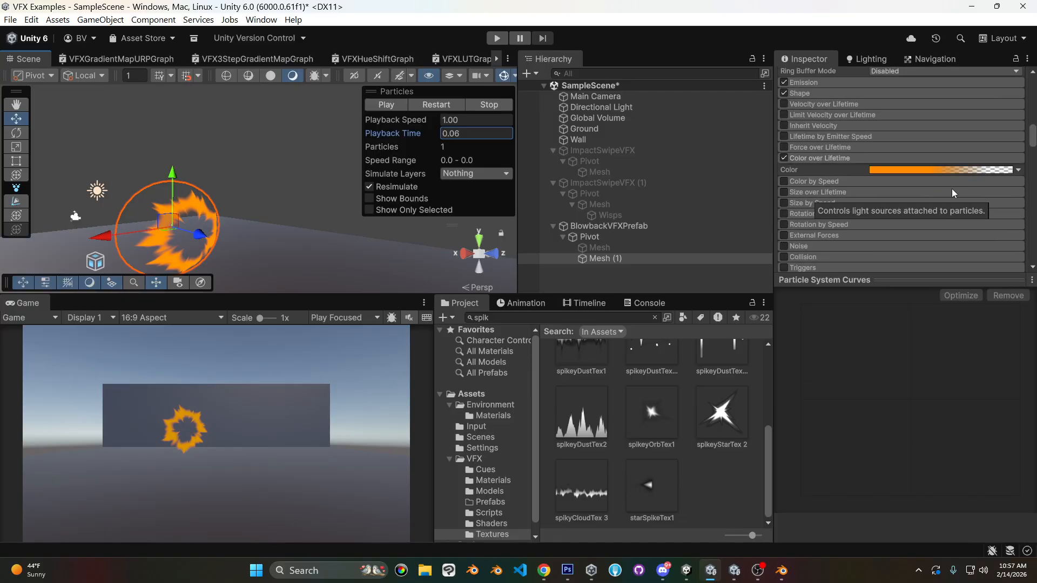
left_click(938, 171)
left_click(554, 209)
left_click_drag(549, 210, 466, 211)
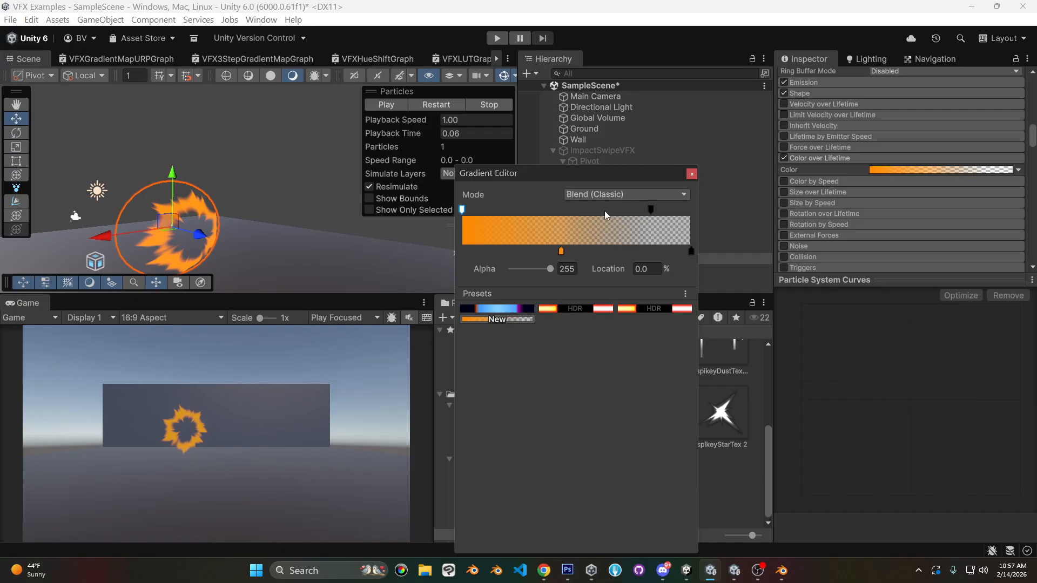
- In Mesh (1)'s Color over Lifetime gradient, move the orange color key to about 41.5% and add an opaque alpha key at about 51.2%
left_click_drag(563, 251, 644, 268)
left_click(580, 210)
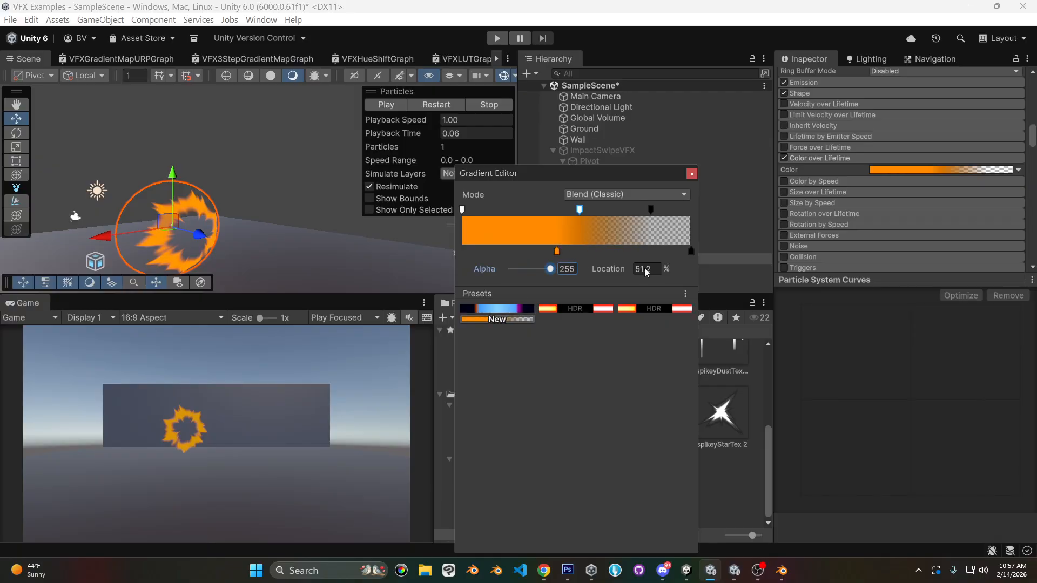
left_click(692, 174)
- Set the Intensity of Mesh (1)'s BlowbackVFXMat 1 material to about 4.84
scroll(964, 207, "down", 10)
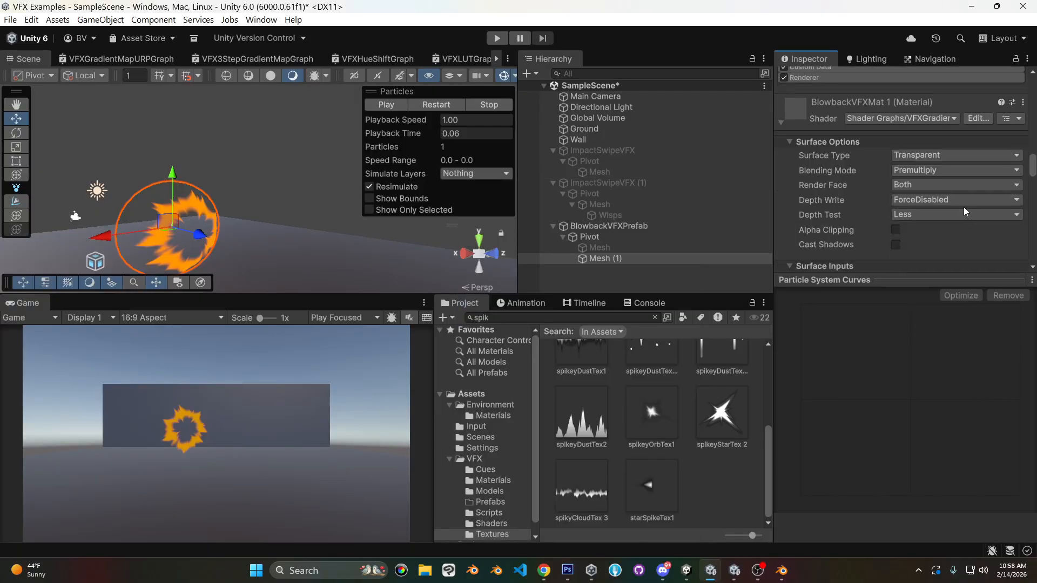
left_click_drag(913, 194, 938, 194)
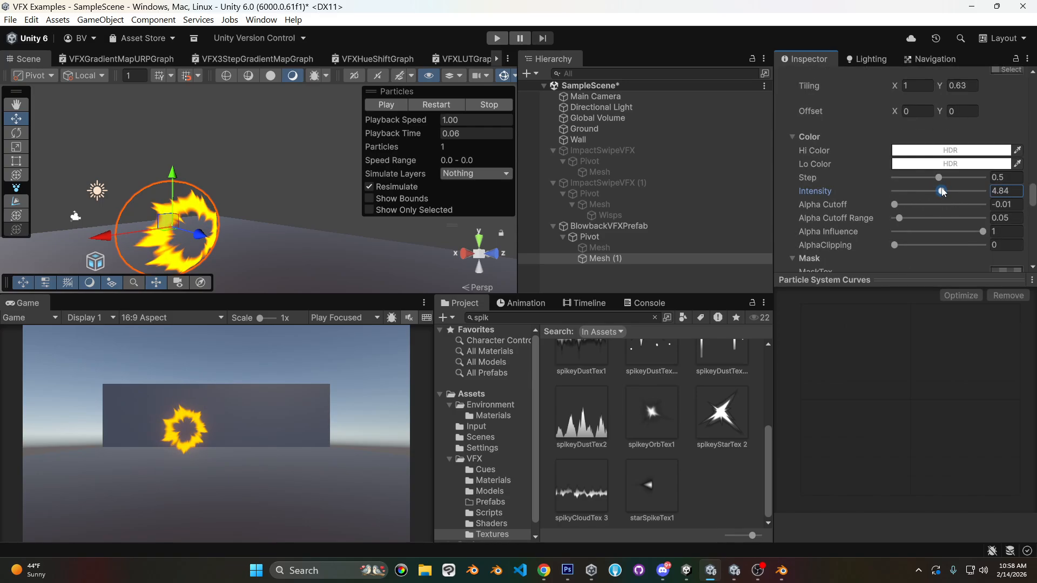
scroll(950, 145, "up", 10)
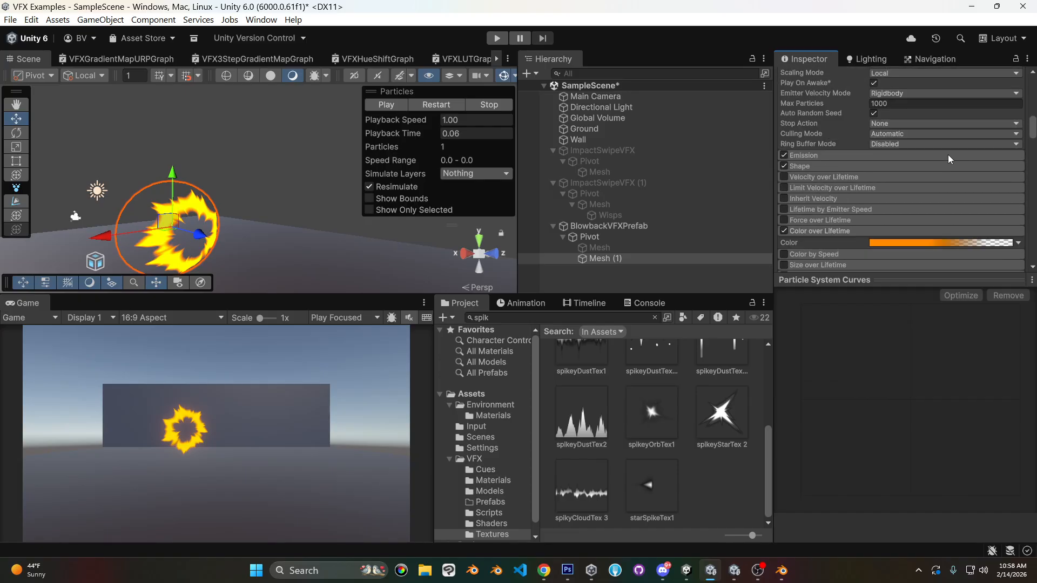
- Soften the orange color key in Mesh (1)'s Color over Lifetime gradient to FF8E3A
left_click(925, 243)
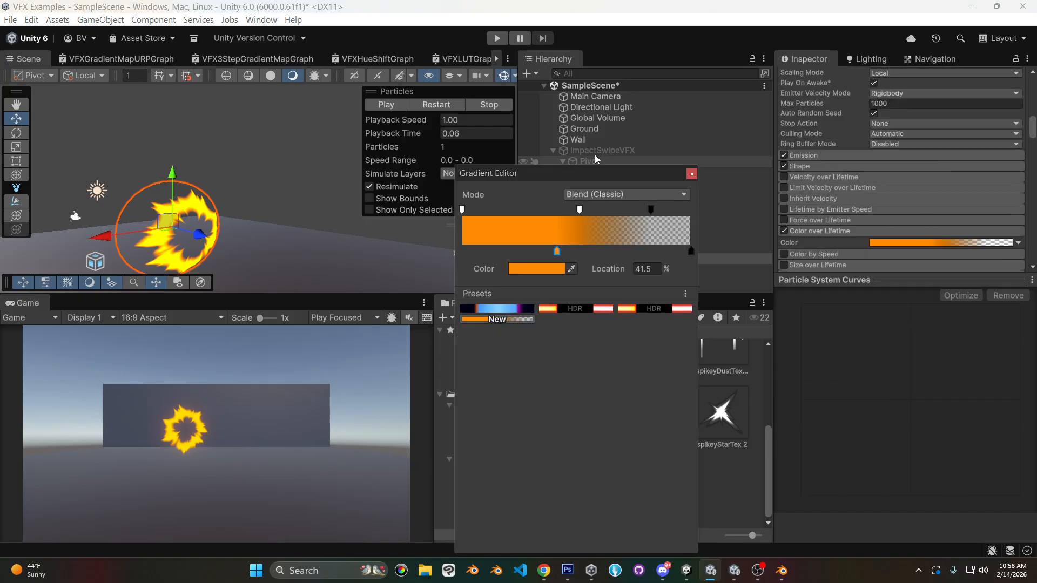
left_click(542, 268)
mouse_move(646, 190)
left_mouse_down()
mouse_move(688, 192)
mouse_move(641, 188)
left_mouse_up()
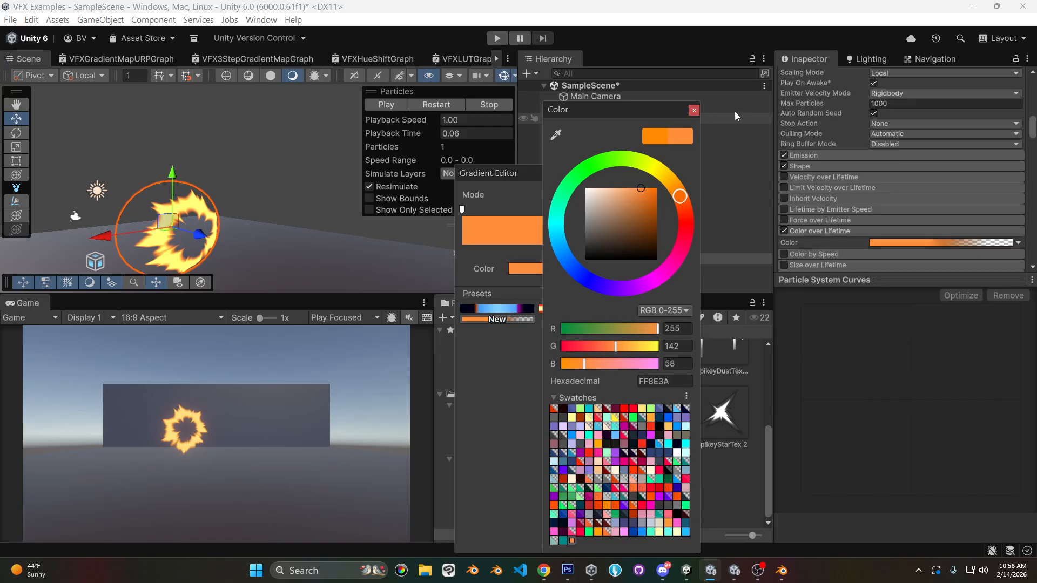
left_click(694, 110)
- Move the gradient's orange color key to about 24% and its second opaque alpha key to about 30%, and scrub playback to 0.15
left_click_drag(580, 209, 542, 209)
left_click_drag(556, 251, 517, 251)
left_click(542, 210)
mouse_move(427, 138)
left_mouse_down()
mouse_move(476, 133)
mouse_move(444, 134)
left_mouse_up()
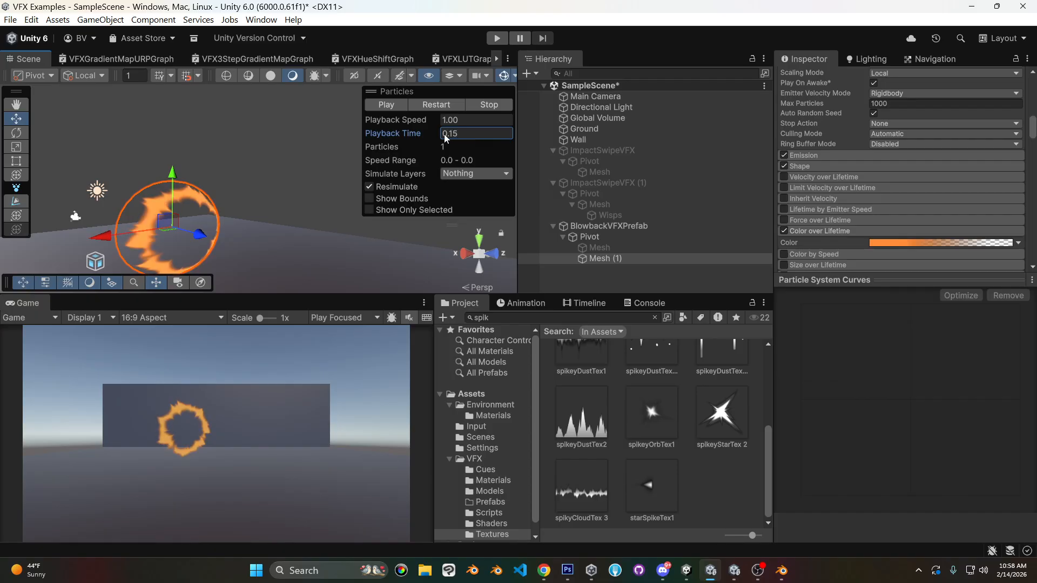
- Add a white color key at about 61.5% to Mesh (1)'s Color over Lifetime gradient
left_click(922, 243)
left_click_drag(676, 250, 604, 252)
left_click(539, 269)
left_click_drag(627, 216, 559, 104)
left_click(689, 109)
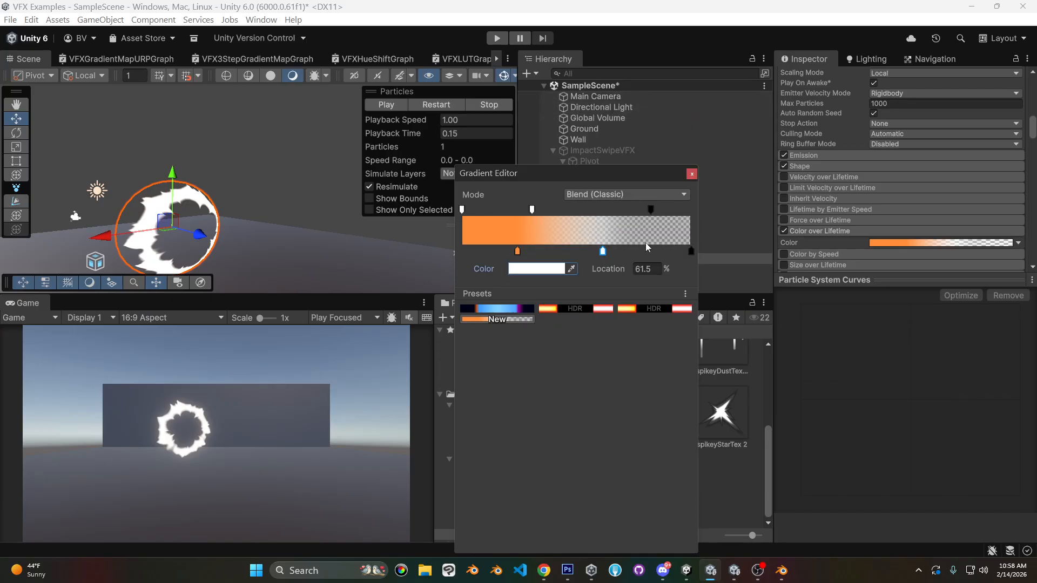
- Move the white color key to about 50% and the orange key to 18.7%, and add a pink FFA898 key at about 34.2%
left_click_drag(604, 251, 584, 252)
left_click_drag(517, 252, 508, 252)
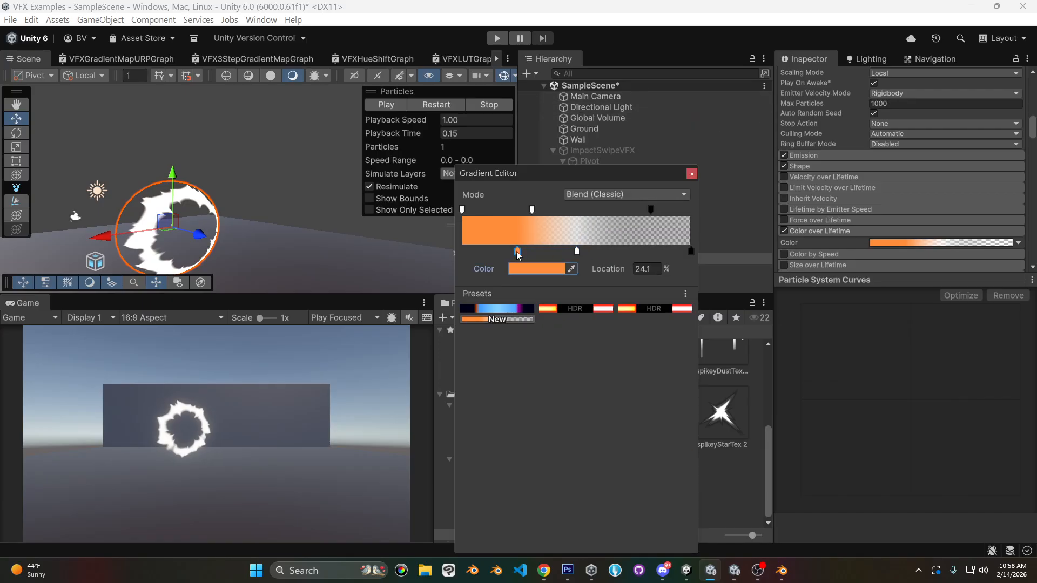
left_click(538, 269)
left_click_drag(679, 206, 686, 214)
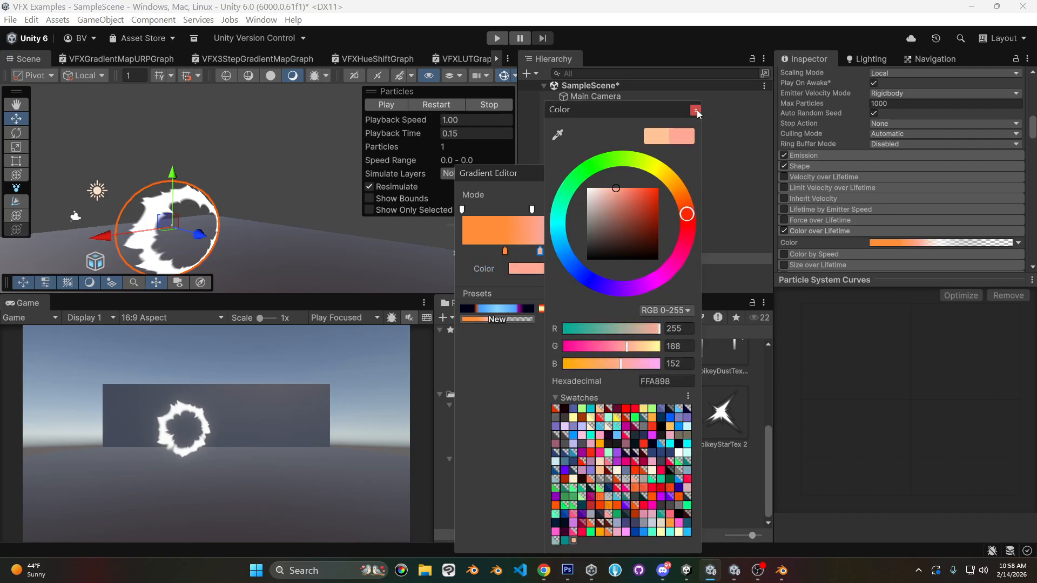
left_click(695, 110)
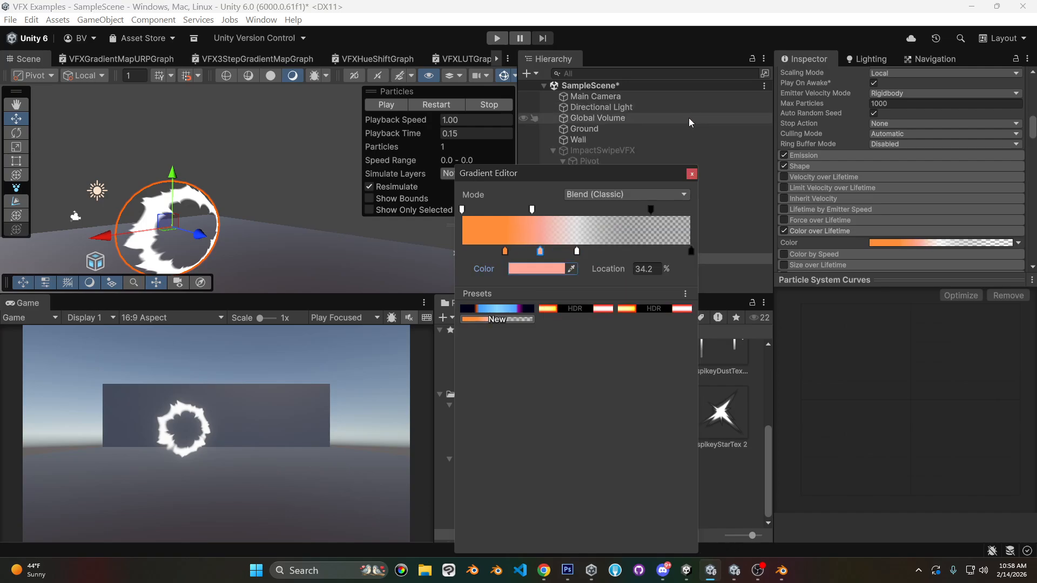
left_click(693, 174)
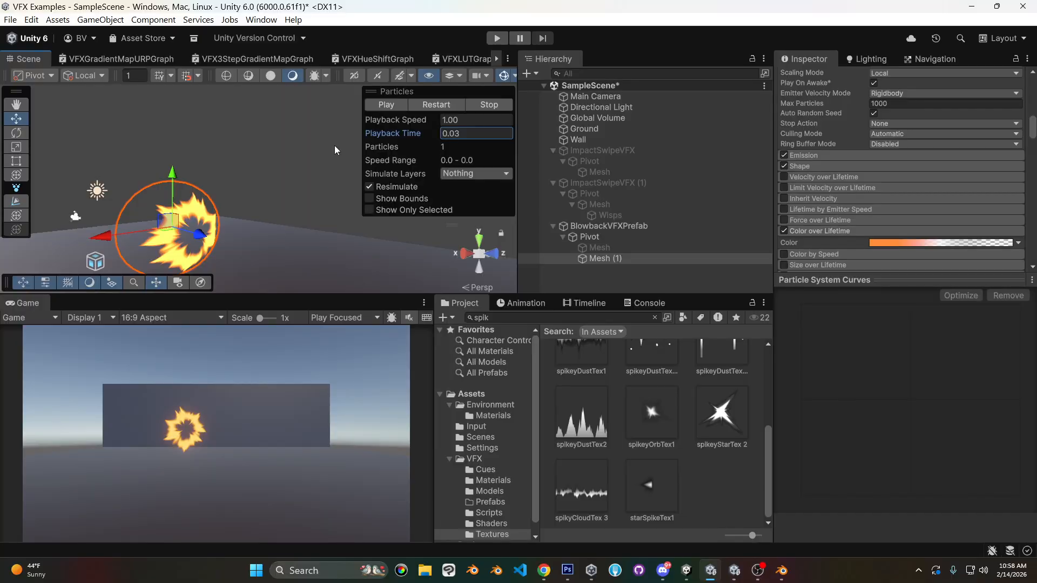
- Recolor the pink gradient key to red-orange and space the orange, red-orange and white color keys at about 20.8%, 37.3% and 59%
left_click(908, 243)
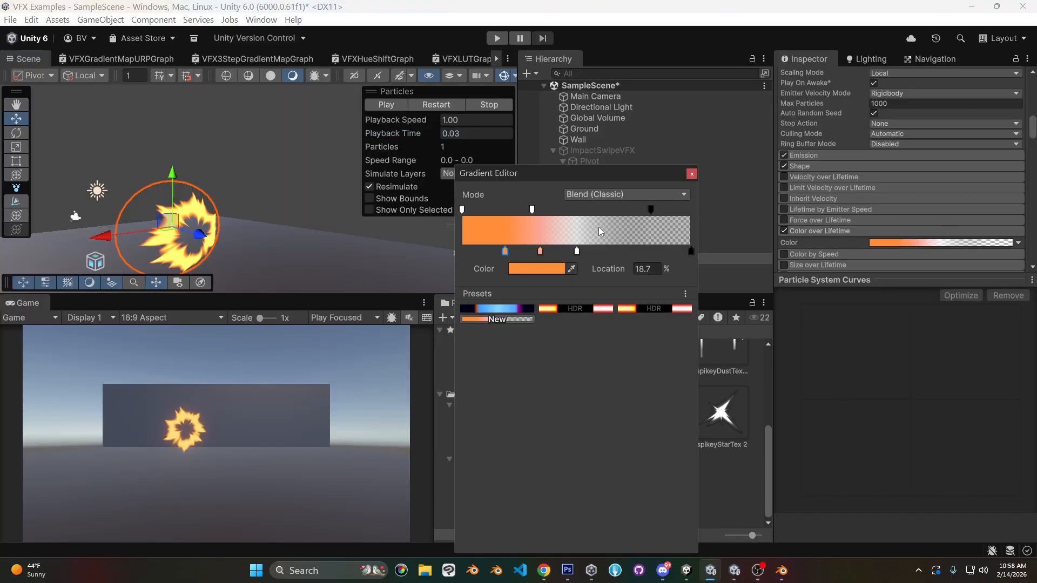
left_click(543, 268)
mouse_move(655, 186)
left_mouse_down()
mouse_move(637, 192)
mouse_move(648, 184)
left_mouse_up()
left_click_drag(686, 218, 686, 217)
left_click(692, 110)
left_click_drag(577, 252, 508, 252)
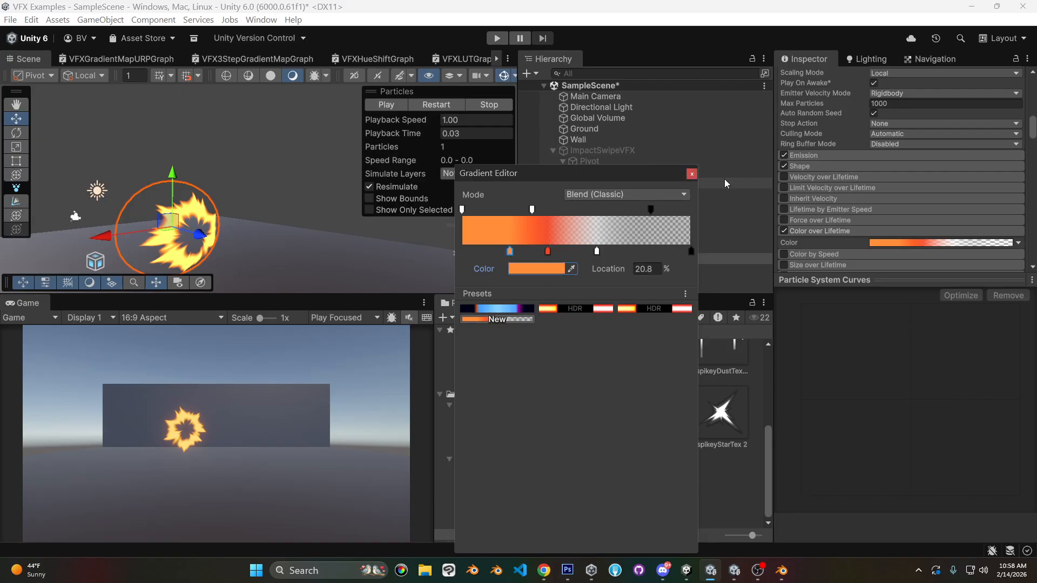
left_click(691, 173)
- Replay the Mesh (1) effect, stop it, and scrub playback to 0.10
left_click(429, 101)
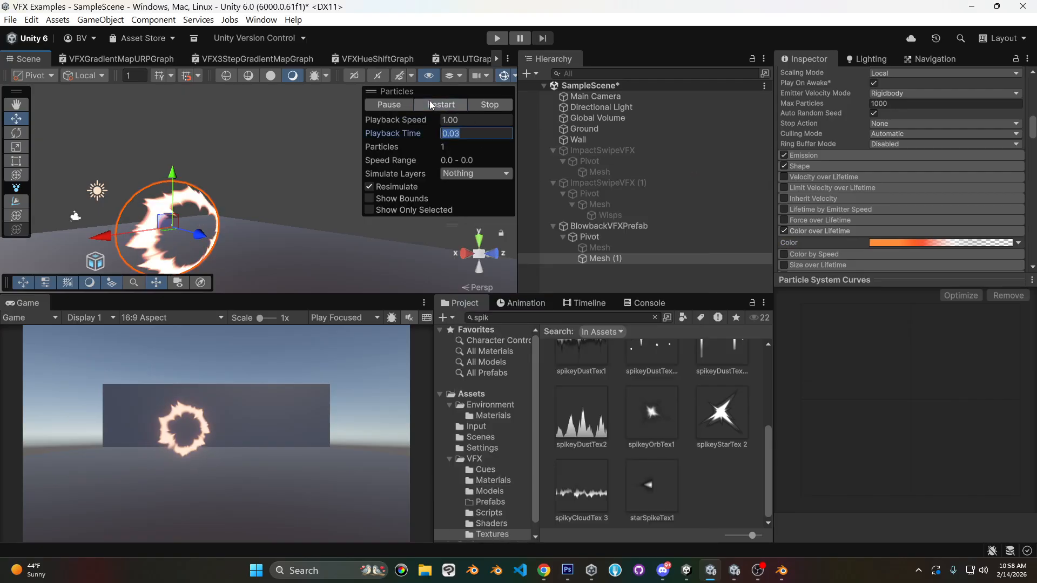
left_click(487, 104)
left_click_drag(410, 136, 459, 137)
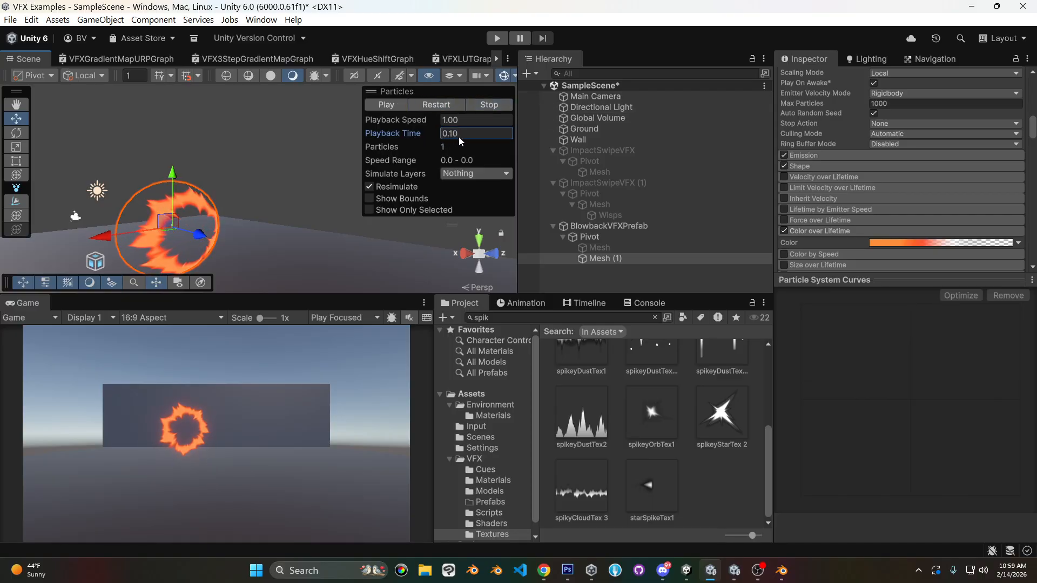
- Move the second opaque alpha key of Mesh (1)'s Color over Lifetime gradient to about 57%
left_click(899, 242)
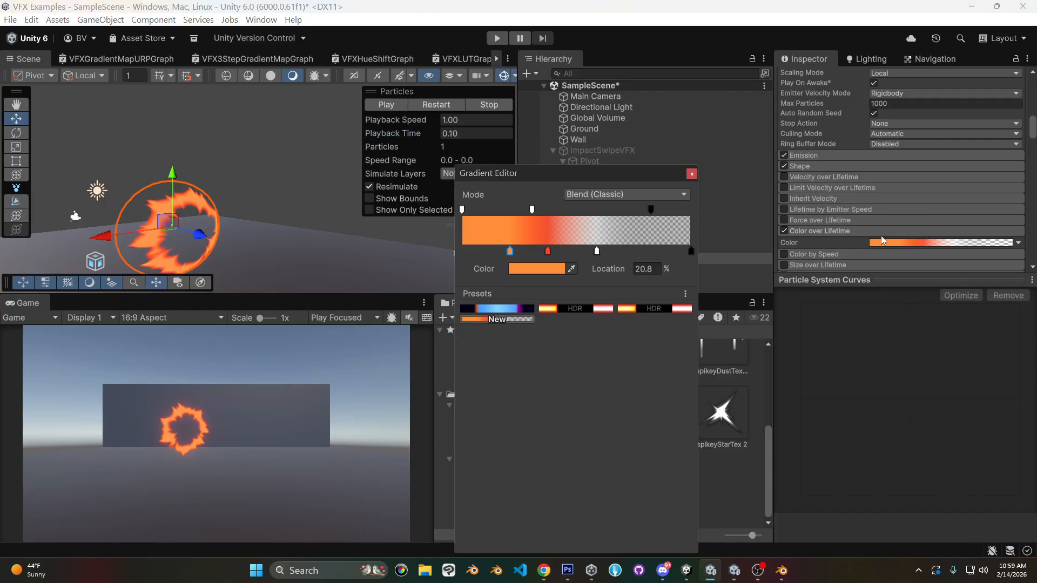
left_click(547, 252)
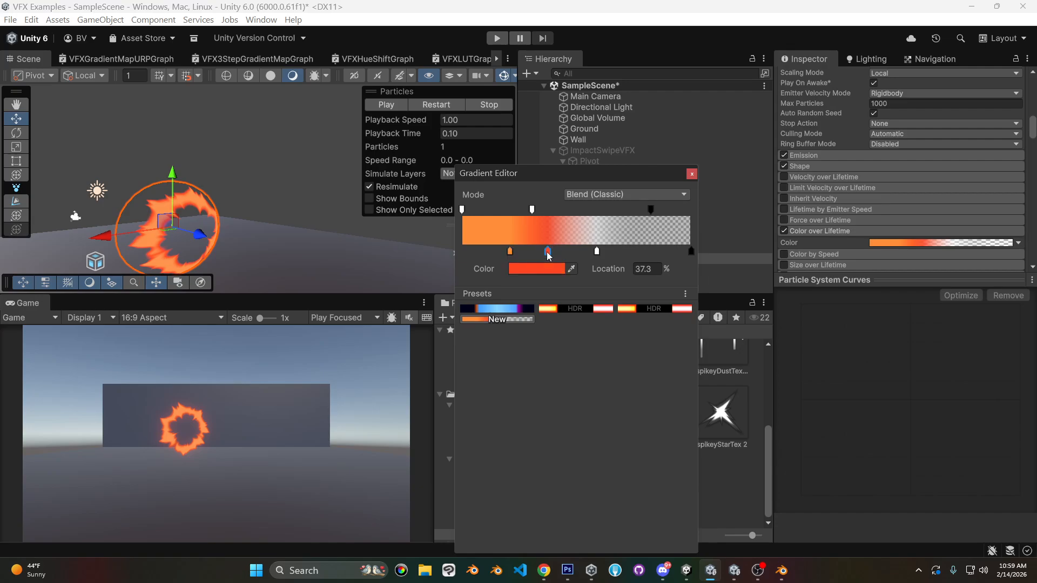
left_click_drag(533, 212, 546, 211)
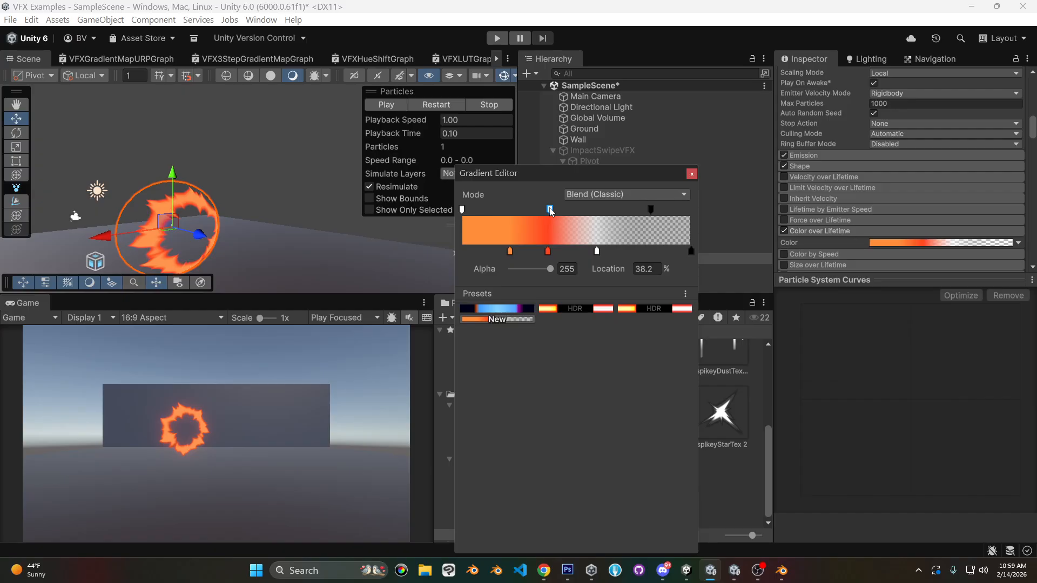
left_click_drag(550, 212, 595, 214)
- Replay the particle effect, stop it, and scrub playback to 0.15 to check the adjusted fade
left_click(693, 177)
left_click(441, 104)
left_click(489, 105)
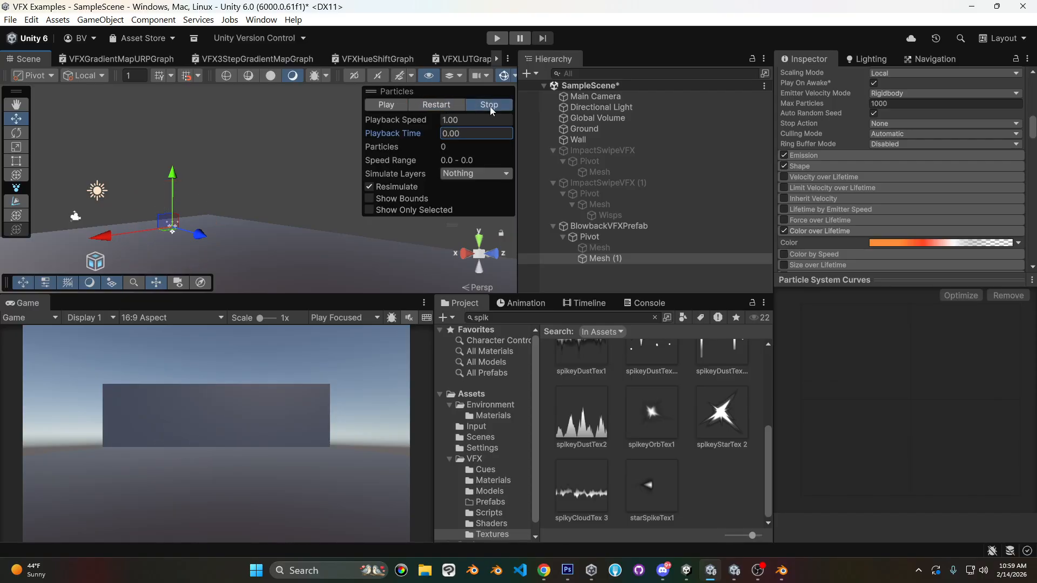
left_click_drag(397, 133, 468, 134)
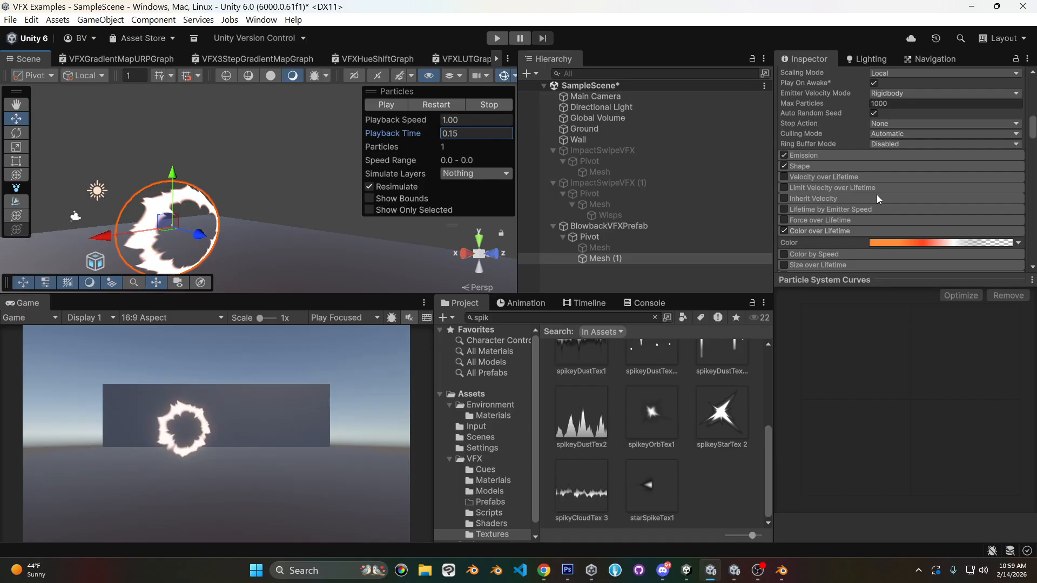
- Change the white color key in Mesh (1)'s Color over Lifetime gradient to grey ADADAD
left_click(951, 246)
left_click(592, 251)
left_click(547, 269)
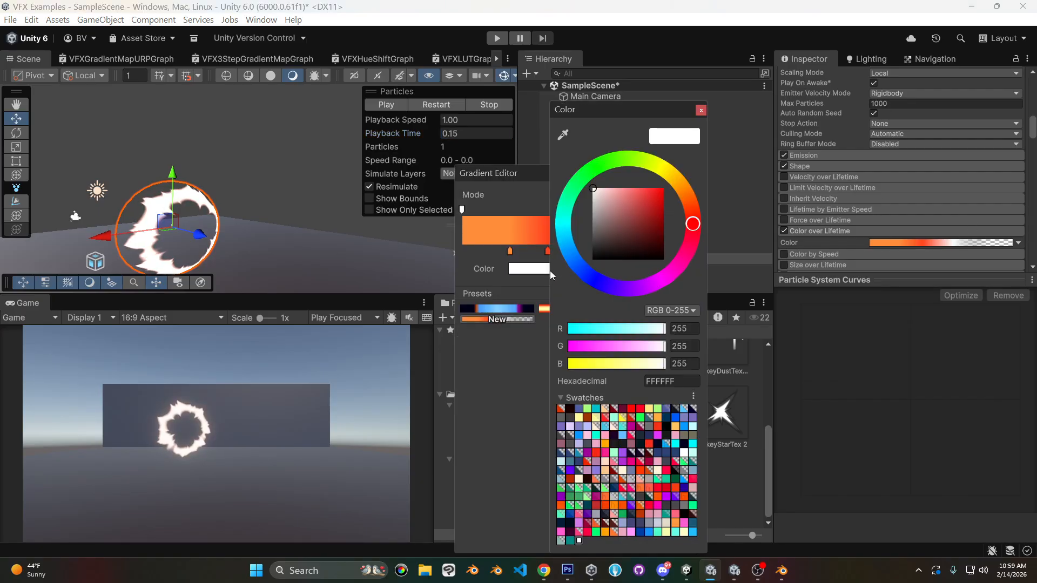
left_click_drag(600, 202, 590, 211)
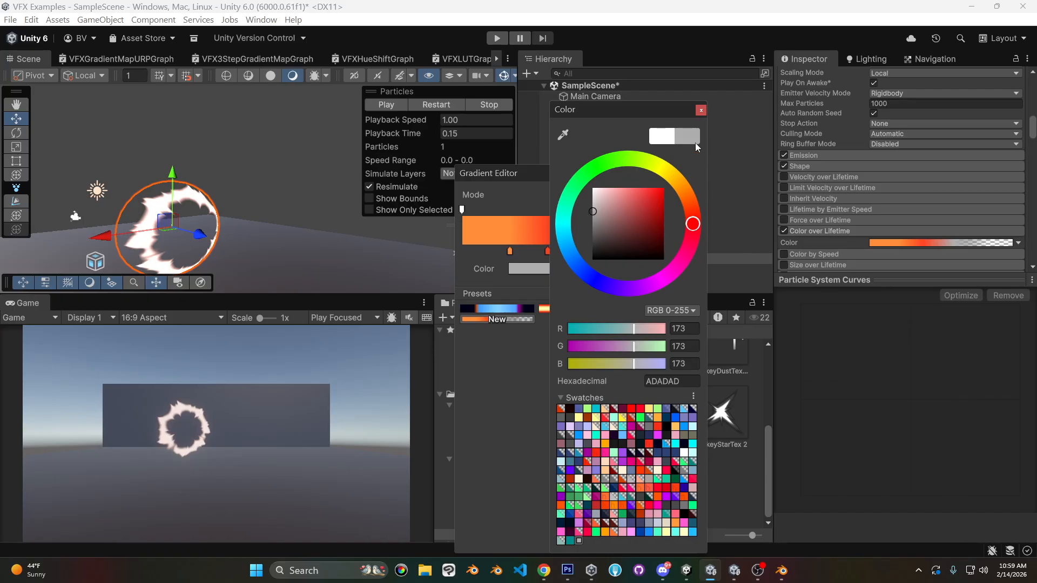
left_click(700, 110)
- Darken the gradient's red-orange color key to 9D2713
left_click(547, 251)
left_click(537, 269)
left_click(690, 216)
left_click_drag(690, 215, 653, 214)
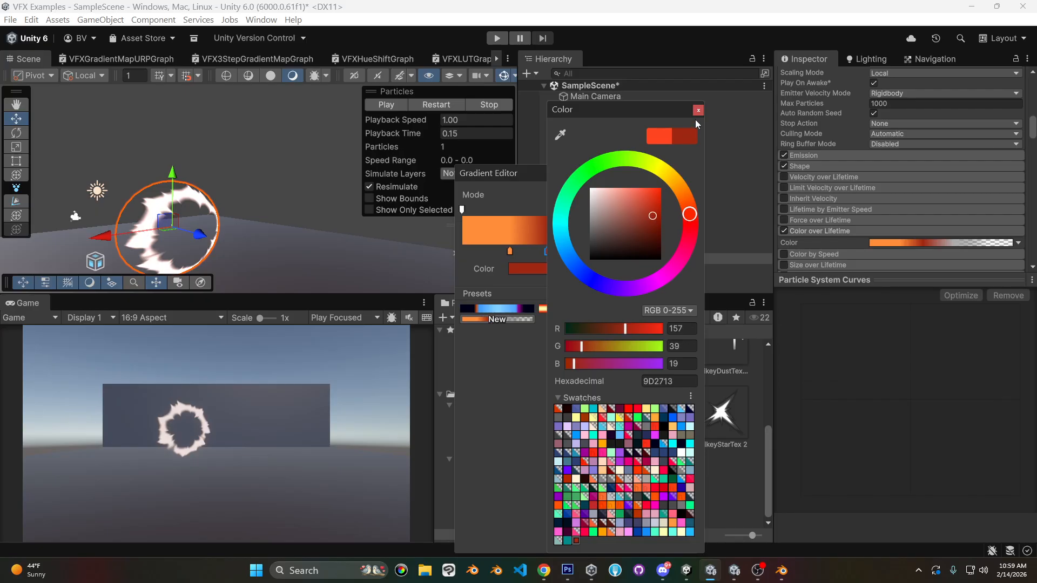
left_click(698, 110)
- Replay the Mesh (1) effect to review the darkened gradient, and stop playback
left_click(691, 174)
left_click(444, 109)
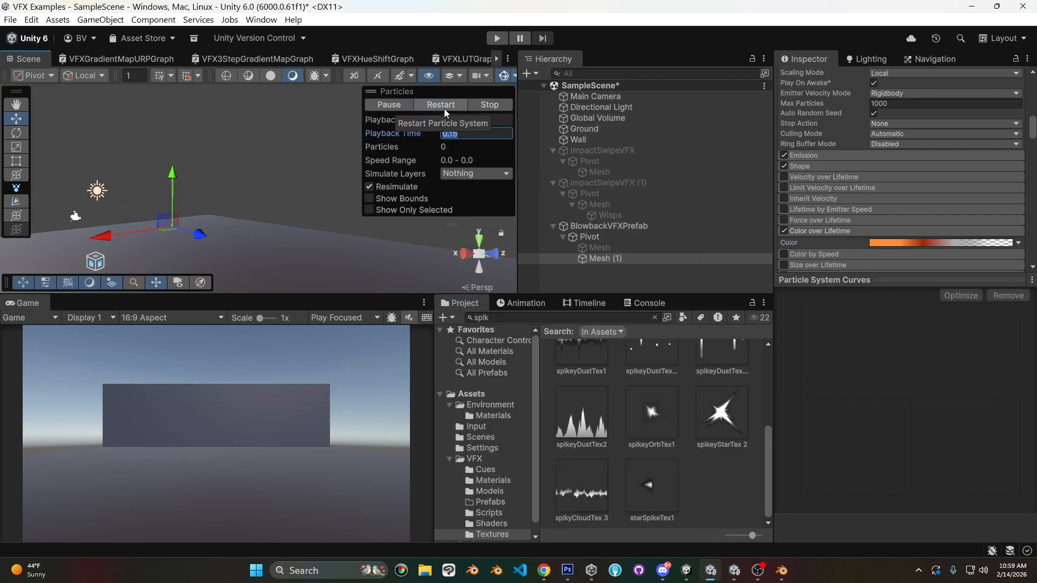
left_click(490, 105)
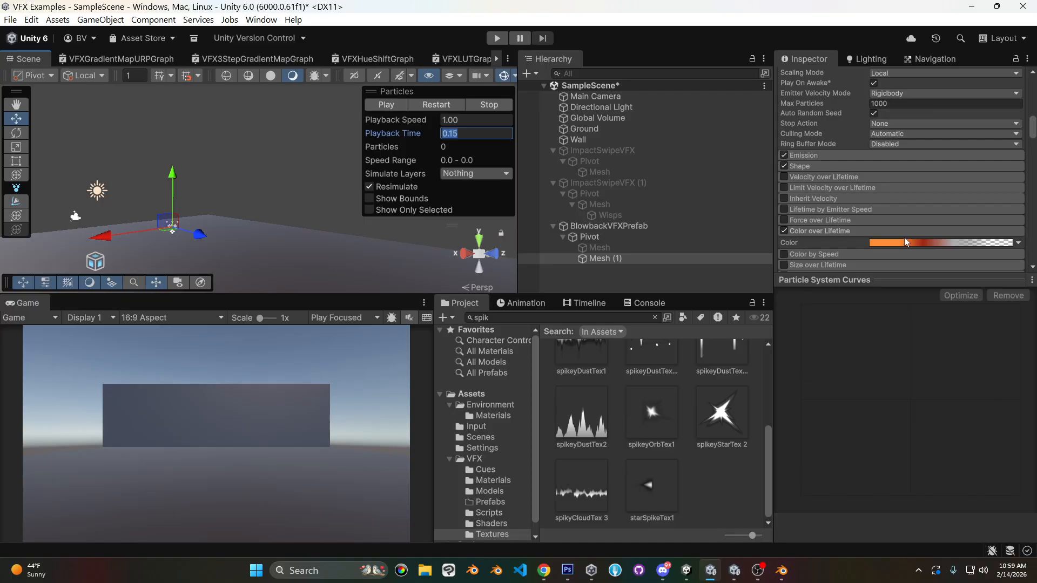
- Remove the dark red color key from Mesh (1)'s Color over Lifetime gradient
left_click(938, 243)
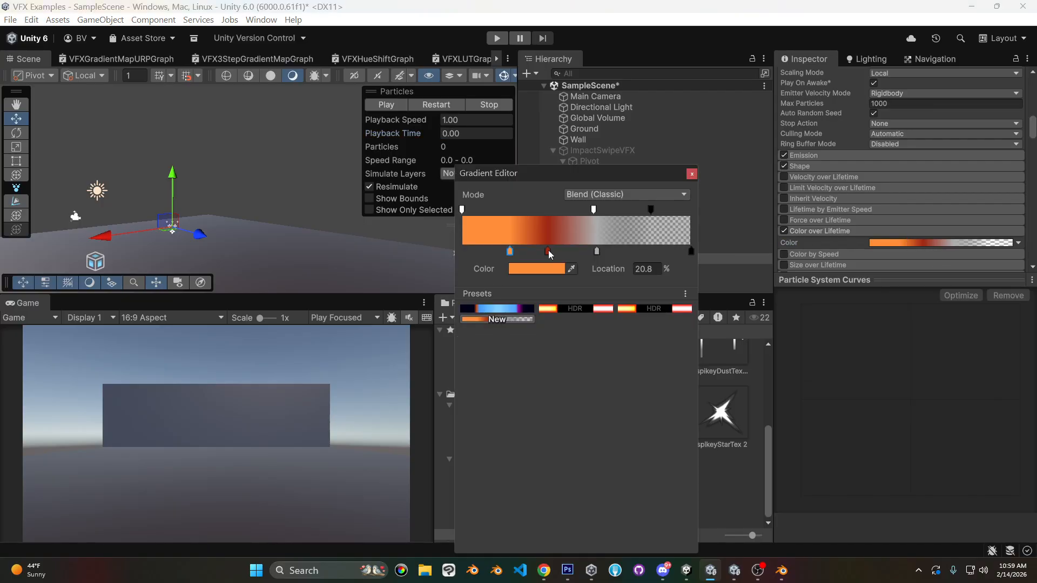
left_click_drag(548, 251, 615, 258)
left_click(691, 173)
- Replay the effect repeatedly to review the orange-to-grey fade, stop it, and scrub playback to 0.07
left_click(429, 104)
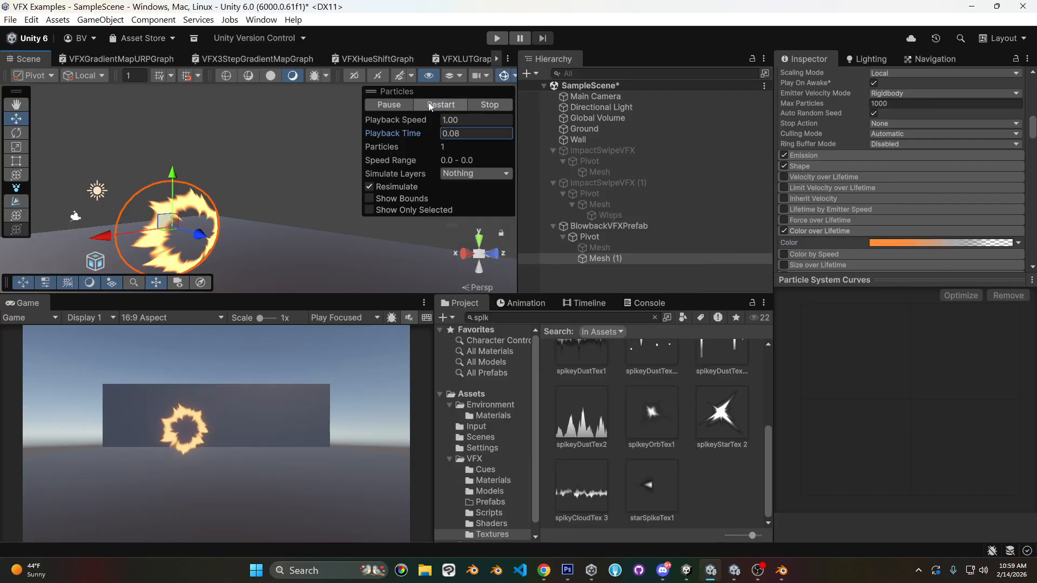
left_click(429, 104)
left_click(429, 104)
left_click(429, 104)
left_click(428, 105)
left_click(428, 103)
left_click(492, 106)
left_click_drag(394, 135, 428, 136)
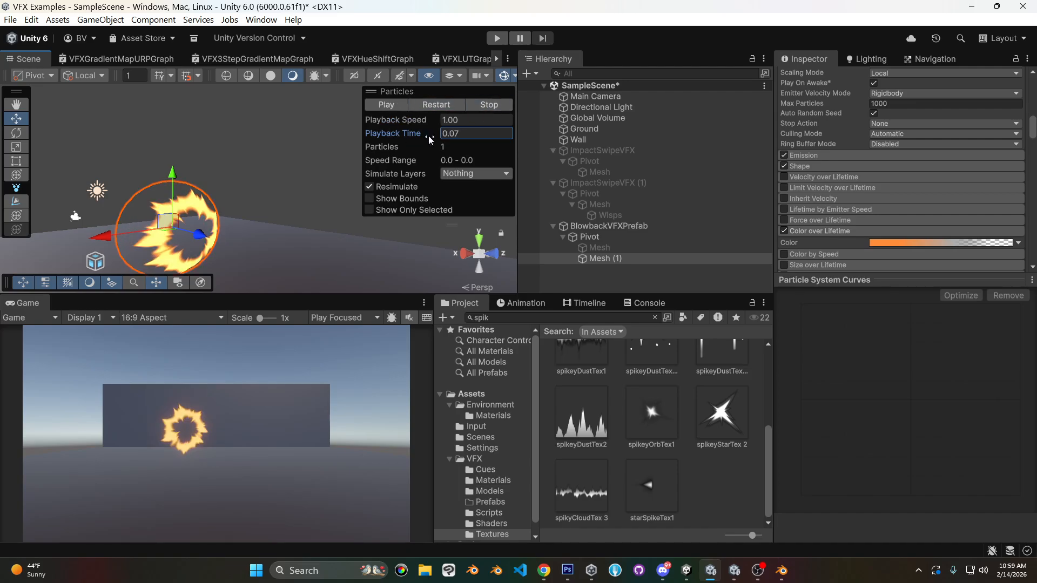
- Try a higher Intensity on Mesh (1)'s BlowbackVFXMat 1 material
scroll(873, 183, "down", 15)
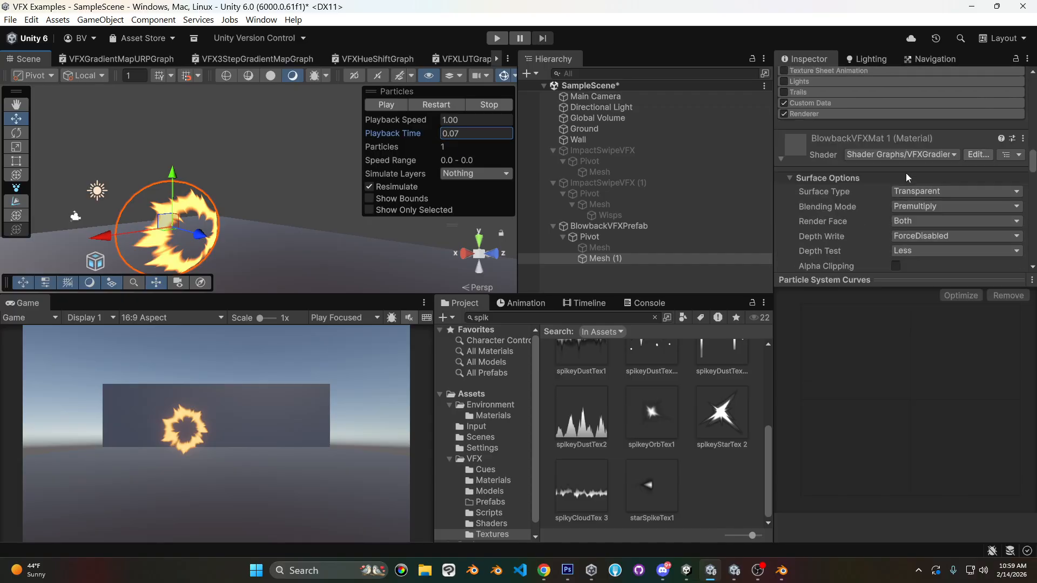
left_click_drag(940, 118, 974, 120)
scroll(967, 131, "up", 15)
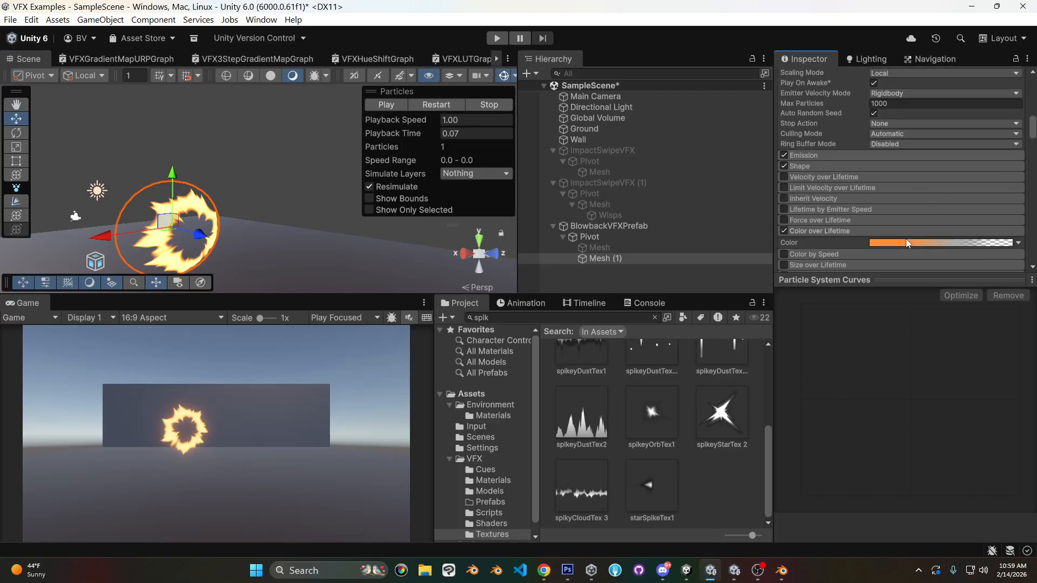
- Make the orange color key at 20.8% in Mesh (1)'s Color over Lifetime gradient slightly more saturated, and replay the effect
left_click(906, 243)
left_click(524, 269)
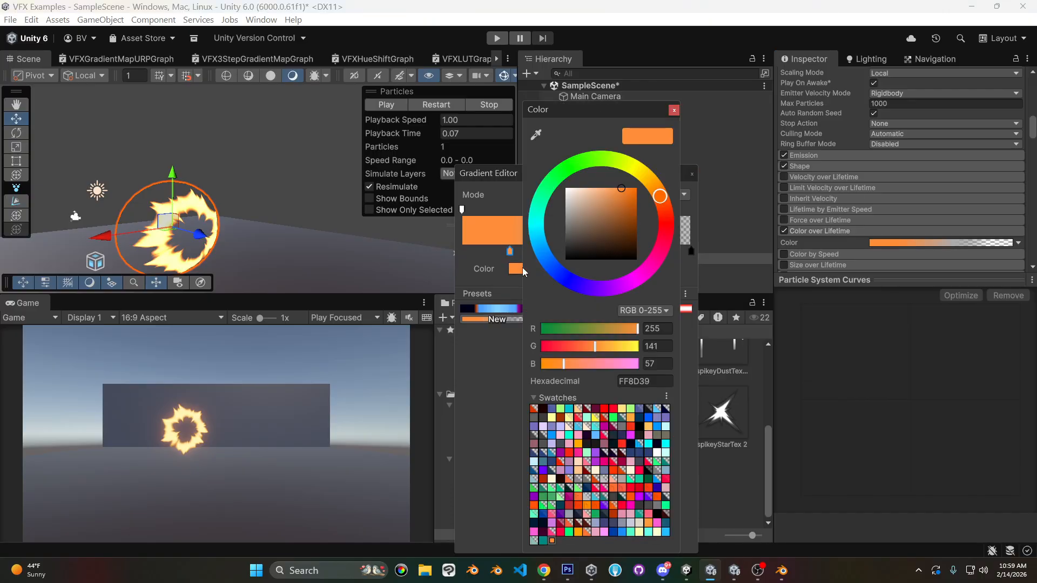
left_click_drag(632, 192, 625, 187)
left_click(695, 128)
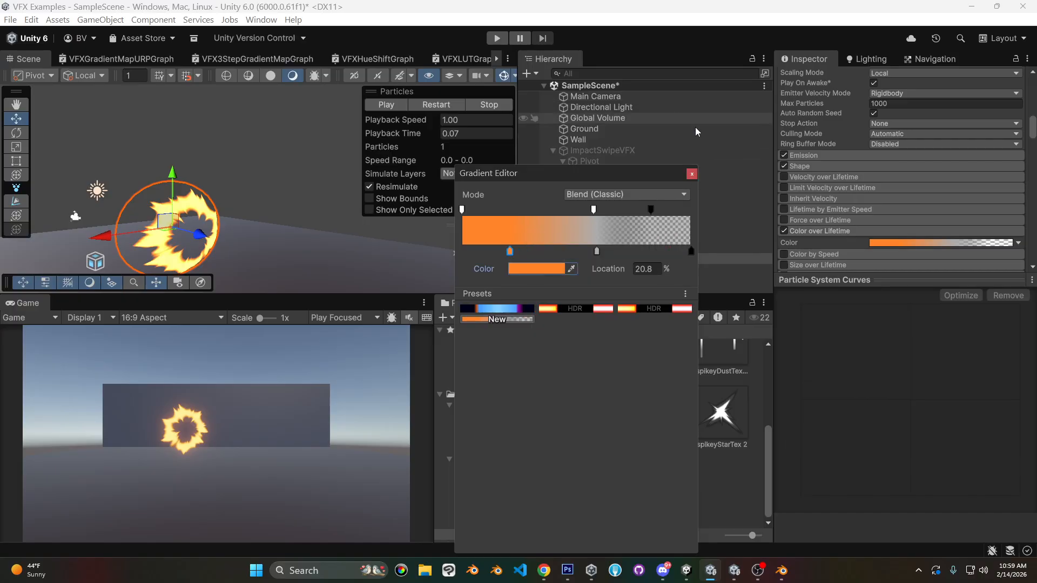
left_click(692, 173)
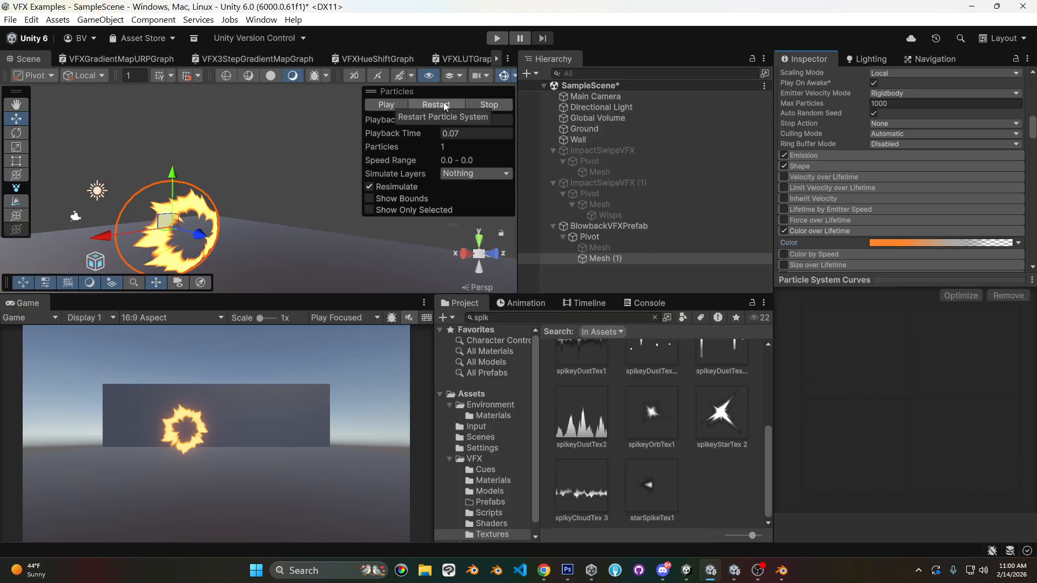
left_click(443, 102)
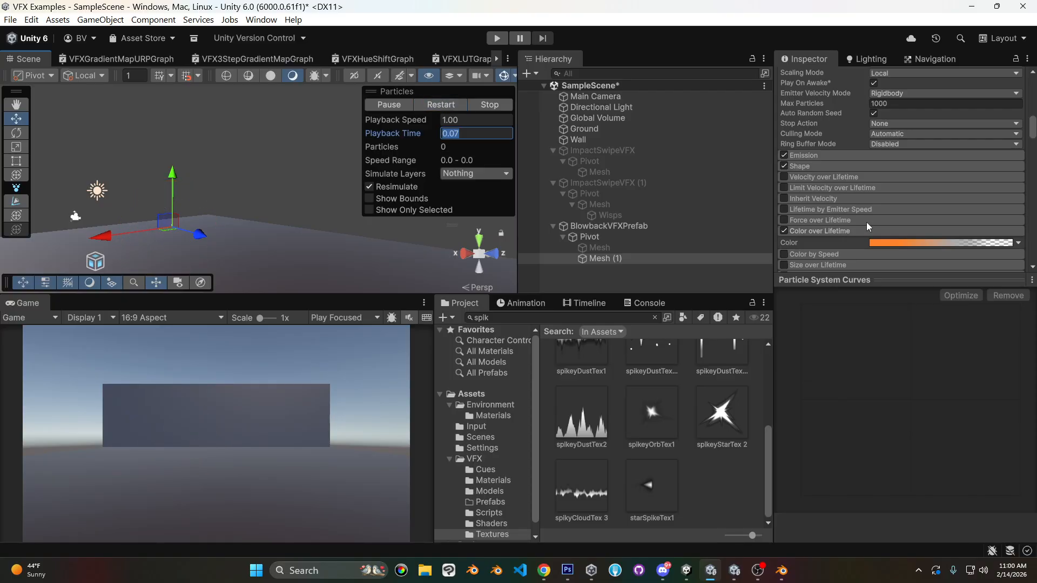
- In Mesh (1)'s Color over Lifetime gradient, start the alpha fade earlier and darken the grey key at 58.7%, and replay the effect
left_click(967, 243)
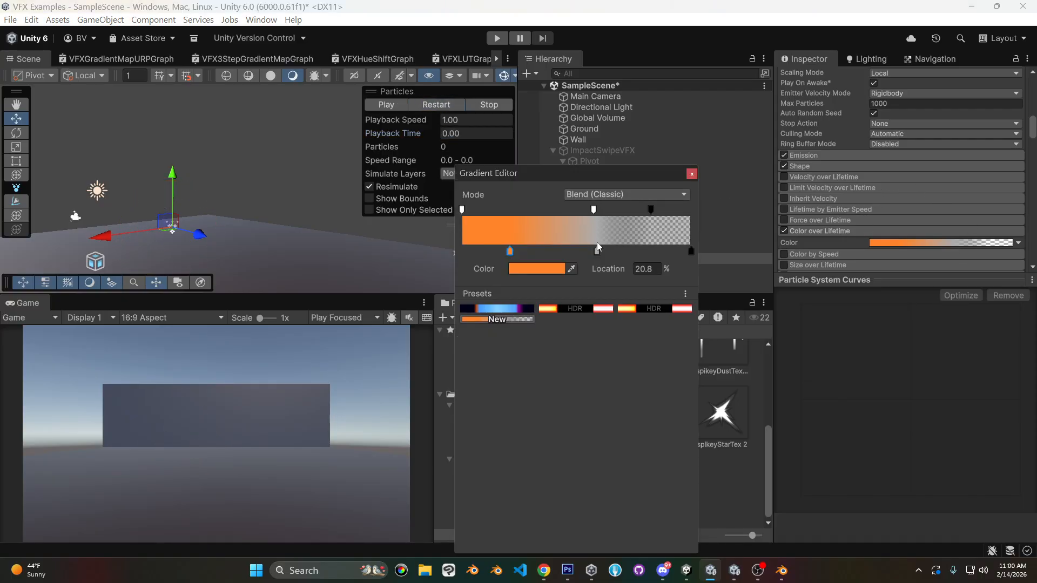
mouse_move(594, 209)
left_mouse_down()
mouse_move(570, 210)
mouse_move(592, 205)
mouse_move(586, 227)
left_mouse_up()
left_click(597, 251)
left_click(549, 269)
left_click(699, 110)
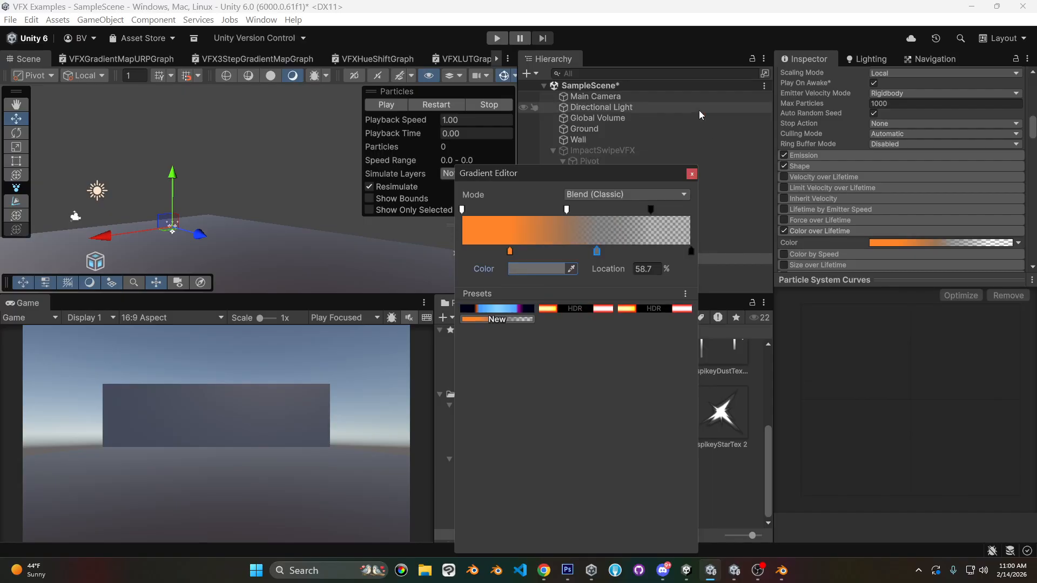
left_click(694, 177)
left_click(435, 103)
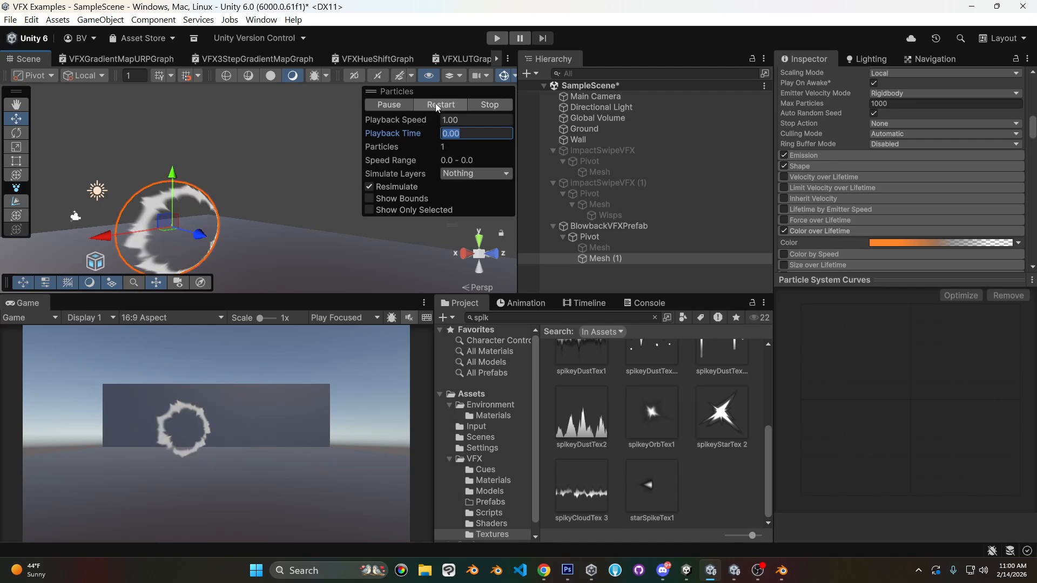
left_click_drag(232, 166, 194, 204, "alt")
left_click(436, 104)
scroll(294, 176, "down", 3)
middle_click_drag(178, 211, 238, 212)
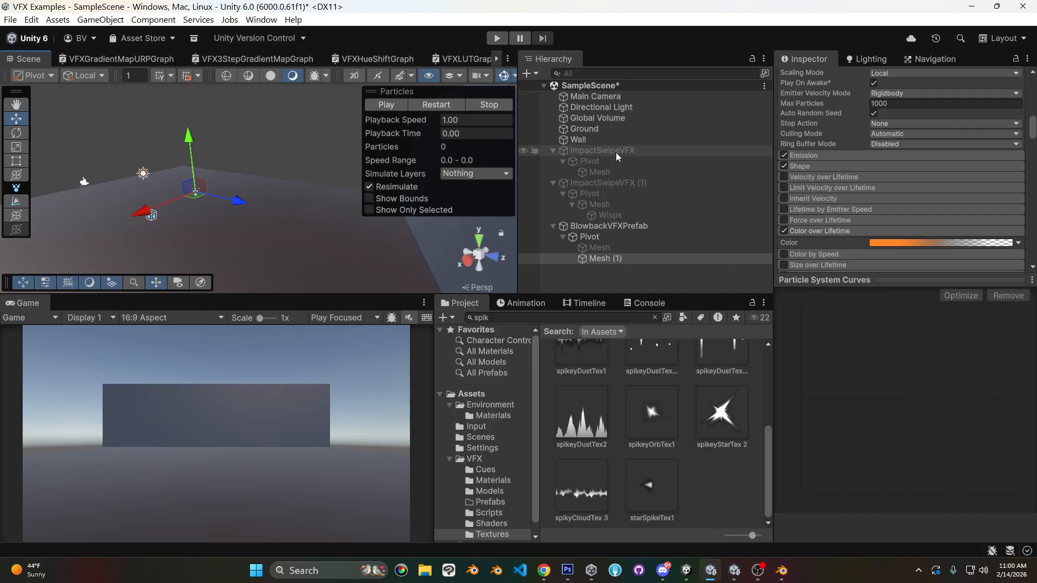
- Enable the ImpactSwipeVFX (1) object and replay its Mesh particle system
left_click(629, 184)
left_click(809, 79)
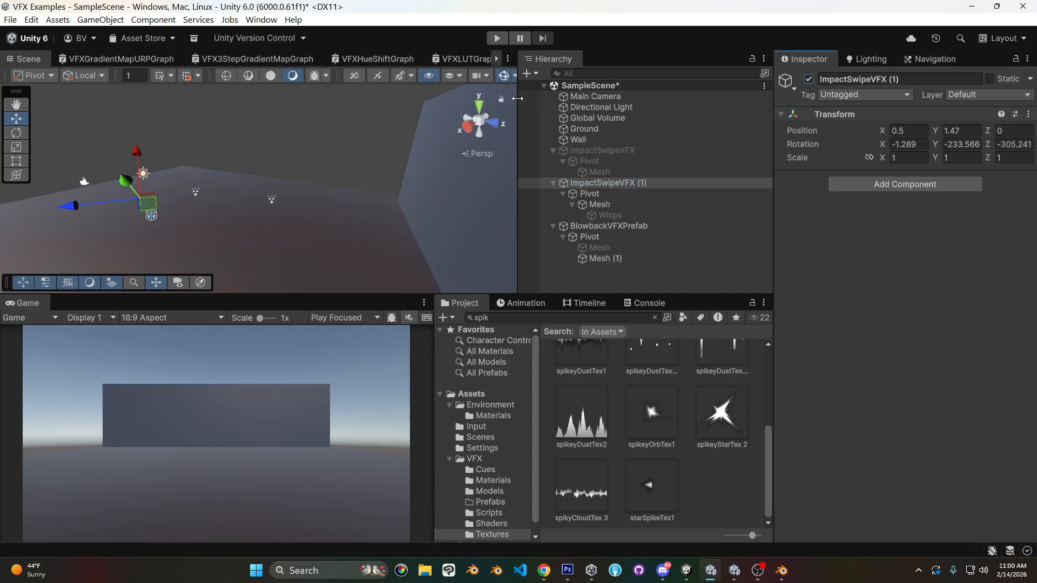
left_click(599, 204)
left_click(430, 104)
left_click(429, 105)
left_click(429, 104)
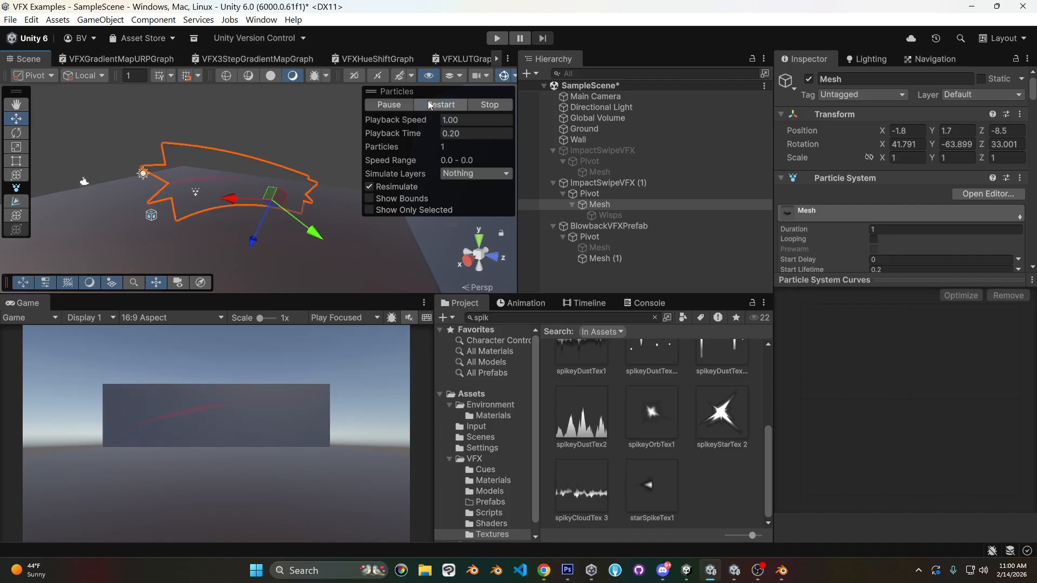
- Paste a copy of the blowback Mesh (1) as a child of ImpactSwipeVFX (1)'s Mesh, and scrub the combined playback to 0.12
left_click(607, 259)
left_click(607, 204)
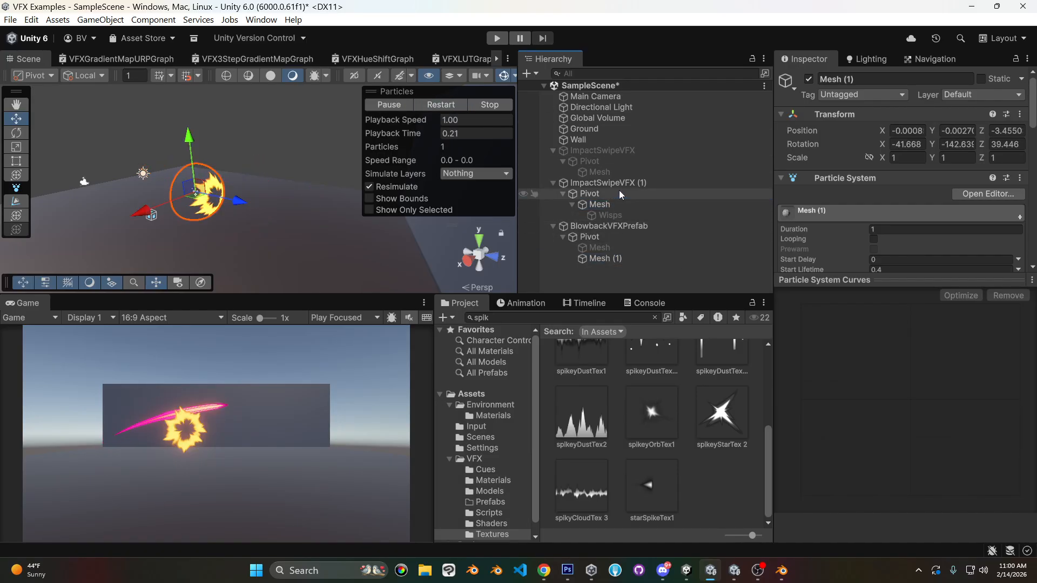
key("ctrl+shift+v")
left_click(600, 204)
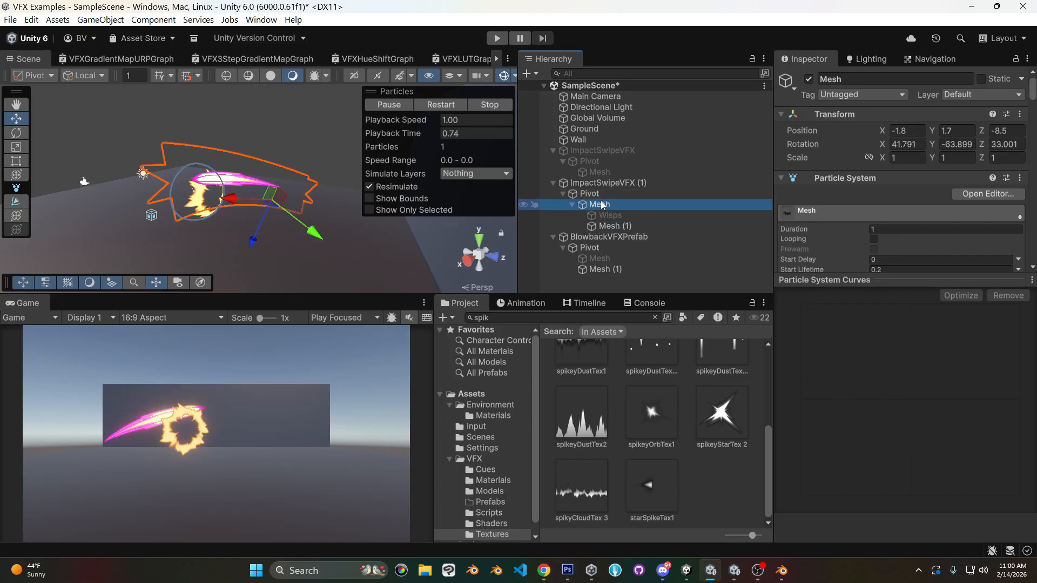
left_click(438, 104)
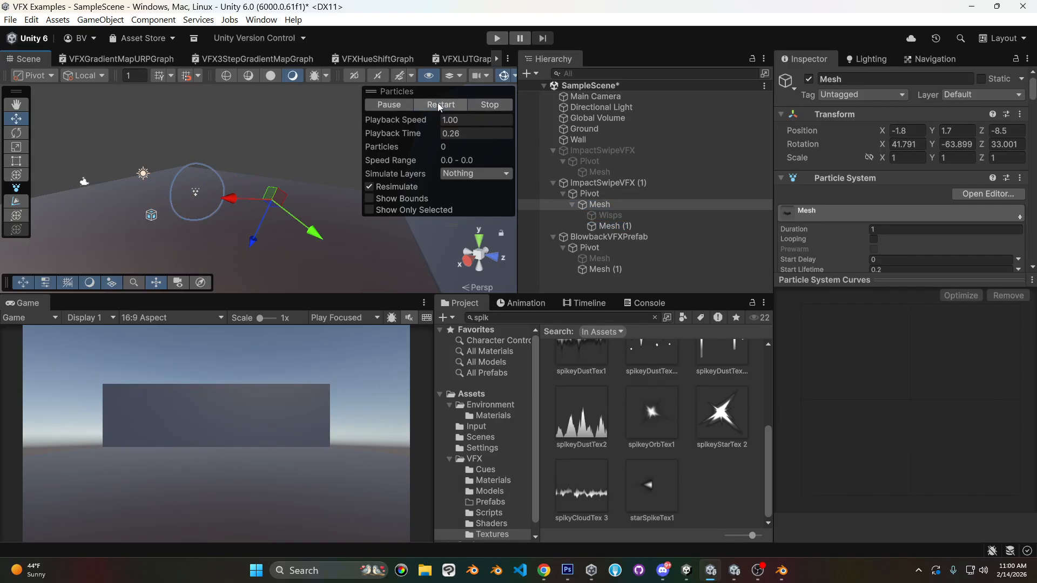
left_click_drag(395, 134, 450, 138)
right_click_drag(165, 211, 338, 202)
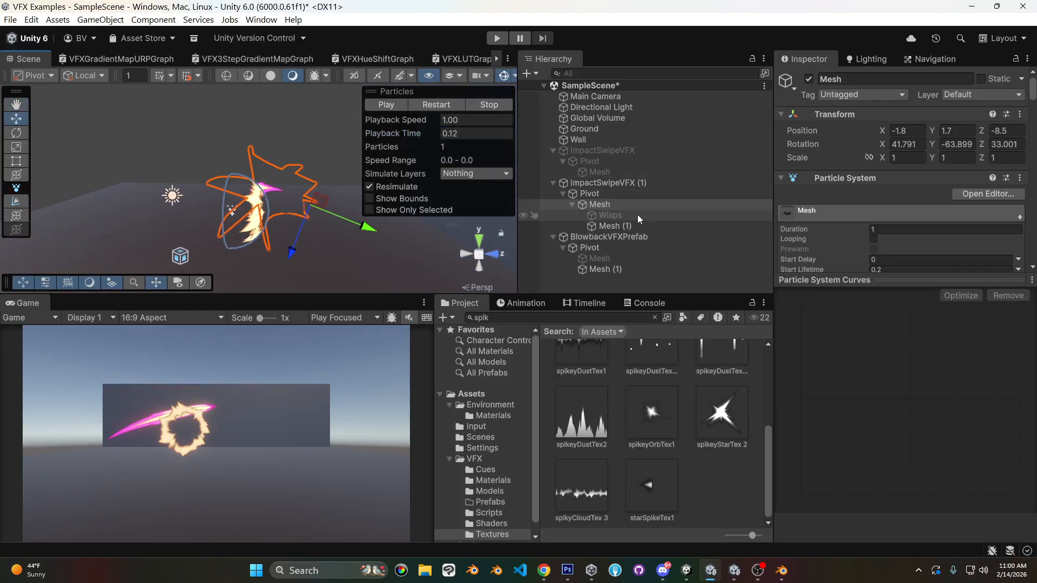
- Set the rotation of the pasted Mesh (1) under ImpactSwipeVFX (1) to 0, 0, 0
left_click(623, 224)
left_click(16, 132)
left_click(907, 143)
type("0")
key("Tab")
type("0")
key("Tab")
type("0")
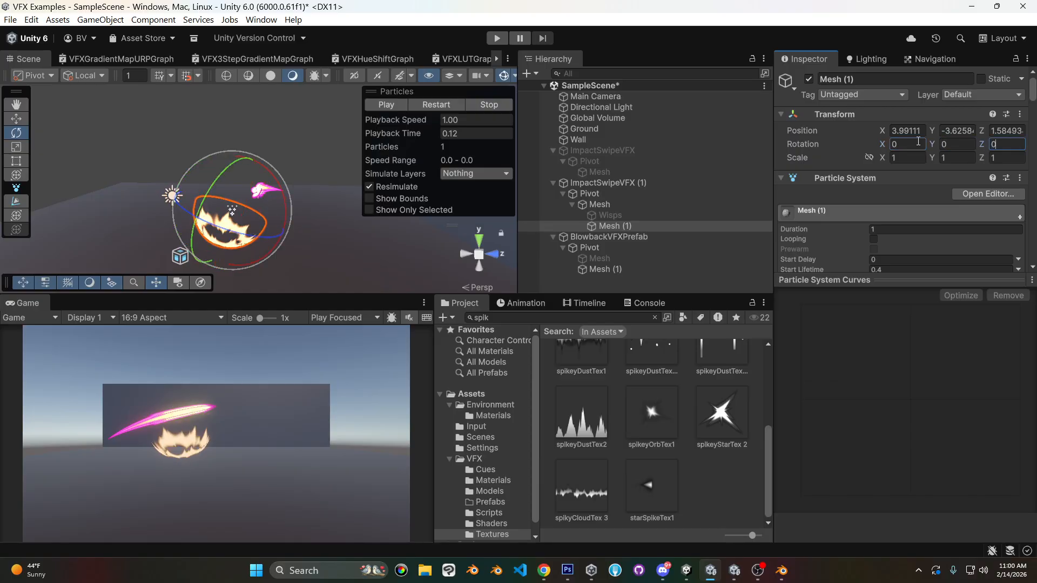
key("Return")
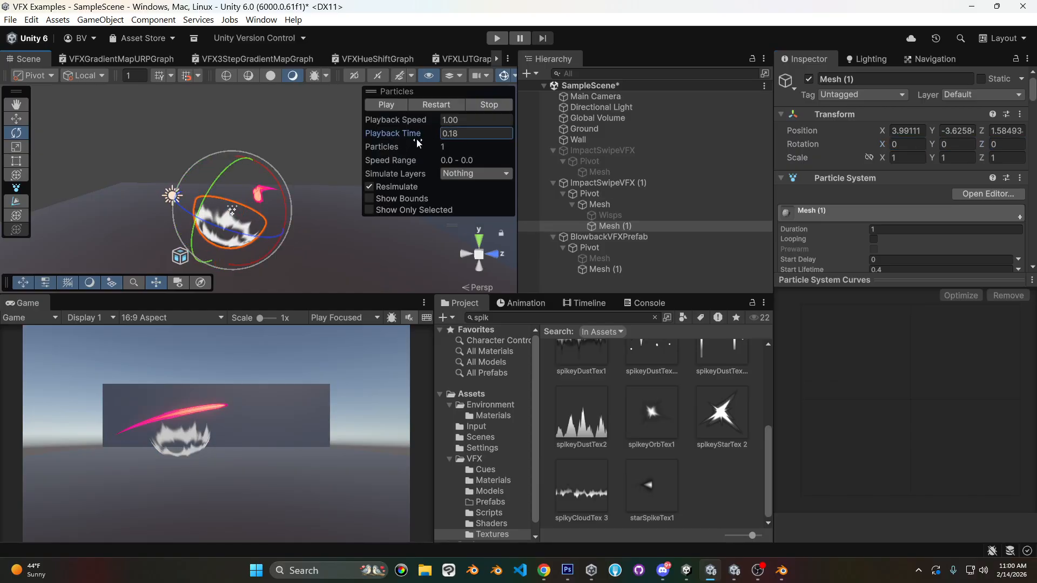
- Enlarge the scene view and move the pasted Mesh (1) toward the swipe's tip, to about 6.31, -1.42, 1.58
left_click_drag(270, 296, 268, 327)
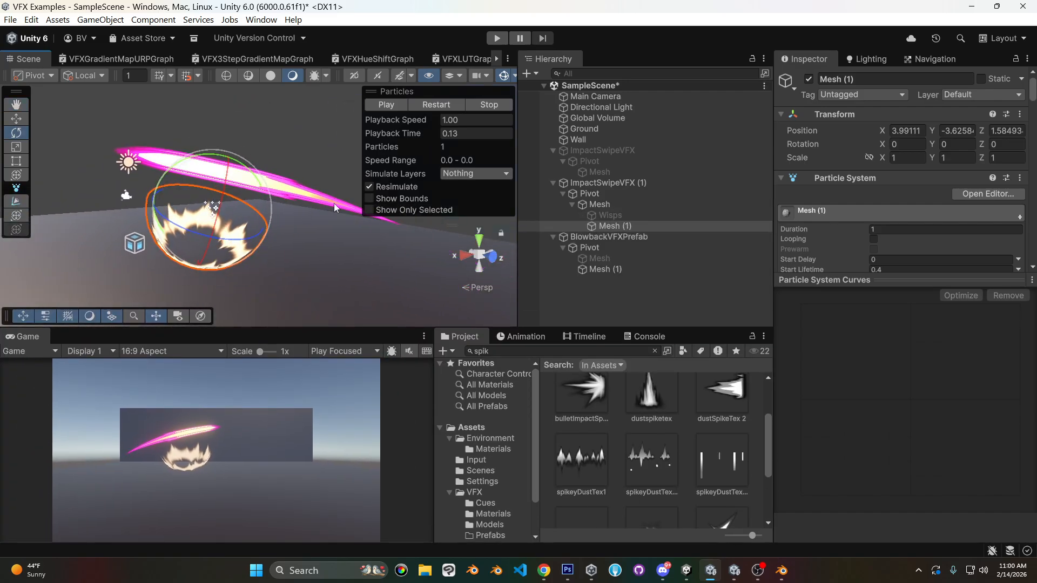
left_click_drag(208, 197, 324, 153, "alt")
middle_click_drag(324, 153, 176, 180)
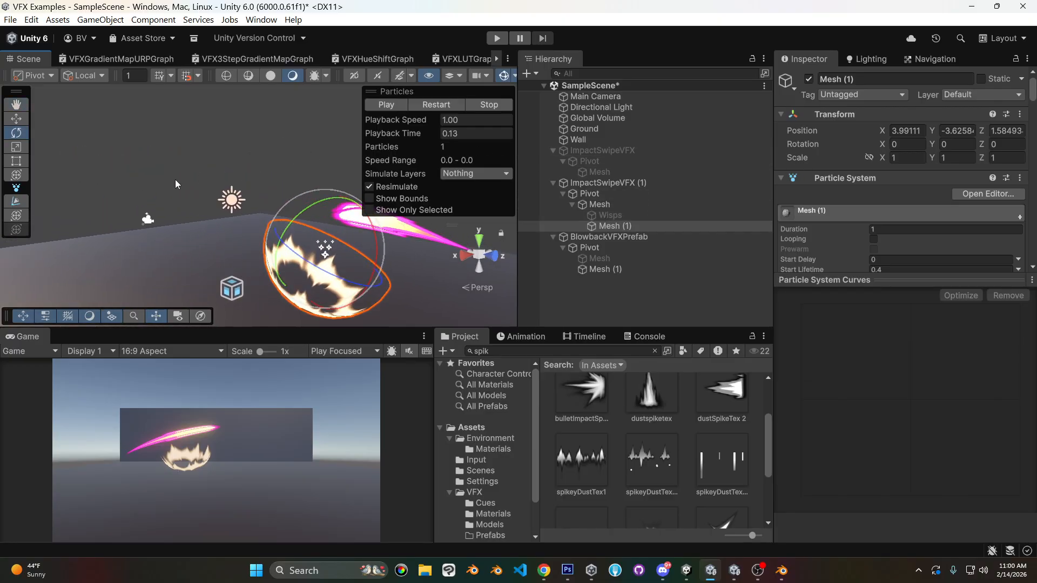
left_click(598, 205)
scroll(110, 197, "down", 5)
left_click_drag(107, 197, 302, 196, "alt")
left_click(609, 226)
key("w")
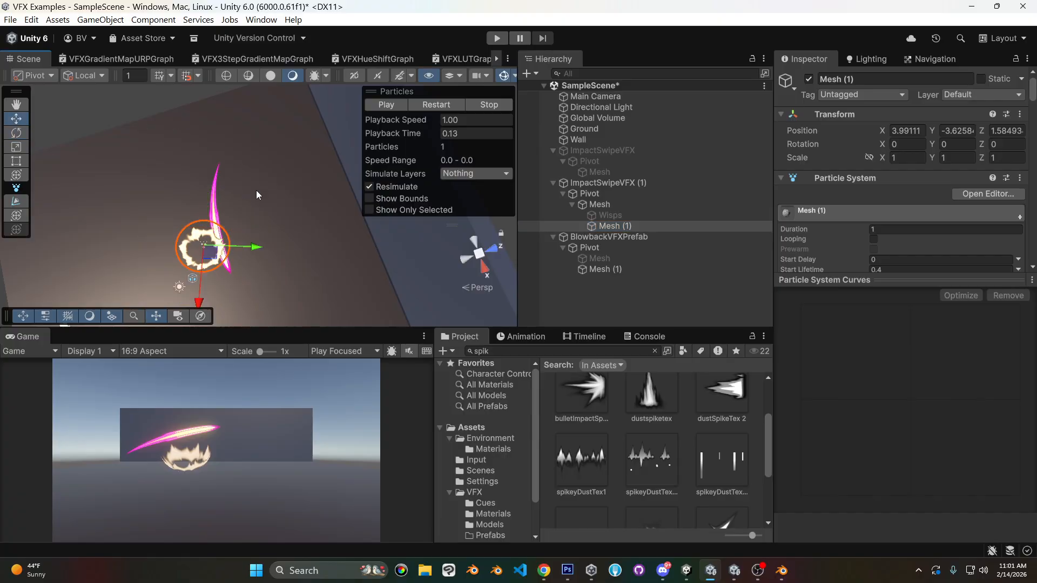
left_click_drag(198, 294, 226, 324)
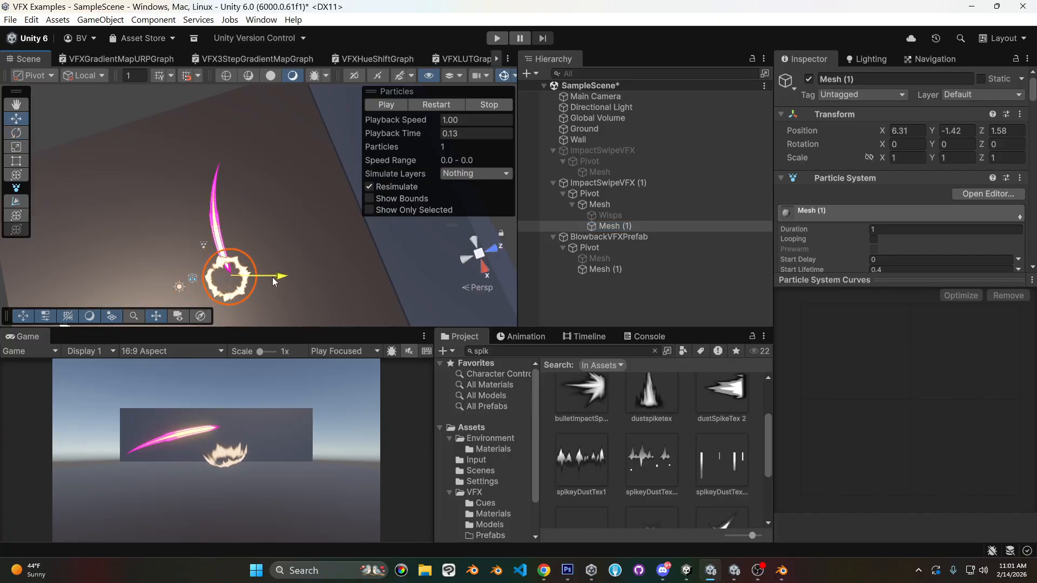
- Rotate the pasted Mesh (1) to about -20.6, 90, -11.1 so it aligns with the swipe's direction
left_click(17, 133)
left_click_drag(253, 273, 252, 240)
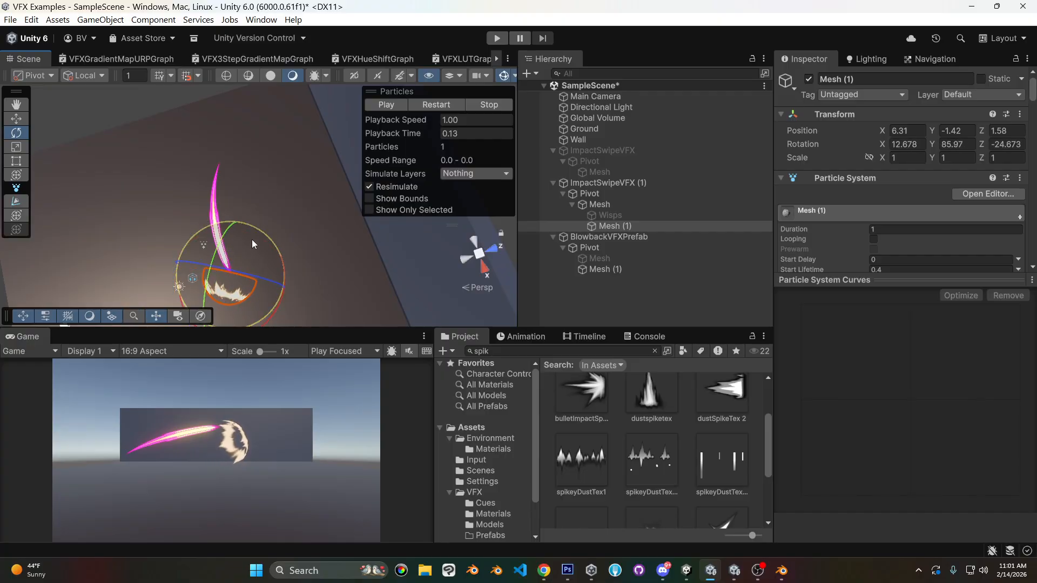
left_click_drag(280, 304, 256, 288)
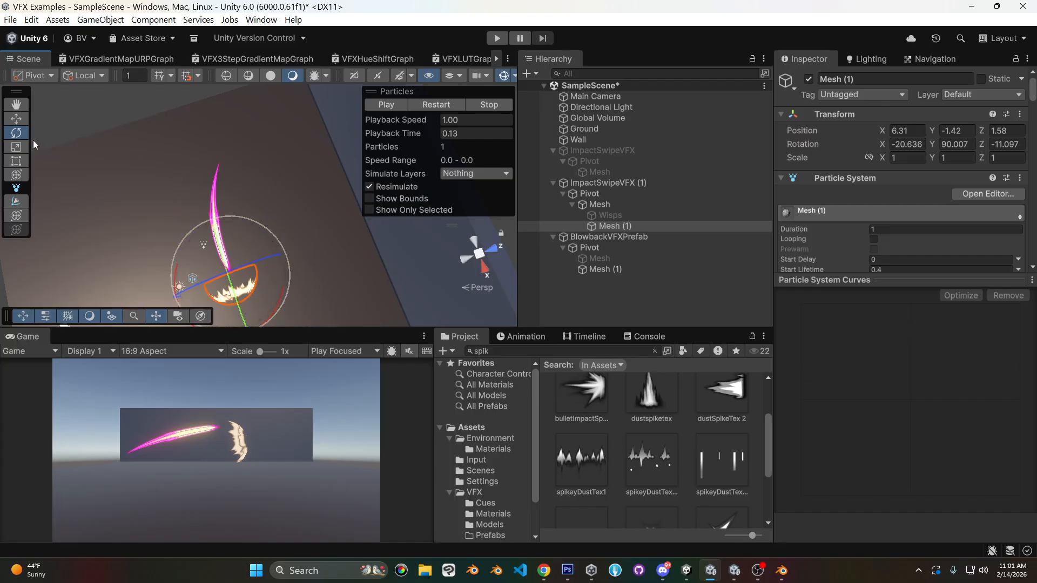
- Scrub playback to 0.09 and set the renderer Pivot Z of the pasted Mesh (1) to 0.92
left_click_drag(423, 133, 382, 133)
left_click_drag(152, 215, 309, 190, "alt")
scroll(988, 171, "down", 15)
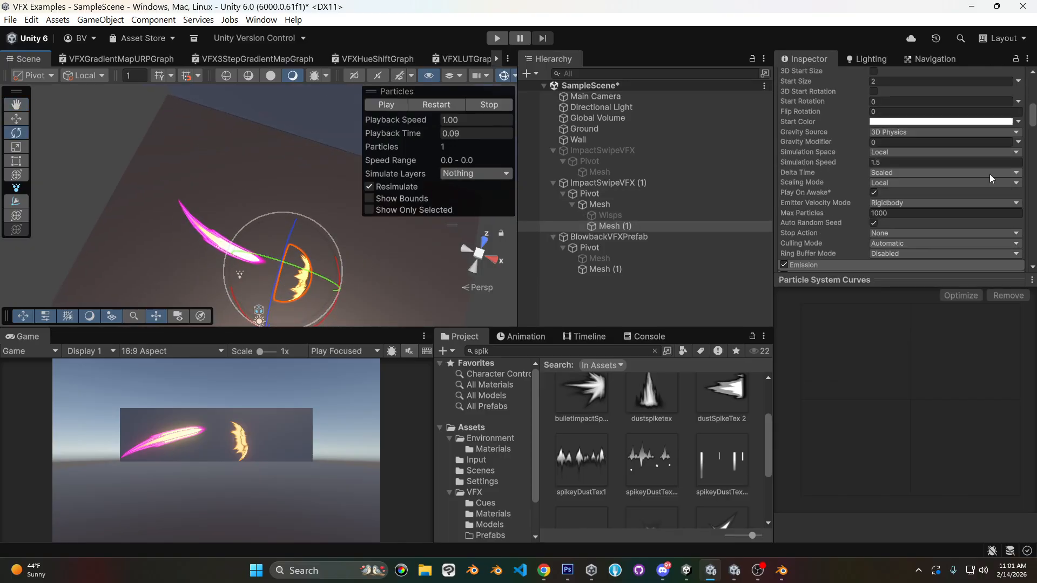
scroll(976, 170, "up", 5)
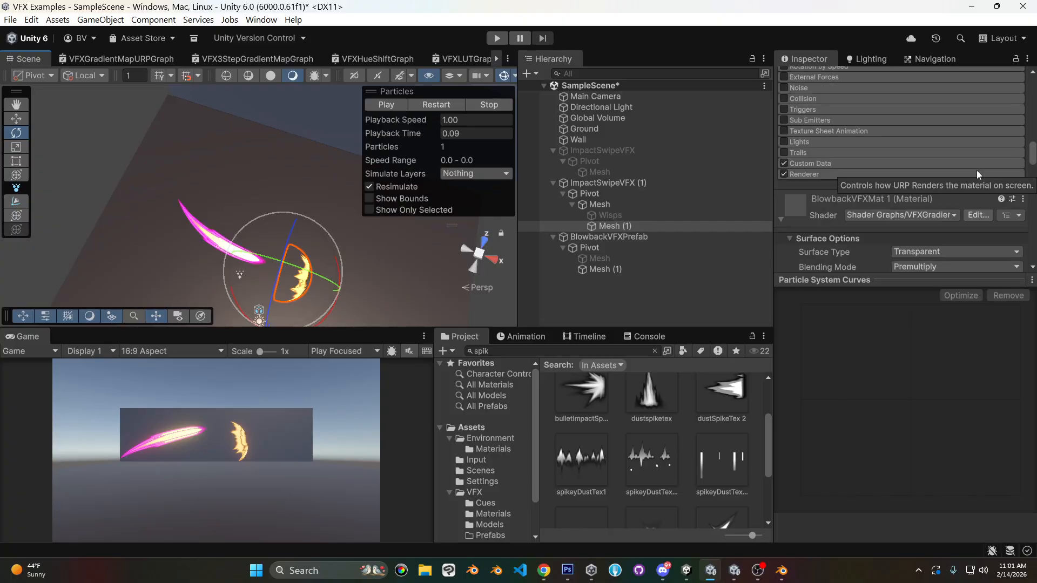
scroll(876, 166, "up", 10)
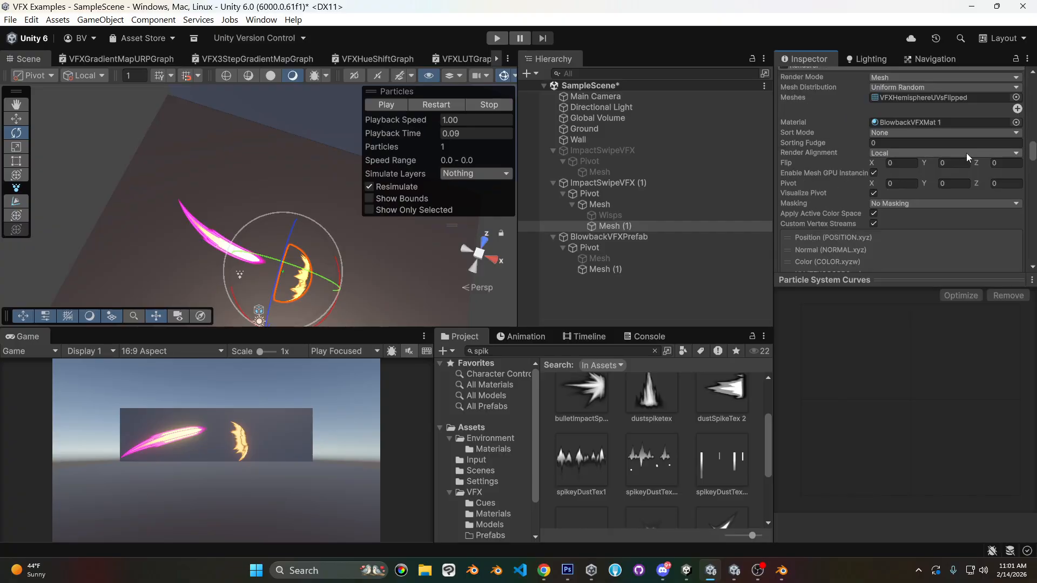
left_click_drag(977, 184, 1004, 186)
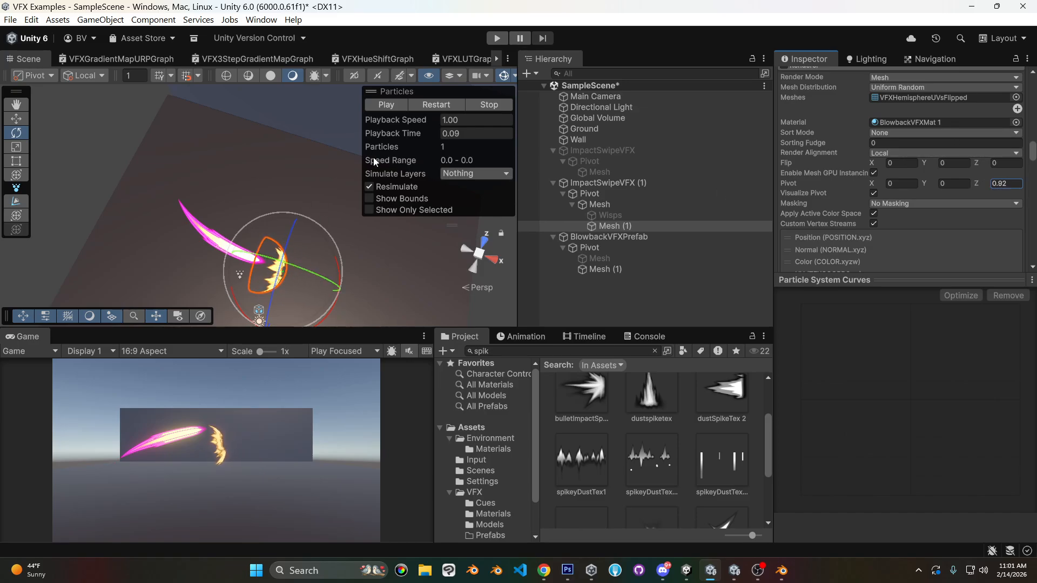
- Scrub playback to 0.17 and raise the pasted Mesh (1) until its ring is centred on the swipe's tip
left_click_drag(378, 133, 416, 129)
left_click_drag(107, 242, 206, 118, "alt")
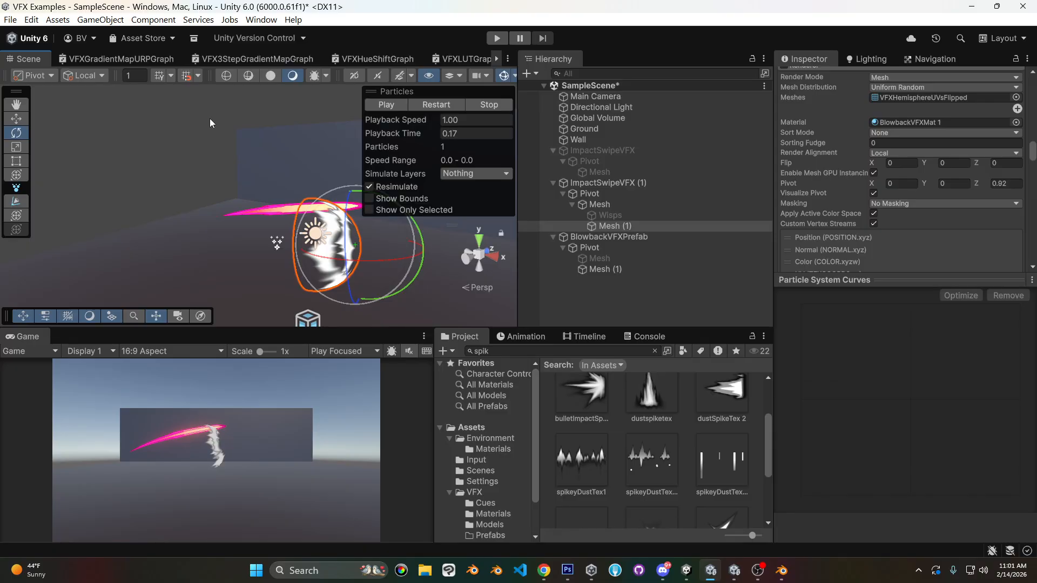
left_click(18, 121)
left_click_drag(189, 158, 162, 146, "alt")
middle_click_drag(162, 146, 205, 143)
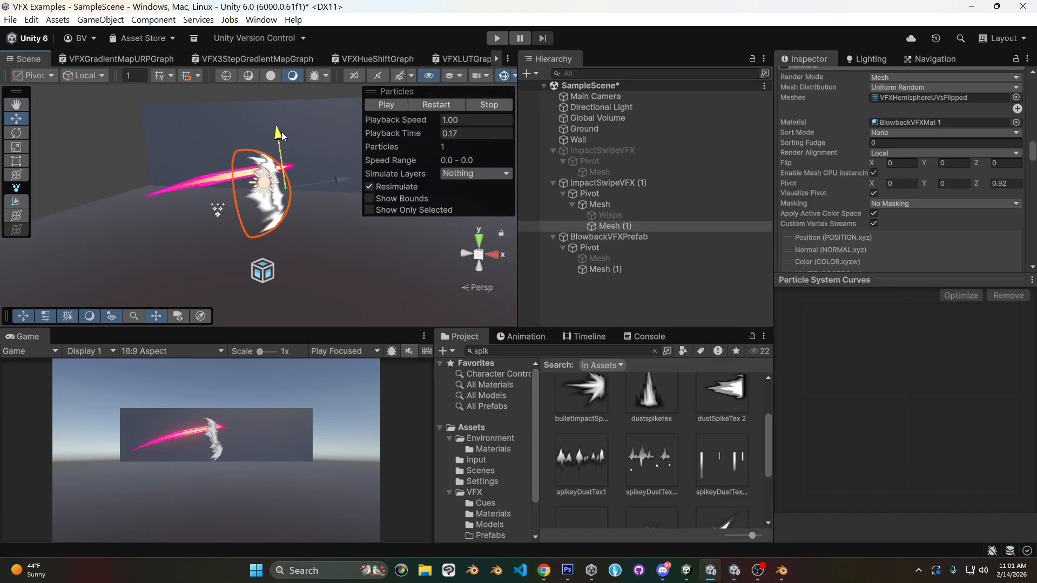
left_click_drag(281, 112, 243, 167, "alt")
middle_click_drag(189, 97, 216, 144)
left_click_drag(216, 144, 288, 207, "alt")
- Set Depth Write to ForceEnabled on the BlowbackVFXMat 1 material
scroll(861, 176, "down", 10)
scroll(874, 170, "down", 2)
scroll(873, 170, "up", 5)
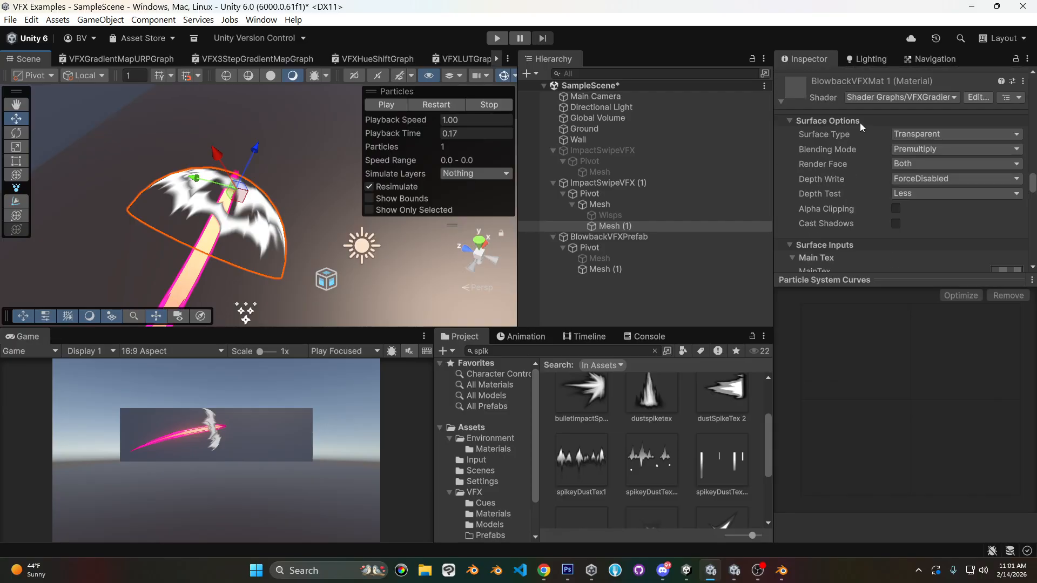
left_click(928, 179)
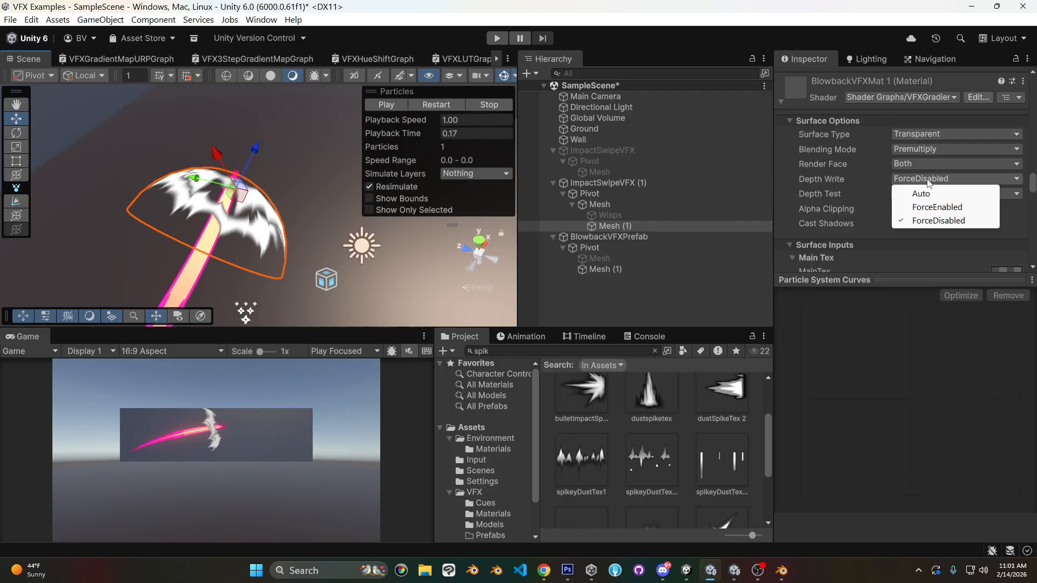
left_click(936, 206)
mouse_move(237, 243)
right_mouse_down()
mouse_move(224, 230)
mouse_move(237, 234)
right_mouse_up()
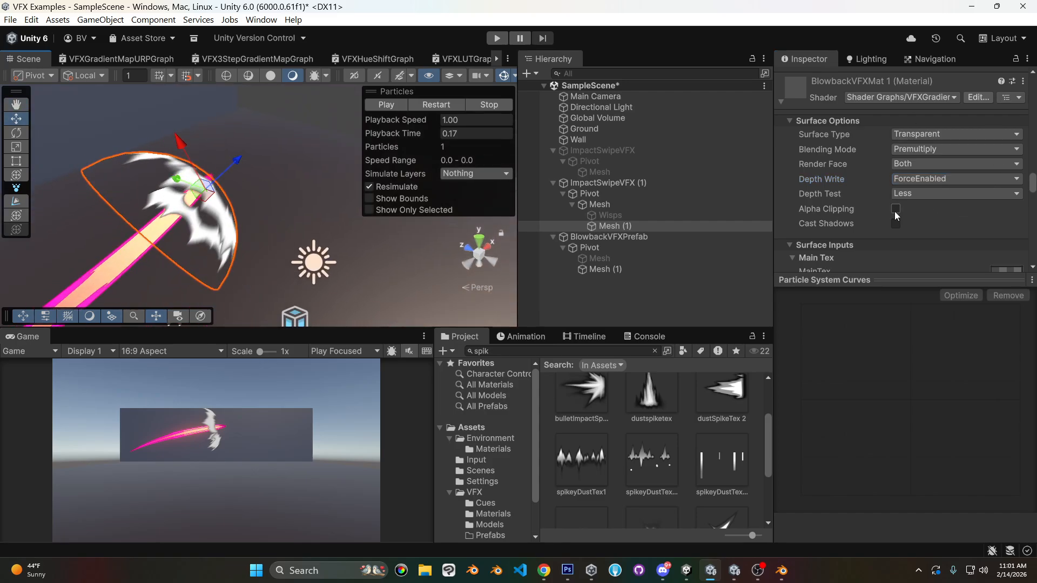
- Enable Alpha Clipping on BlowbackVFXMat 1, set AlphaClipping to 0.177, and inspect the ring around the swipe
middle_click_drag(330, 225, 273, 158)
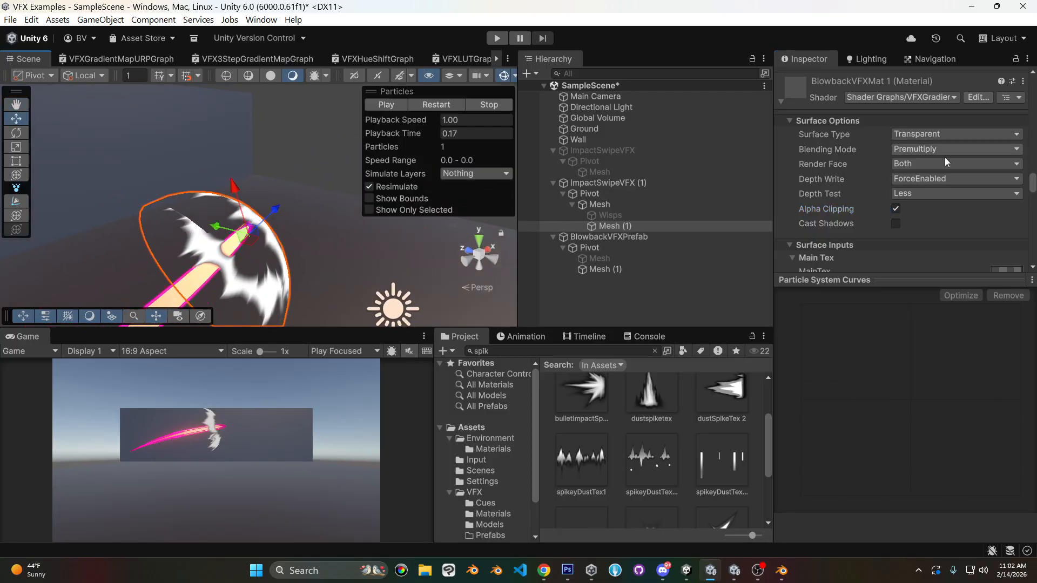
scroll(949, 186, "down", 10)
left_click_drag(910, 153, 909, 156)
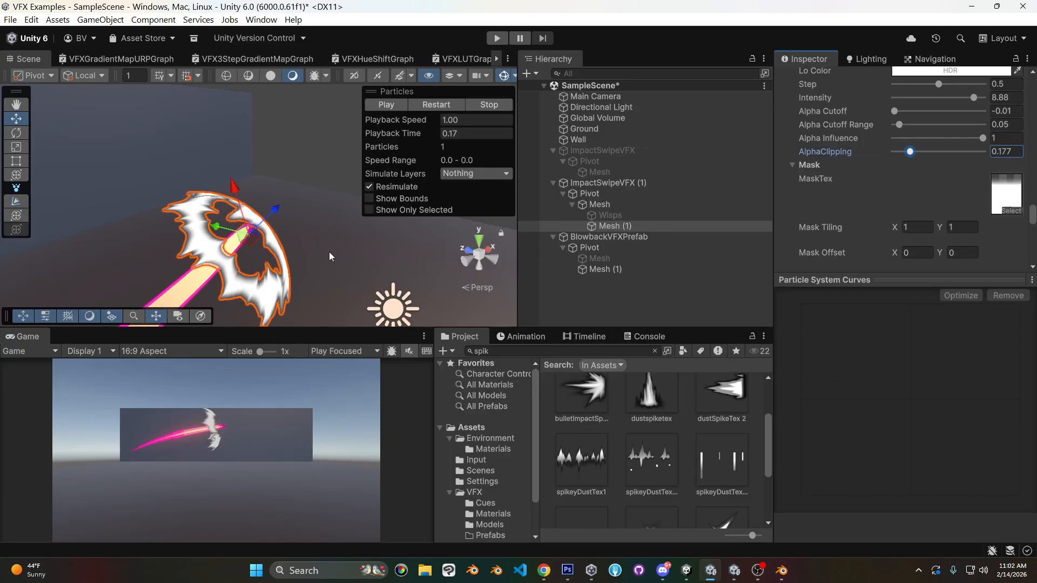
right_click_drag(88, 285, 216, 197)
middle_click_drag(216, 198, 247, 169)
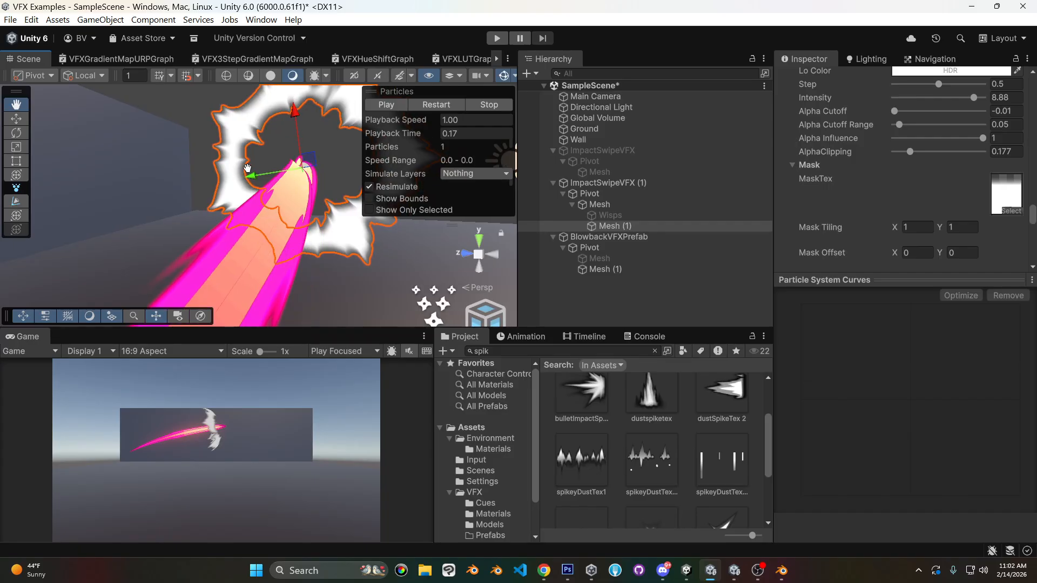
scroll(284, 234, "down", 5)
scroll(118, 271, "up", 2)
right_click_drag(241, 217, 122, 233)
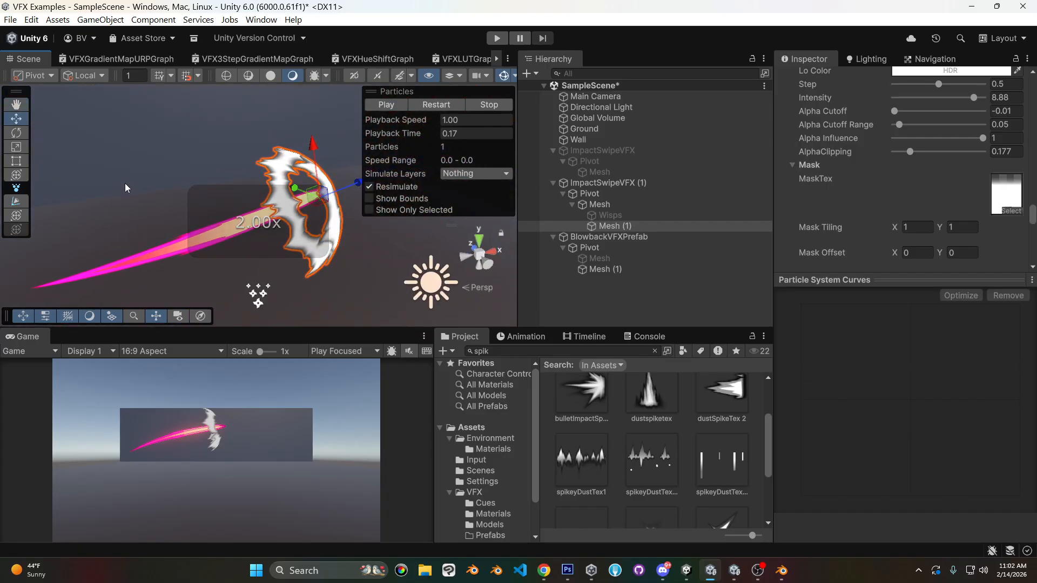
- Set the Sorting Priority of the pasted Mesh (1)'s BlowbackVFXMat 1 material to -3
left_click(251, 180)
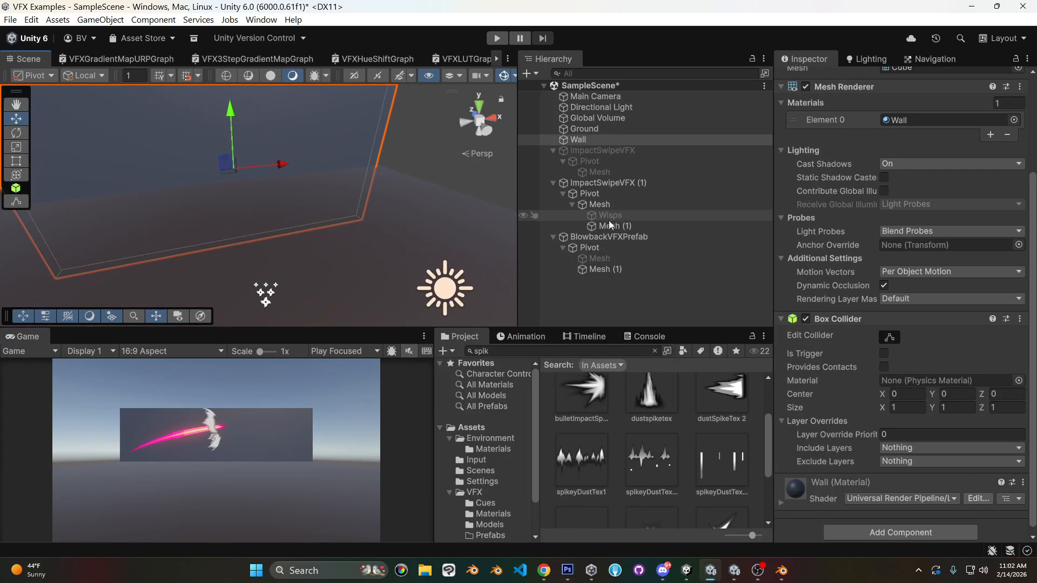
left_click(608, 225)
scroll(982, 122, "down", 15)
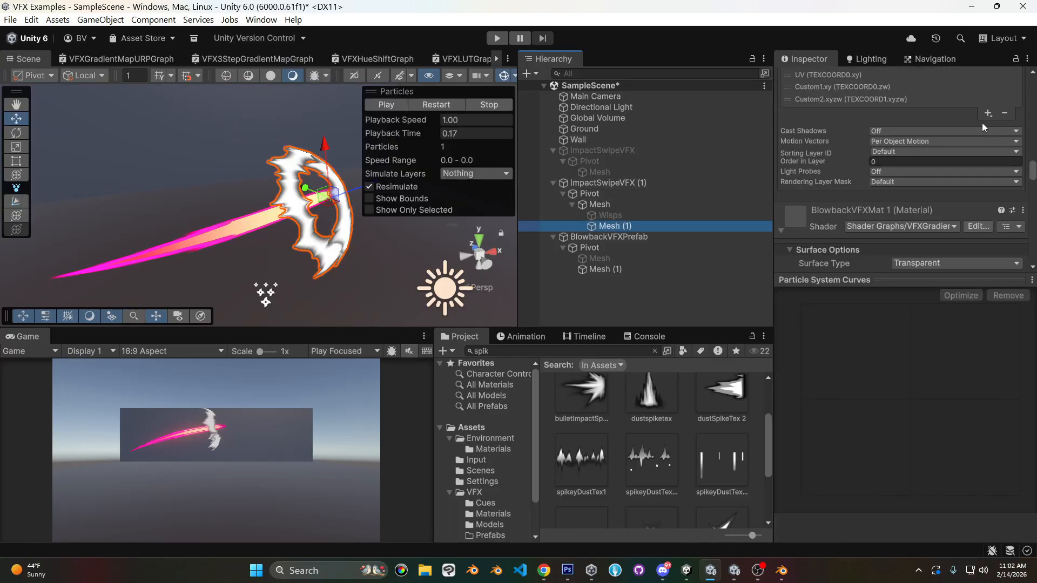
scroll(983, 123, "down", 10)
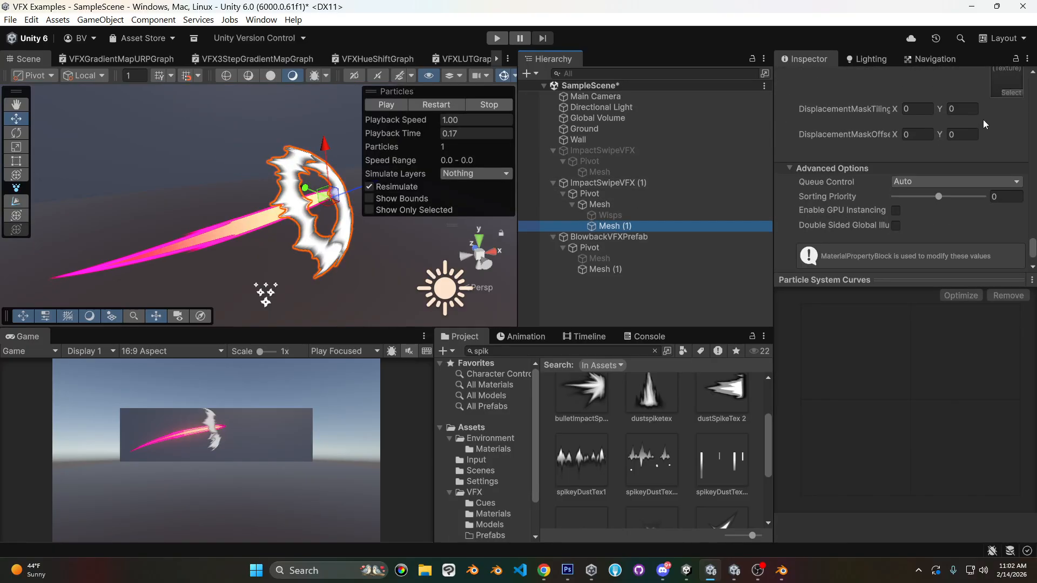
left_click_drag(937, 198, 935, 197)
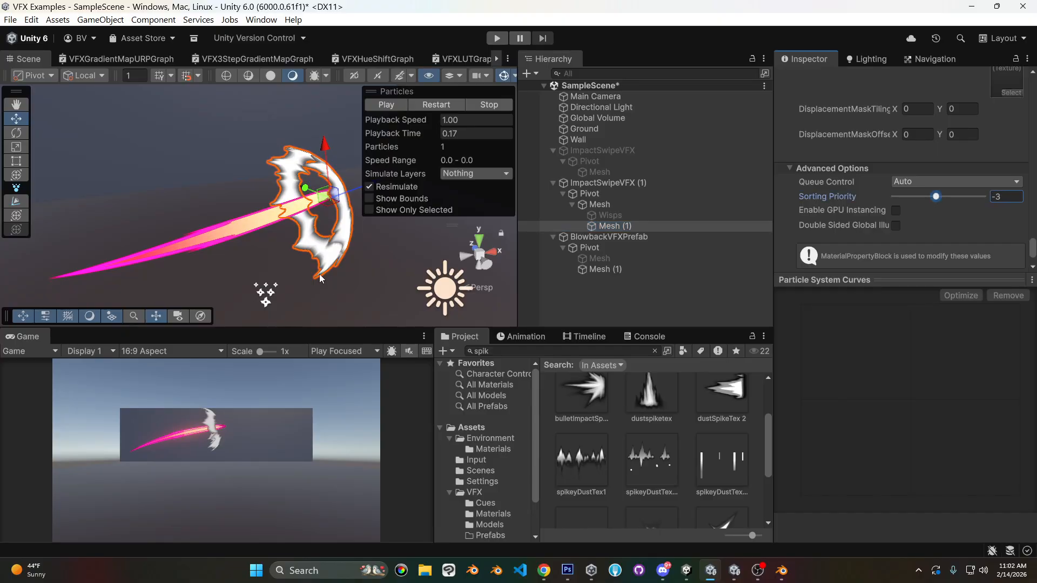
- Examine the ring around the swipe from several angles and review the BlowbackVFXMat 1 settings
right_click_drag(351, 248, 322, 223)
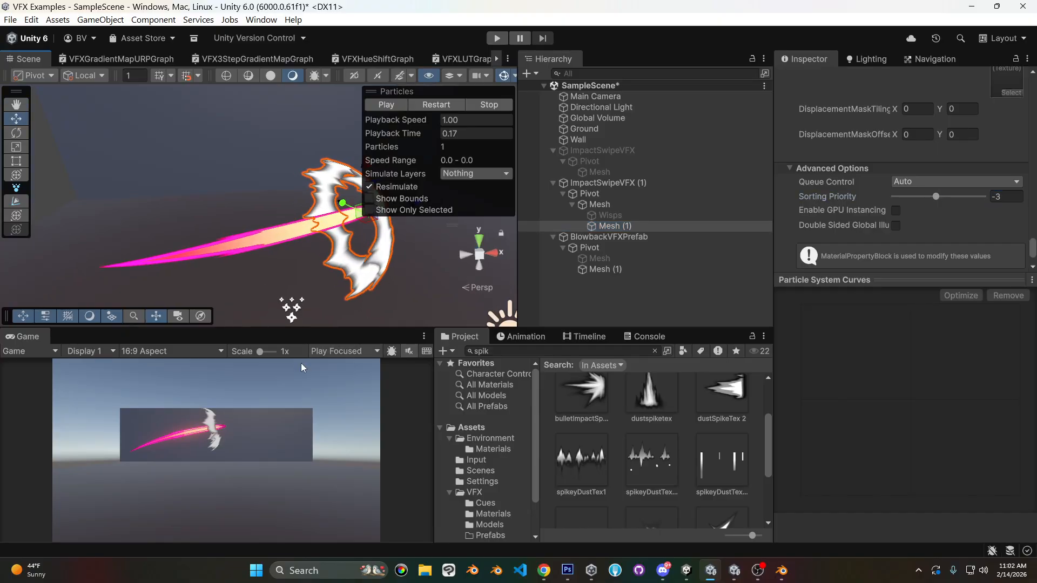
scroll(993, 135, "down", 2)
scroll(992, 140, "up", 8)
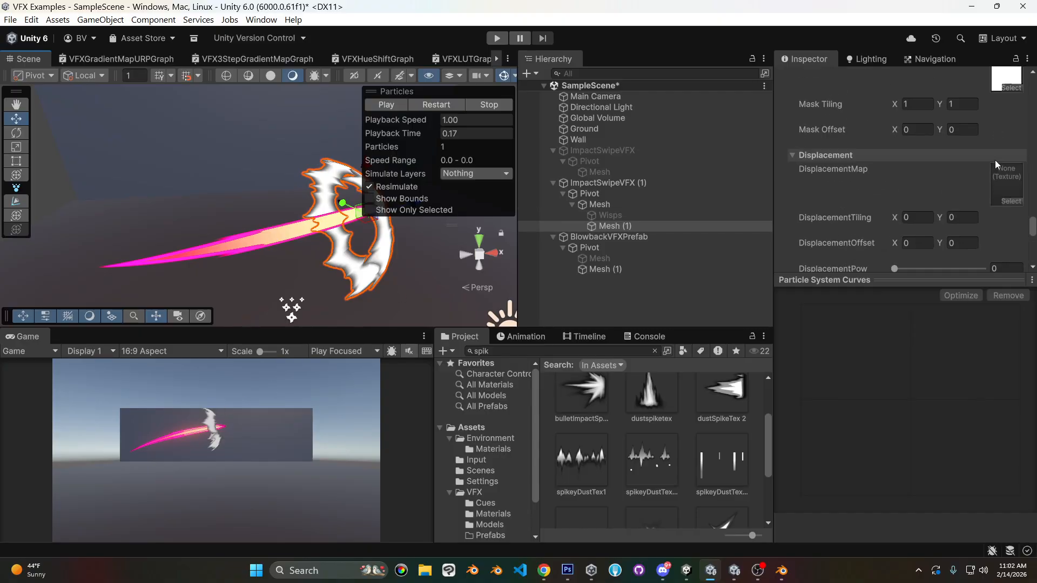
scroll(983, 172, "up", 7)
left_click_drag(174, 244, 236, 143, "alt")
middle_click_drag(243, 143, 213, 134)
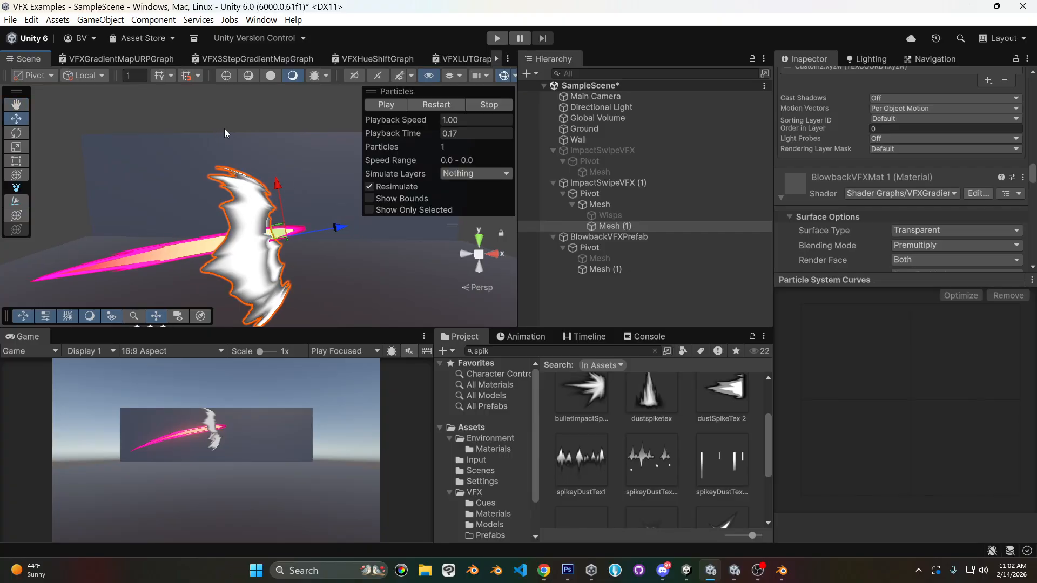
left_click(360, 292)
left_click(611, 227)
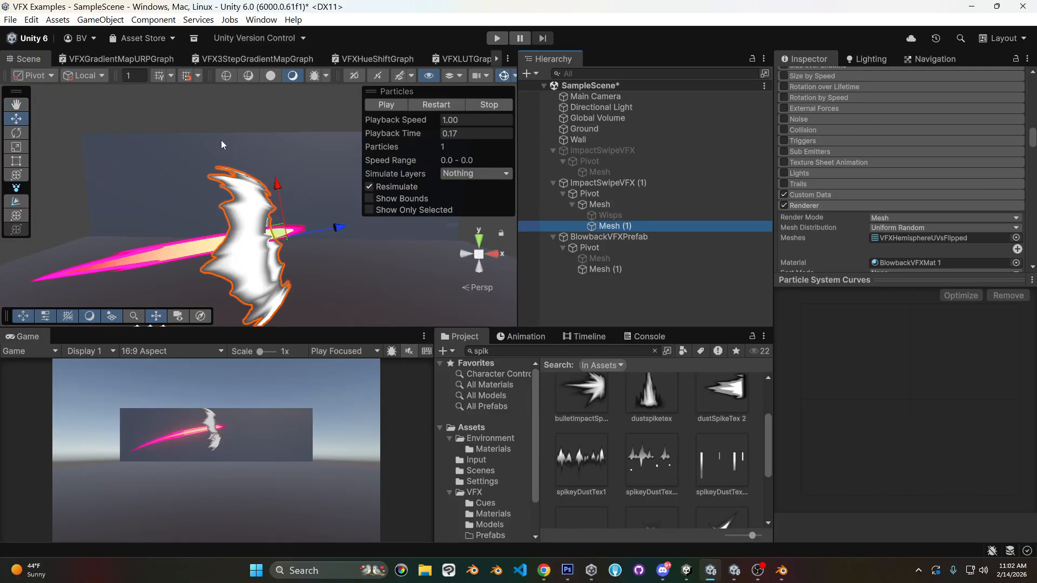
scroll(928, 174, "down", 10)
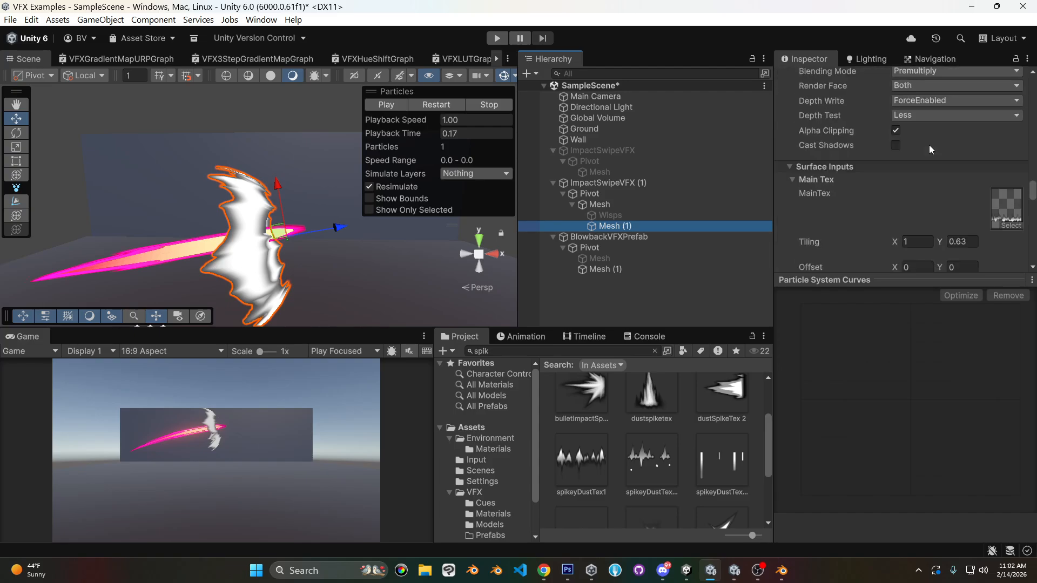
- Scrub playback to 0.22 and back to 0.17 to compare the ring and swipe over time
left_click_drag(394, 128, 511, 144)
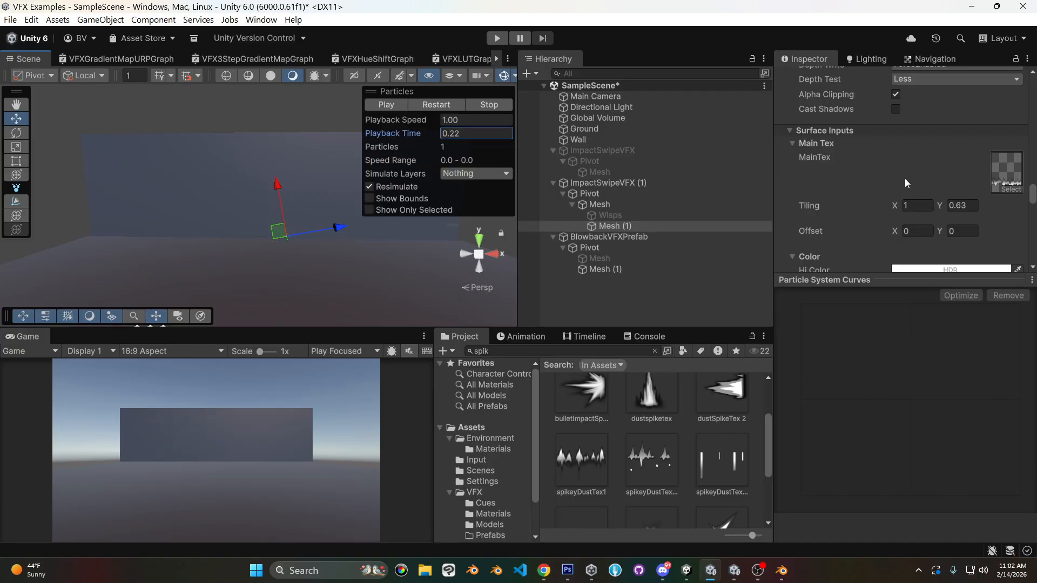
left_click(612, 226)
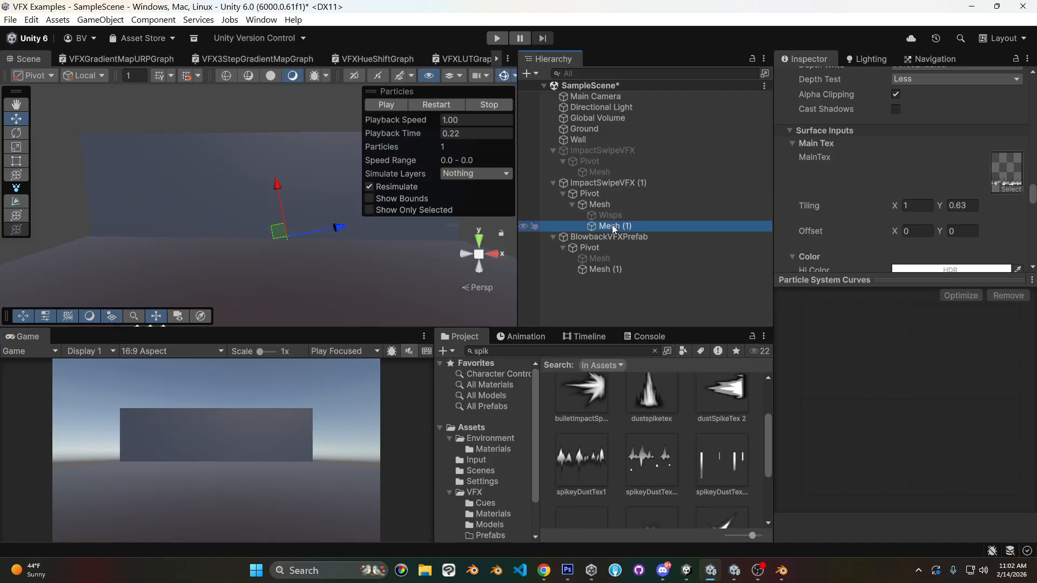
left_click(605, 207)
left_click(610, 225)
left_click_drag(417, 135, 393, 135)
scroll(888, 137, "up", 5)
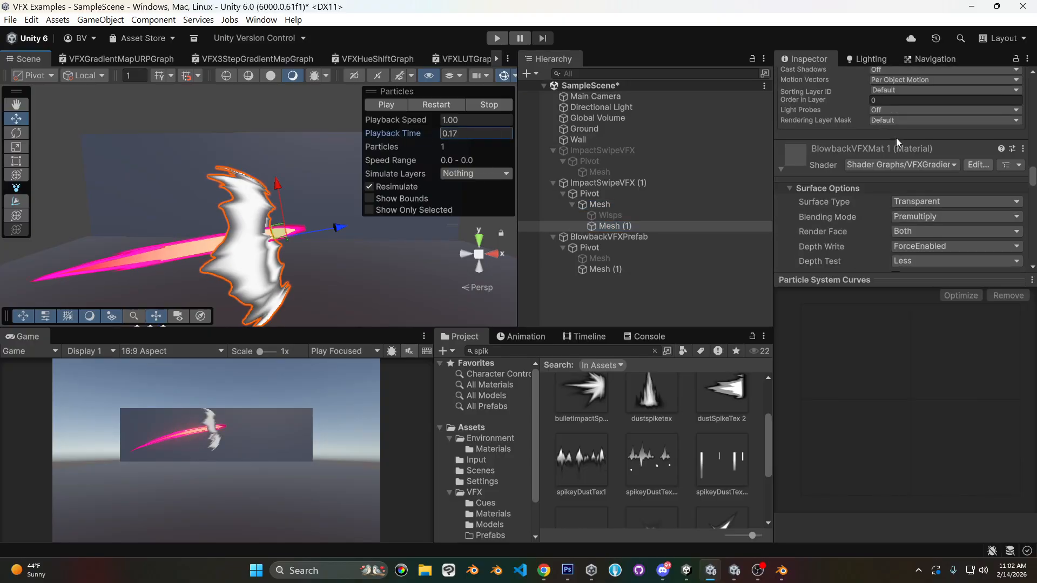
- Try a lower Intensity on the BlowbackVFXMat 1 material
scroll(913, 138, "down", 10)
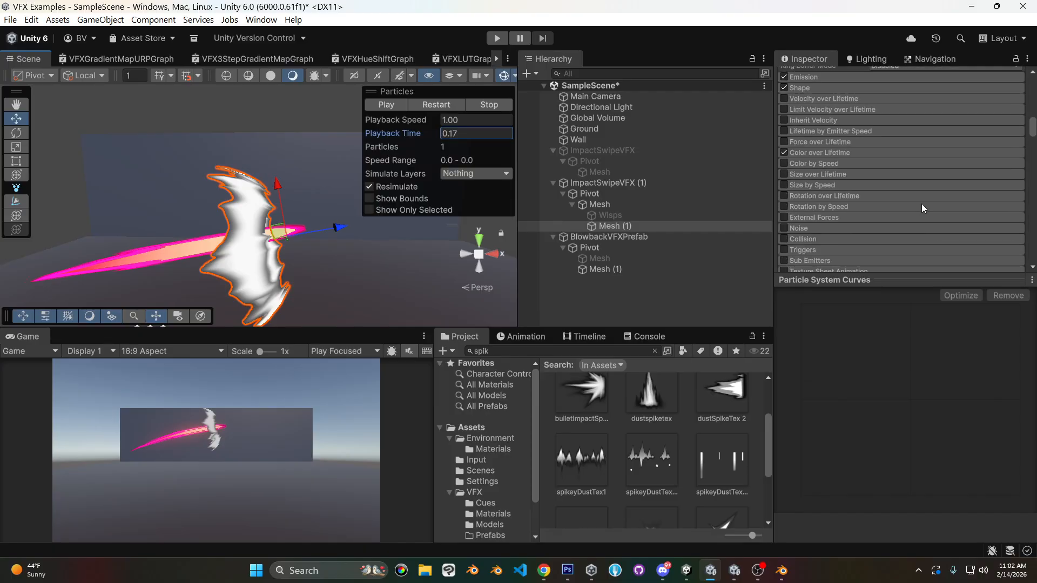
scroll(921, 203, "up", 10)
scroll(921, 203, "down", 9)
scroll(941, 173, "down", 15)
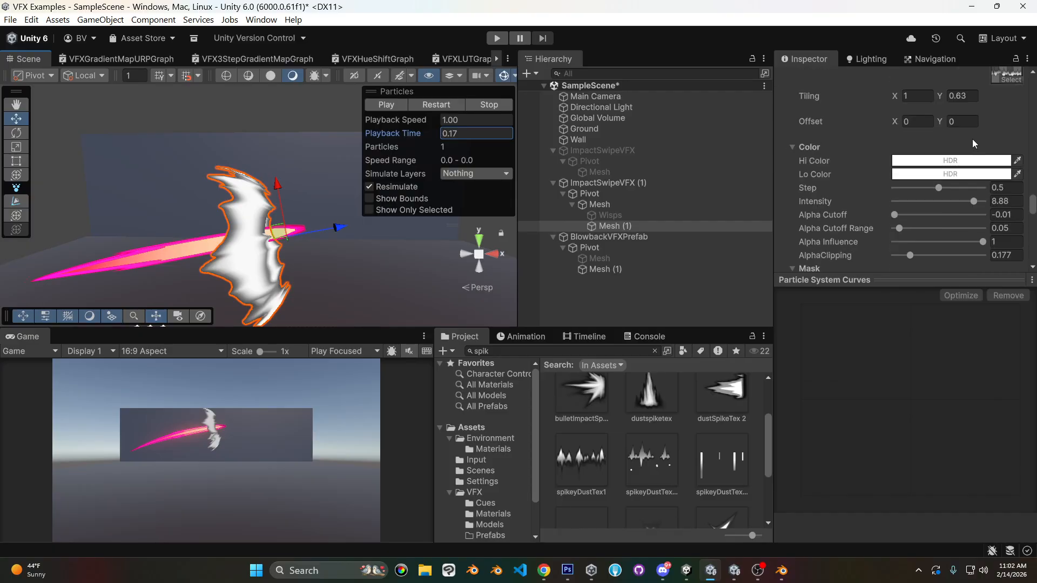
left_click_drag(974, 201, 909, 201)
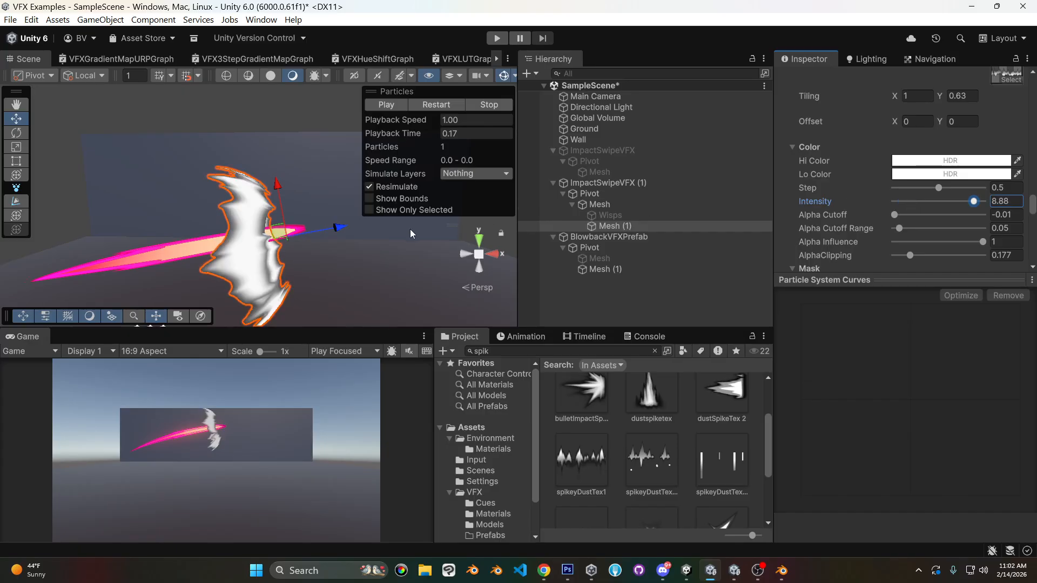
- Try Depth Write ForceDisabled on BlowbackVFXMat 1 and undo that change
scroll(912, 205, "up", 5)
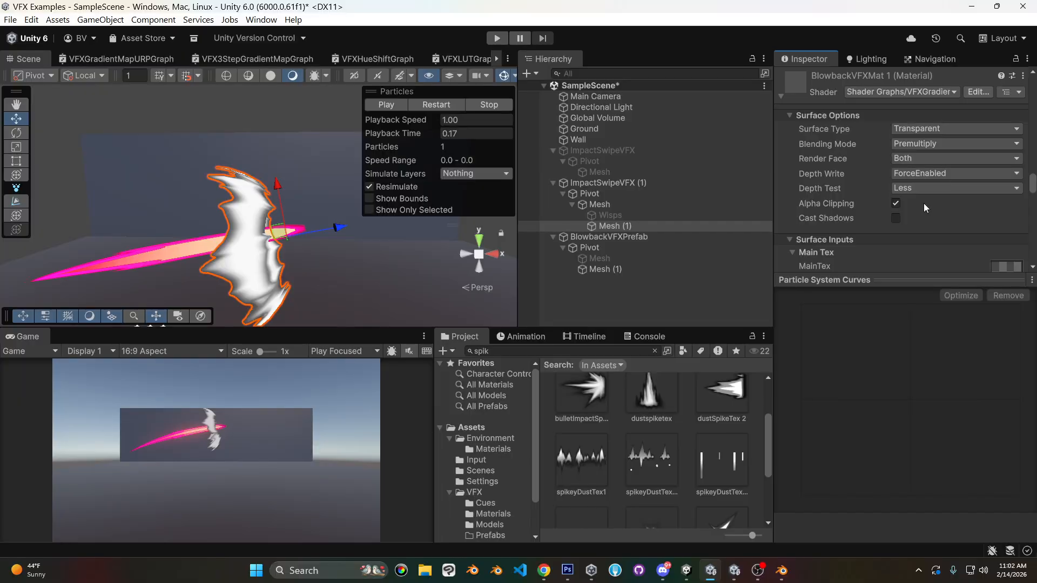
left_click(919, 173)
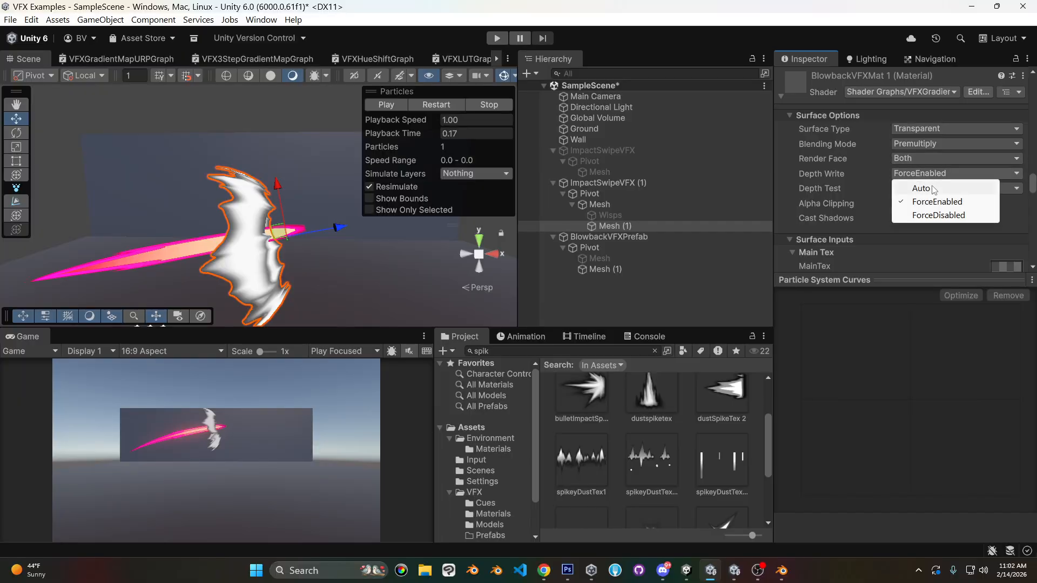
left_click(942, 215)
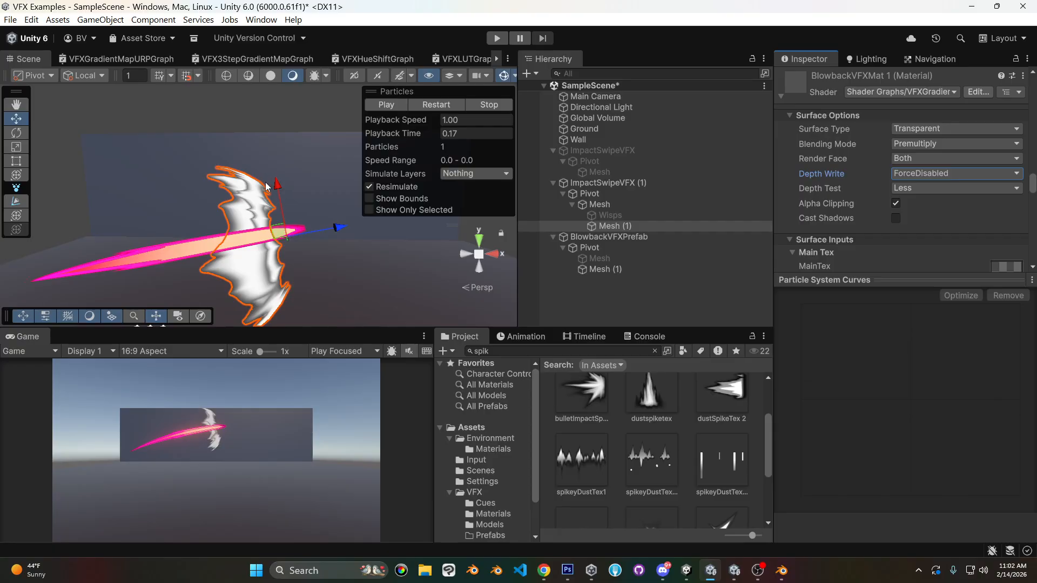
key("ctrl+z")
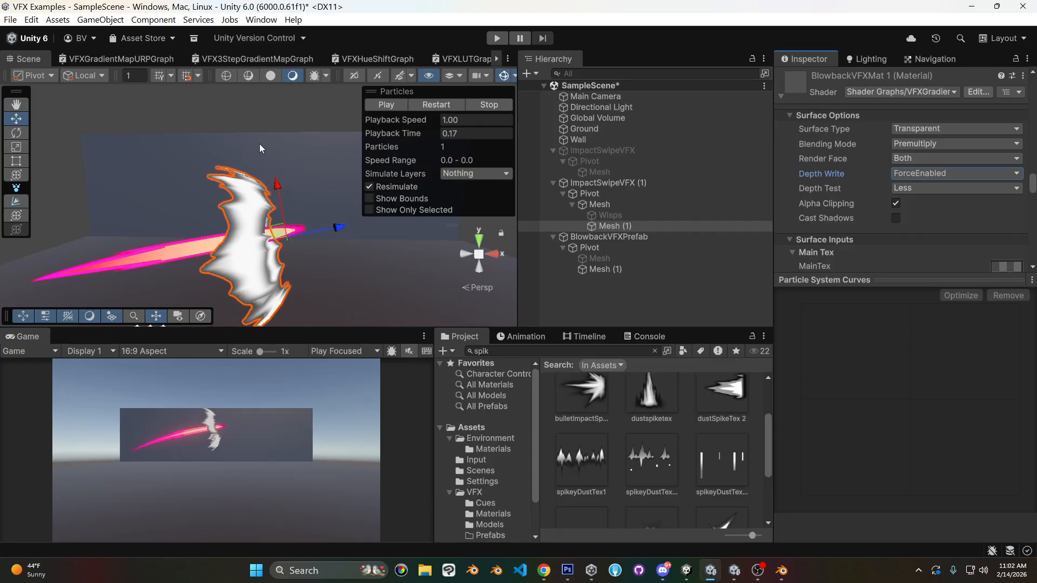
- Replay the effect and scrub the playback of the swipe's Mesh (1) to 0.03
right_click_drag(252, 148, 232, 157)
middle_click_drag(232, 157, 217, 160)
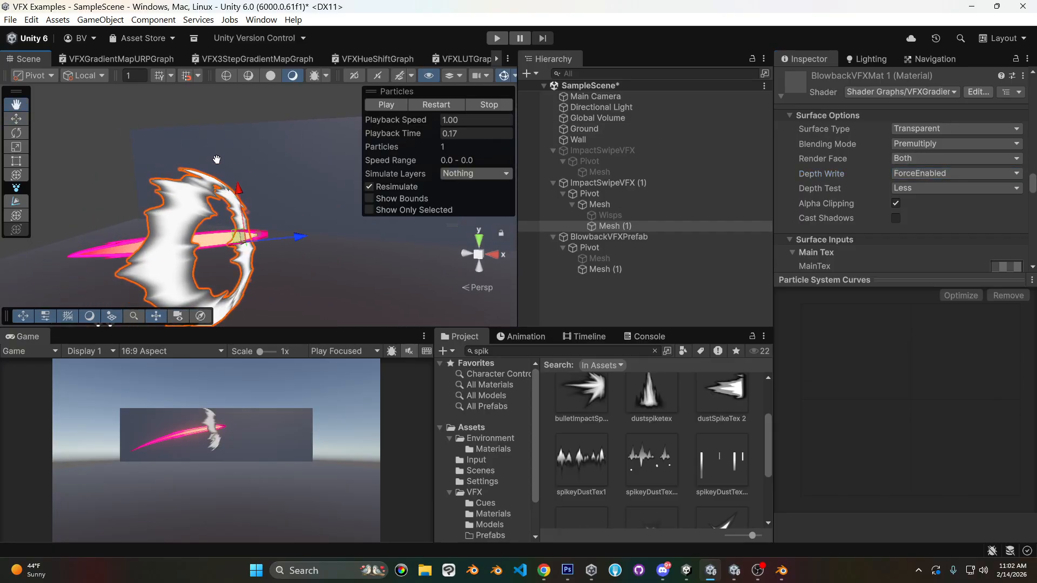
left_click(439, 106)
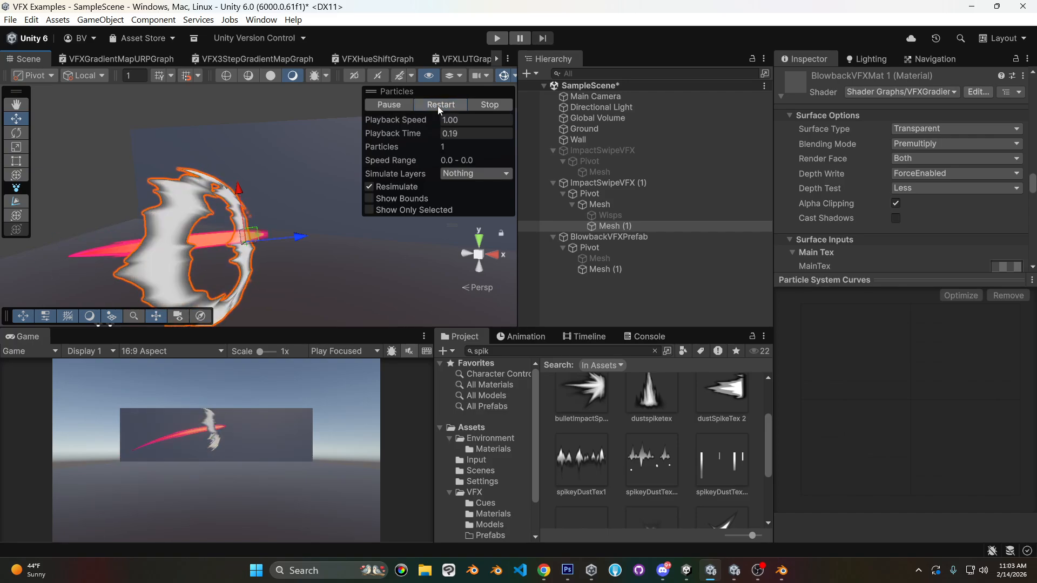
left_click(600, 204)
left_click(614, 225)
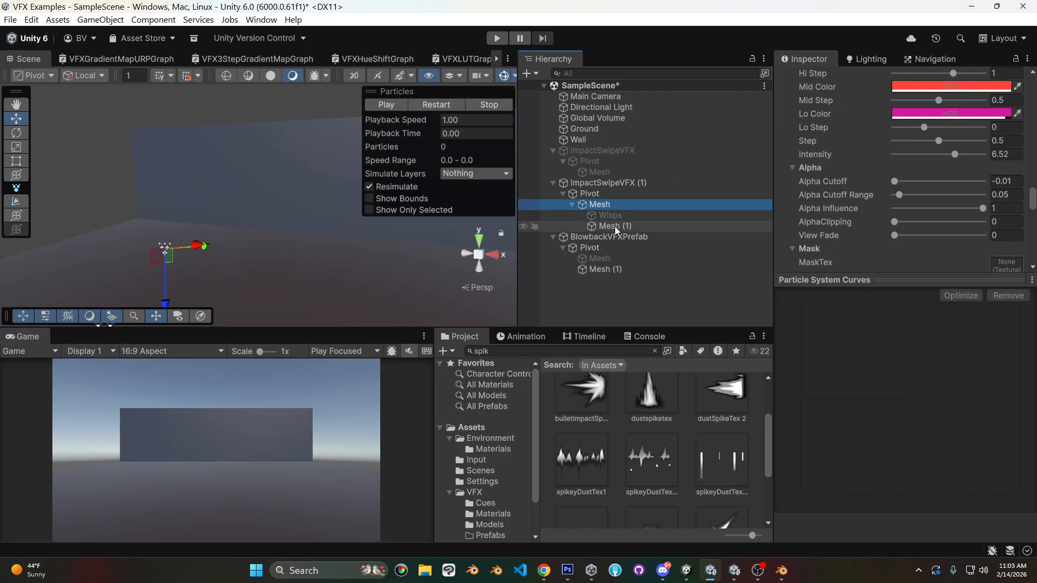
left_click_drag(395, 135, 413, 133)
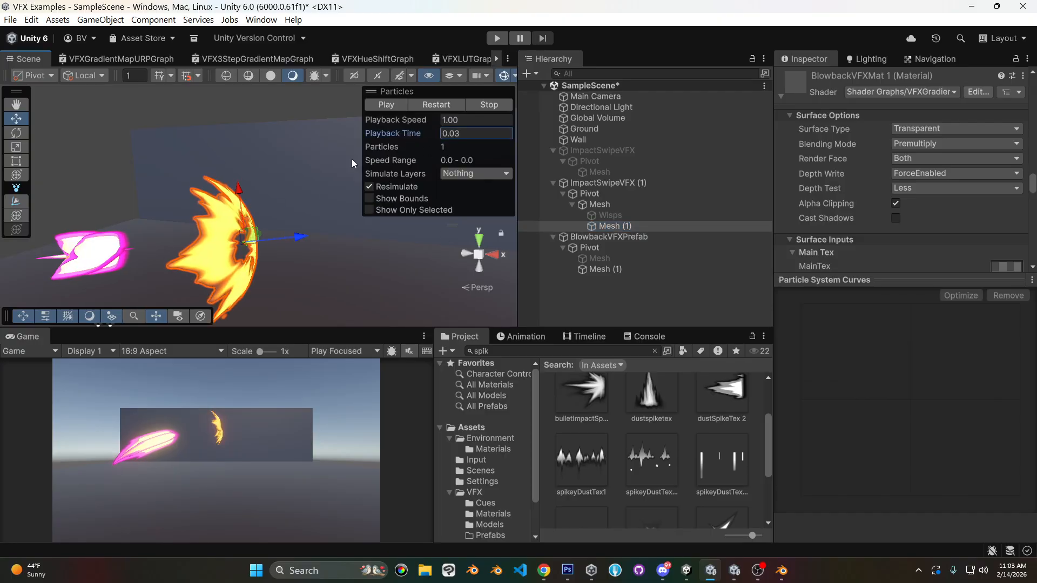
- Examine the swipe and ring from above and scrub playback to 0.10
scroll(303, 183, "down", 4)
left_click_drag(291, 172, 272, 191, "alt")
middle_click_drag(272, 191, 349, 273)
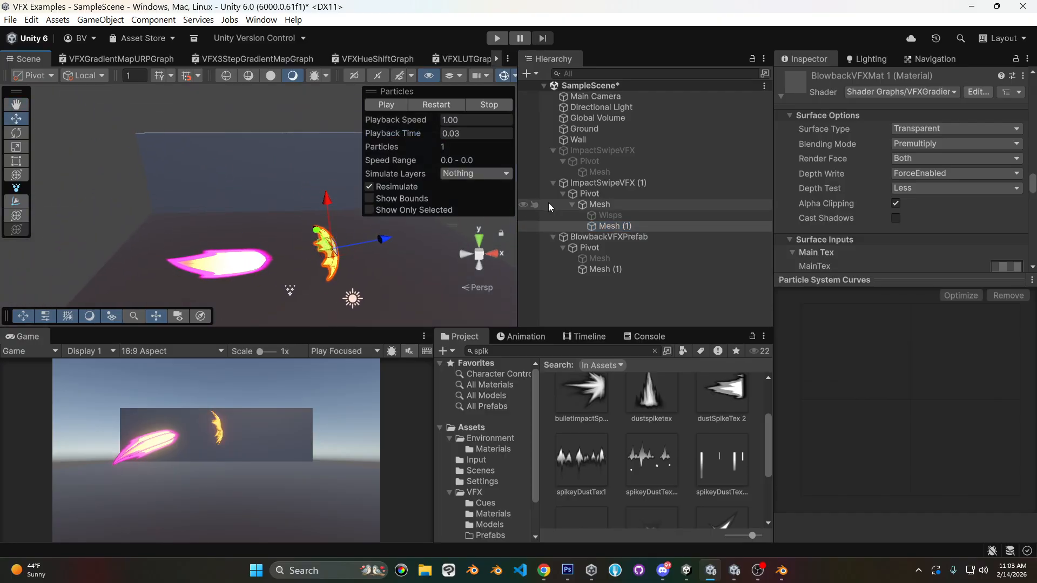
middle_click_drag(303, 210, 287, 185)
left_click_drag(243, 157, 326, 218, "alt")
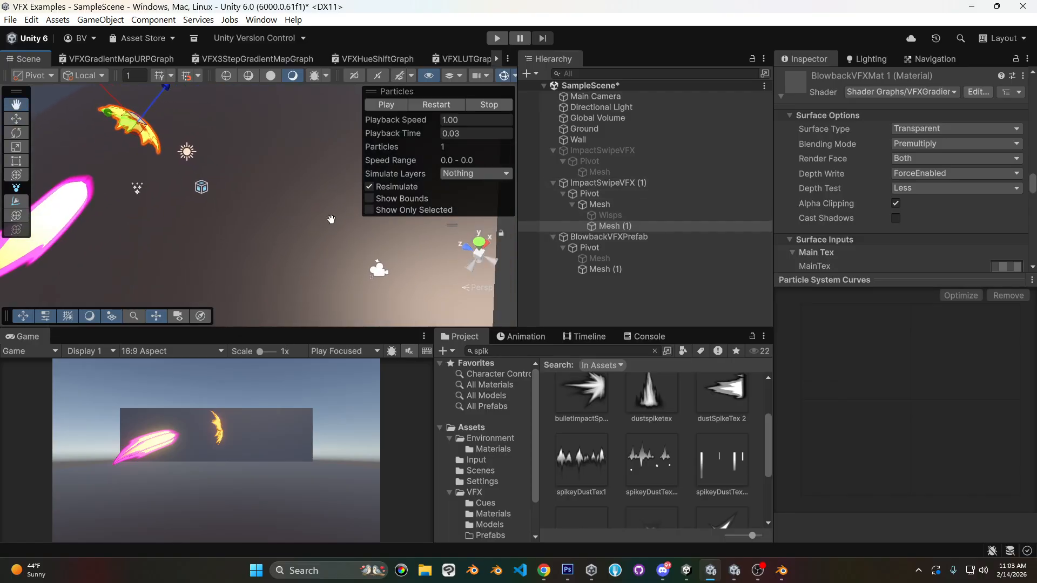
middle_click_drag(326, 218, 360, 234)
left_click_drag(389, 134, 420, 139)
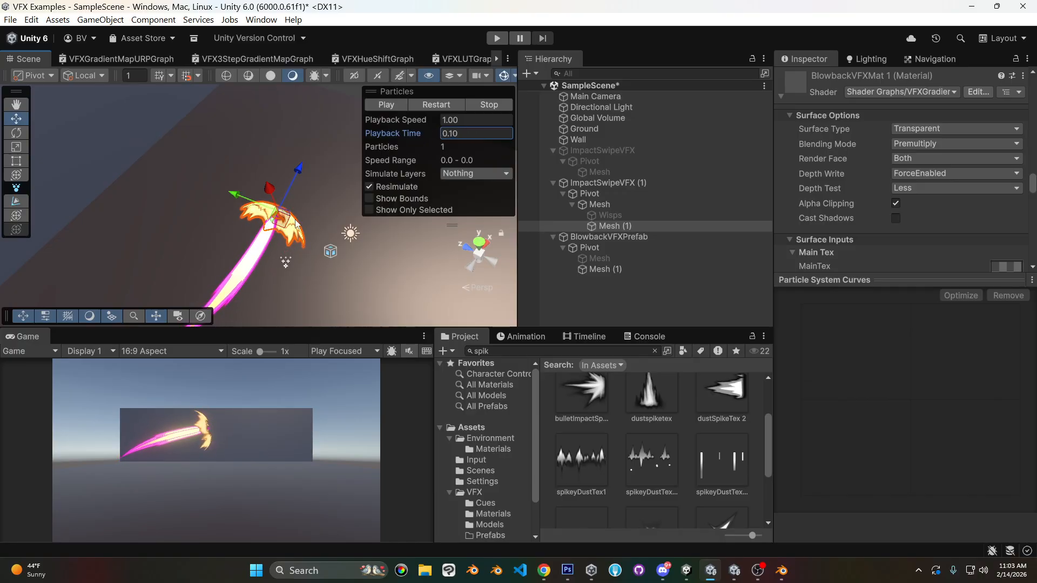
- Rotate ImpactSwipeVFX (1) freehand about its local axes to change the swipe's angle
left_click(596, 182)
key("f")
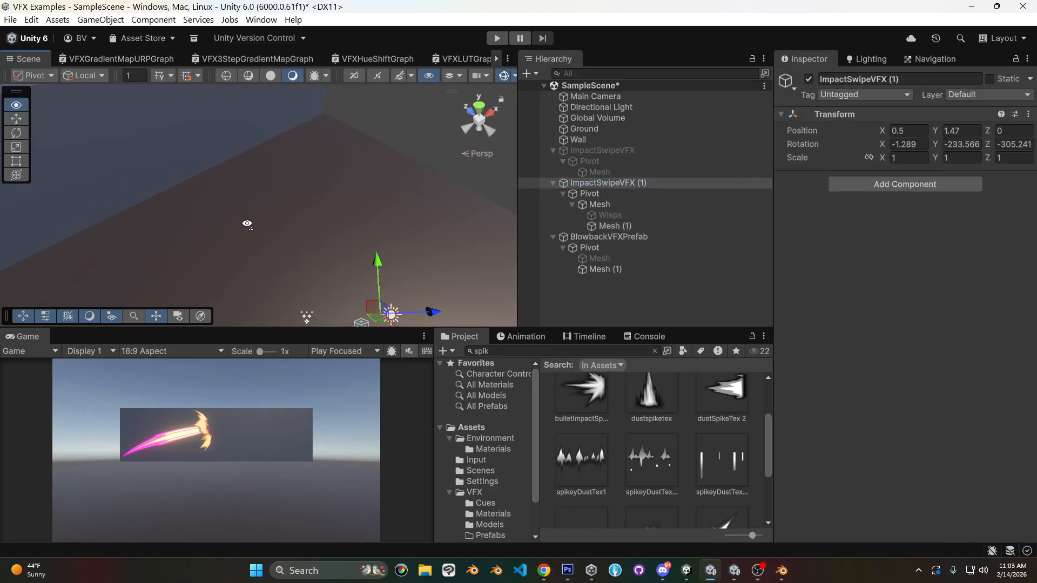
left_click(16, 132)
left_click_drag(334, 240, 370, 196)
left_click_drag(300, 214, 341, 200)
left_click_drag(331, 251, 329, 162, "alt")
- Using Global handle orientation, rotate ImpactSwipeVFX (1) to about X -5.3, Y -227.6, Z -281.6 and raise it to Y 2.27
left_click(91, 84)
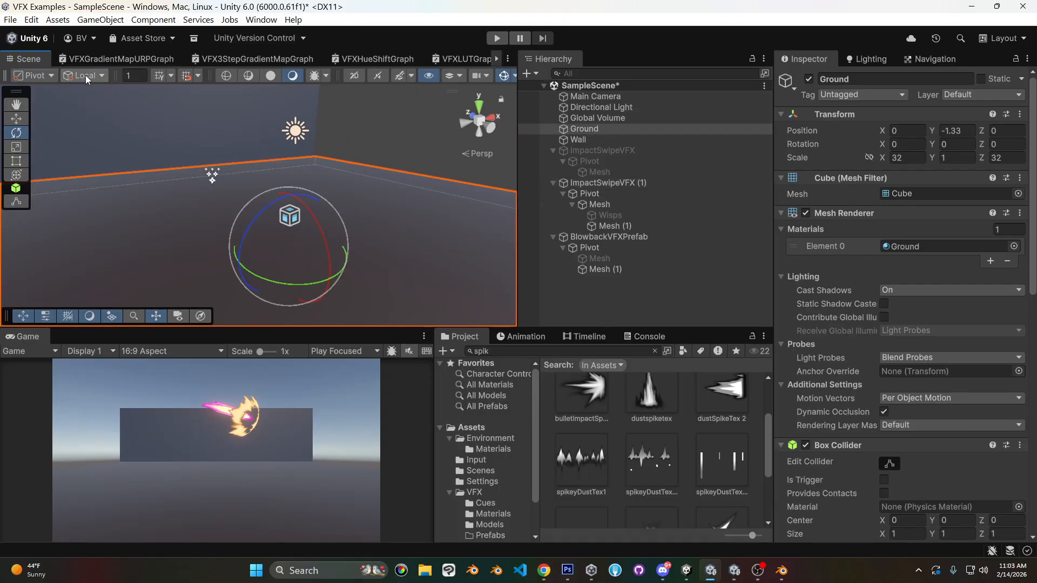
left_click(85, 76)
left_click(103, 87)
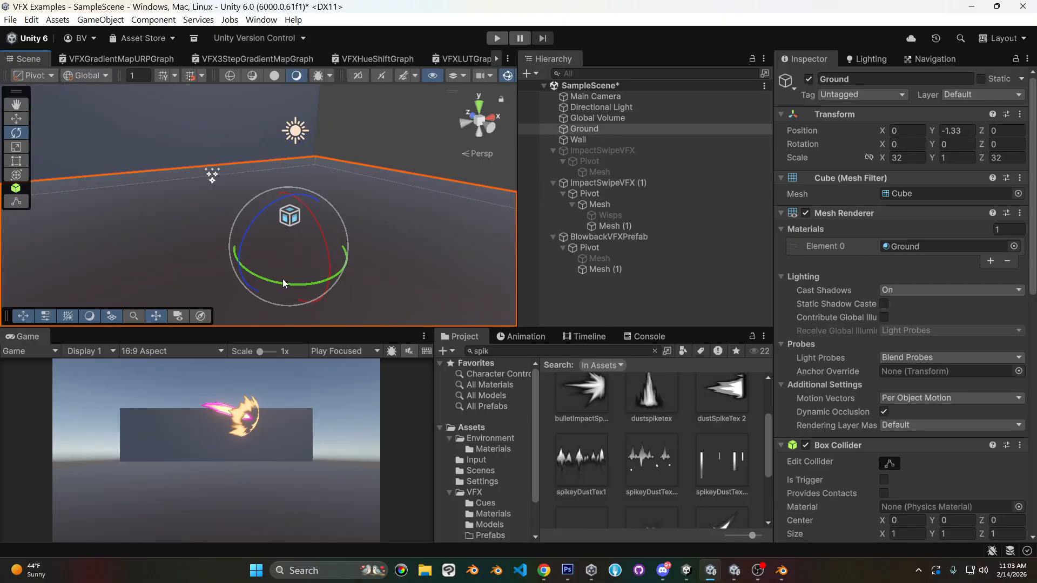
left_click(608, 183)
left_click_drag(307, 191, 381, 194)
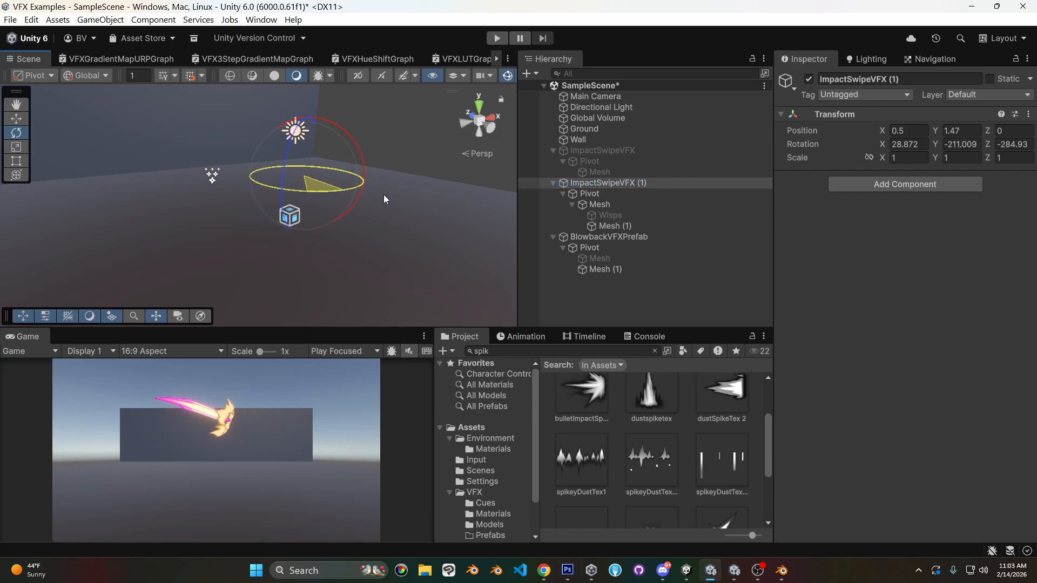
left_click_drag(265, 155, 240, 193)
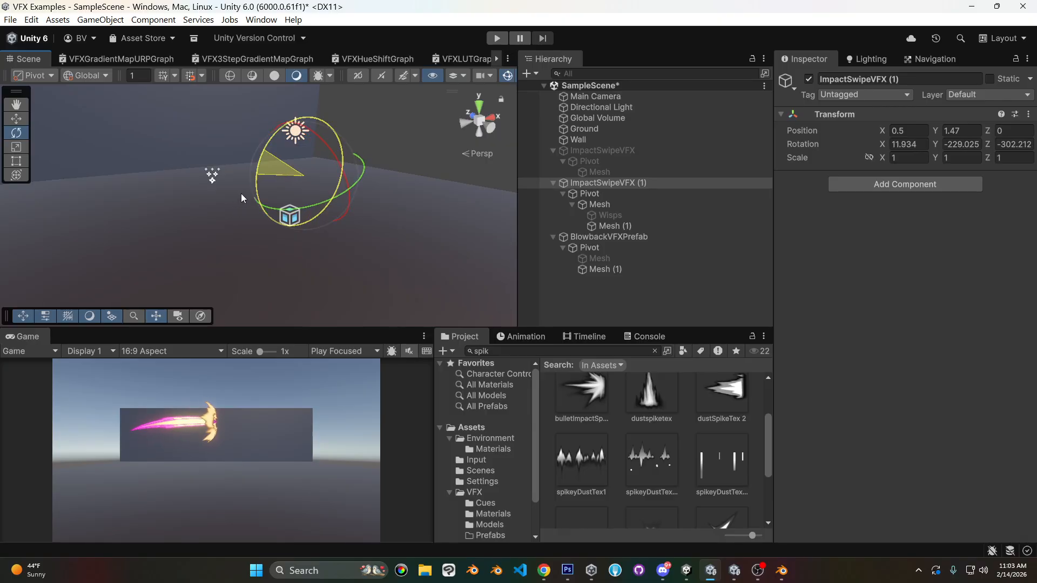
left_click_drag(347, 147, 325, 92)
left_click(16, 118)
left_click_drag(308, 141, 309, 120)
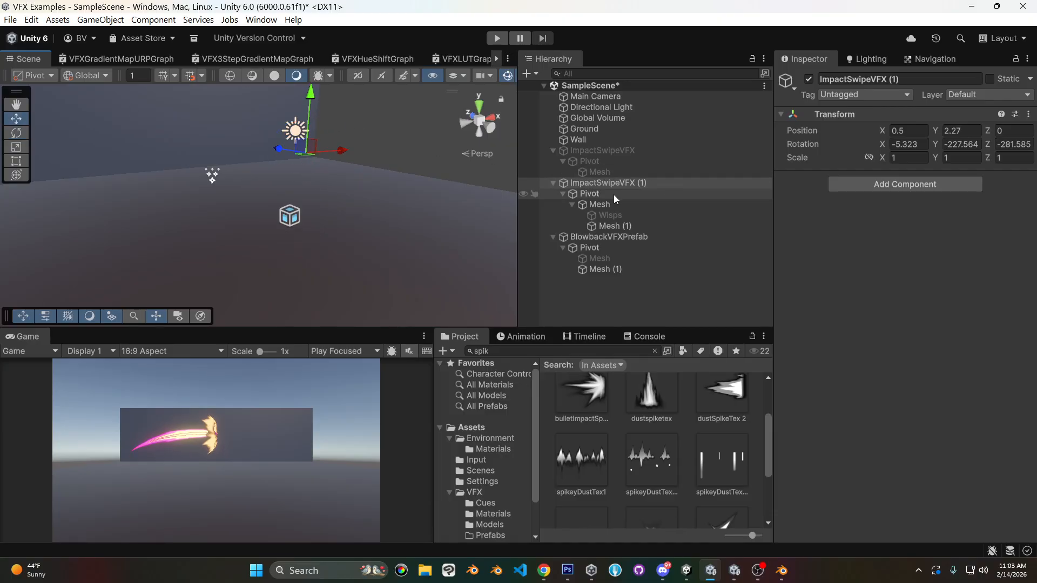
- Replay the effect repeatedly from the swipe's parent Mesh to check the timing of swipe and ring
left_click(599, 204)
left_click(438, 105)
left_click(438, 105)
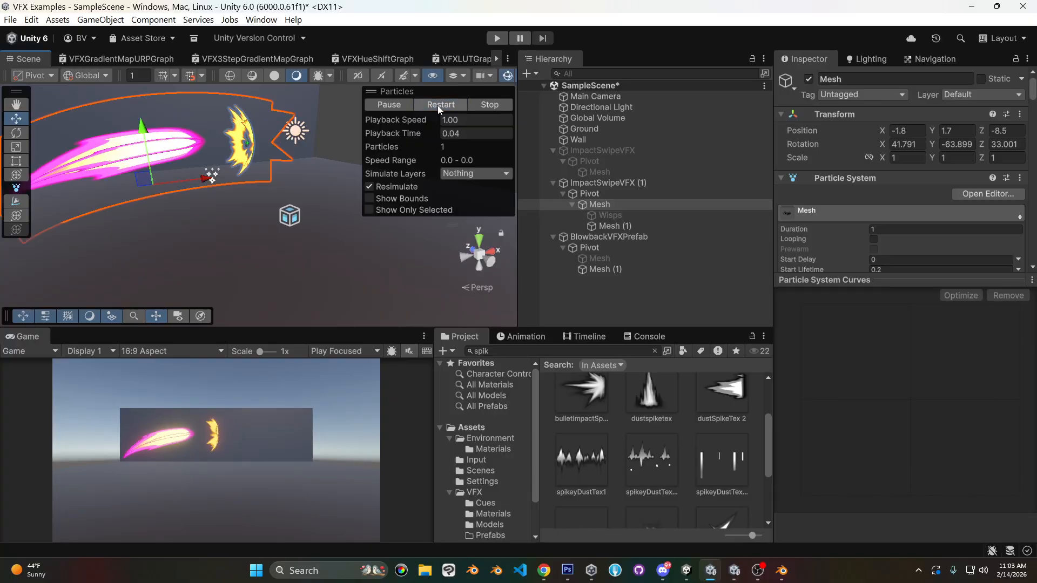
left_click(438, 105)
left_click(437, 106)
left_click(437, 105)
left_click(437, 106)
left_click(437, 105)
- Set the Start Delay of the swipe's Mesh (1) to 0.1 and replay the effect
left_click(680, 225)
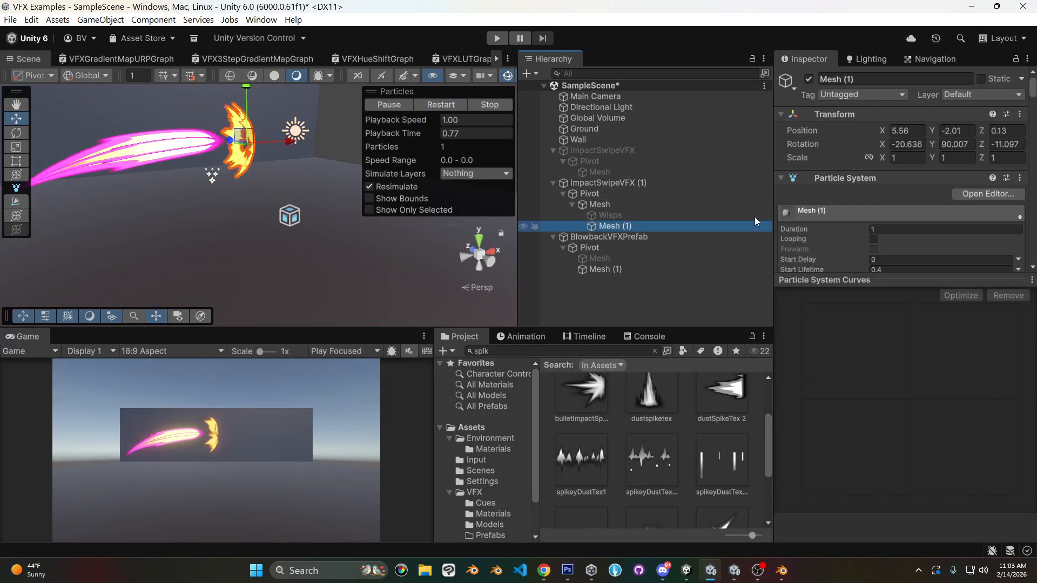
scroll(925, 167, "down", 2)
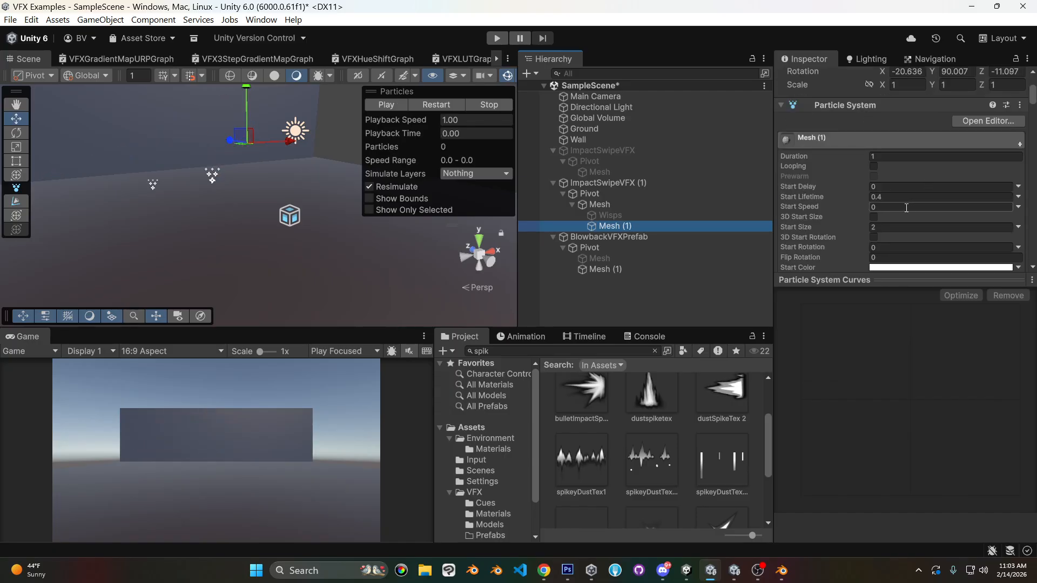
scroll(906, 207, "down", 2)
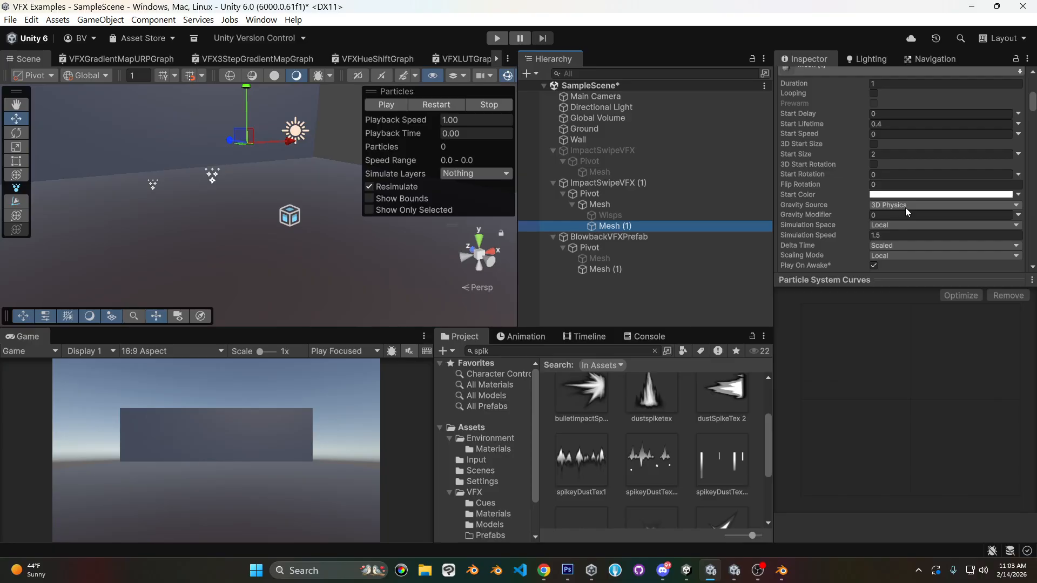
left_click(888, 113)
type("0.1")
left_click(443, 101)
left_click(443, 101)
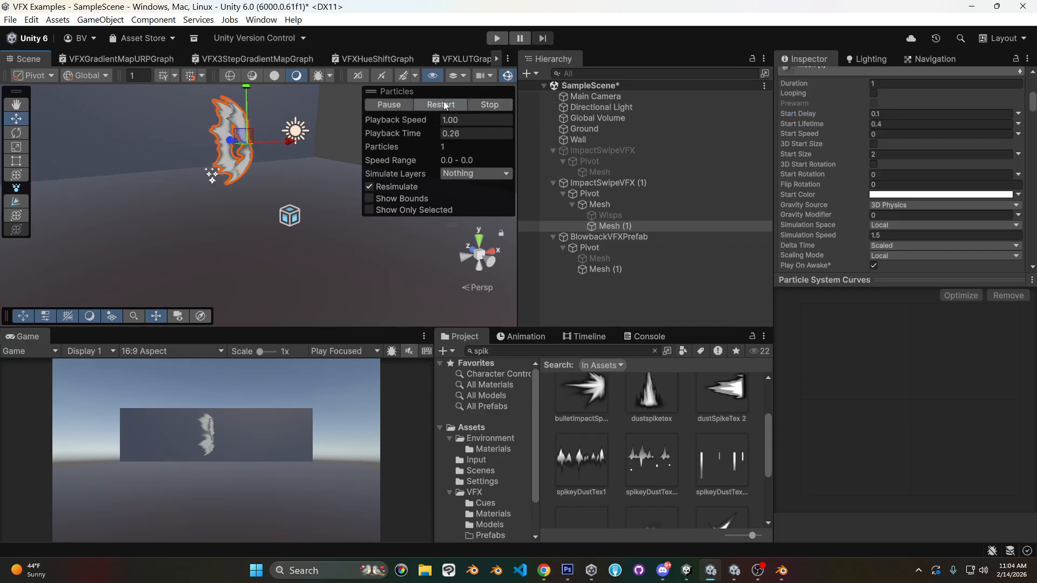
- Set the Simulation Speed of the swipe's Mesh (1) to 2
left_click(896, 235)
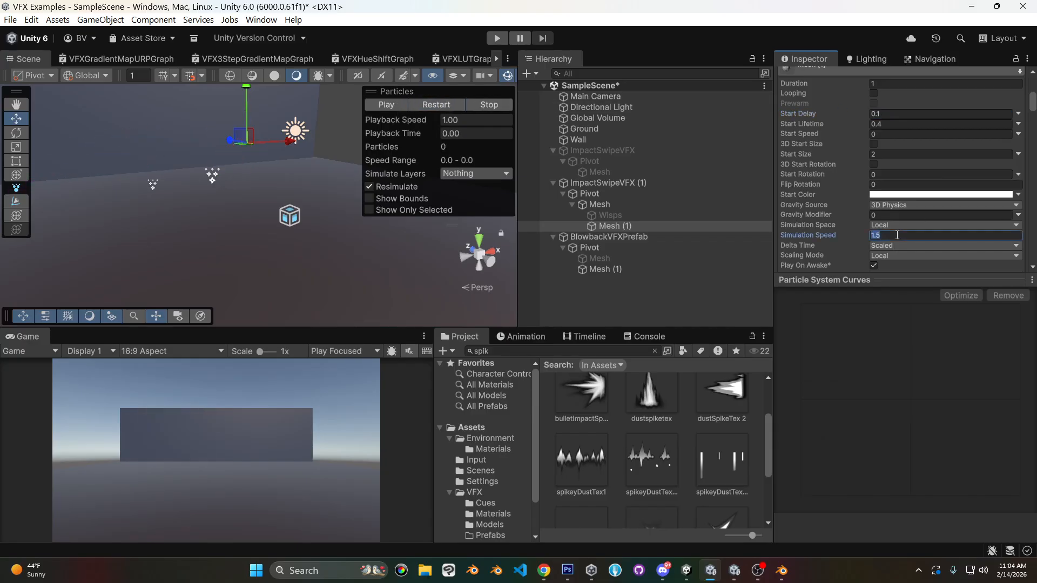
type("2")
scroll(895, 208, "down", 10)
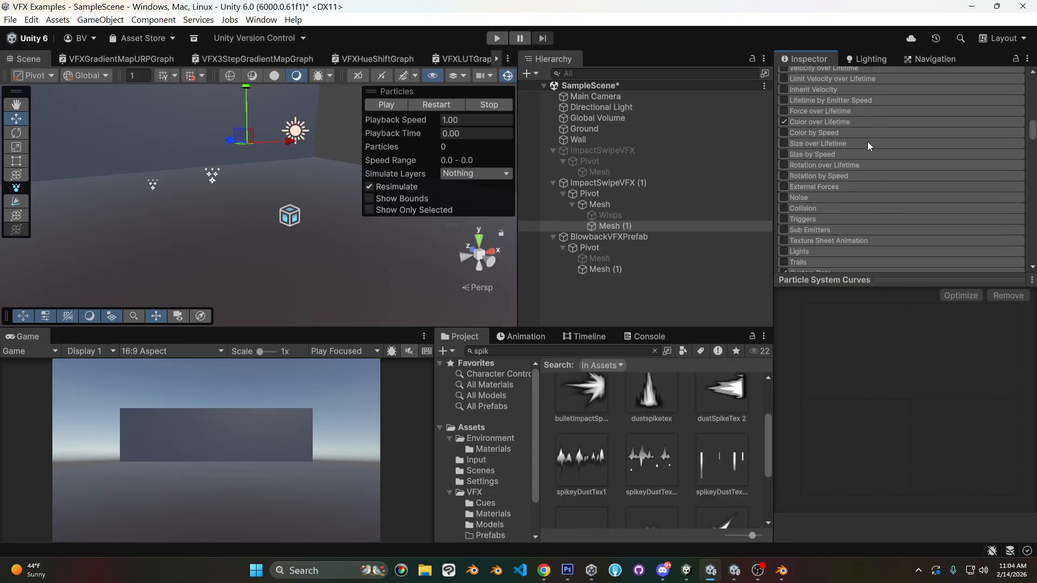
- In the Color over Lifetime gradient of the swipe's Mesh (1), move the middle colour key to 65.5% and tint it a dark reddish brown
left_click(850, 112)
left_click(835, 153)
left_click(959, 167)
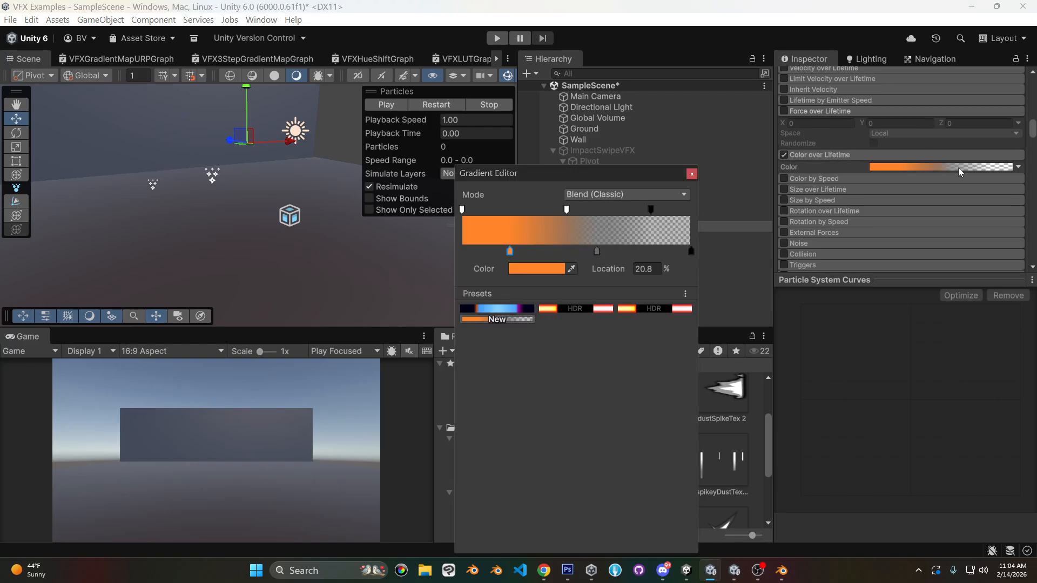
left_click_drag(598, 251, 611, 252)
left_click(543, 269)
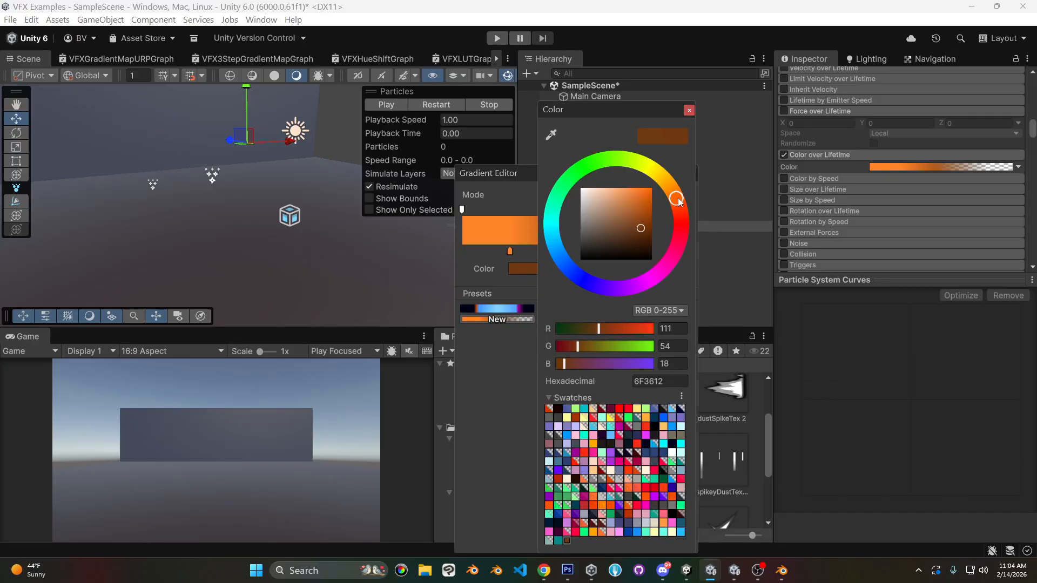
left_click_drag(679, 197, 683, 206)
left_click(689, 110)
- Move the gradient's orange colour key to 27.6%, set the starting key to pale yellow FFF4B3, and replay the effect
left_click_drag(510, 252, 525, 252)
left_click(463, 252)
left_click(526, 268)
left_click_drag(630, 186, 589, 188)
left_click_drag(662, 172, 645, 174)
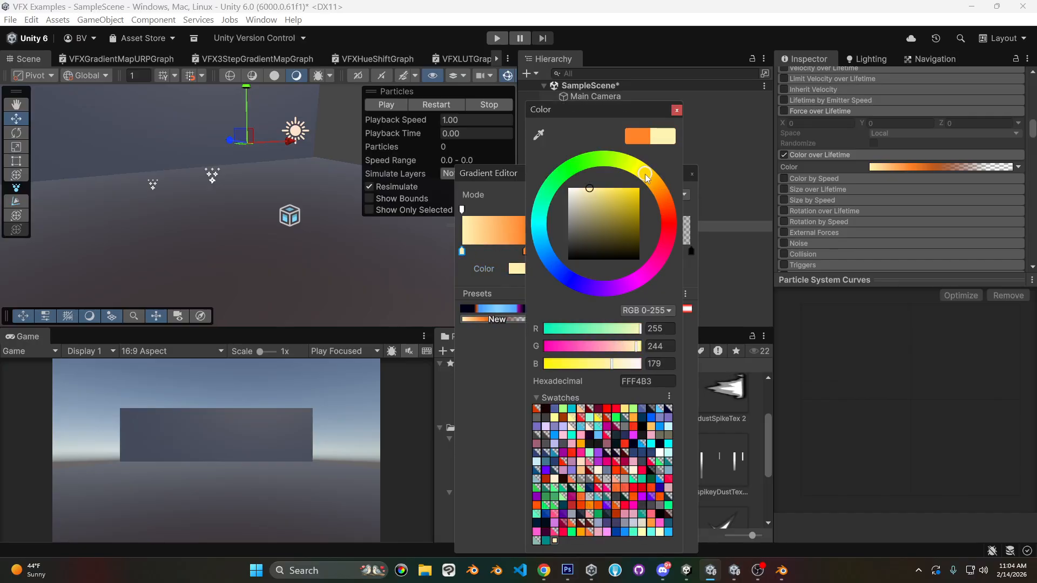
left_click(677, 110)
left_click(692, 173)
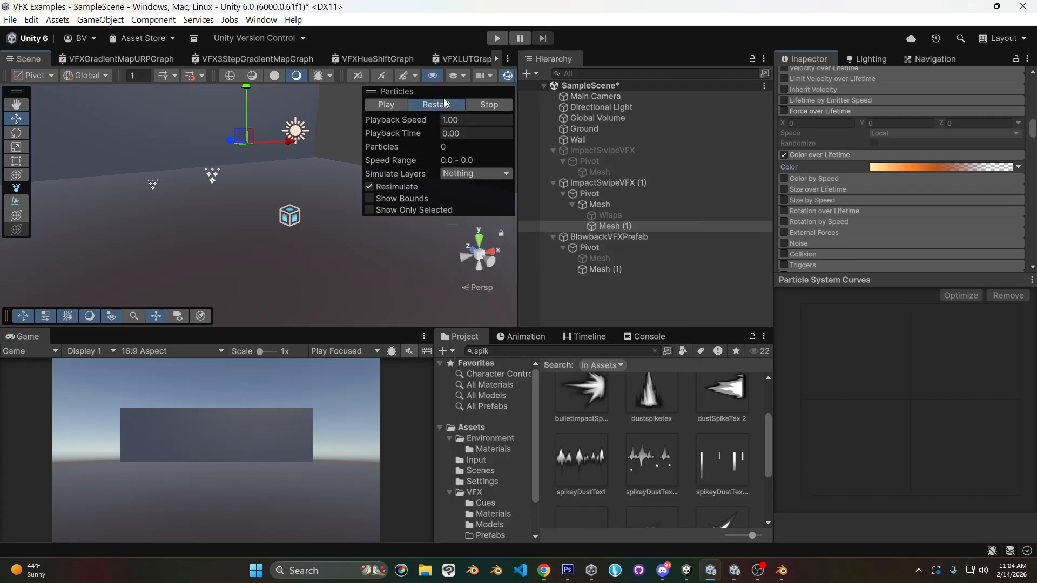
left_click(443, 98)
- Move the gradient's second opaque alpha key close to the start so fading begins earlier, and replay the effect
left_click(925, 169)
left_click_drag(567, 210, 486, 210)
left_click(692, 174)
left_click(444, 102)
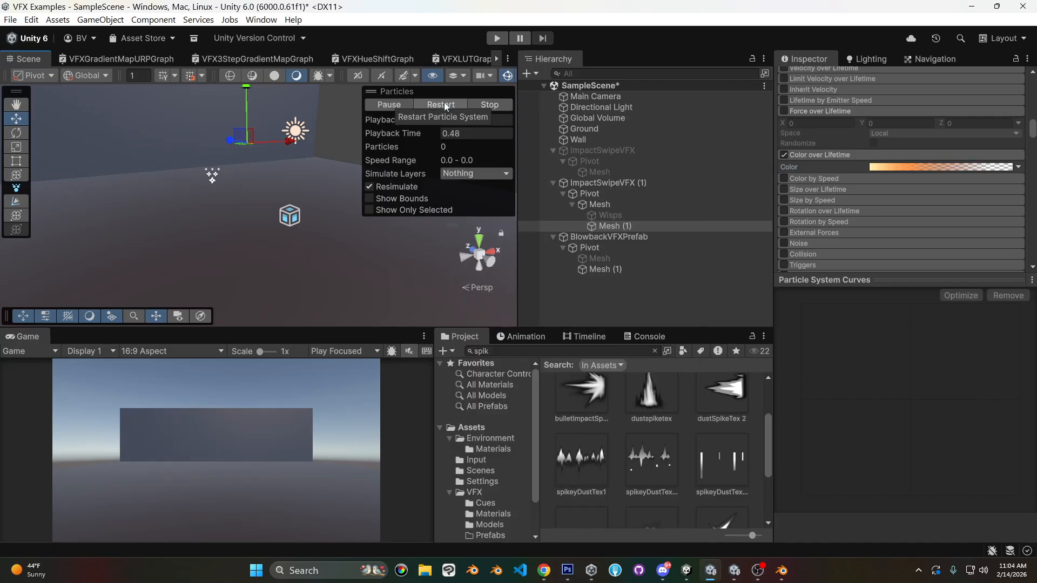
- Move the transparent alpha key to 100%, shift the second opaque key slightly earlier, remove the dark colour key at 65.5%, and replay
left_click(957, 166)
left_click_drag(650, 210, 717, 209)
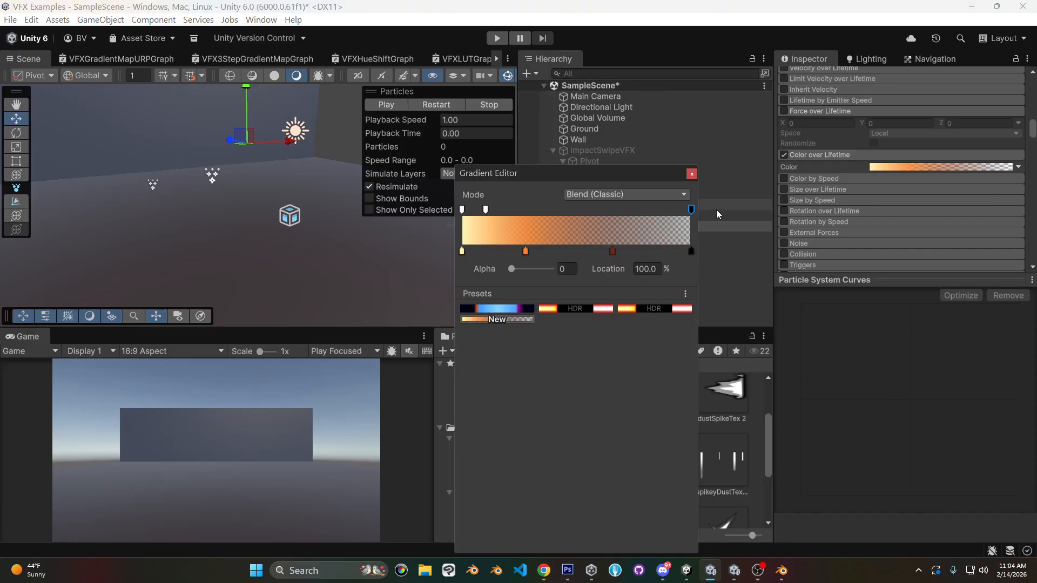
left_click(485, 210)
left_click_drag(613, 251, 669, 197)
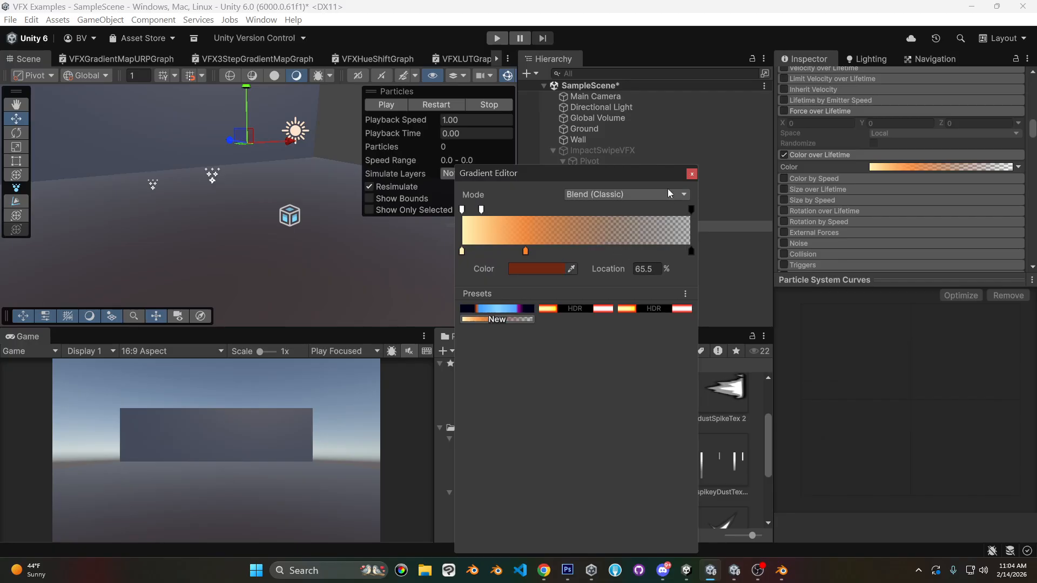
left_click(691, 173)
left_click(434, 103)
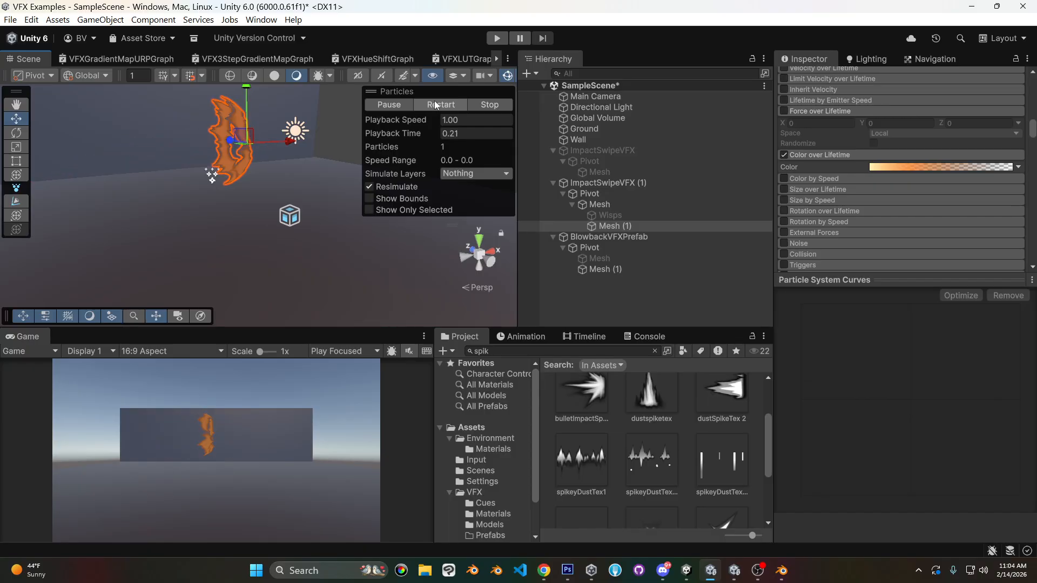
- Remove the black colour key at the end of the Color over Lifetime gradient and replay the effect
left_click(946, 167)
left_click(525, 251)
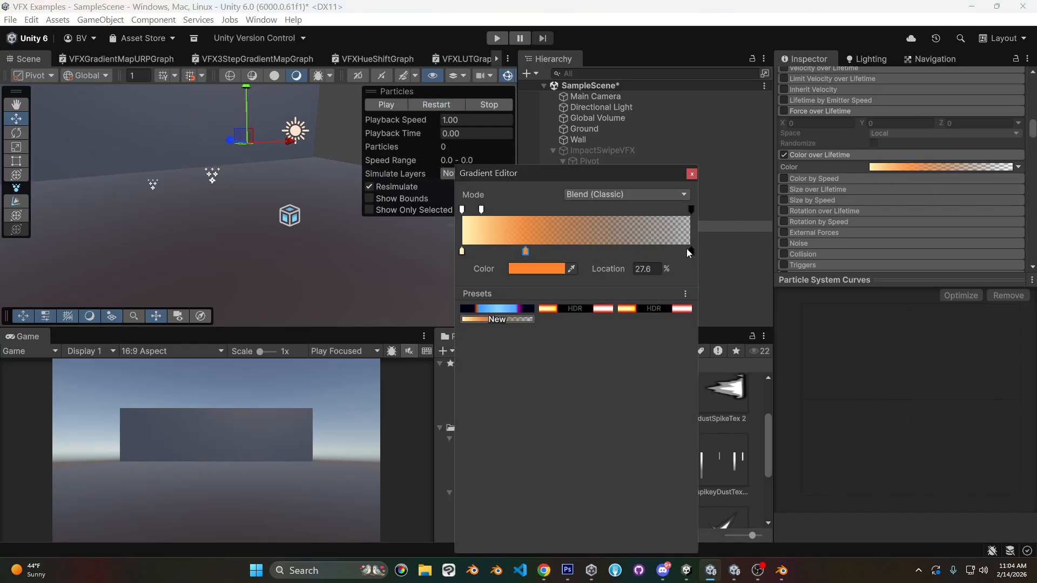
left_click(692, 251)
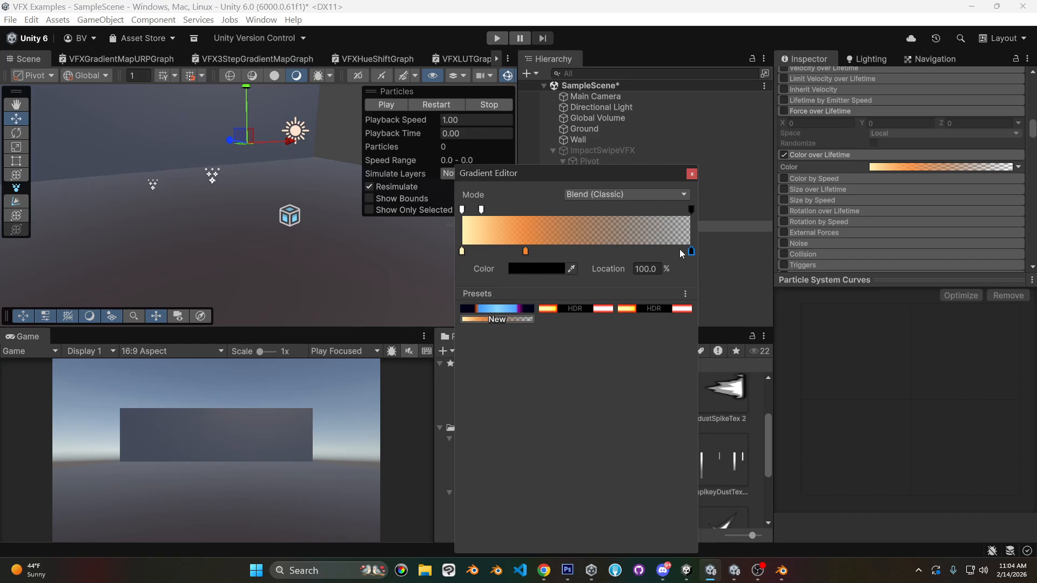
left_click(691, 173)
left_click(430, 108)
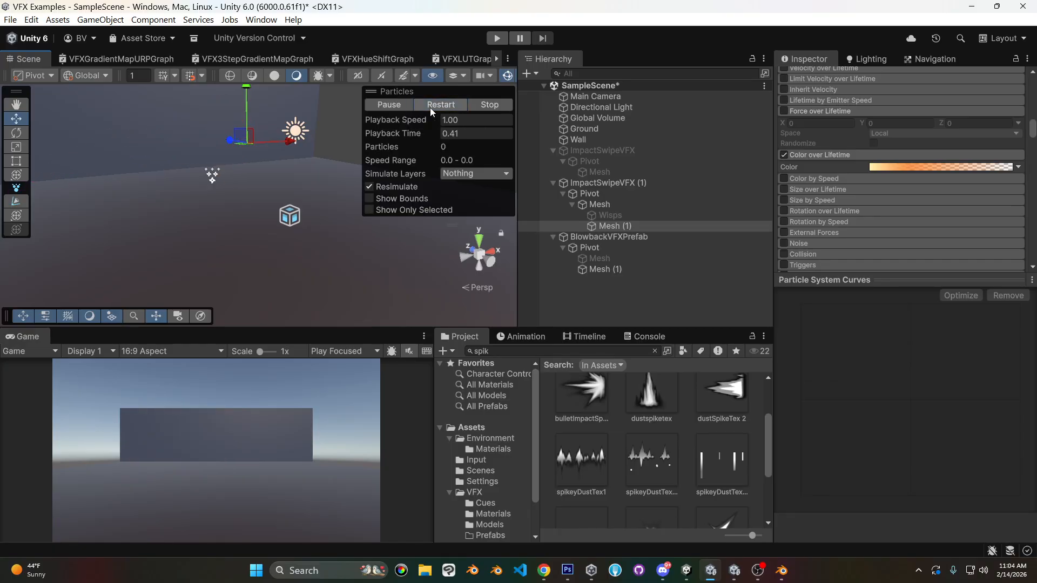
- Add a second orange colour key in the gradient's last quarter and a near-black key at 100%, and replay the effect
left_click(954, 167)
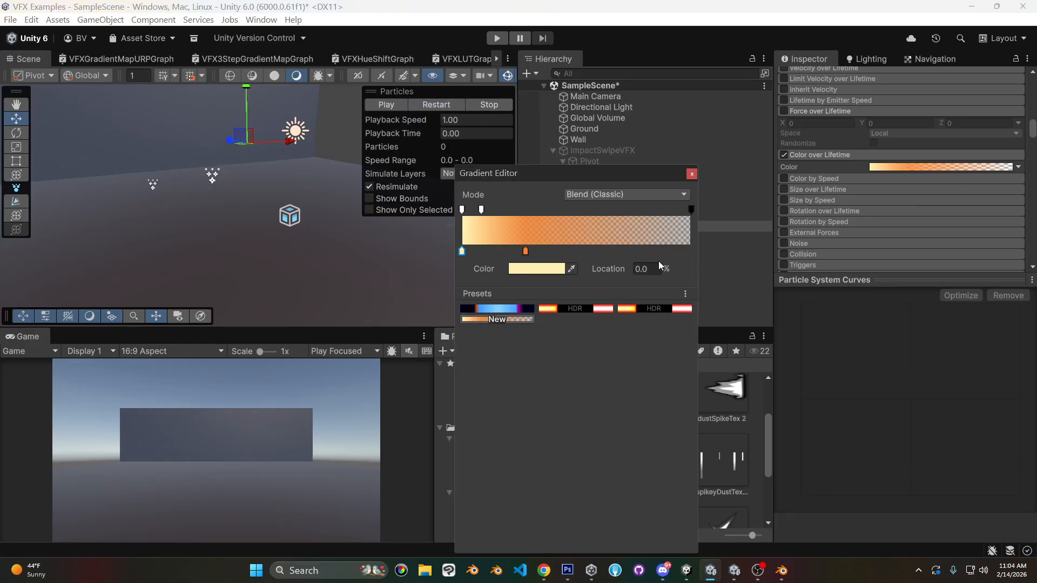
left_click(690, 250)
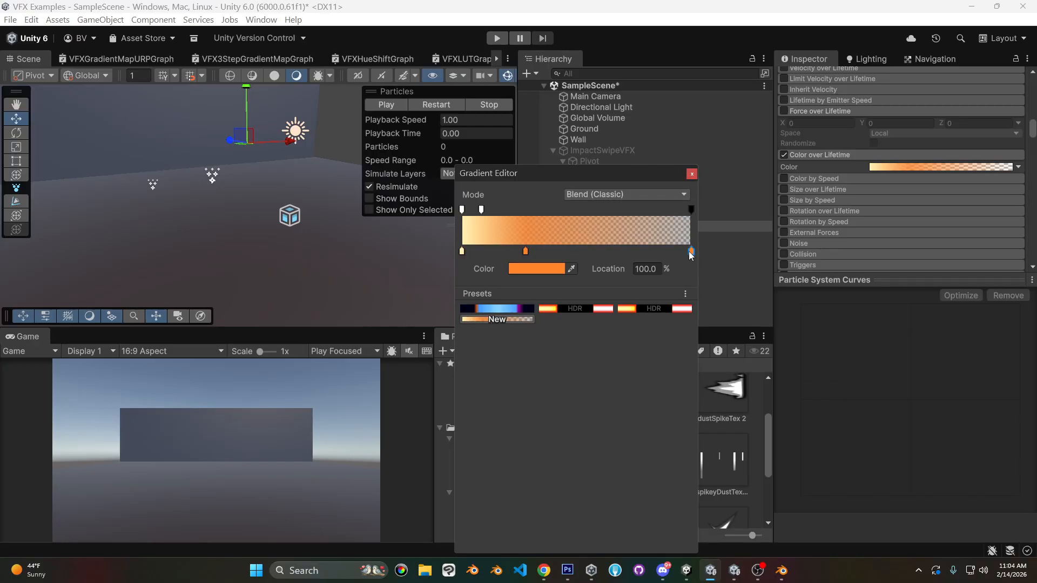
left_click_drag(692, 253, 645, 251)
left_click(576, 266)
left_click_drag(656, 209, 707, 254)
left_click(707, 111)
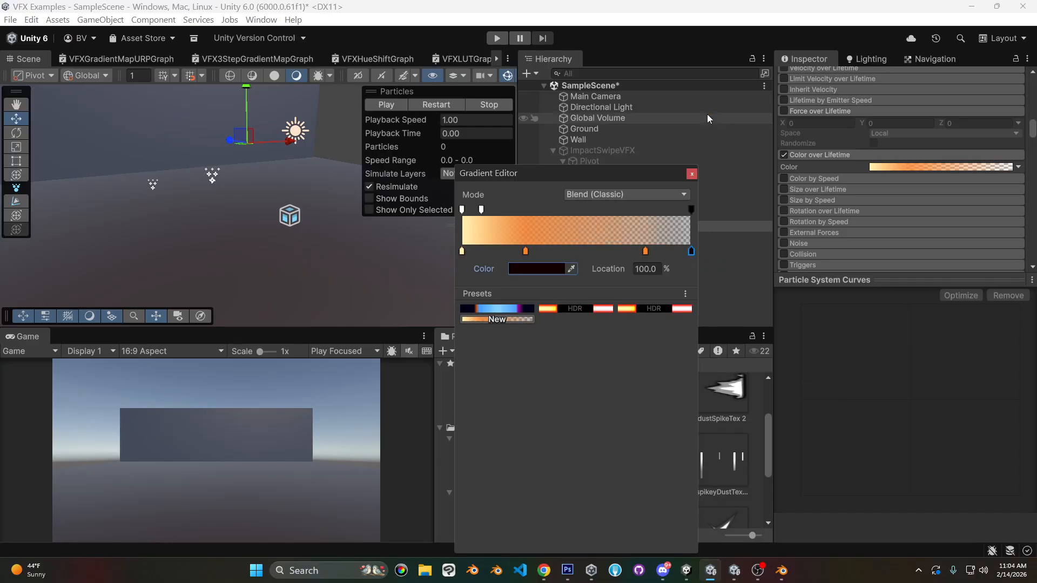
left_click(695, 177)
left_click(422, 100)
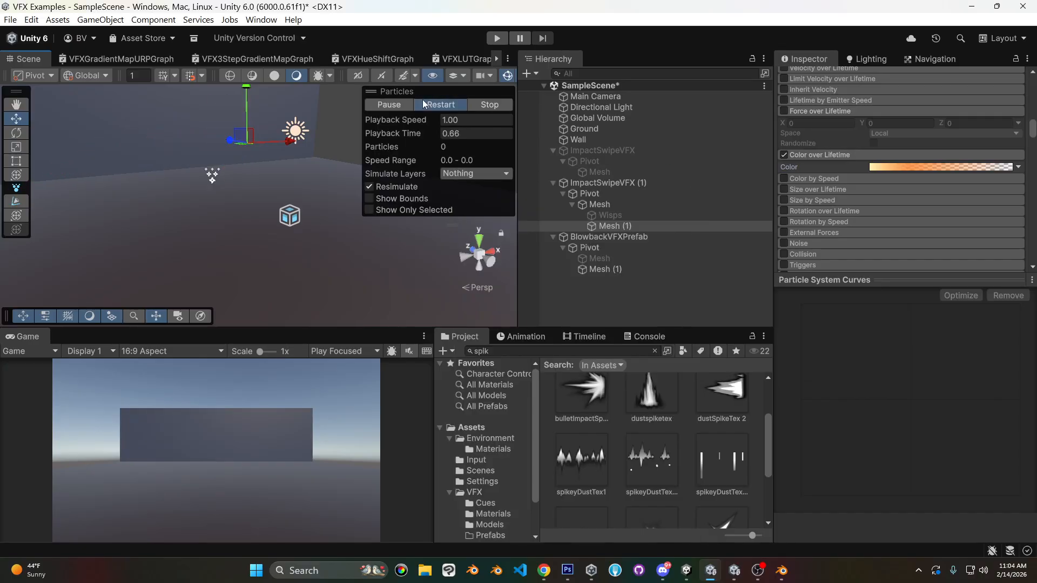
- Move the gradient's second orange colour key slightly earlier and replay the effect
left_click(969, 166)
left_click_drag(638, 251, 624, 251)
left_click(694, 172)
left_click(424, 106)
- Remove the second orange colour key from the Color over Lifetime gradient and replay the effect
left_click(977, 166)
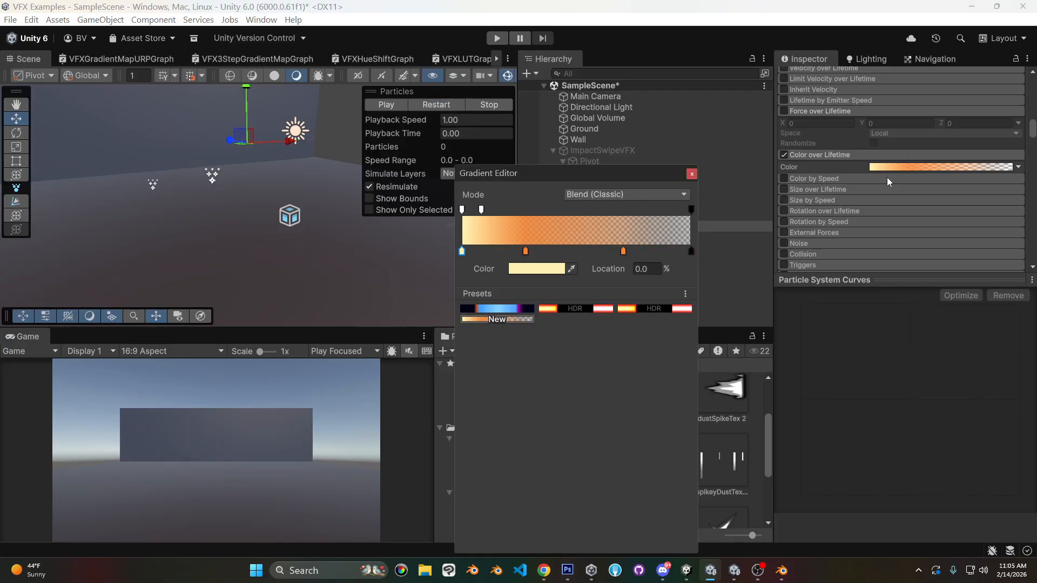
left_click(624, 250)
left_click(691, 173)
left_click(440, 105)
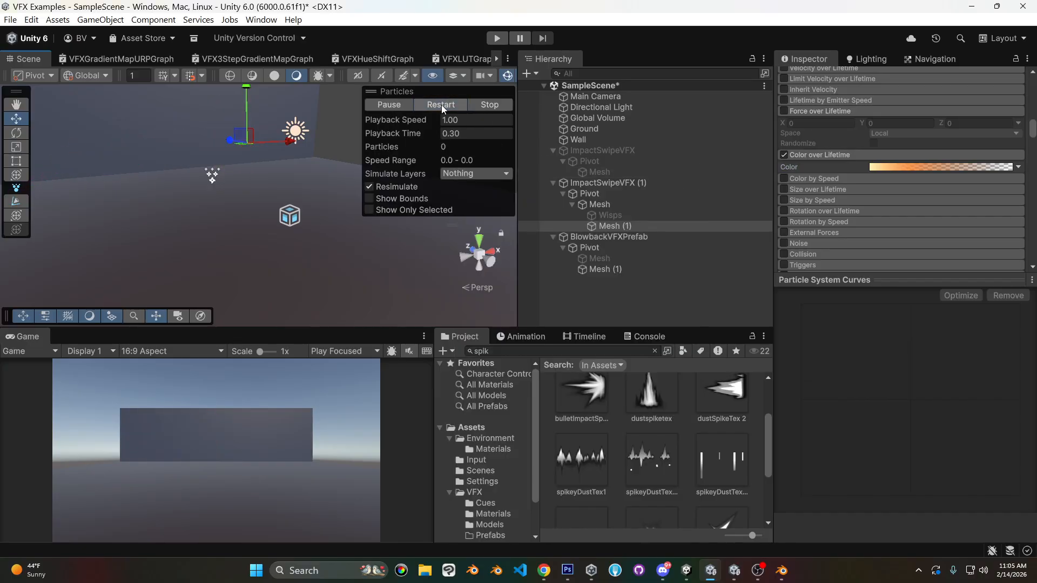
- Add a dark red colour key at 68.8% in the Color over Lifetime gradient and replay the effect
left_click(935, 167)
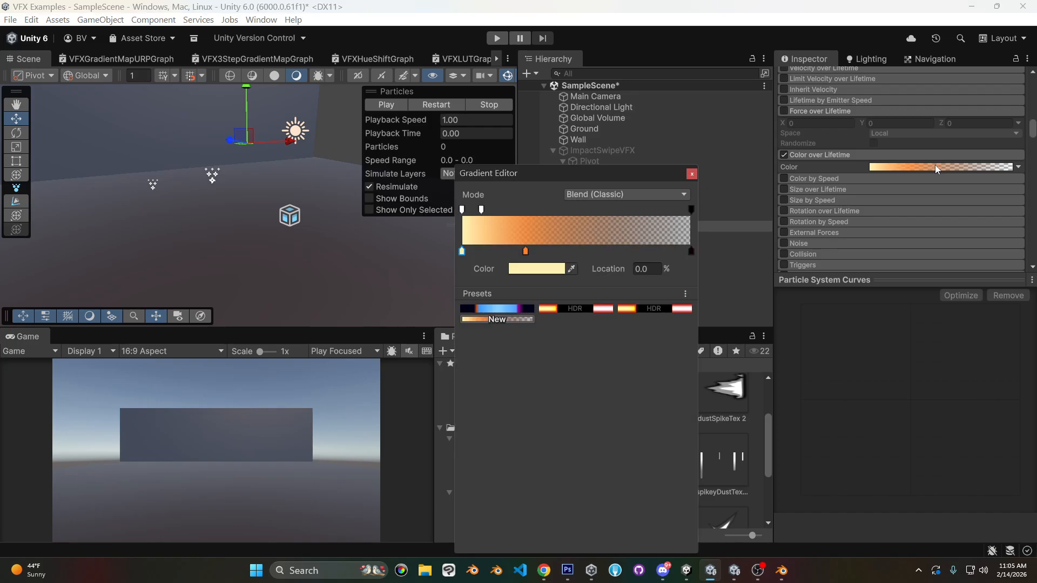
left_click(620, 250)
left_click(535, 268)
left_click_drag(685, 205, 701, 228)
left_click(711, 110)
left_click(696, 173)
left_click(445, 108)
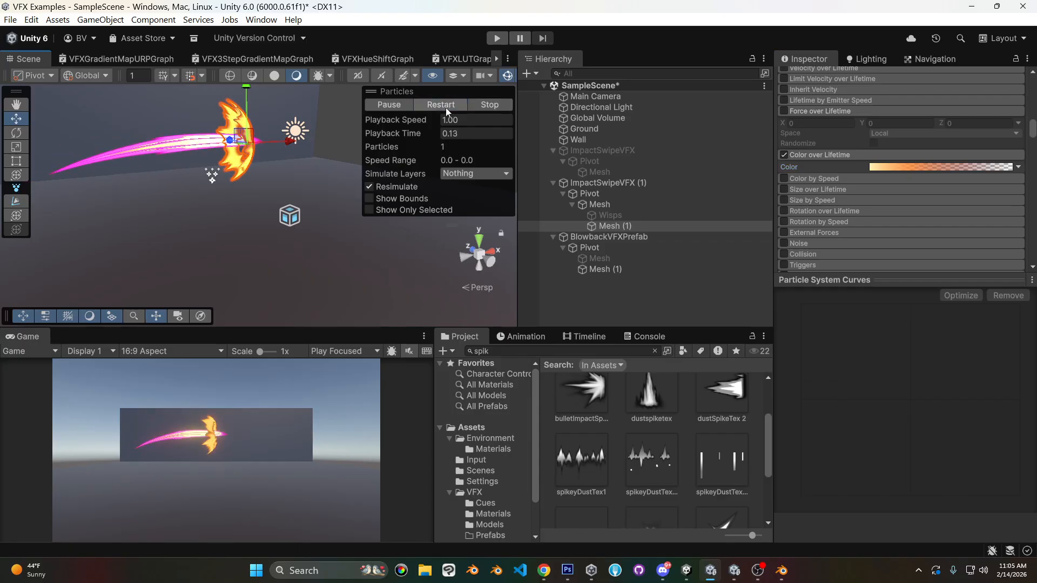
- Brighten the colour key at 68.8% to a strong saturated red and replay the effect
left_click(926, 167)
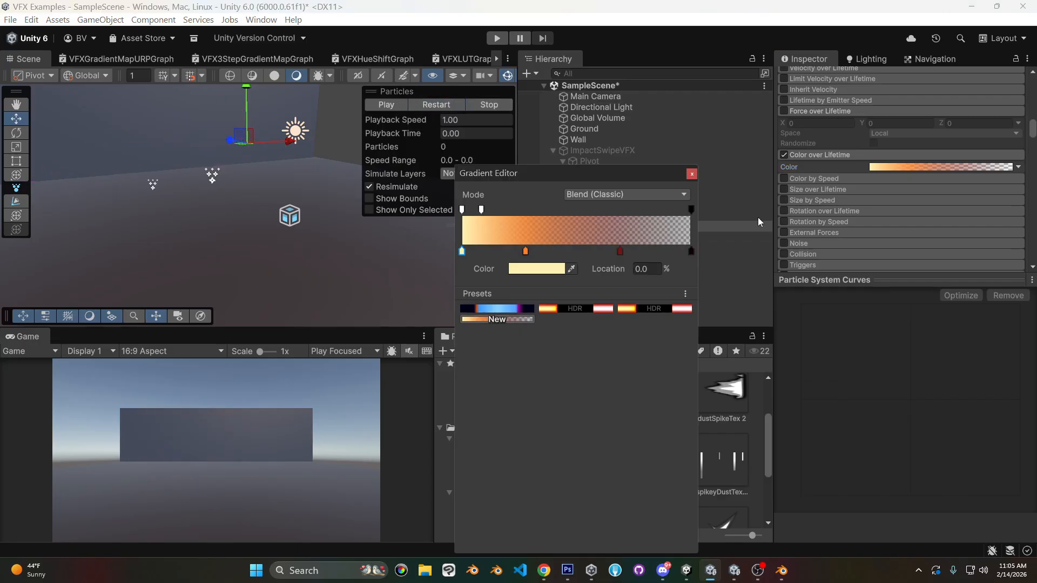
left_click(619, 252)
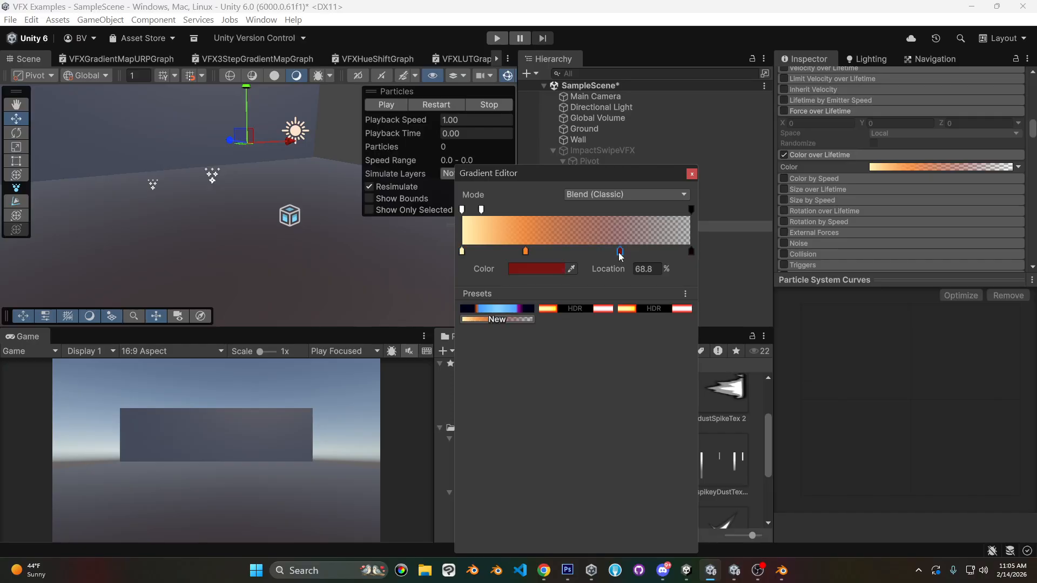
left_click(545, 270)
left_click_drag(650, 236, 654, 203)
left_click(695, 110)
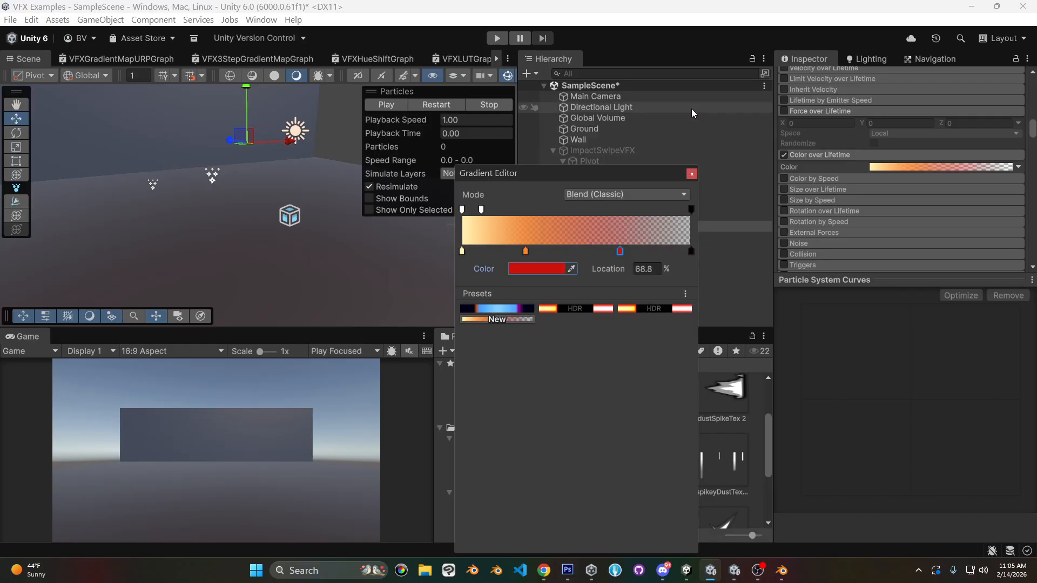
left_click(692, 172)
left_click(457, 106)
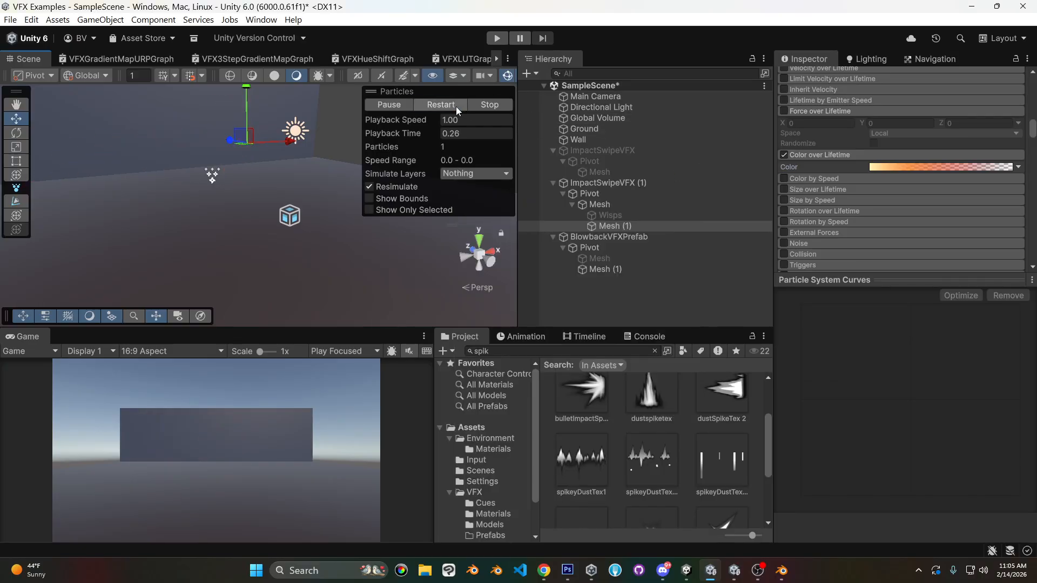
- Darken the colour key at 68.8% to near-black red 200100 and replay the effect several times
left_click(967, 169)
left_click(620, 252)
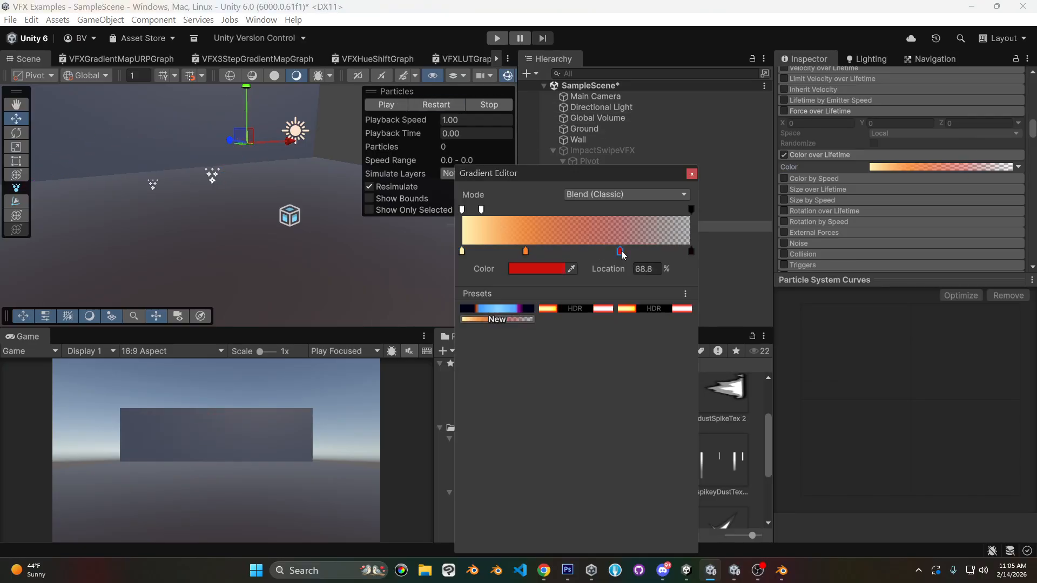
left_click(534, 269)
left_click_drag(619, 218, 646, 251)
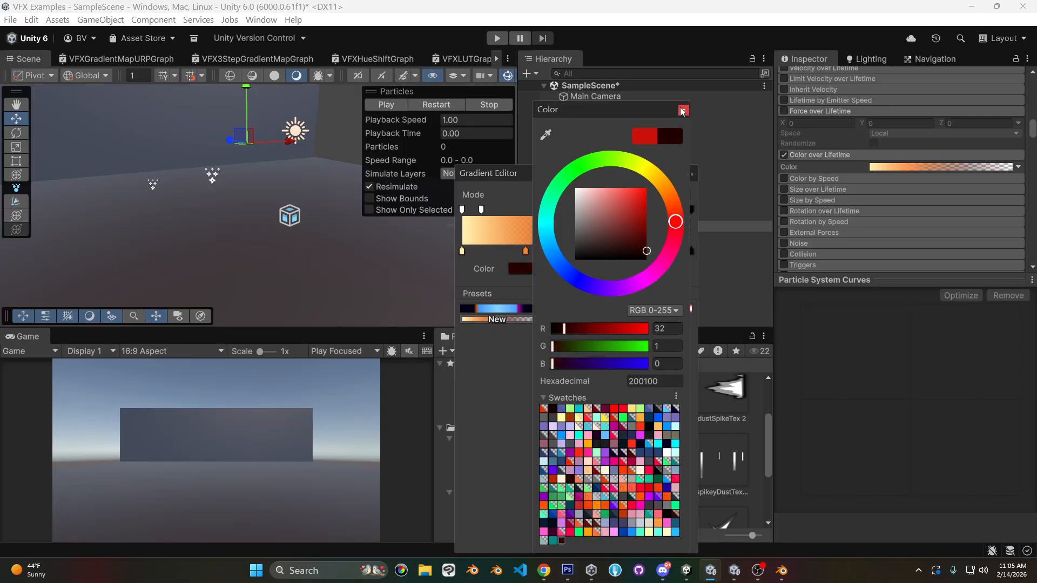
left_click(681, 110)
left_click(691, 173)
left_click(421, 104)
left_click(419, 106)
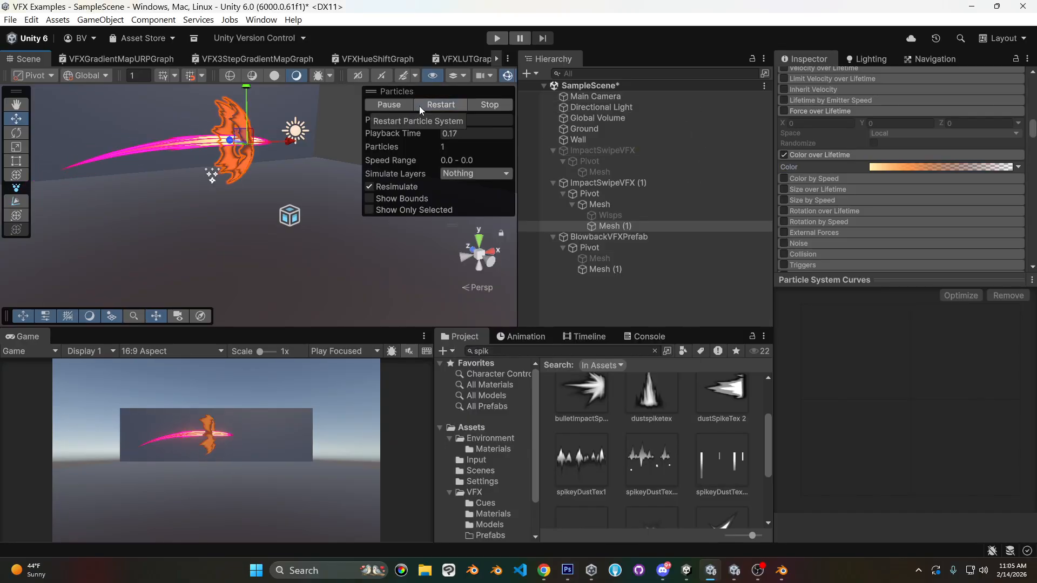
left_click(421, 105)
left_click(422, 104)
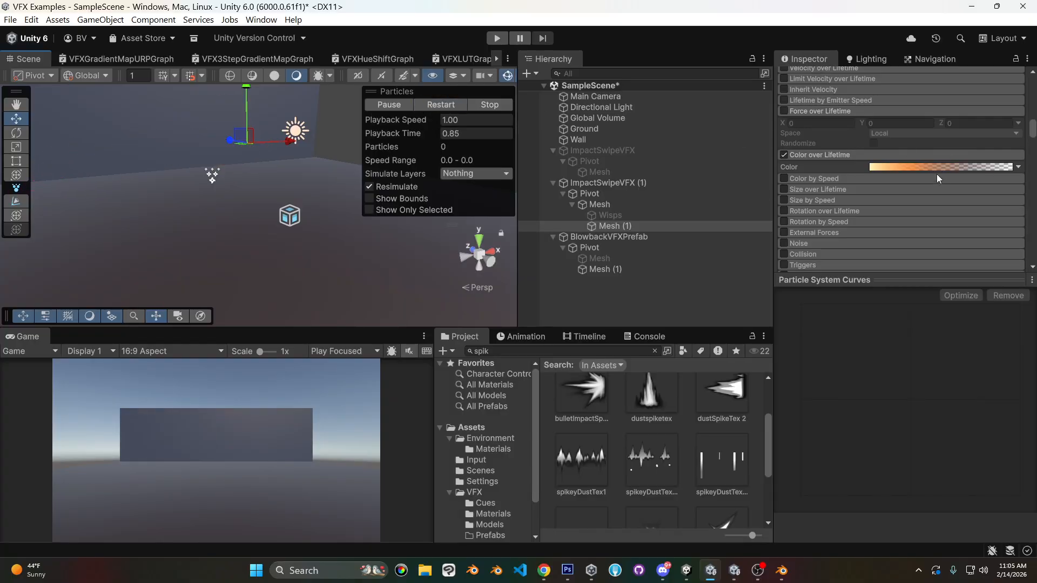
- Move the gradient's transparent alpha key to 81.5% and replay the effect to check the faster fade
left_click(867, 167)
left_click_drag(690, 209, 651, 208)
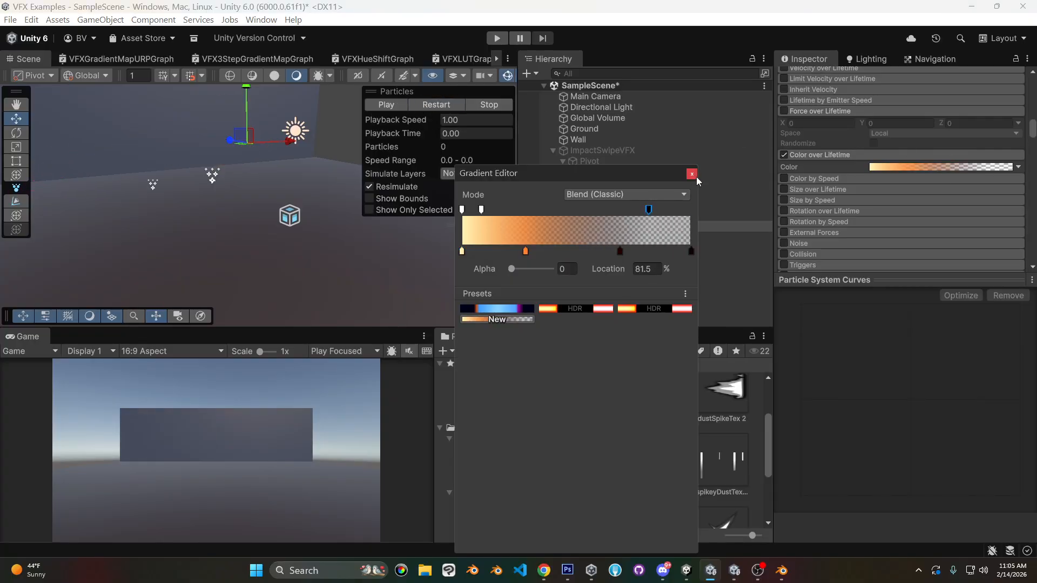
left_click(692, 173)
left_click(456, 105)
left_click(456, 106)
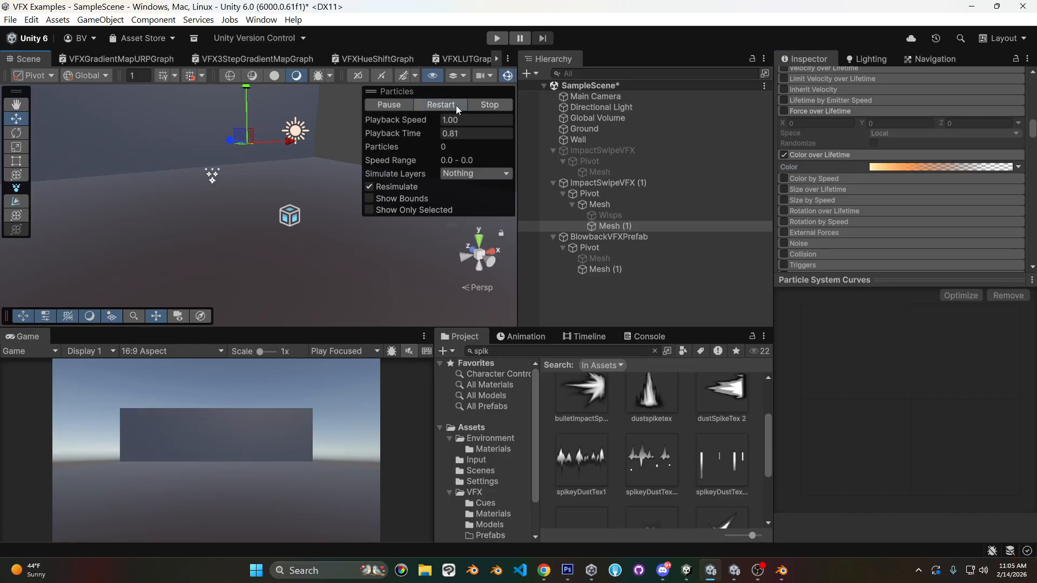
left_click(456, 105)
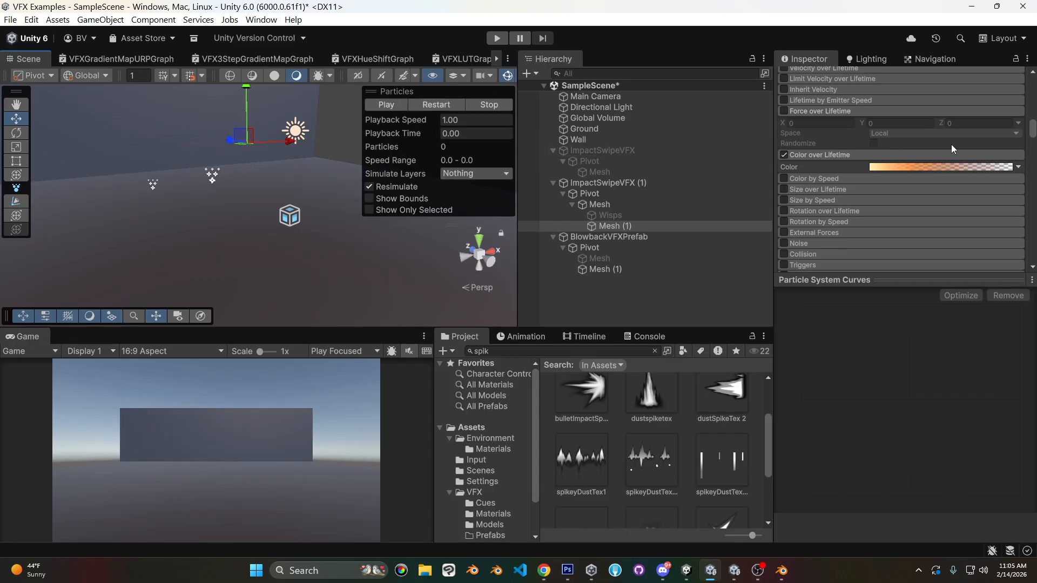
- Replay the combined swipe and ring from different viewing angles, including from the swipe's parent Mesh
left_click(435, 104)
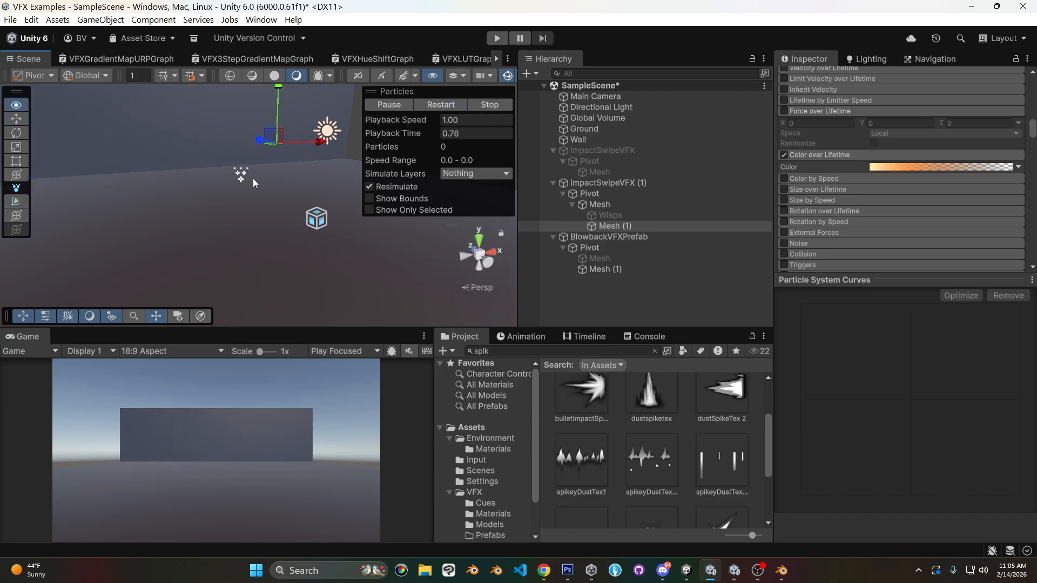
left_click(450, 106)
left_click(449, 107)
left_click(427, 104)
left_click(597, 204)
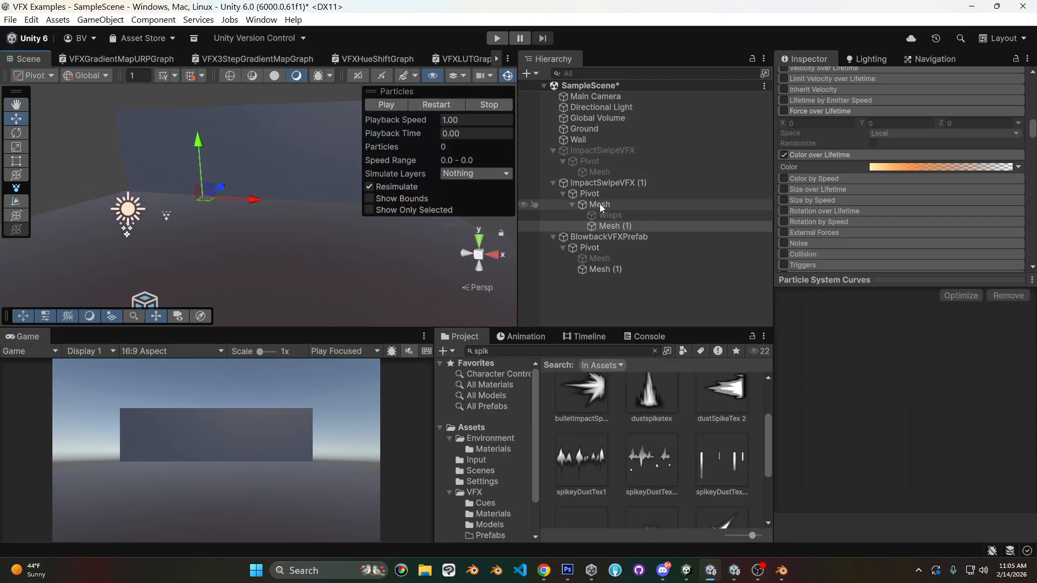
left_click(450, 108)
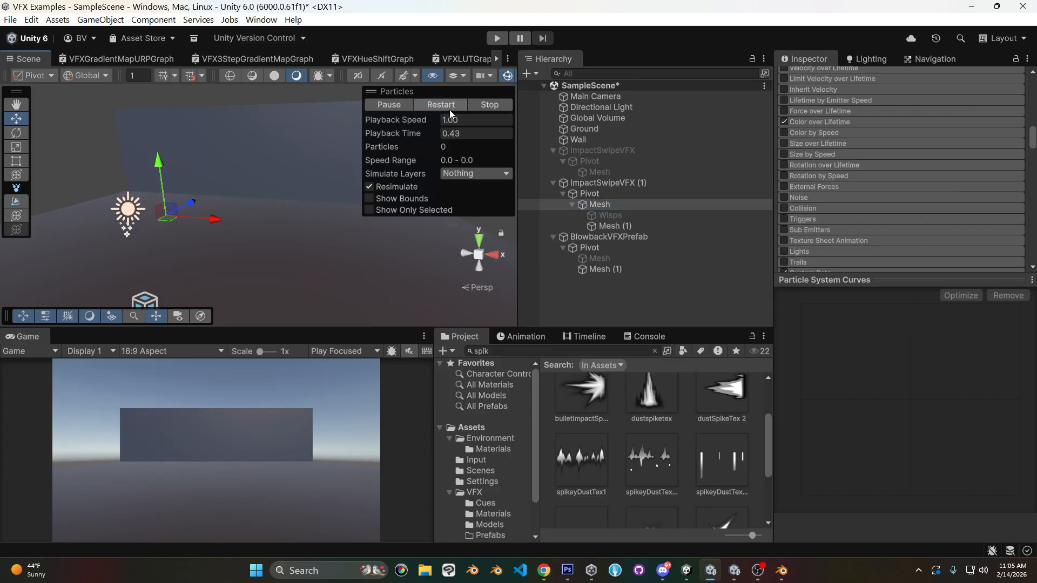
- Rotate the Pivot of ImpactSwipeVFX (1) to reorient the swipe, and select its child Mesh for playback
left_click(596, 182)
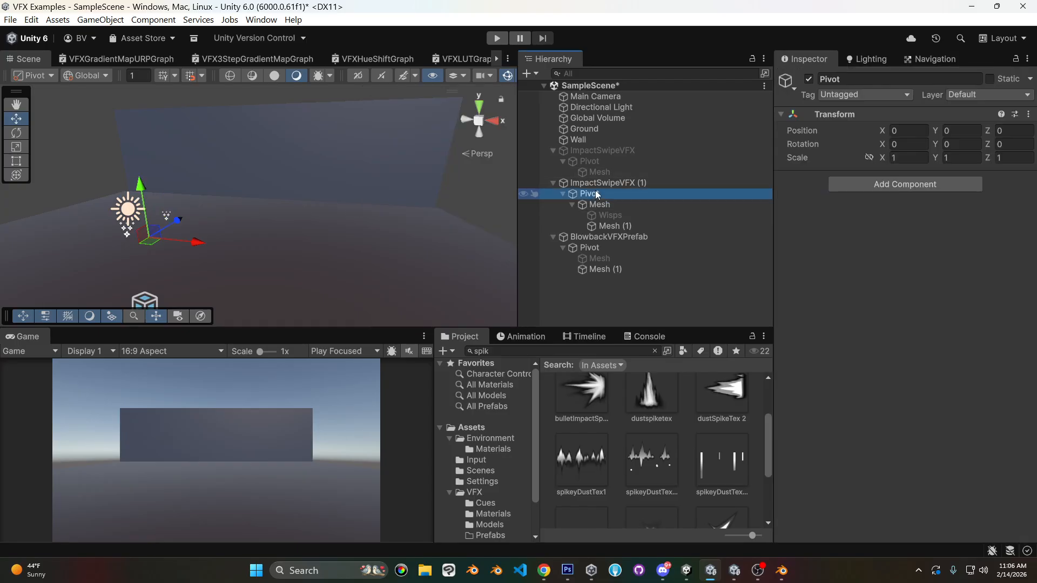
key("e")
left_click_drag(172, 252, 118, 270)
left_click(551, 204)
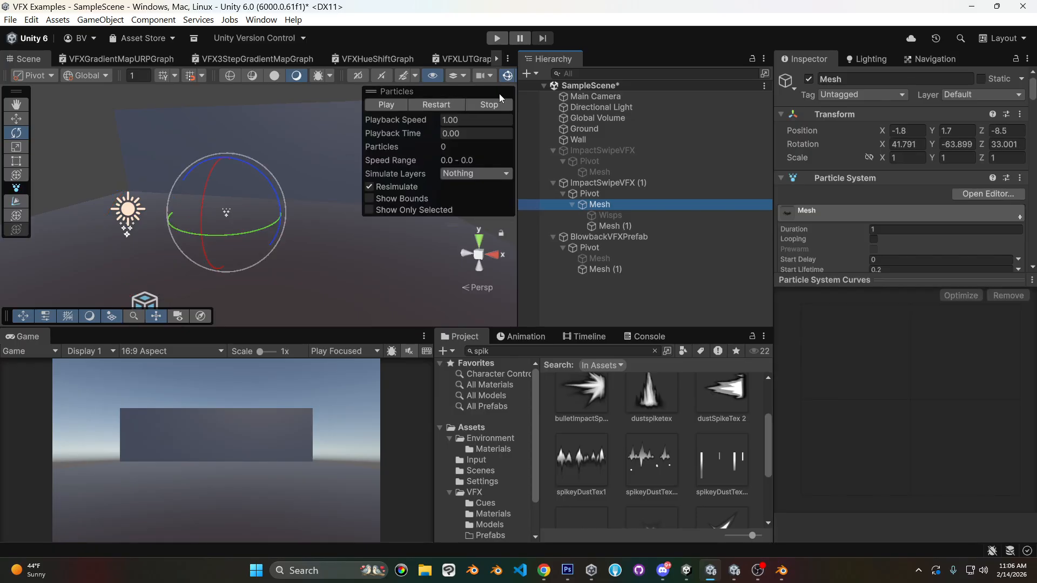
- Recolour the orange key in the swipe Mesh (1) child's Color over Lifetime gradient to pinkish red FF2A45 and replay the effect
left_click(456, 100)
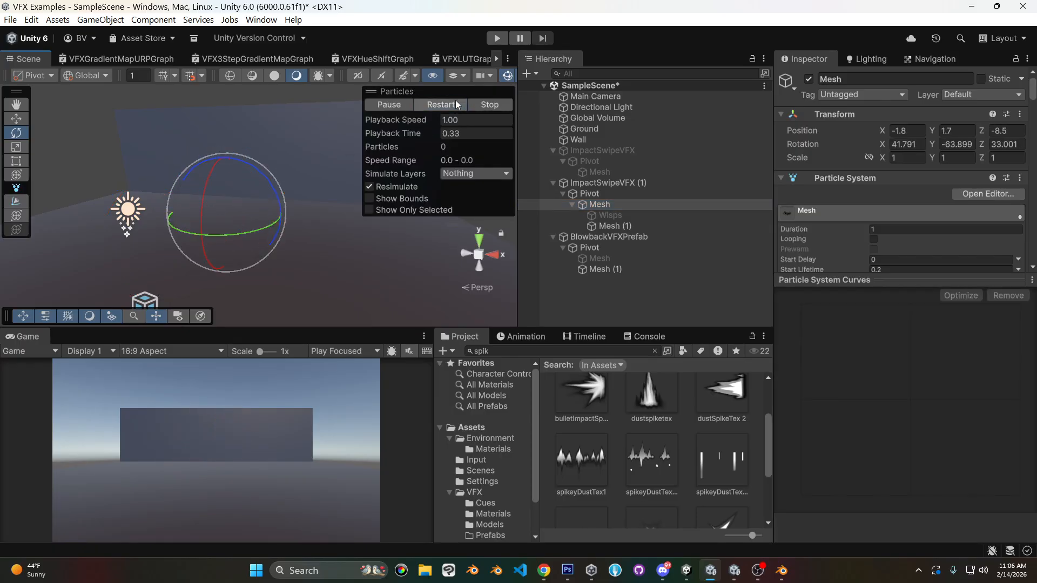
left_click(449, 104)
left_click(620, 226)
scroll(932, 162, "down", 5)
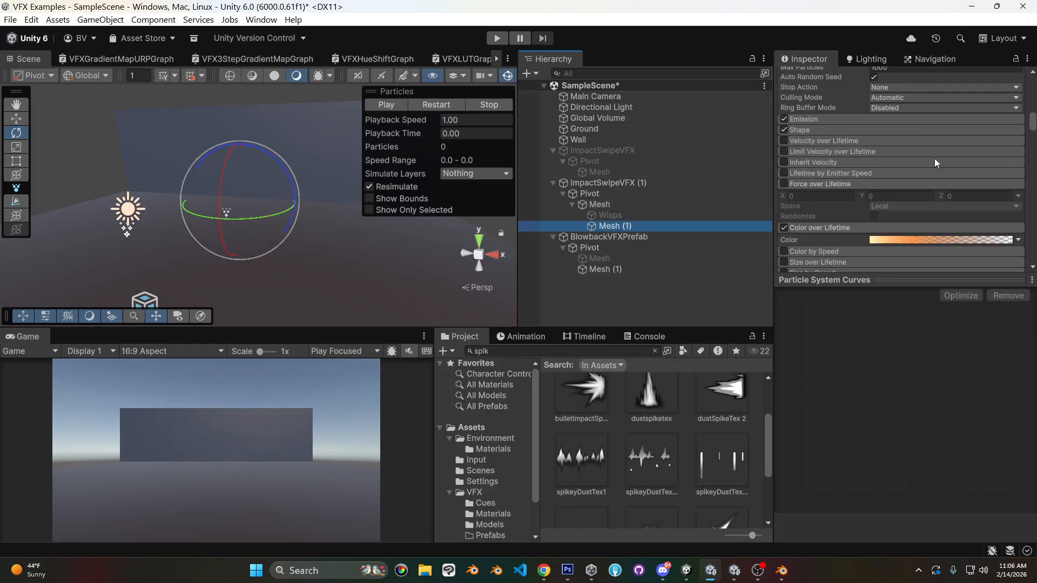
left_click(921, 237)
left_click(526, 252)
left_click(556, 268)
left_click_drag(668, 203, 673, 233)
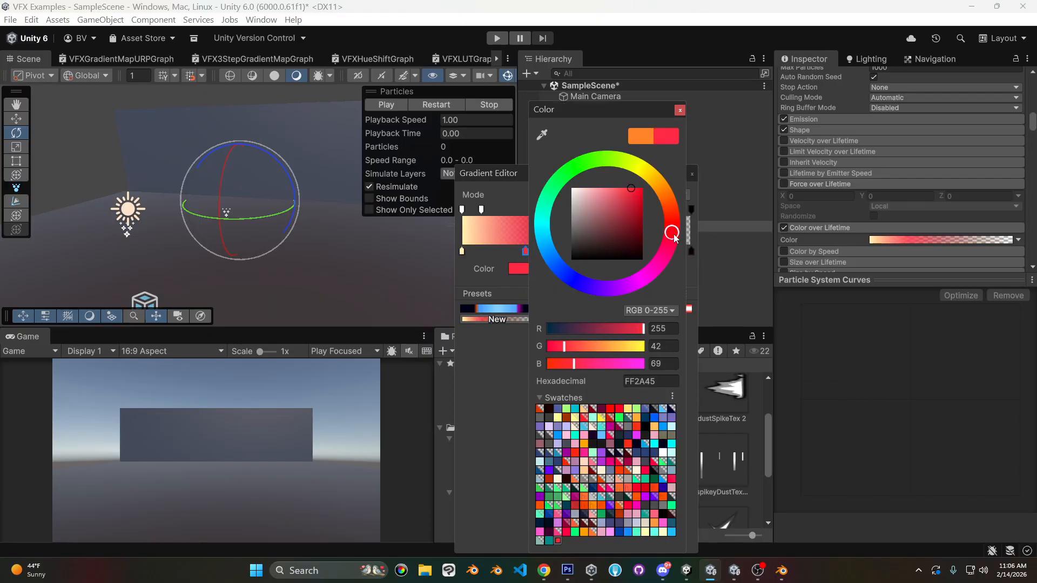
left_click(680, 109)
left_click(691, 175)
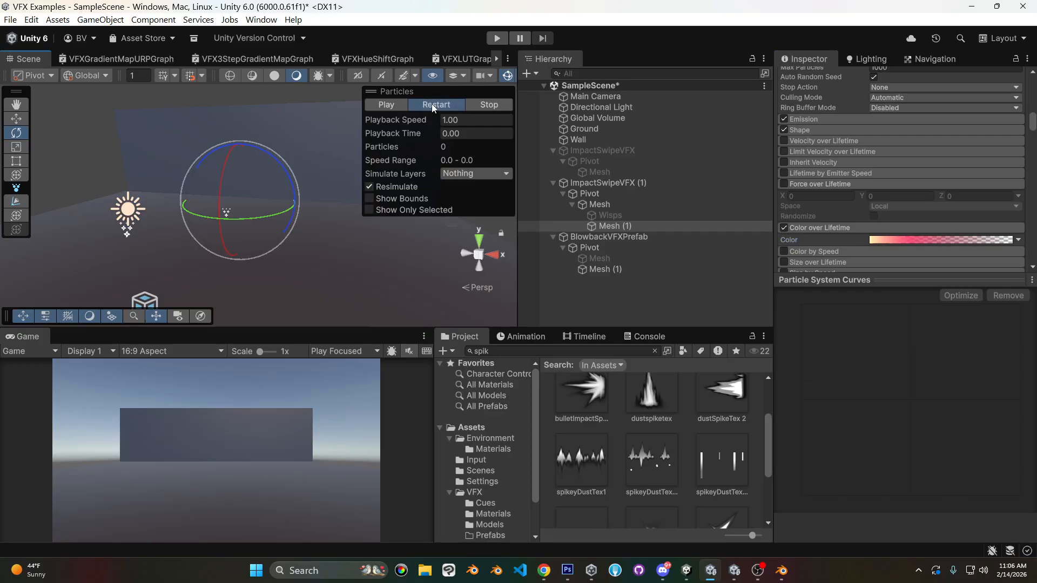
left_click(432, 104)
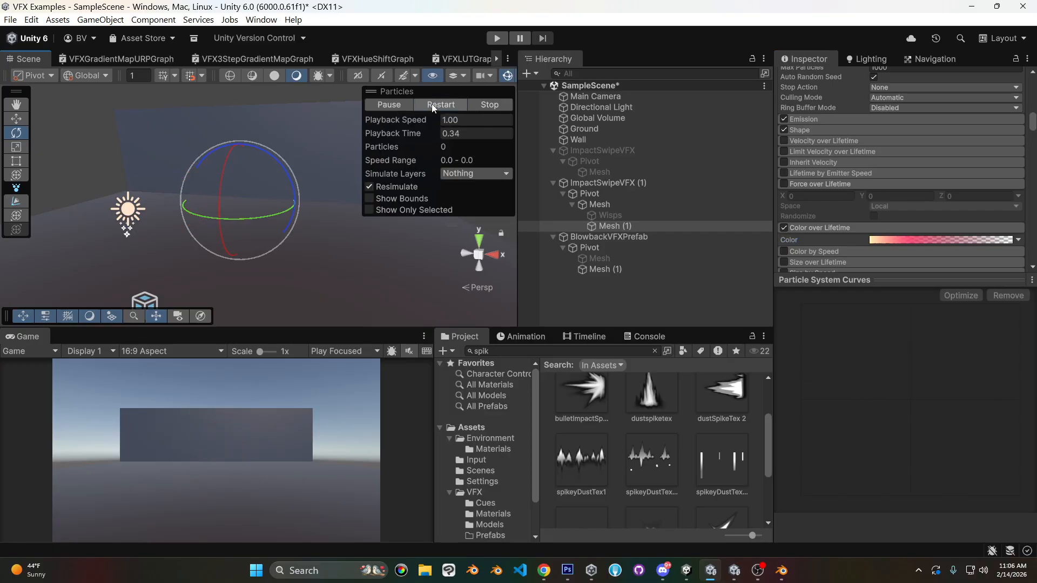
- Move the gradient's pinkish-red key further along and add a light orange colour key at 17.8%
left_click(967, 241)
left_click_drag(524, 251, 542, 252)
left_click(502, 253)
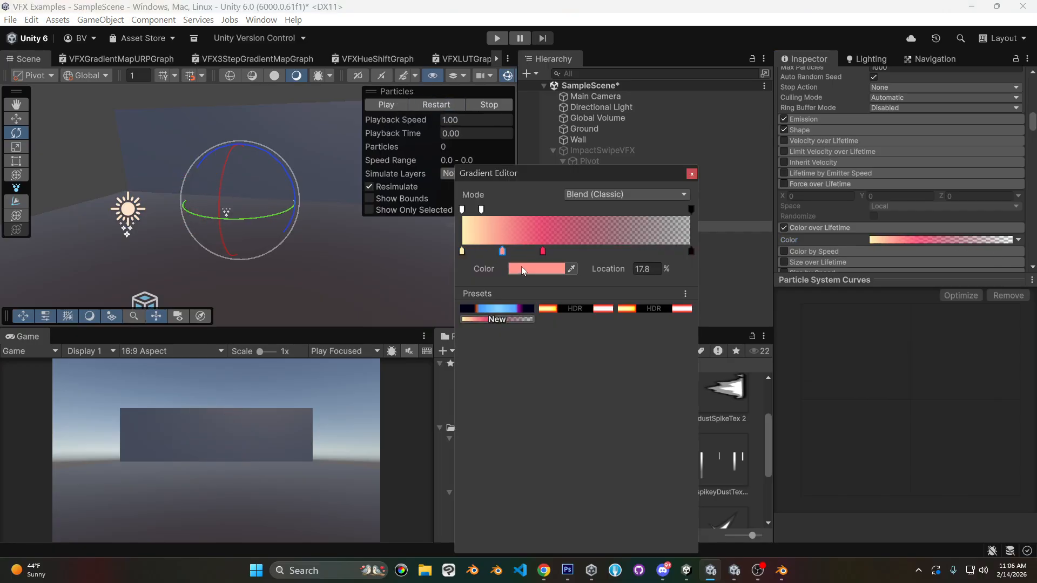
left_click(522, 270)
left_click_drag(666, 213, 603, 180)
left_click(671, 110)
- Shift the pinkish-red and light orange keys further along, move the pale yellow key to 22.0%, and replay the effect
left_click_drag(547, 251, 572, 252)
left_click_drag(502, 252, 543, 253)
left_click_drag(462, 251, 512, 251)
left_click(692, 174)
left_click(446, 106)
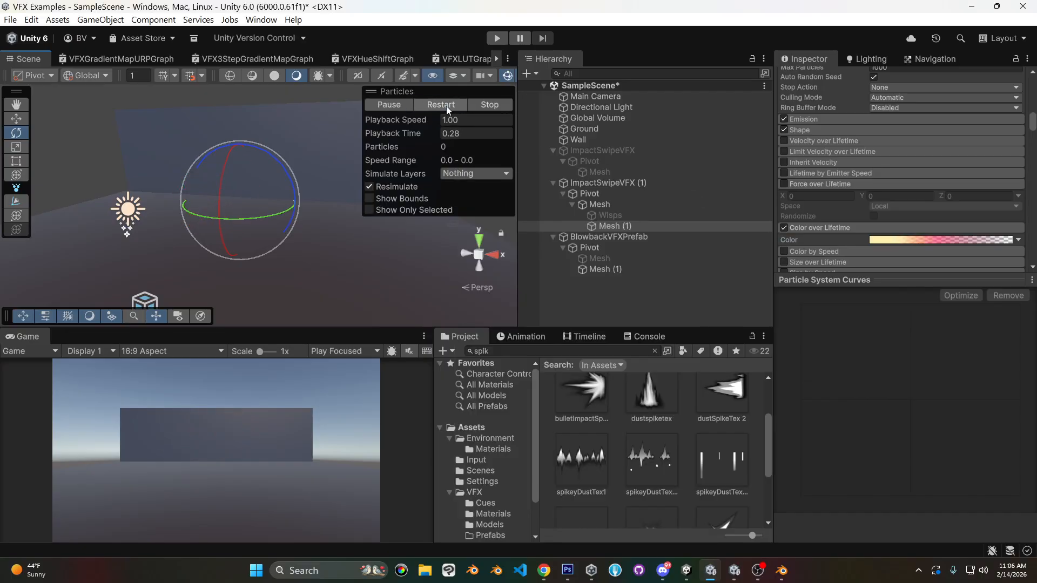
- Move the red key to about two-thirds of the gradient, set the orange key to 46.5% with colour FF7E40, and replay
left_click(948, 241)
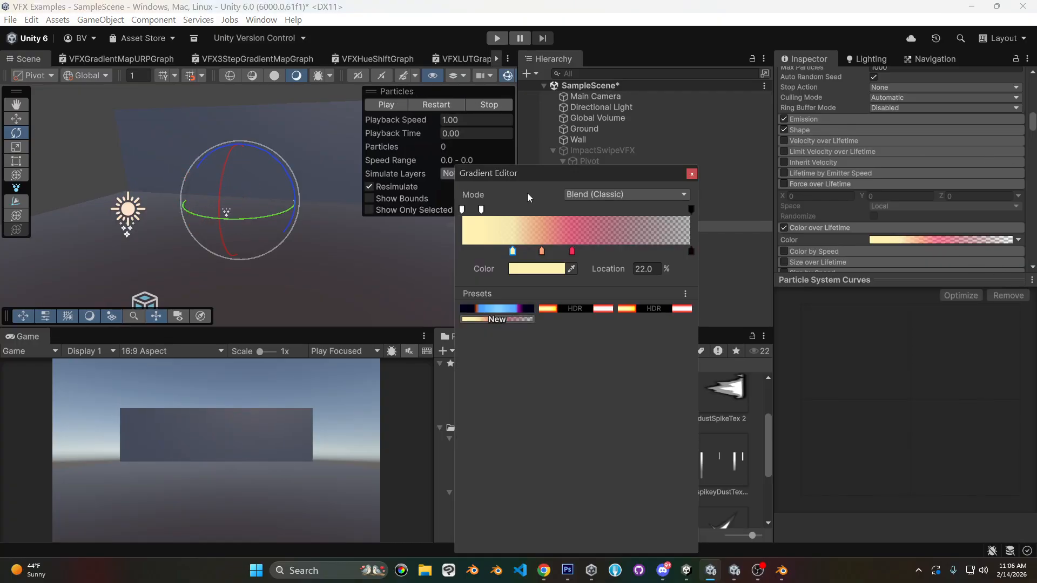
left_click_drag(572, 252, 613, 252)
left_click_drag(543, 254, 563, 251)
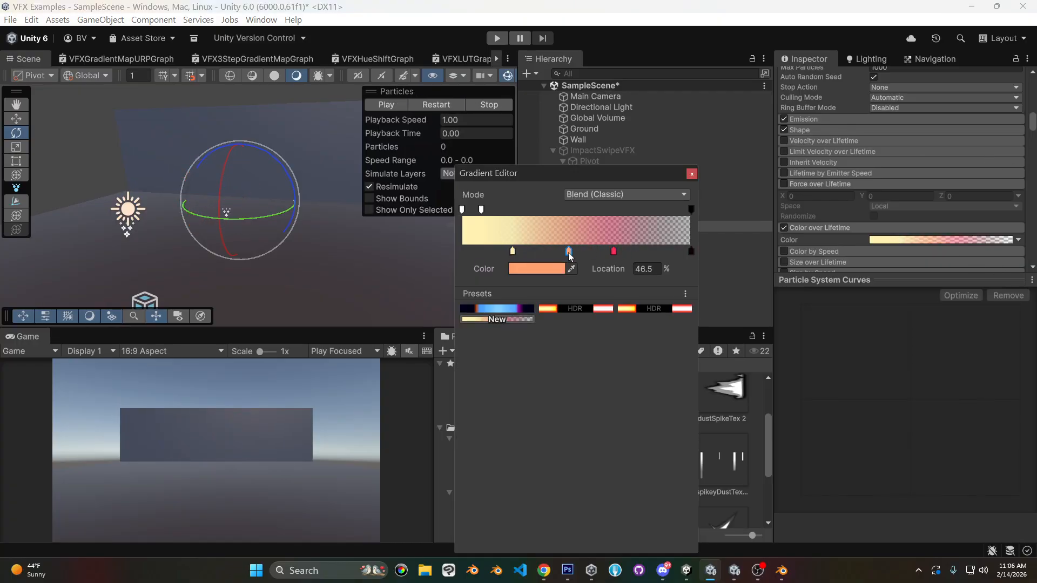
left_click(536, 268)
left_click_drag(633, 192, 632, 185)
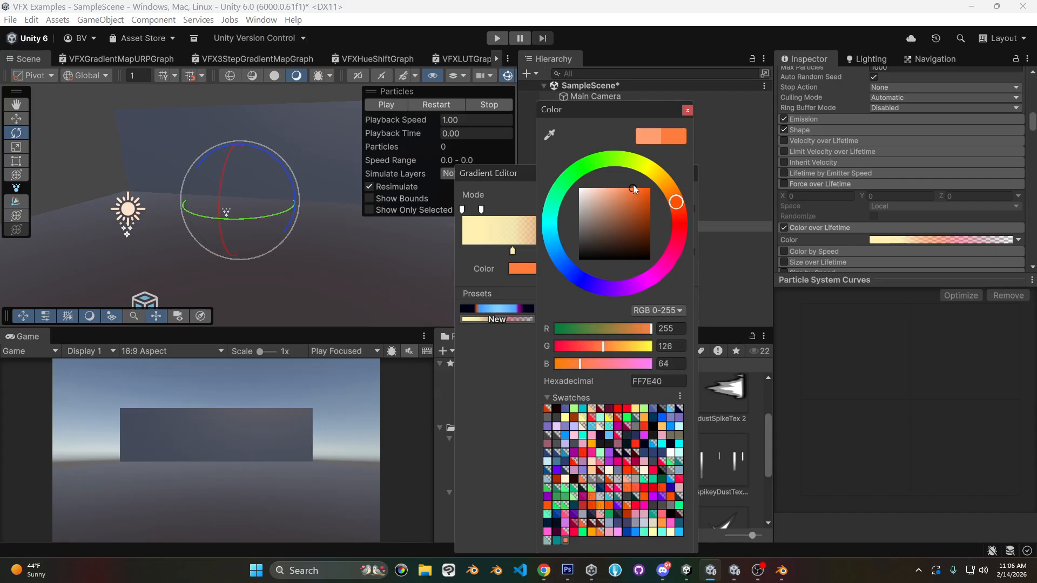
left_click(687, 110)
left_click(689, 171)
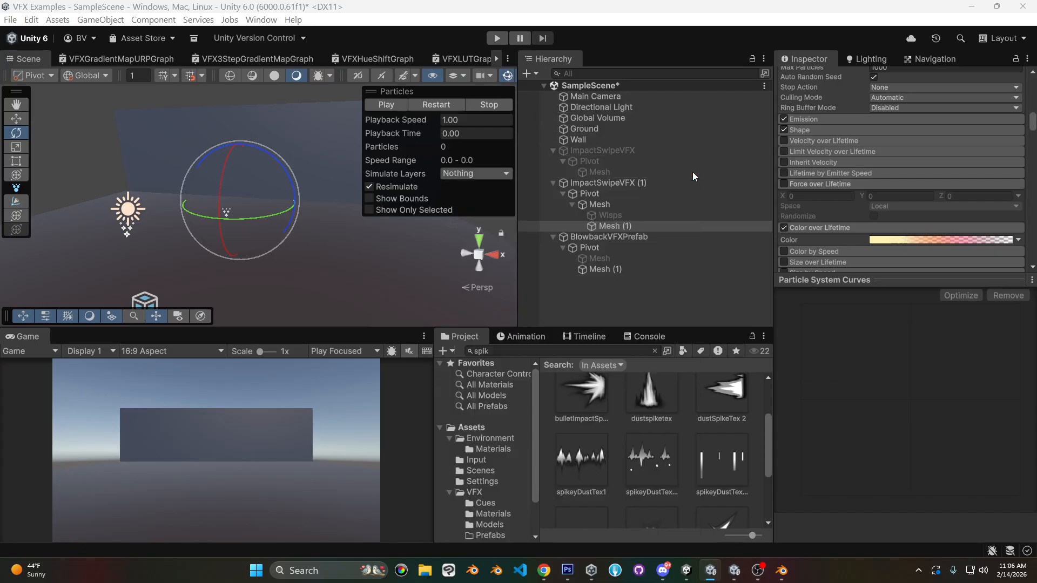
left_click(436, 104)
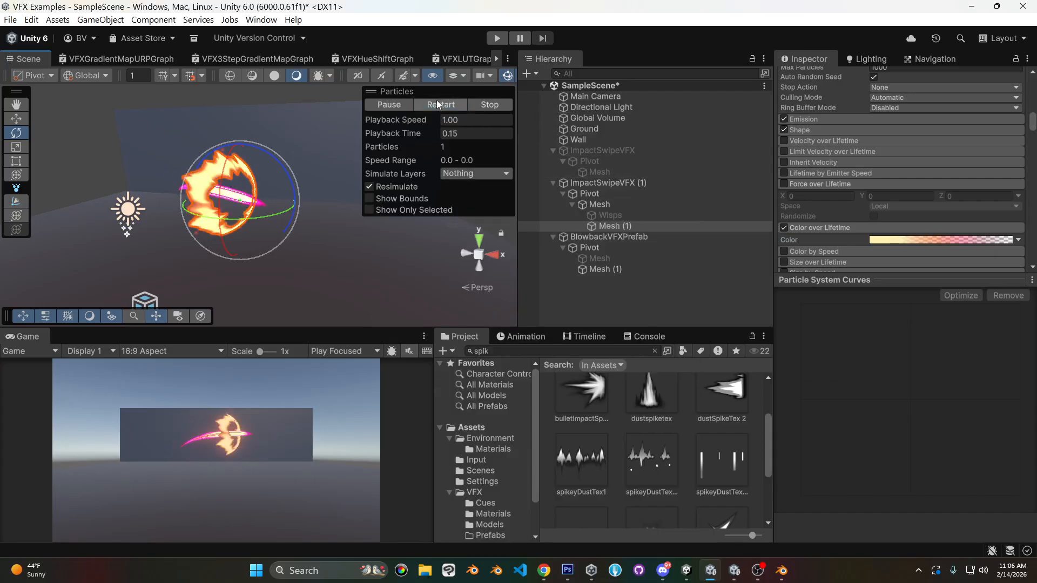
- Move the gradient's orange key to 55.6% and replay the effect
left_click(940, 240)
left_click_drag(569, 252, 590, 255)
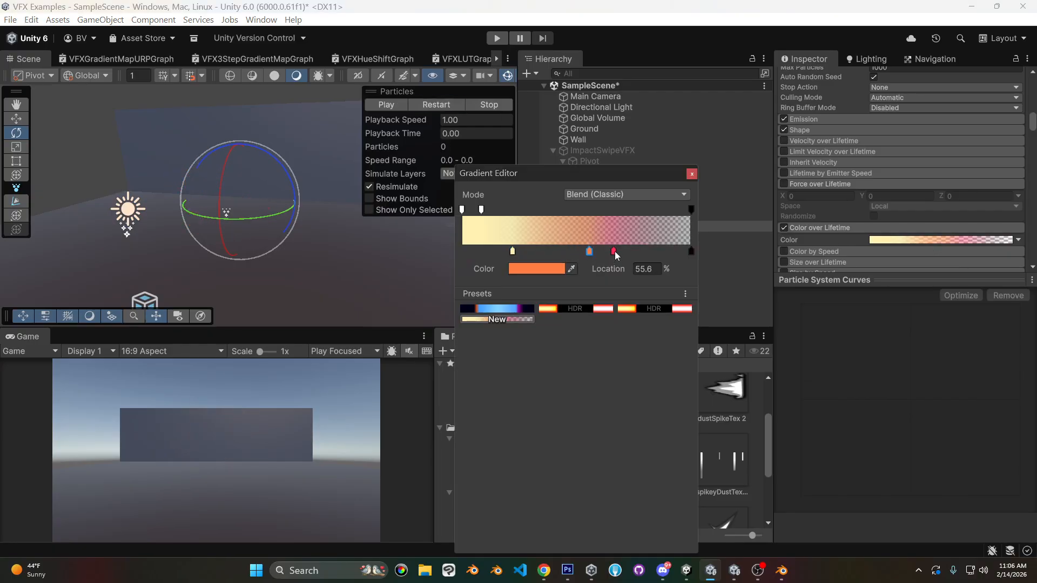
left_click(614, 251)
left_click(692, 173)
left_click(425, 104)
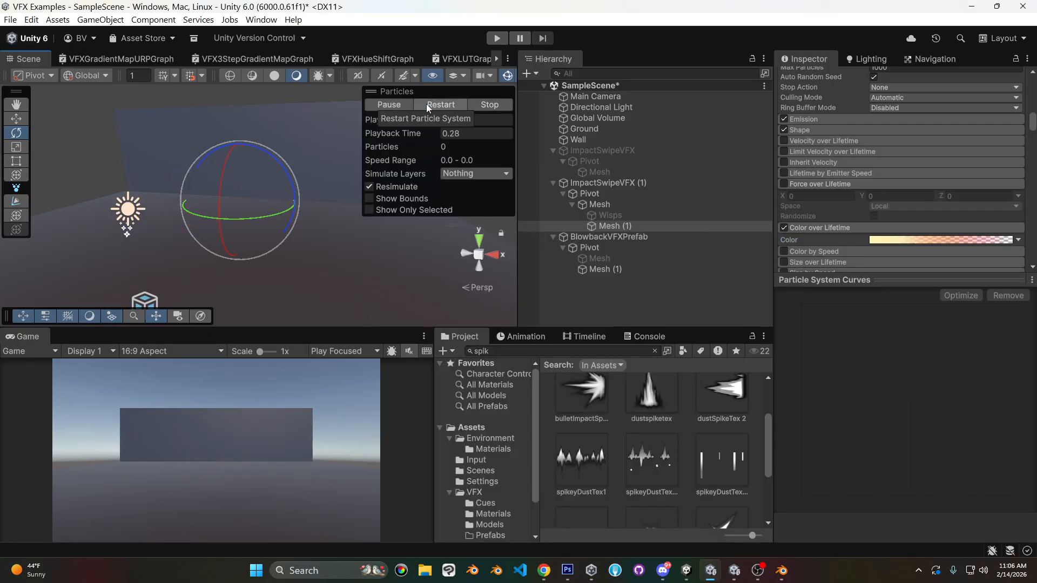
- Saturate the gradient's orange key to FF671F and replay the effect several times
left_click(949, 241)
left_click(589, 252)
left_click(556, 270)
left_click_drag(656, 200, 656, 186)
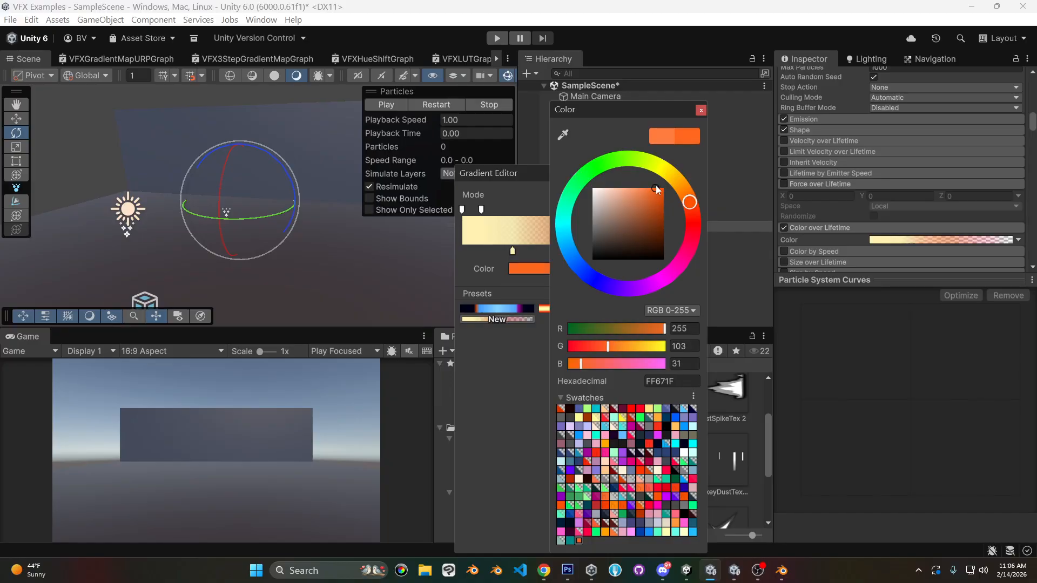
left_click(700, 110)
left_click(691, 173)
left_click(440, 105)
left_click(441, 105)
left_click(440, 105)
left_click(441, 104)
left_click(443, 105)
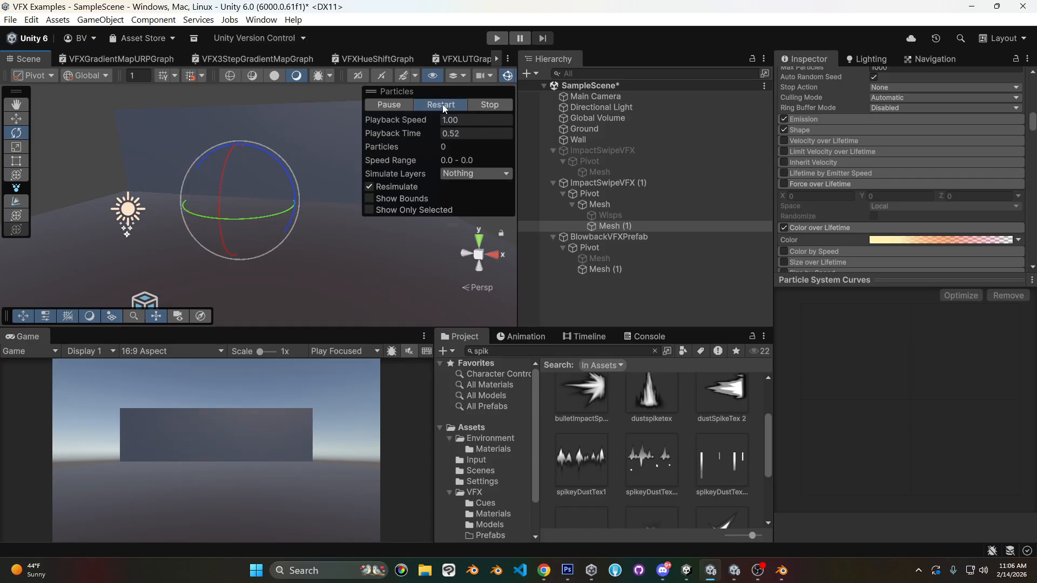
left_click(442, 105)
- Set Depth Write to ForceDisabled and turn off Alpha Clipping on the BlowbackVFXMat 1 material, then replay the effect
scroll(966, 178, "down", 5)
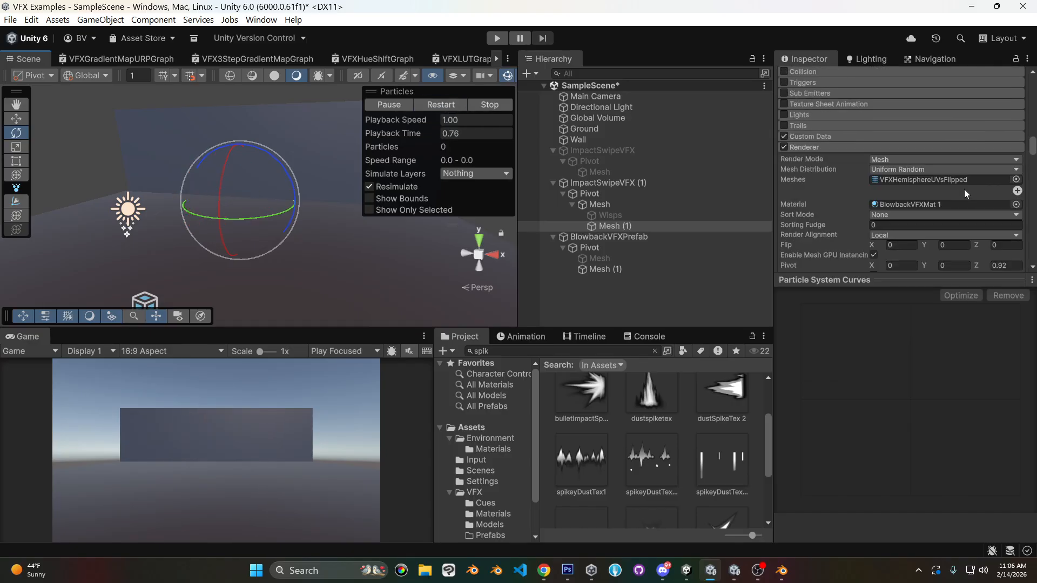
scroll(965, 190, "down", 10)
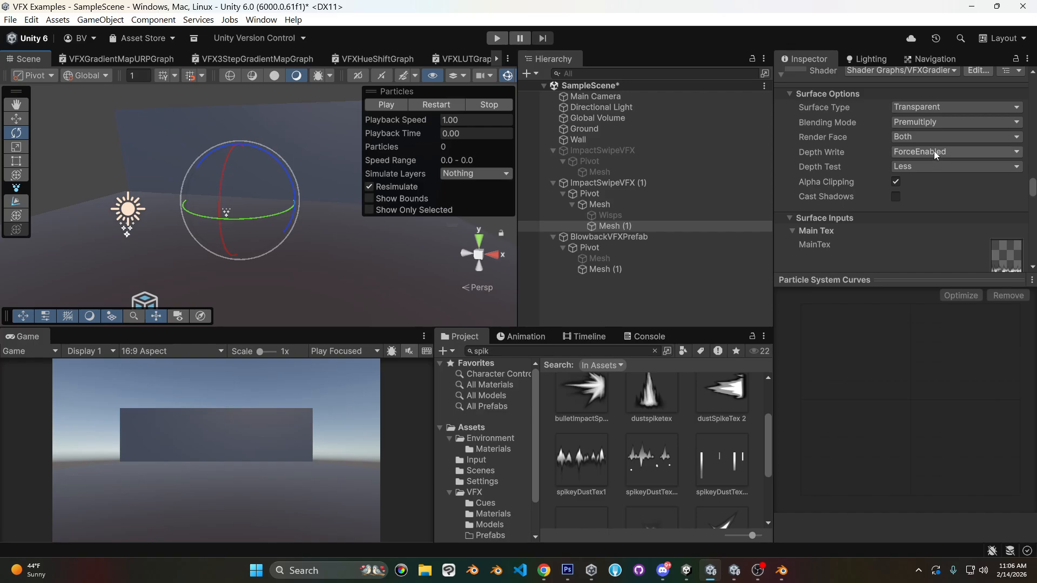
left_click(934, 152)
left_click(954, 192)
left_click(895, 182)
left_click(429, 105)
left_click(430, 105)
left_click(430, 108)
left_click(430, 108)
left_click(430, 108)
left_click(430, 107)
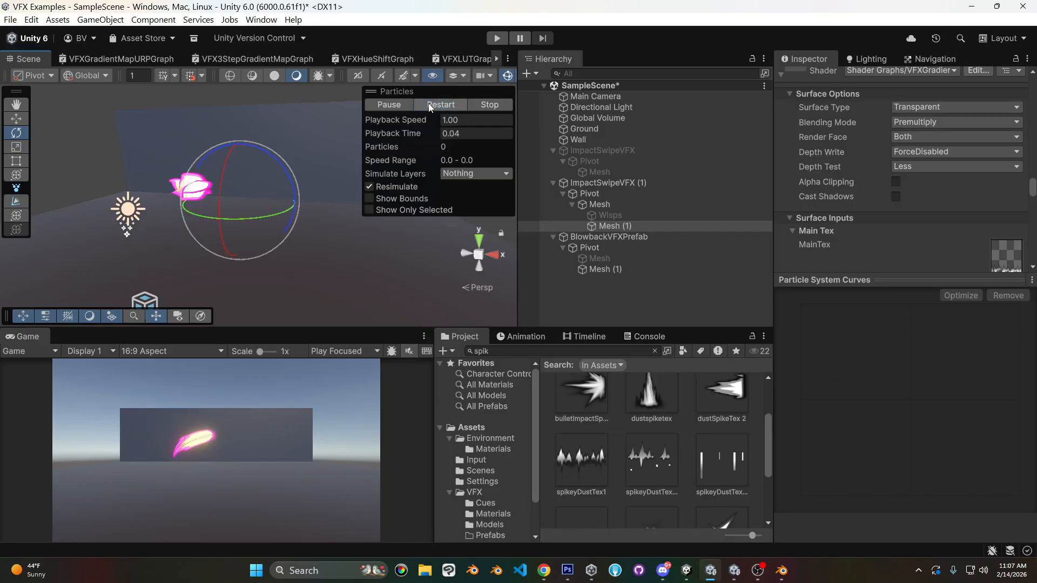
- Replay BlowbackVFXPrefab's Mesh (1) repeatedly, scrub playback to 0.18, and select the swipe's Mesh (1) for comparison
left_click(599, 269)
left_click(440, 105)
left_click(439, 104)
left_click(440, 104)
left_click(440, 104)
left_click(439, 102)
left_click(440, 103)
left_click(439, 102)
left_click(440, 102)
left_click(439, 104)
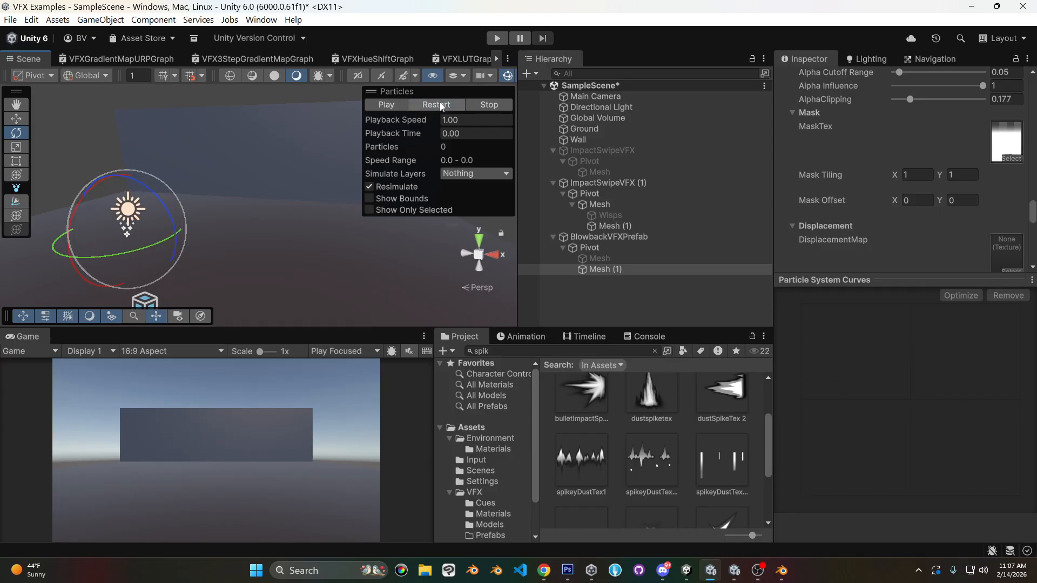
left_click(439, 104)
left_click(439, 104)
left_click(439, 104)
left_click(439, 103)
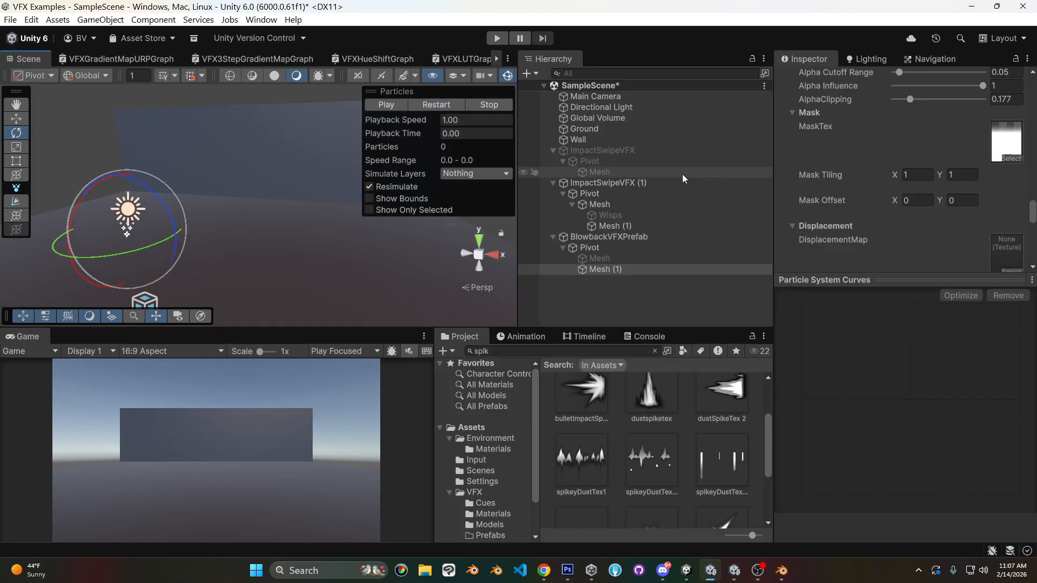
mouse_move(410, 138)
left_mouse_down()
mouse_move(507, 130)
mouse_move(433, 134)
mouse_move(504, 135)
mouse_move(491, 135)
left_mouse_up()
left_click(597, 226)
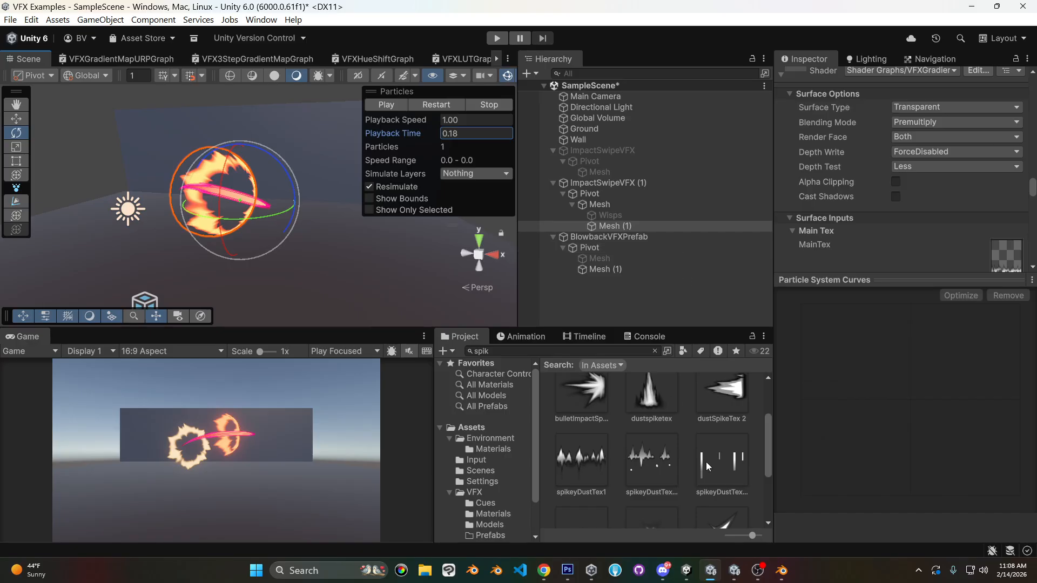
- Switch to the LunarTeardrop project and run the game, moving the rabbit character and performing attacks to view their effects
left_click(734, 570)
left_click(584, 37)
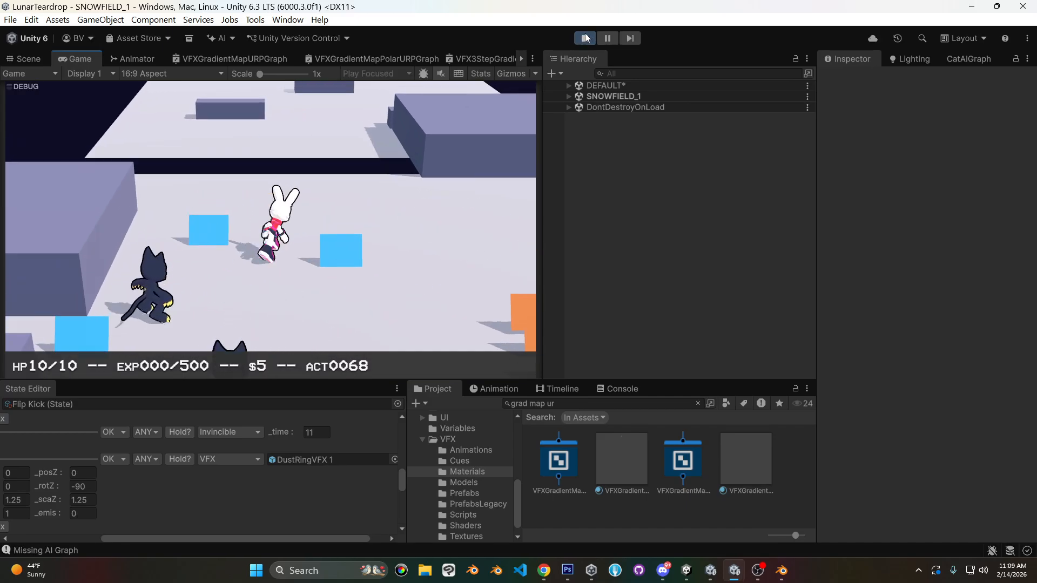
key("space")
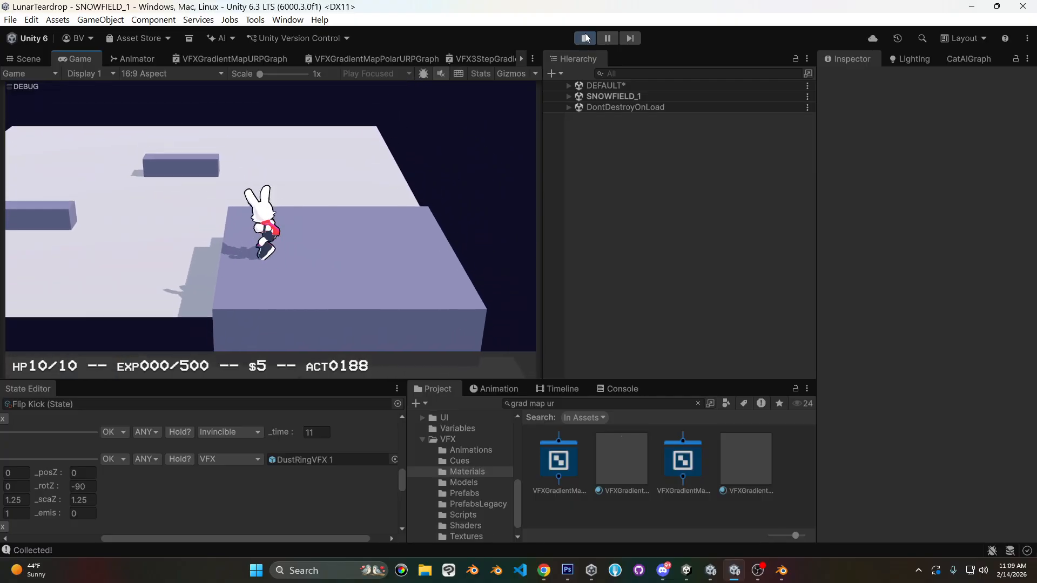
key("space")
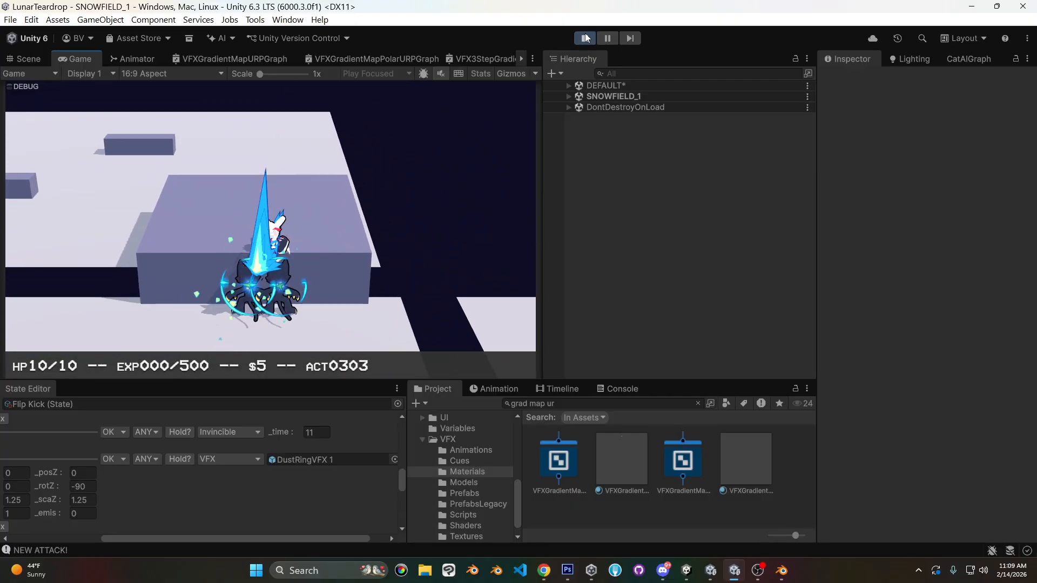
key("space")
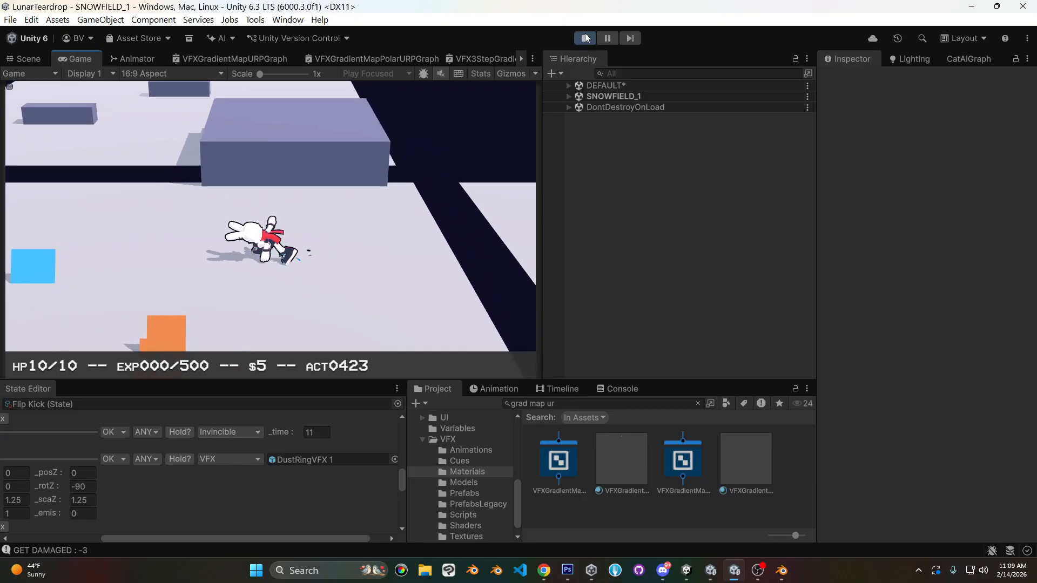
key("space")
- Pause the game and advance frame by frame through the rabbit's attack to examine how its blue effects unfold
left_click(608, 33)
left_click(626, 38)
left_click(626, 38)
left_click(626, 38)
left_click(626, 38)
left_click(626, 39)
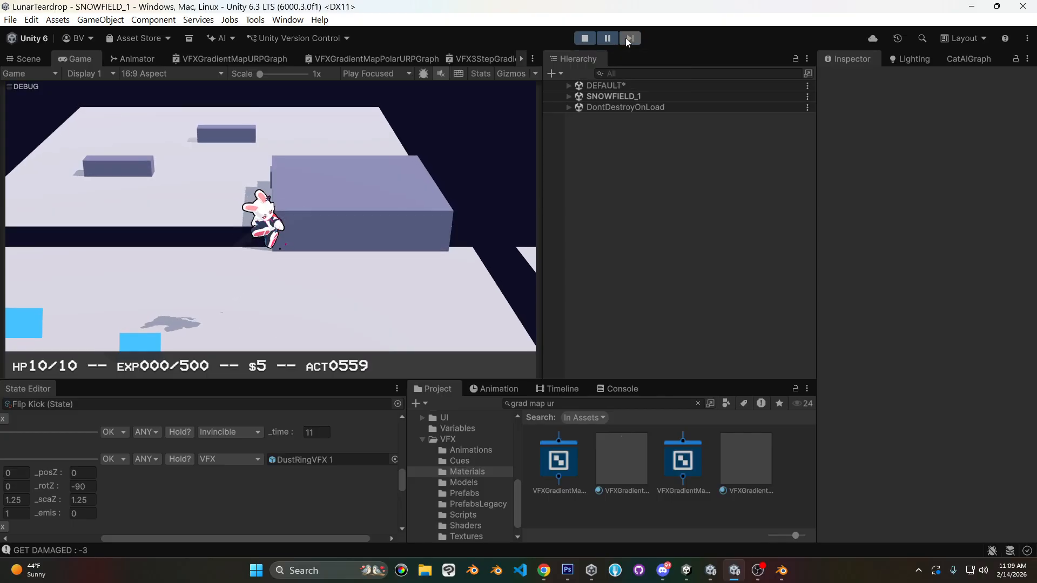
left_click(627, 39)
left_click(629, 38)
left_click(630, 39)
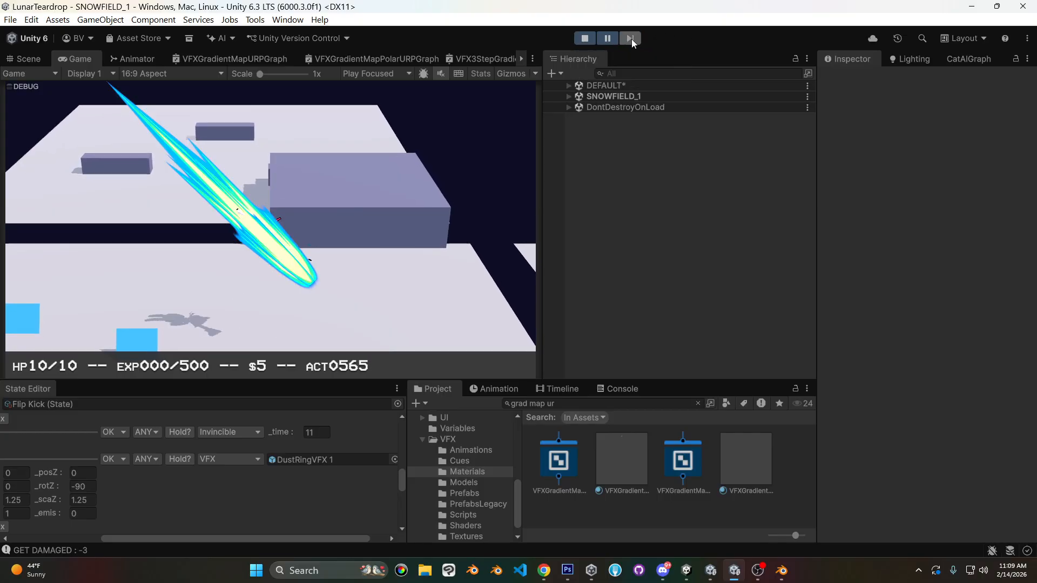
left_click(630, 39)
left_click(631, 39)
left_click(630, 39)
left_click(631, 39)
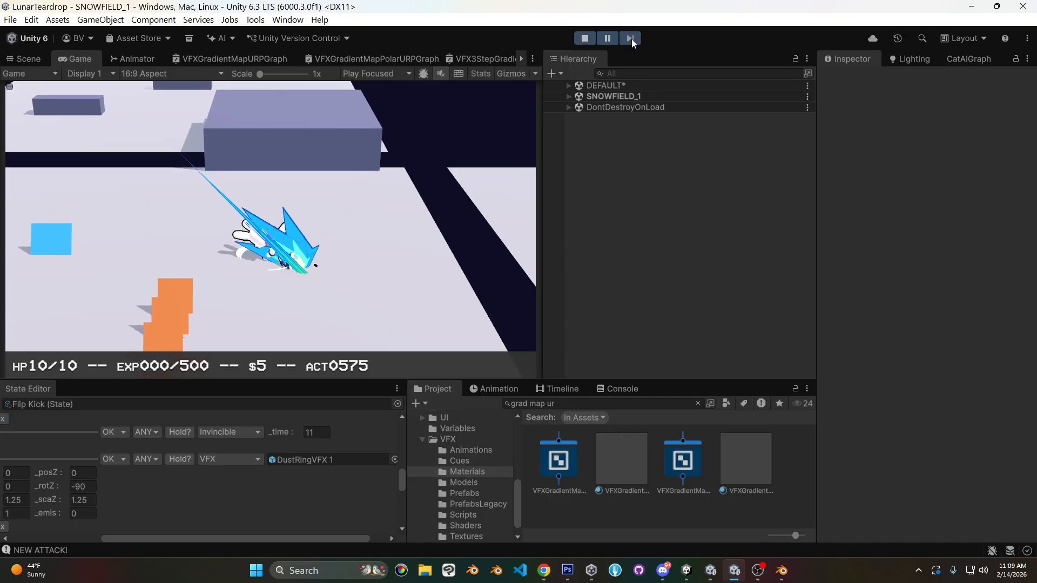
left_click(630, 39)
left_click(631, 39)
left_click(626, 38)
left_click(626, 39)
left_click(626, 39)
left_click(626, 39)
- Resume the paused game and exit play mode
left_click(607, 38)
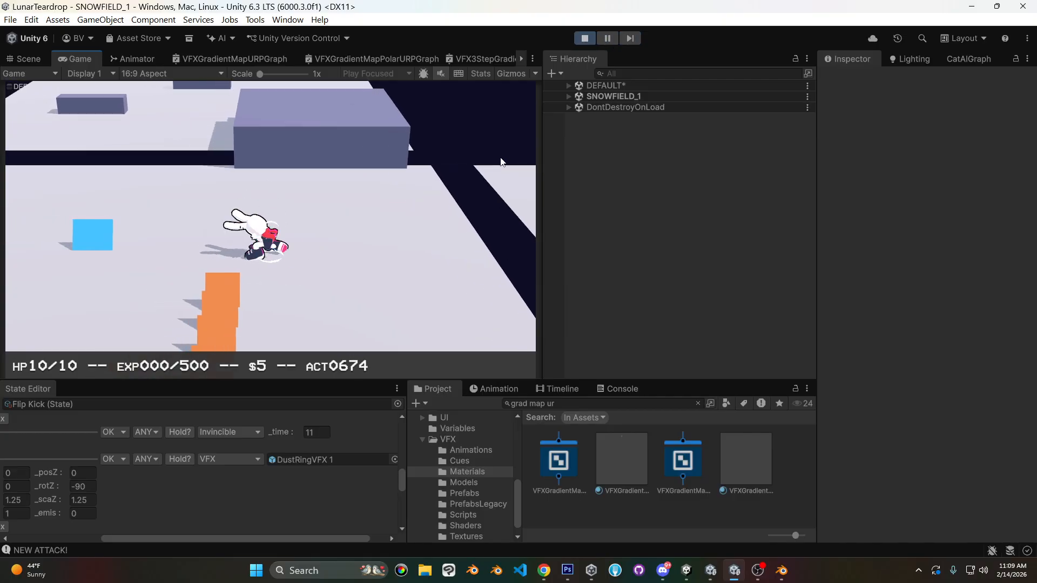
left_click(344, 268)
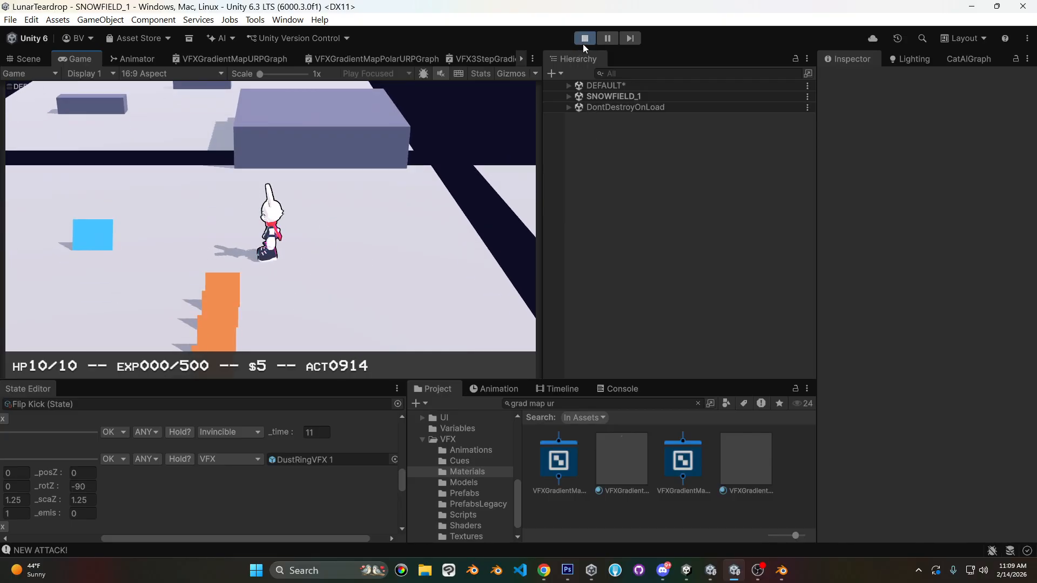
left_click(584, 39)
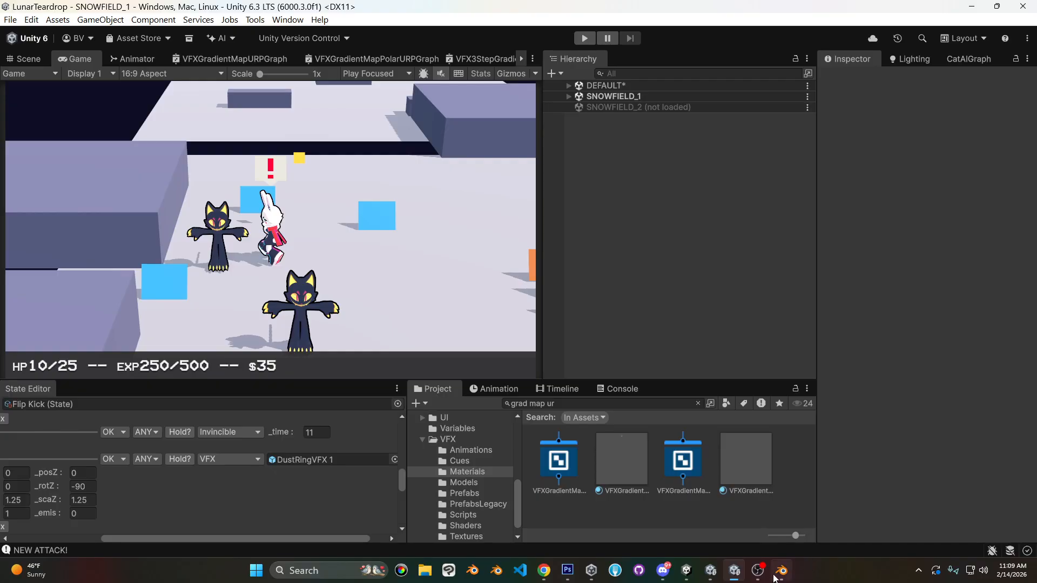
- Switch back to the VFX Examples project
mouse_move(690, 572)
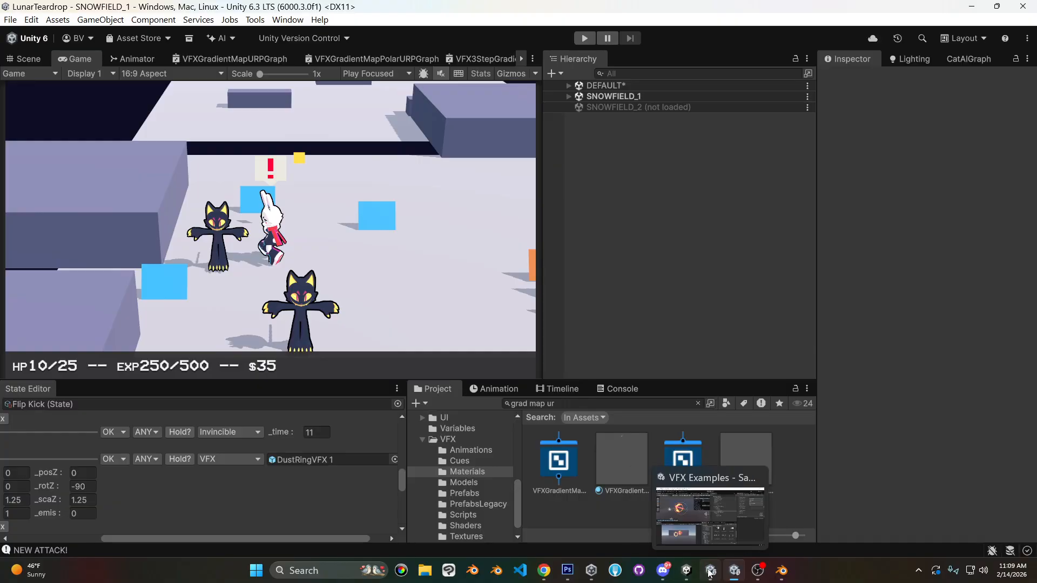
left_click(709, 515)
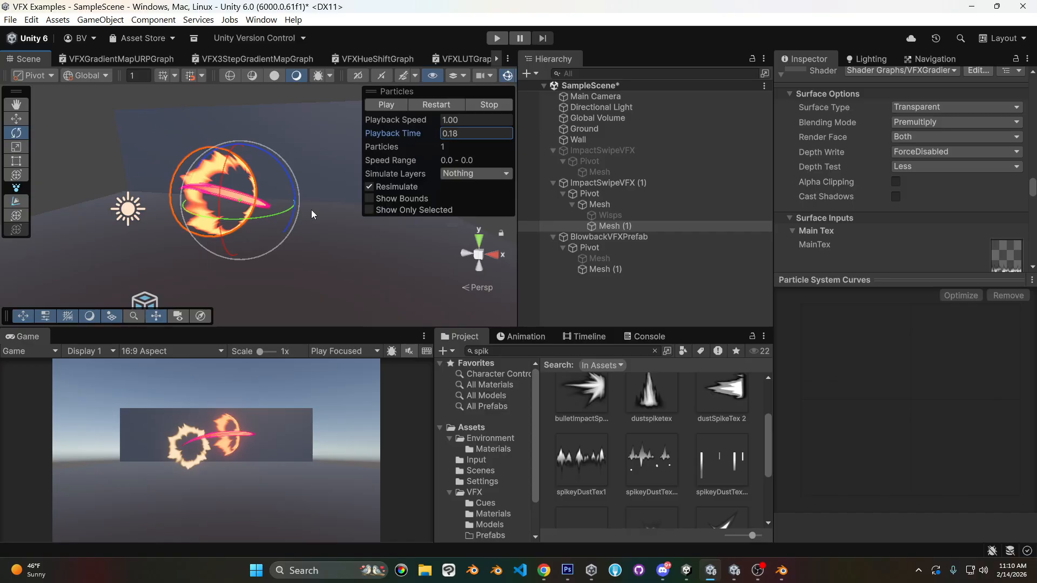
left_click(758, 570)
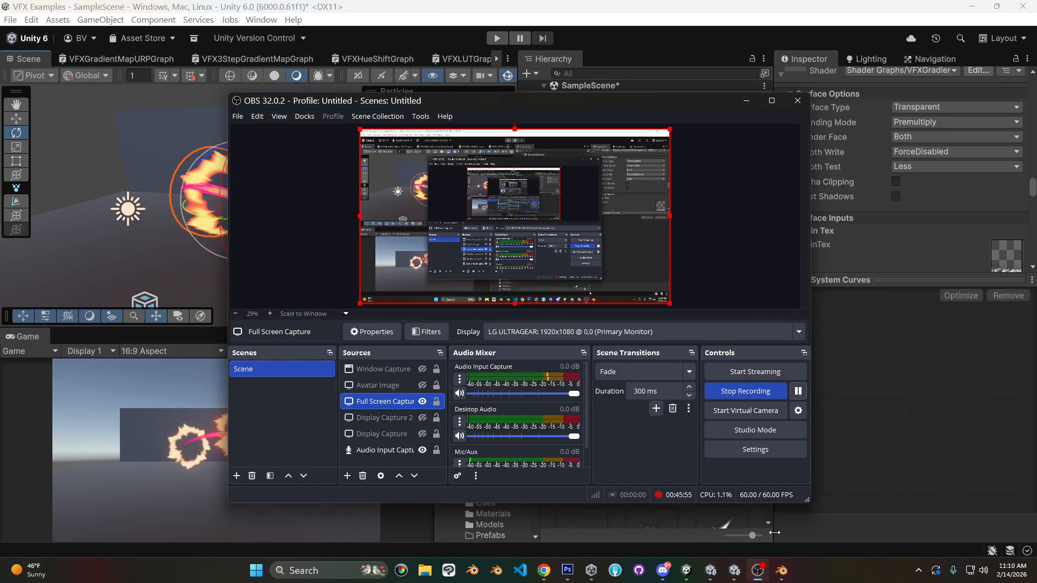